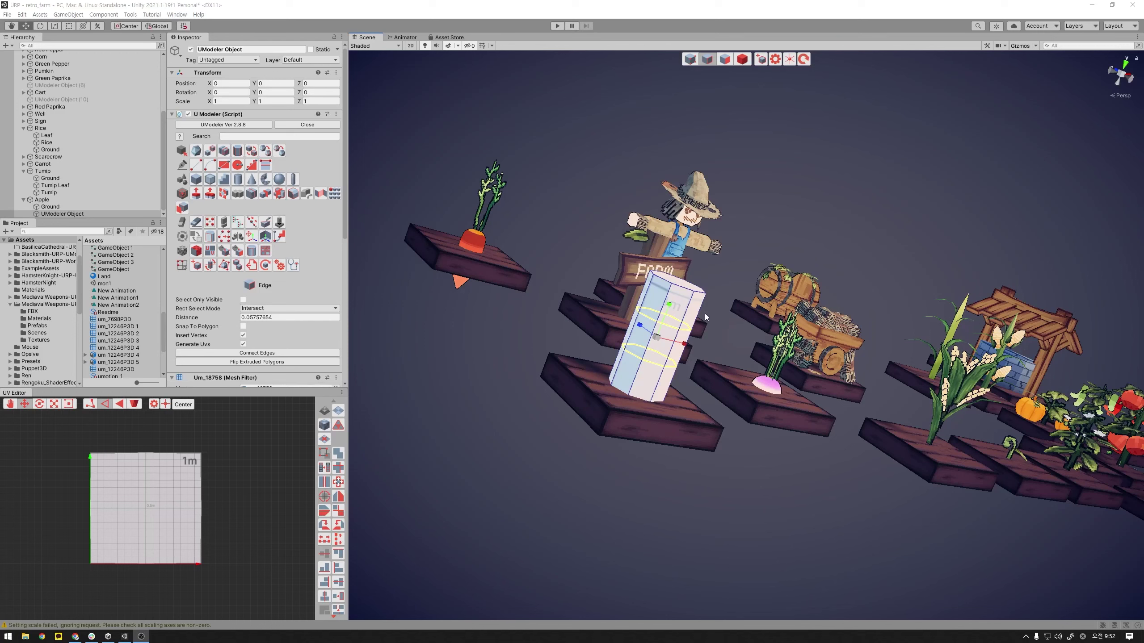
- Pinch the trunk's middle edge loops inward to form a narrow waist
drag(662, 344, 673, 327)
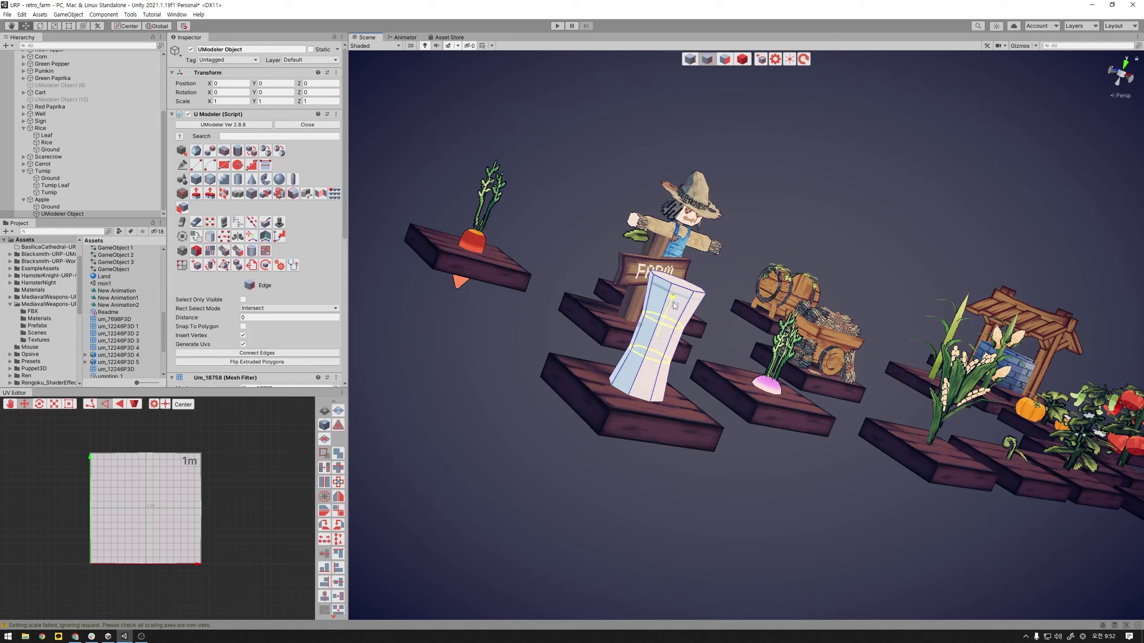
click(671, 315)
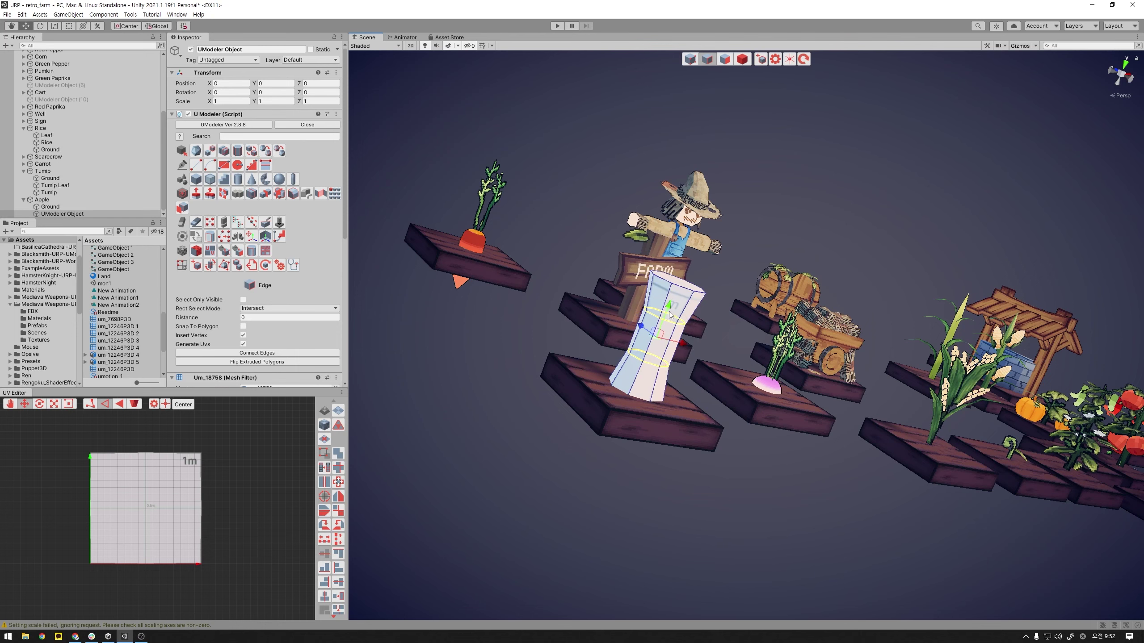
alt+drag(669, 314, 730, 87)
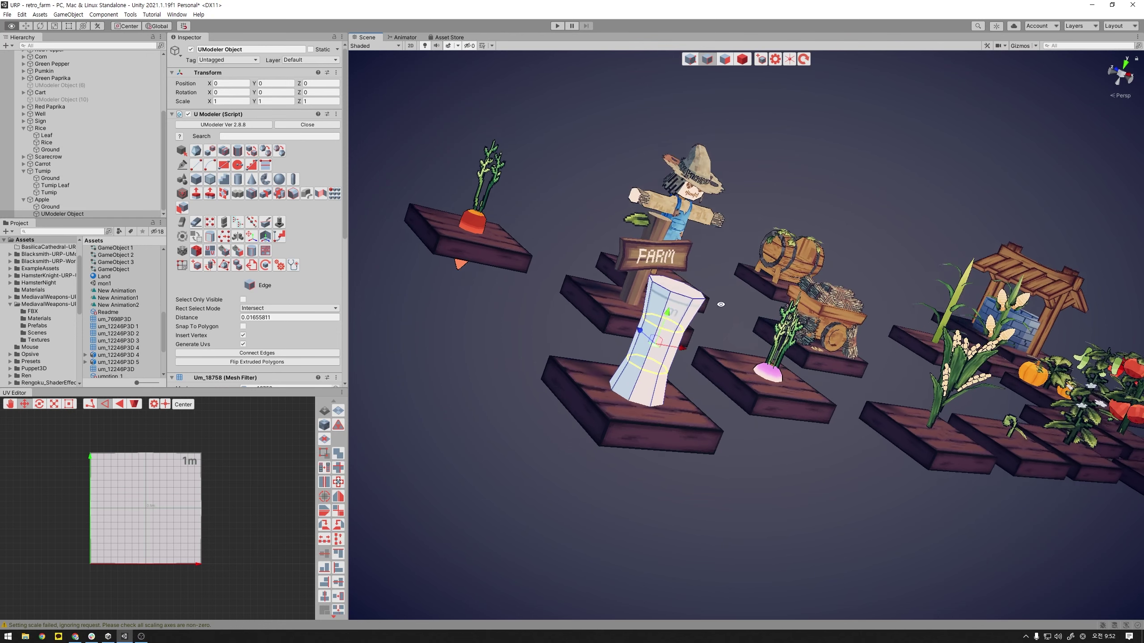
- Shrink the trunk's top face in Polygon mode and raise it higher
key(3)
key(r)
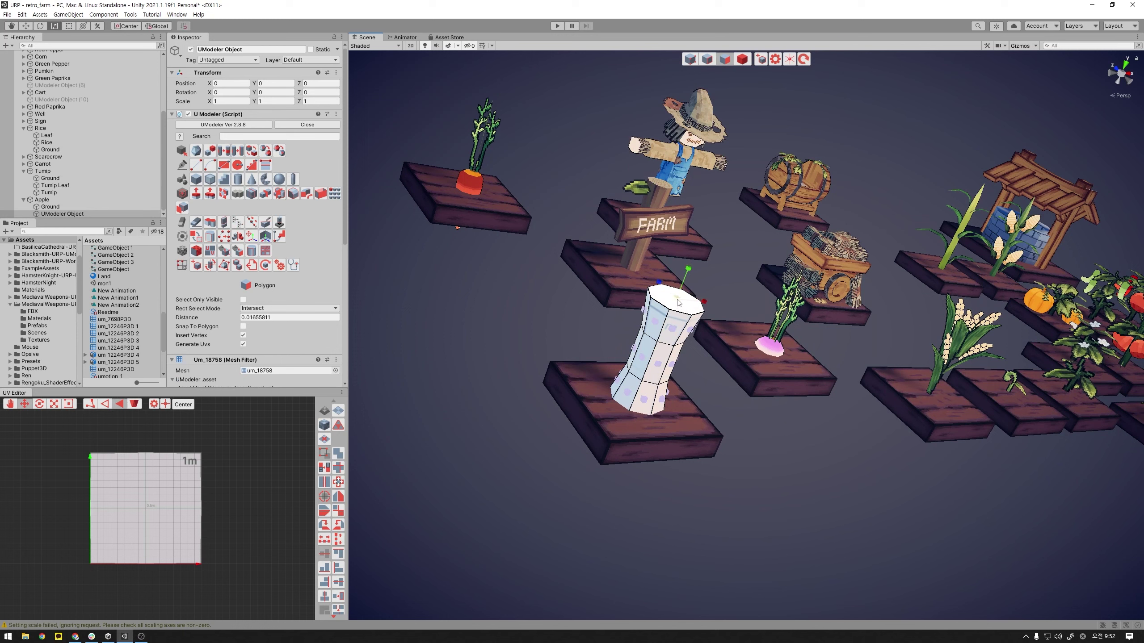
click(672, 309)
mouse_move(671, 309)
mouse_down()
mouse_move(663, 315)
mouse_move(670, 307)
mouse_up()
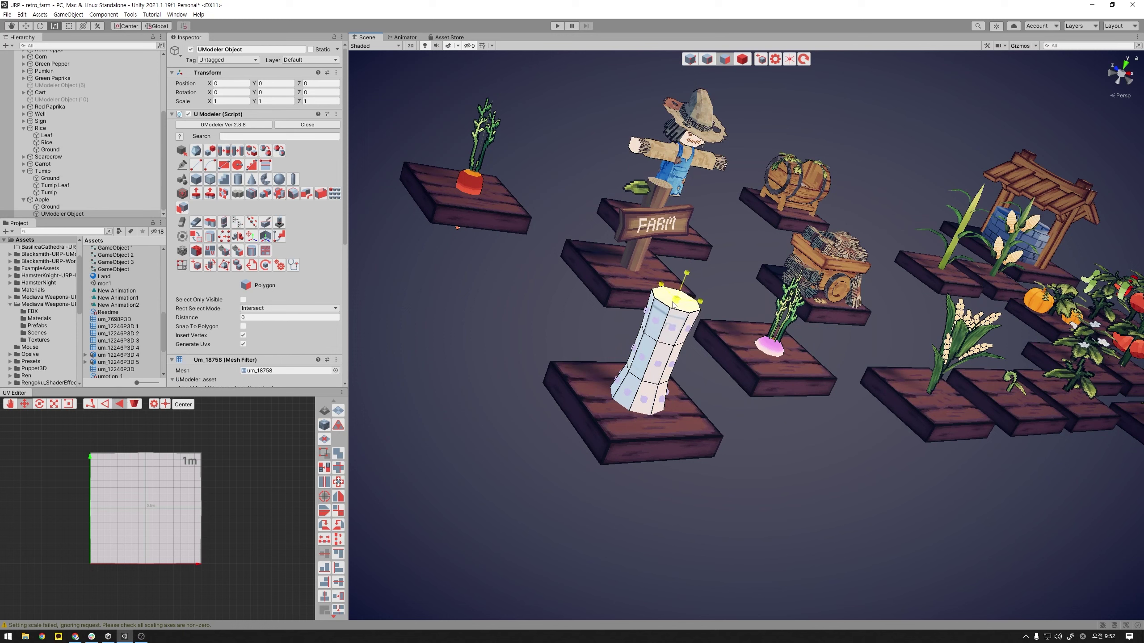
key(w)
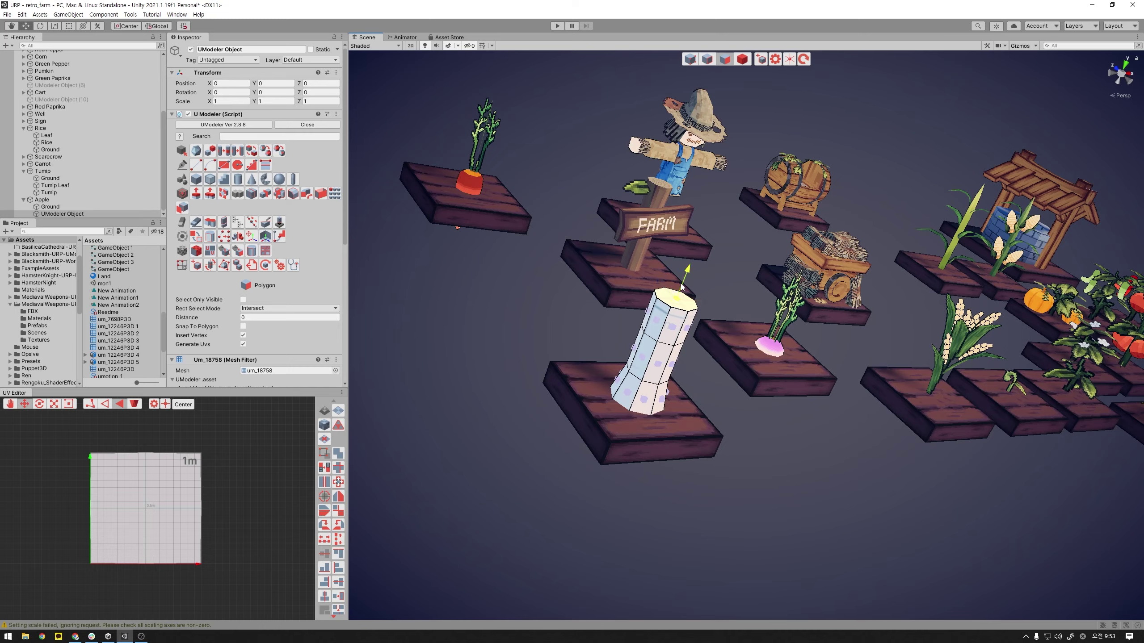
drag(682, 287, 728, 322)
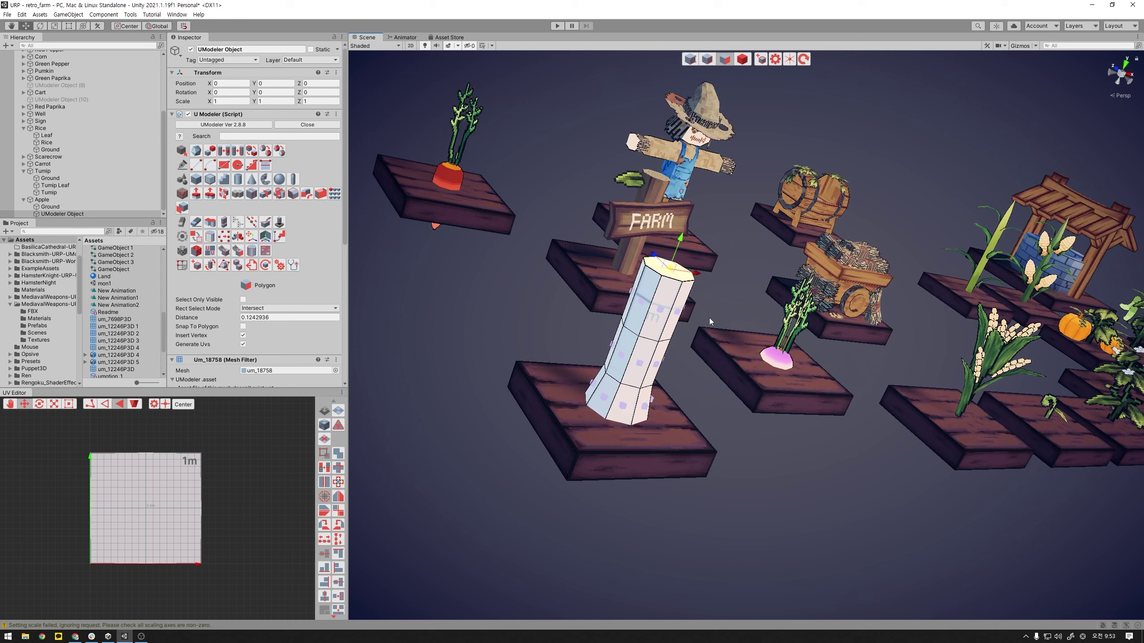
- Try Loop Slice and reshape the top section, then undo the bend to straighten the column
click(255, 196)
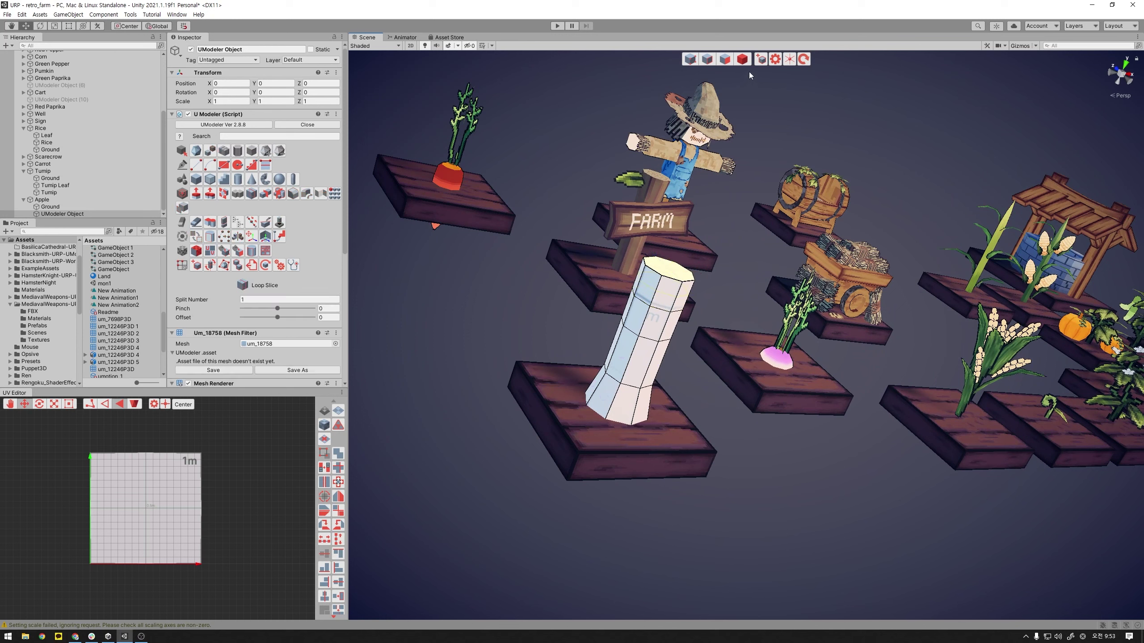
click(723, 59)
mouse_move(662, 293)
alt+mouse_down()
mouse_move(670, 324)
mouse_move(694, 306)
mouse_move(643, 339)
mouse_move(658, 304)
mouse_move(637, 306)
alt+mouse_up()
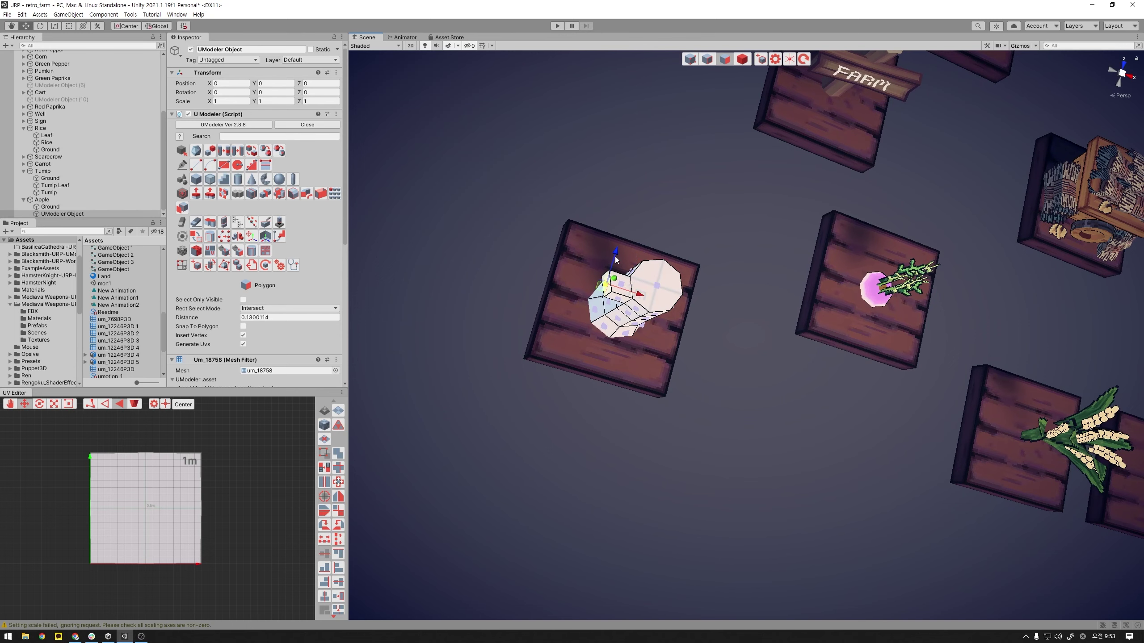
drag(616, 261, 651, 231)
middle_drag(651, 232, 716, 300)
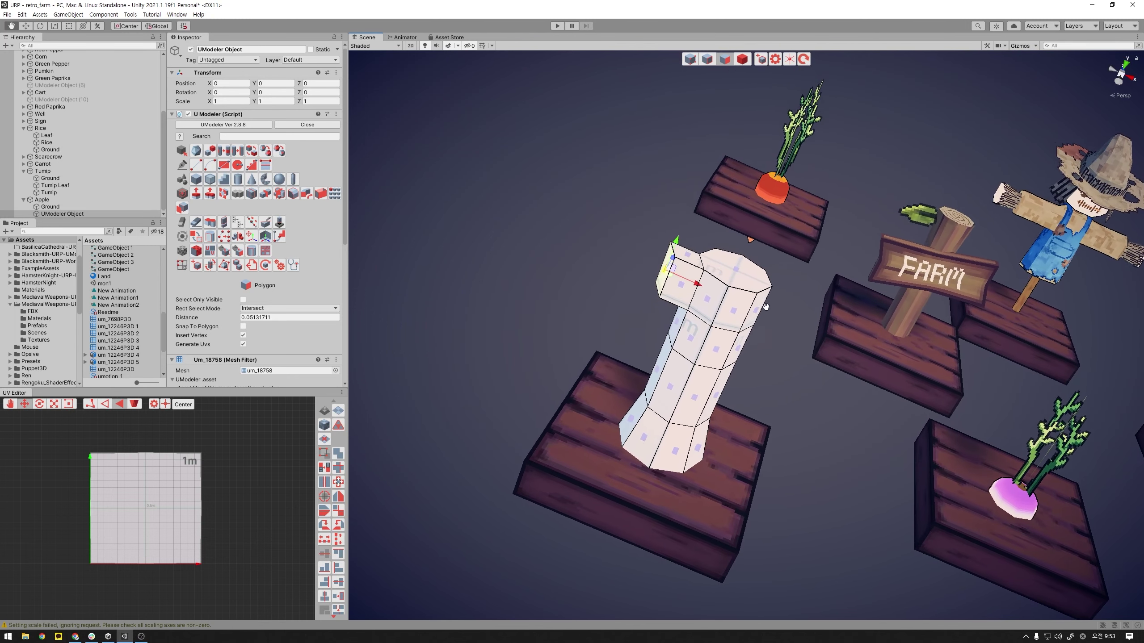
key(ctrl+z)
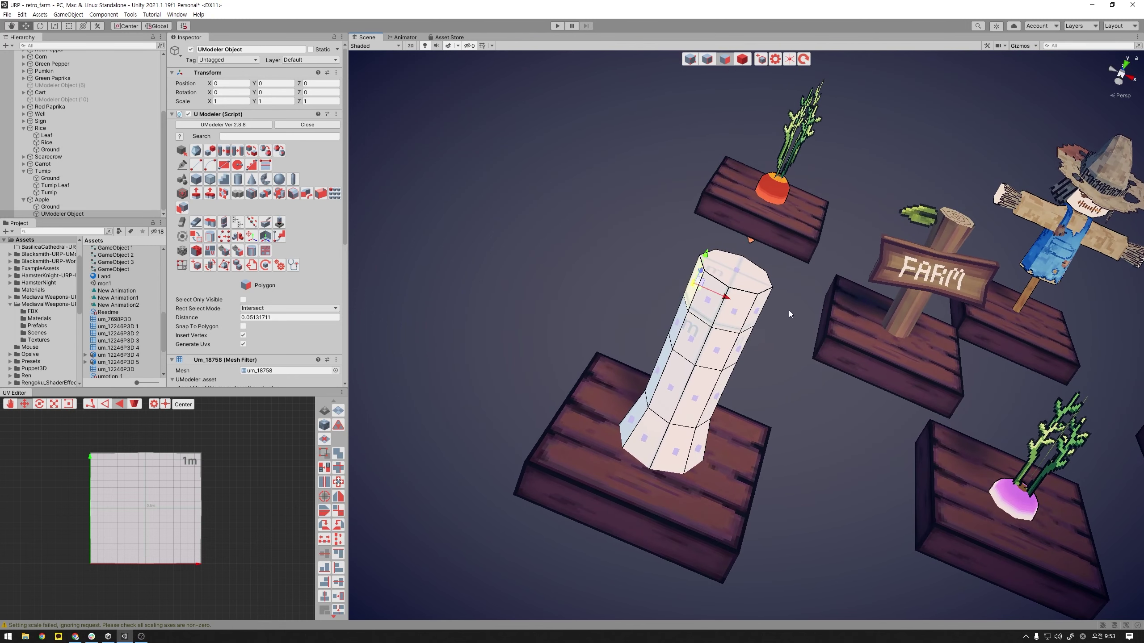
alt+drag(761, 234, 728, 263)
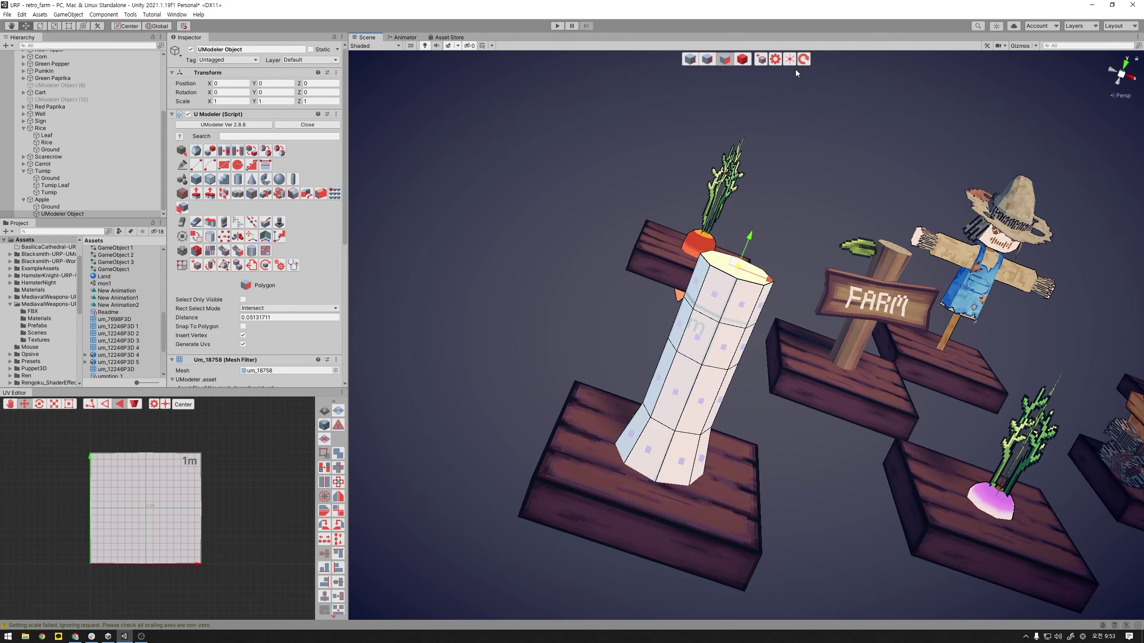
- Slide one of the column's edge loops higher up along Y
click(714, 60)
click(708, 318)
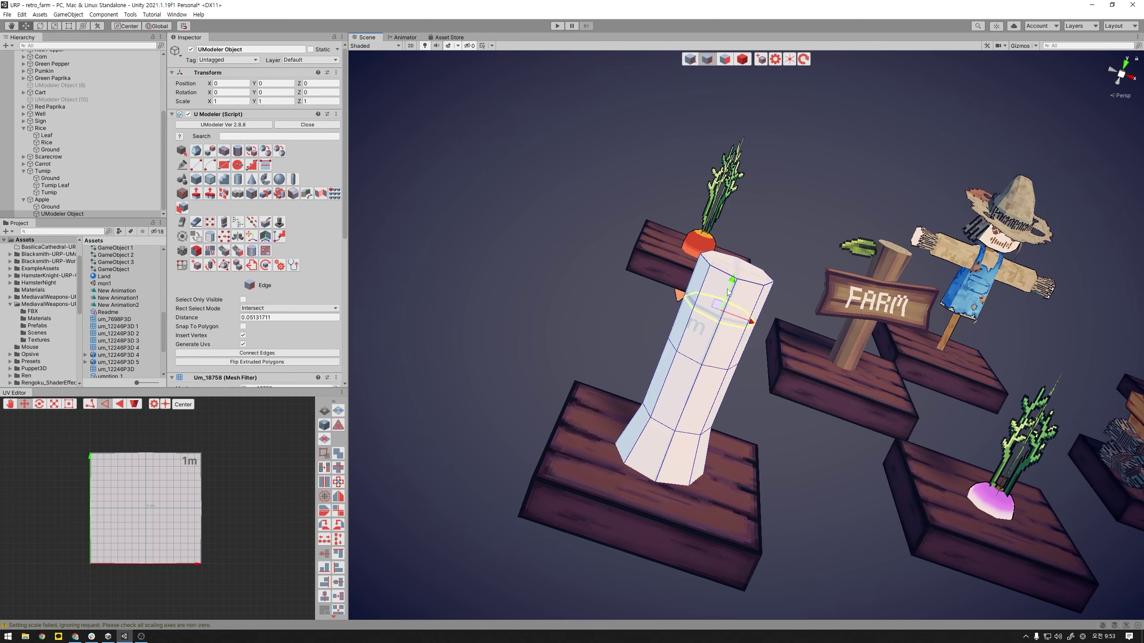
drag(729, 292, 733, 277)
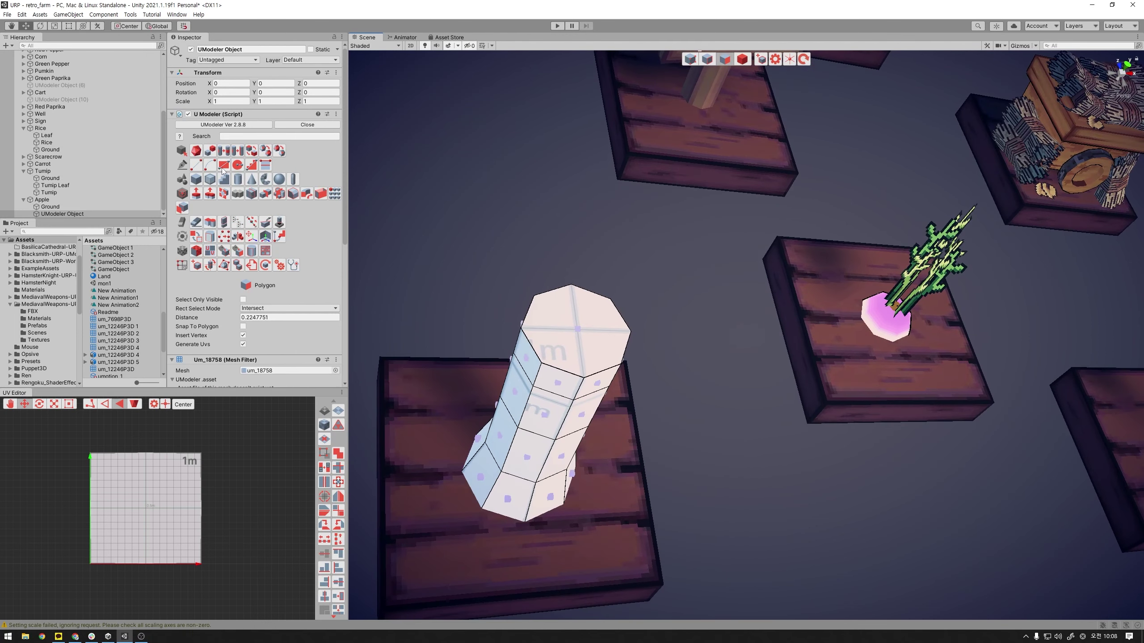
- Cut a new edge across the trunk's top face with the Line tool
click(200, 166)
click(573, 276)
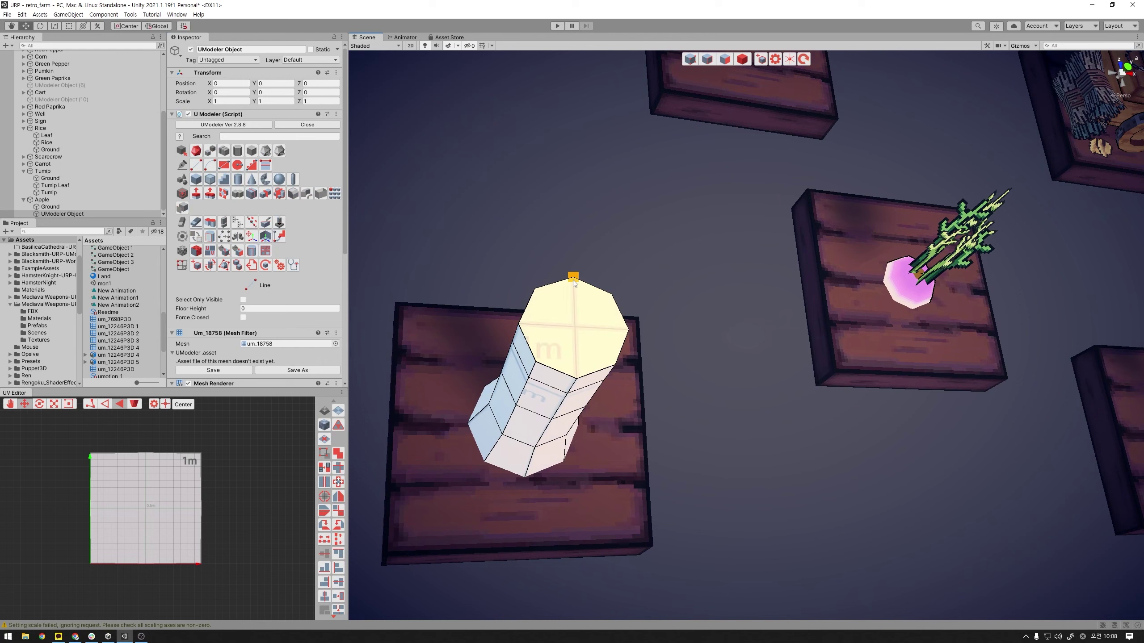
click(576, 379)
- Raise one half of the split top face above the other
click(728, 64)
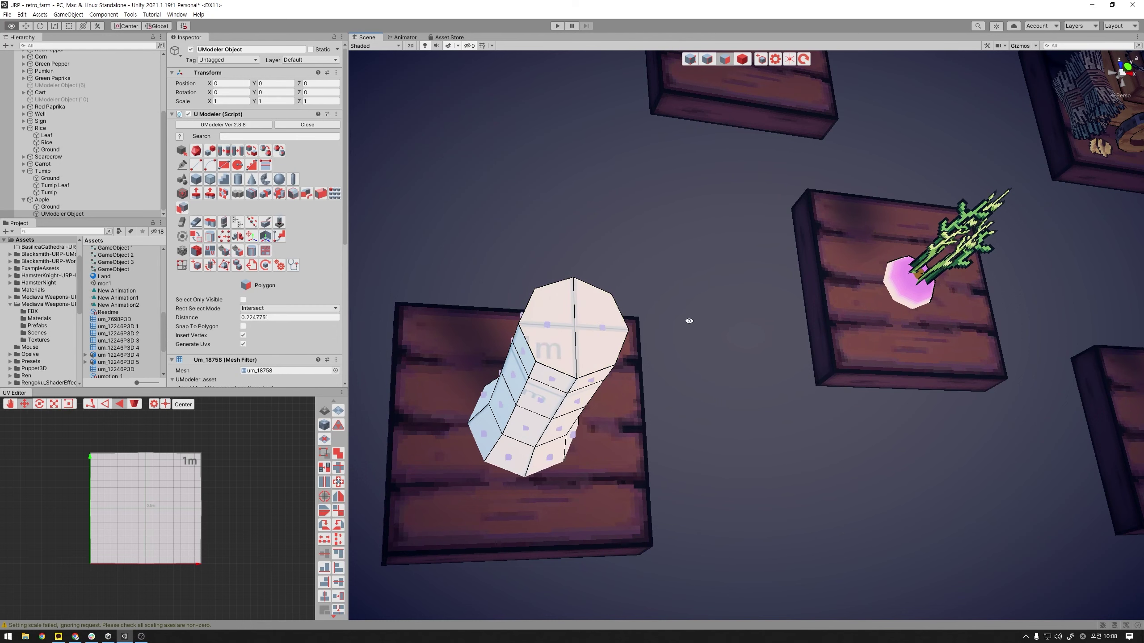
mouse_move(685, 320)
alt+mouse_down()
mouse_move(603, 332)
mouse_move(615, 321)
alt+mouse_up()
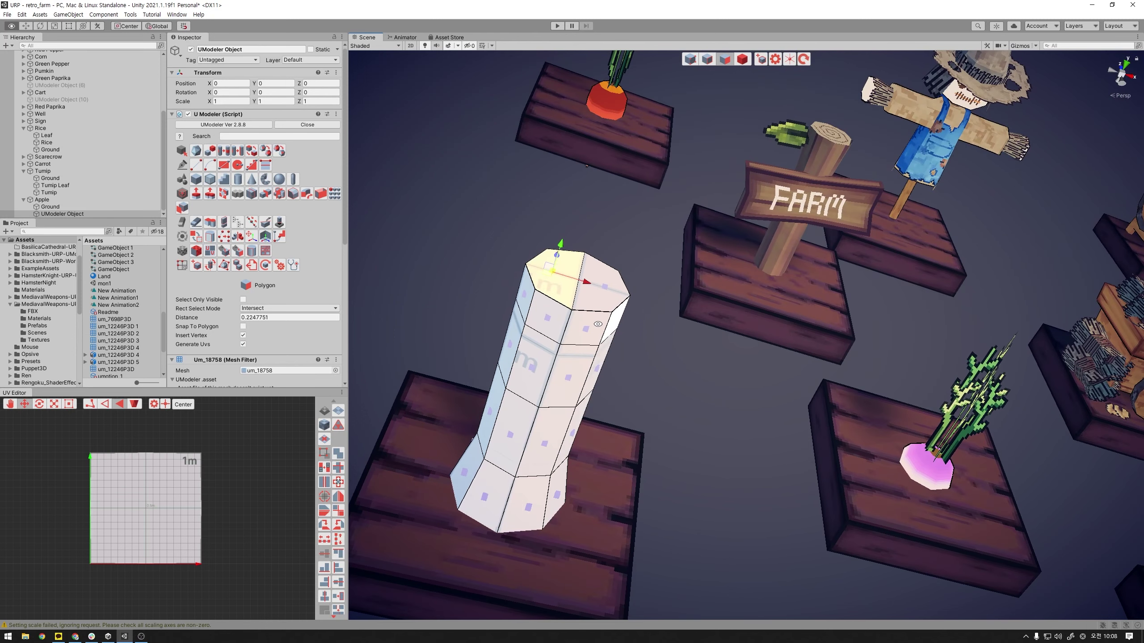
drag(565, 251, 581, 208)
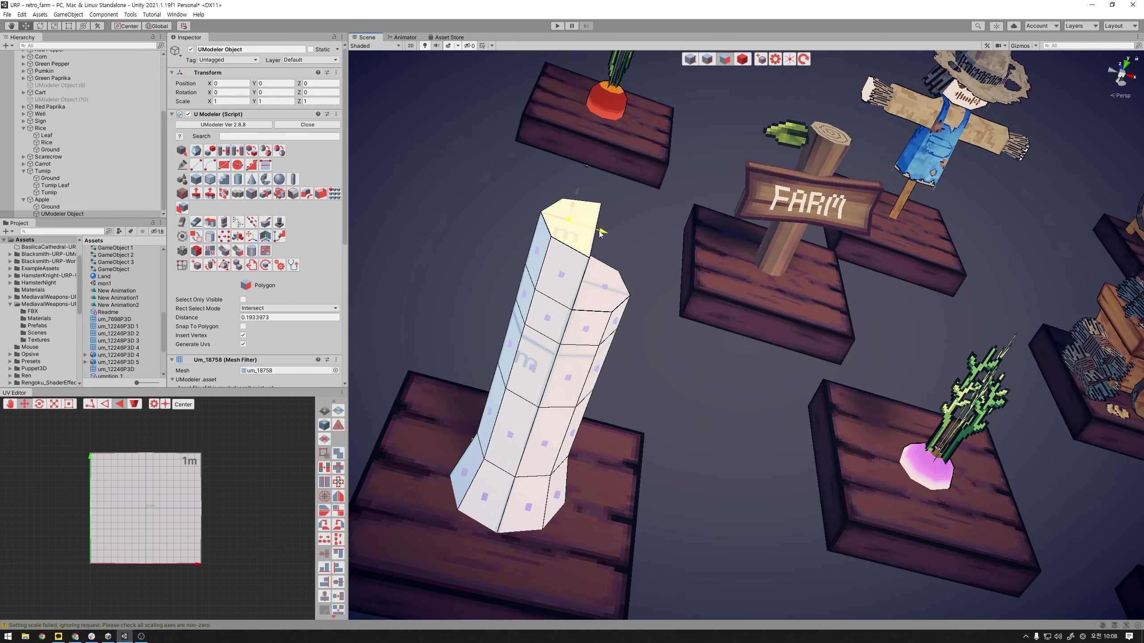
click(604, 279)
mouse_move(614, 260)
mouse_down()
mouse_move(659, 249)
mouse_move(555, 347)
mouse_up()
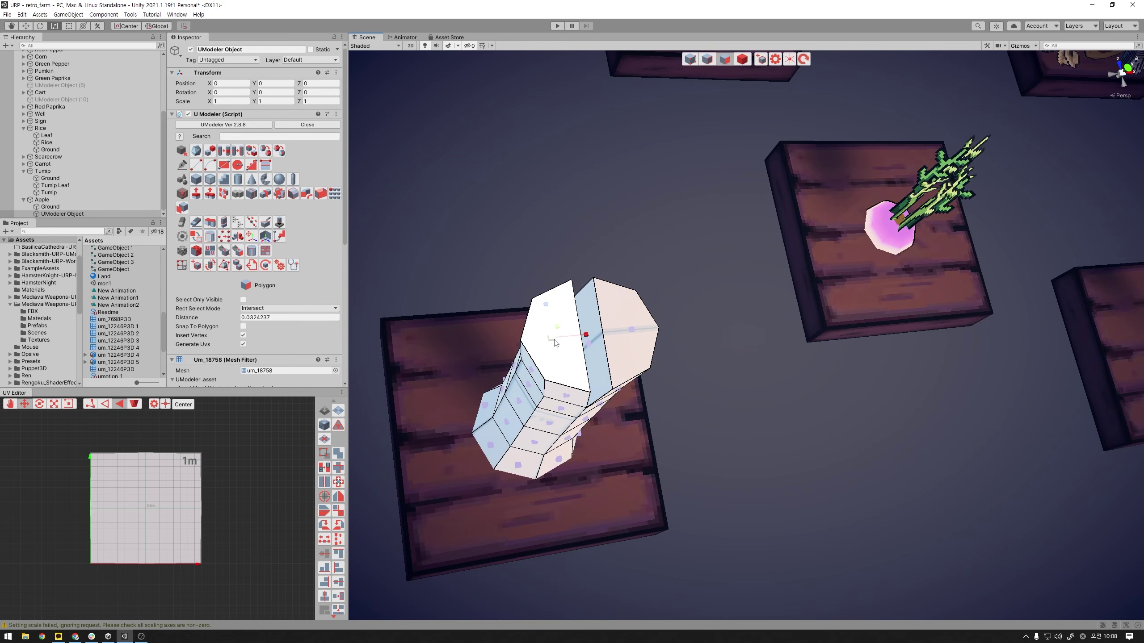
- Undo the raised half, then lower and tilt the right top face into an angled prong
key(ctrl+z)
click(622, 335)
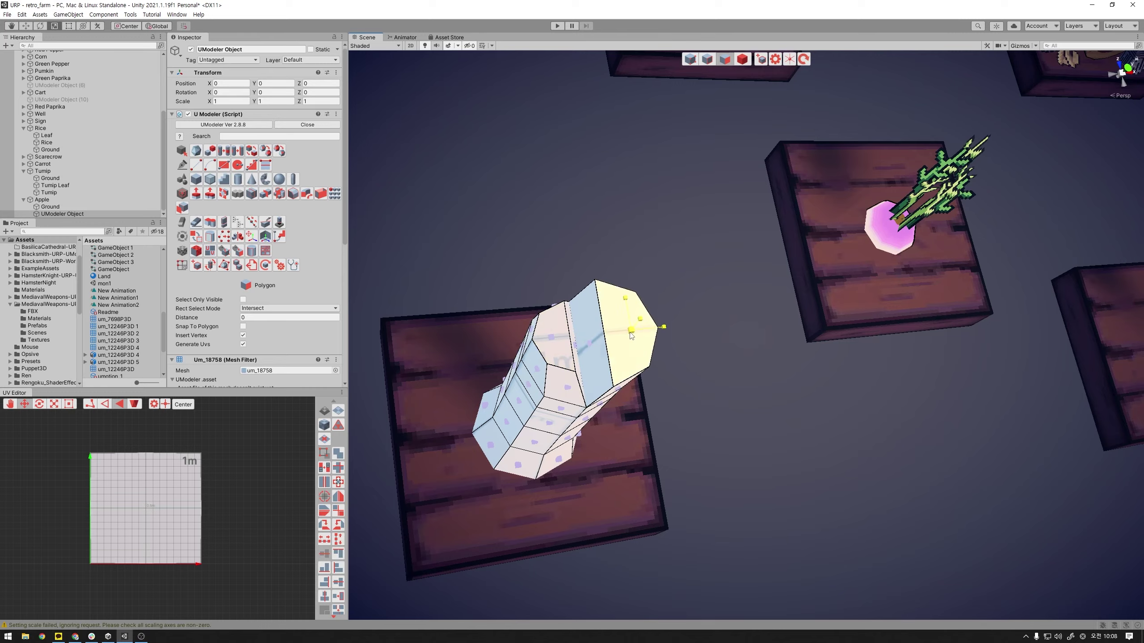
mouse_move(622, 335)
alt+mouse_down()
mouse_move(545, 279)
mouse_move(618, 289)
alt+mouse_up()
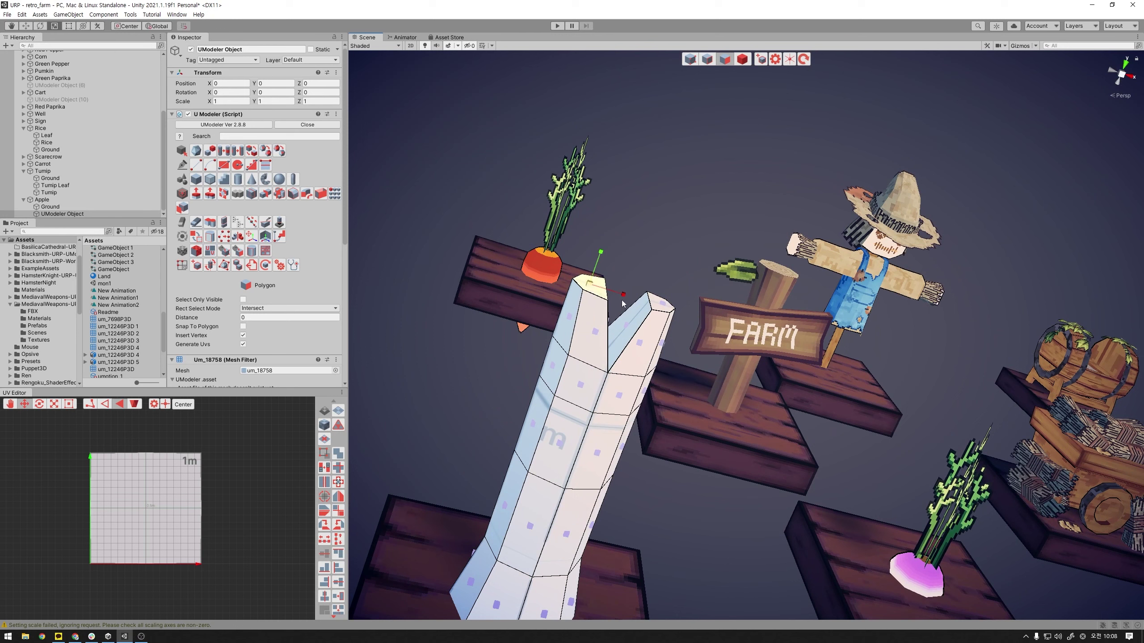
key(w)
drag(600, 257, 599, 289)
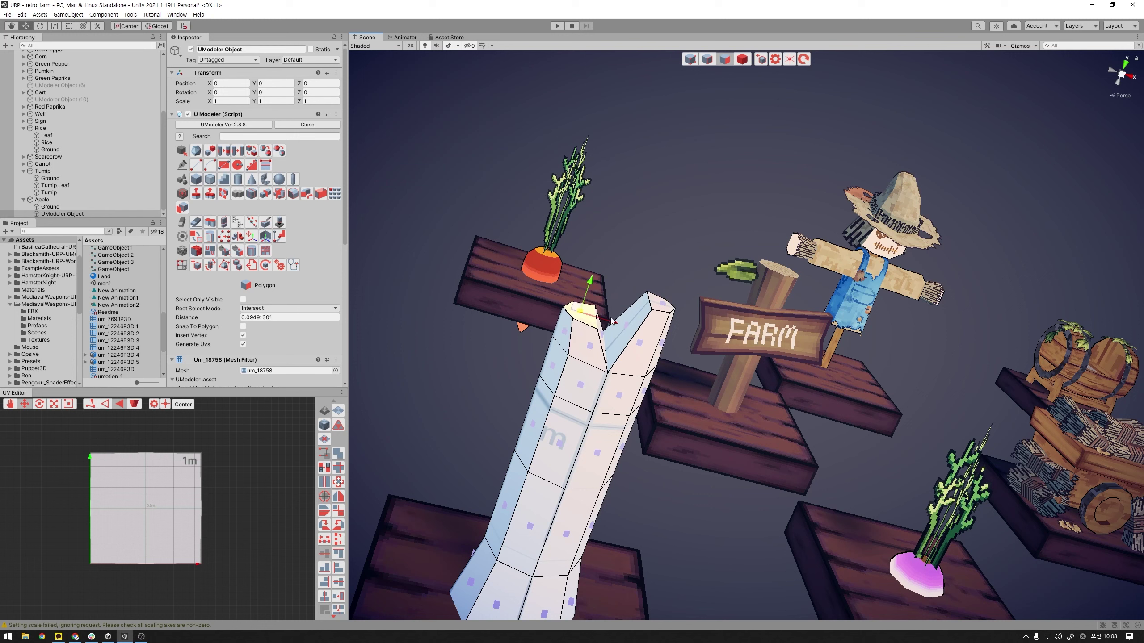
key(e)
mouse_move(554, 293)
mouse_down()
mouse_move(530, 321)
mouse_move(545, 316)
mouse_up()
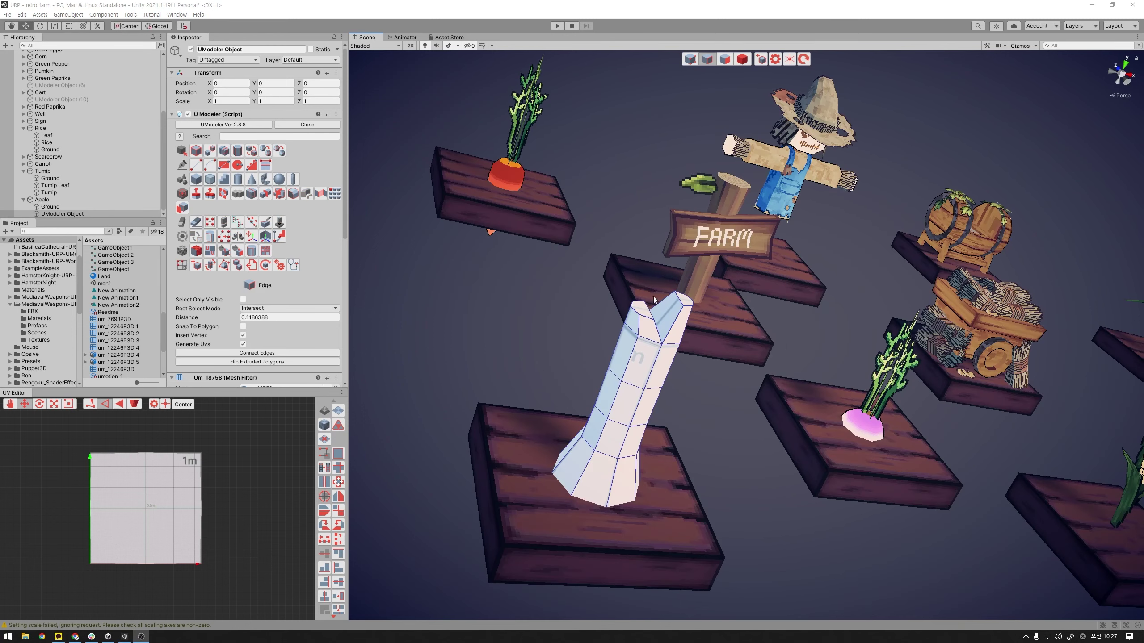
- Raise the left prong's top face and cut an edge between two of its vertices
click(725, 59)
click(657, 311)
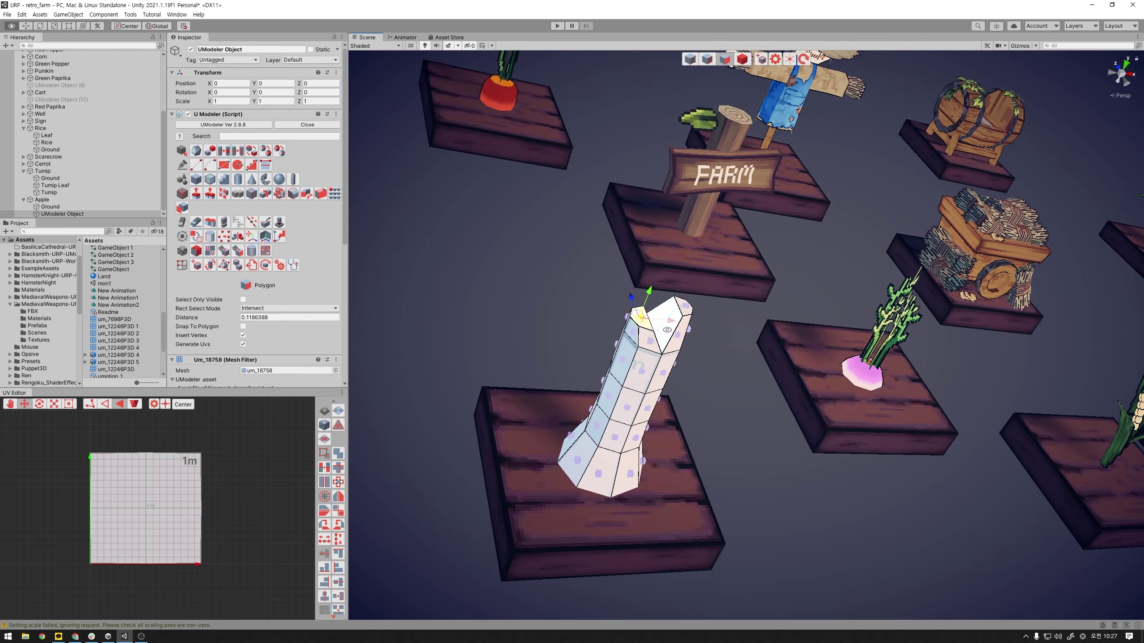
drag(654, 267, 657, 243)
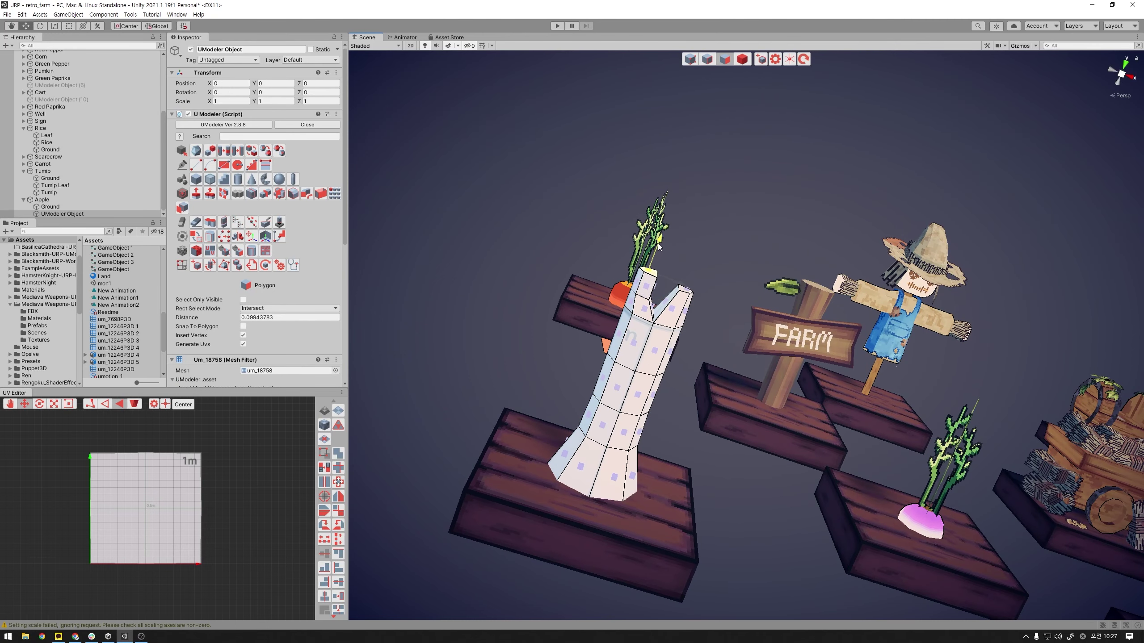
click(680, 282)
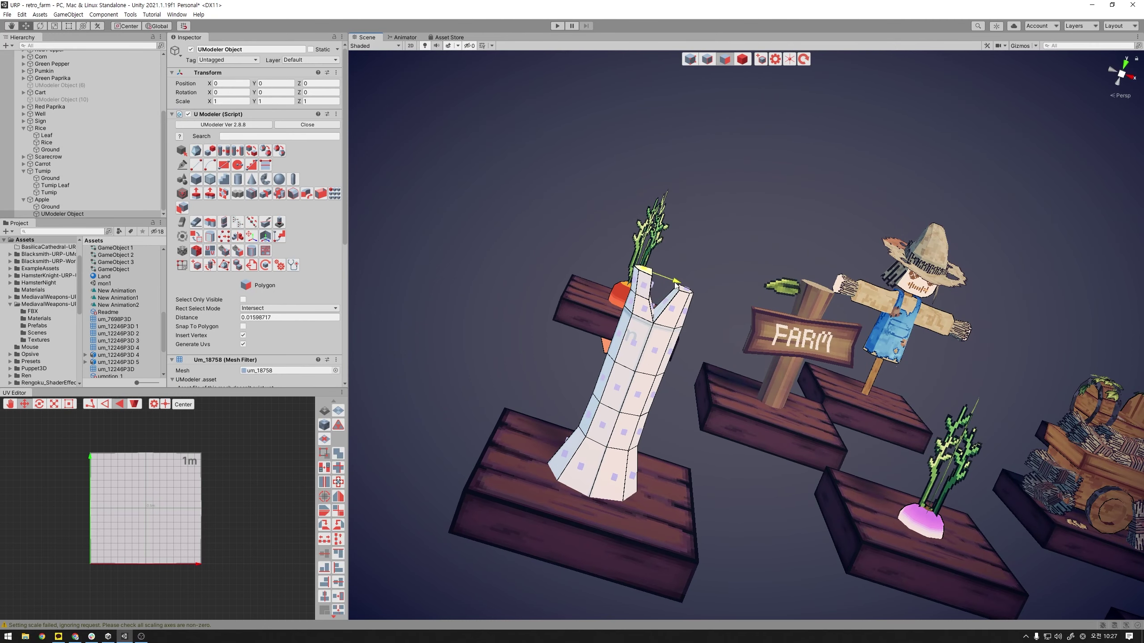
click(642, 274)
- Pull the prong's top vertex outward into a V-shaped fork and check it from several angles
mouse_move(643, 277)
alt+mouse_down()
mouse_move(789, 335)
mouse_move(721, 329)
alt+mouse_up()
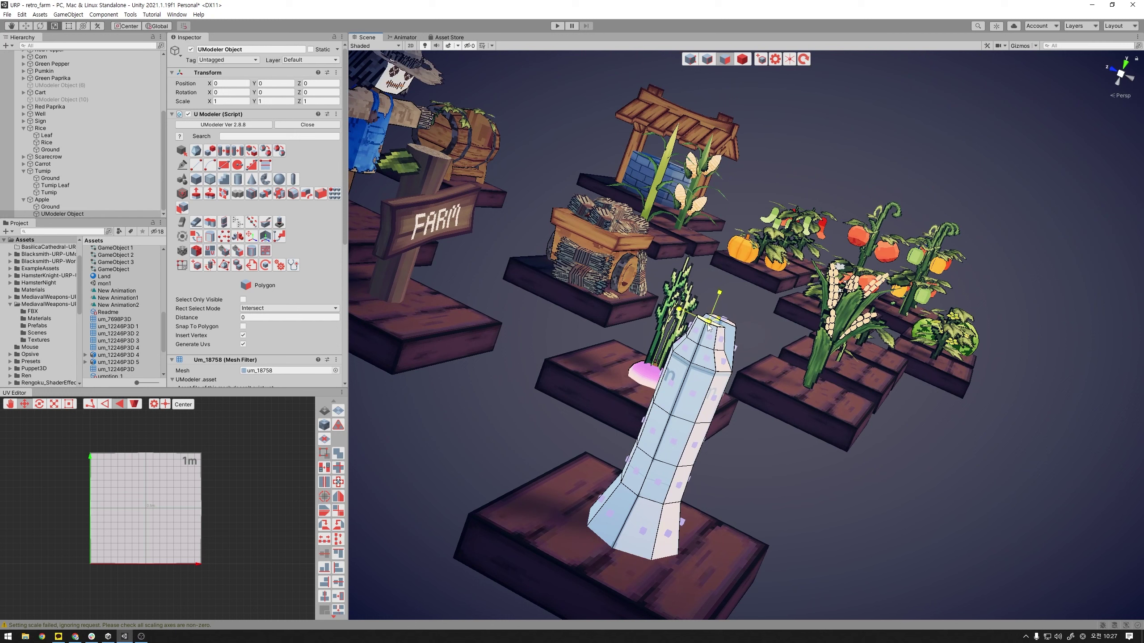
key(w)
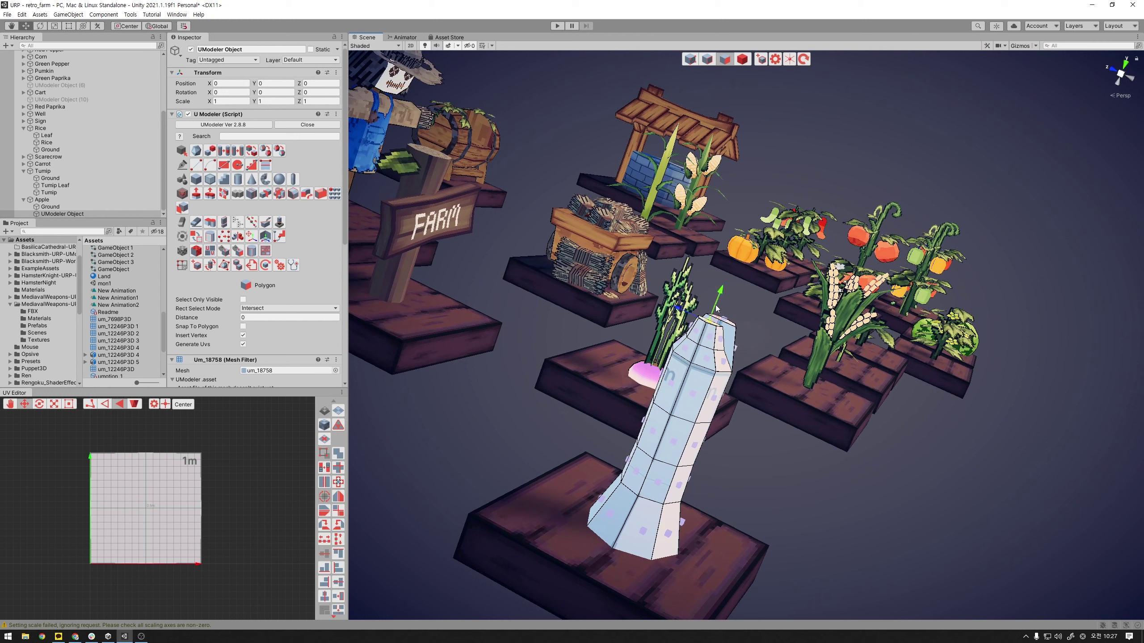
click(717, 308)
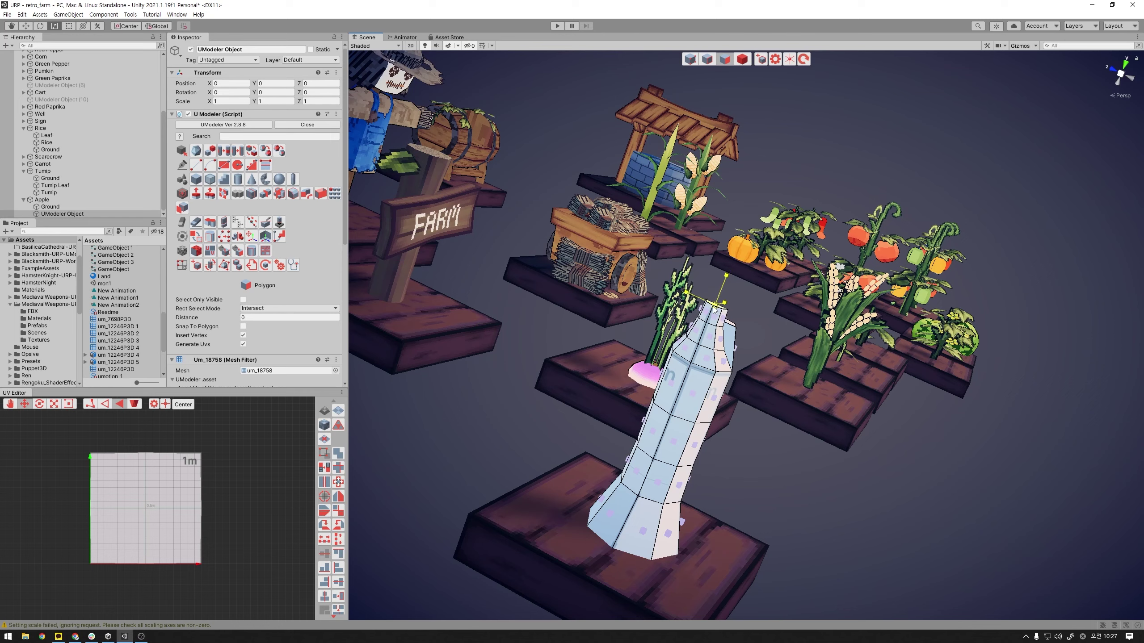
alt+drag(718, 308, 719, 337)
key(w)
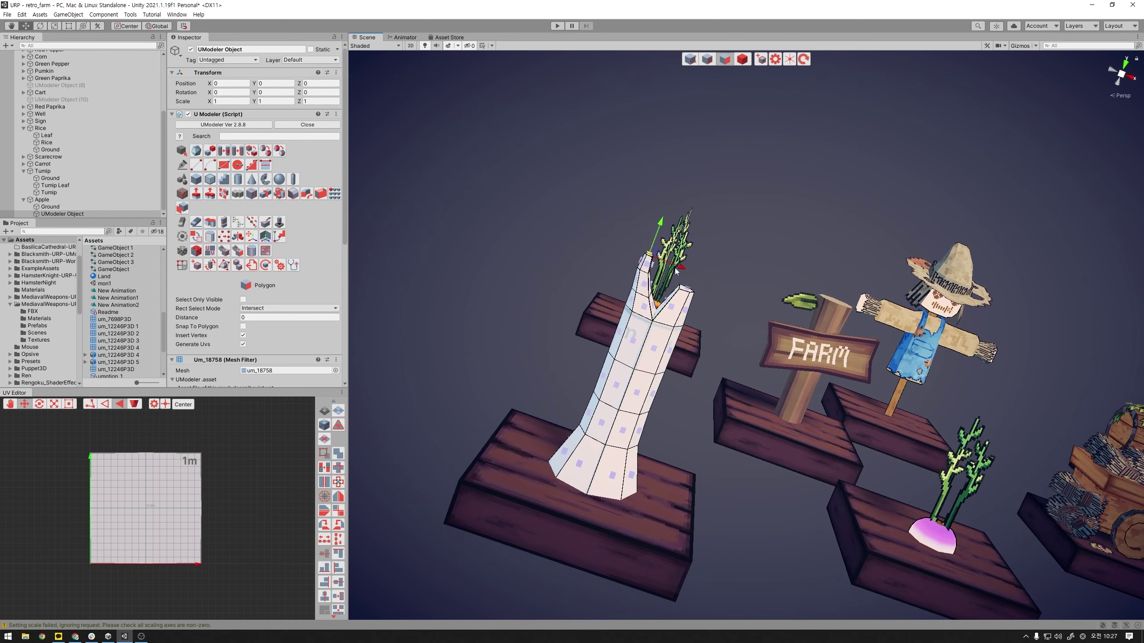
mouse_move(739, 298)
alt+mouse_down()
mouse_move(711, 311)
mouse_move(701, 277)
alt+mouse_up()
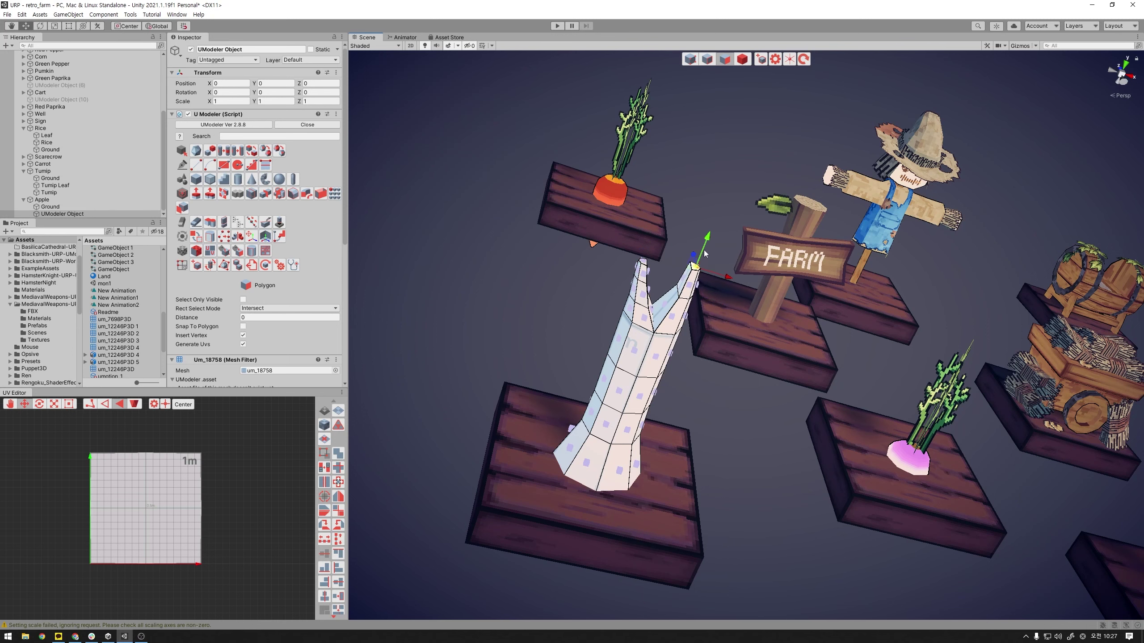
alt+drag(703, 260, 737, 329)
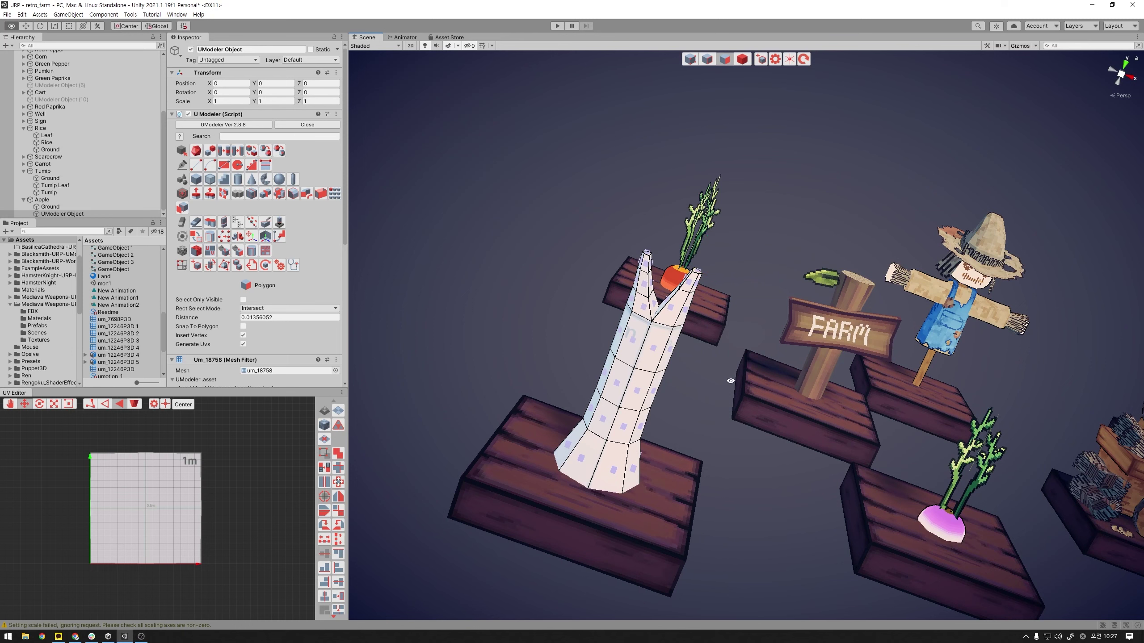
alt+drag(725, 294, 722, 347)
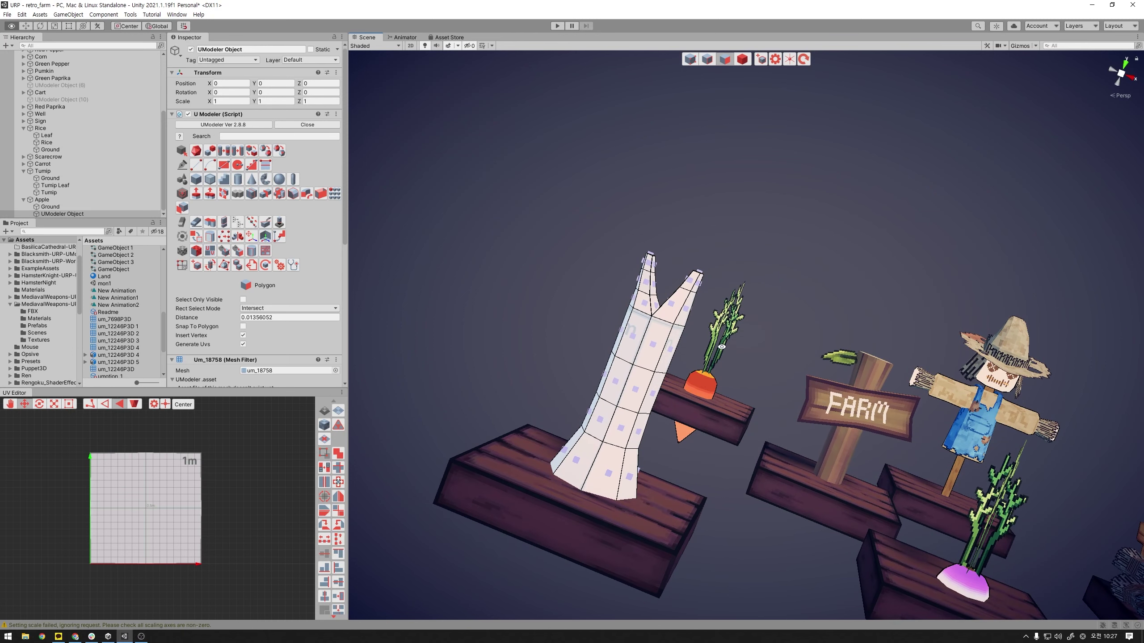
- Insert two new edge loops around the trunk body in Edge mode
click(712, 62)
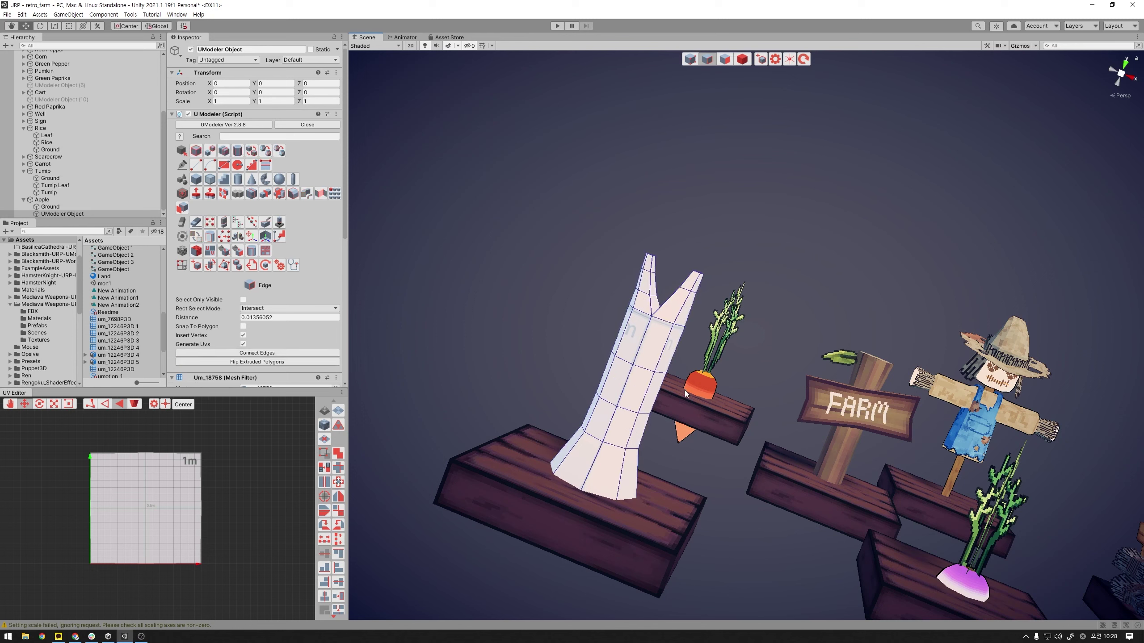
alt+drag(649, 374, 647, 378)
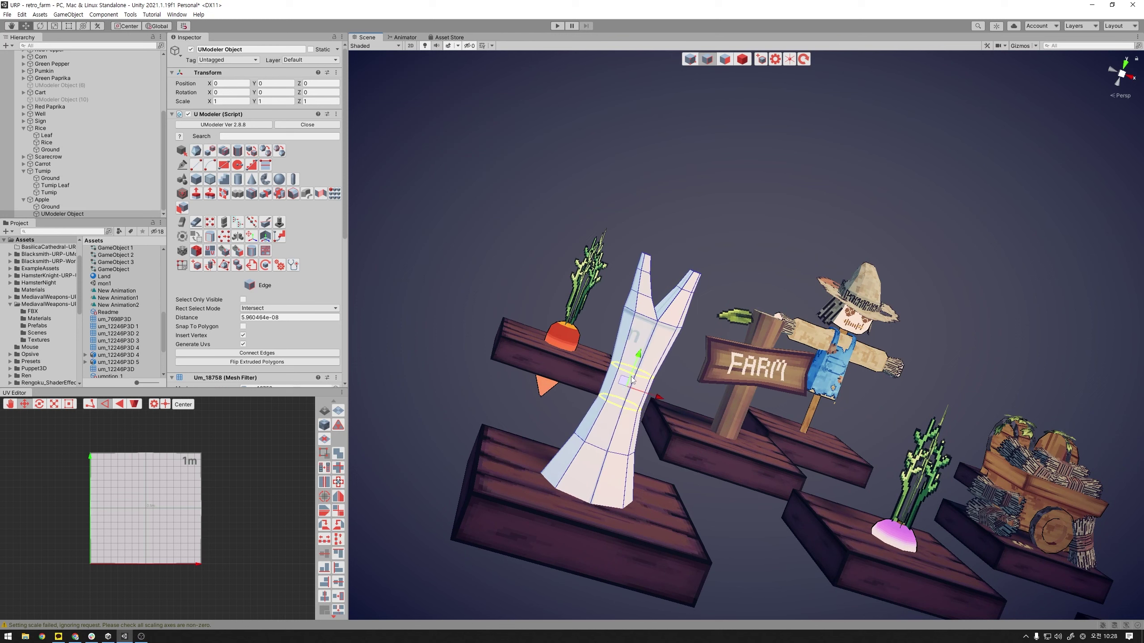
drag(639, 366, 643, 343)
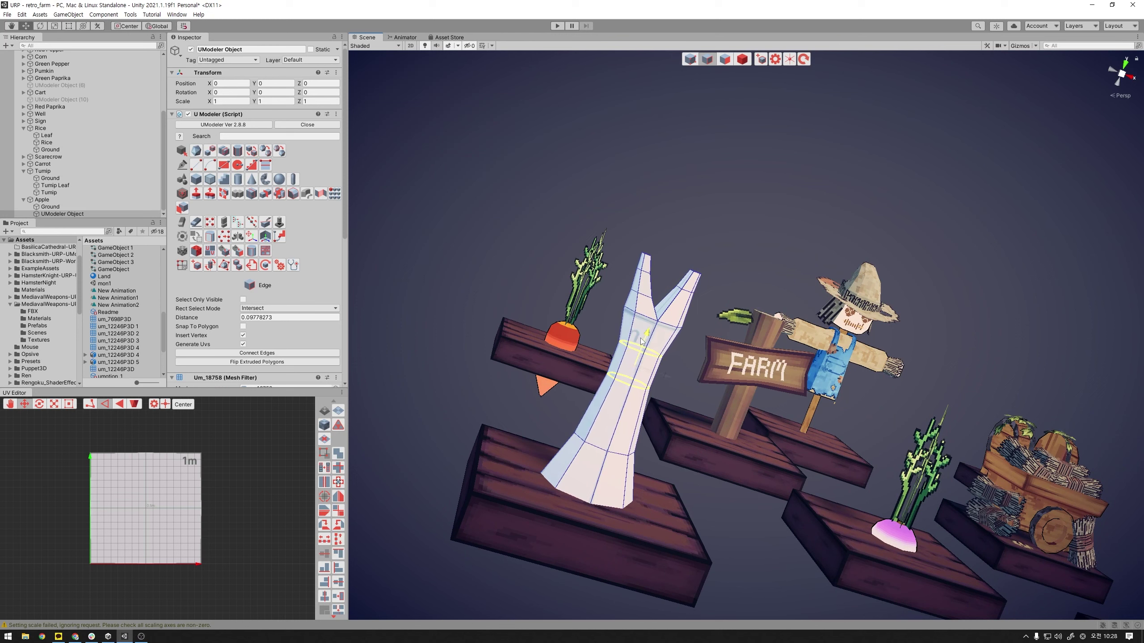
click(641, 392)
mouse_move(640, 387)
alt+mouse_down()
mouse_move(641, 407)
mouse_move(747, 450)
alt+mouse_up()
click(625, 396)
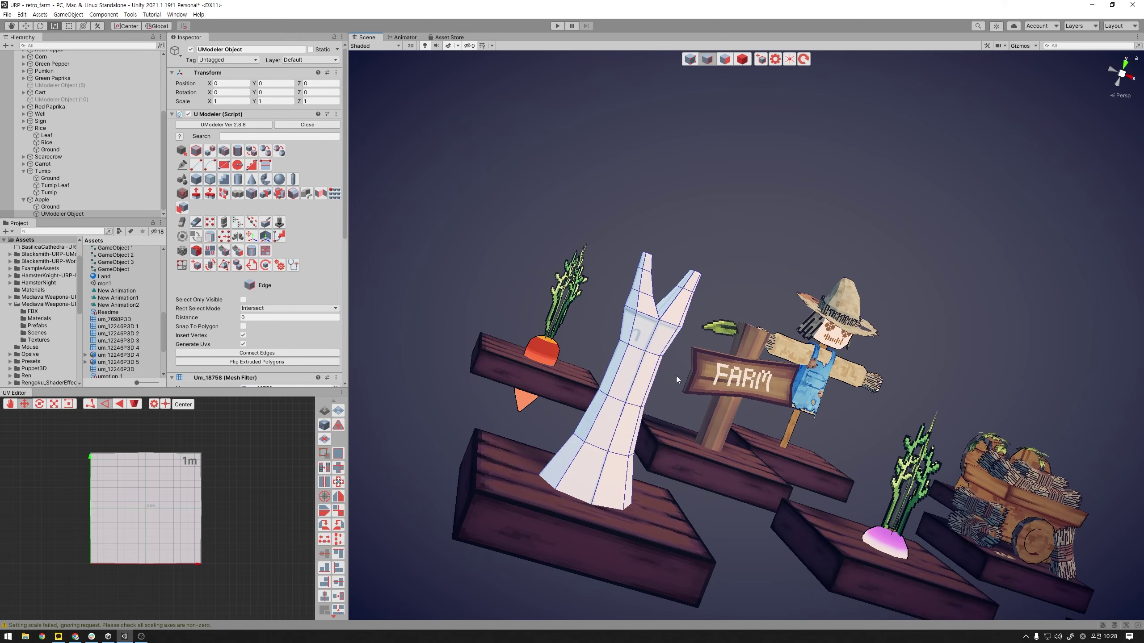
alt+drag(675, 378, 674, 460)
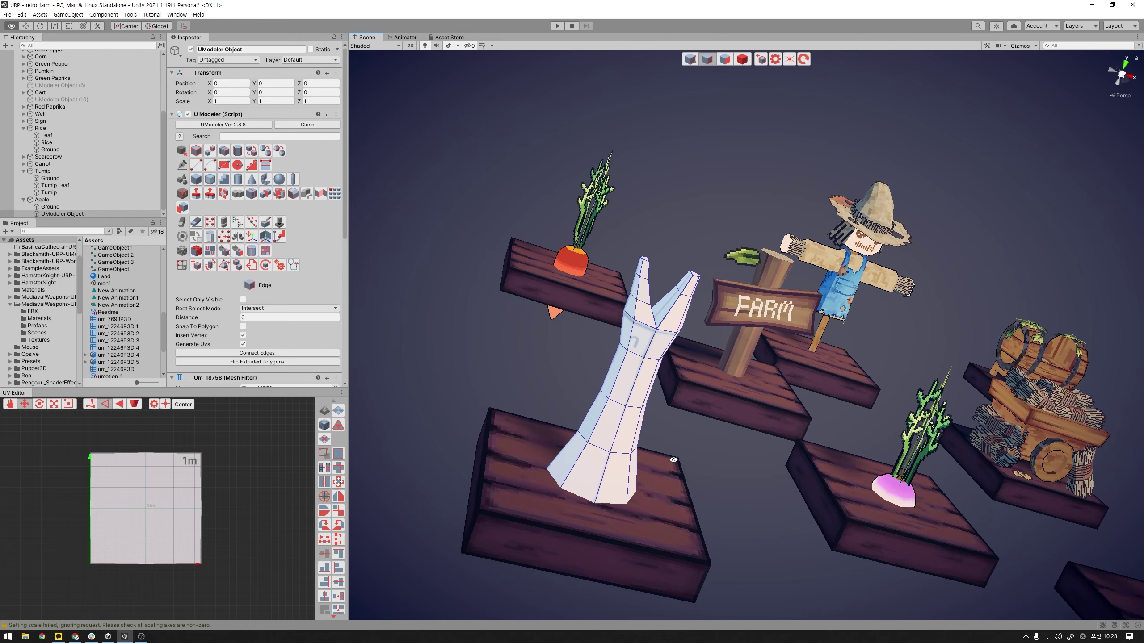
- Select the trunk's bottom edge loop and then a higher loop
click(615, 506)
double_click(599, 506)
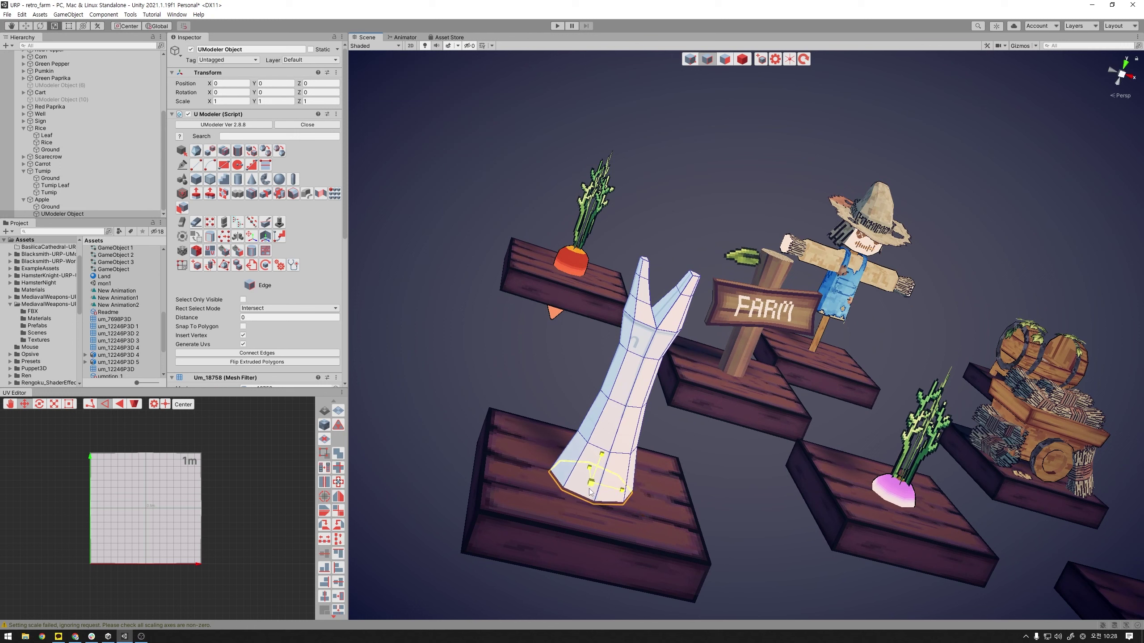
double_click(622, 454)
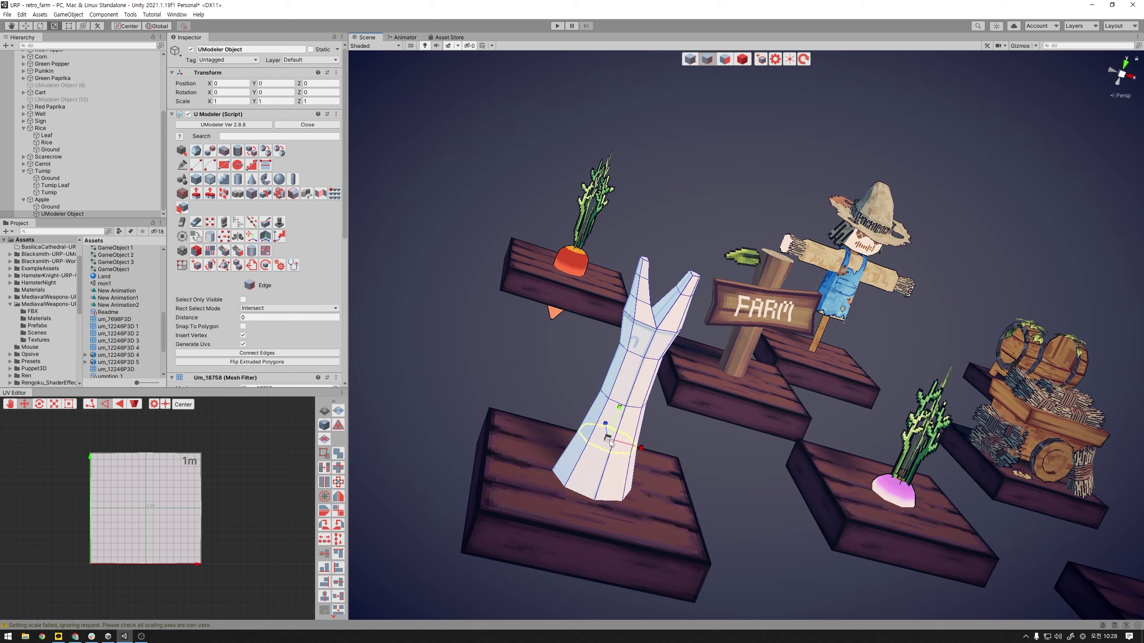
- Add two more cuts on the trunk just below the fork's crotch
mouse_move(702, 444)
alt+mouse_down()
mouse_move(736, 462)
mouse_move(1039, 389)
mouse_move(944, 460)
alt+mouse_up()
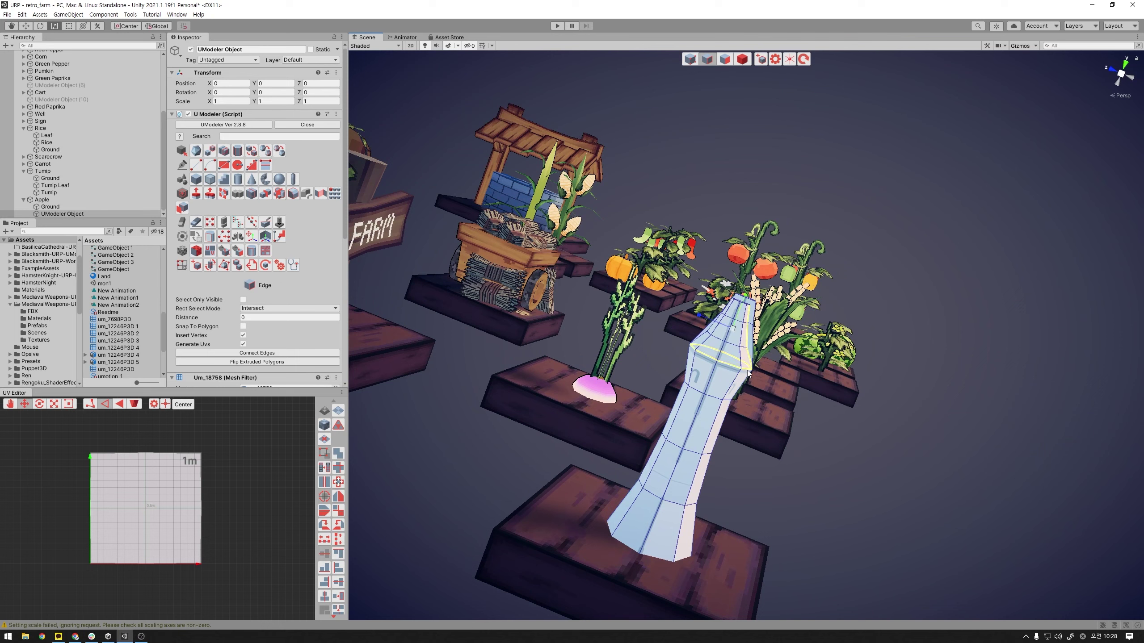
alt+drag(799, 410, 814, 391)
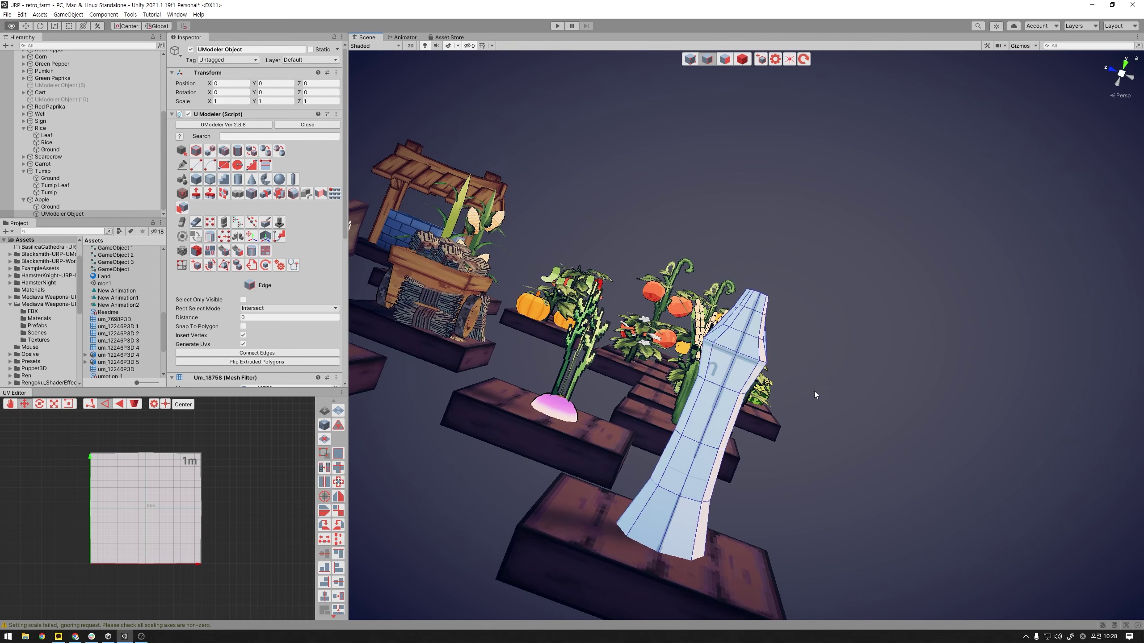
click(745, 358)
mouse_move(850, 417)
alt+mouse_down()
mouse_move(669, 398)
mouse_move(745, 390)
mouse_move(779, 426)
mouse_move(661, 354)
alt+mouse_up()
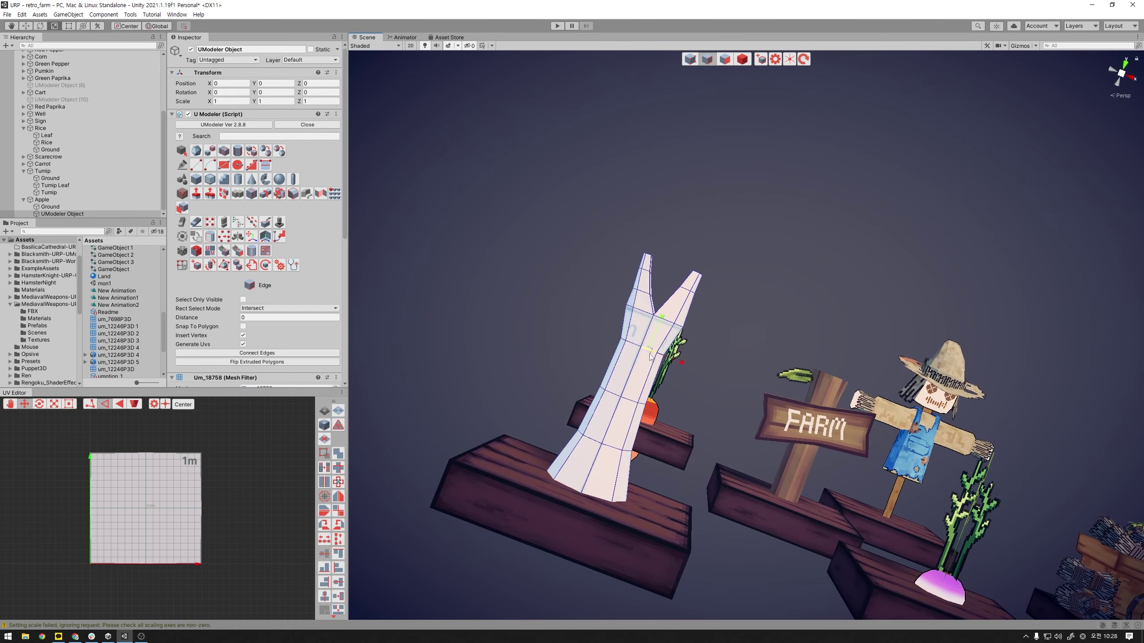
click(656, 322)
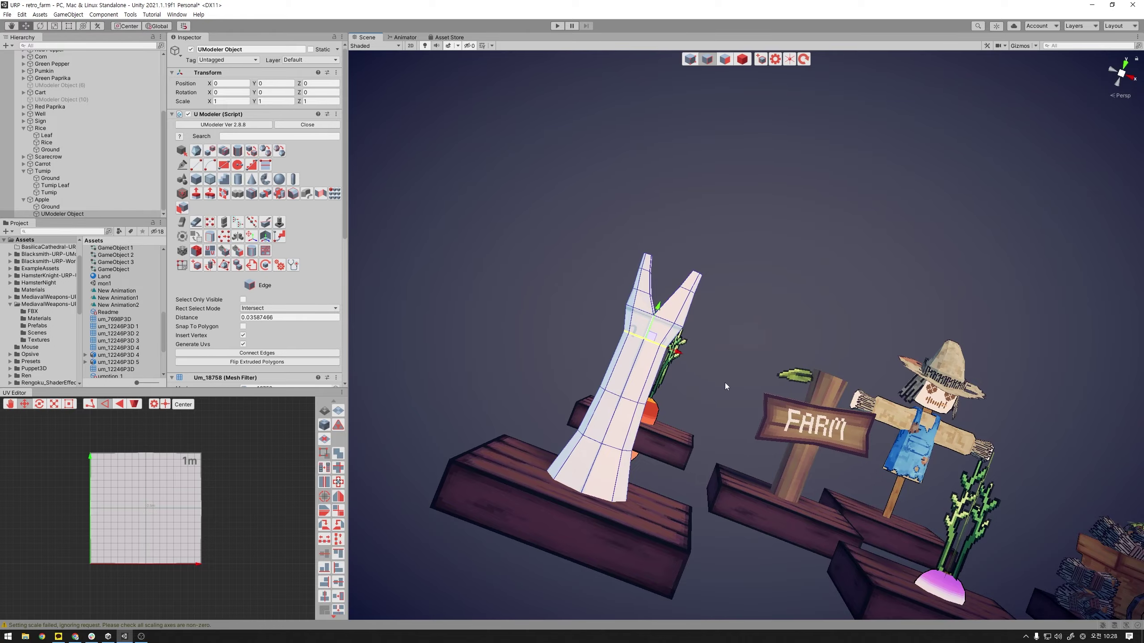
mouse_move(725, 386)
alt+mouse_down()
mouse_move(870, 443)
mouse_move(932, 325)
alt+mouse_up()
- Lower the box-selected fork-tip vertices slightly, then select the flowering plant's Leaf object
key(1)
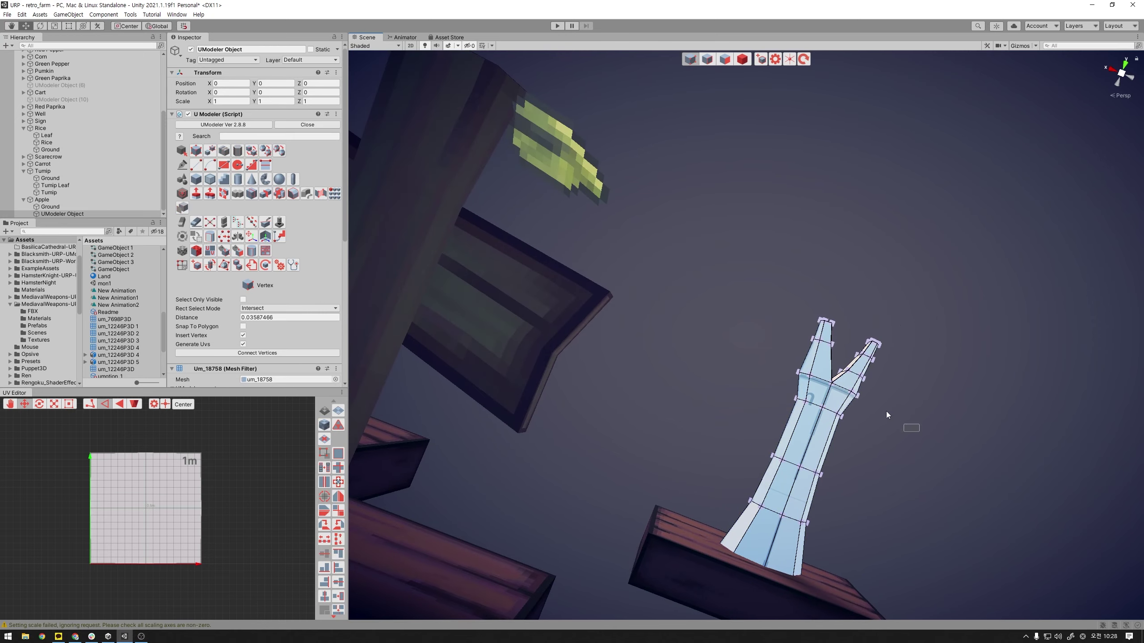
drag(886, 415, 769, 290)
mouse_move(840, 335)
mouse_down()
mouse_move(842, 356)
mouse_move(695, 449)
mouse_move(791, 467)
mouse_move(833, 444)
mouse_move(950, 440)
mouse_move(892, 383)
mouse_move(666, 440)
mouse_move(795, 452)
mouse_up()
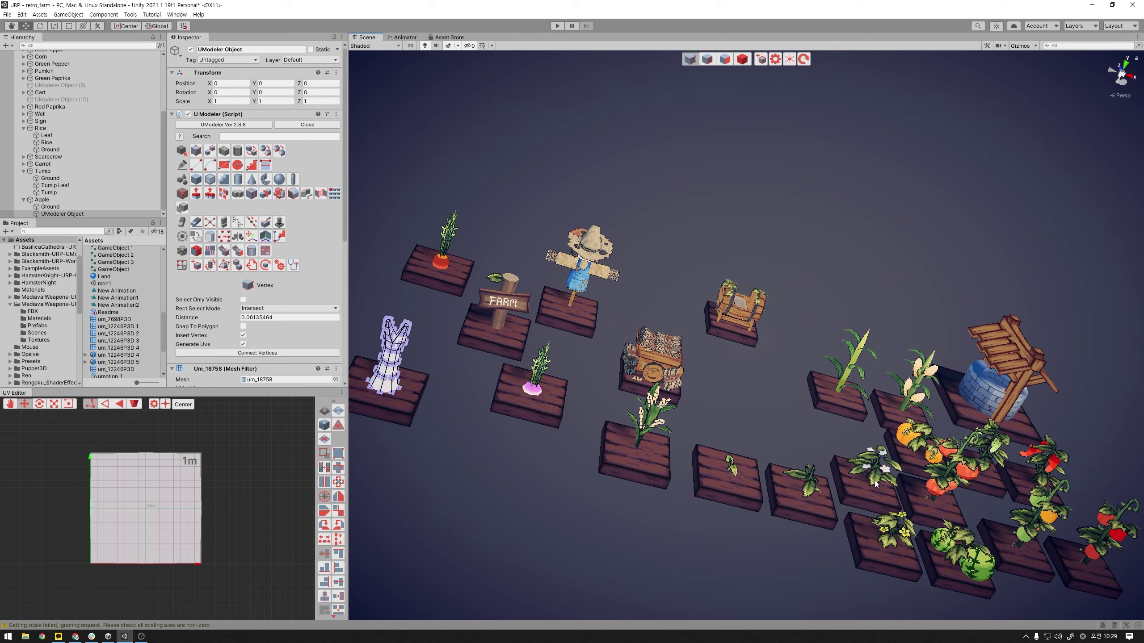
click(740, 60)
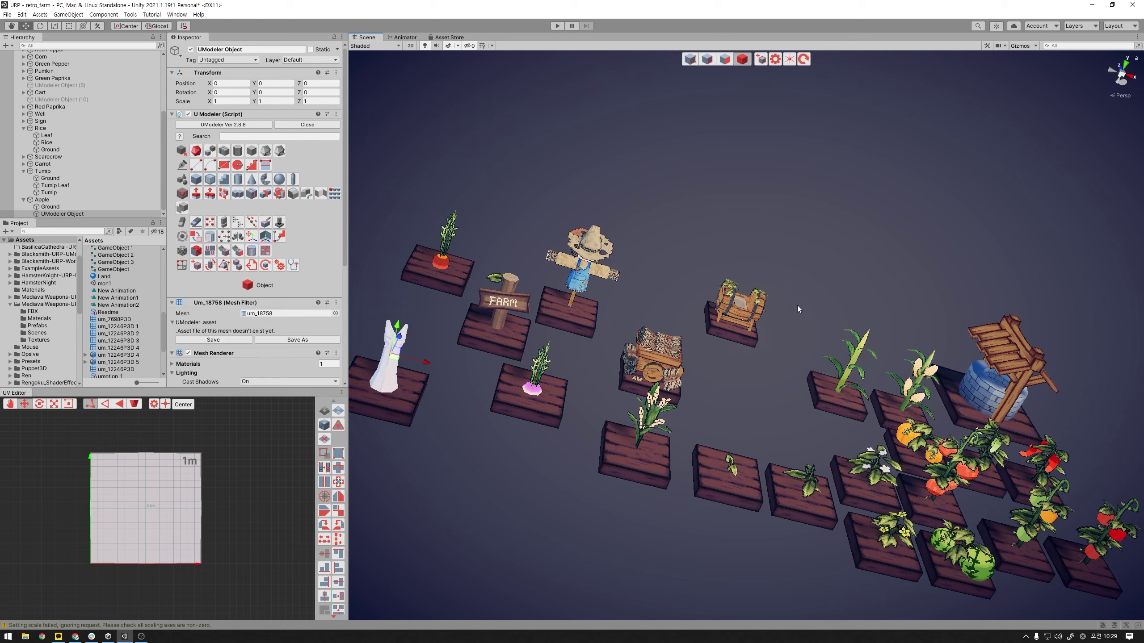
click(894, 480)
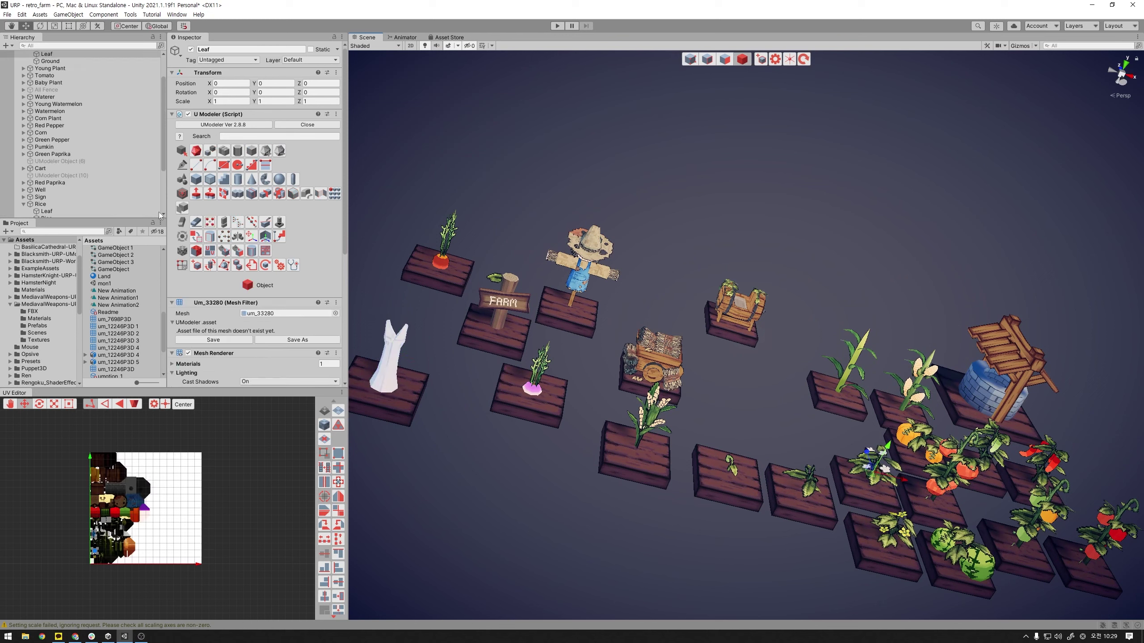
- Duplicate the Leaf as Leaf (1) under Apple and move it onto the trunk top
scroll(134, 140, up, 2)
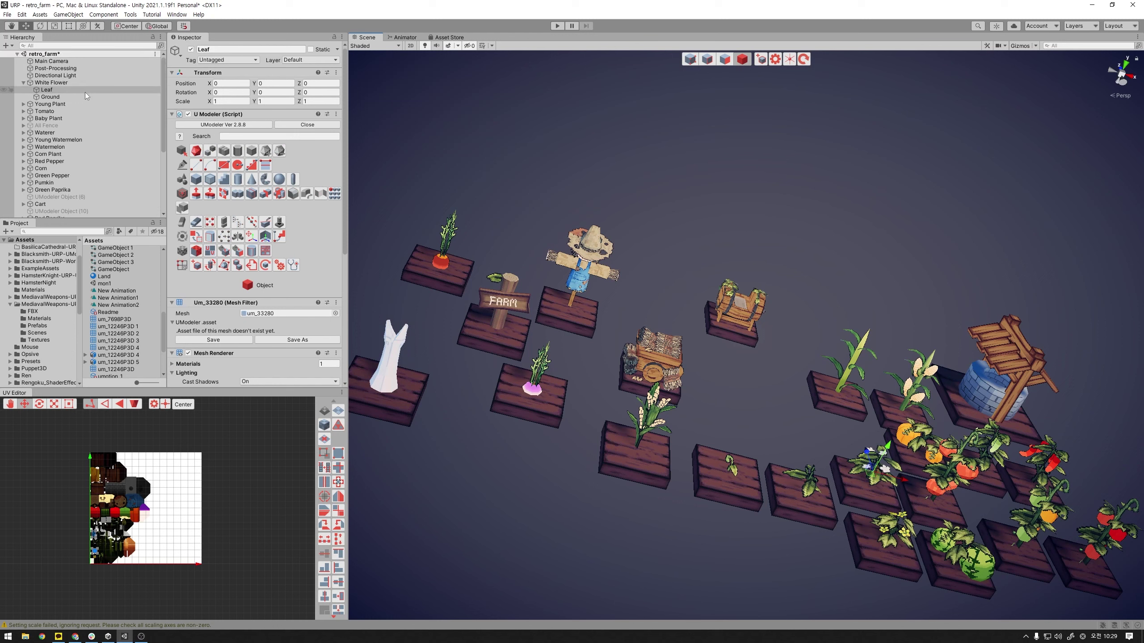
key(ctrl+d)
drag(59, 97, 98, 204)
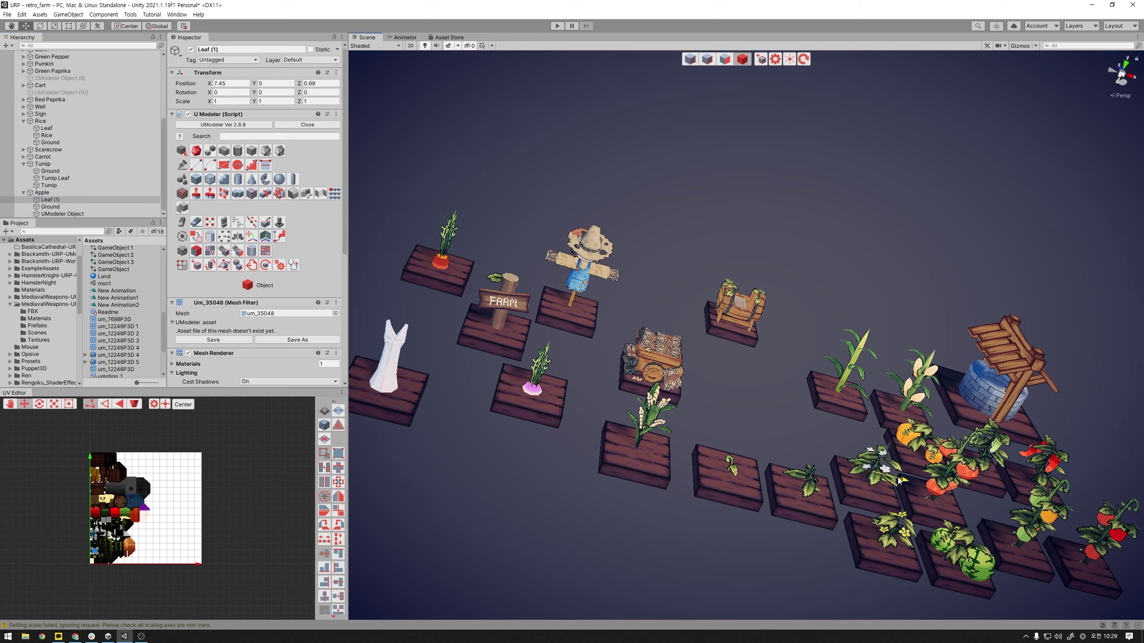
mouse_move(899, 479)
mouse_down()
mouse_move(417, 356)
mouse_move(435, 408)
mouse_move(576, 414)
mouse_move(609, 327)
mouse_up()
key(3)
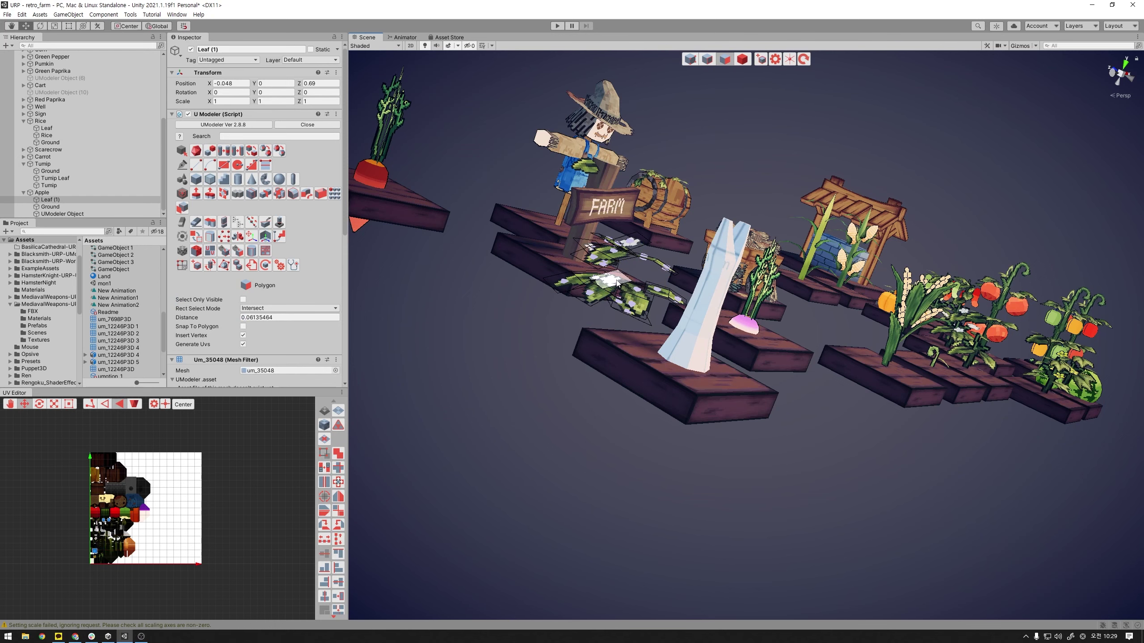
alt+drag(617, 283, 649, 349)
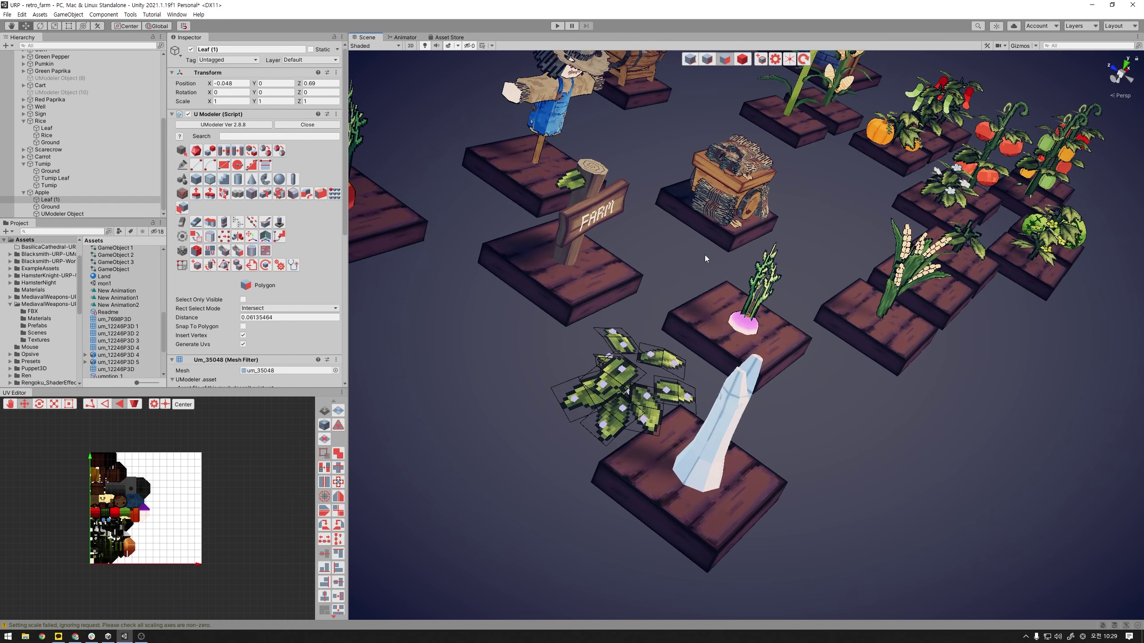
alt+drag(680, 322, 735, 35)
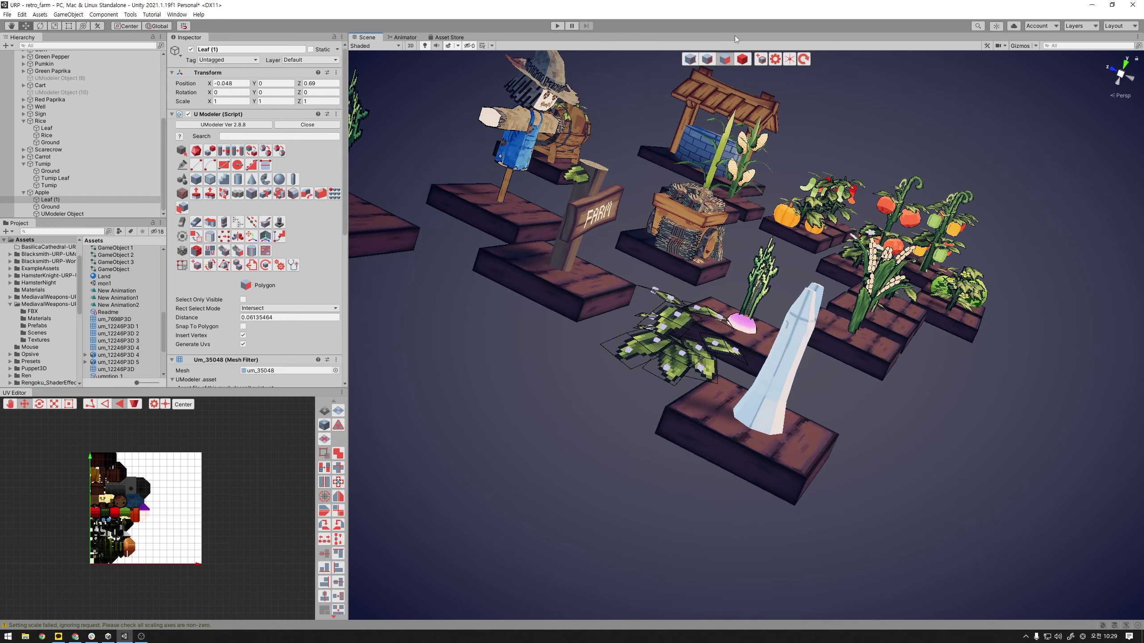
click(739, 61)
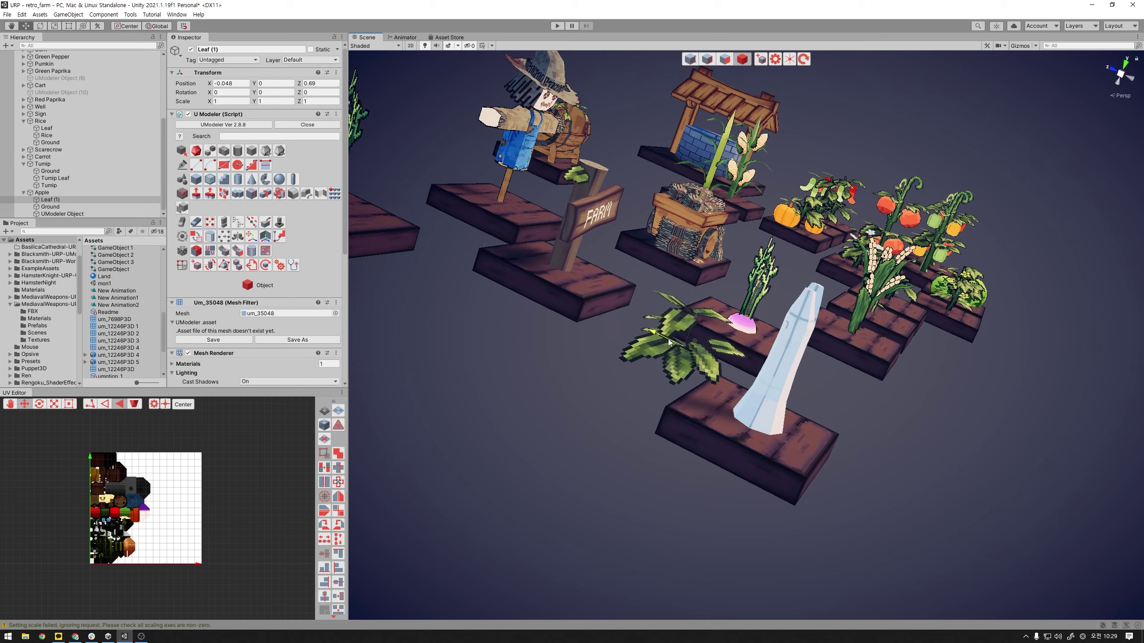
mouse_move(669, 338)
mouse_down()
mouse_move(801, 308)
mouse_move(803, 275)
mouse_move(719, 336)
mouse_up()
key(f)
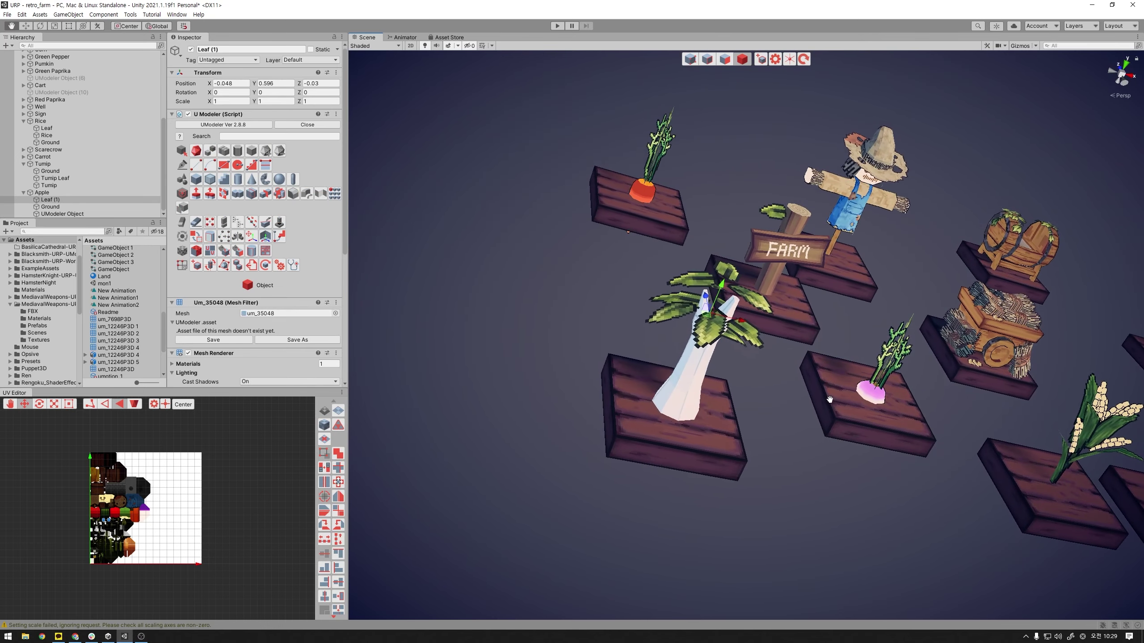
- Shrink all of Leaf (1)'s polygons in toward the stem
click(724, 60)
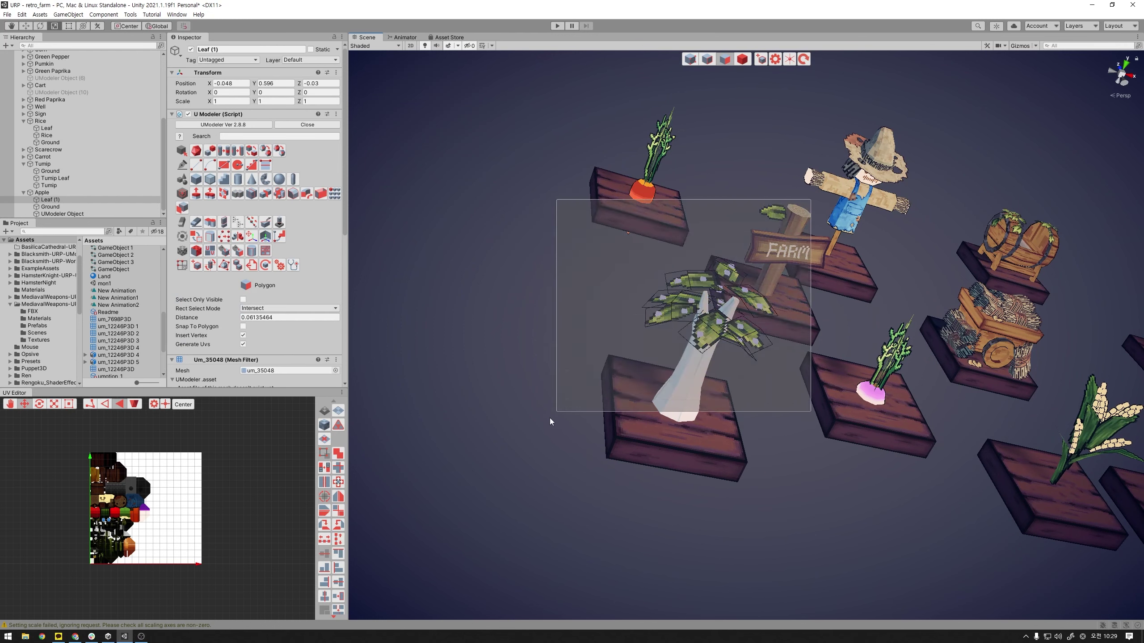
drag(812, 198, 556, 414)
mouse_move(714, 320)
mouse_down()
mouse_move(723, 275)
mouse_move(749, 315)
mouse_up()
click(750, 384)
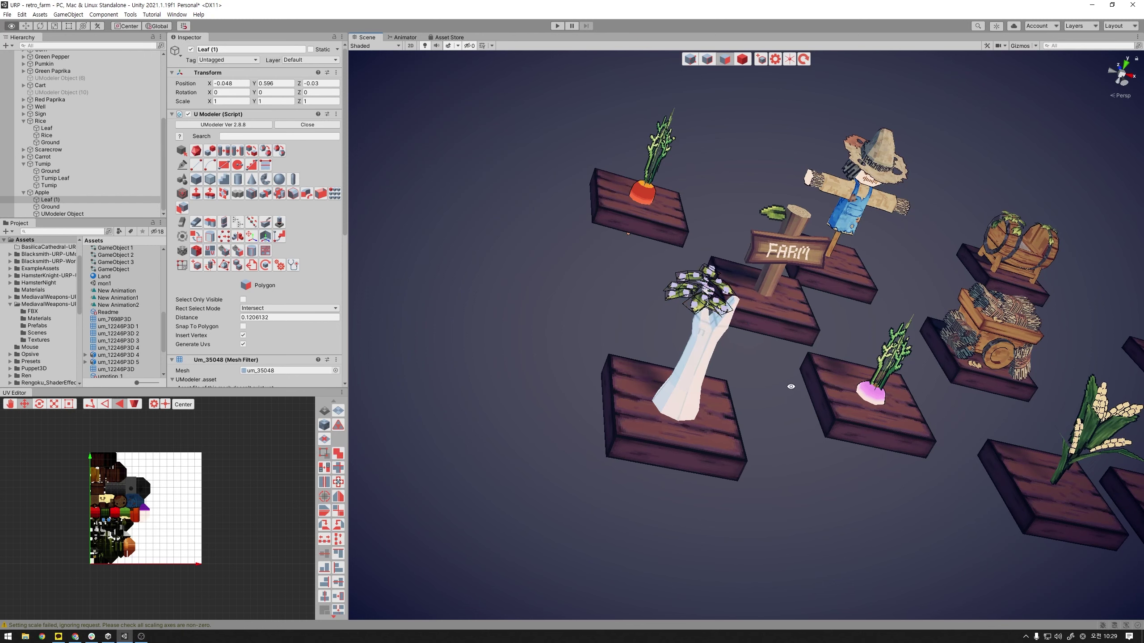
mouse_move(750, 383)
alt+mouse_down()
mouse_move(769, 334)
mouse_move(774, 436)
mouse_move(742, 367)
alt+mouse_up()
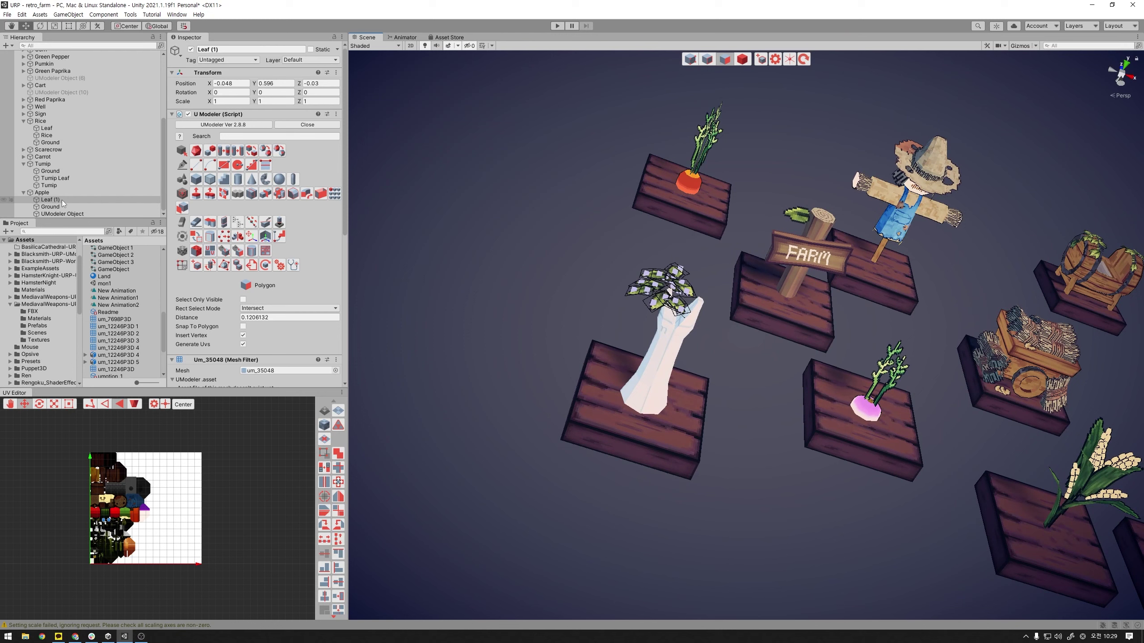
- Duplicate Leaf (1) into Leaf (2) and shift it to the right along X
click(62, 201)
click(741, 60)
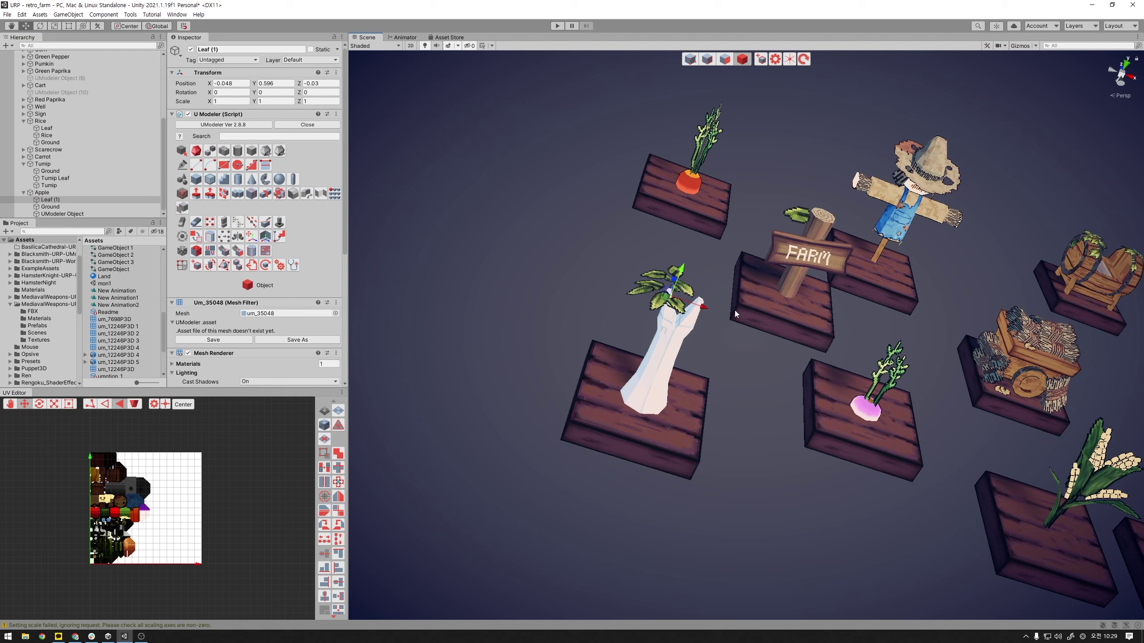
key(ctrl+d)
drag(702, 308, 735, 318)
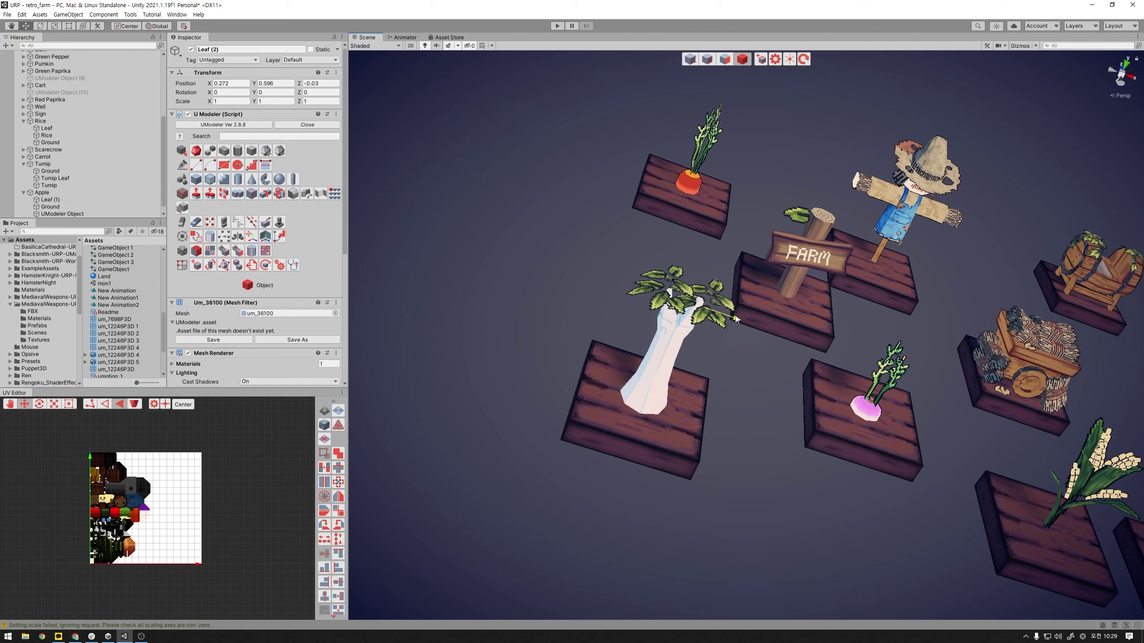
- Tilt Leaf (2) about its X axis
key(e)
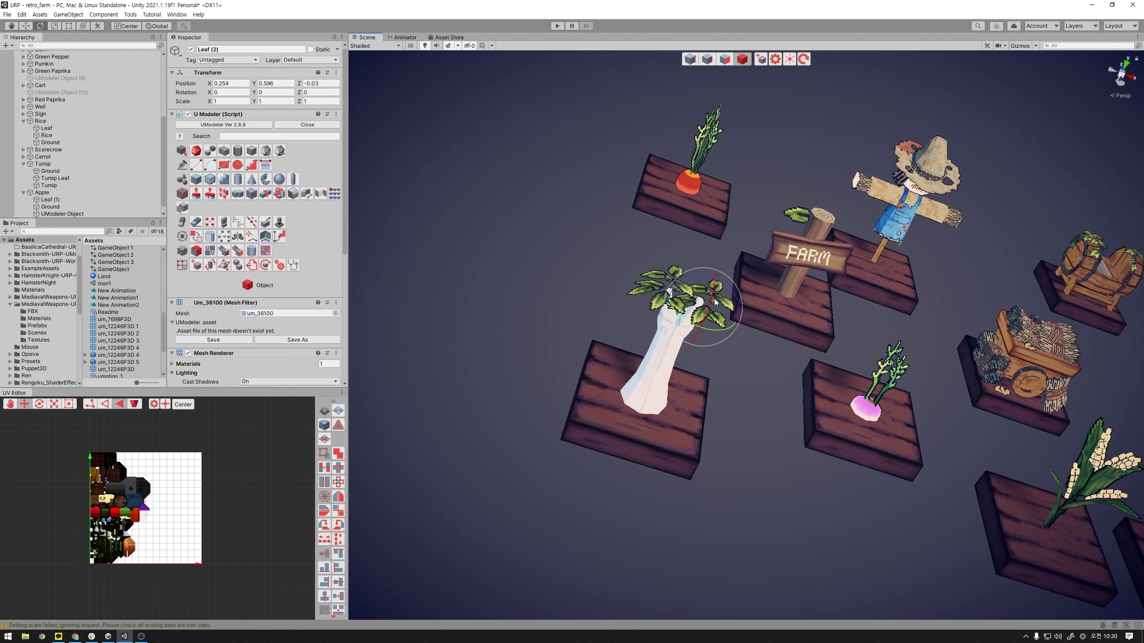
mouse_move(715, 302)
mouse_down()
mouse_move(710, 337)
mouse_move(733, 318)
mouse_move(773, 357)
mouse_move(687, 375)
mouse_move(592, 363)
mouse_up()
key(w)
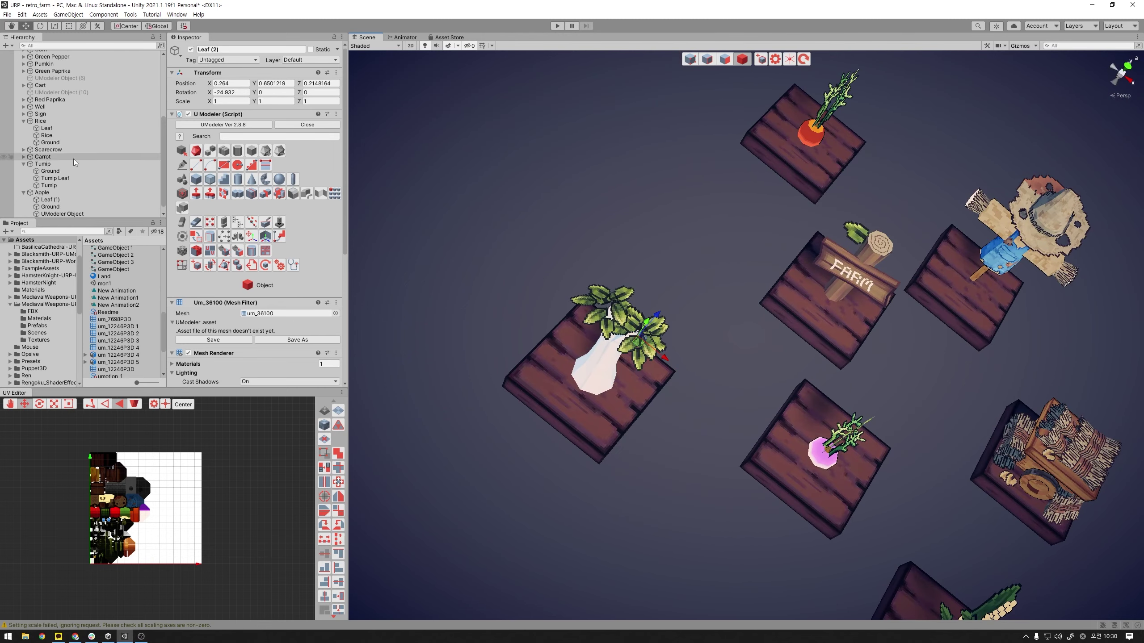
scroll(75, 169, down, 1)
- Duplicate Leaf (2) into Leaf (3), slide it along Z and X, and rotate it
key(ctrl+d)
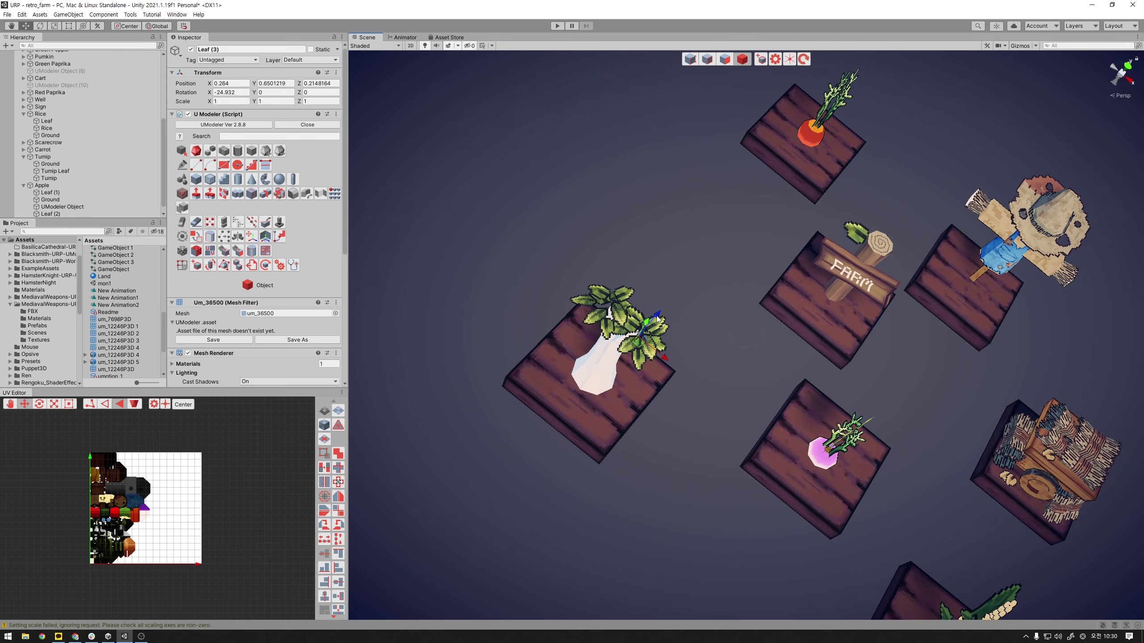
mouse_move(656, 316)
mouse_down()
mouse_move(719, 233)
mouse_move(673, 315)
mouse_move(594, 309)
mouse_up()
scroll(674, 315, up, 5)
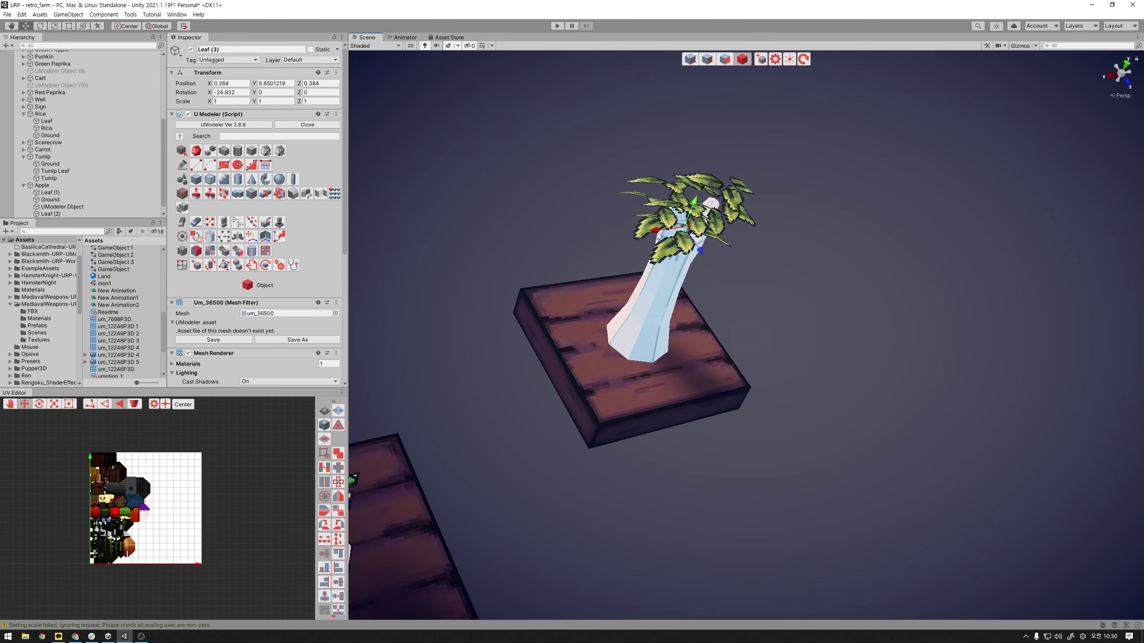
mouse_move(657, 232)
mouse_down()
mouse_move(703, 231)
mouse_move(806, 271)
mouse_up()
key(e)
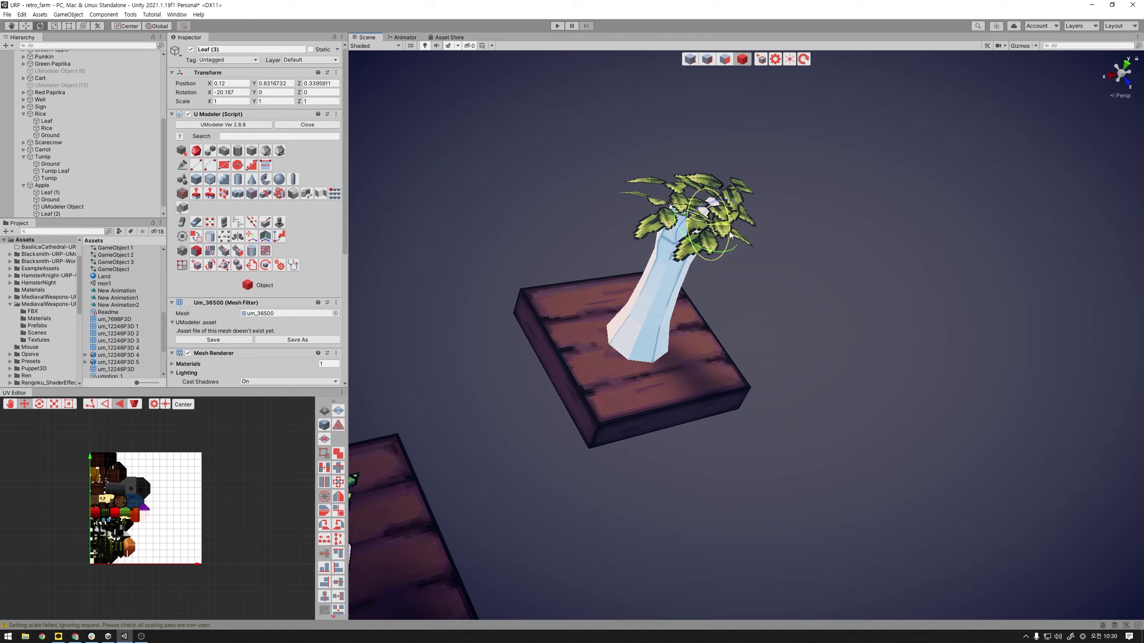
scroll(665, 274, down, 5)
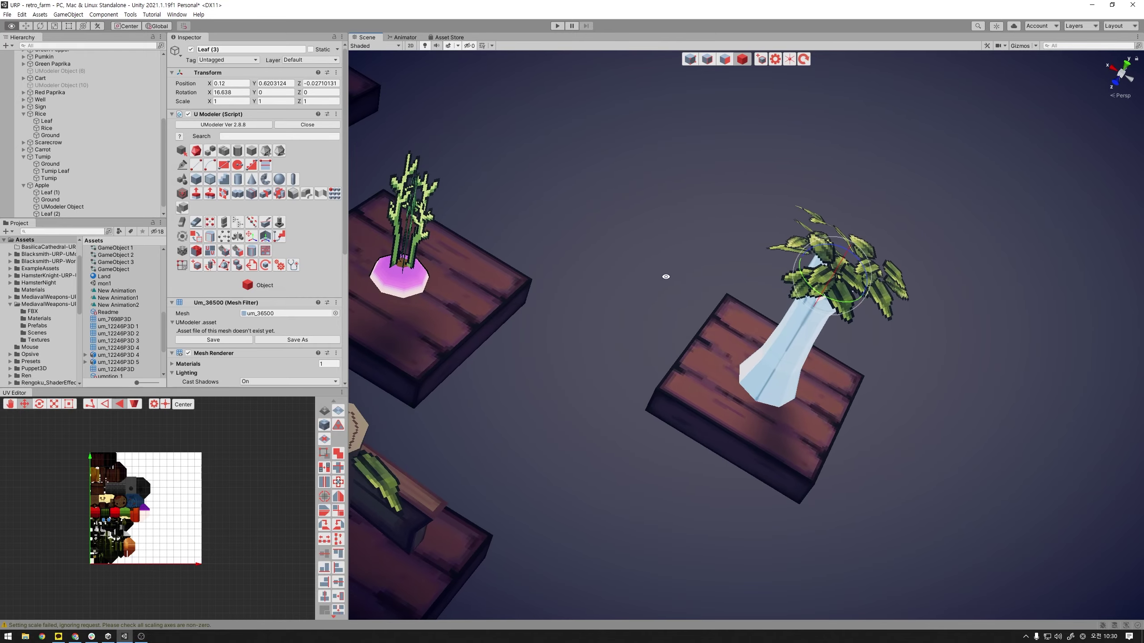
scroll(606, 268, up, 4)
alt+drag(606, 268, 685, 270)
middle_drag(685, 271, 756, 274)
mouse_move(756, 274)
alt+mouse_down()
mouse_move(787, 277)
mouse_move(779, 266)
alt+mouse_up()
- Create Leaf (4) from Leaf (3), lower it into the crown, and place Leaf (1) after UModeler Object
click(67, 214)
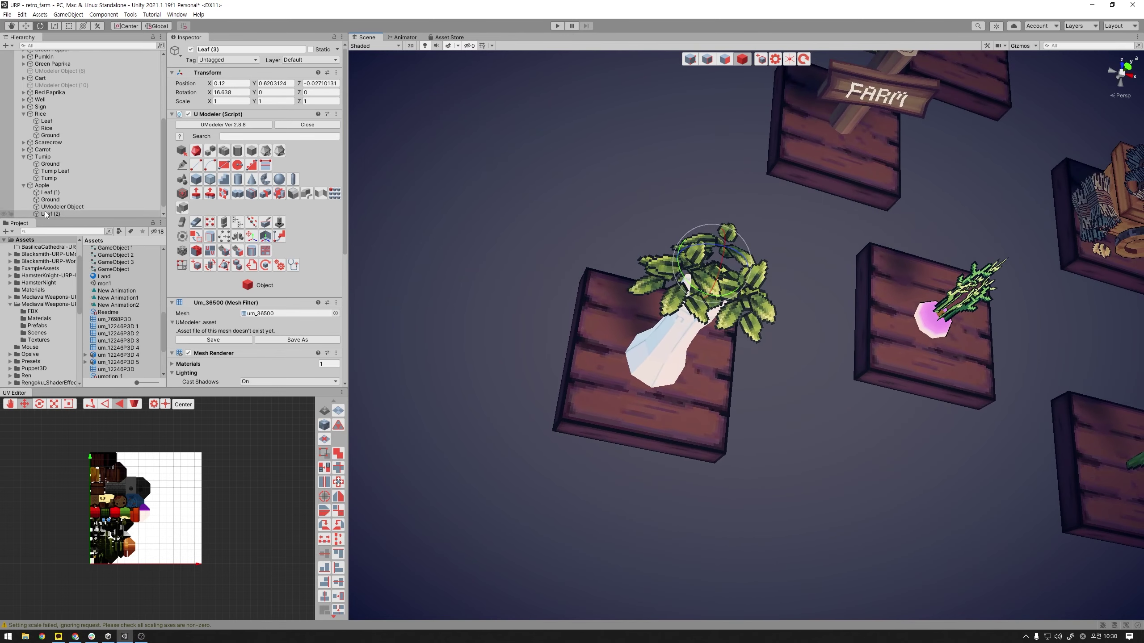
double_click(81, 214)
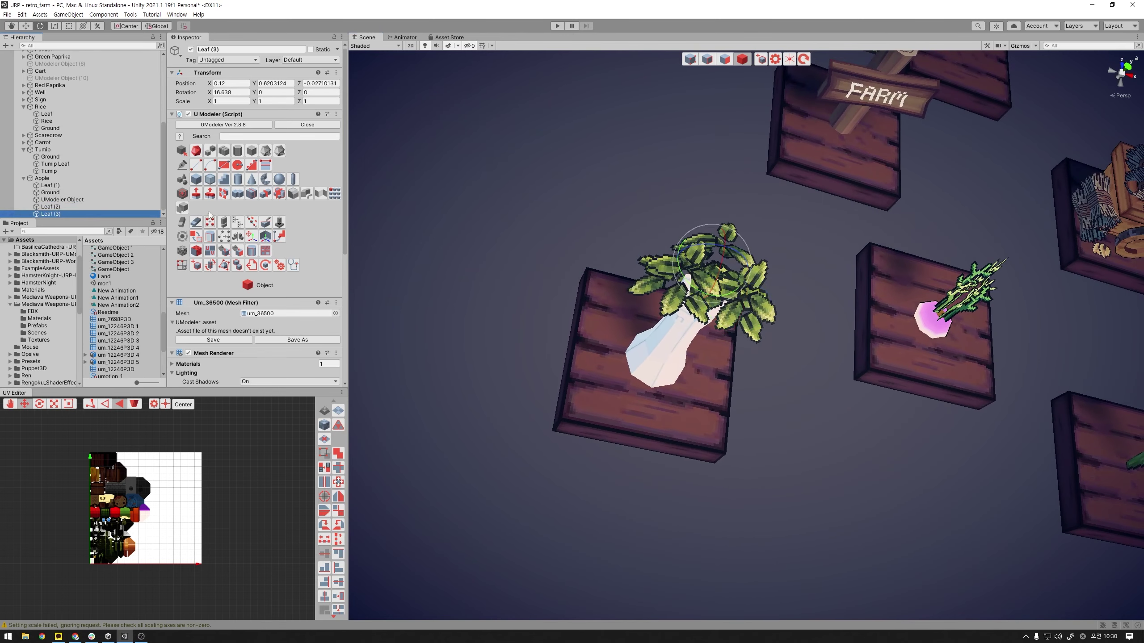
key(ctrl+d)
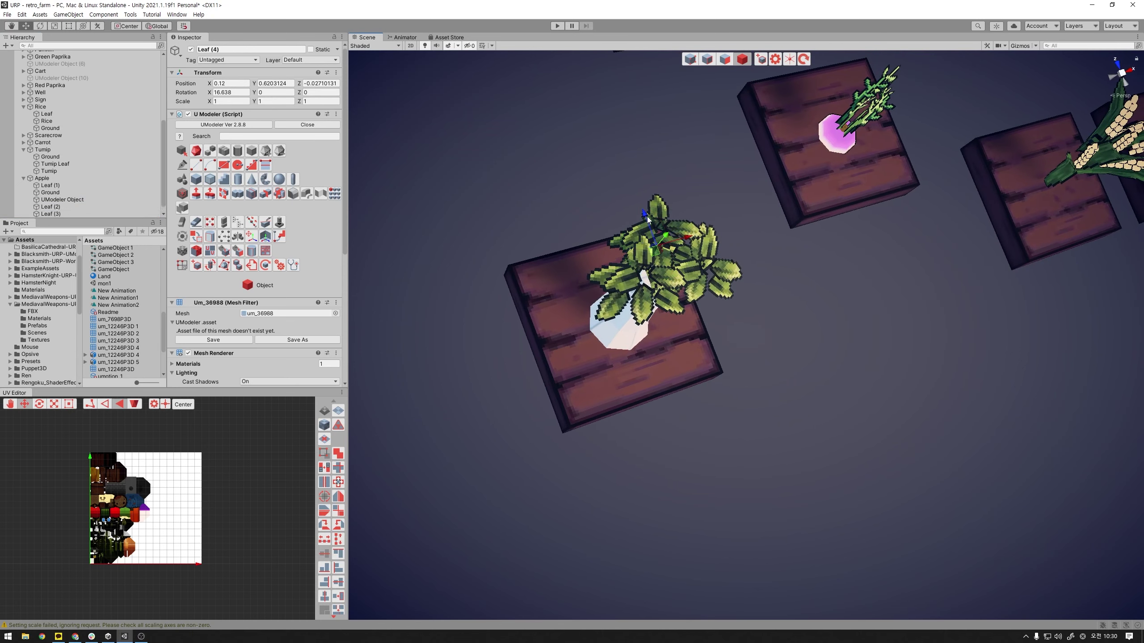
mouse_move(654, 242)
mouse_down()
mouse_move(708, 353)
mouse_move(671, 266)
mouse_up()
key(e)
key(w)
mouse_move(685, 346)
mouse_down()
mouse_move(688, 368)
mouse_move(778, 352)
mouse_move(789, 321)
mouse_move(672, 452)
mouse_move(863, 422)
mouse_up()
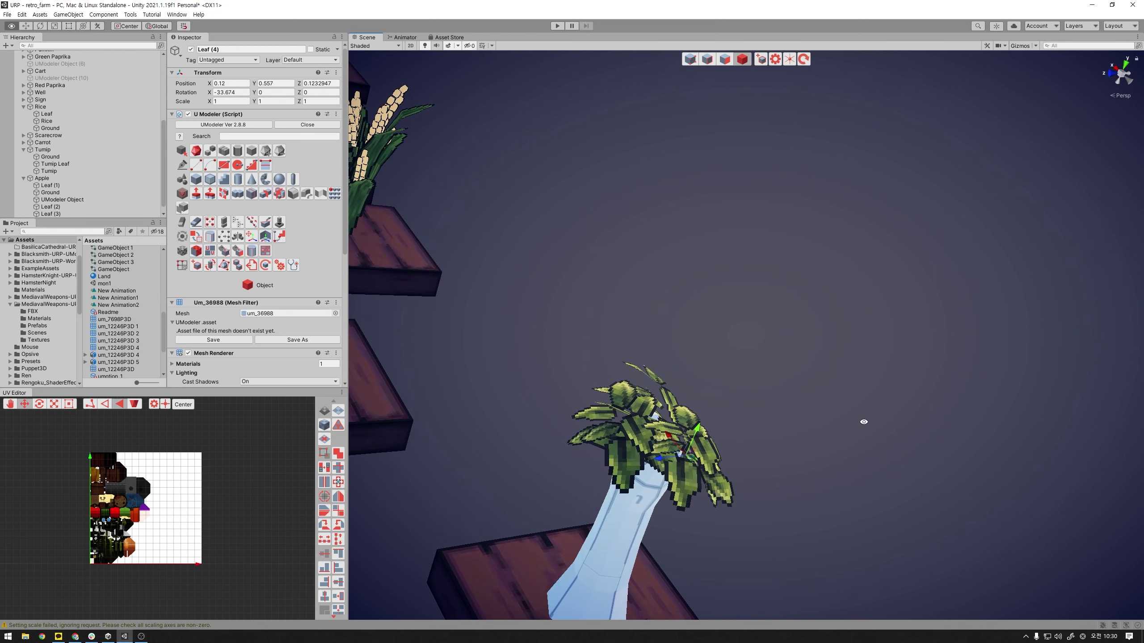
drag(63, 186, 85, 204)
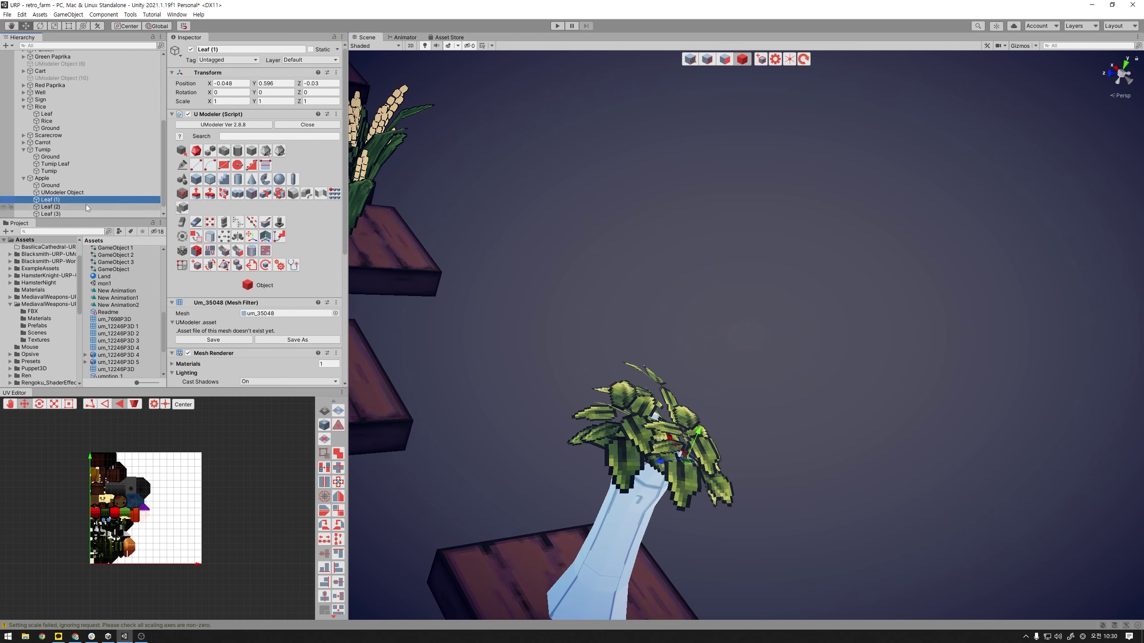
scroll(123, 205, down, 1)
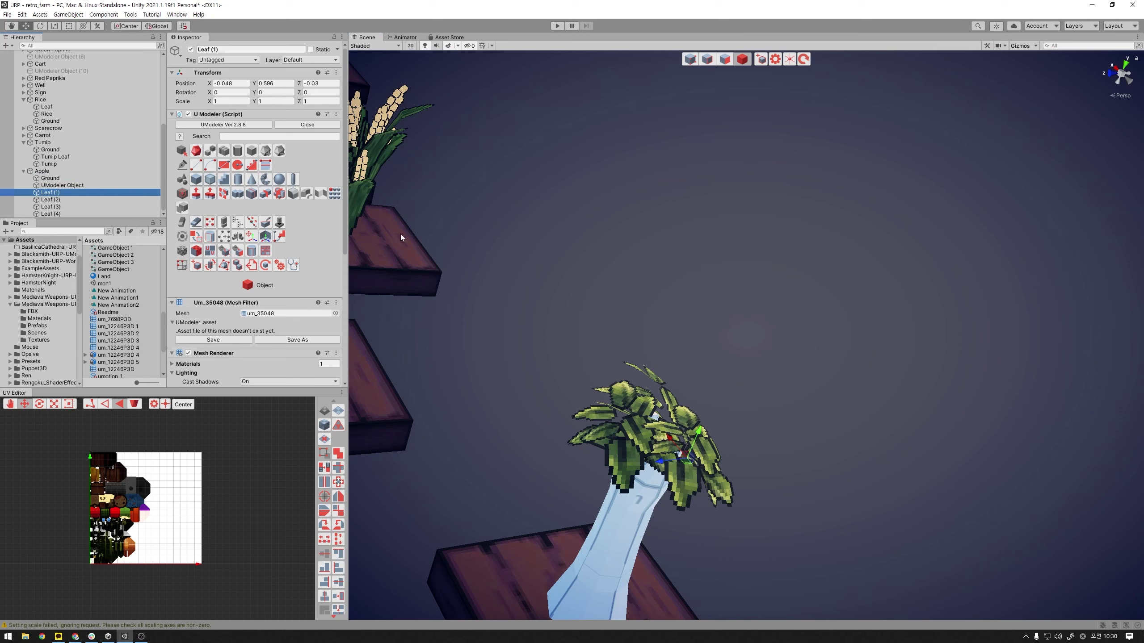
shift+click(79, 214)
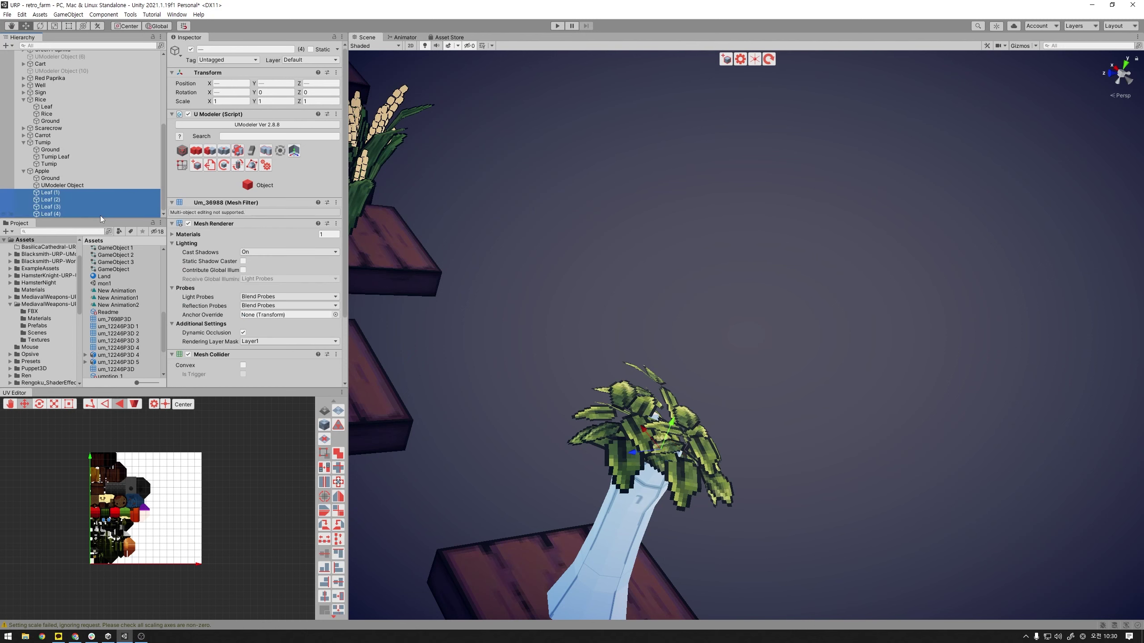
mouse_move(558, 292)
alt+mouse_down()
mouse_move(646, 281)
mouse_move(646, 269)
alt+mouse_up()
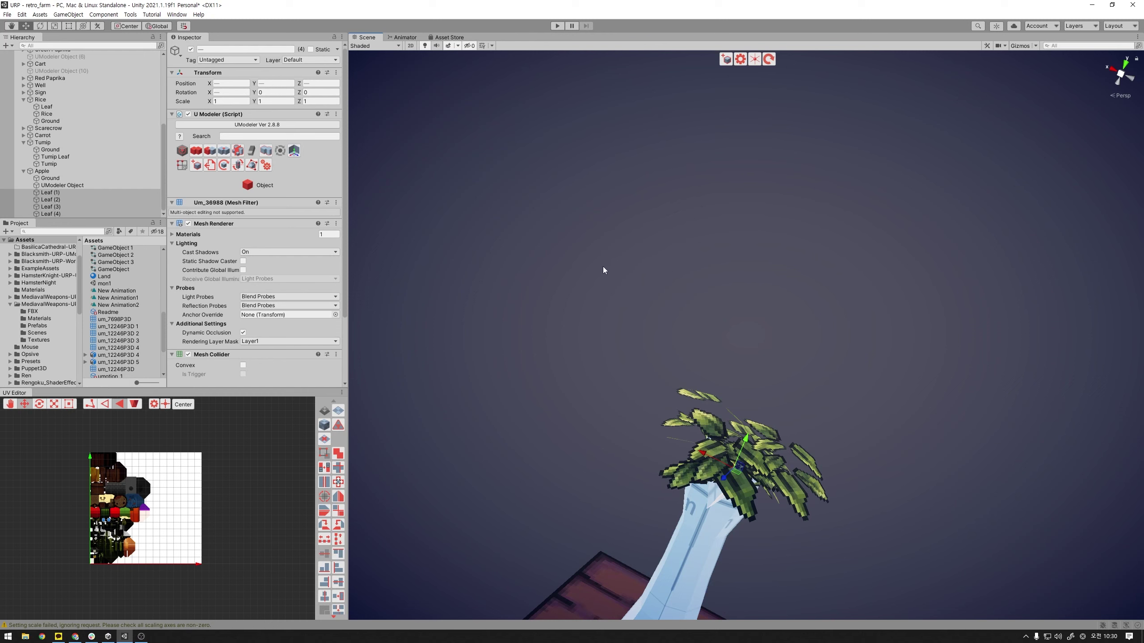
alt+drag(564, 262, 726, 296)
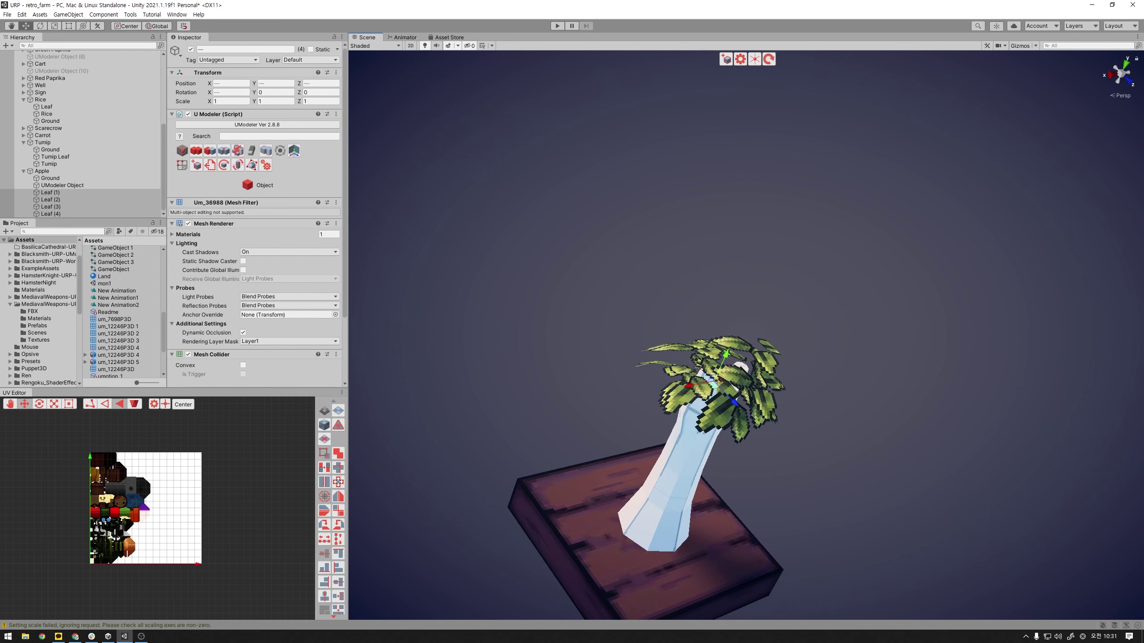
- Undo Leaf (4)'s slide and duplicate it into Leaf (5), offset along X
drag(764, 440, 722, 426)
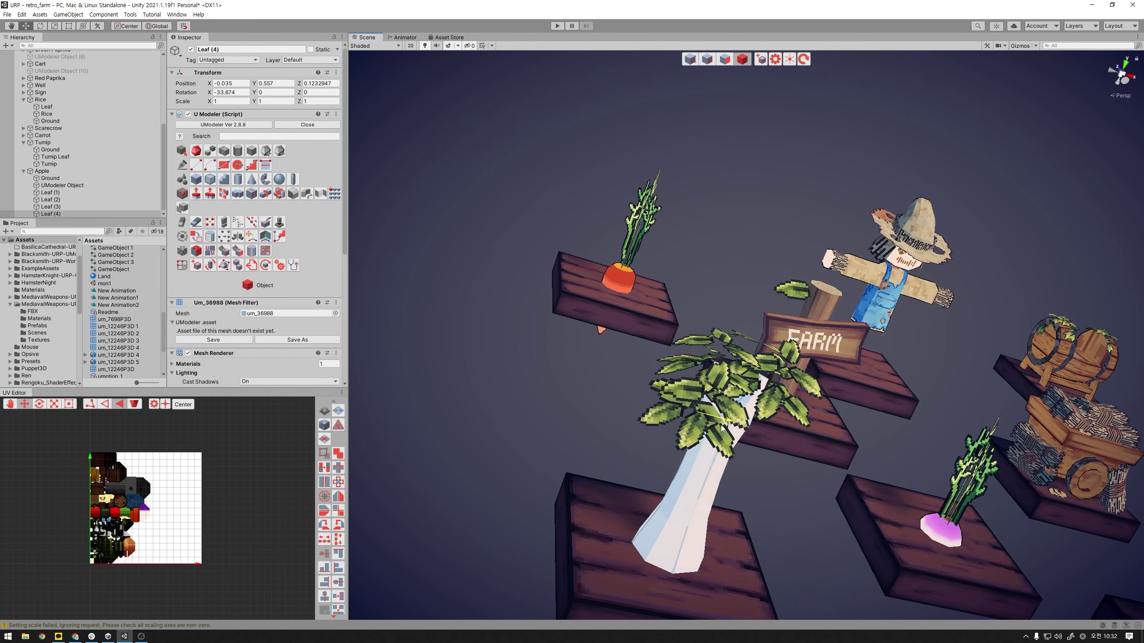
key(ctrl+z)
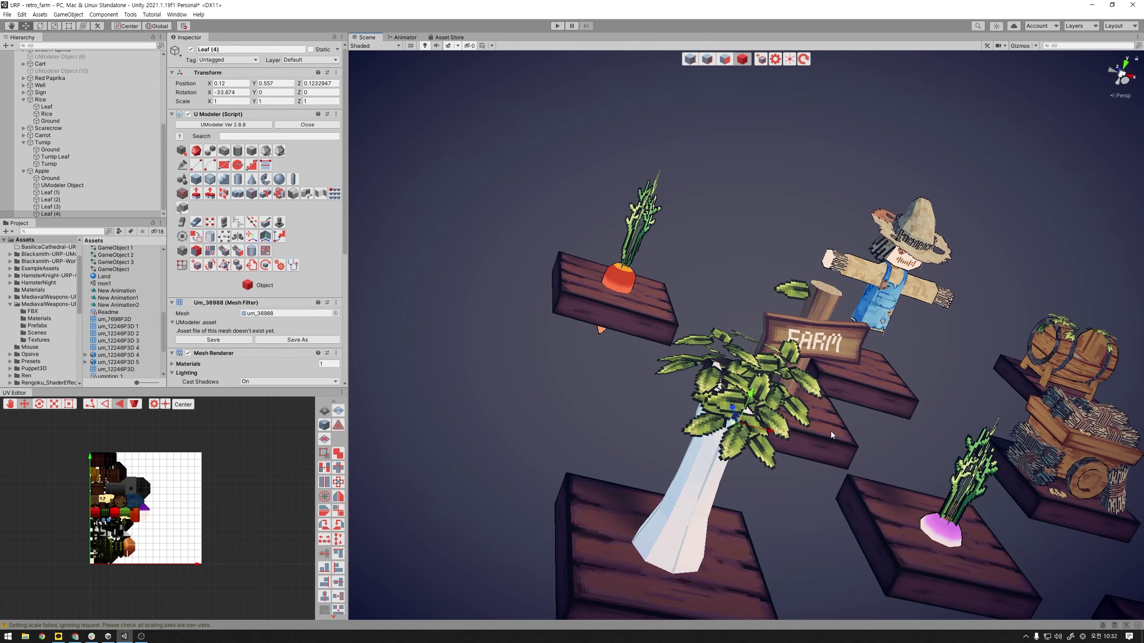
key(ctrl+d)
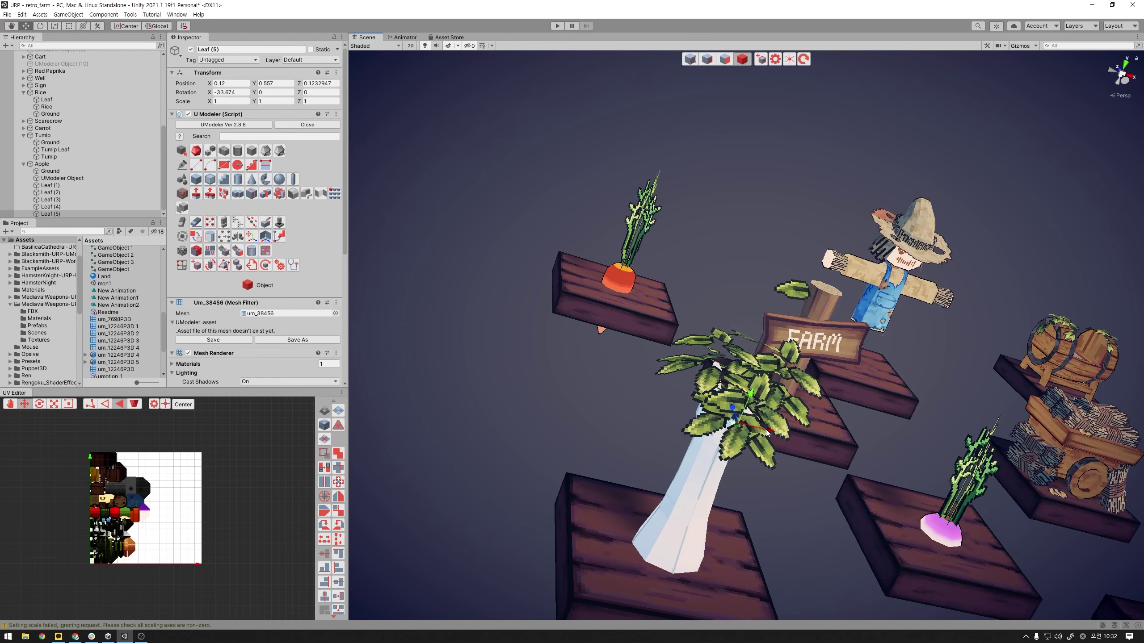
mouse_move(767, 433)
mouse_down()
mouse_move(697, 420)
mouse_move(699, 48)
mouse_up()
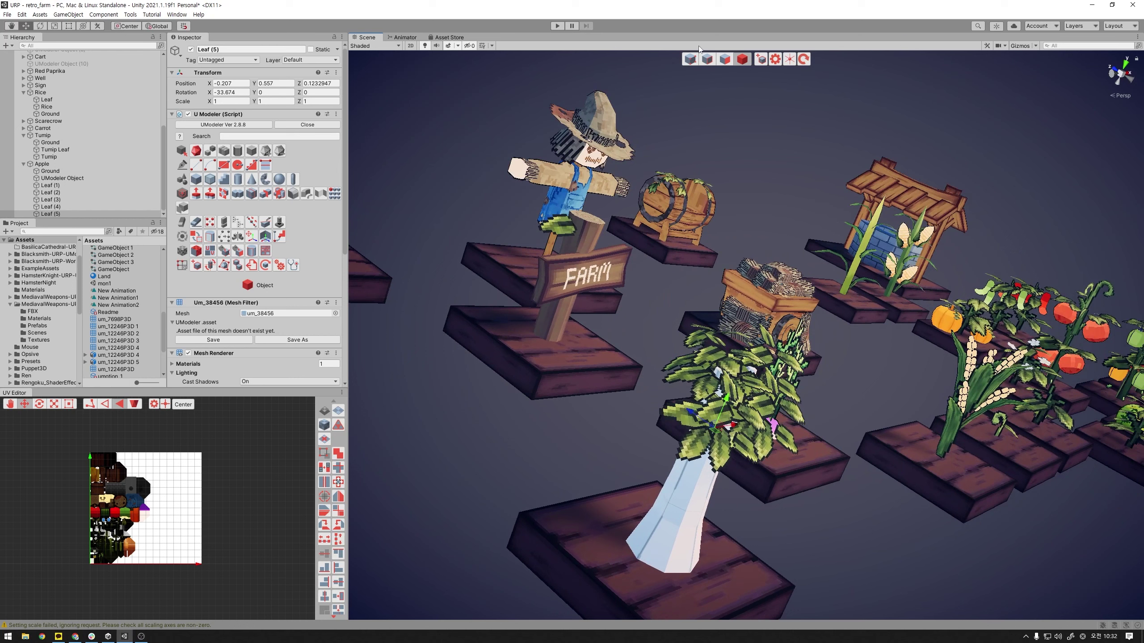
- Select all of Leaf (5)'s faces and move them lower so the leaf droops
click(725, 59)
drag(915, 328, 555, 538)
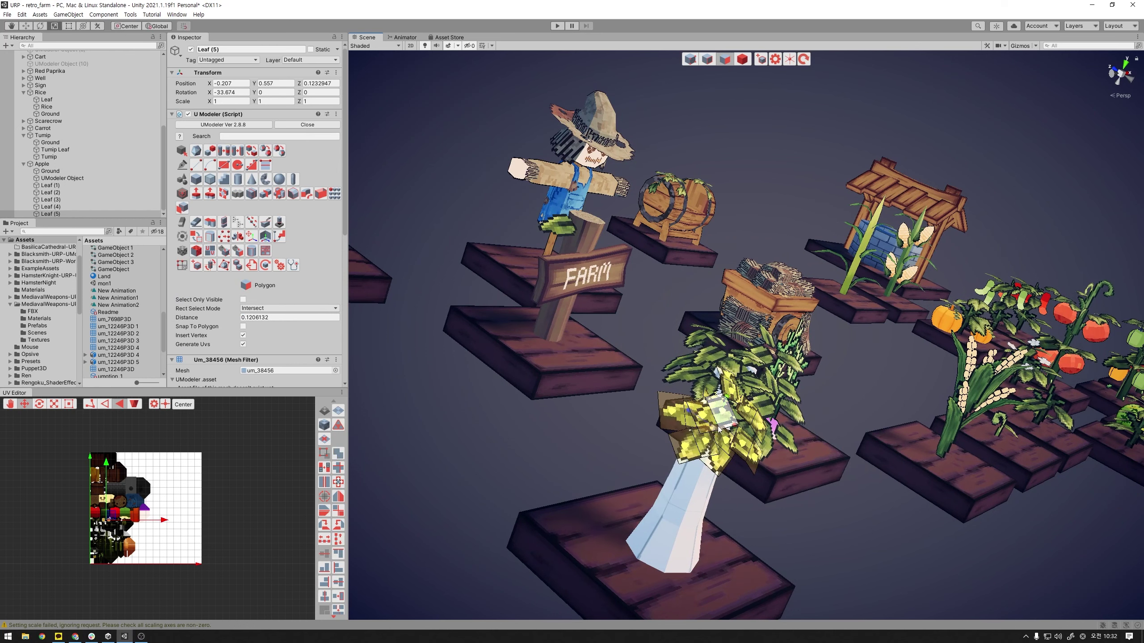
mouse_move(719, 429)
mouse_down()
mouse_move(731, 443)
mouse_move(757, 430)
mouse_move(726, 434)
mouse_move(845, 483)
mouse_move(759, 429)
mouse_move(846, 457)
mouse_move(562, 410)
mouse_move(721, 392)
mouse_move(690, 417)
mouse_move(723, 451)
mouse_move(750, 429)
mouse_up()
key(e)
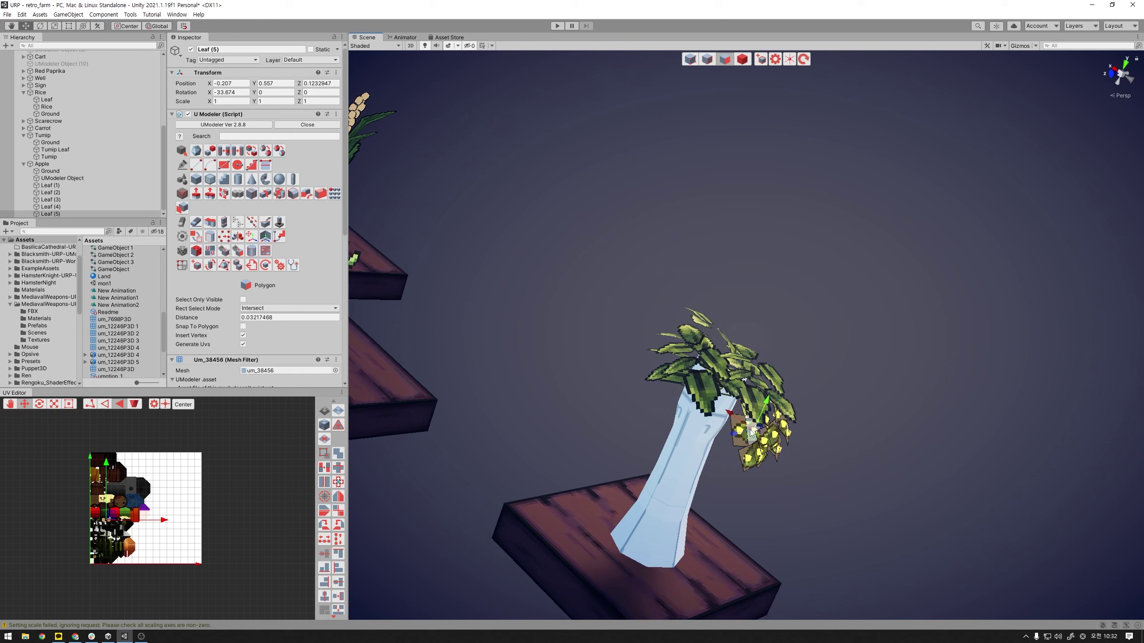
click(62, 214)
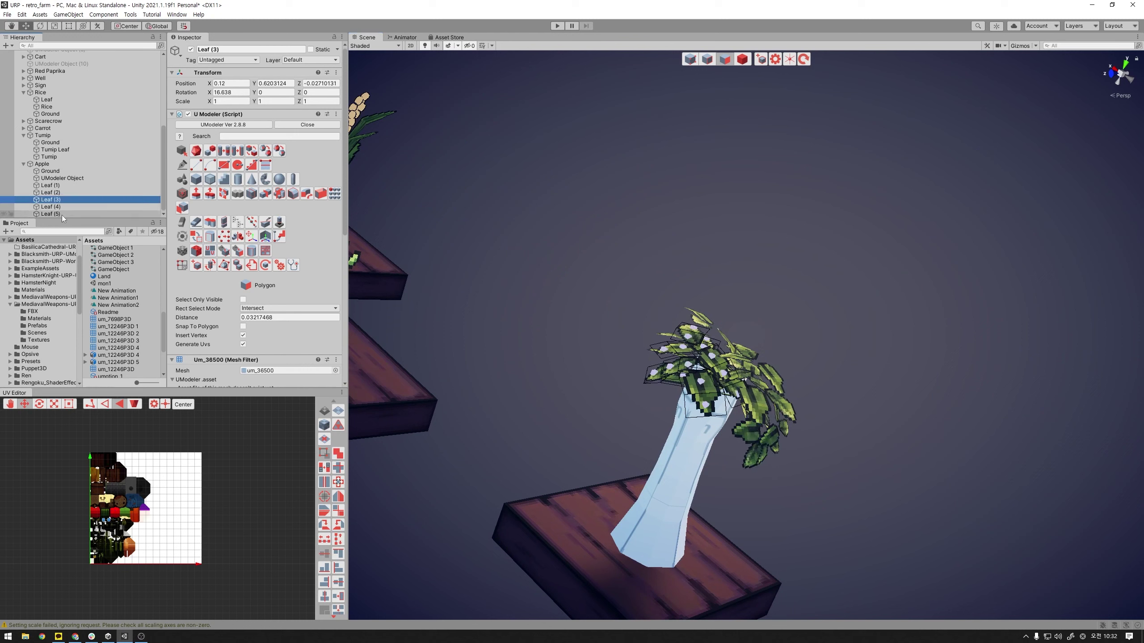
- Duplicate Leaf (5) into Leaf (6) and Leaf (7), moving and turning each around the trunk
click(742, 61)
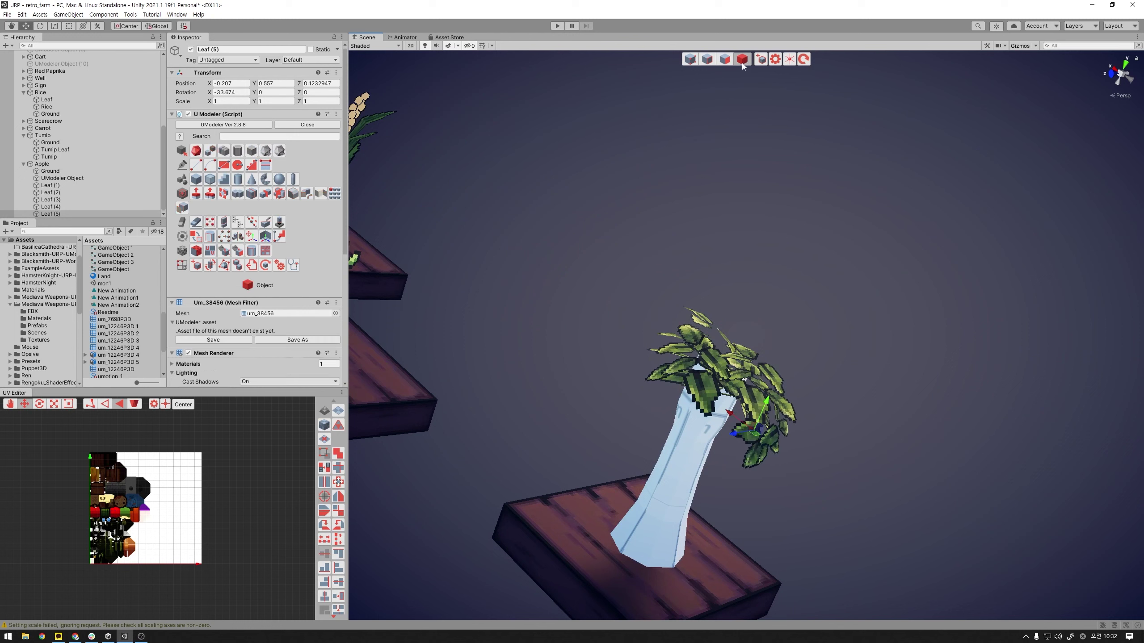
key(ctrl+d)
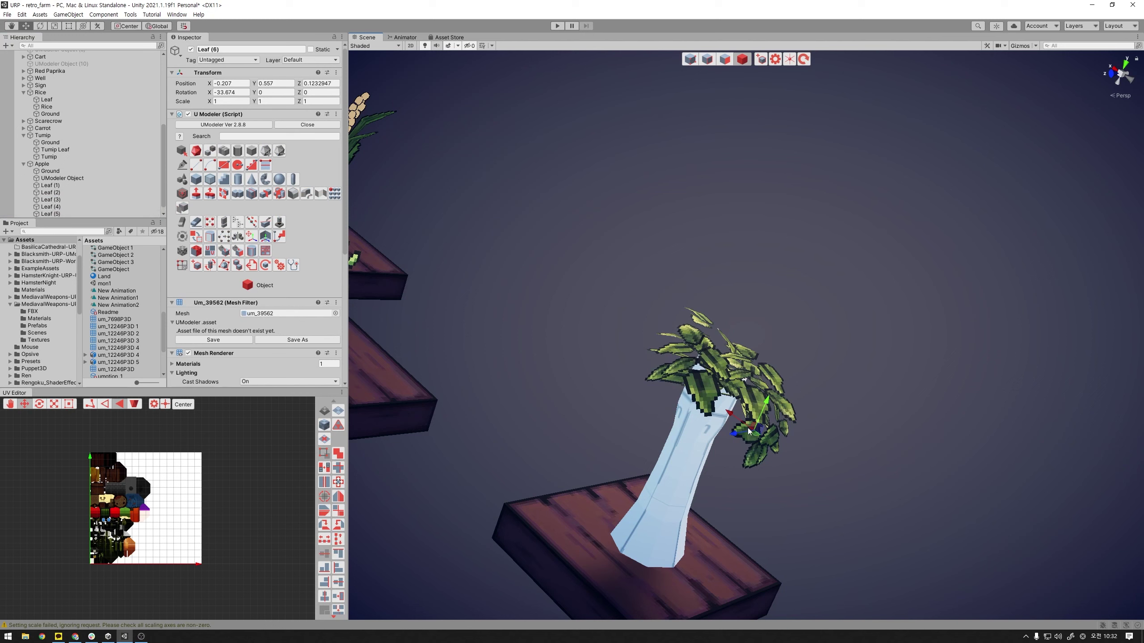
mouse_move(720, 436)
mouse_down()
mouse_move(710, 450)
mouse_move(721, 428)
mouse_move(699, 420)
mouse_up()
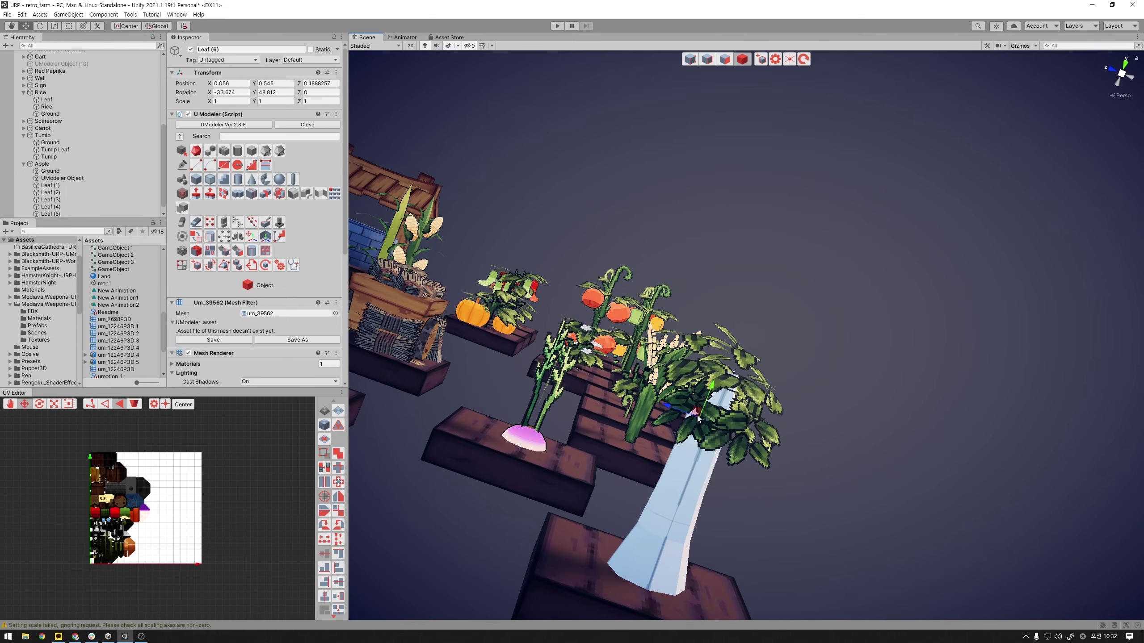
mouse_move(701, 418)
mouse_down()
mouse_move(683, 418)
mouse_move(835, 424)
mouse_move(735, 435)
mouse_move(654, 388)
mouse_move(749, 442)
mouse_move(719, 395)
mouse_move(782, 435)
mouse_up()
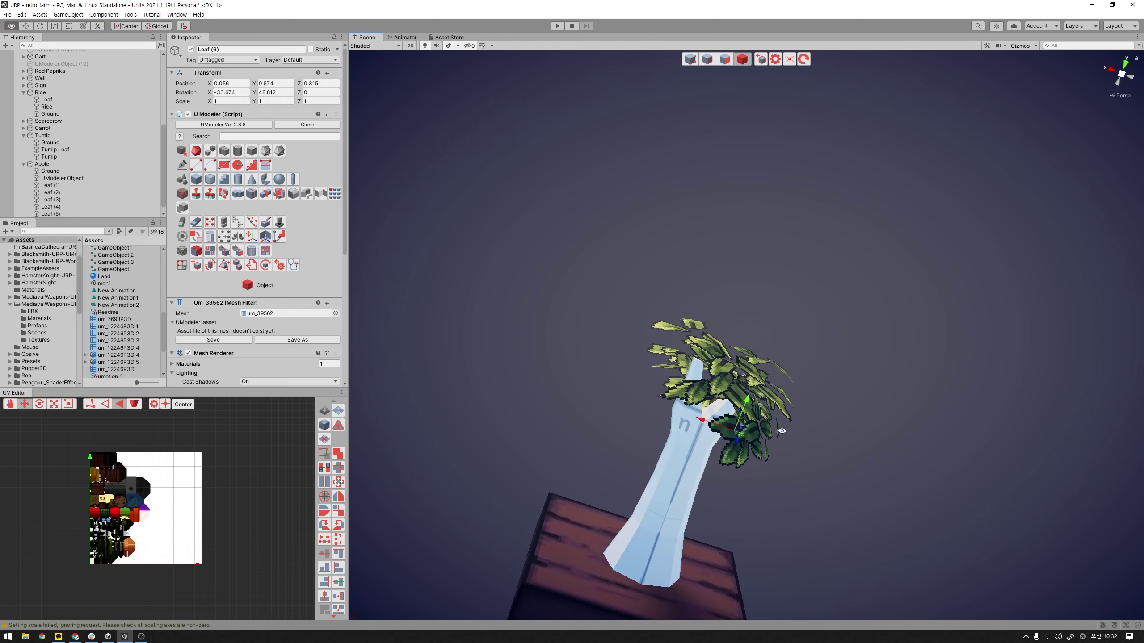
key(ctrl+d)
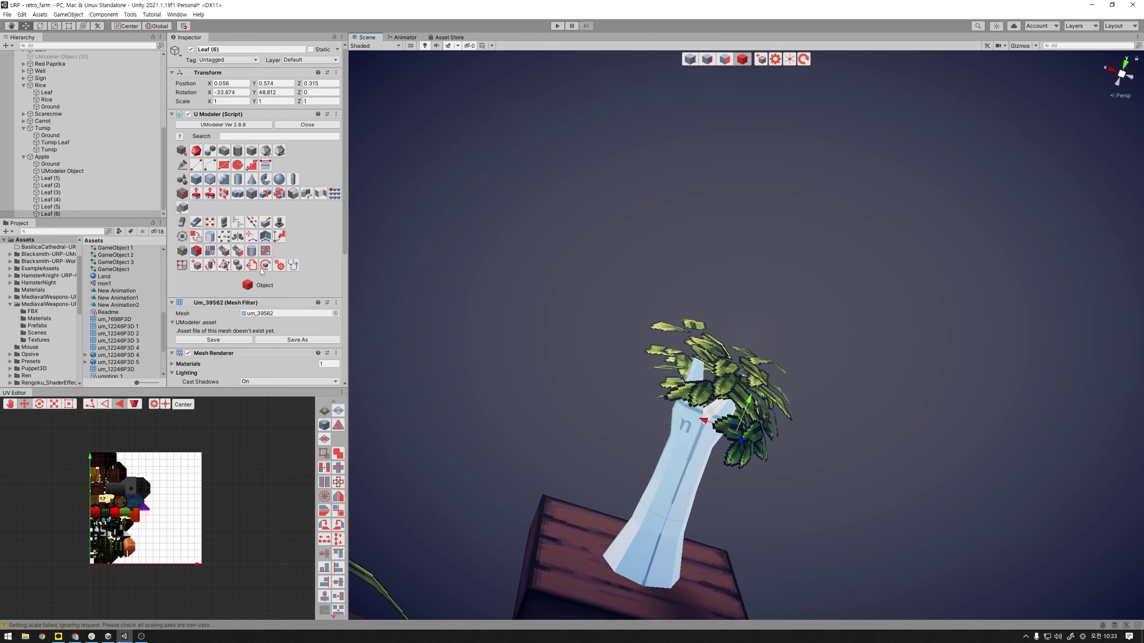
mouse_move(715, 428)
mouse_down()
mouse_move(702, 424)
mouse_move(826, 444)
mouse_move(855, 436)
mouse_up()
key(e)
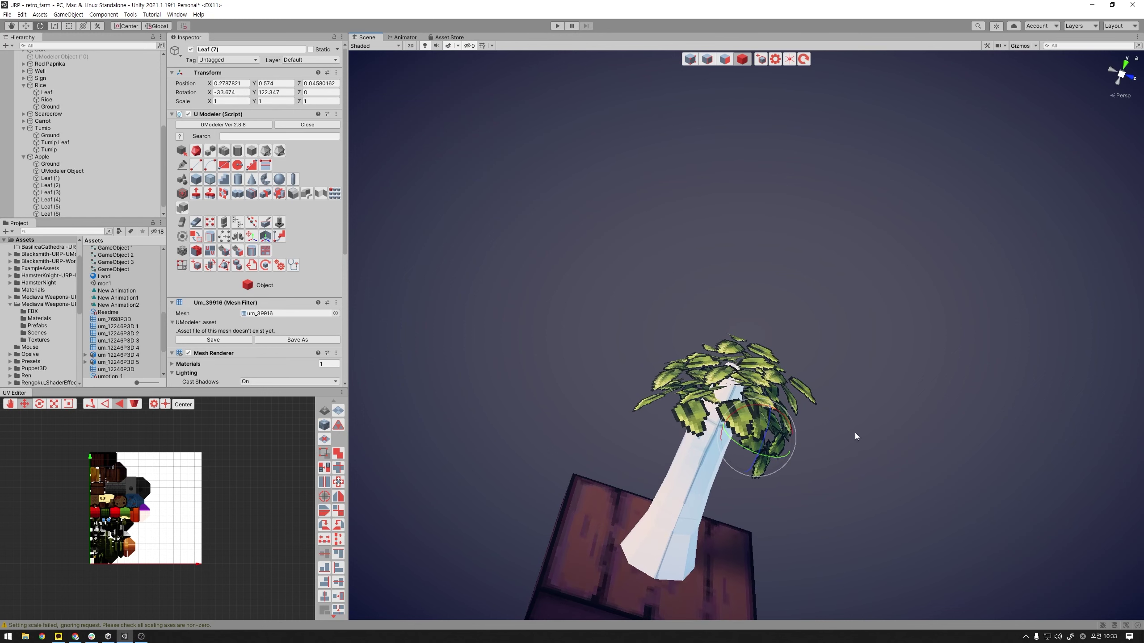
scroll(86, 200, down, 1)
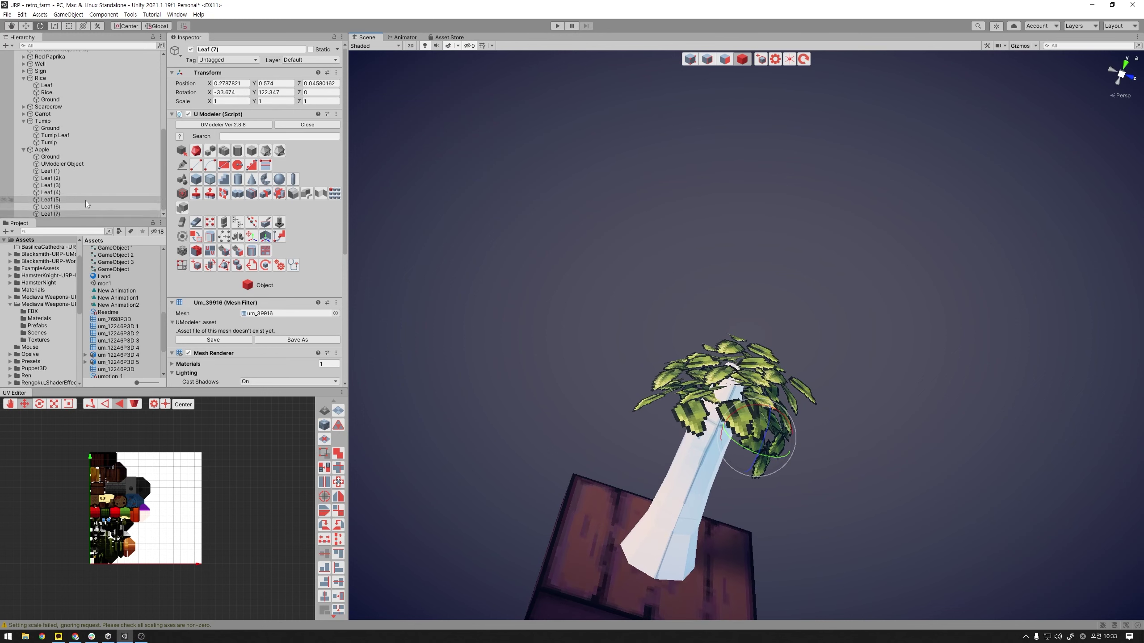
- Duplicate Leaf (7) into Leaf (8) and shift it along X around the trunk
click(67, 214)
key(ctrl+d)
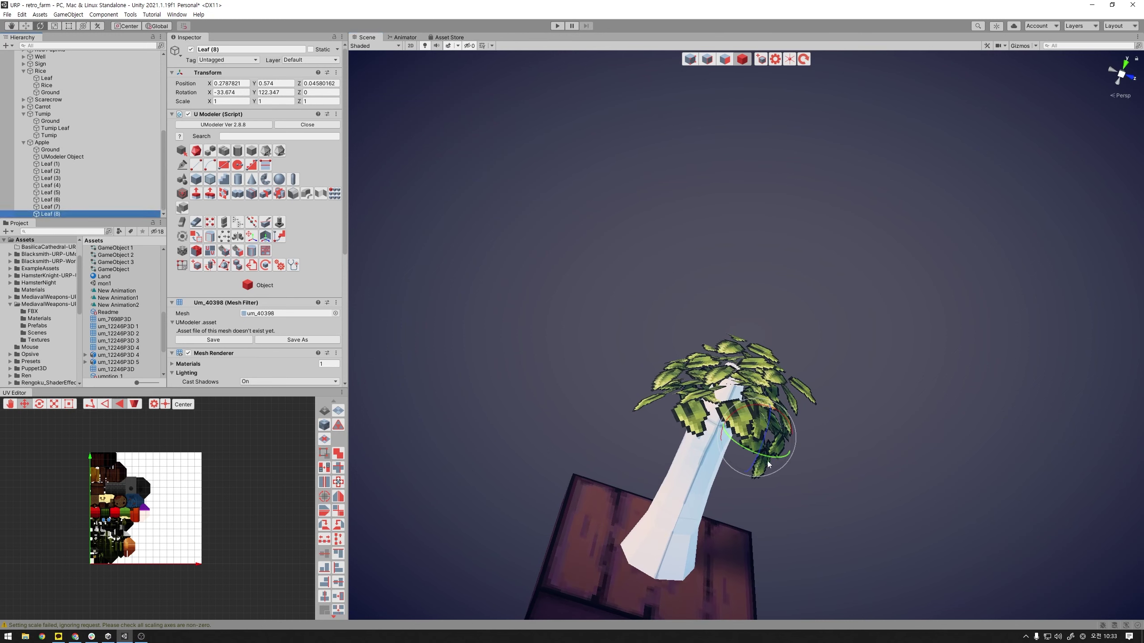
key(w)
mouse_move(788, 450)
mouse_down()
mouse_move(749, 438)
mouse_move(691, 444)
mouse_move(712, 428)
mouse_up()
key(e)
key(w)
alt+drag(626, 439, 784, 396)
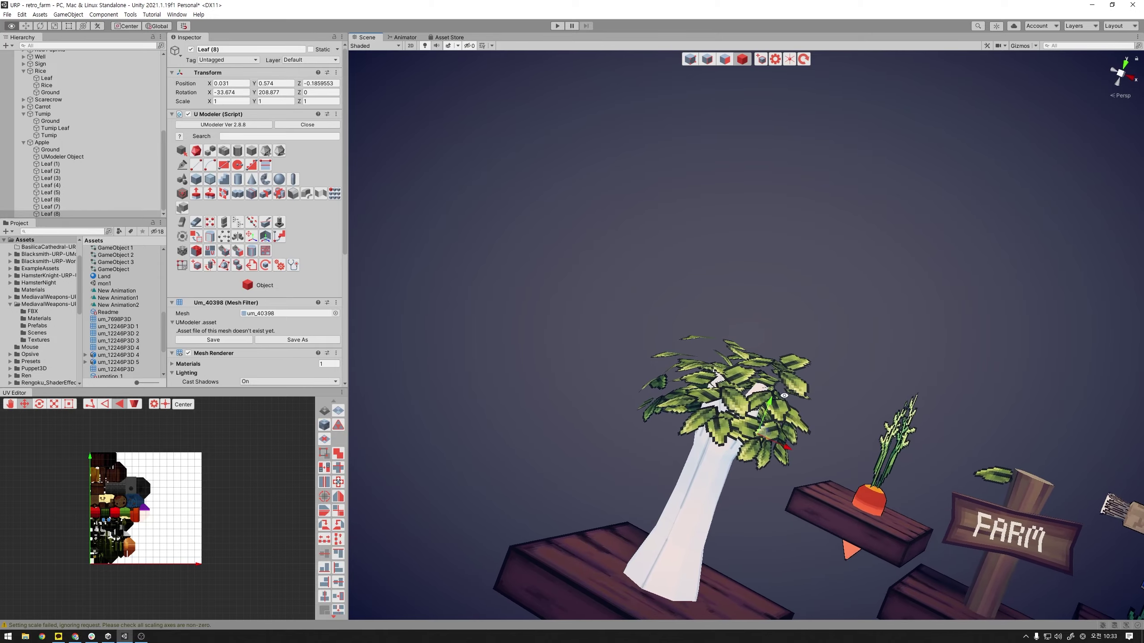
mouse_move(785, 446)
mouse_down()
mouse_move(806, 444)
mouse_move(891, 379)
mouse_move(786, 541)
mouse_move(763, 417)
mouse_move(836, 469)
mouse_move(762, 474)
mouse_move(760, 454)
mouse_up()
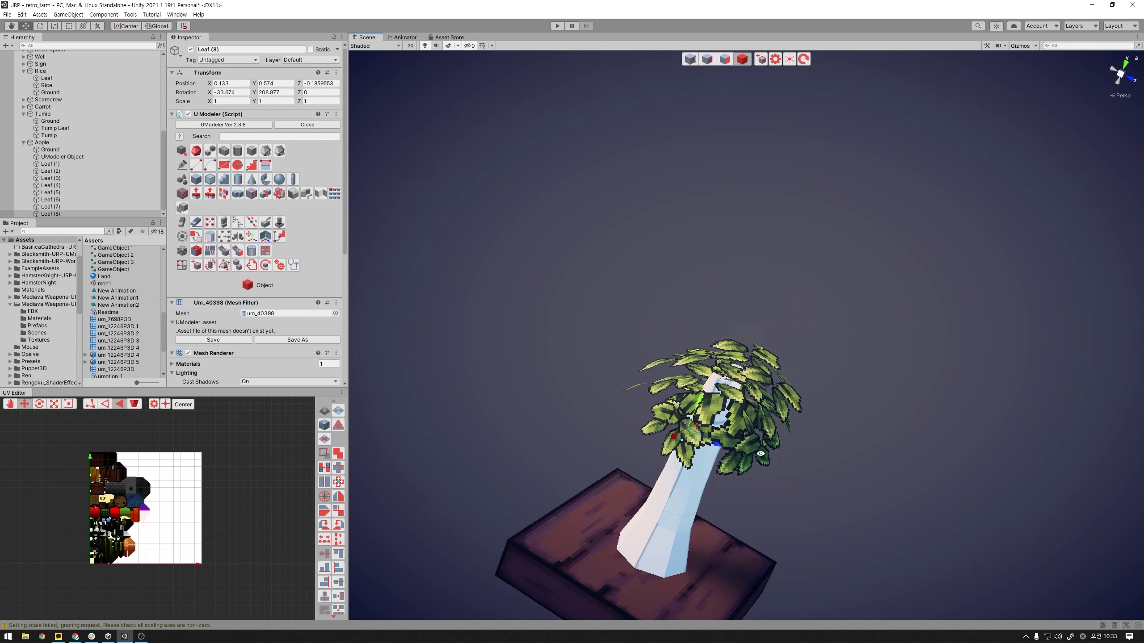
- Tilt Leaf (4) down to about -45.5 on X, then select Leaf (2) for moving
shift+click(80, 164)
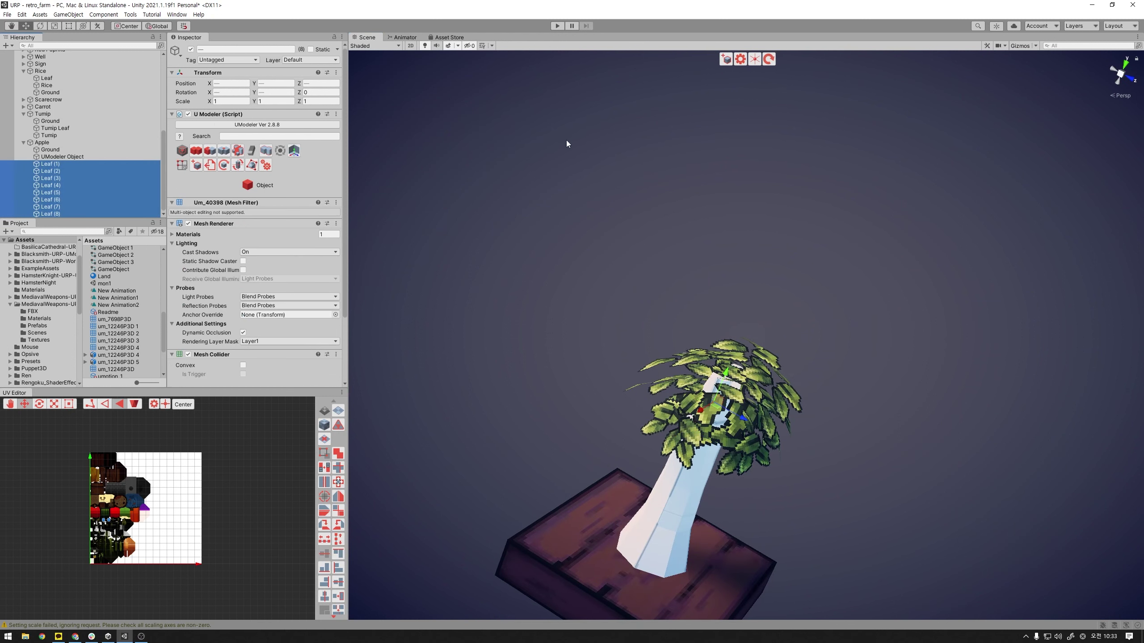
key(Tab)
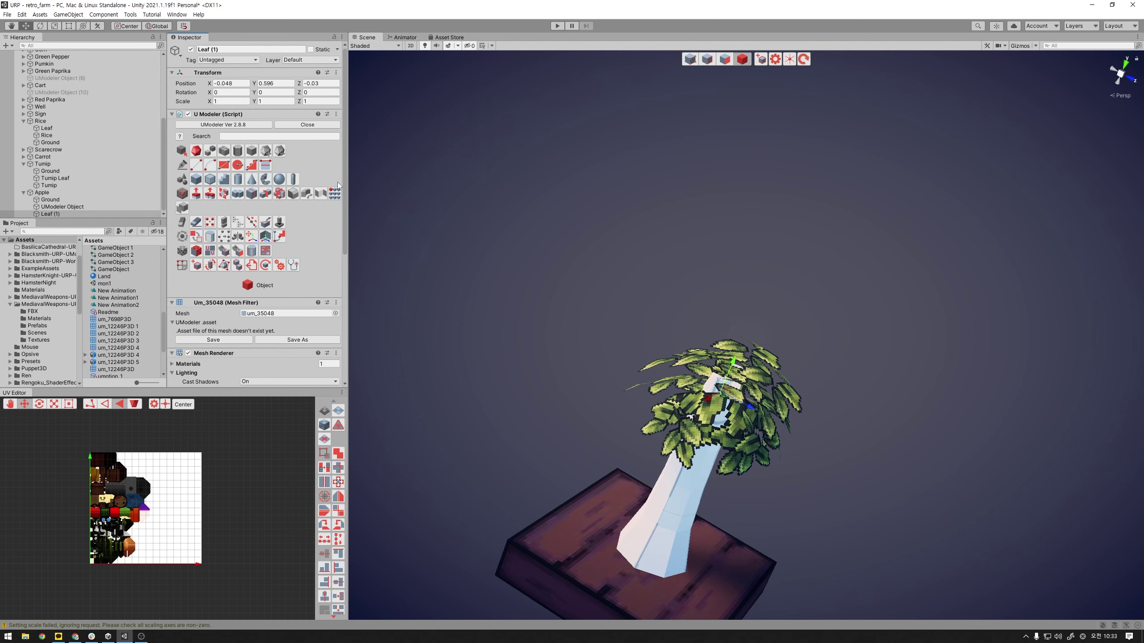
key(Tab)
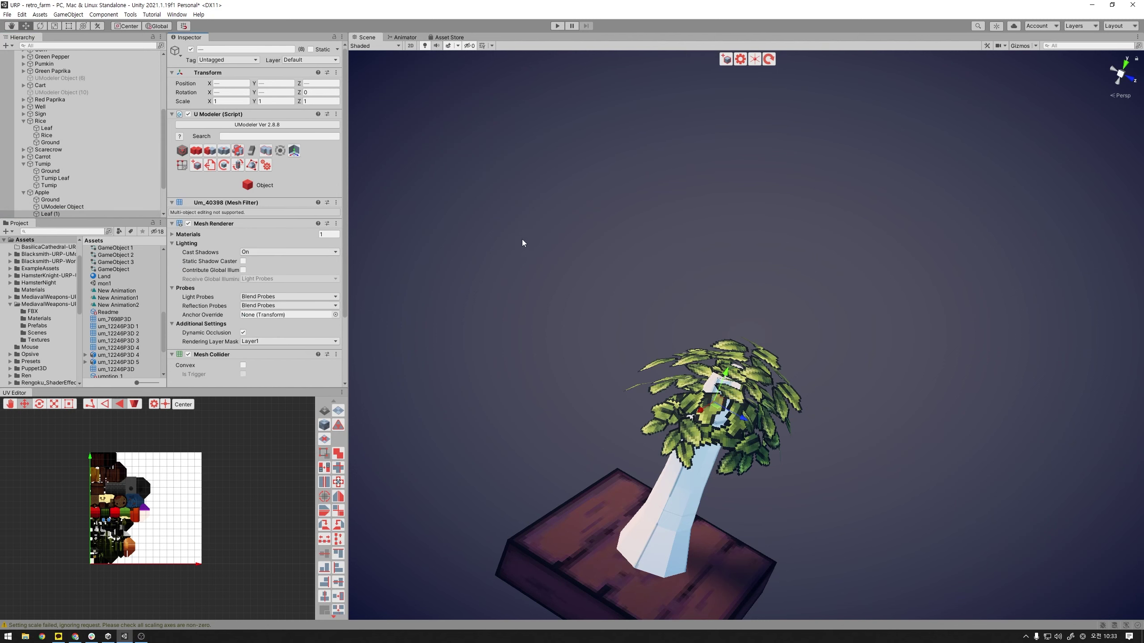
mouse_move(671, 287)
alt+mouse_down()
mouse_move(912, 333)
mouse_move(868, 369)
alt+mouse_up()
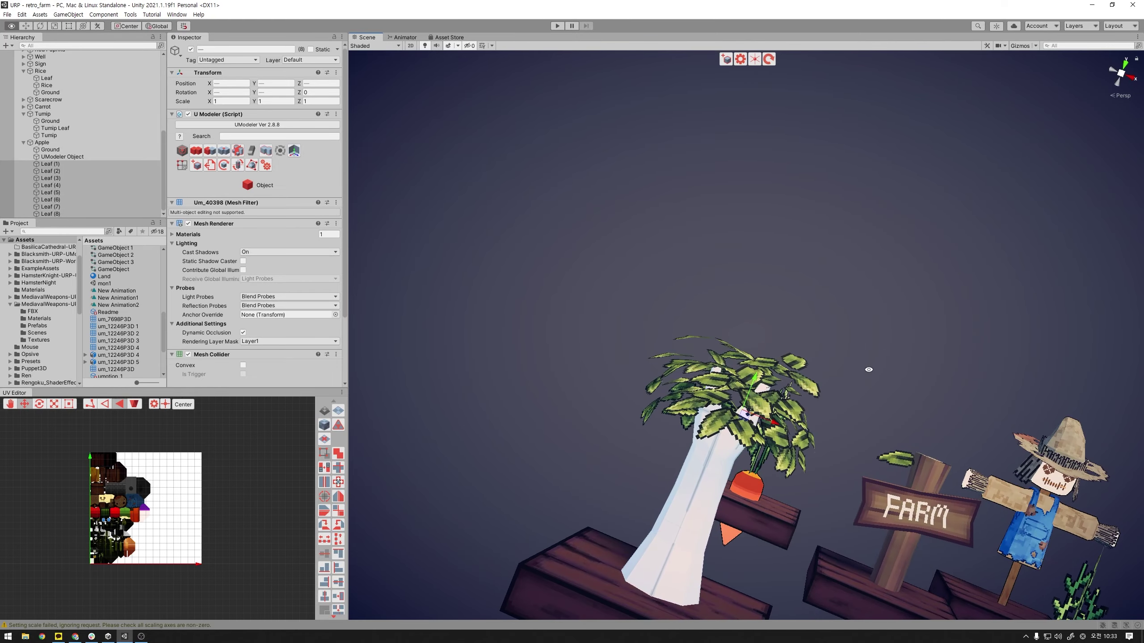
click(730, 421)
mouse_move(727, 403)
mouse_down()
mouse_move(720, 364)
mouse_move(703, 348)
mouse_up()
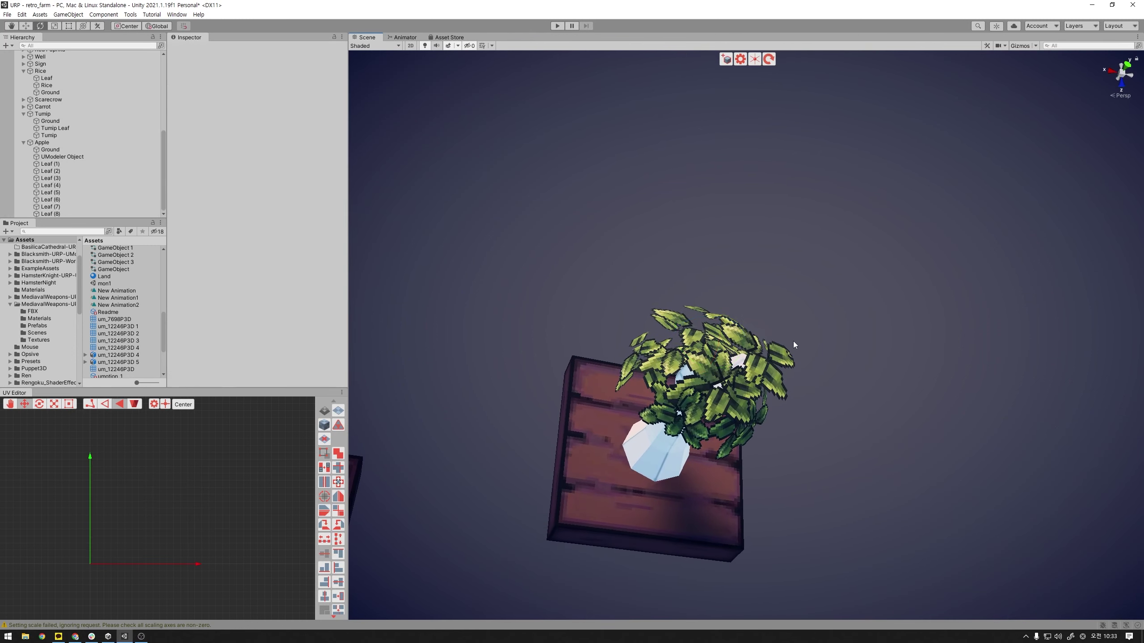
mouse_move(703, 348)
alt+mouse_down()
mouse_move(664, 361)
mouse_move(700, 356)
mouse_move(697, 291)
mouse_move(656, 338)
mouse_move(704, 331)
mouse_move(779, 486)
mouse_move(793, 365)
mouse_move(723, 371)
alt+mouse_up()
click(703, 348)
key(w)
- From a top-down view, turn Leaf (5) to a Y rotation of -13.323
click(731, 359)
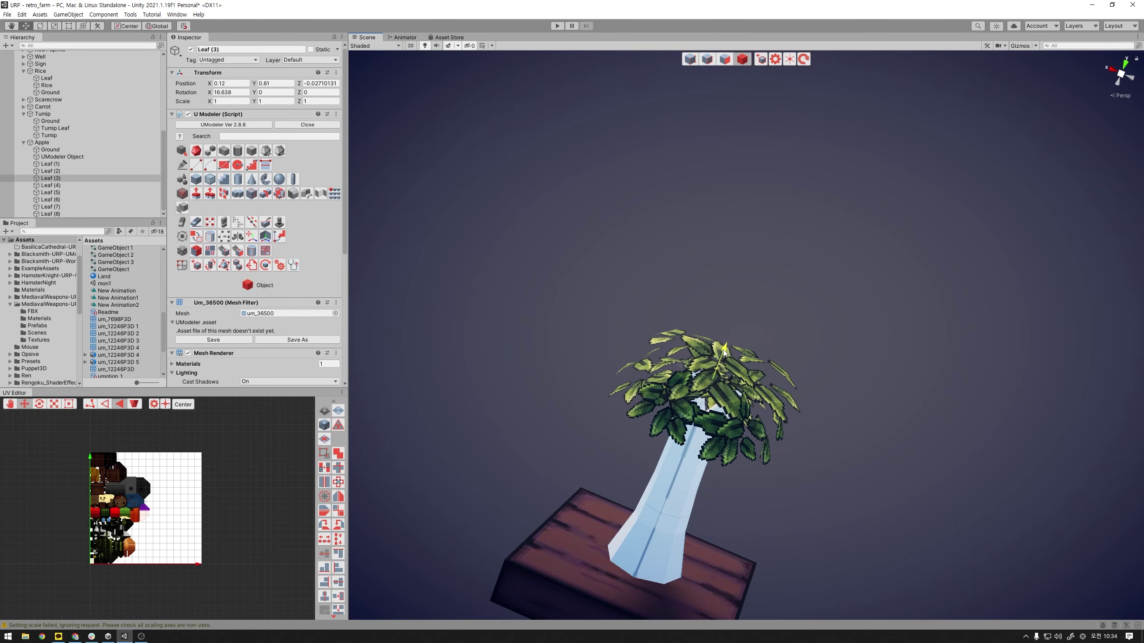
mouse_move(835, 350)
alt+mouse_down()
mouse_move(762, 325)
mouse_move(766, 338)
alt+mouse_up()
click(768, 347)
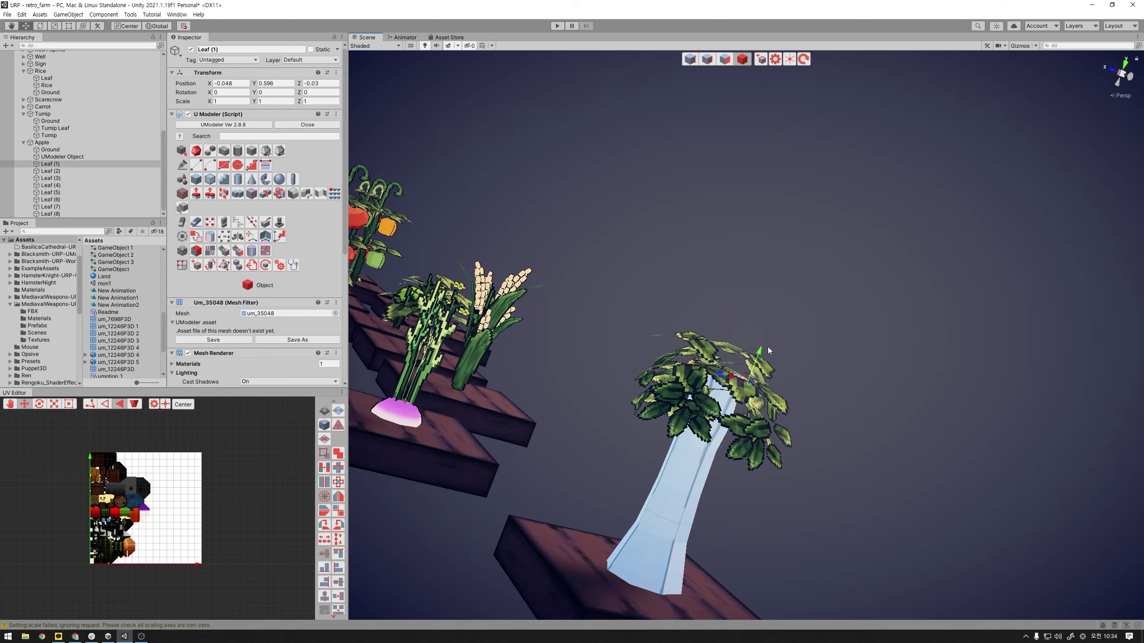
mouse_move(830, 357)
alt+mouse_down()
mouse_move(830, 519)
mouse_move(745, 447)
alt+mouse_up()
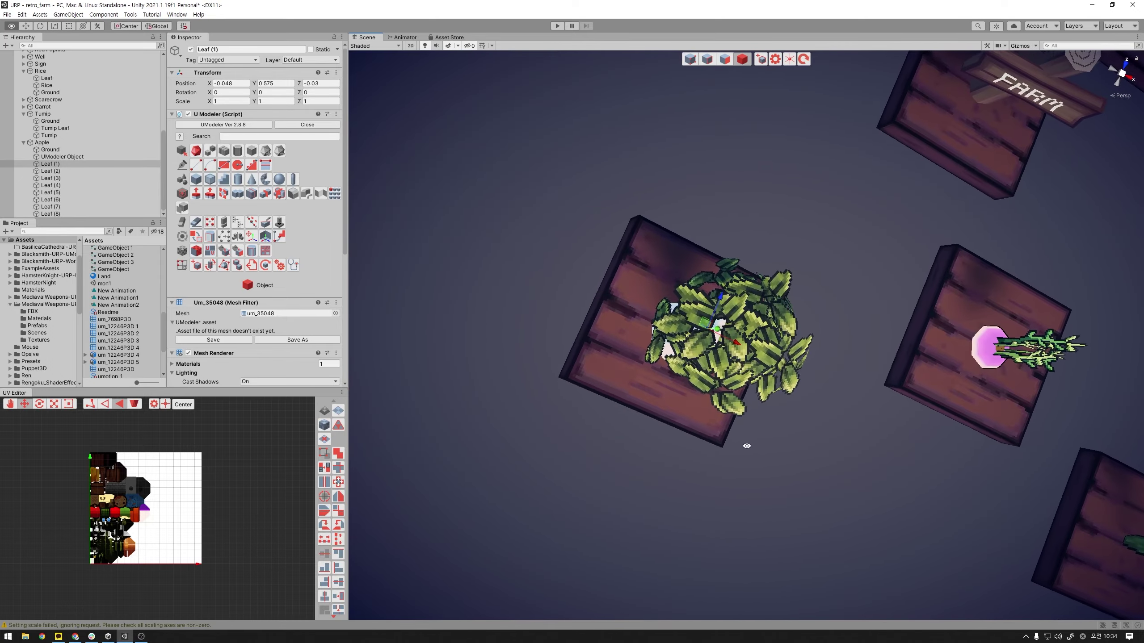
click(655, 365)
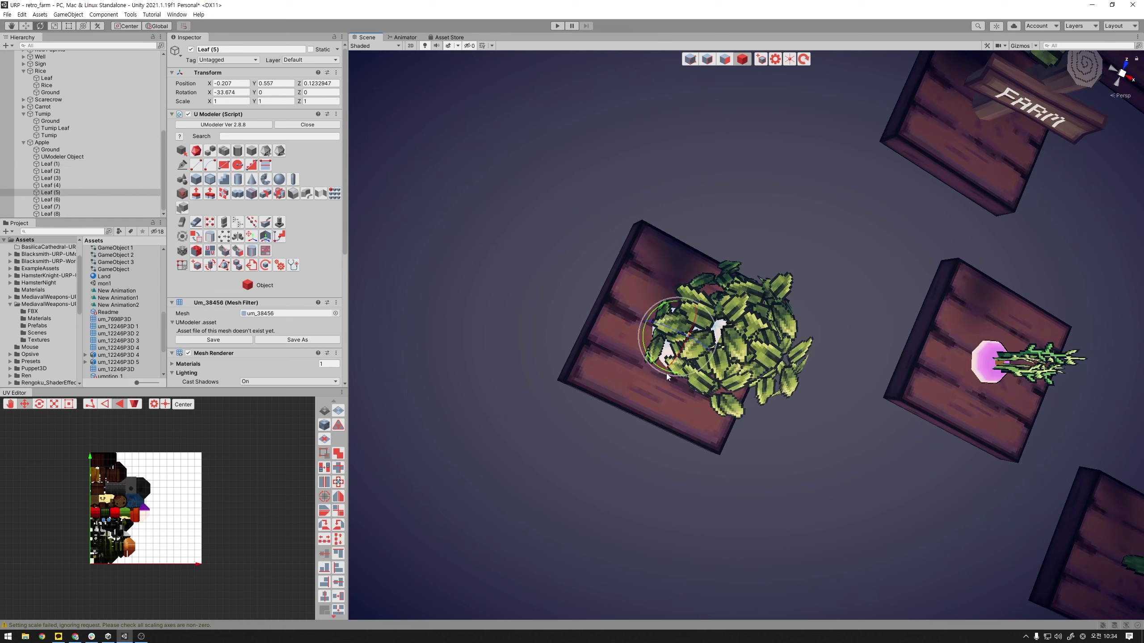
drag(667, 377, 681, 375)
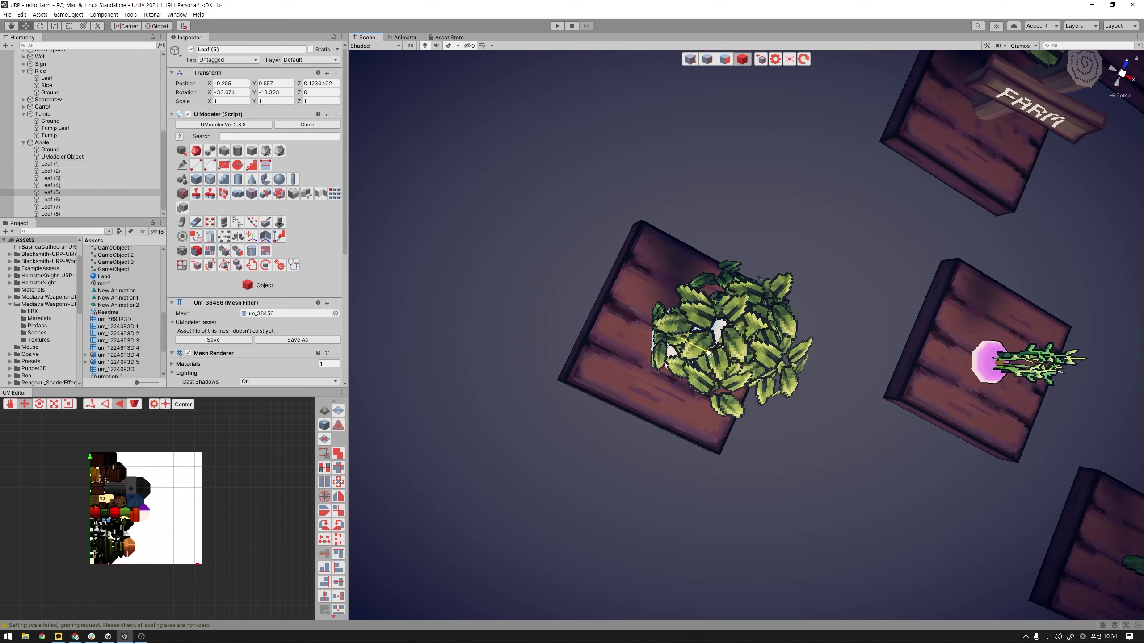
mouse_move(830, 381)
alt+mouse_down()
mouse_move(893, 344)
mouse_move(861, 392)
mouse_move(839, 397)
alt+mouse_up()
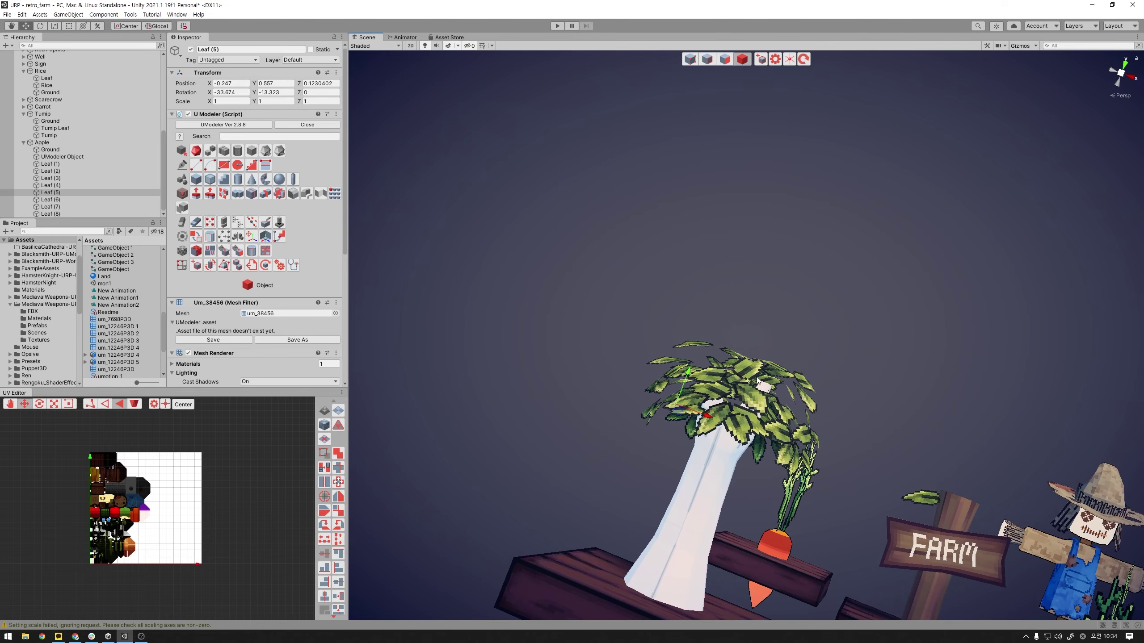
- Duplicate Leaf (8) into new leaves placed lower on the crown, spinning one another way
click(50, 213)
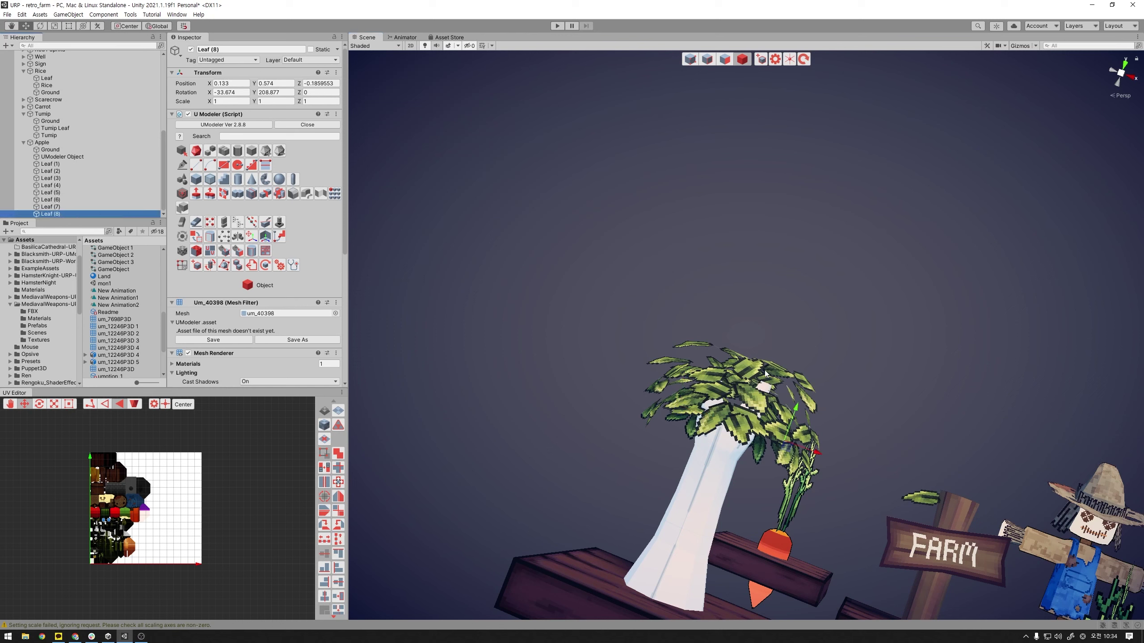
key(ctrl+d)
mouse_move(795, 408)
mouse_down()
mouse_move(799, 472)
mouse_move(709, 403)
mouse_up()
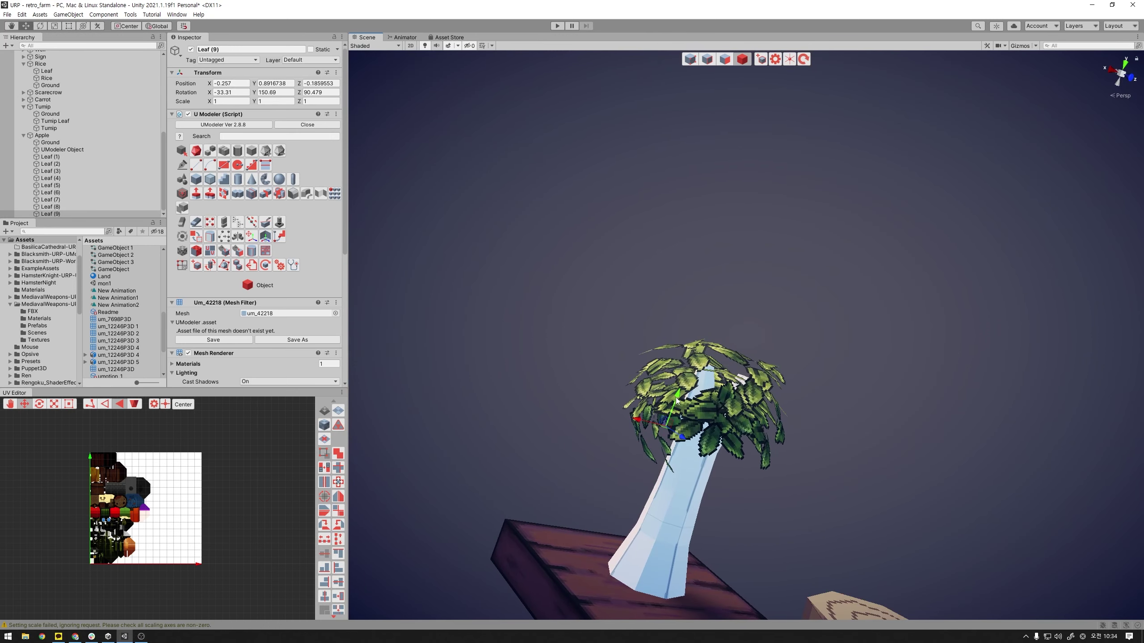
alt+drag(676, 403, 869, 433)
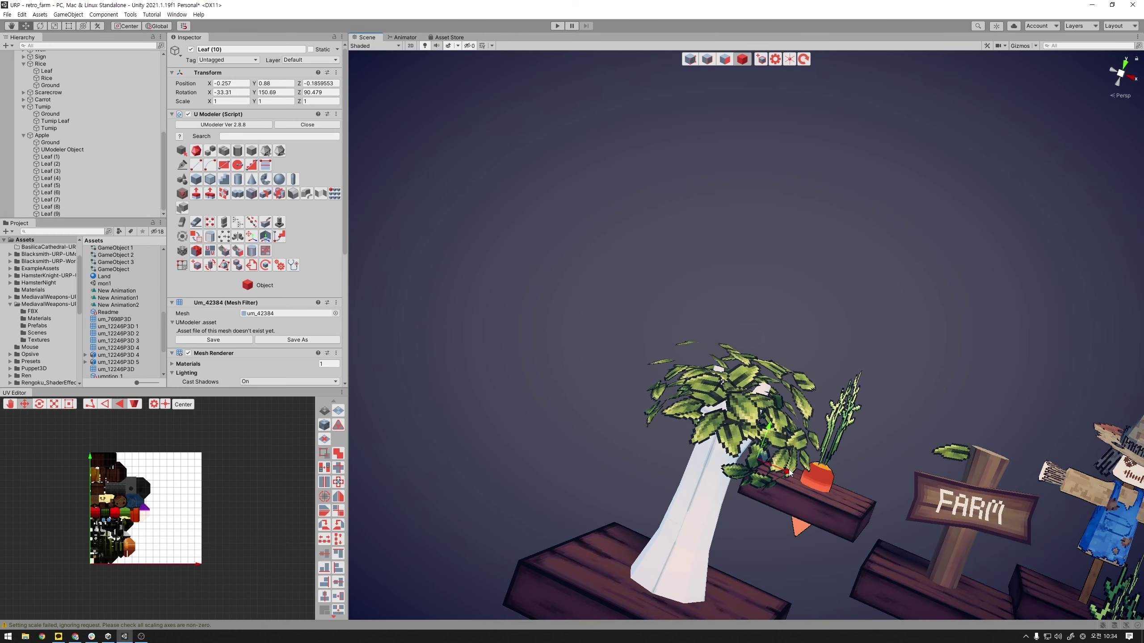
key(e)
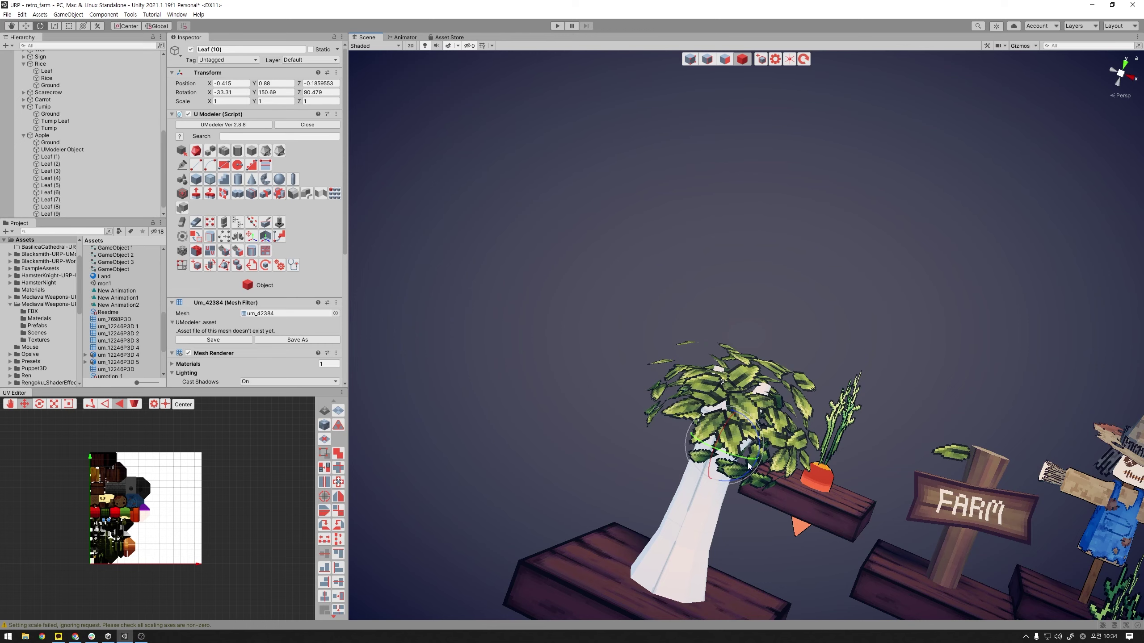
mouse_move(743, 455)
mouse_down()
mouse_move(691, 448)
mouse_move(735, 431)
mouse_move(702, 453)
mouse_move(550, 433)
mouse_move(717, 471)
mouse_move(734, 451)
mouse_move(787, 450)
mouse_up()
key(w)
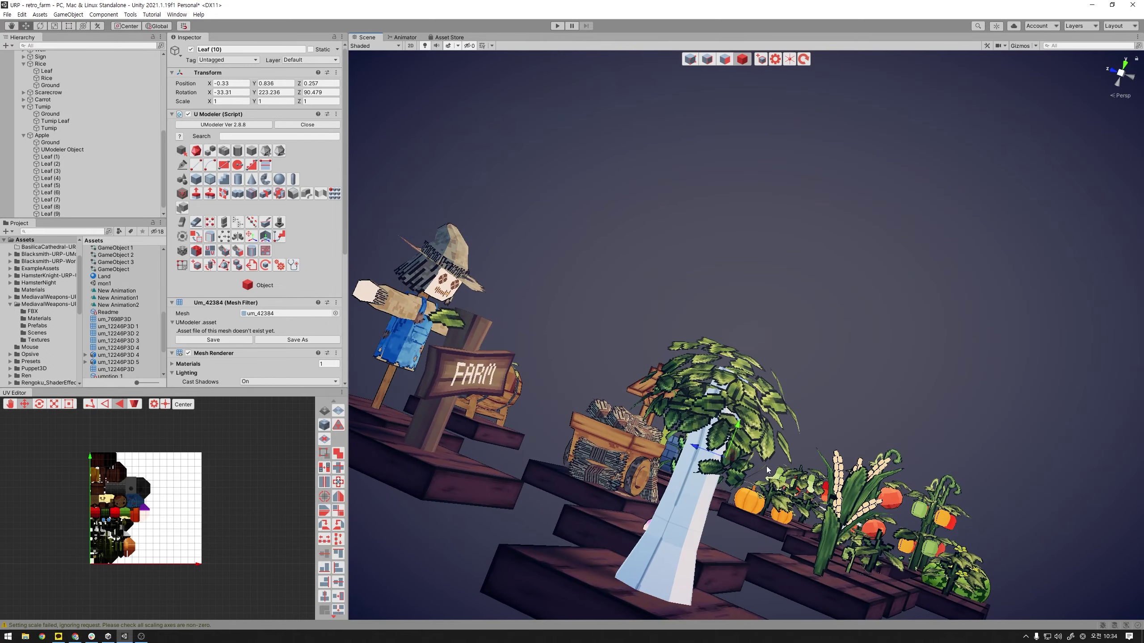
- Add further copies up to Leaf (13), sliding and turning them onto their sides to fill gaps
key(ctrl+d)
alt+drag(737, 470, 678, 457)
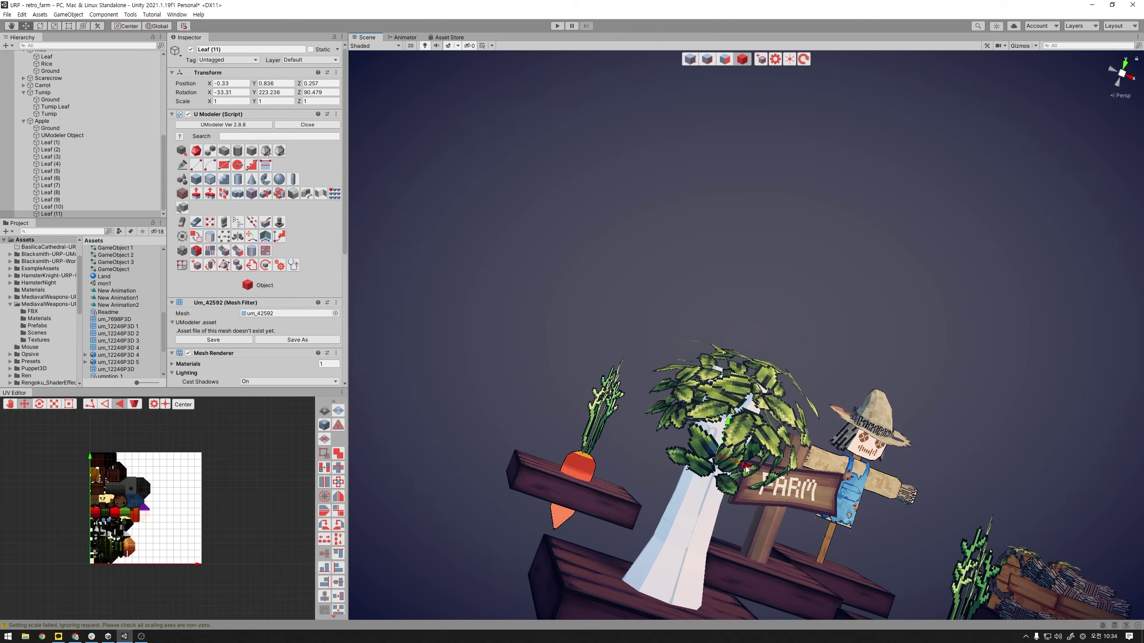
mouse_move(746, 470)
mouse_down()
mouse_move(658, 458)
mouse_move(816, 414)
mouse_move(916, 468)
mouse_move(637, 438)
mouse_move(652, 456)
mouse_move(786, 397)
mouse_move(757, 450)
mouse_up()
key(f)
key(e)
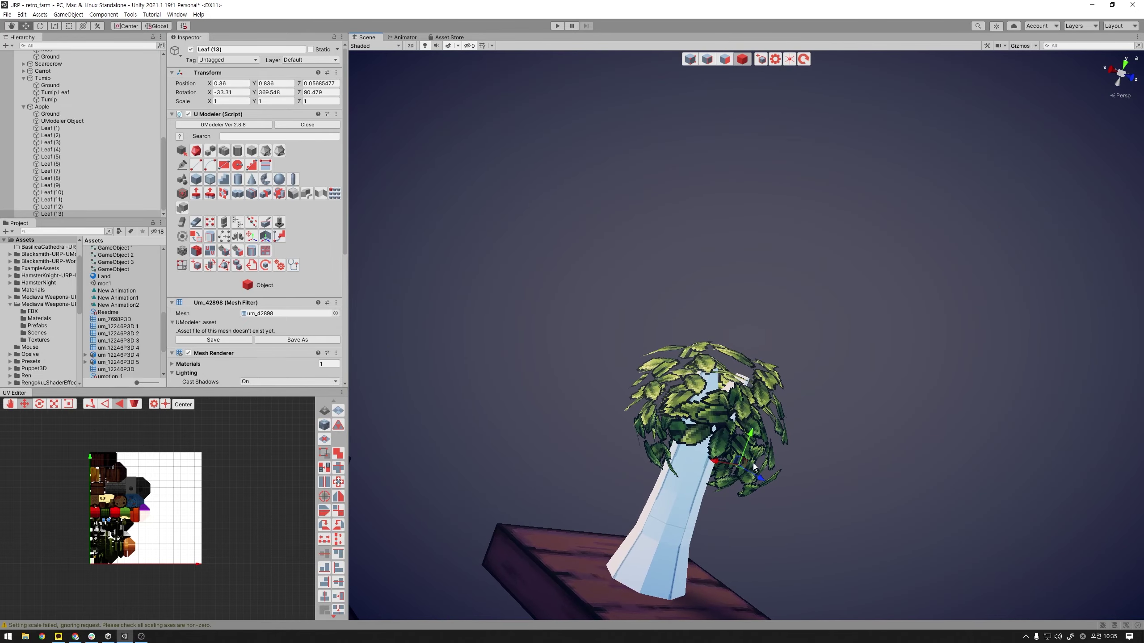
mouse_move(722, 467)
mouse_down()
mouse_move(681, 457)
mouse_move(699, 473)
mouse_move(738, 473)
mouse_up()
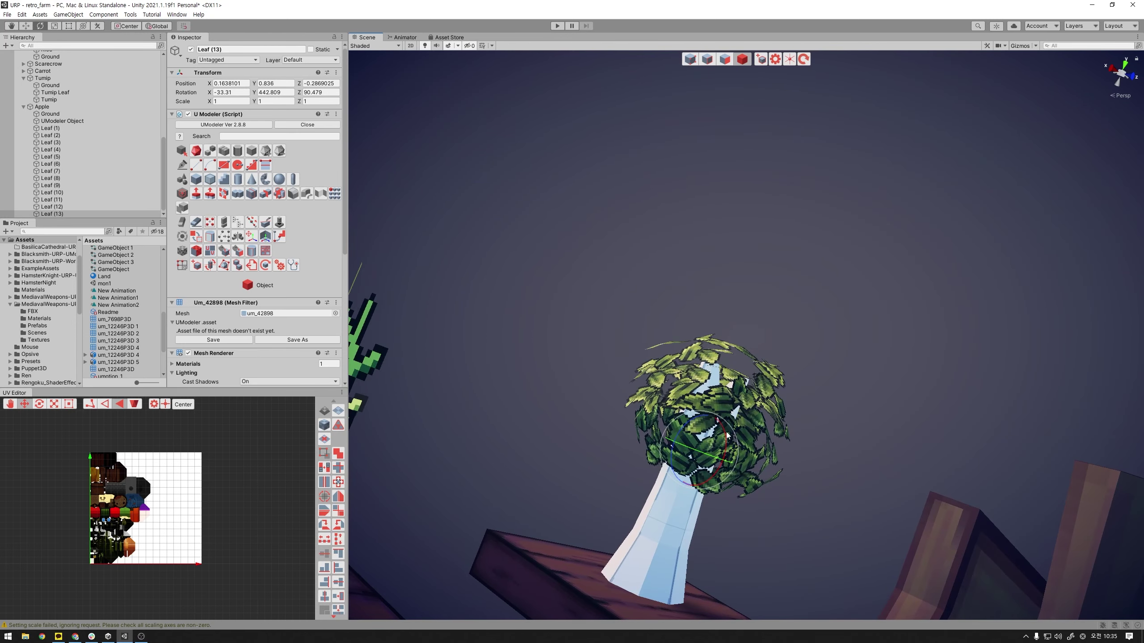
drag(678, 426, 796, 450)
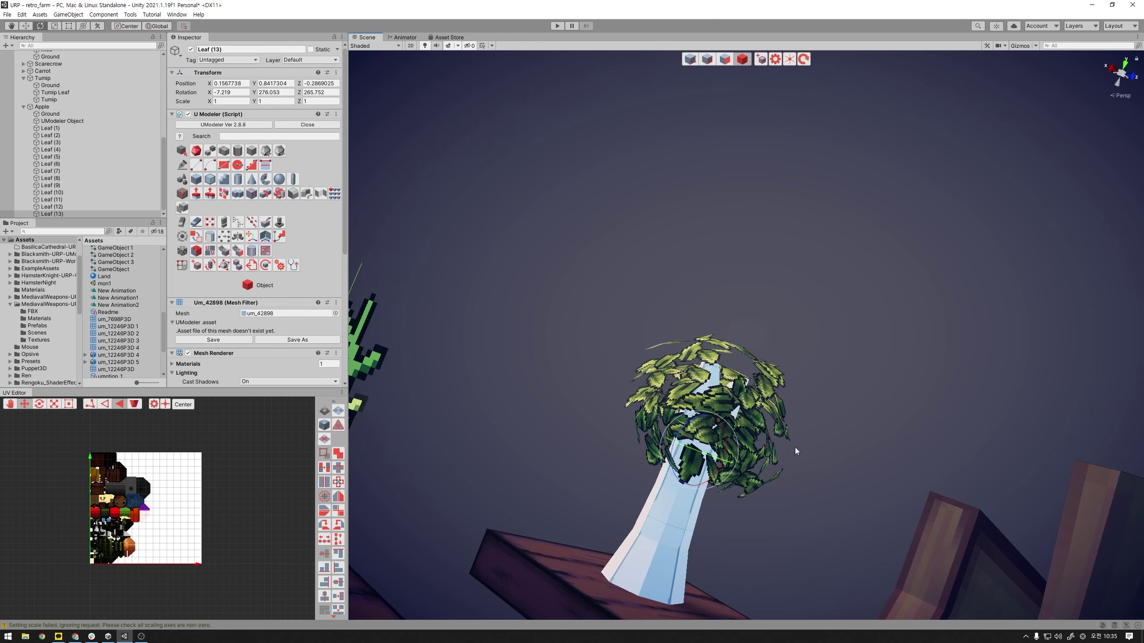
drag(719, 449, 660, 515)
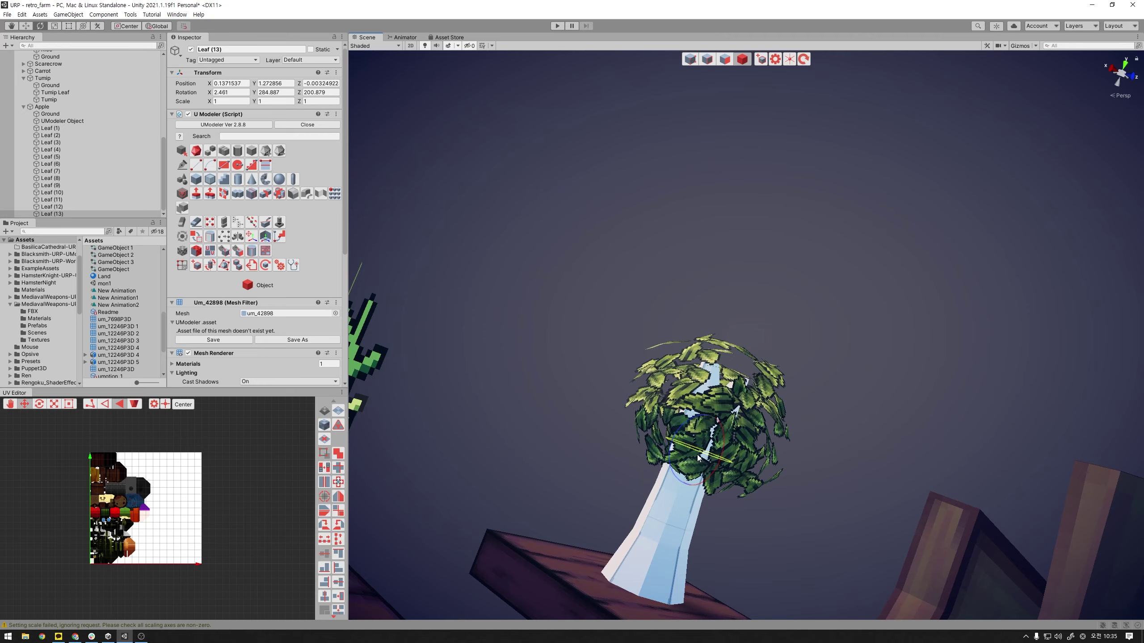
mouse_move(686, 453)
alt+mouse_down()
mouse_move(753, 488)
mouse_move(763, 469)
mouse_move(764, 479)
mouse_move(747, 465)
mouse_move(585, 496)
mouse_move(610, 505)
alt+mouse_up()
key(w)
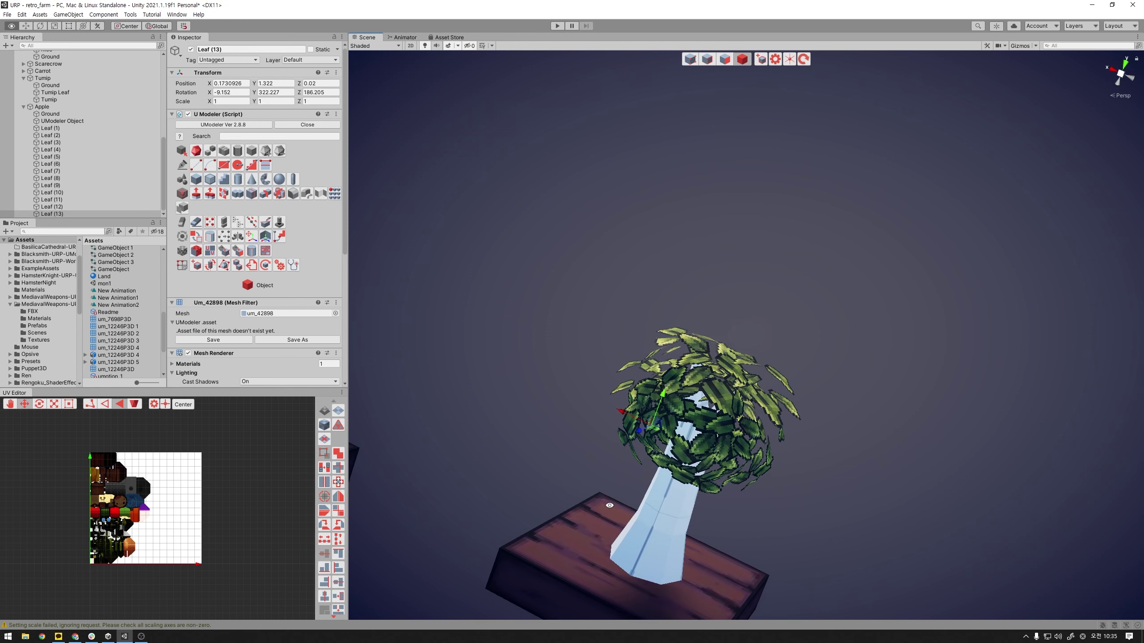
- Nudge Leaf (12) outward on the crown and turn it to a new angle
click(702, 471)
drag(699, 461, 695, 434)
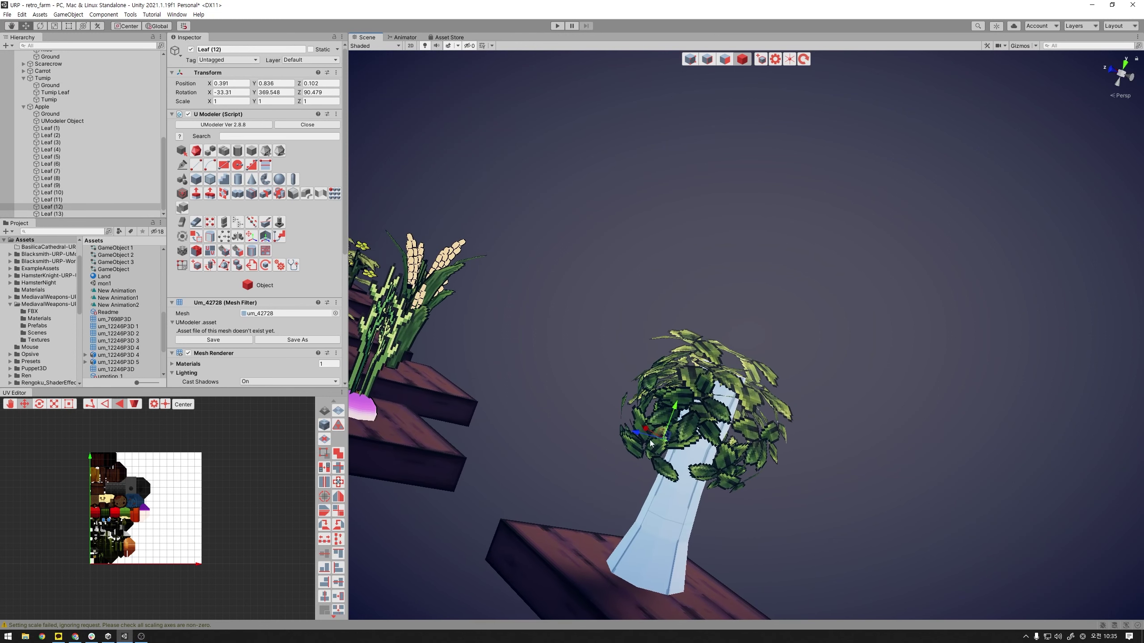
click(654, 434)
click(653, 452)
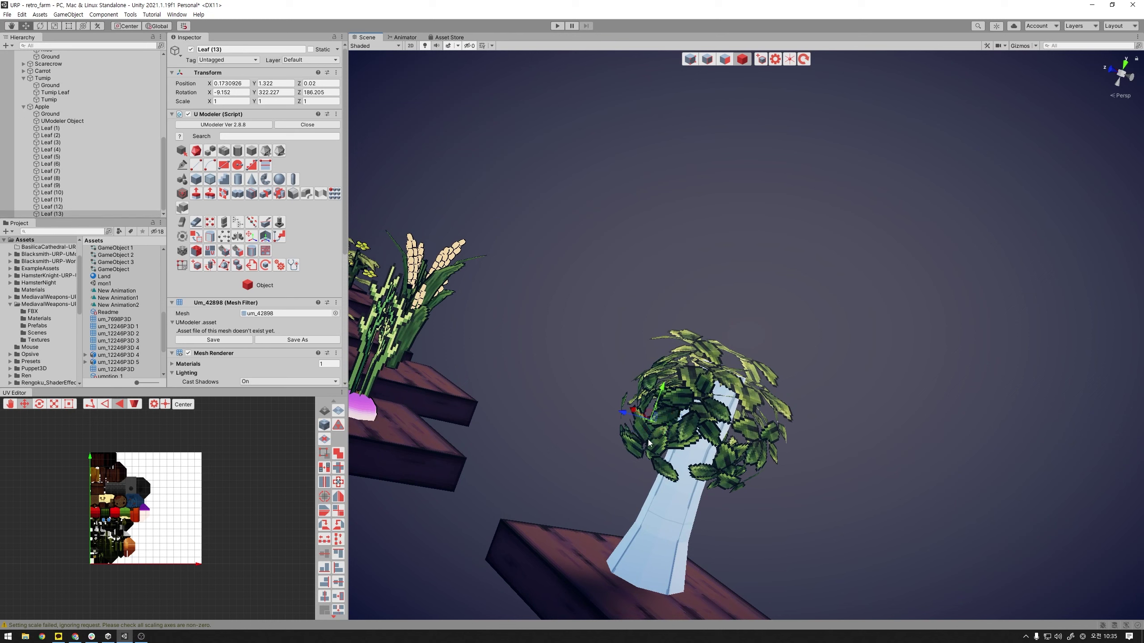
click(665, 450)
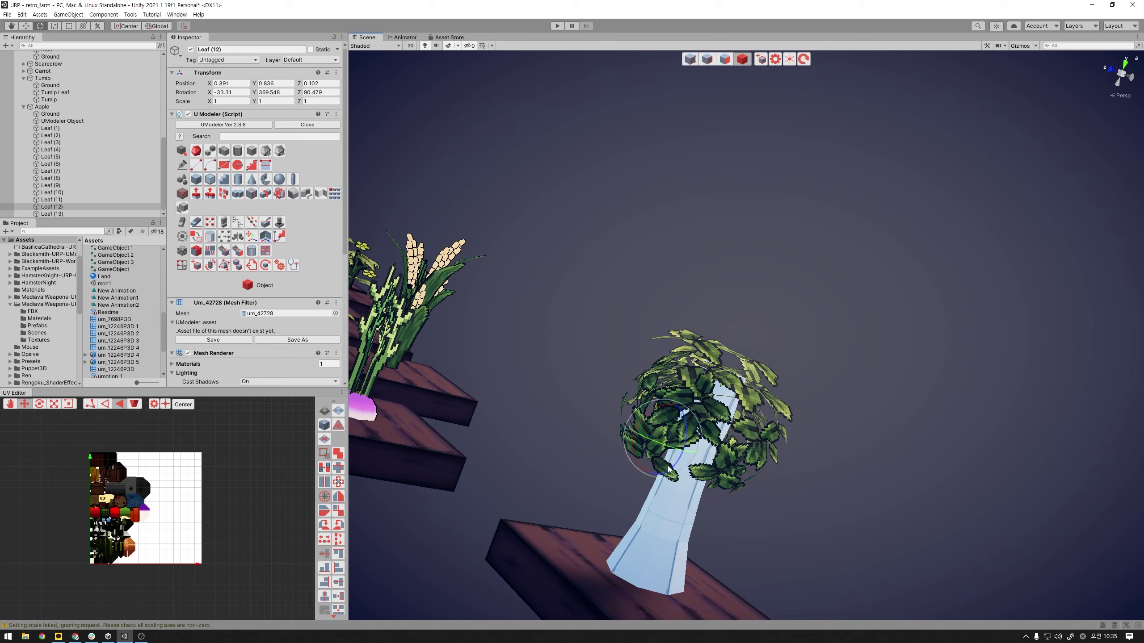
drag(668, 470, 680, 465)
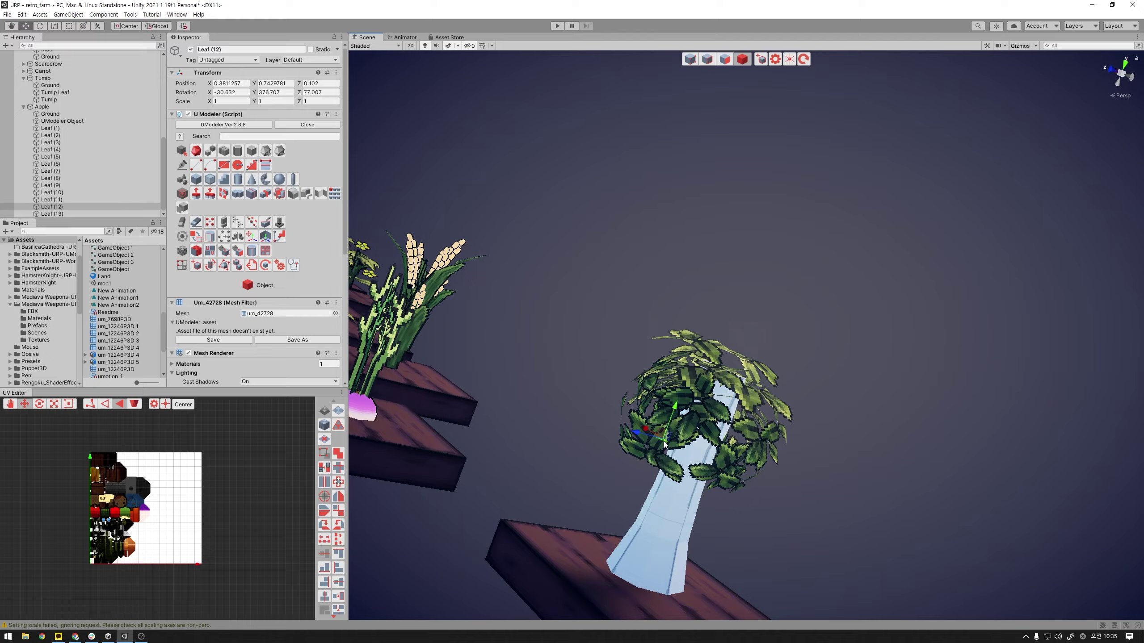
mouse_move(667, 444)
alt+mouse_down()
mouse_move(776, 477)
mouse_move(675, 464)
alt+mouse_up()
- Pull Leaf (10) slightly back along Z, then lower and re-tilt Leaf (9)
click(675, 460)
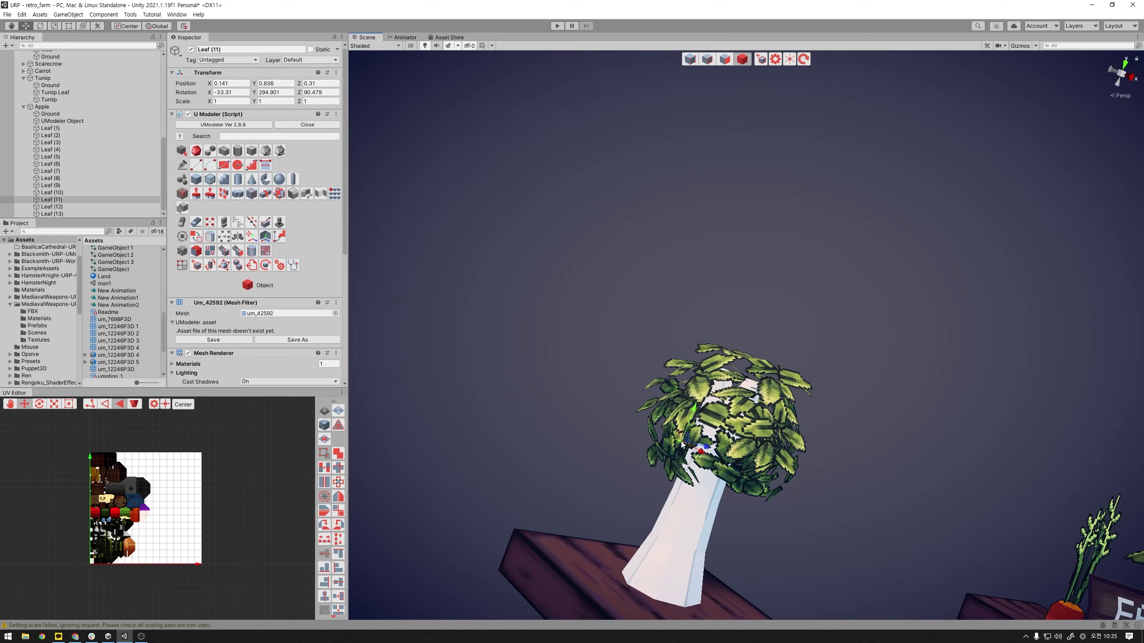
mouse_move(682, 444)
alt+mouse_down()
mouse_move(778, 465)
mouse_move(699, 481)
mouse_move(722, 479)
mouse_move(681, 529)
alt+mouse_up()
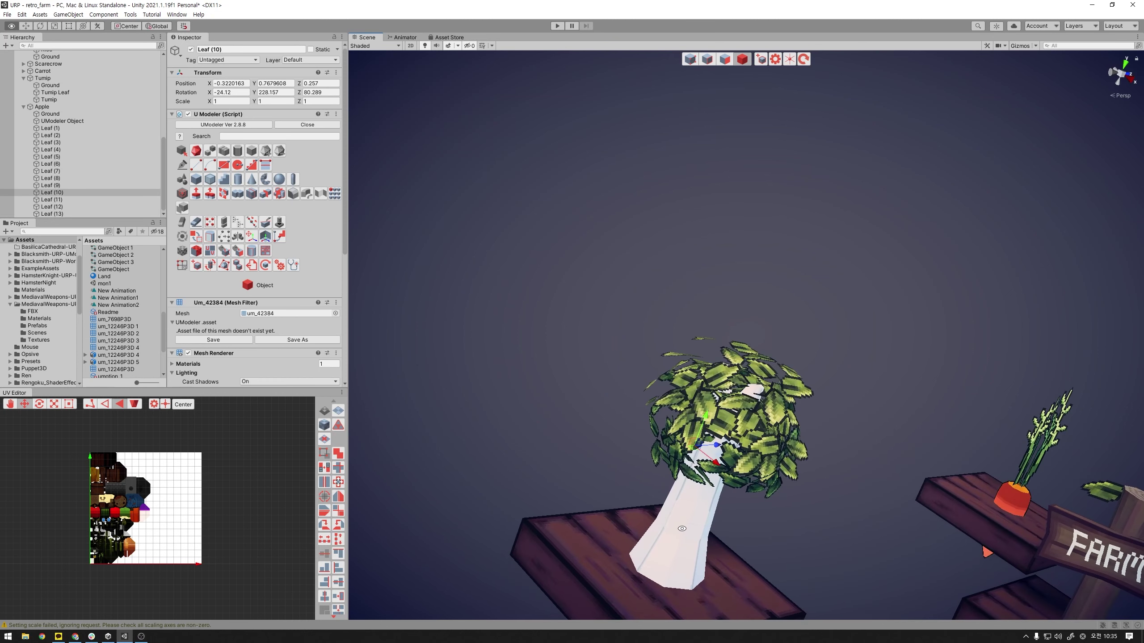
drag(722, 450, 721, 454)
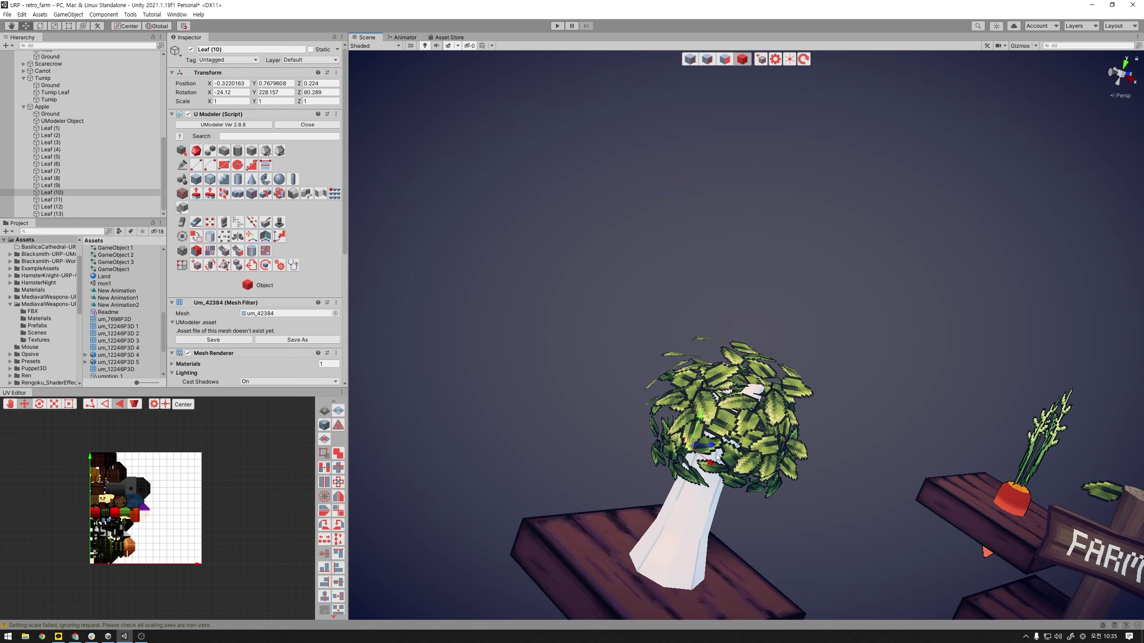
alt+drag(699, 470, 787, 526)
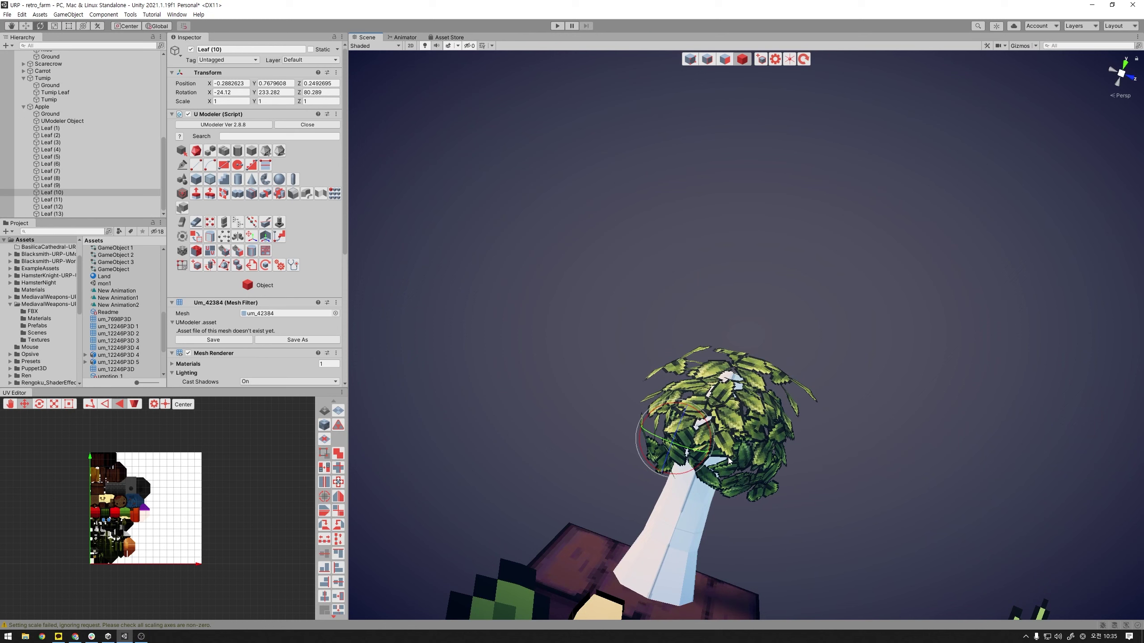
click(708, 478)
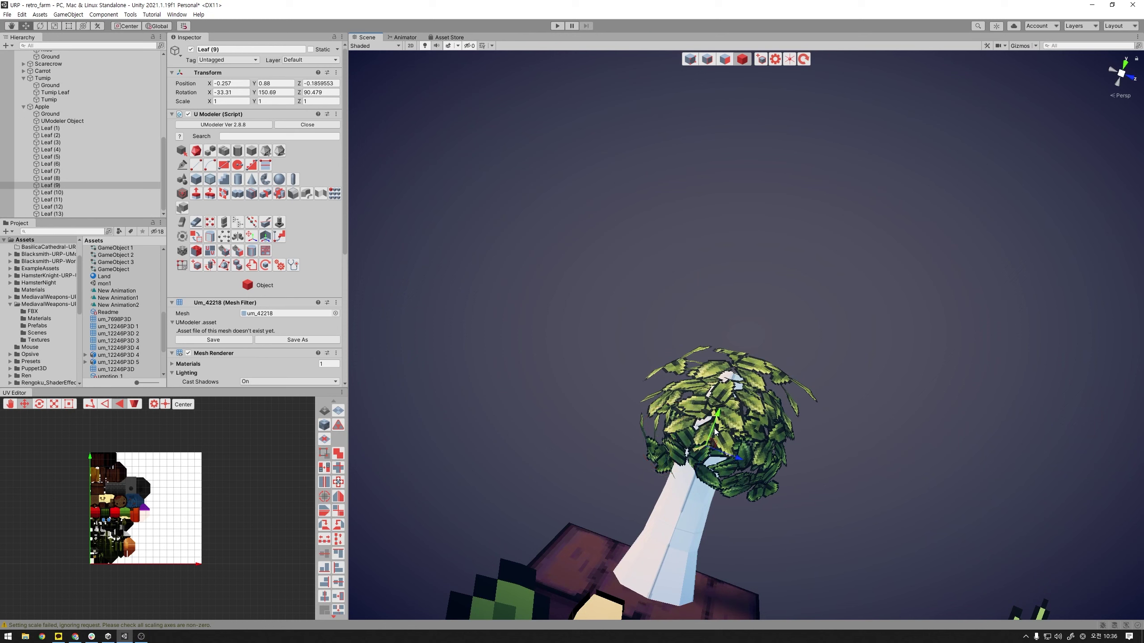
drag(712, 432, 710, 439)
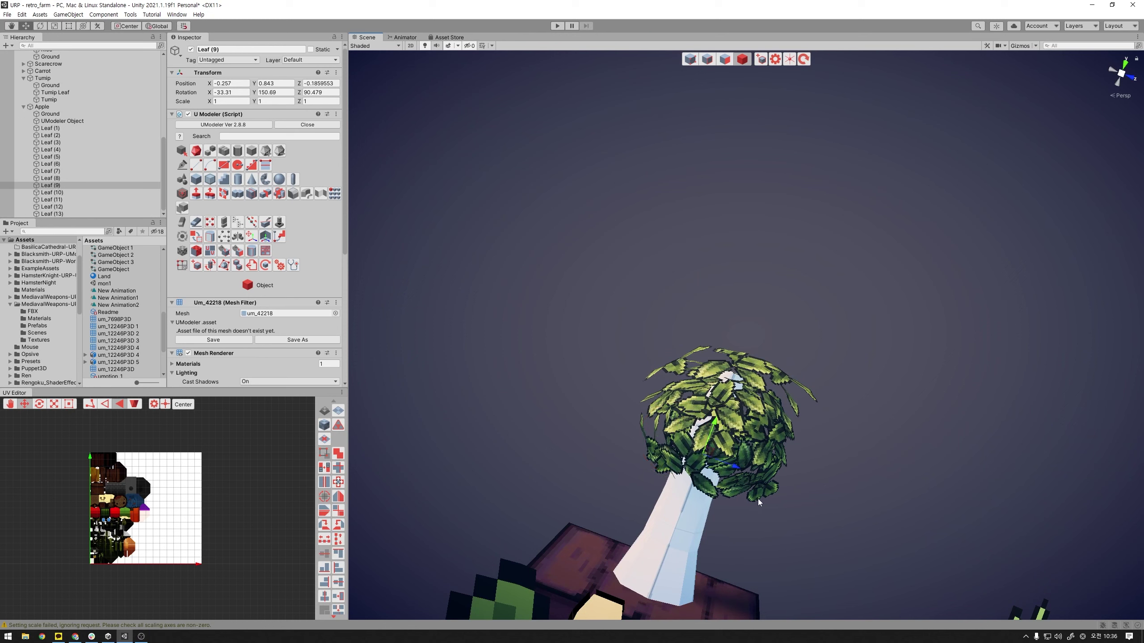
drag(721, 489, 739, 480)
mouse_move(739, 480)
alt+mouse_down()
mouse_move(841, 441)
mouse_move(742, 467)
alt+mouse_up()
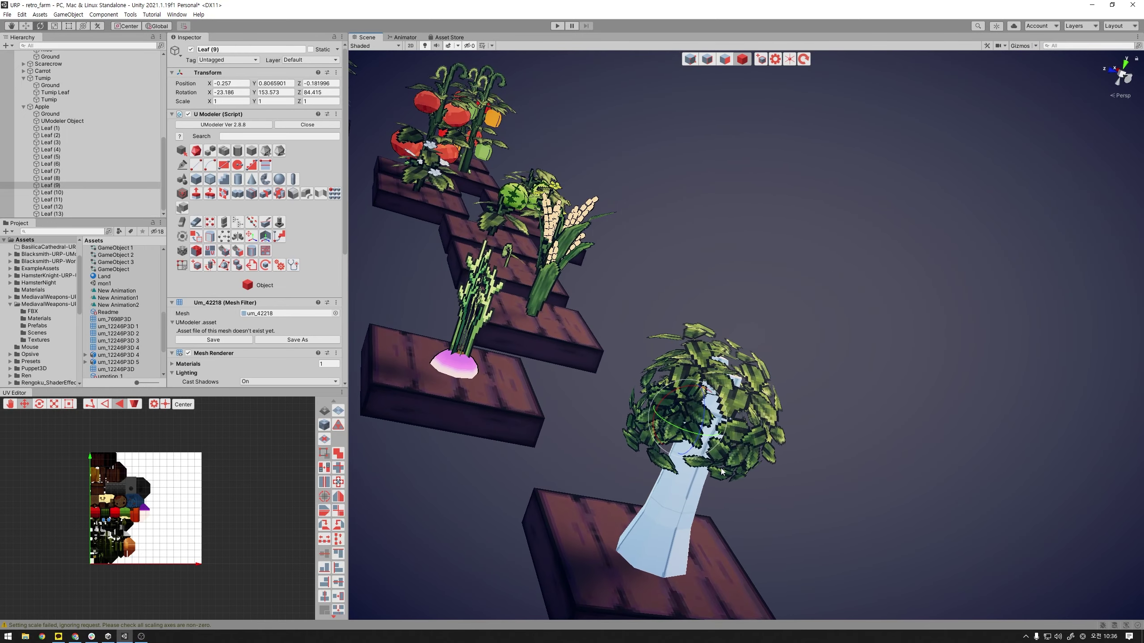
- Shift Leaf (11) slightly along Z, then check Leaf (6), Leaf (3) and Leaf (1)
click(723, 472)
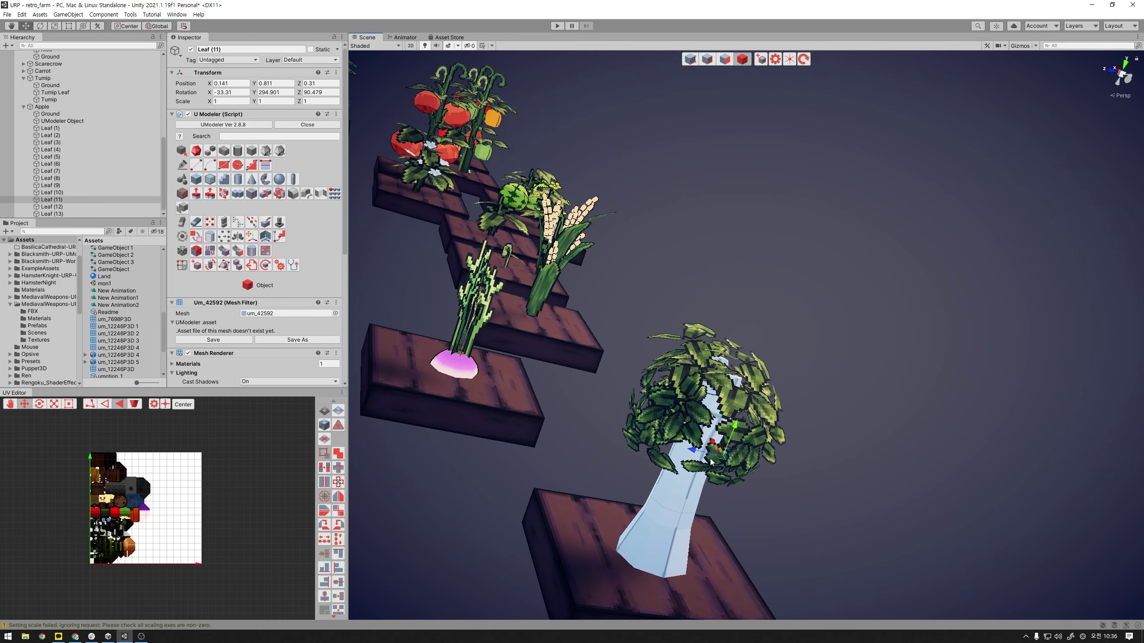
mouse_move(711, 462)
mouse_down()
mouse_move(692, 456)
mouse_move(740, 475)
mouse_up()
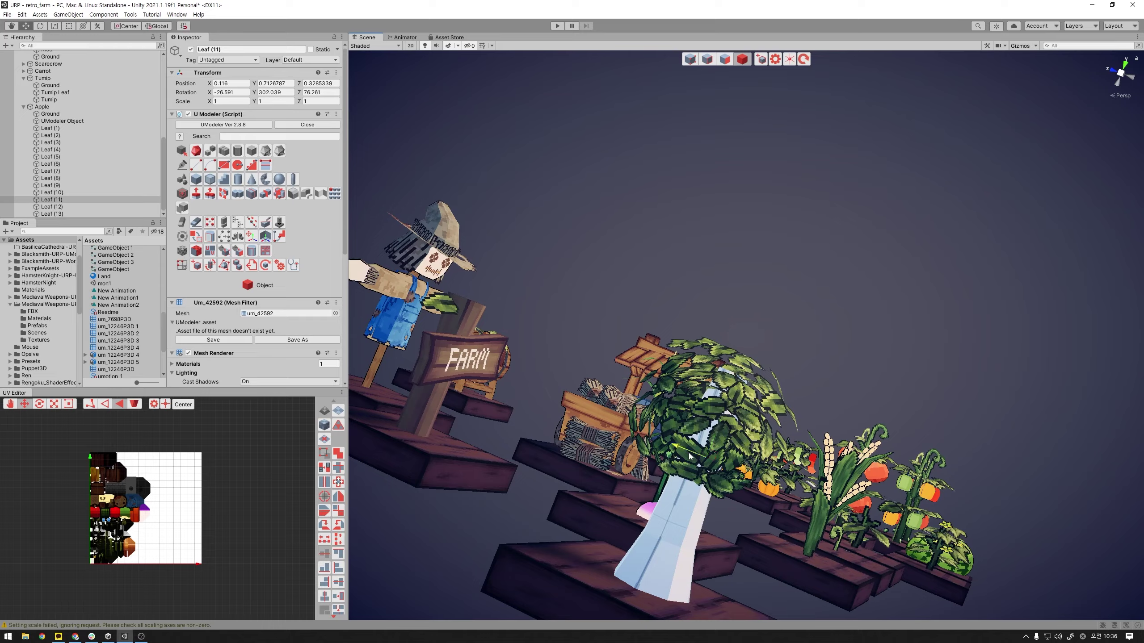
mouse_move(677, 447)
mouse_down()
mouse_move(752, 470)
mouse_move(856, 459)
mouse_move(732, 435)
mouse_move(723, 422)
mouse_move(791, 431)
mouse_move(861, 366)
mouse_move(793, 408)
mouse_move(797, 420)
mouse_move(760, 377)
mouse_move(784, 390)
mouse_move(898, 392)
mouse_move(851, 498)
mouse_up()
click(756, 460)
click(774, 395)
click(776, 380)
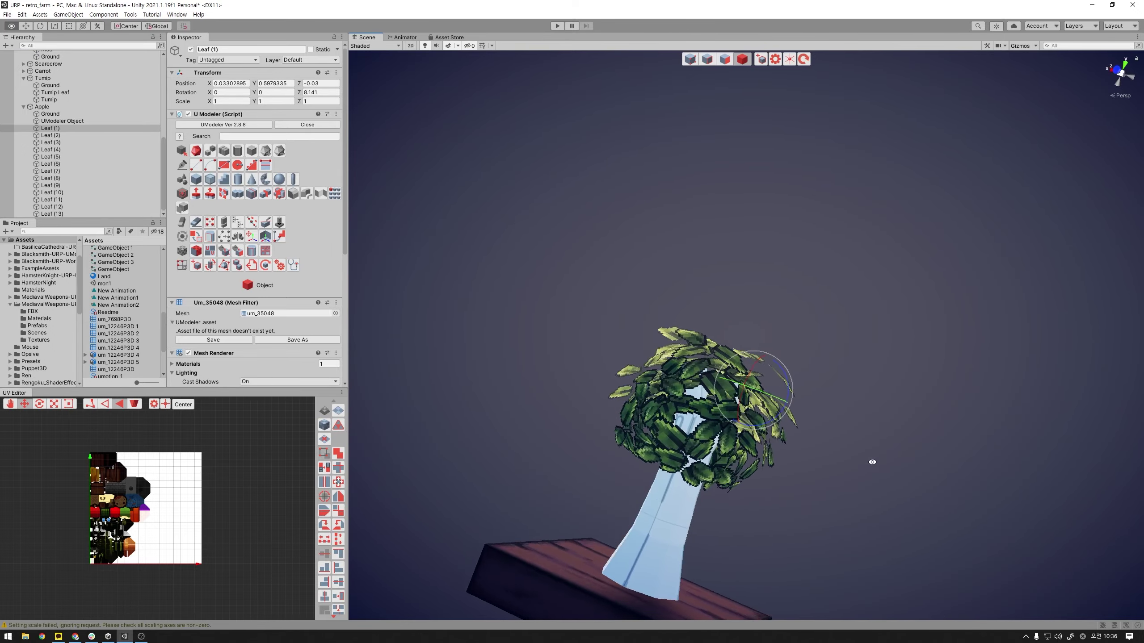
- Shift Leaf (7) slightly along Z and raise it a little
click(784, 438)
mouse_move(784, 437)
alt+mouse_down()
mouse_move(956, 390)
mouse_move(780, 452)
mouse_move(808, 441)
mouse_move(777, 427)
mouse_move(906, 508)
alt+mouse_up()
click(797, 454)
click(778, 427)
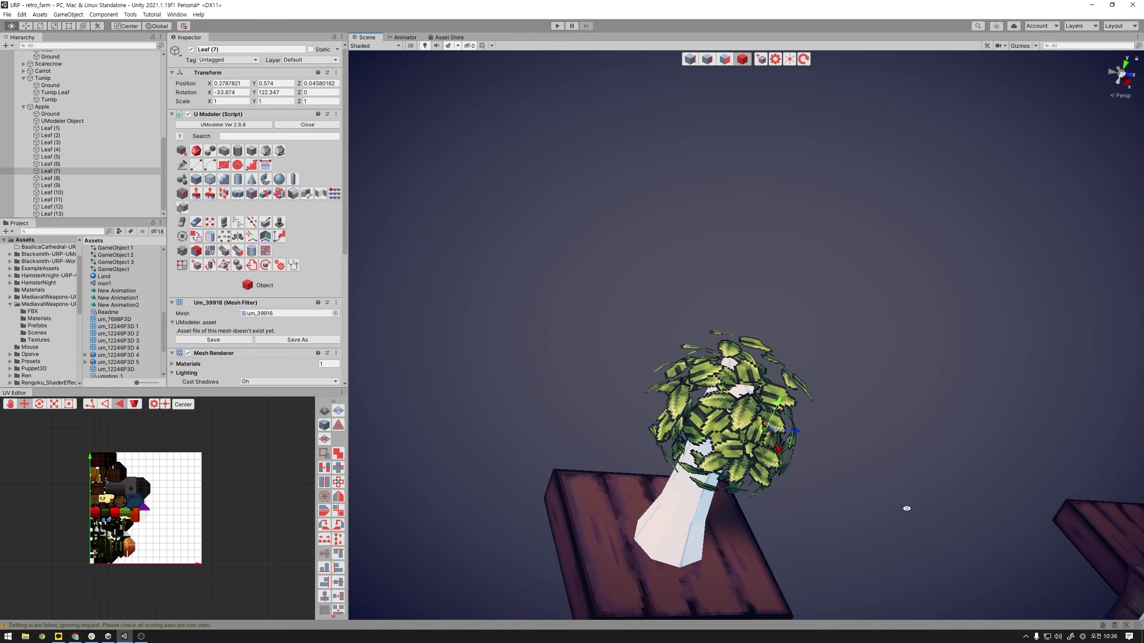
drag(808, 435, 719, 399)
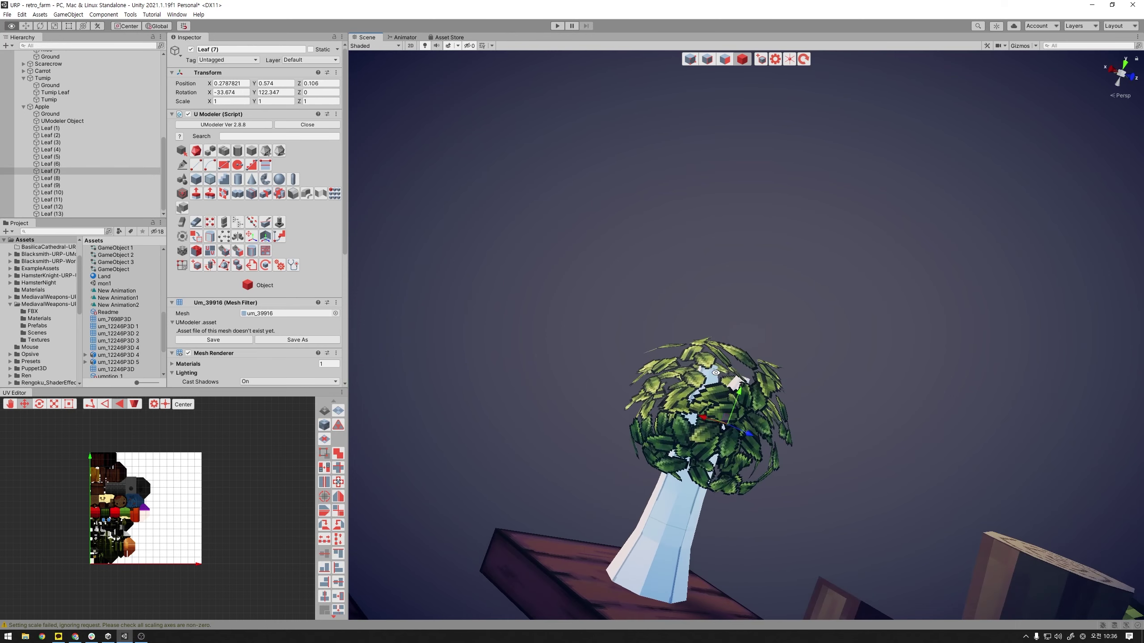
mouse_move(722, 407)
alt+mouse_down()
mouse_move(822, 381)
mouse_move(776, 356)
mouse_move(802, 415)
alt+mouse_up()
- Rotate Leaf (3) to roughly 43° on X, tilted forward and turned sideways
key(e)
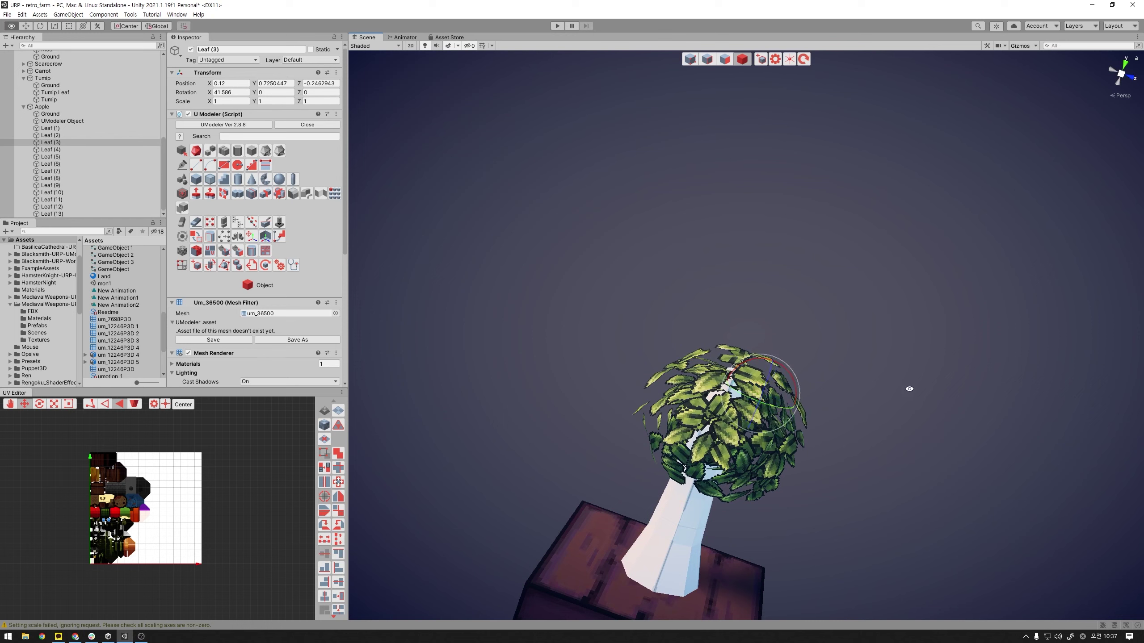
mouse_move(906, 389)
alt+mouse_down()
mouse_move(749, 367)
mouse_move(854, 404)
alt+mouse_up()
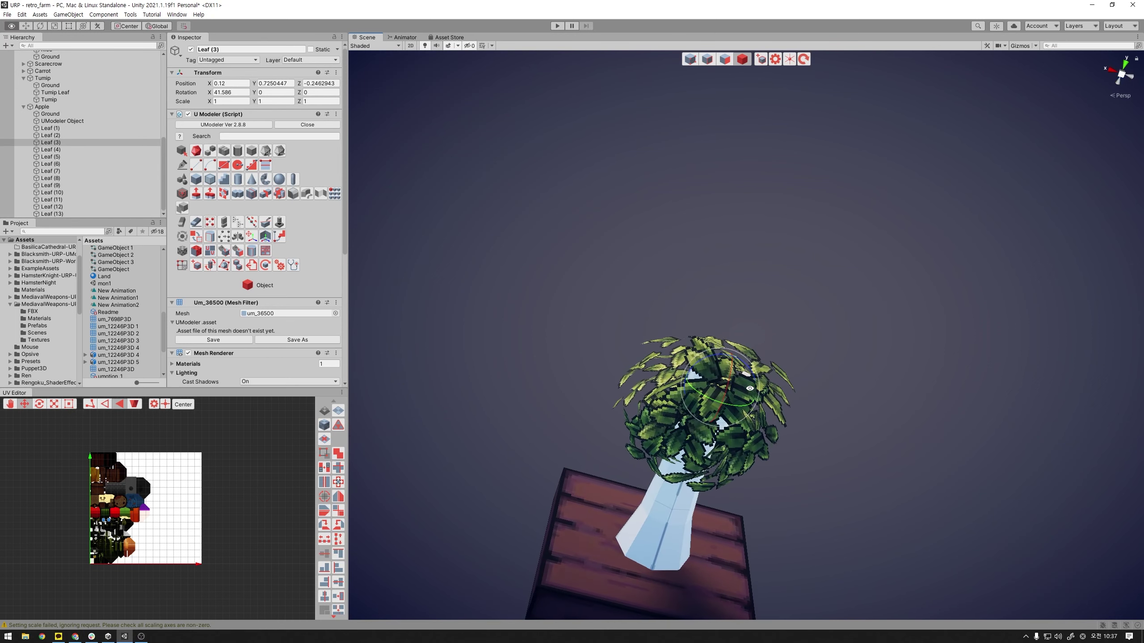
drag(749, 388, 732, 402)
mouse_move(718, 361)
mouse_down()
mouse_move(743, 383)
mouse_move(905, 331)
mouse_move(892, 450)
mouse_move(891, 438)
mouse_move(812, 460)
mouse_move(846, 421)
mouse_move(924, 519)
mouse_move(799, 482)
mouse_move(852, 468)
mouse_move(702, 448)
mouse_up()
scroll(853, 468, down, 3)
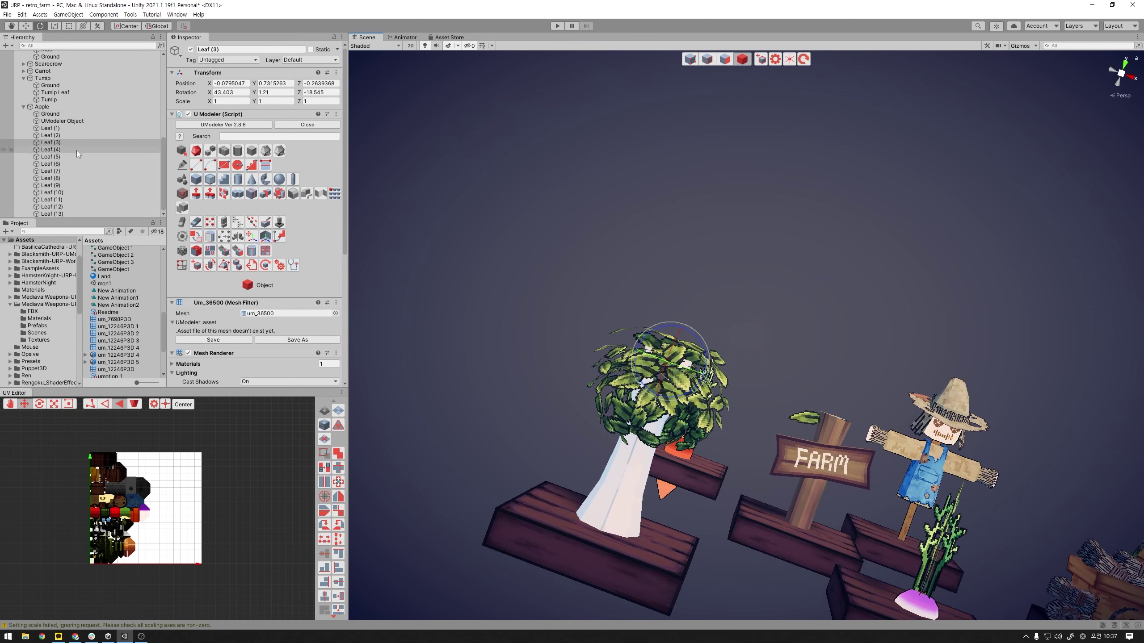
- Merge Leaf (1)–Leaf (13) into one object and scale all its leaf faces outward
click(70, 128)
shift+click(77, 214)
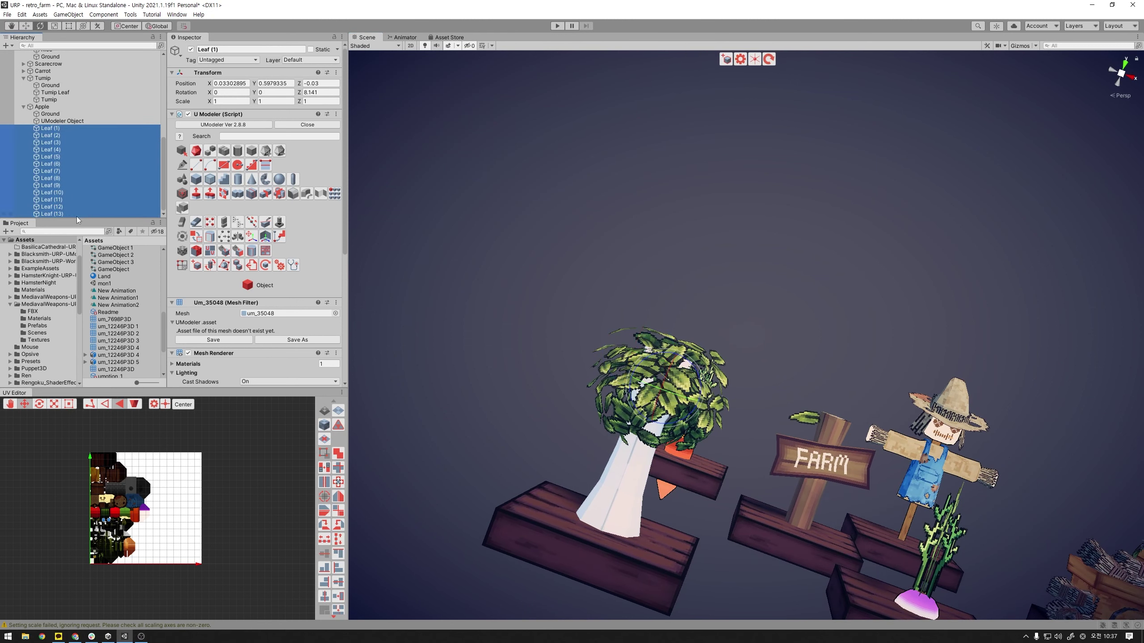
click(265, 151)
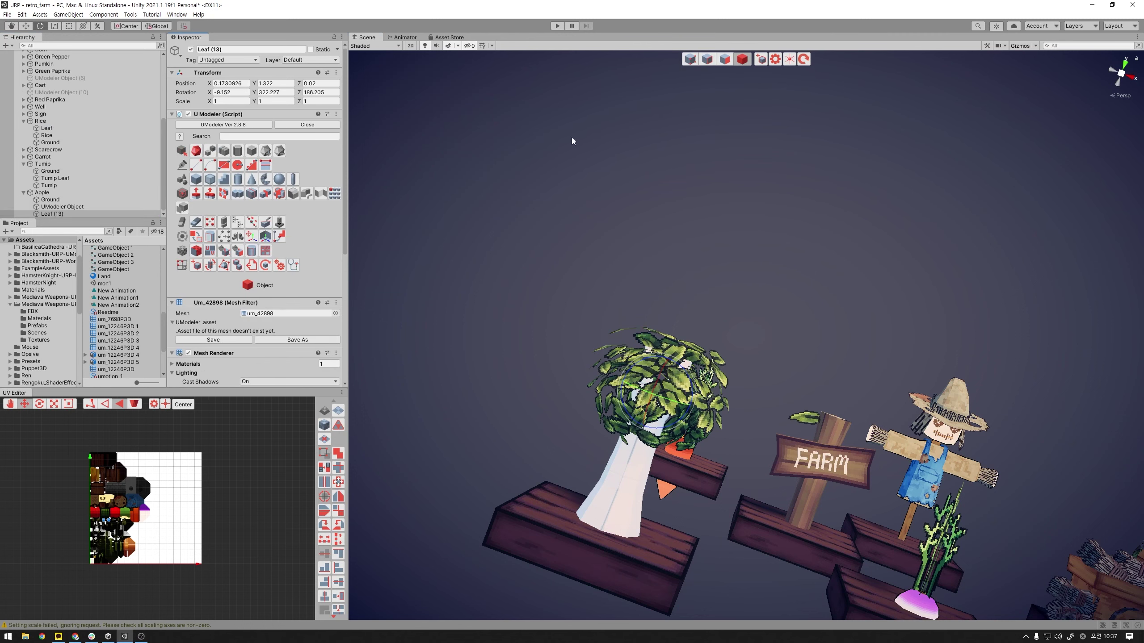
click(725, 59)
drag(474, 261, 844, 533)
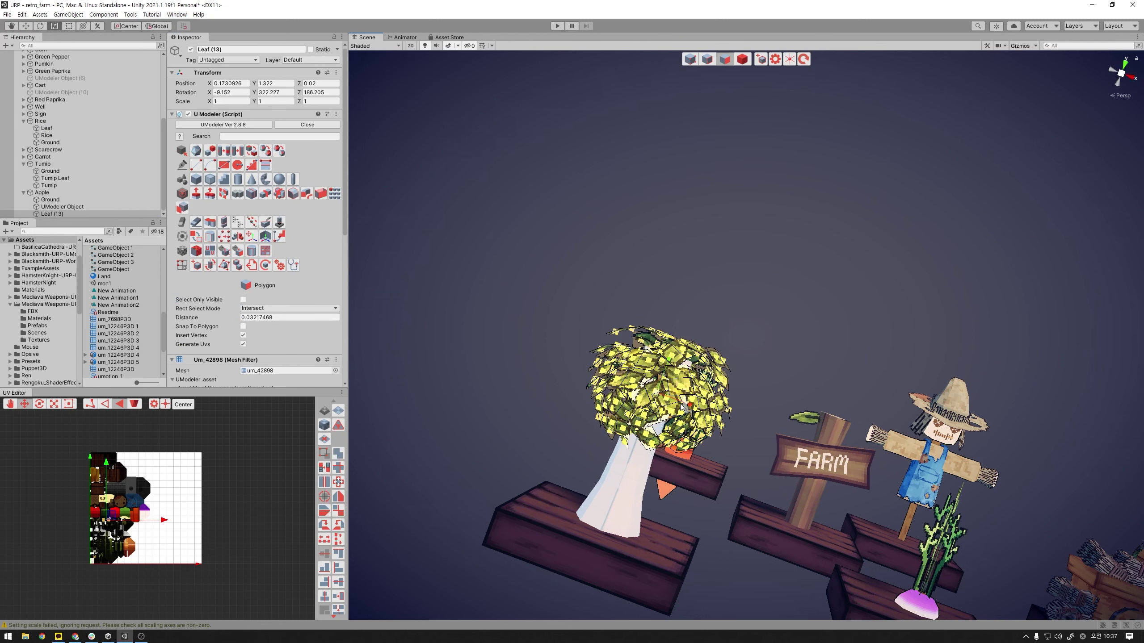
drag(655, 392, 689, 400)
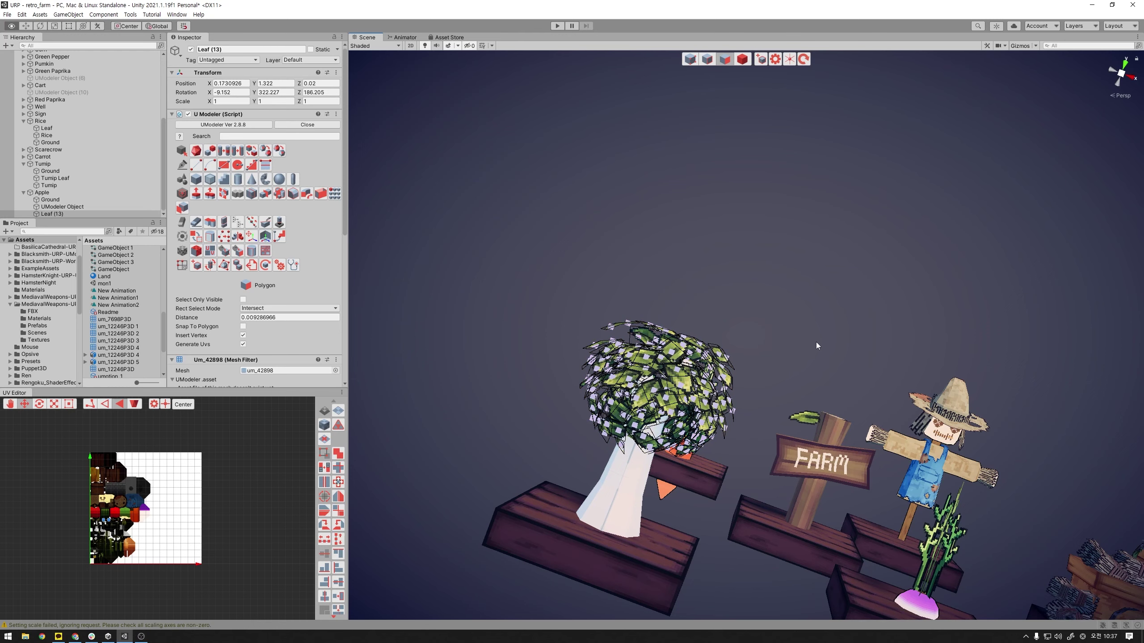
mouse_move(816, 342)
alt+mouse_down()
mouse_move(582, 423)
mouse_move(641, 411)
alt+mouse_up()
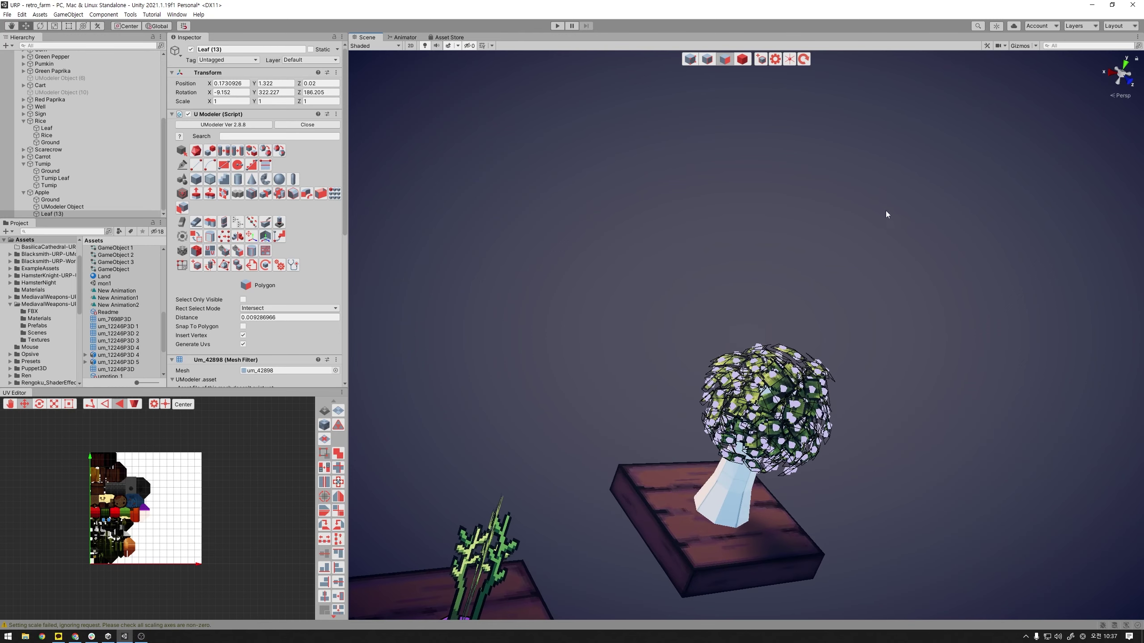
click(744, 63)
- Orbit around the farm scene to inspect the denser crown beside the sign and scarecrow
mouse_move(919, 363)
alt+mouse_down()
mouse_move(946, 347)
mouse_move(719, 421)
mouse_move(815, 357)
mouse_move(817, 383)
mouse_move(753, 410)
mouse_move(781, 296)
alt+mouse_up()
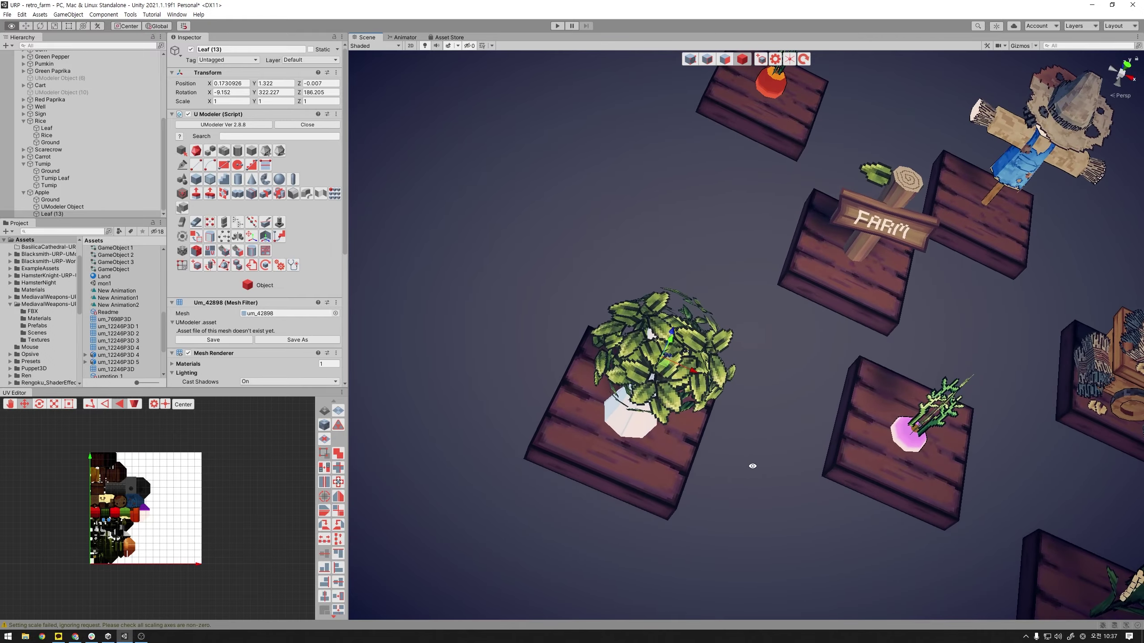
mouse_move(781, 295)
alt+mouse_down()
mouse_move(784, 386)
mouse_move(783, 349)
alt+mouse_up()
scroll(784, 386, up, 3)
scroll(785, 386, down, 2)
scroll(776, 390, down, 2)
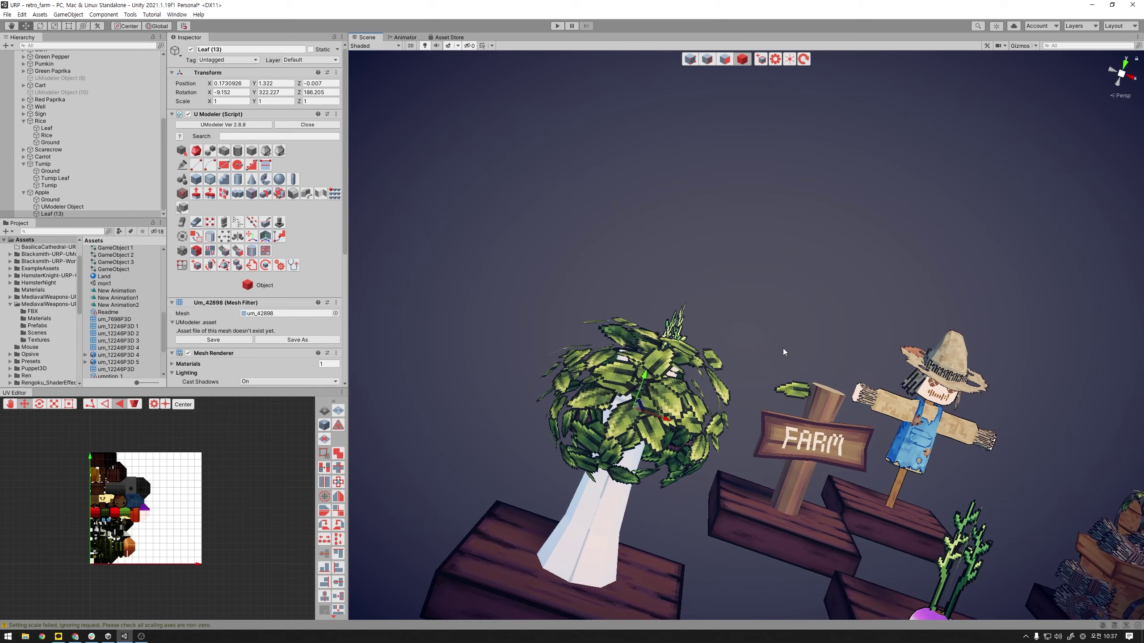
alt+drag(734, 375, 748, 385)
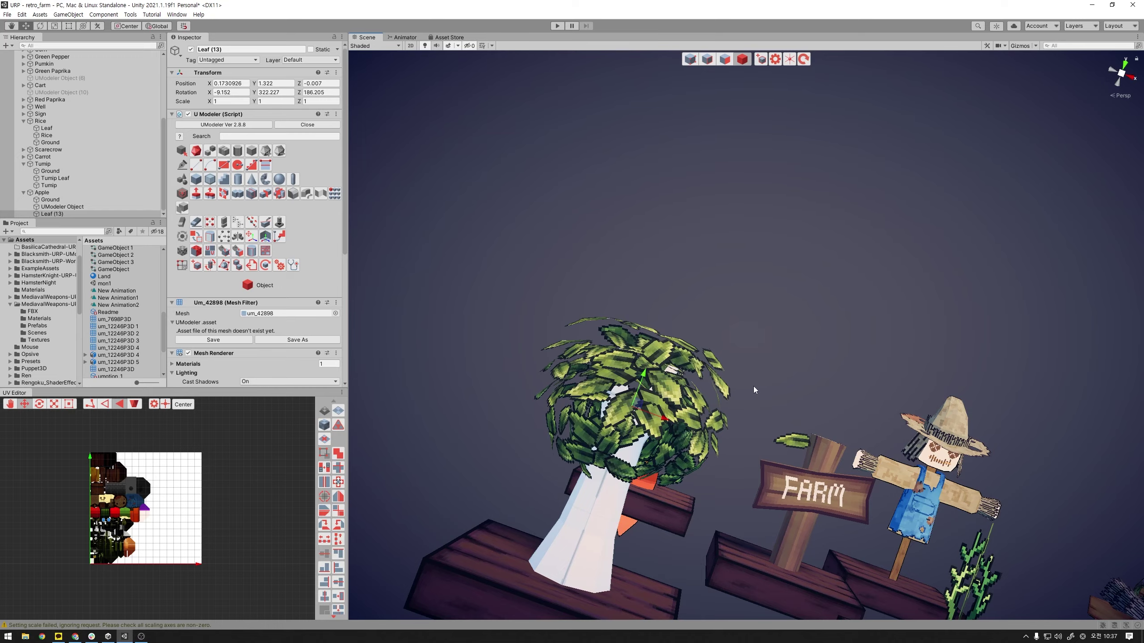
alt+drag(754, 389, 807, 422)
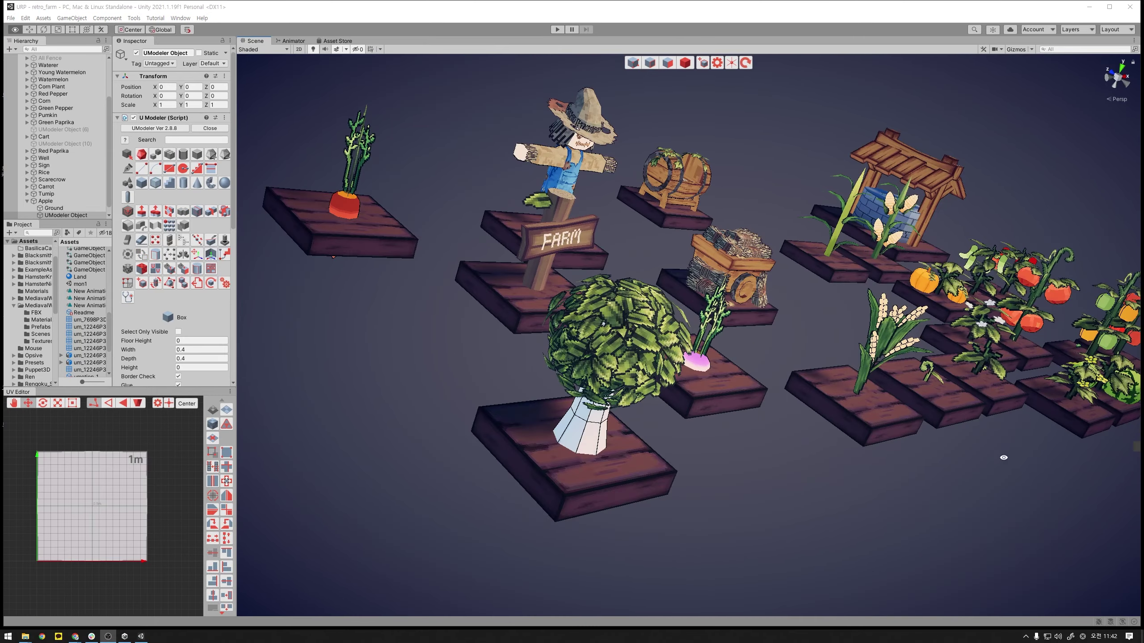
alt+drag(1004, 460, 912, 414)
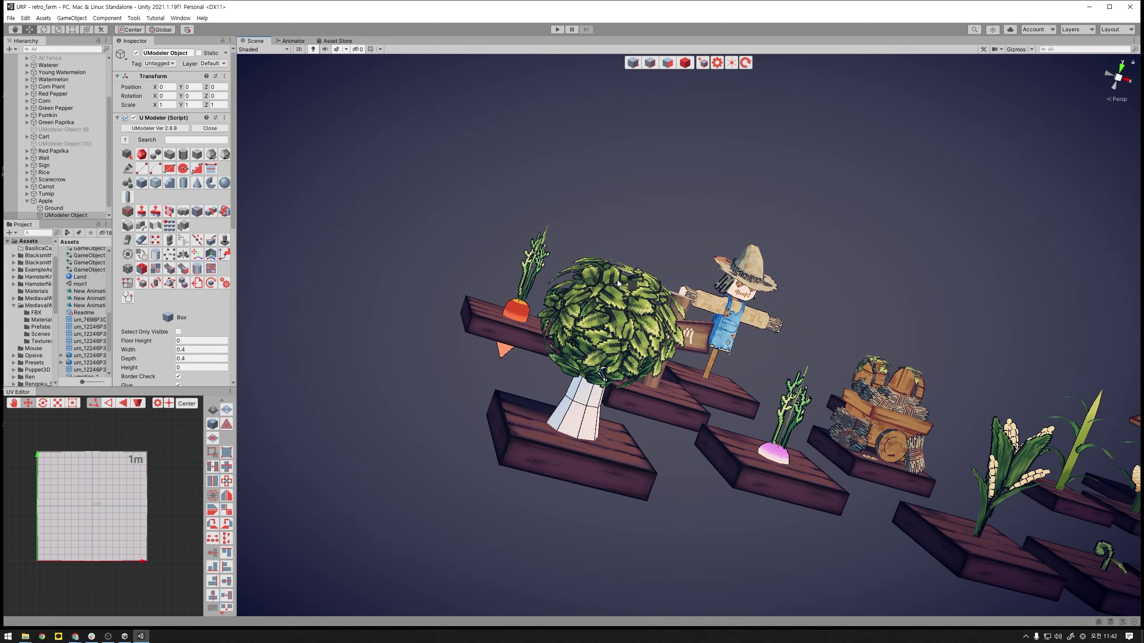
- Select all the trunk's faces and cube-unwrap their UVs
click(671, 67)
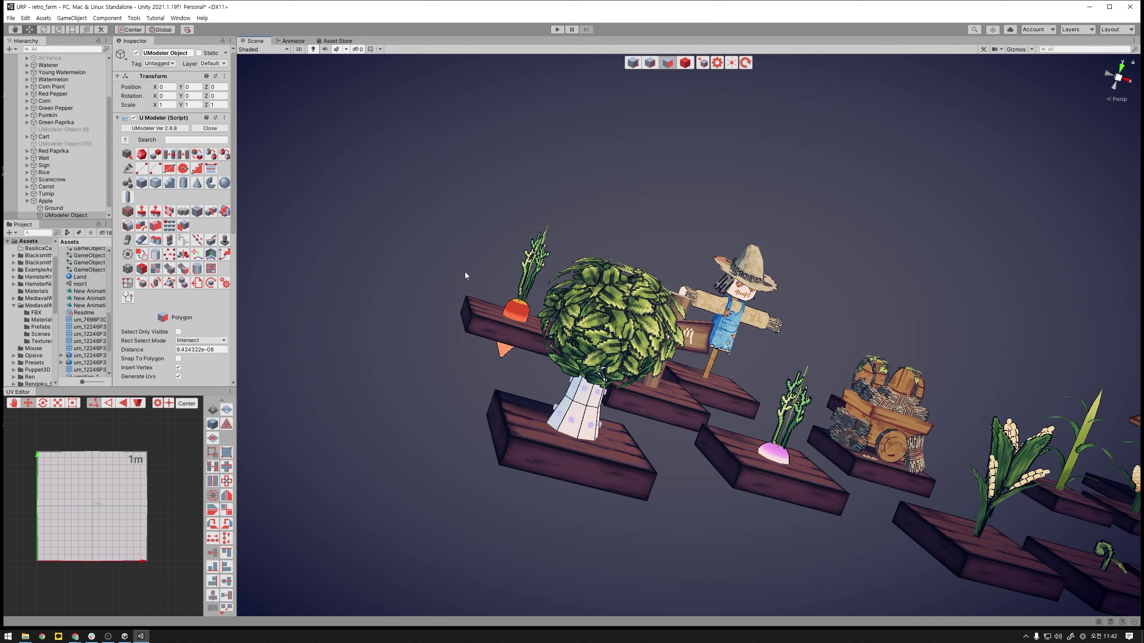
drag(465, 276, 716, 545)
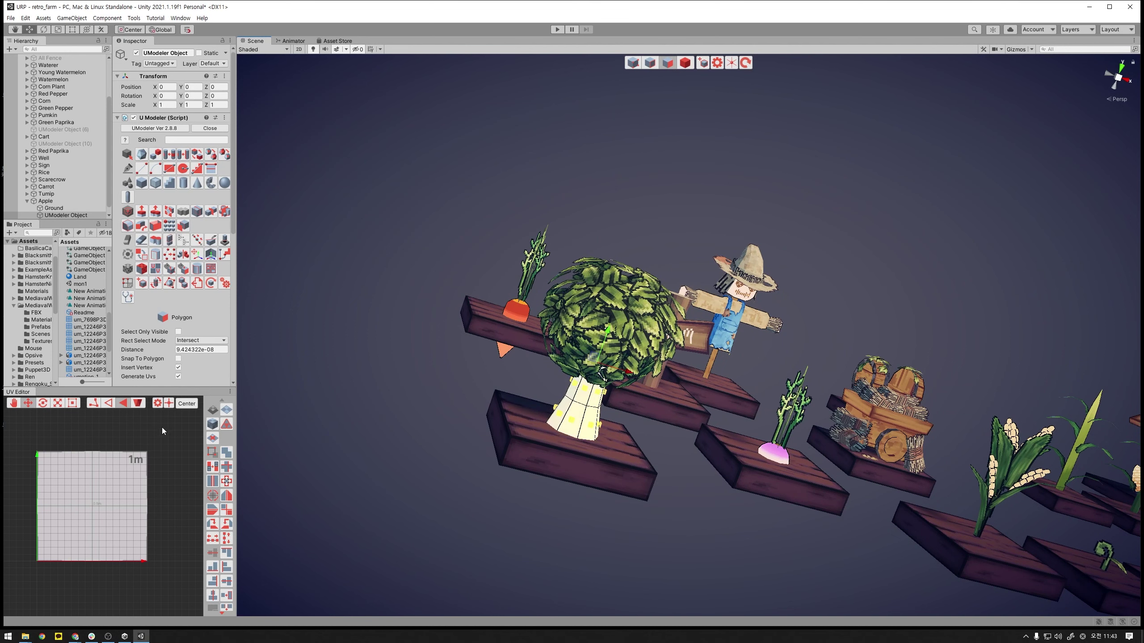
click(213, 427)
click(153, 611)
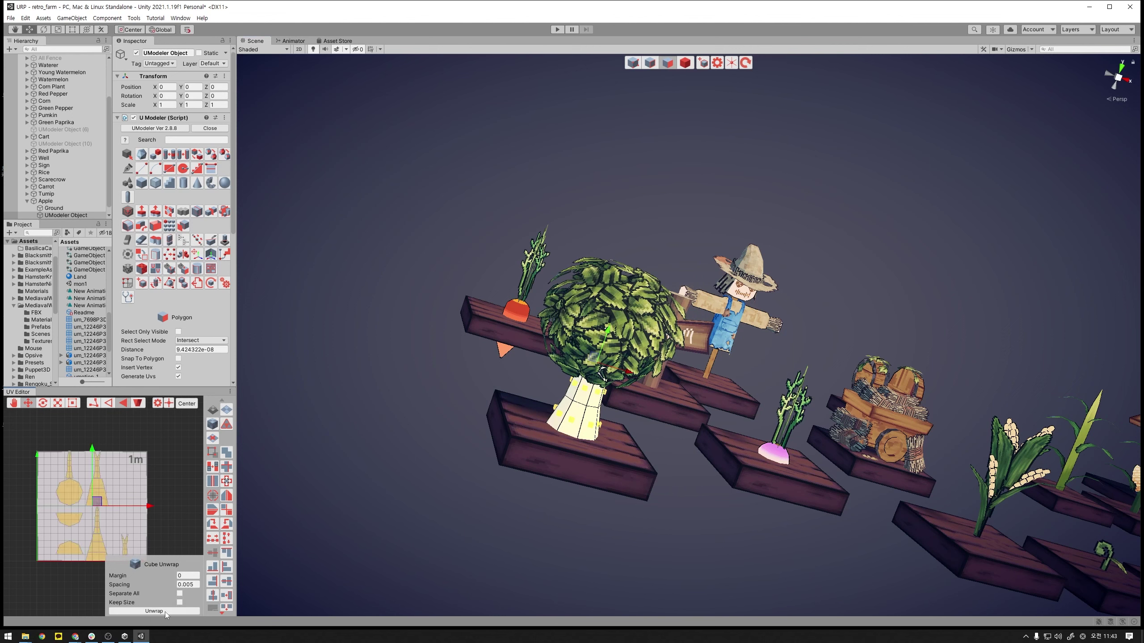
scroll(116, 507, down, 1)
scroll(116, 507, down, 2)
scroll(116, 507, down, 1)
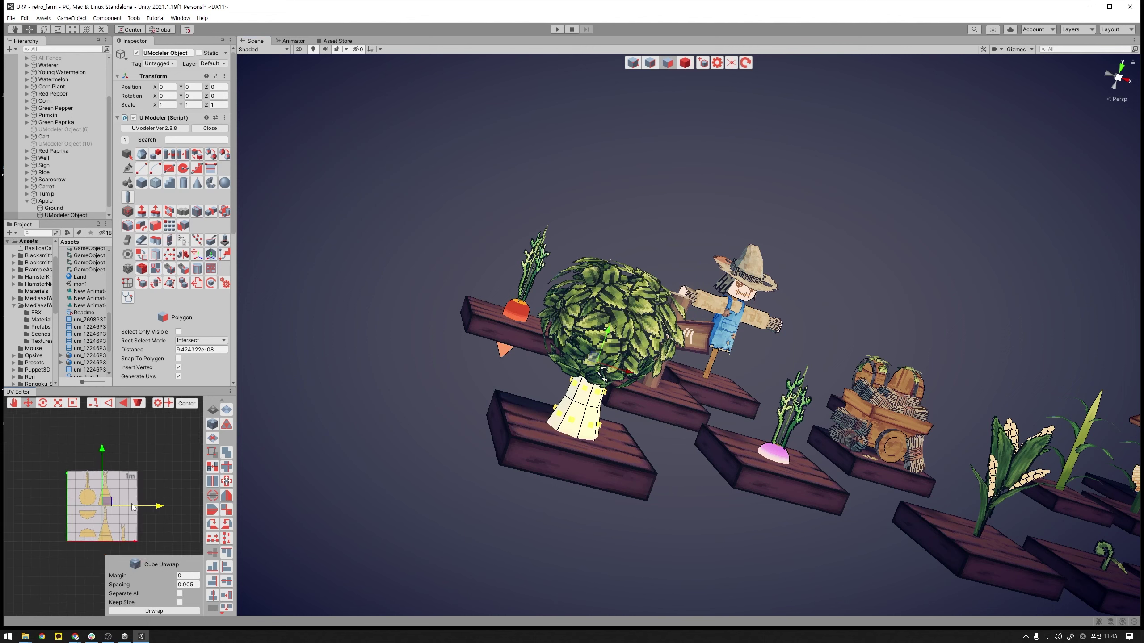
- Scale the trunk's UV islands down to about half size
key(e)
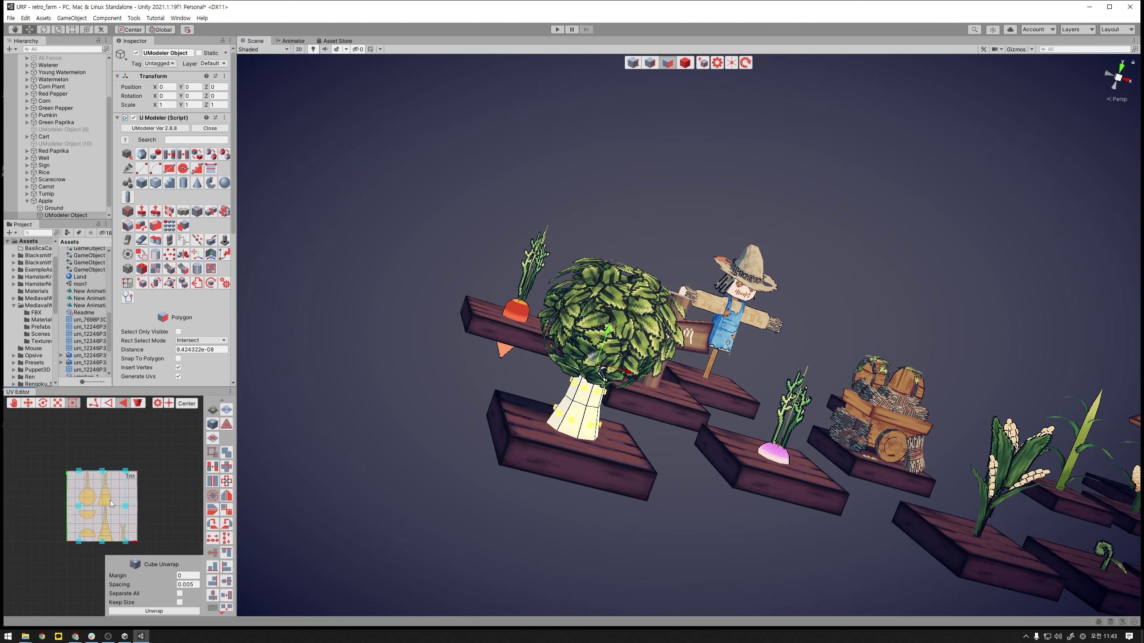
key(r)
drag(92, 522, 158, 506)
key(w)
click(192, 521)
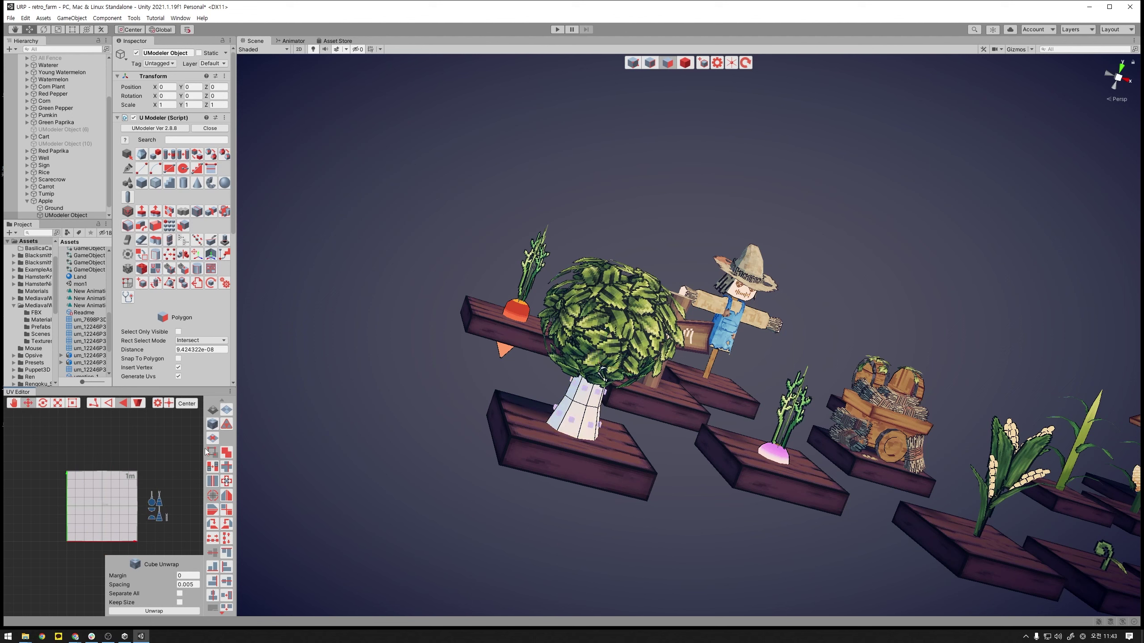
scroll(28, 288, up, 2)
scroll(37, 309, down, 5)
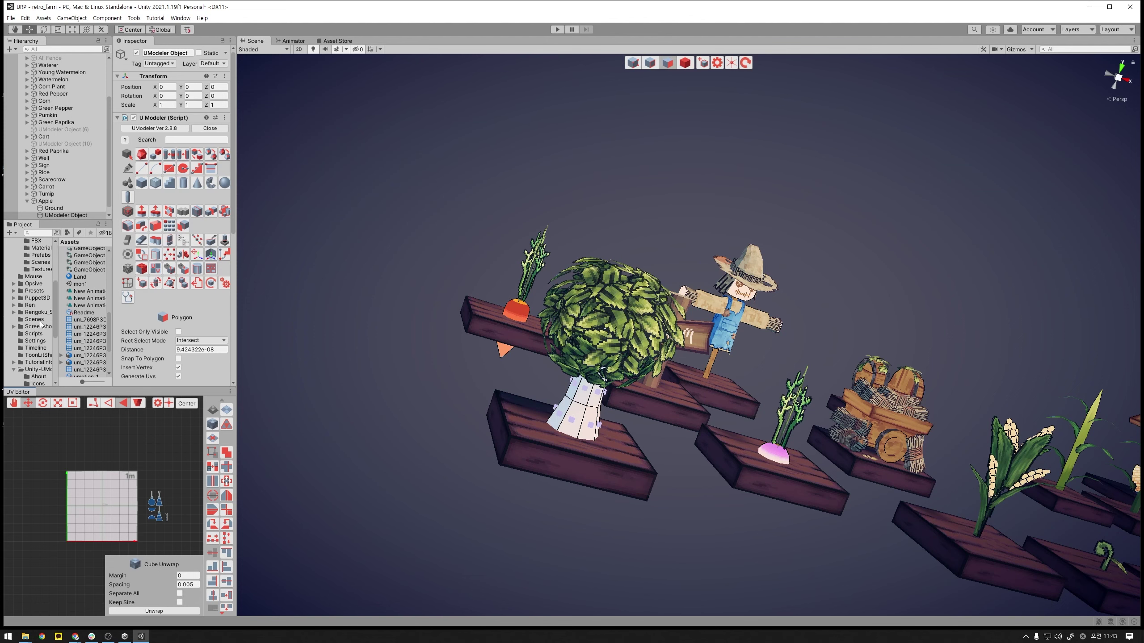
- Apply the Farmtoon material from the Scenes folder to the trunk
click(36, 319)
scroll(456, 400, up, 5)
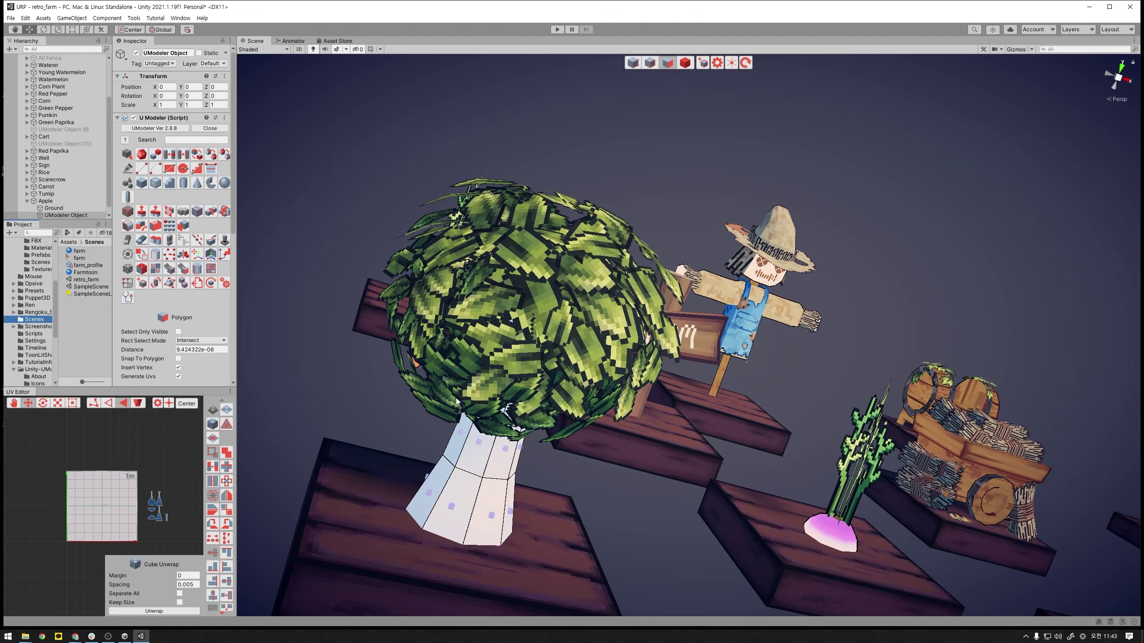
drag(85, 272, 473, 463)
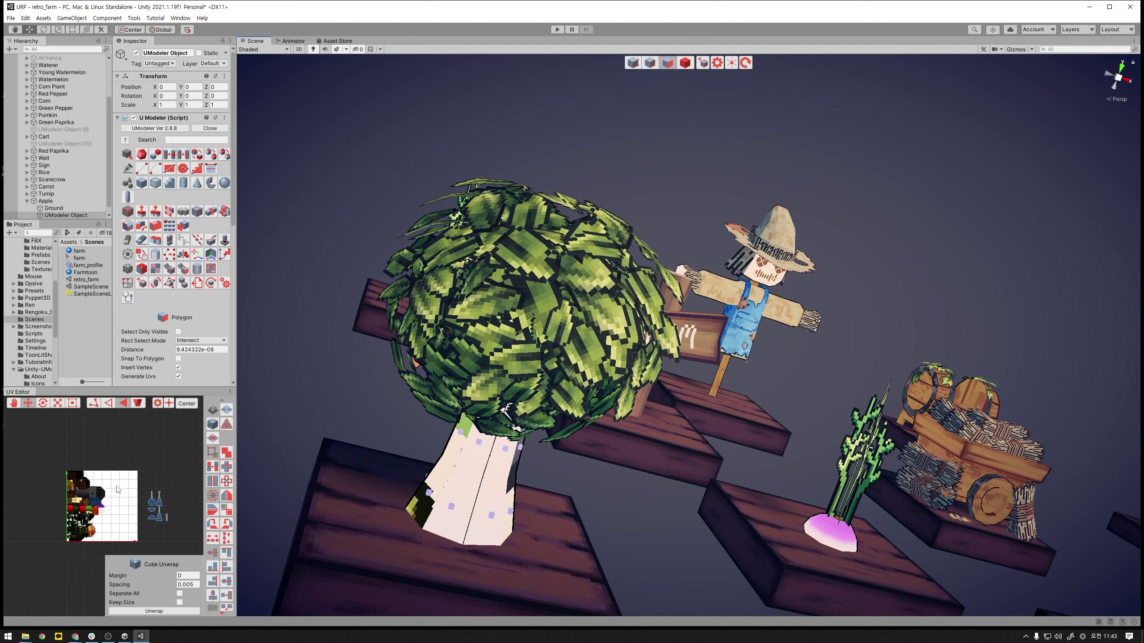
- Shift the trunk UV islands onto the textured atlas grid, then clear the UV selection
middle_drag(118, 490, 127, 460)
scroll(127, 460, up, 2)
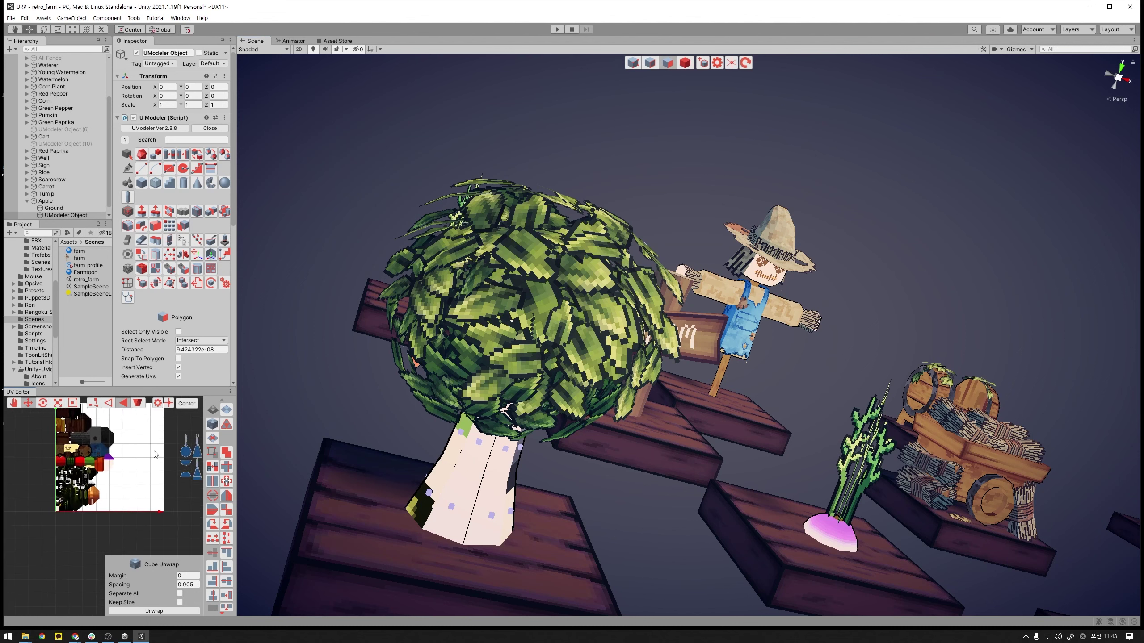
scroll(148, 486, up, 2)
drag(163, 511, 128, 446)
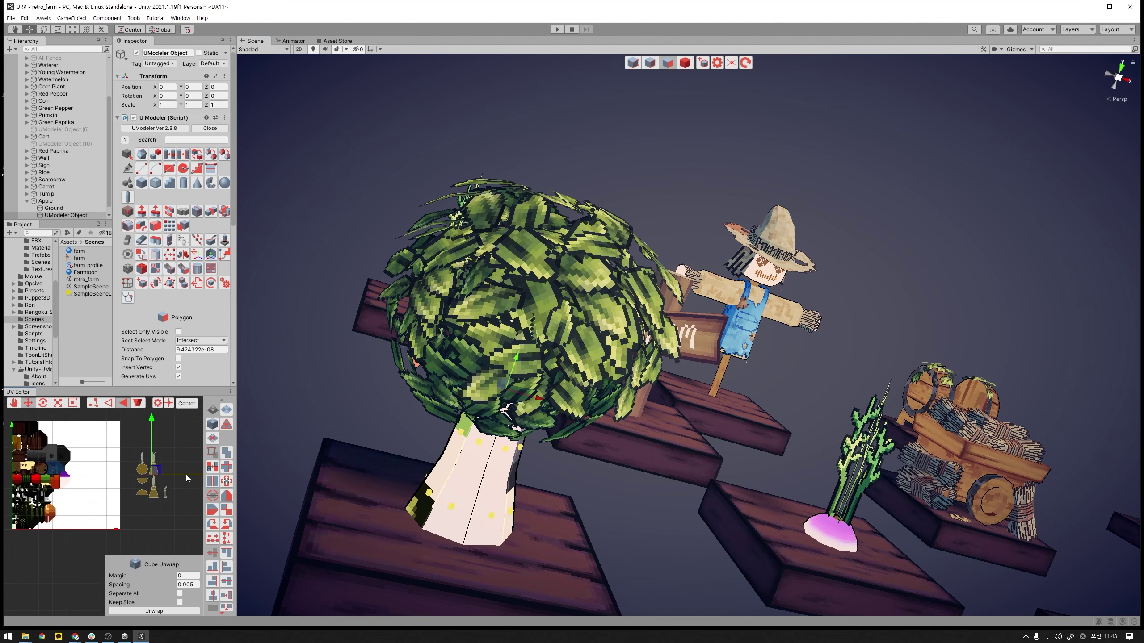
drag(163, 481, 100, 482)
scroll(99, 481, up, 5)
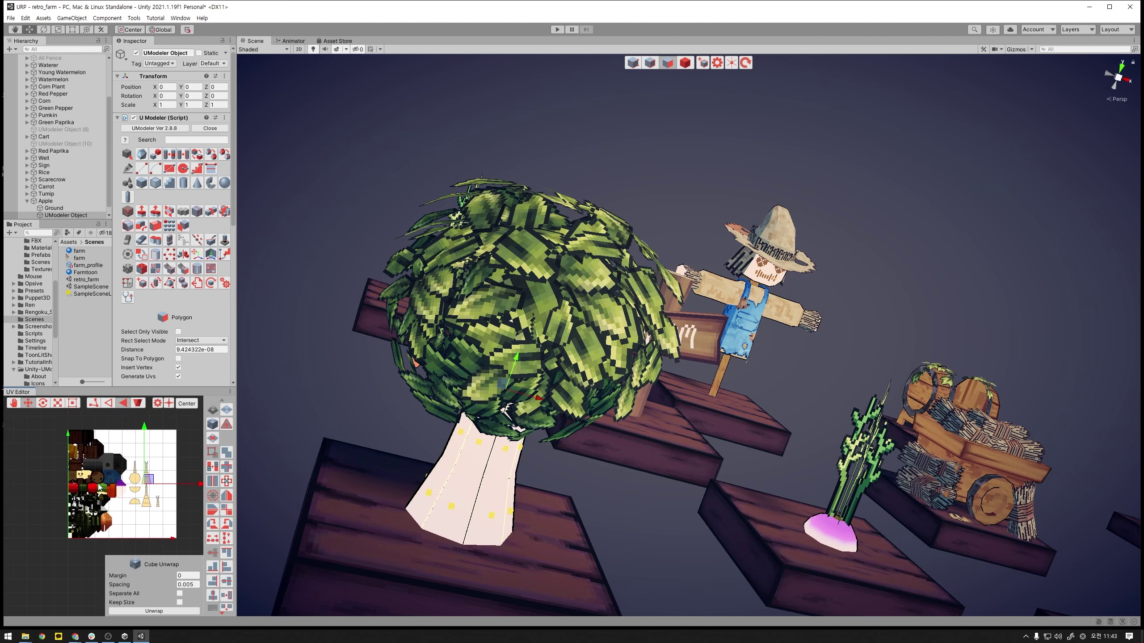
middle_drag(130, 485, 135, 508)
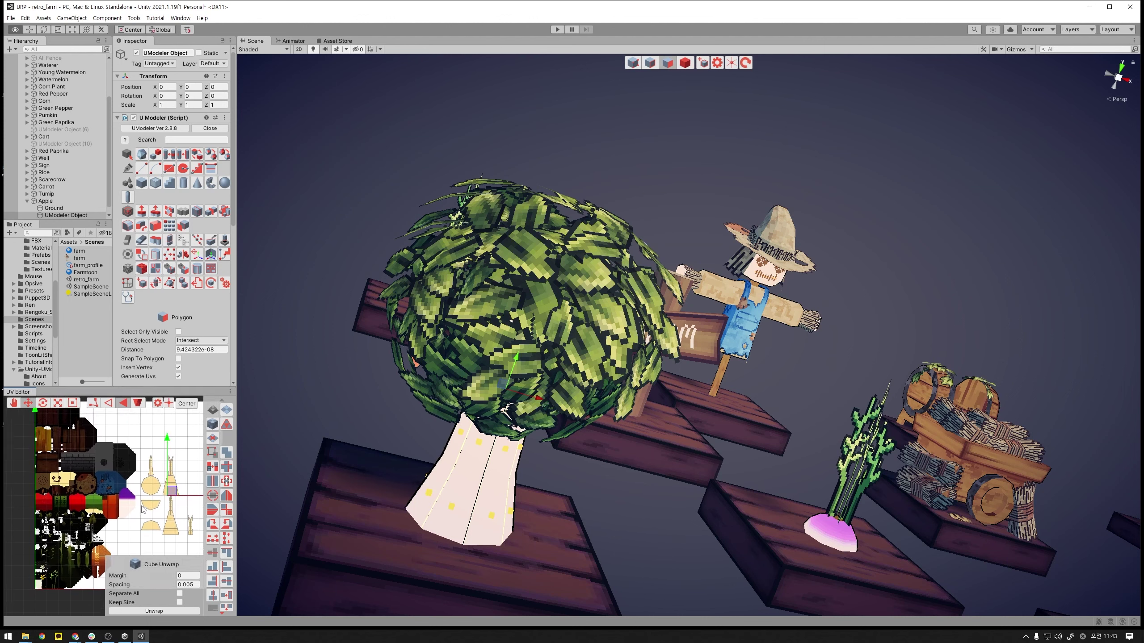
click(181, 470)
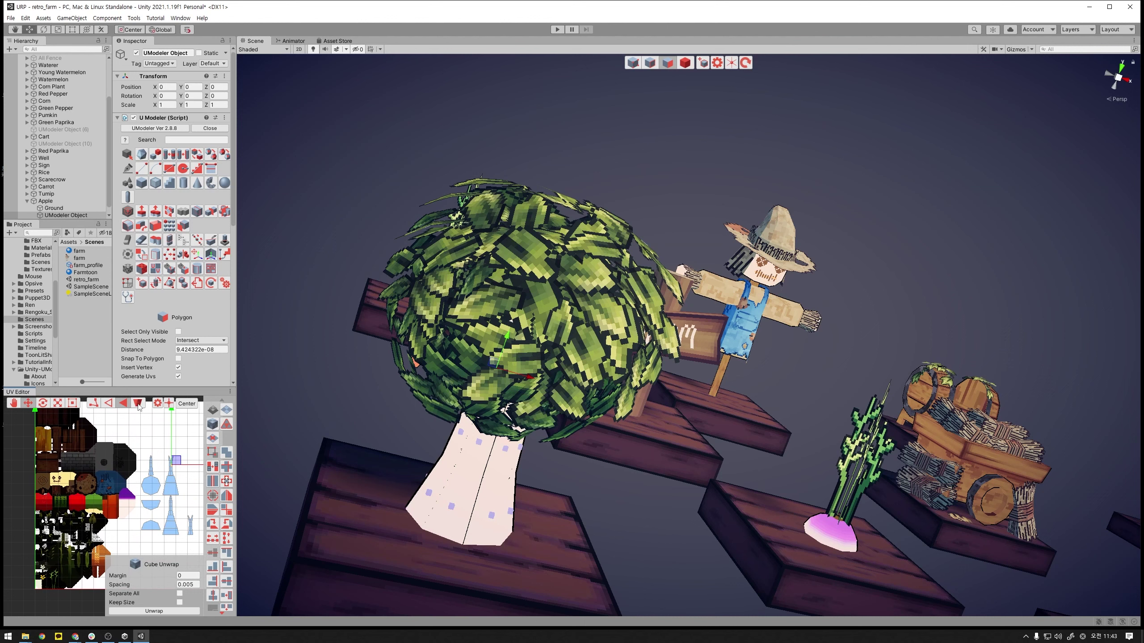
- In island selection mode, select the trunk's thin, side-face and trapezoid UV islands
click(137, 403)
click(153, 473)
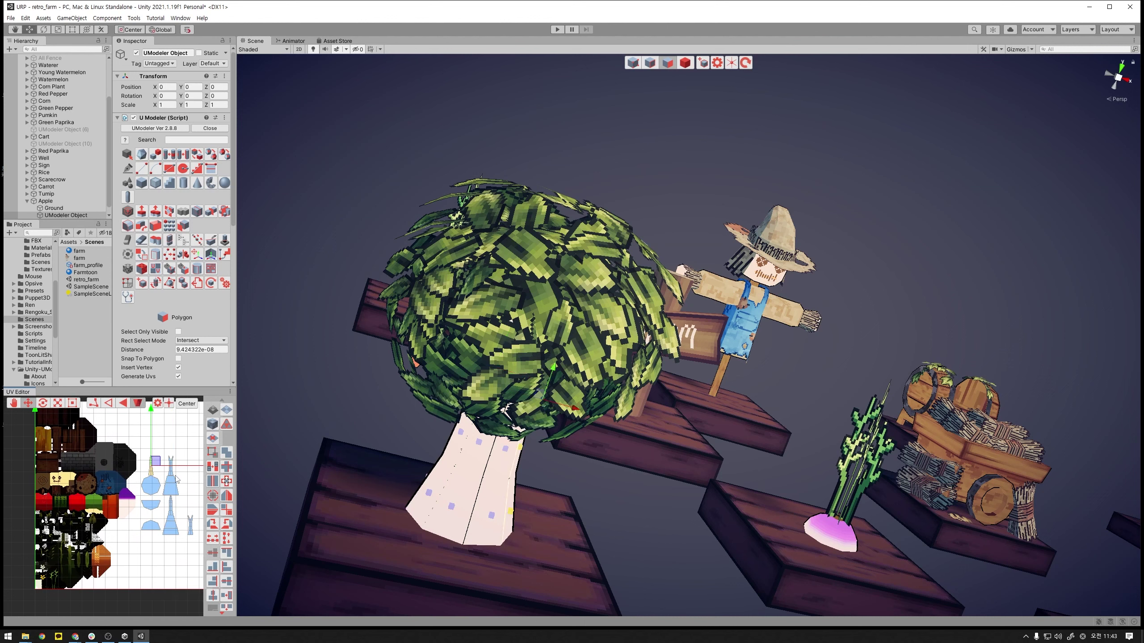
shift+click(173, 479)
click(171, 519)
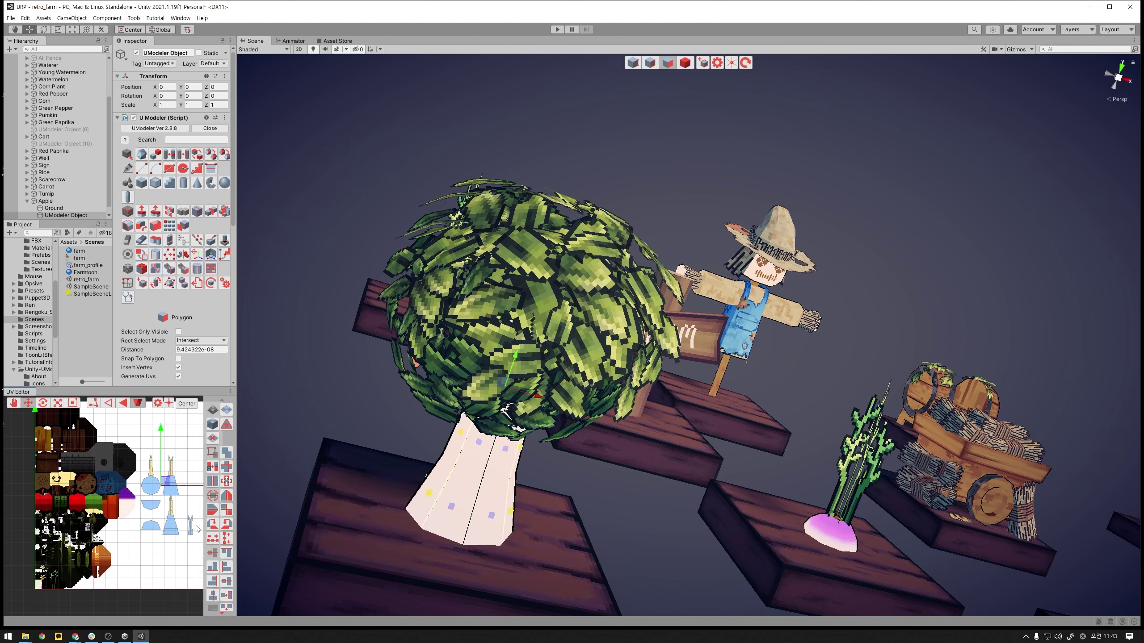
shift+click(171, 471)
scroll(218, 547, down, 5)
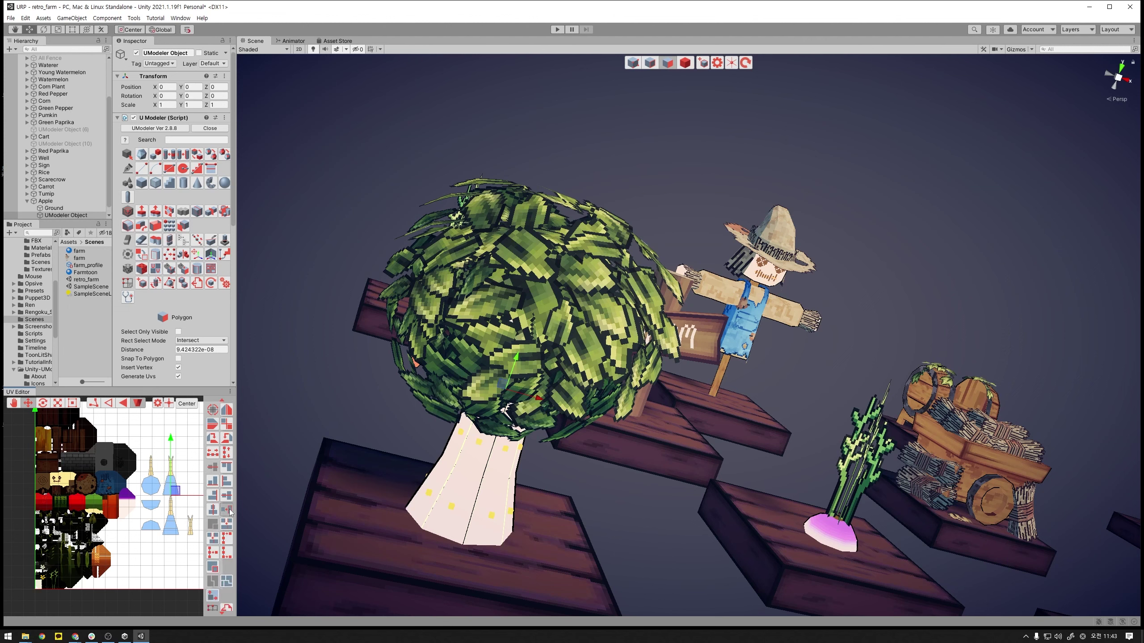
click(177, 496)
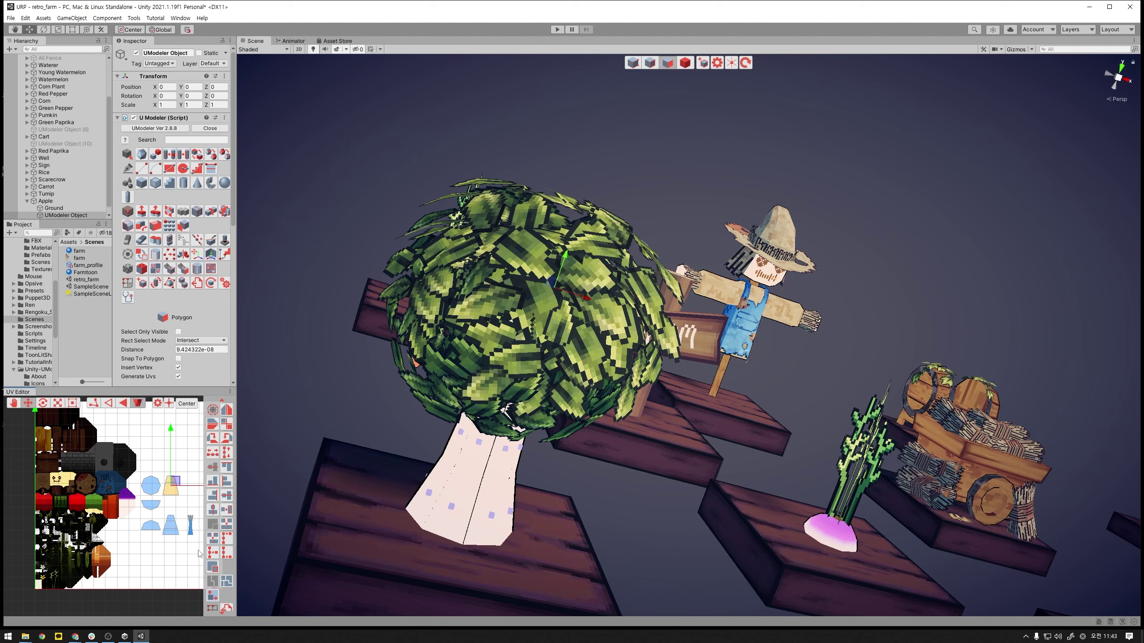
click(195, 526)
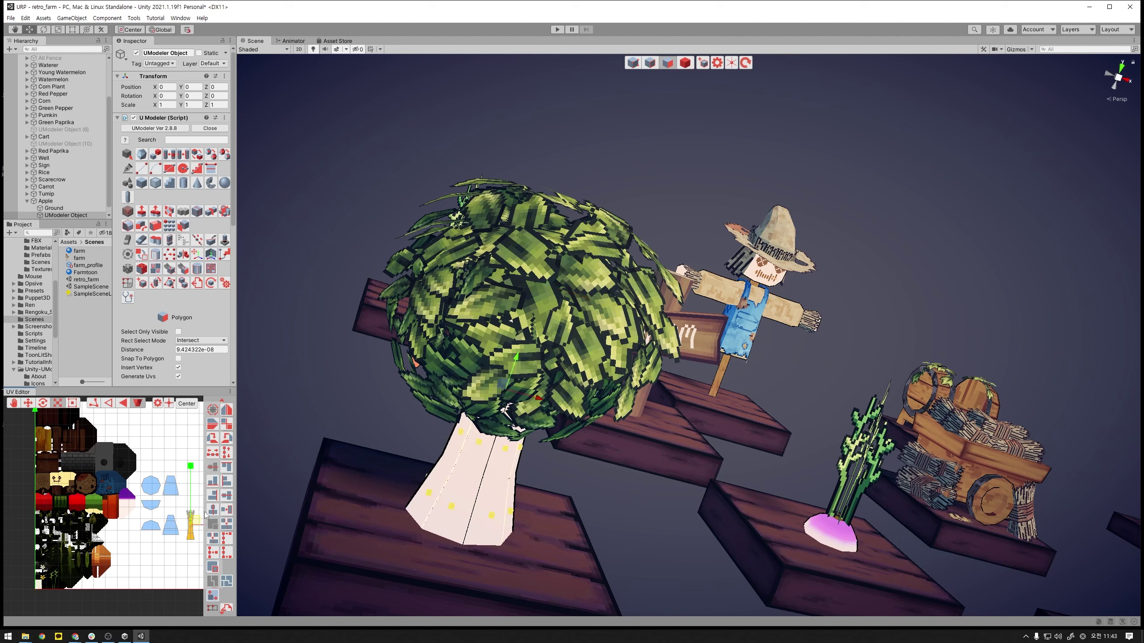
- Rotate the trunk island 90° and place it on the atlas's brown bark region
key(w)
drag(196, 525, 89, 443)
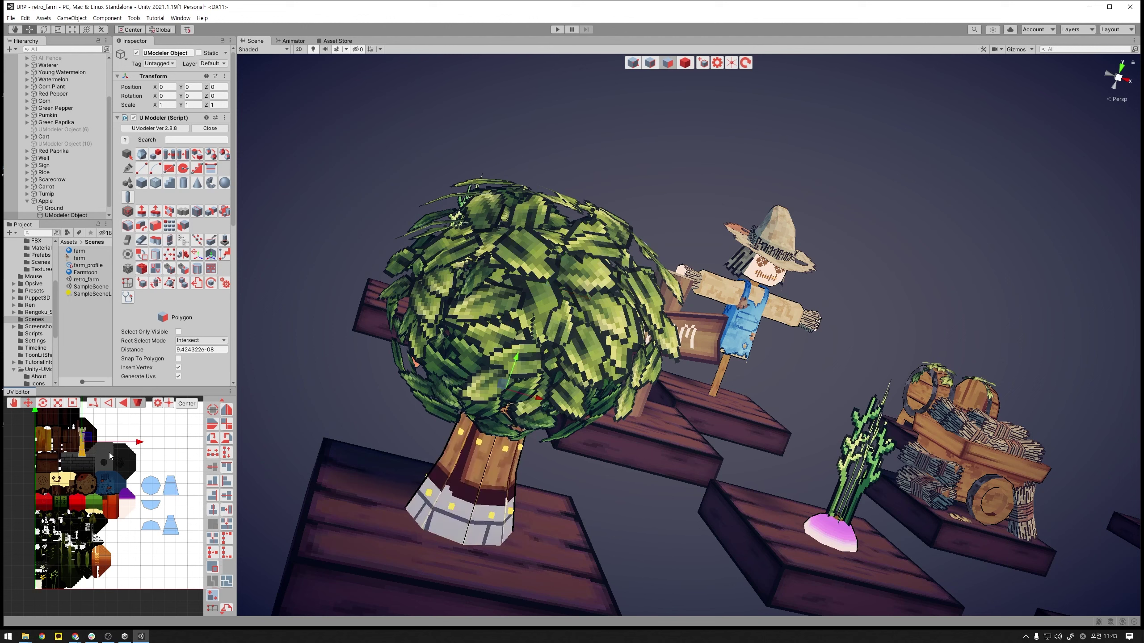
middle_drag(89, 443, 133, 494)
scroll(158, 516, up, 2)
scroll(158, 516, up, 4)
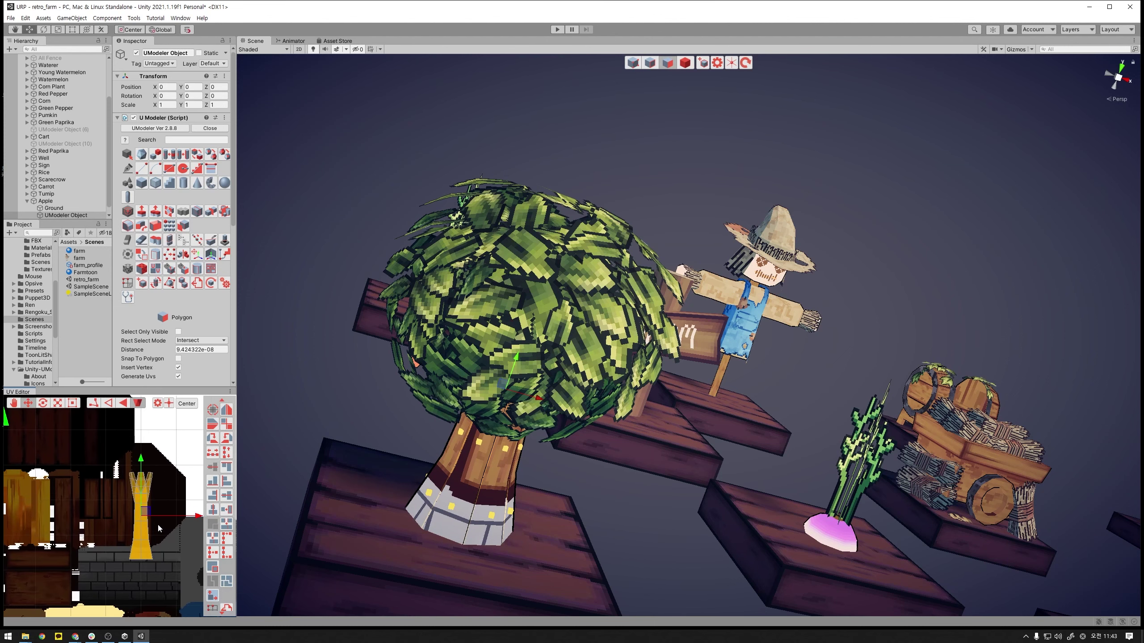
scroll(134, 533, up, 2)
scroll(134, 533, down, 2)
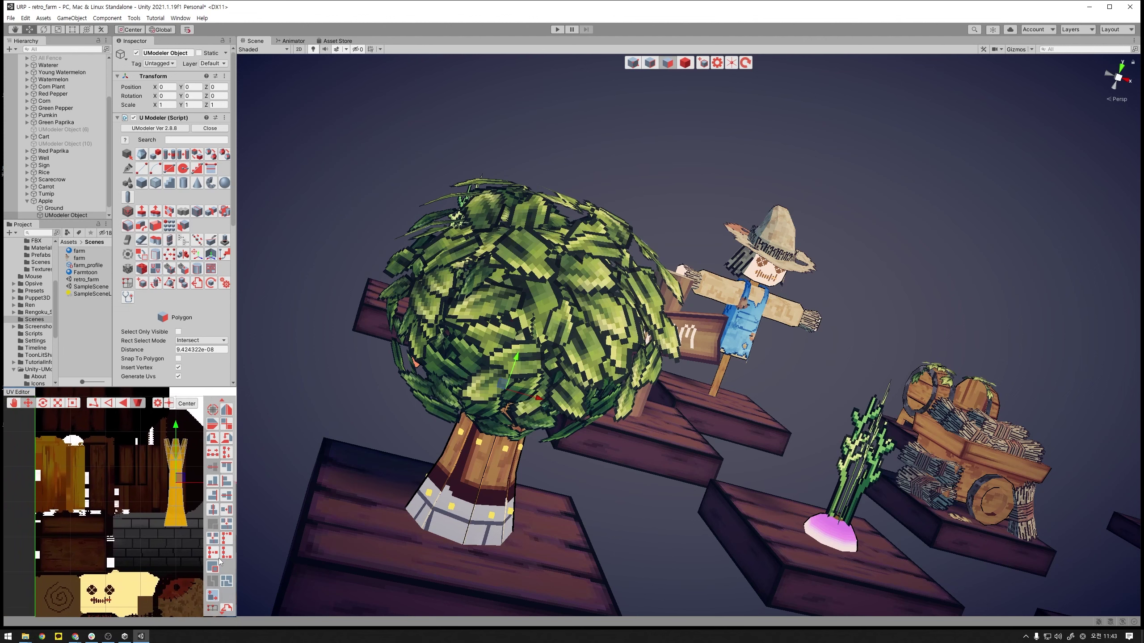
scroll(225, 514, up, 1)
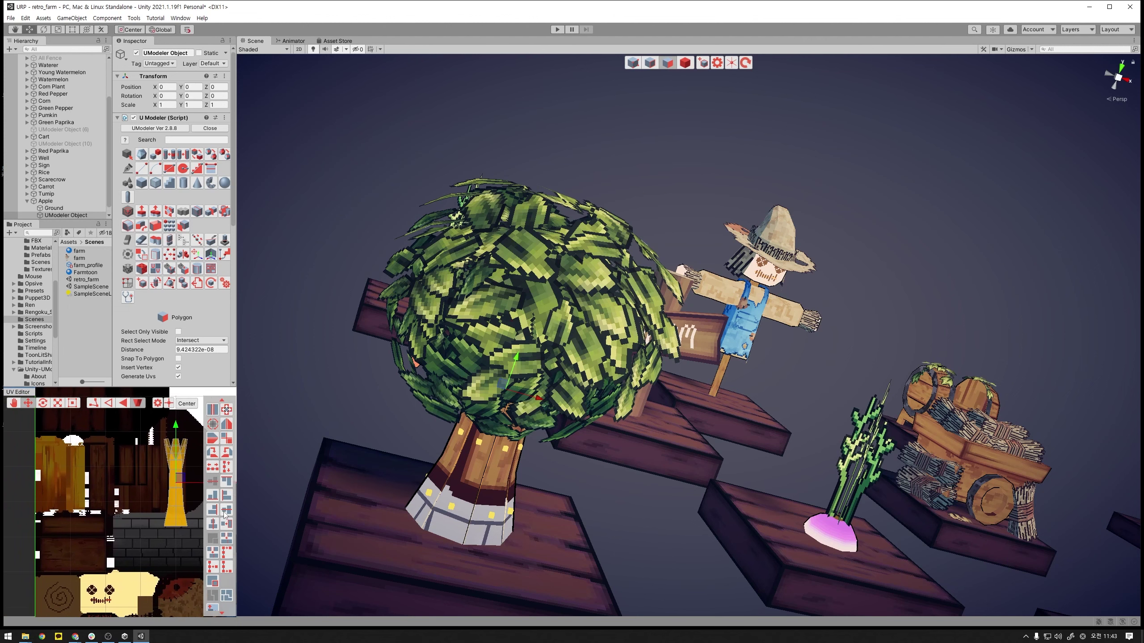
click(225, 454)
drag(198, 485, 112, 561)
key(r)
key(w)
key(r)
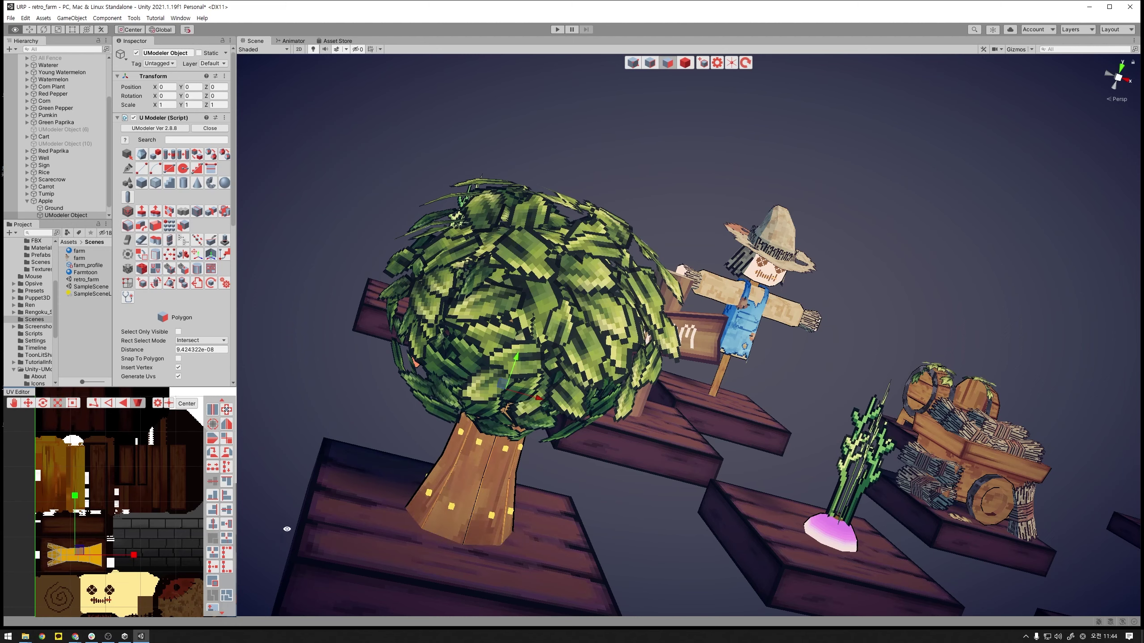
- Box-select the trunk's bark UV island and narrow it horizontally with the Scale tool
mouse_move(324, 496)
alt+mouse_down()
mouse_move(763, 454)
mouse_move(759, 483)
mouse_move(779, 487)
alt+mouse_up()
key(e)
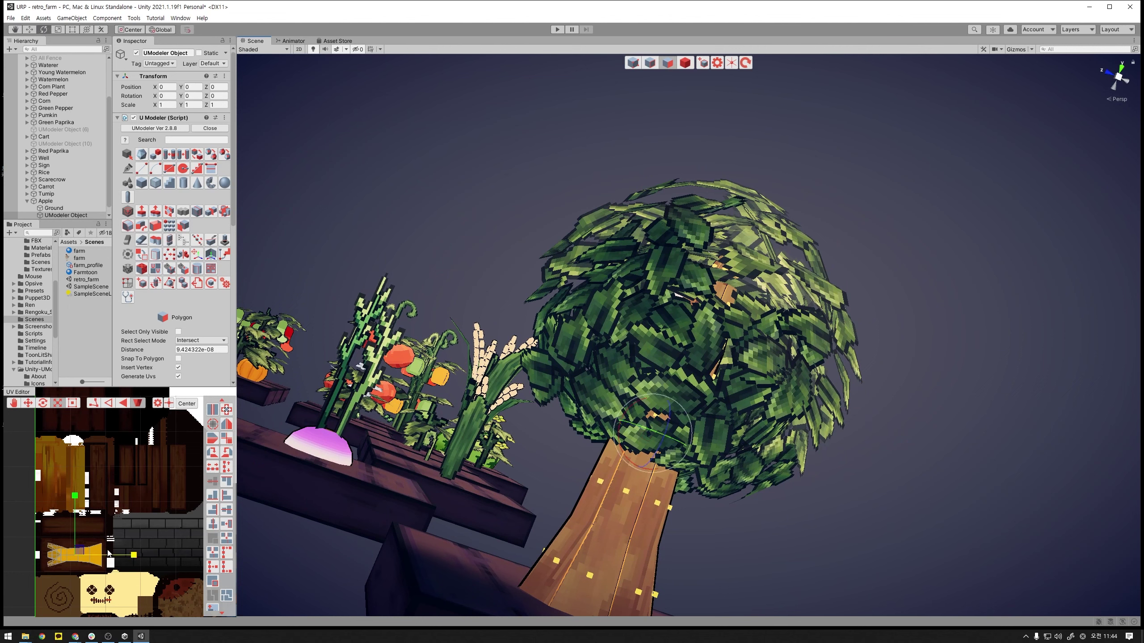
key(w)
drag(119, 559, 40, 526)
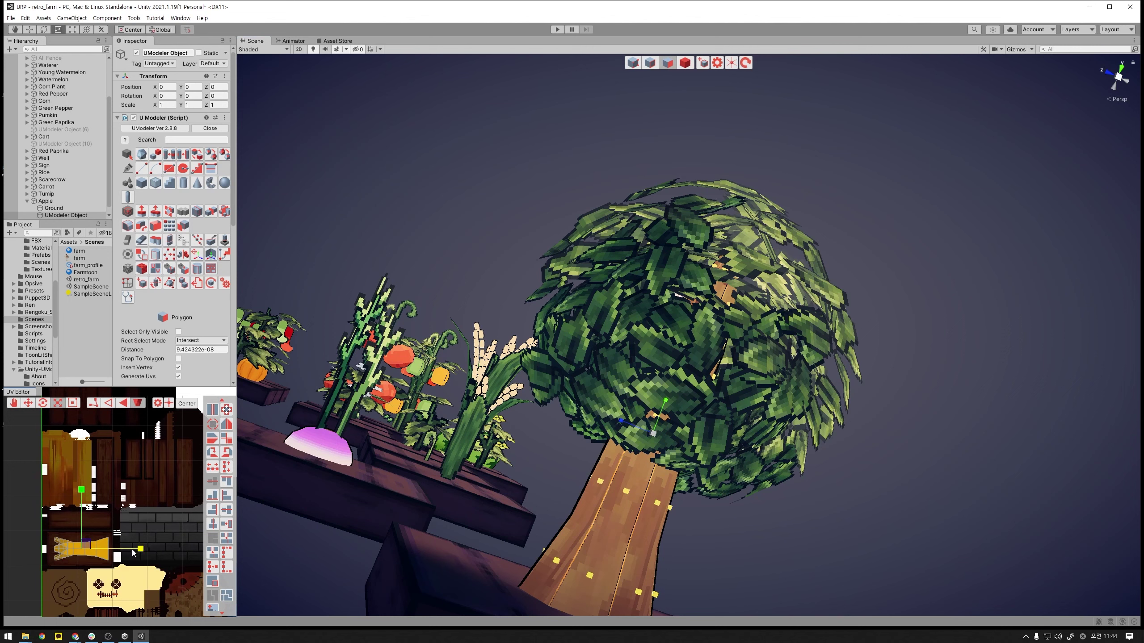
drag(133, 553, 133, 553)
drag(83, 521, 83, 524)
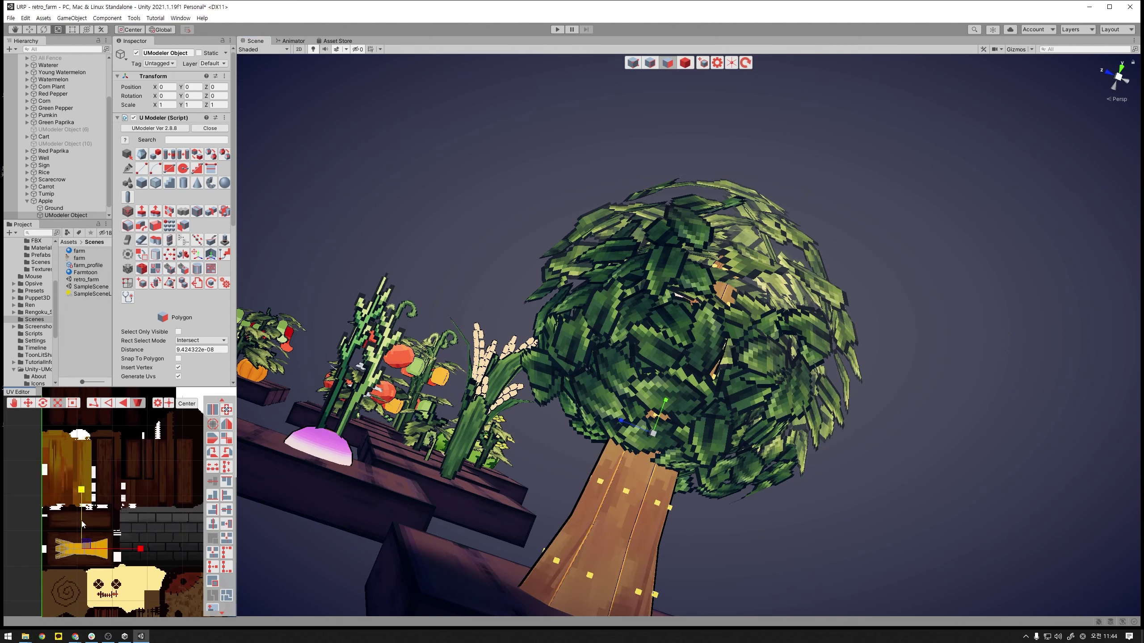
key(w)
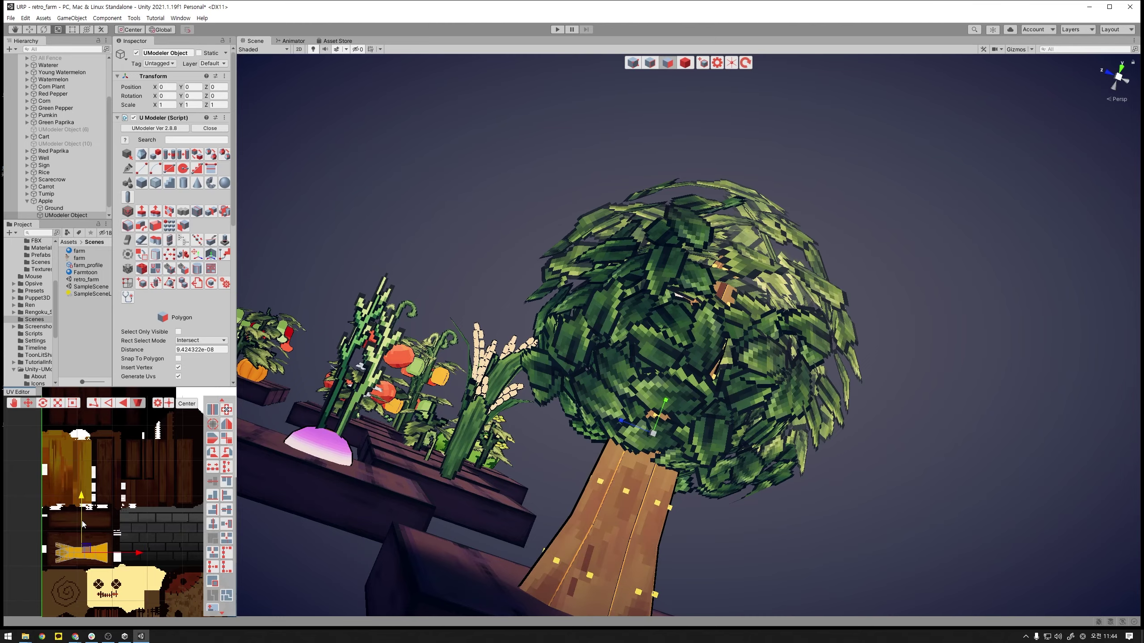
- Orbit the Scene view to check the brown trunk and the row of farm plots
alt+drag(563, 518, 419, 514)
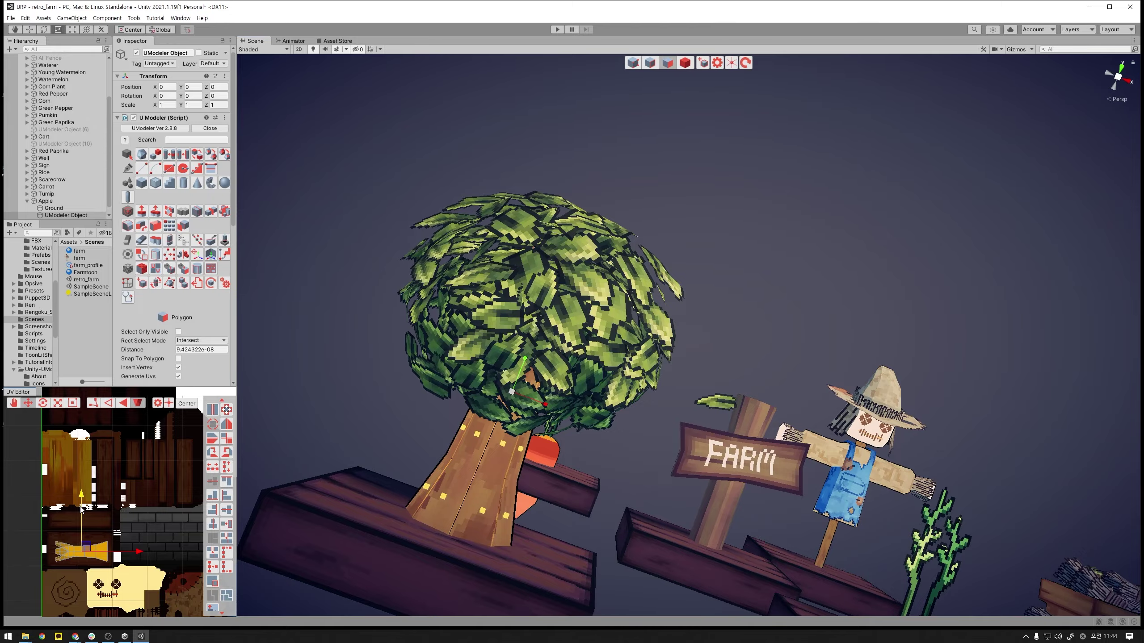
mouse_move(676, 478)
alt+mouse_down()
mouse_move(837, 479)
mouse_move(622, 466)
alt+mouse_up()
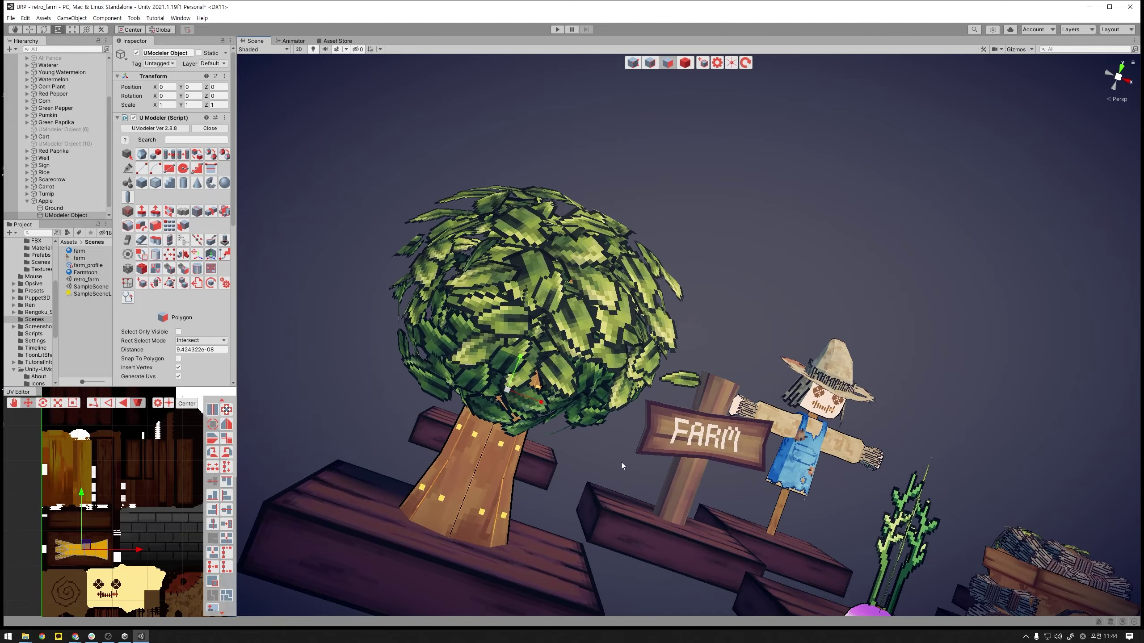
scroll(617, 467, down, 5)
mouse_move(617, 467)
alt+mouse_down()
mouse_move(606, 534)
mouse_move(646, 534)
alt+mouse_up()
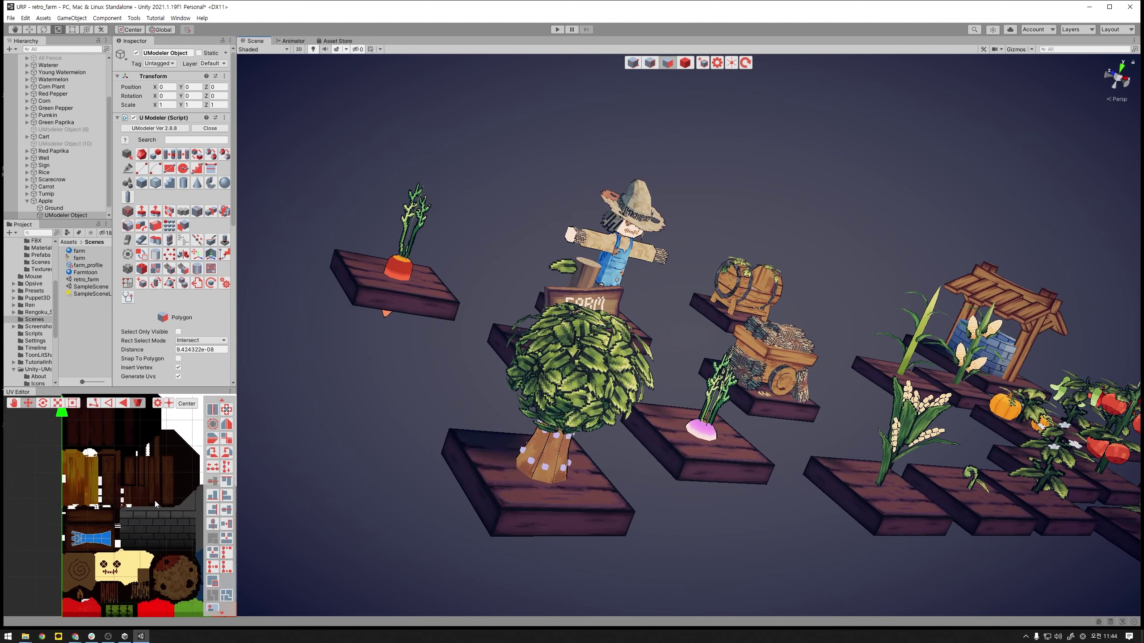
- Move the trapezoid UV island upward and stack the hexagon island onto it
scroll(155, 504, down, 5)
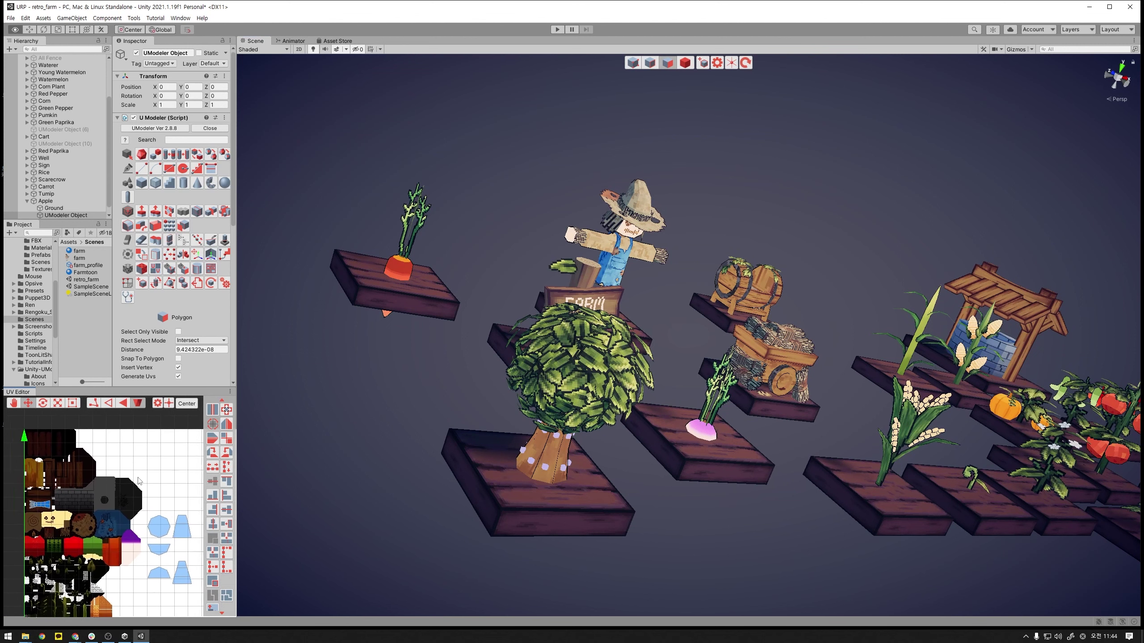
middle_drag(139, 482, 170, 512)
click(179, 564)
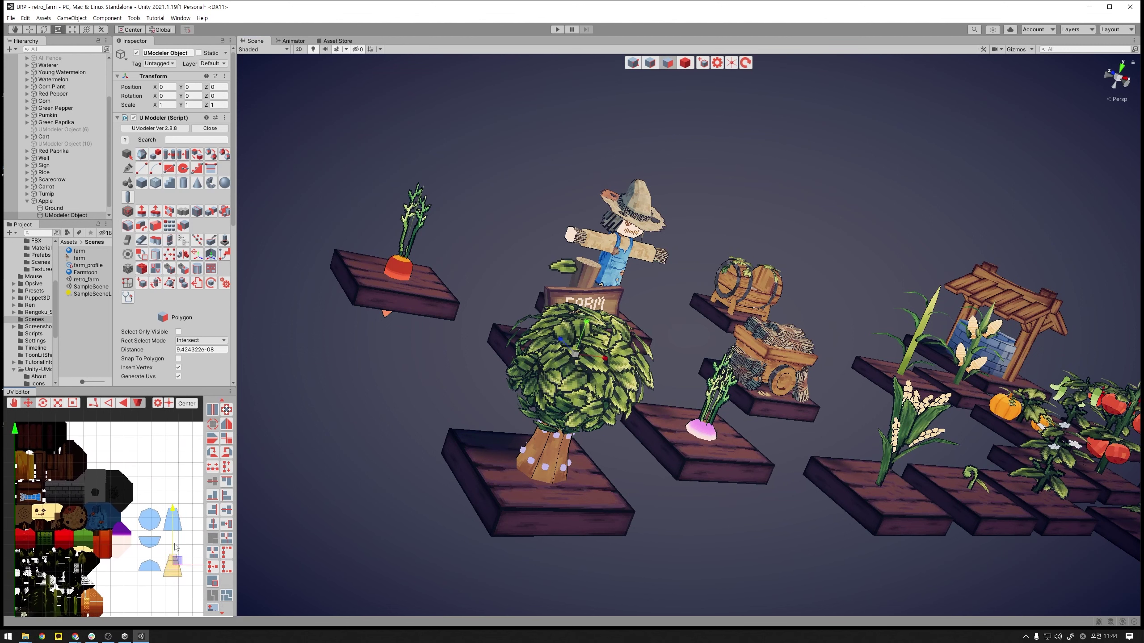
drag(175, 544, 175, 515)
click(160, 515)
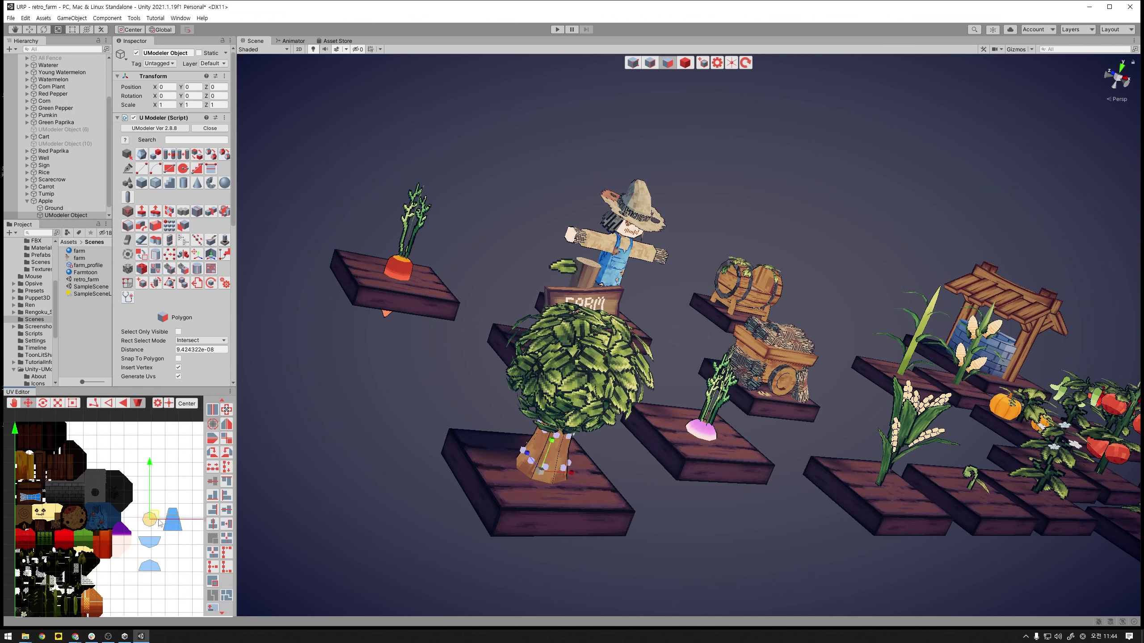
mouse_move(160, 515)
mouse_down()
mouse_move(181, 523)
mouse_move(158, 545)
mouse_up()
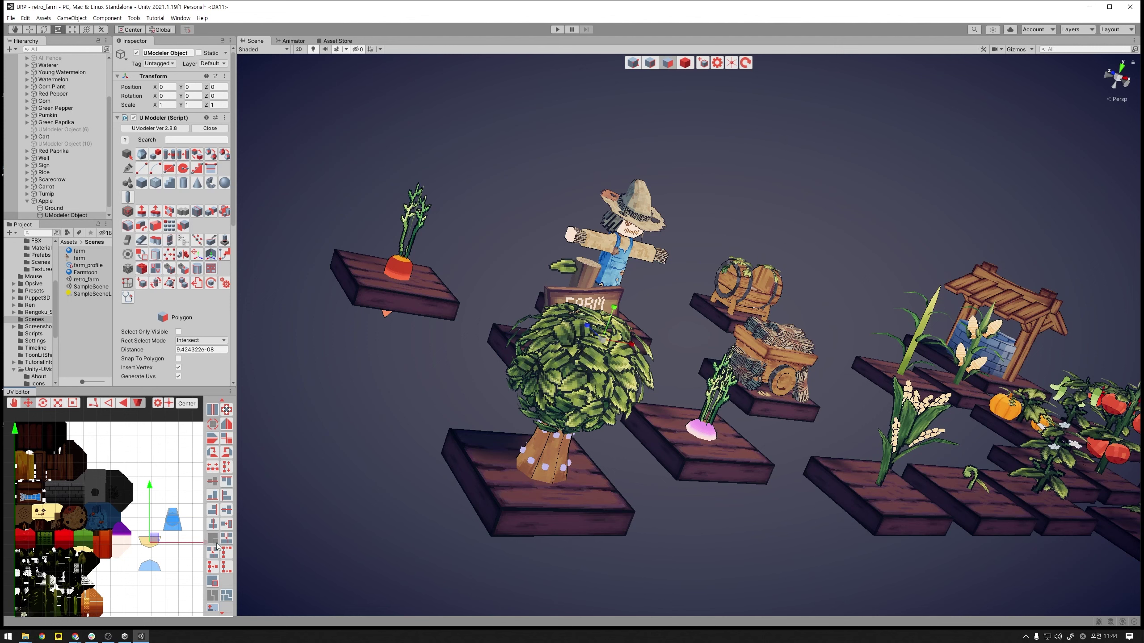
scroll(218, 571, down, 2)
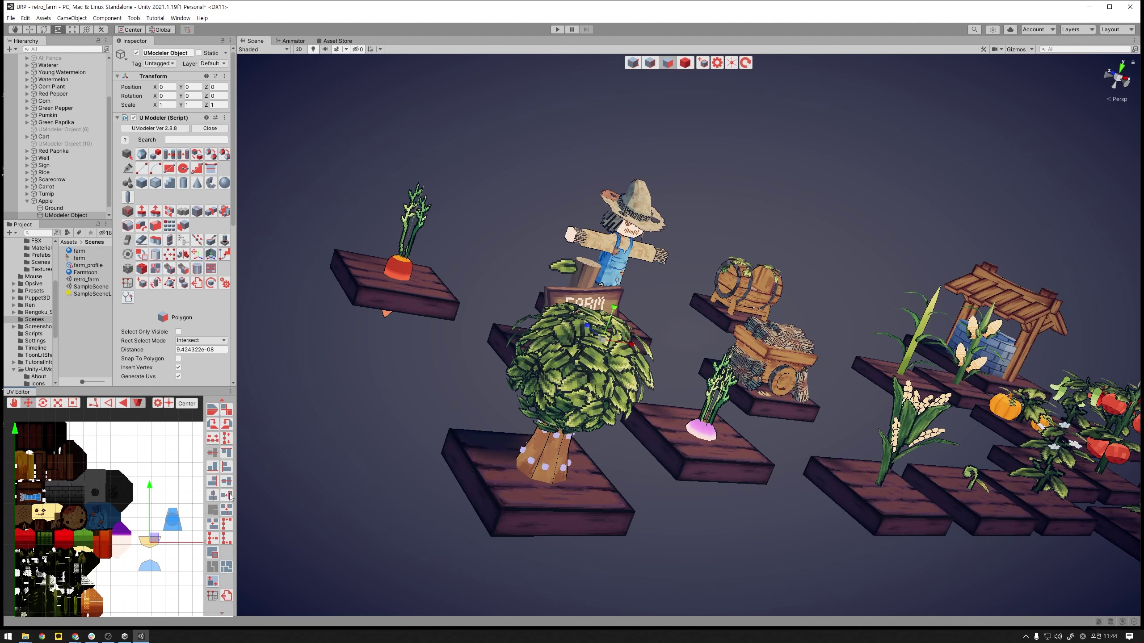
scroll(223, 526, up, 3)
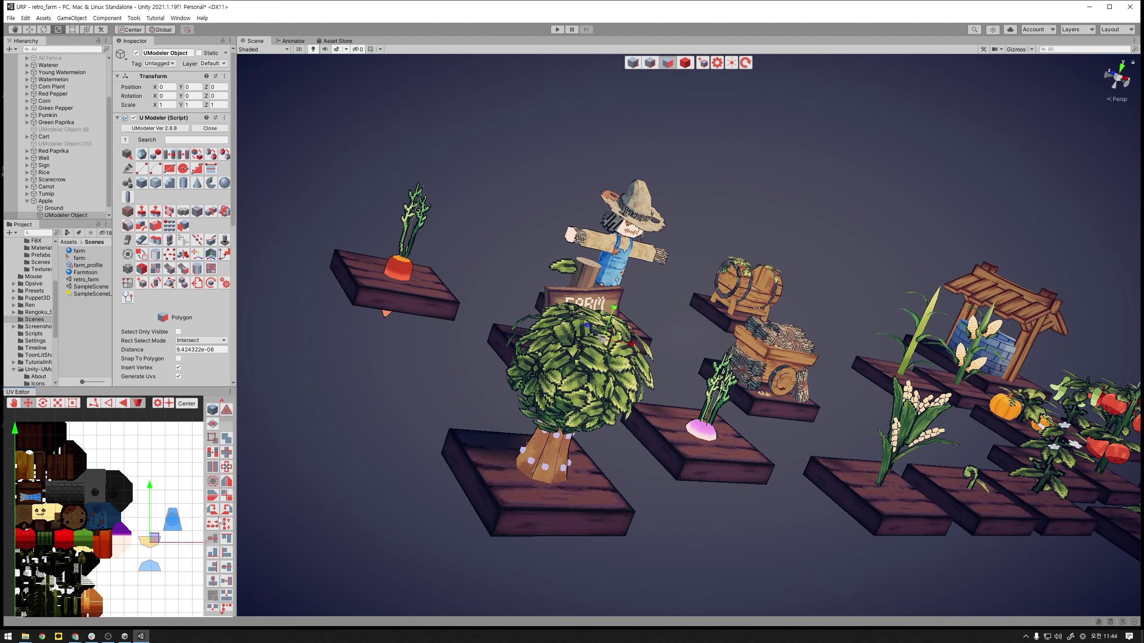
scroll(178, 554, down, 1)
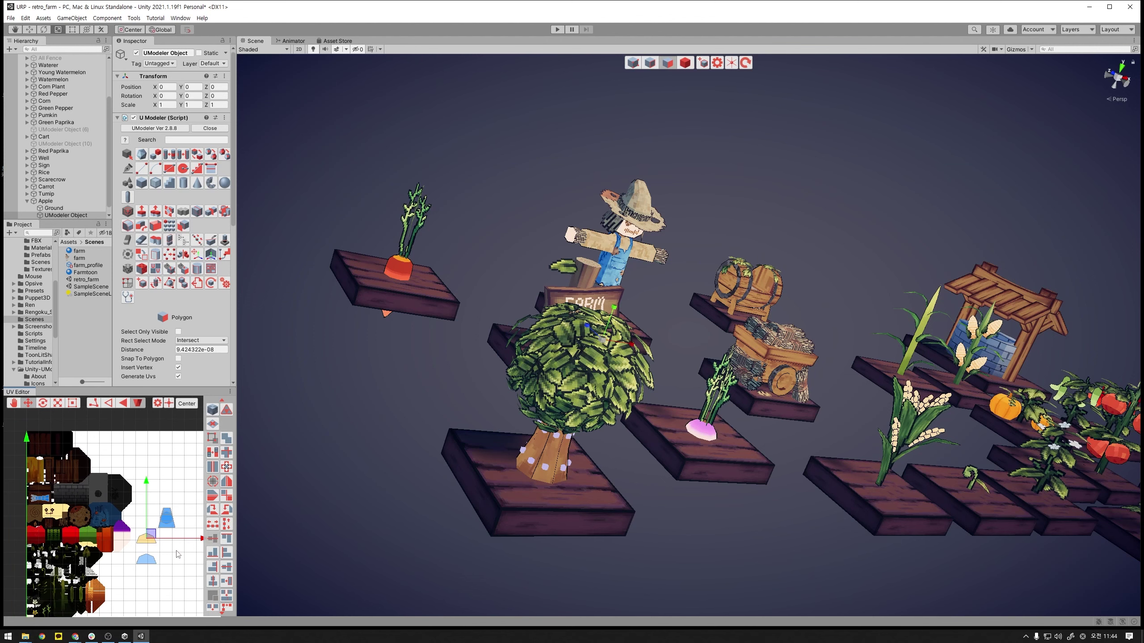
- Box-select the bottom UV island, try scaling it, then deselect it
click(169, 570)
scroll(221, 565, down, 3)
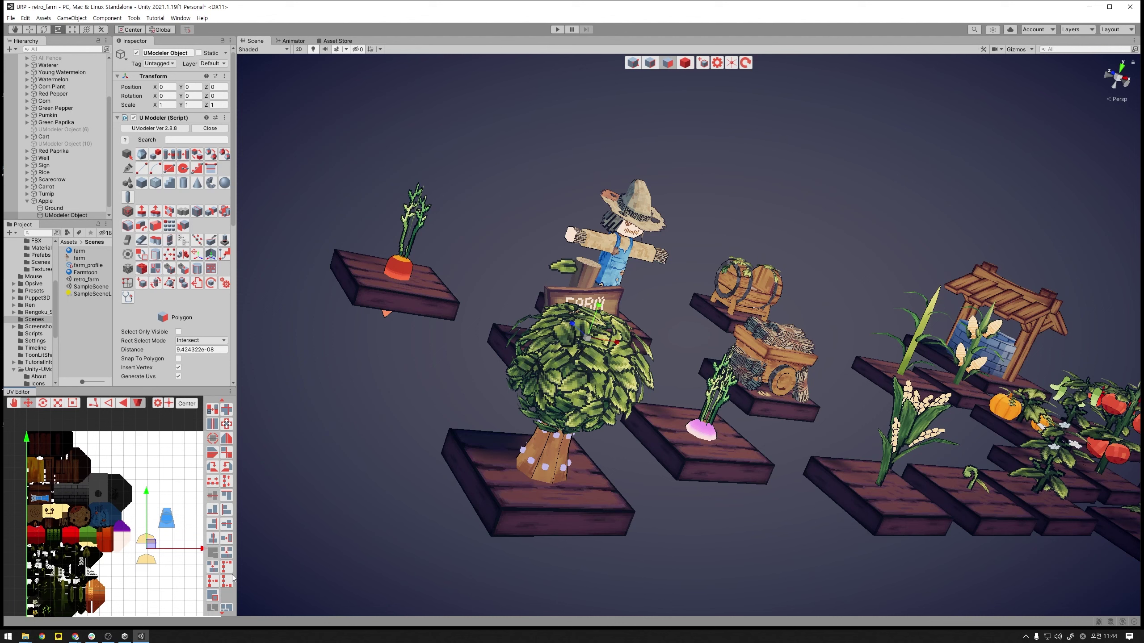
scroll(228, 563, down, 3)
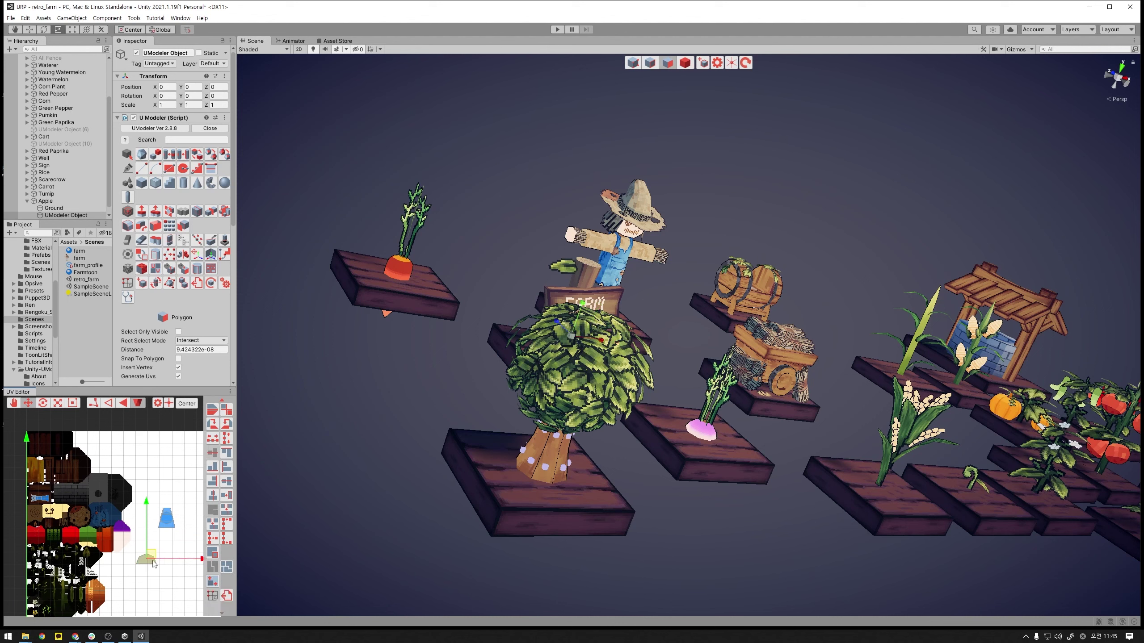
mouse_move(161, 578)
mouse_down()
mouse_move(142, 555)
mouse_move(152, 557)
mouse_up()
key(r)
key(w)
click(167, 559)
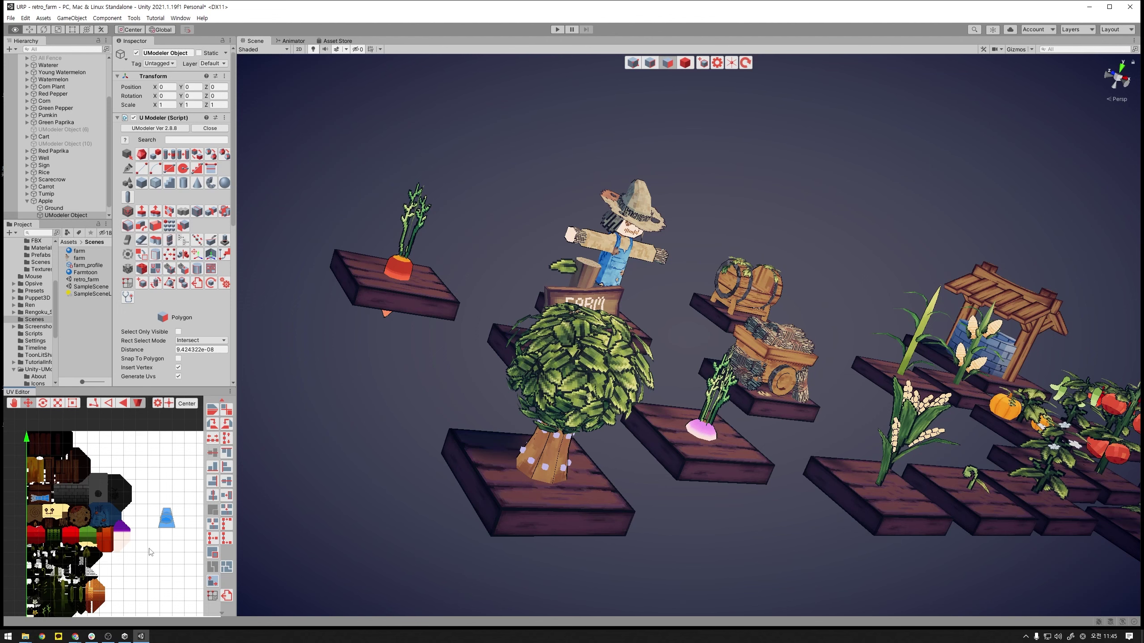
- Move the trunk's UV island onto the bark texture of the atlas
middle_drag(167, 549, 183, 560)
click(183, 531)
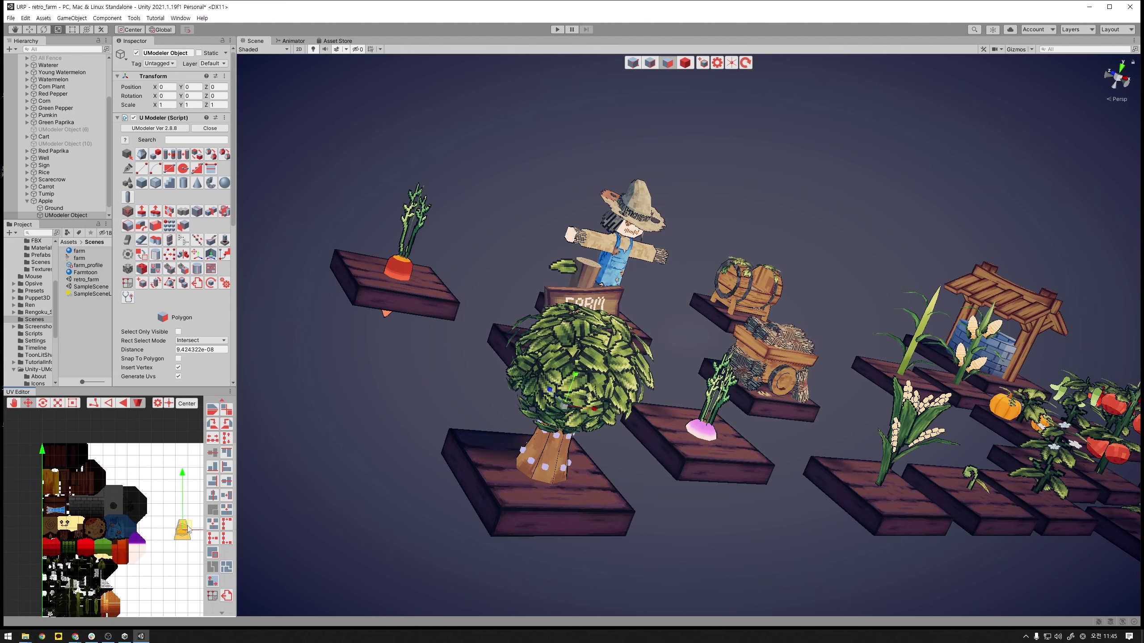
drag(182, 531, 72, 513)
middle_drag(147, 501, 214, 512)
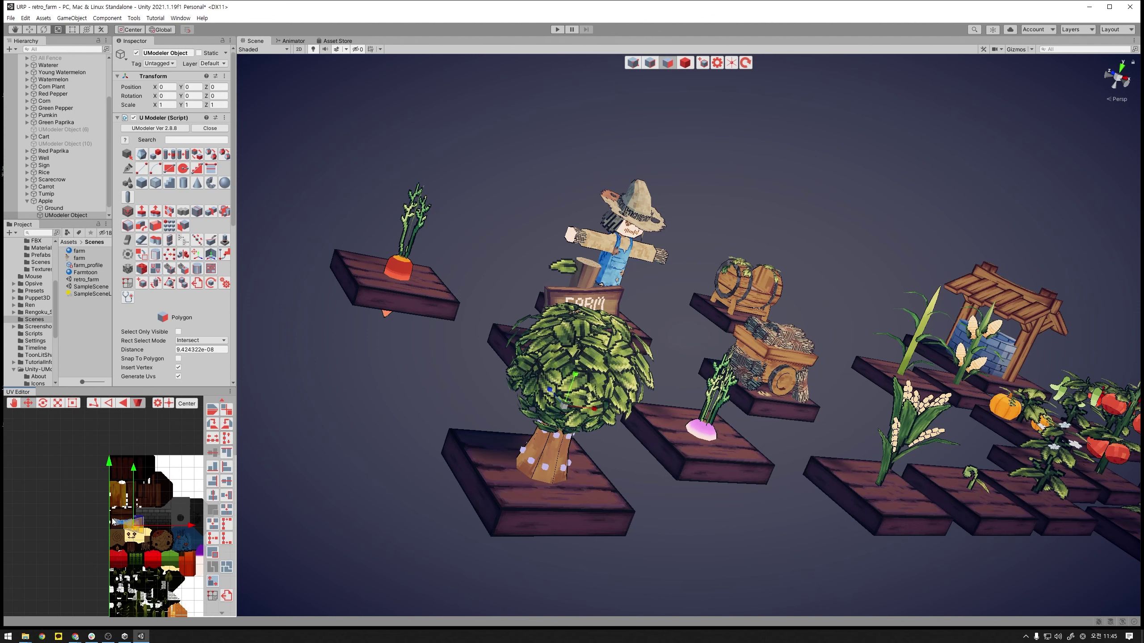
scroll(152, 534, up, 2)
scroll(152, 534, up, 1)
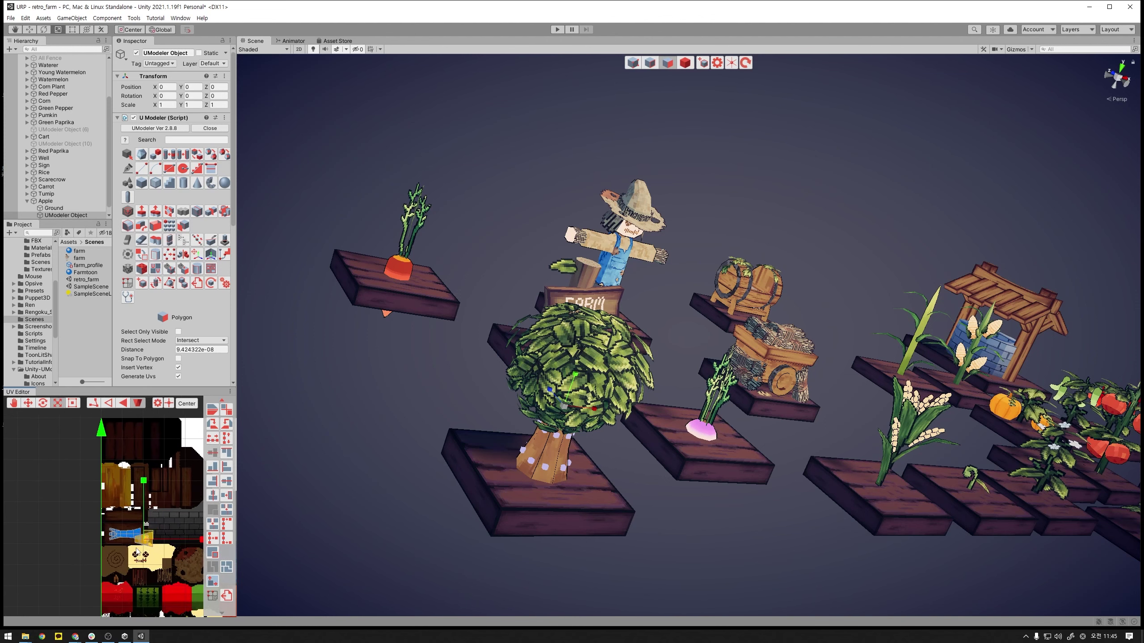
key(w)
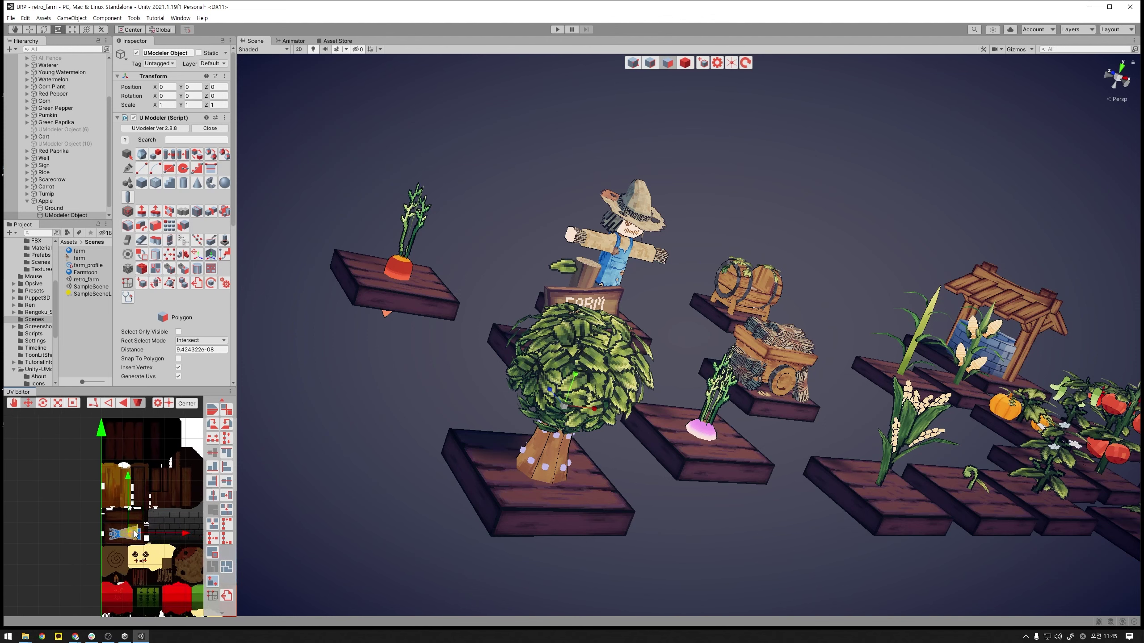
- Switch to whole-object mode and orbit the scene to view the tree
mouse_move(439, 581)
alt+mouse_down()
mouse_move(478, 478)
mouse_move(689, 514)
alt+mouse_up()
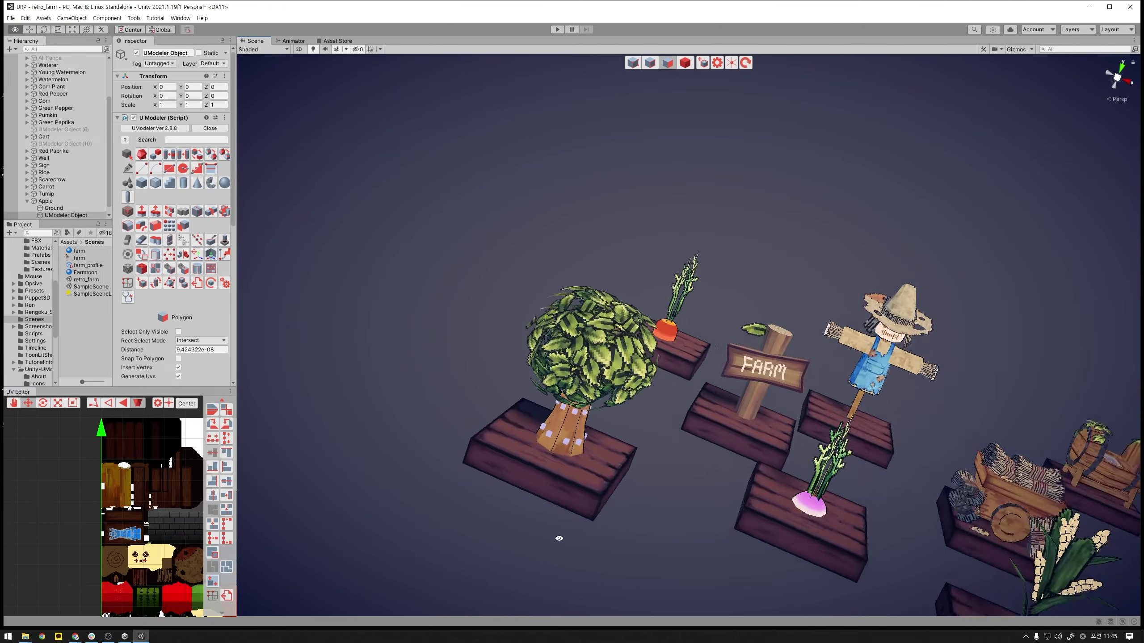
click(685, 63)
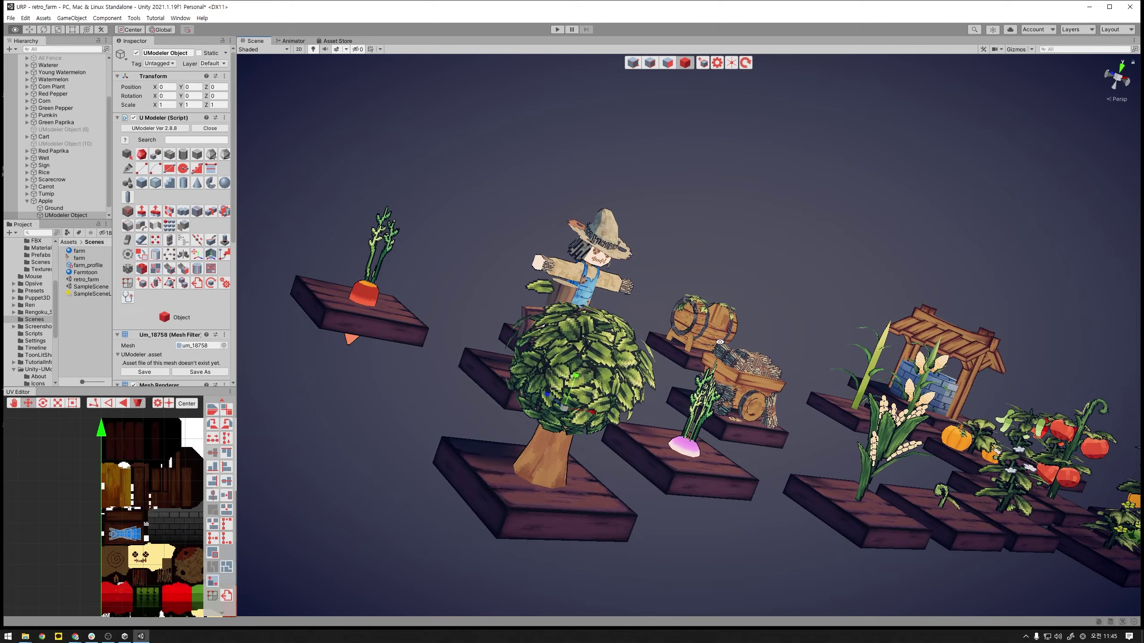
mouse_move(689, 76)
alt+mouse_down()
mouse_move(686, 492)
mouse_move(957, 415)
alt+mouse_up()
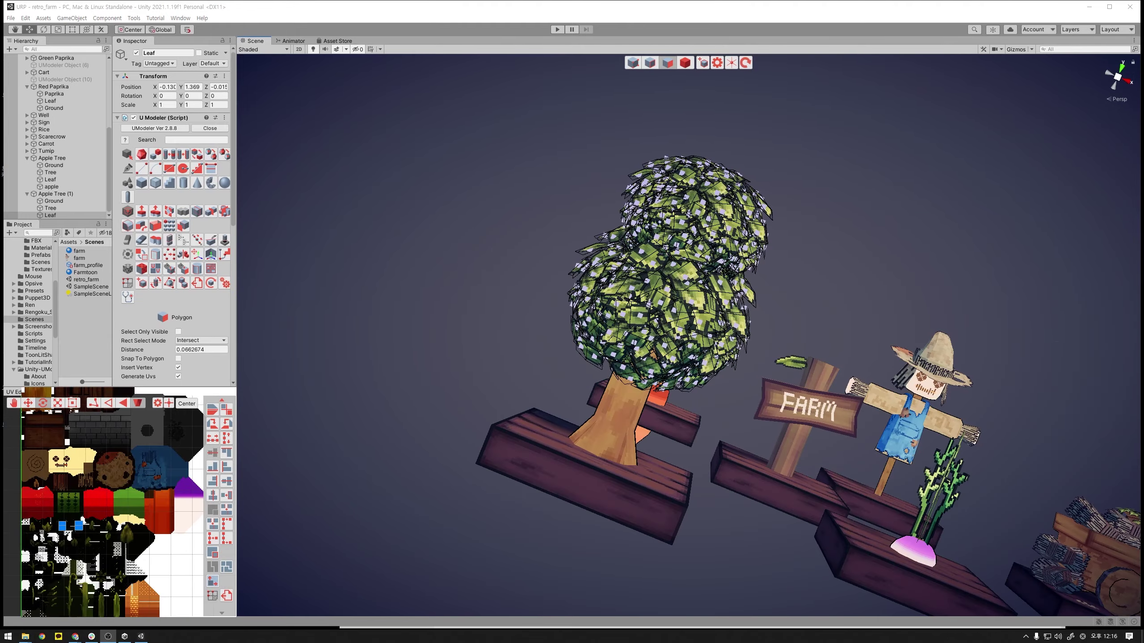
- Select a single leaf face on the apple crown and move it to reshape the crown
alt+drag(702, 342, 655, 317)
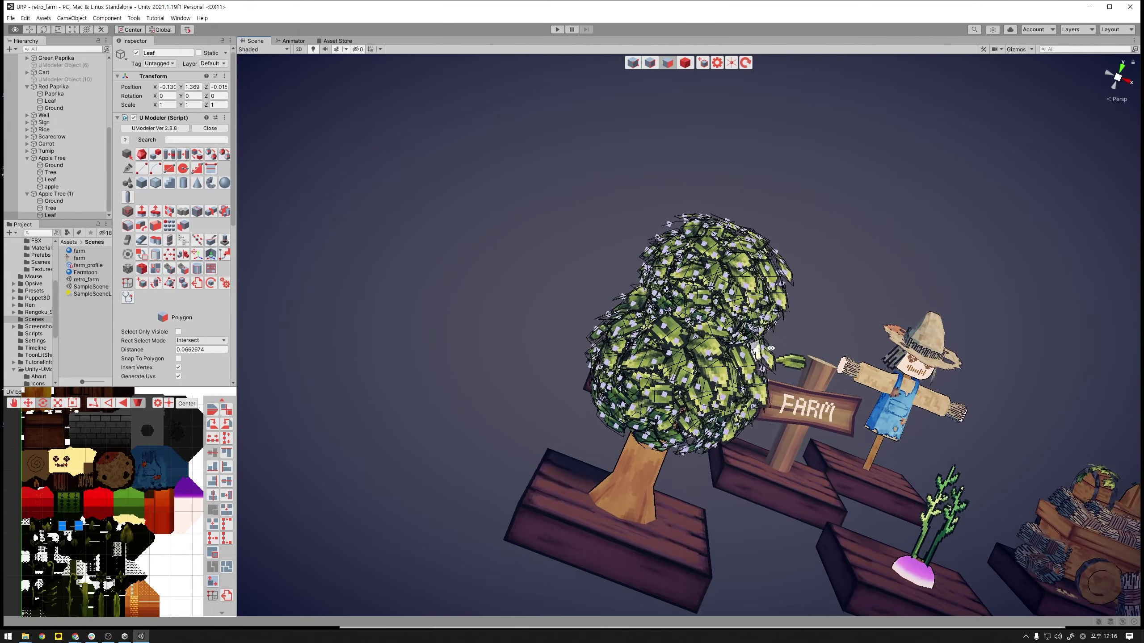
click(655, 317)
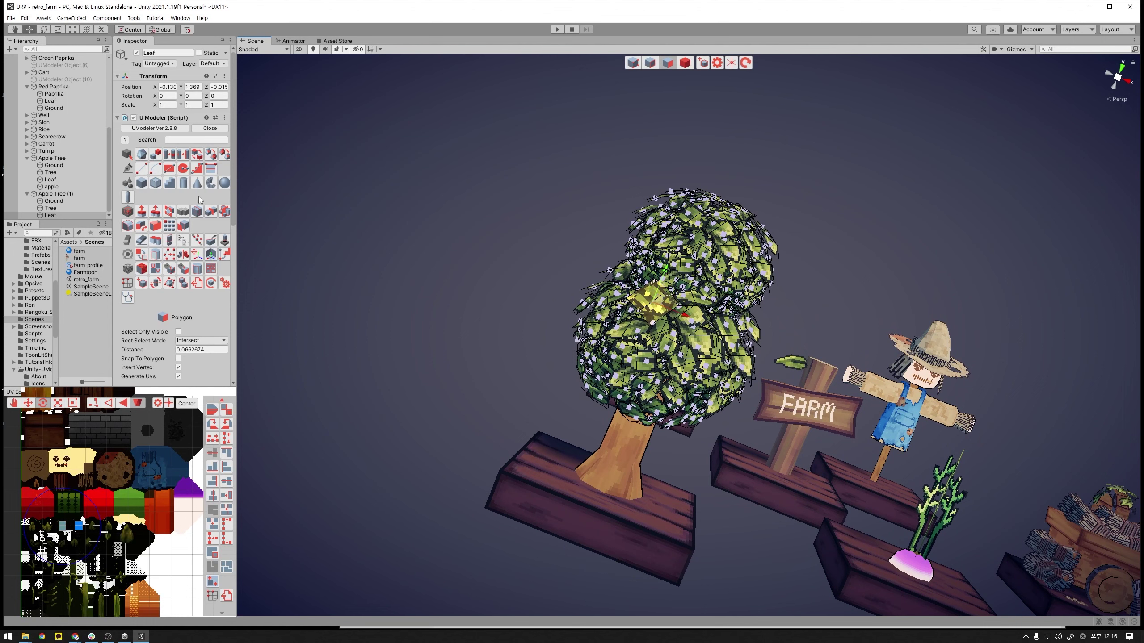
click(667, 318)
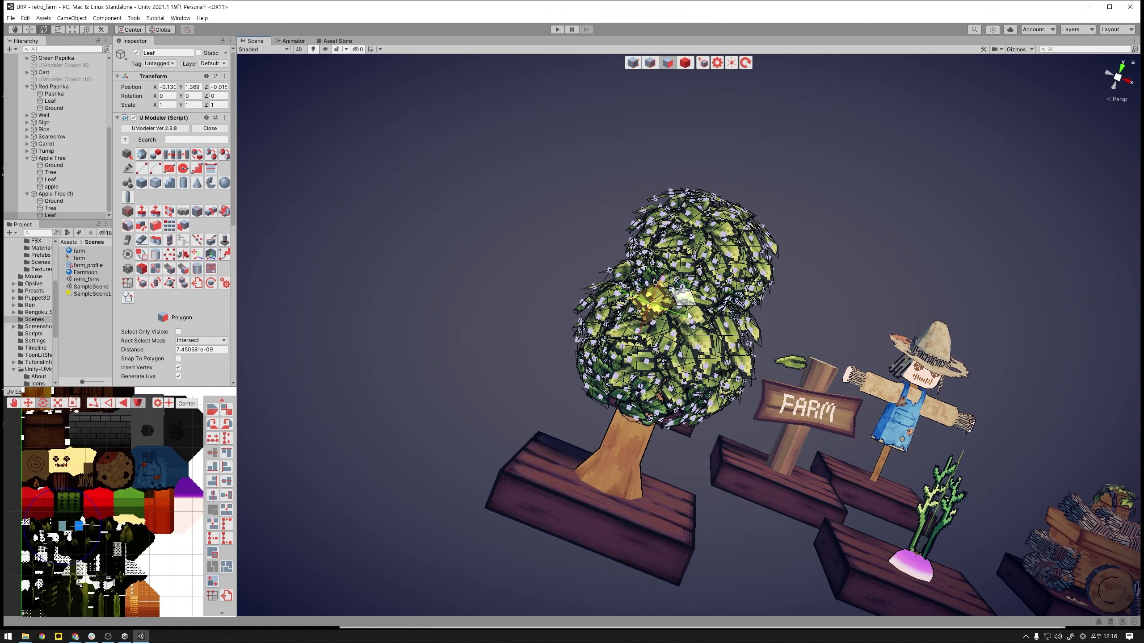
drag(689, 316, 608, 387)
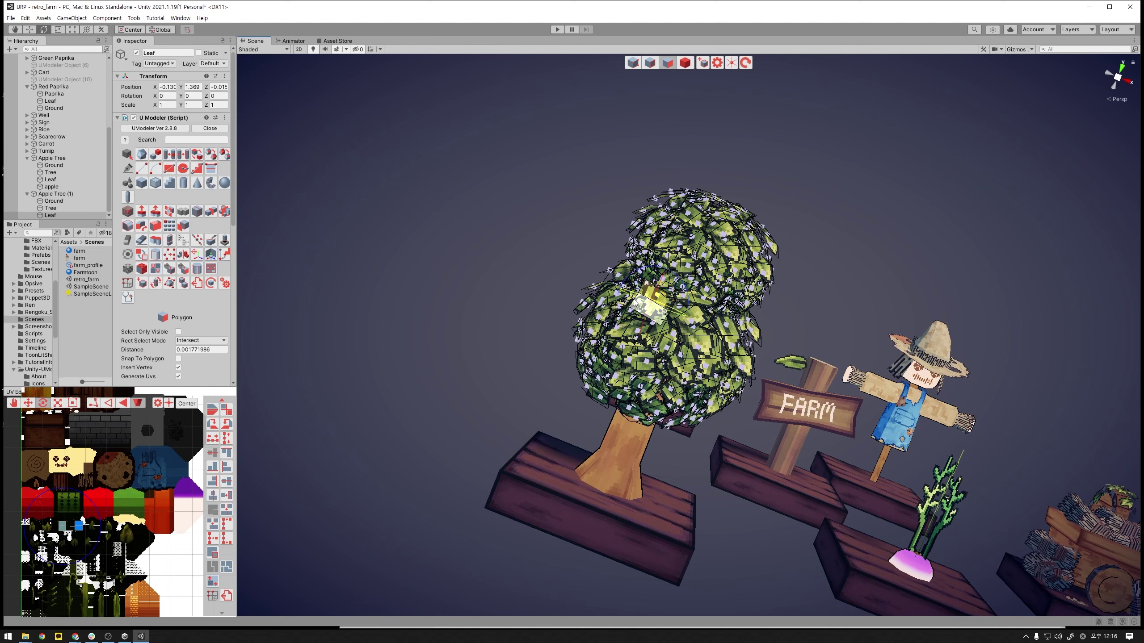
mouse_move(648, 292)
mouse_down()
mouse_move(611, 301)
mouse_move(688, 315)
mouse_move(637, 262)
mouse_up()
middle_drag(637, 263, 689, 361)
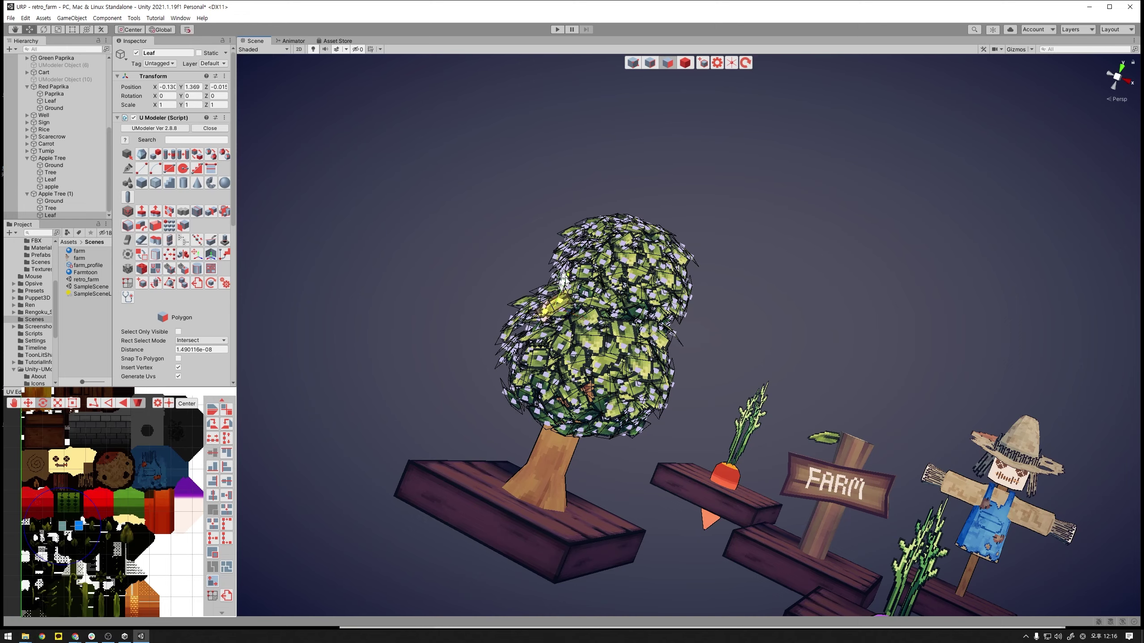
drag(563, 274, 569, 275)
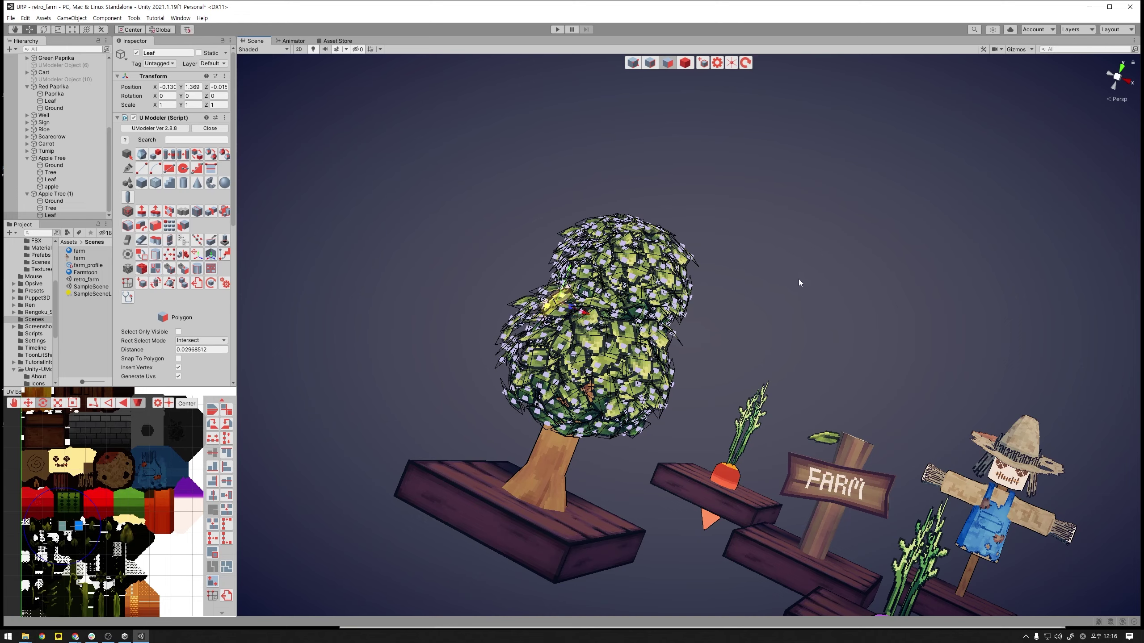
mouse_move(791, 285)
alt+mouse_down()
mouse_move(857, 318)
mouse_move(795, 328)
alt+mouse_up()
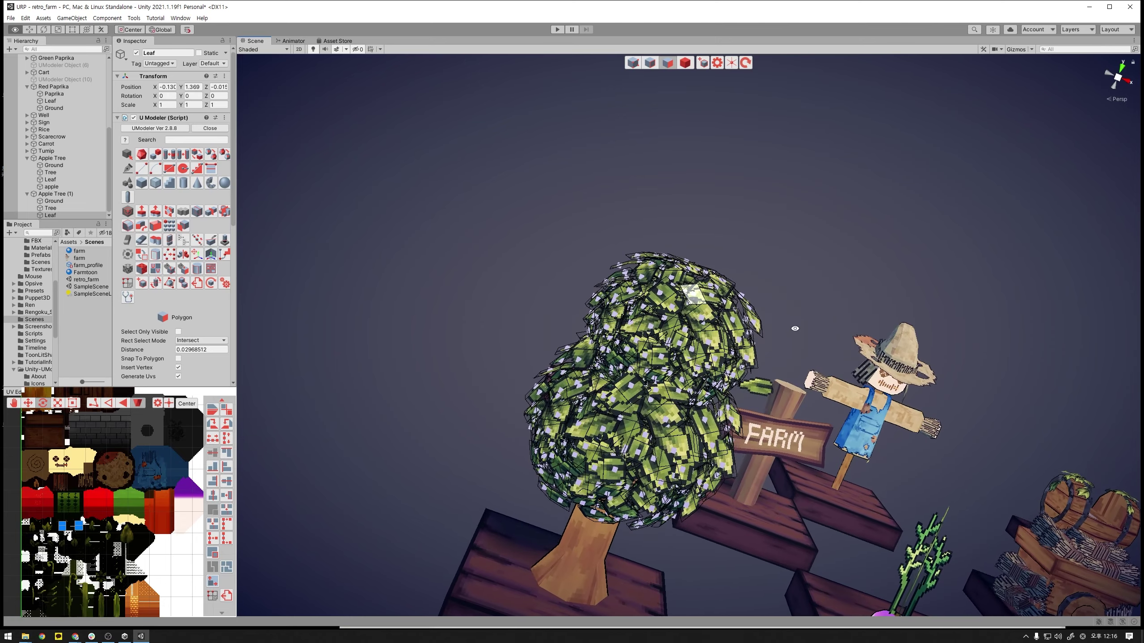
- Pick further leaf faces near the top and side, rotating and scaling them
click(613, 372)
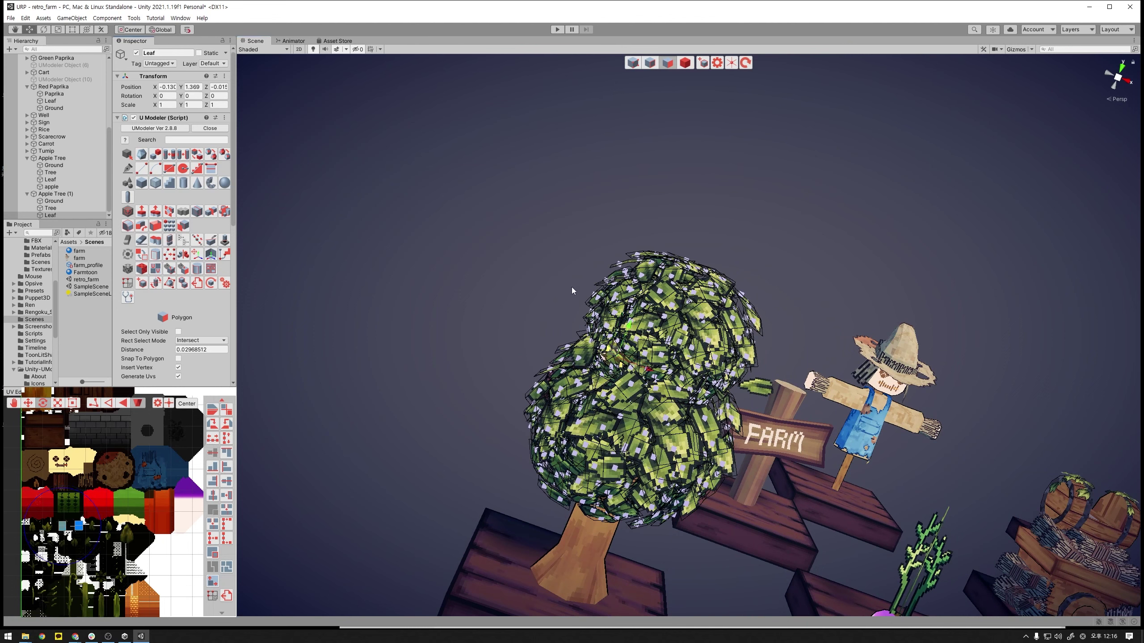
key(e)
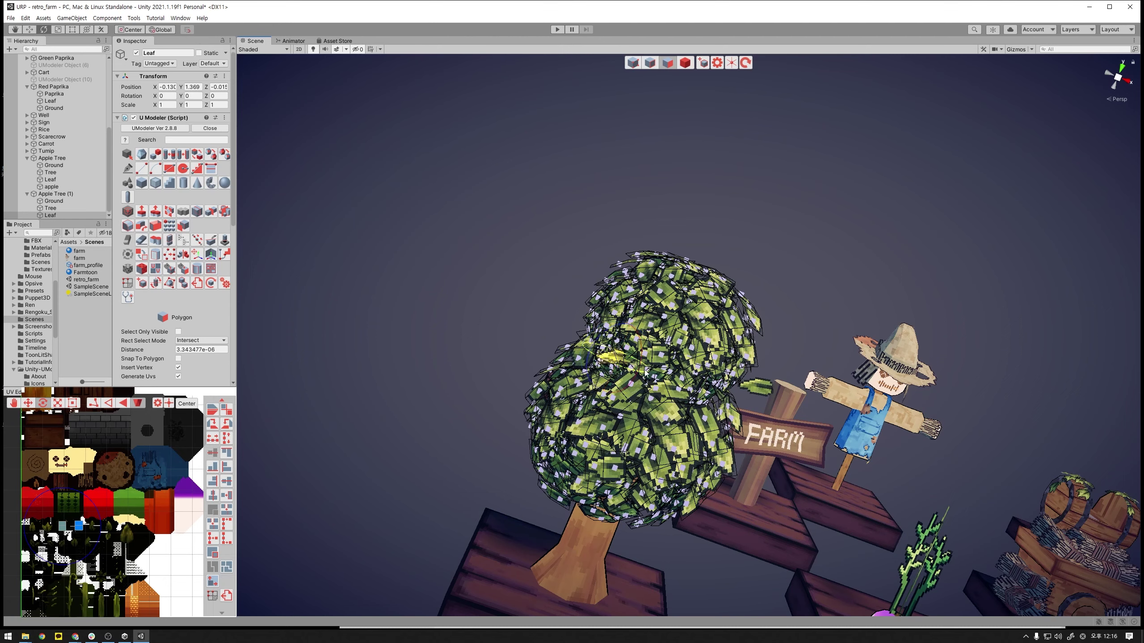
click(625, 350)
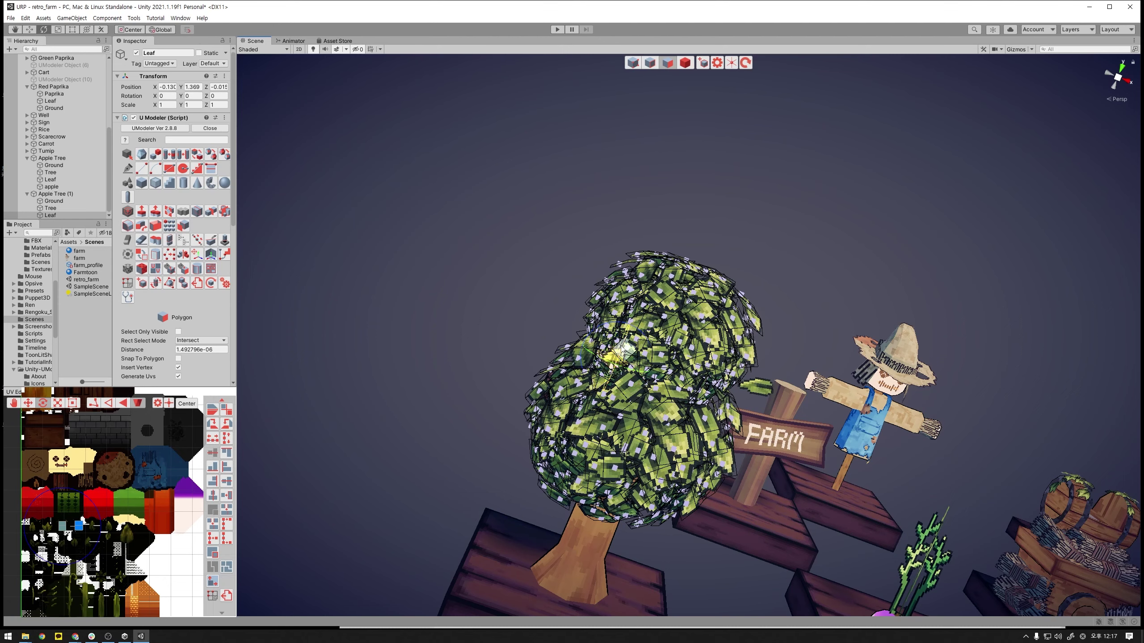
alt+drag(631, 360, 608, 399)
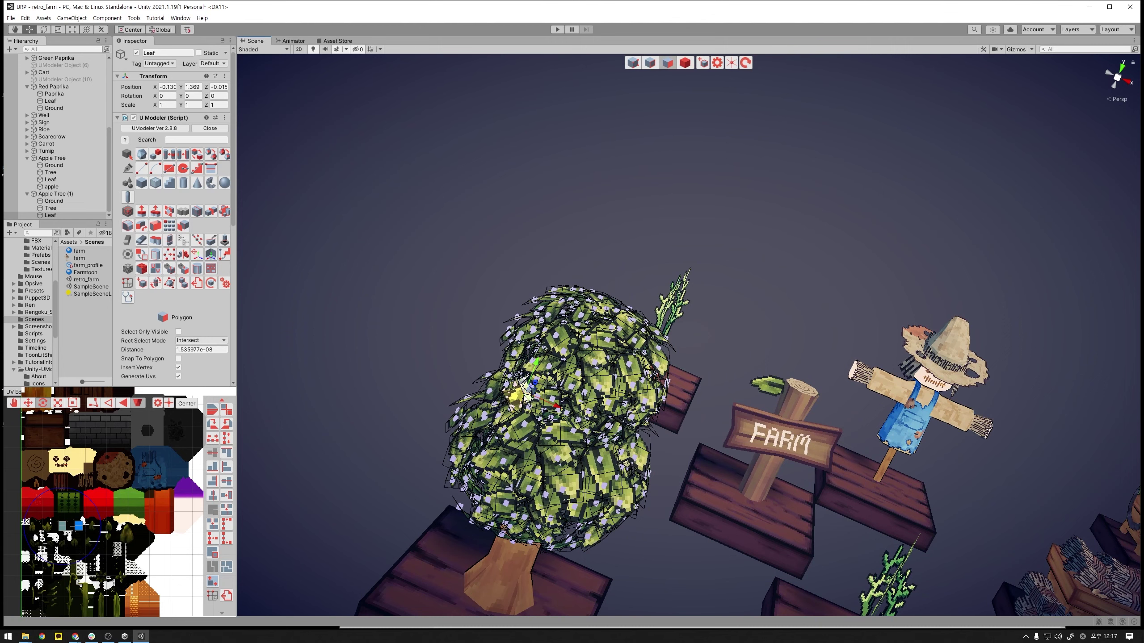
alt+drag(537, 385, 526, 408)
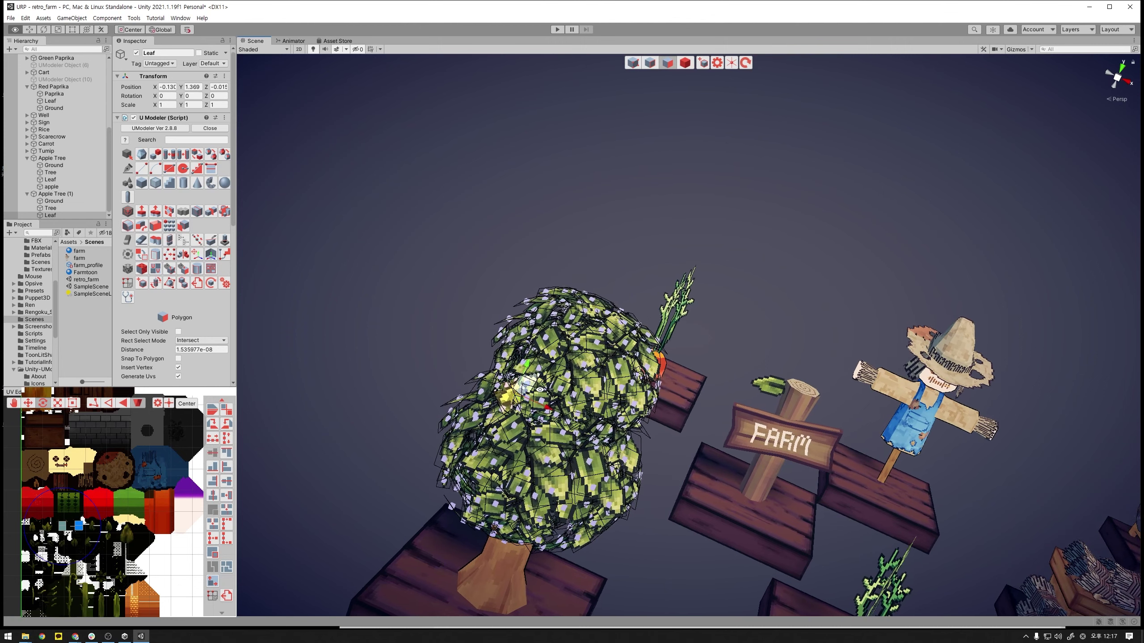
click(498, 397)
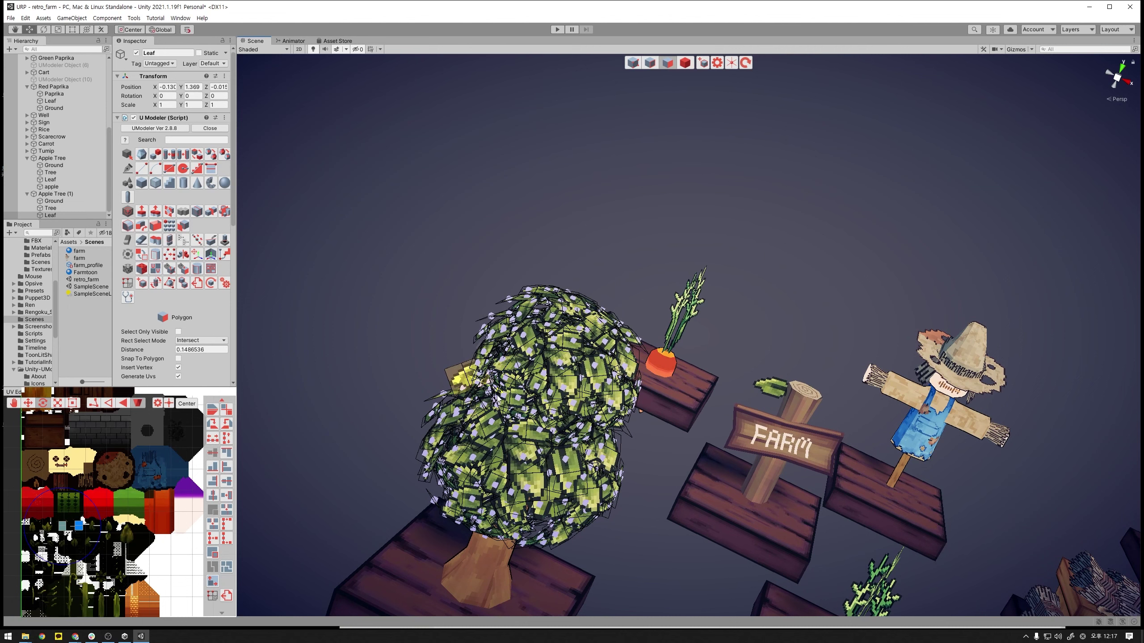
key(e)
click(476, 384)
key(r)
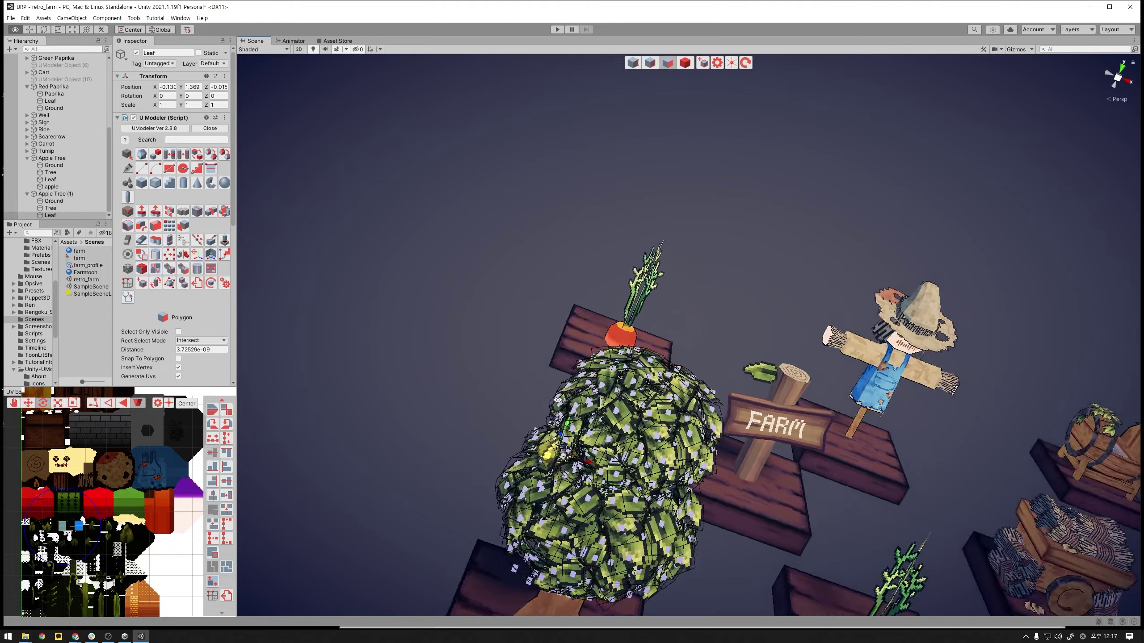
- Inspect the leaf bush from above and below, picking another leaf then clearing the selection
alt+drag(491, 377, 739, 433)
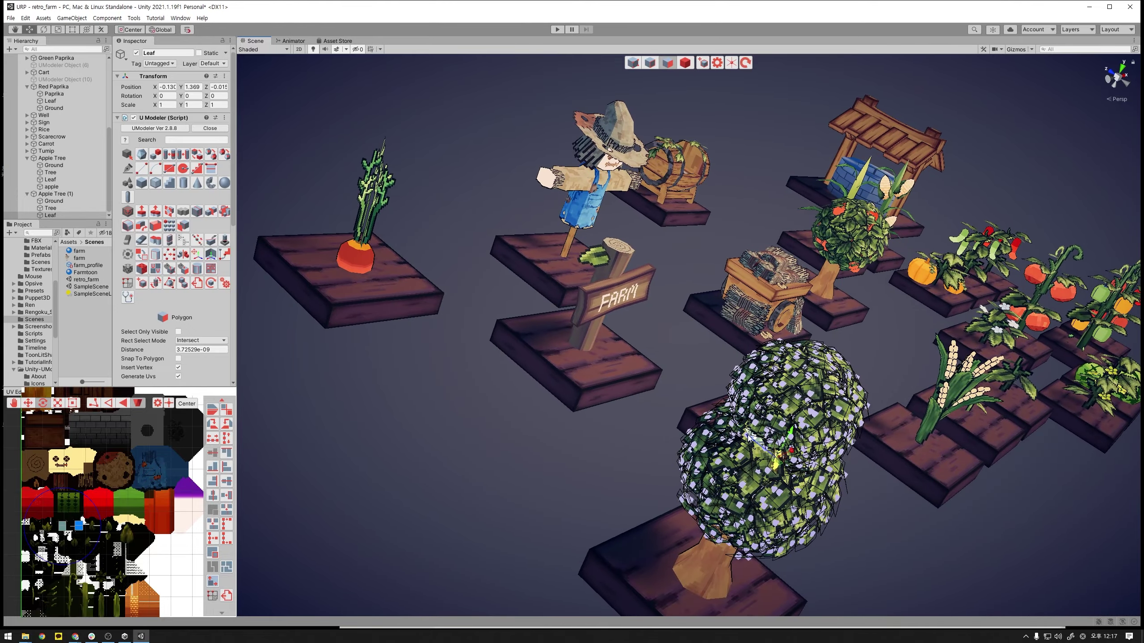
alt+drag(872, 477, 755, 362)
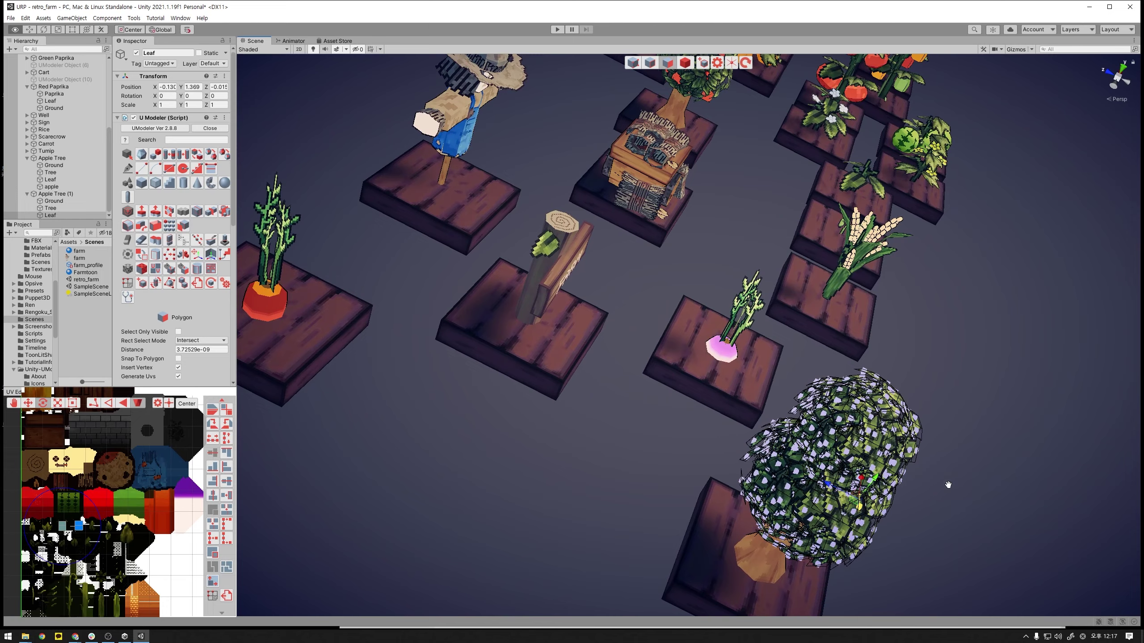
scroll(756, 361, up, 3)
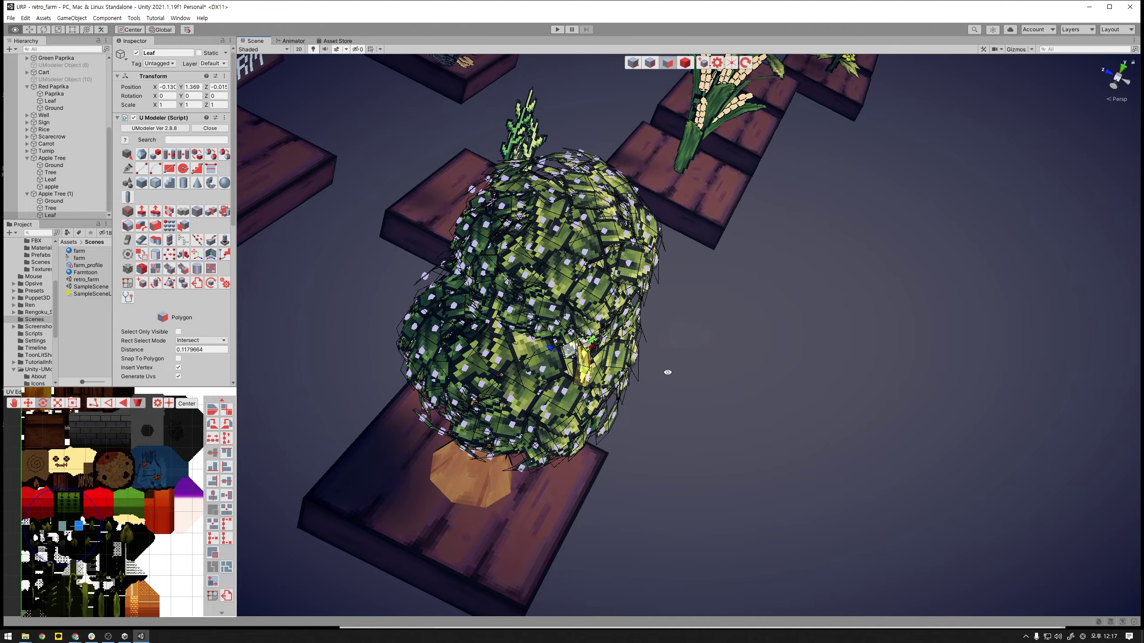
alt+drag(551, 349, 558, 218)
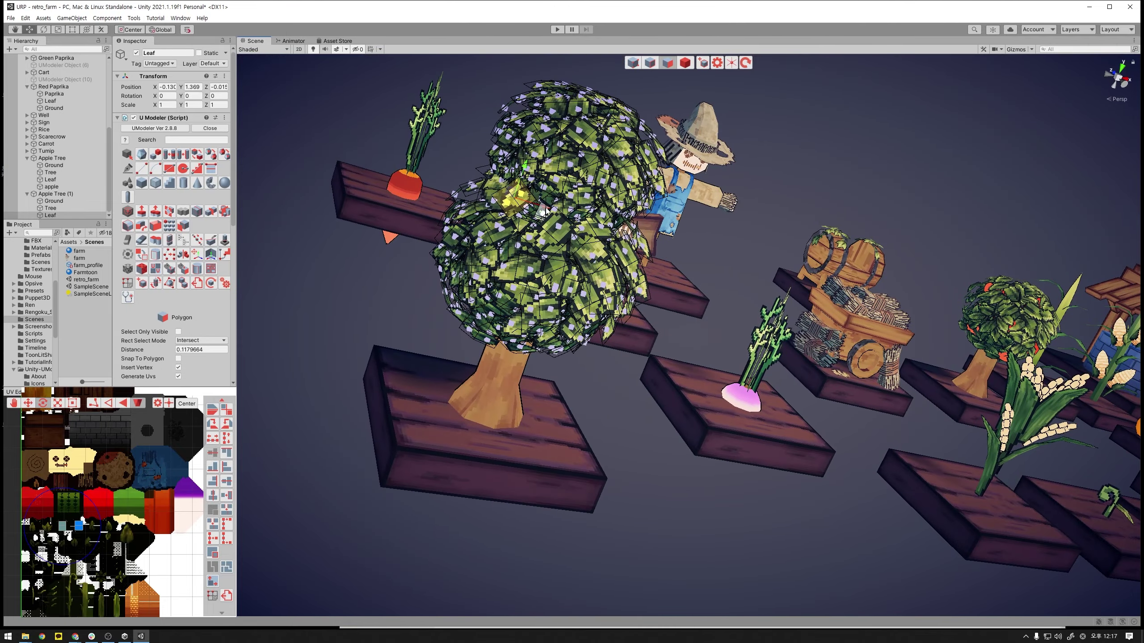
key(e)
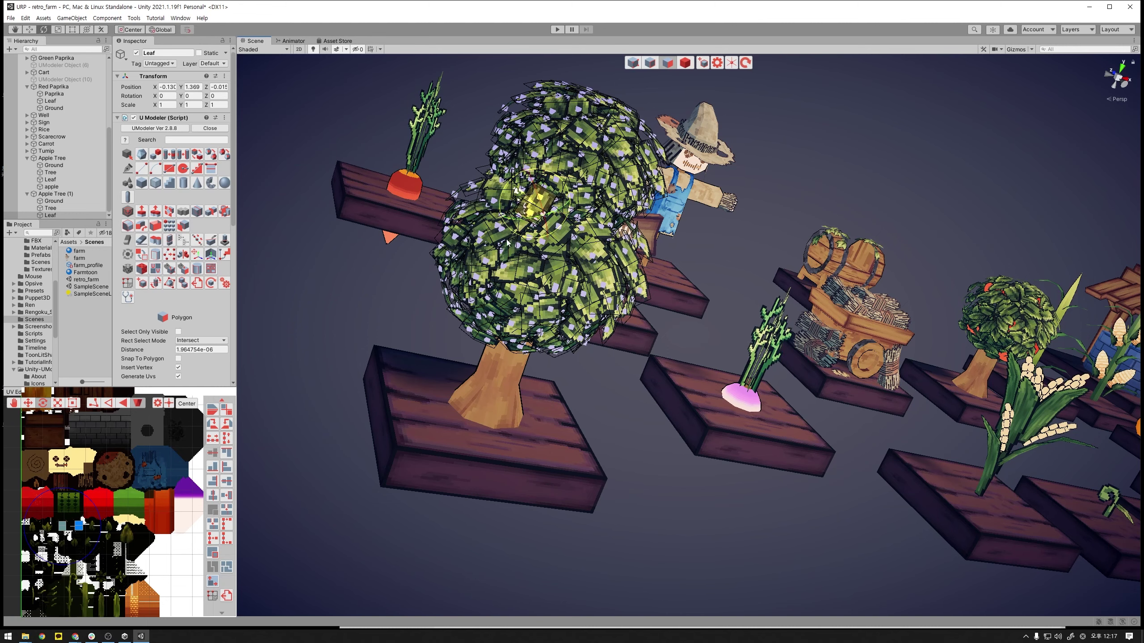
mouse_move(507, 243)
alt+mouse_down()
mouse_move(608, 144)
mouse_move(778, 293)
mouse_move(759, 291)
alt+mouse_up()
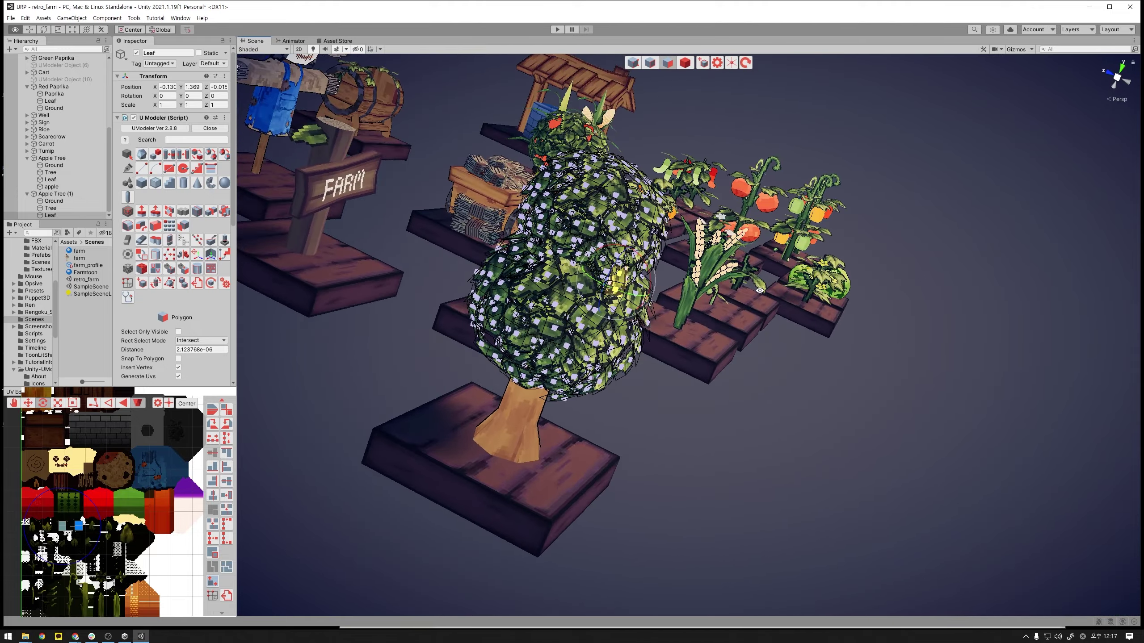
click(648, 212)
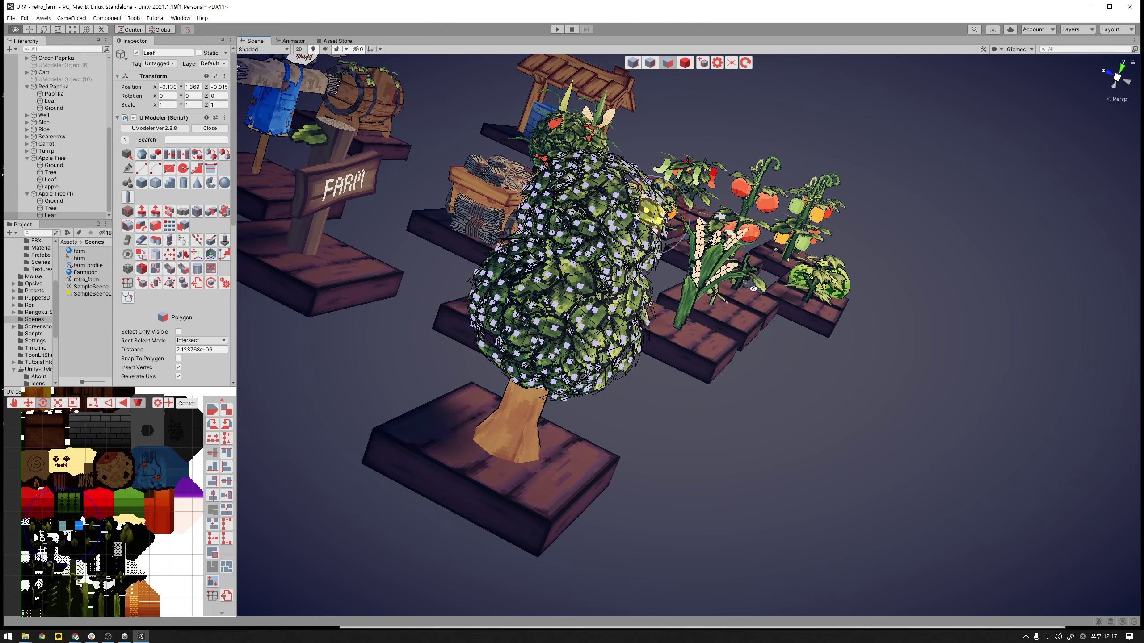
alt+drag(648, 211, 627, 361)
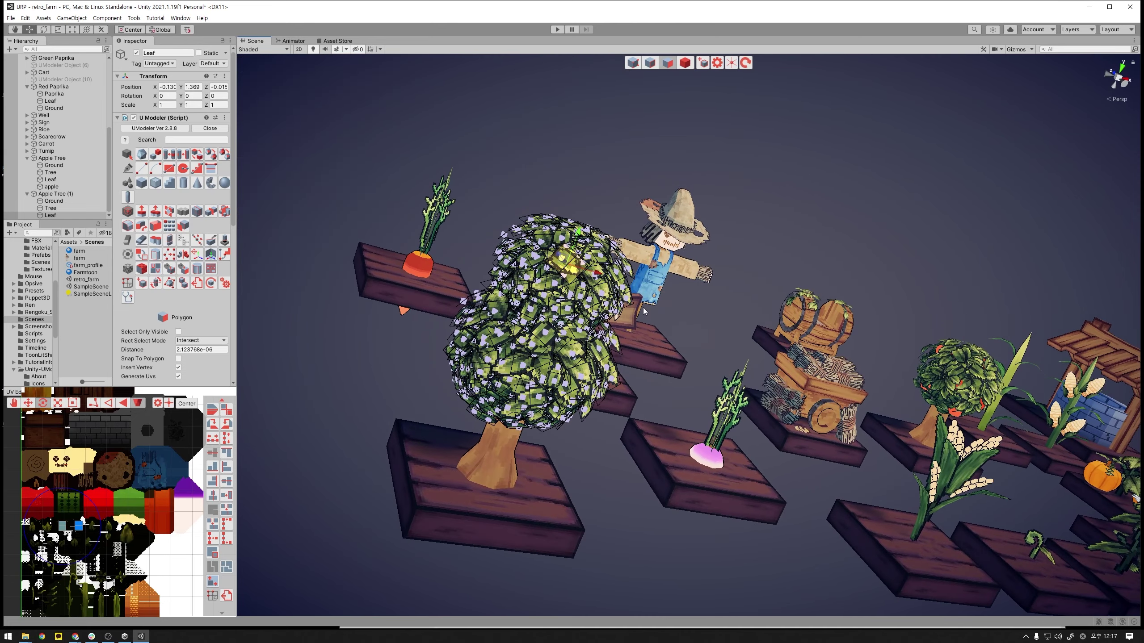
click(648, 307)
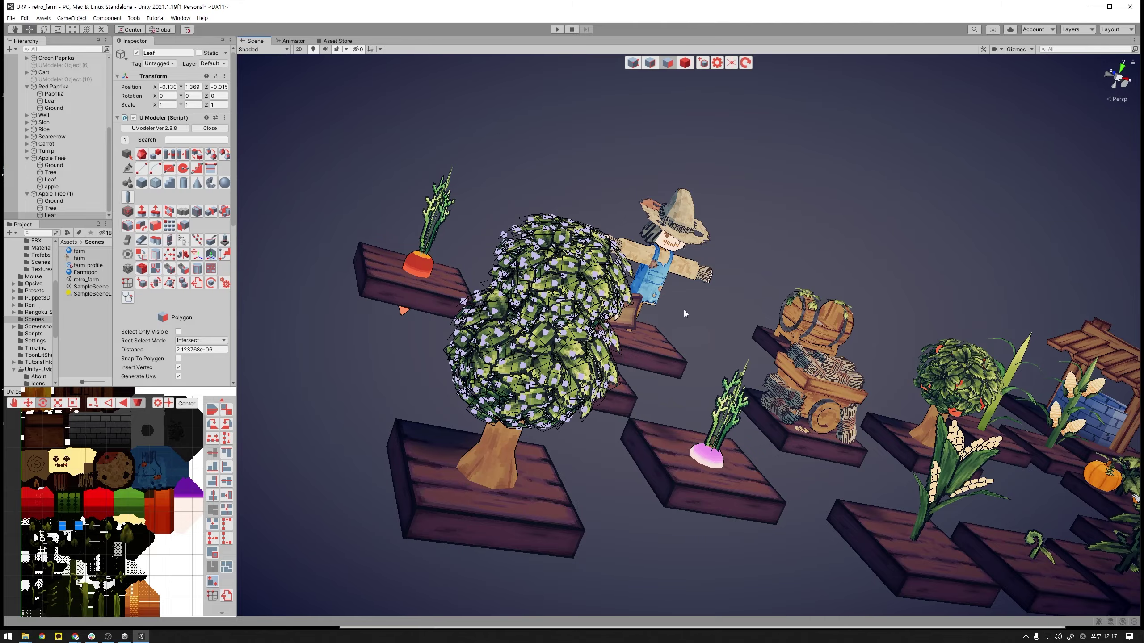
mouse_move(684, 310)
alt+mouse_down()
mouse_move(795, 348)
mouse_move(690, 326)
alt+mouse_up()
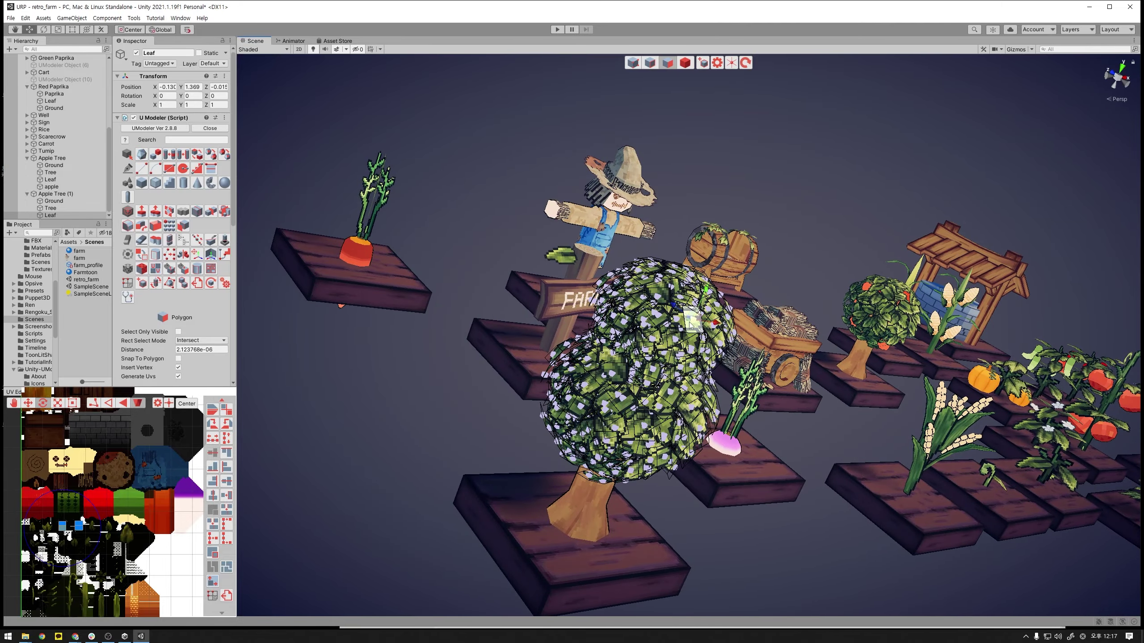
click(666, 297)
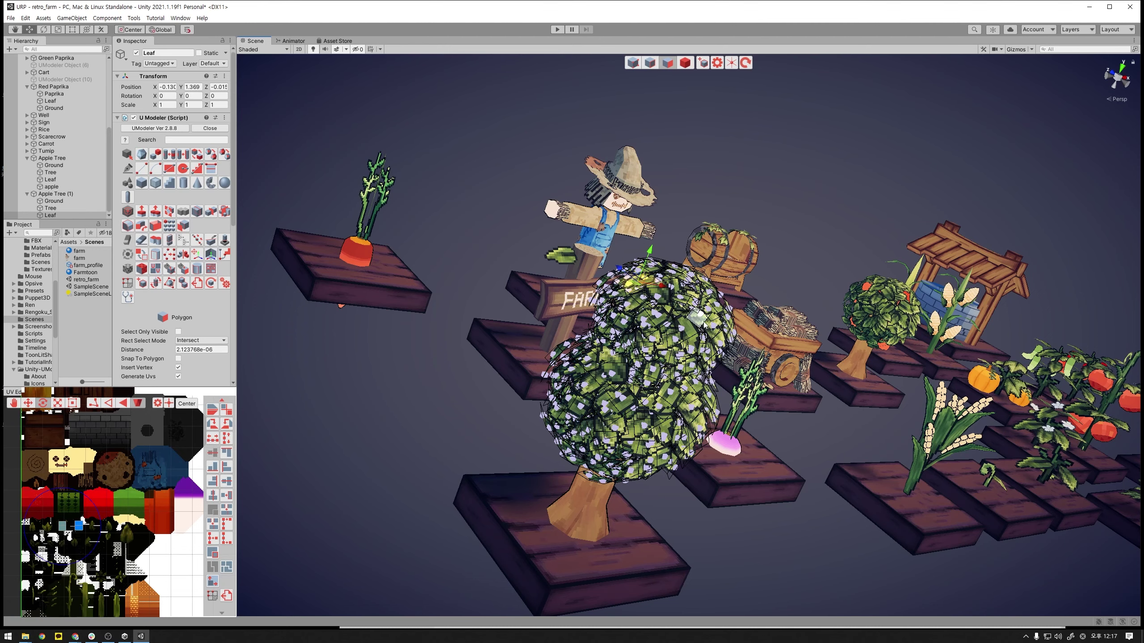
mouse_move(753, 361)
alt+mouse_down()
mouse_move(721, 344)
mouse_move(693, 298)
mouse_move(687, 320)
alt+mouse_up()
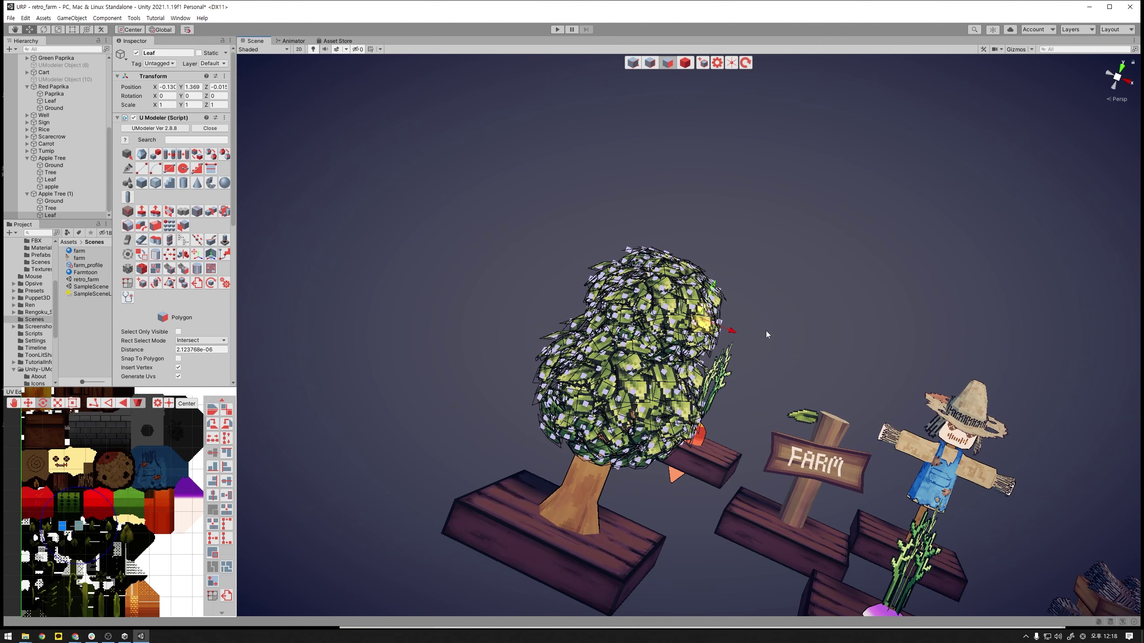
- Rotate a leaf face, then select a leaf on the crown's front and tilt it
click(781, 329)
alt+drag(779, 329, 788, 334)
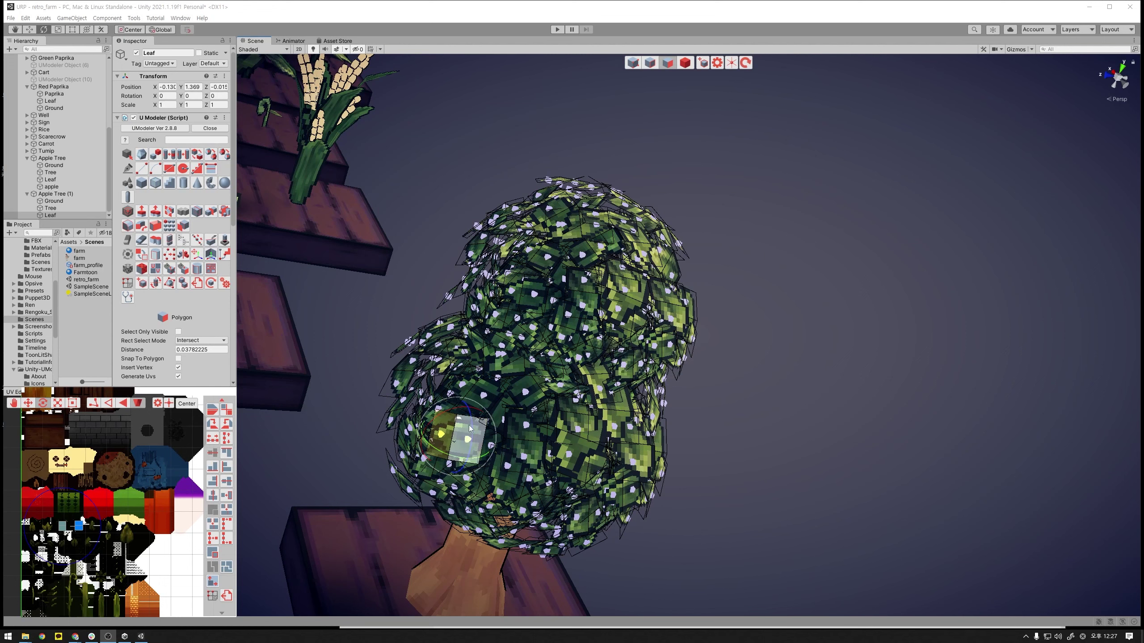
mouse_move(439, 418)
mouse_down()
mouse_move(473, 399)
mouse_move(465, 408)
mouse_up()
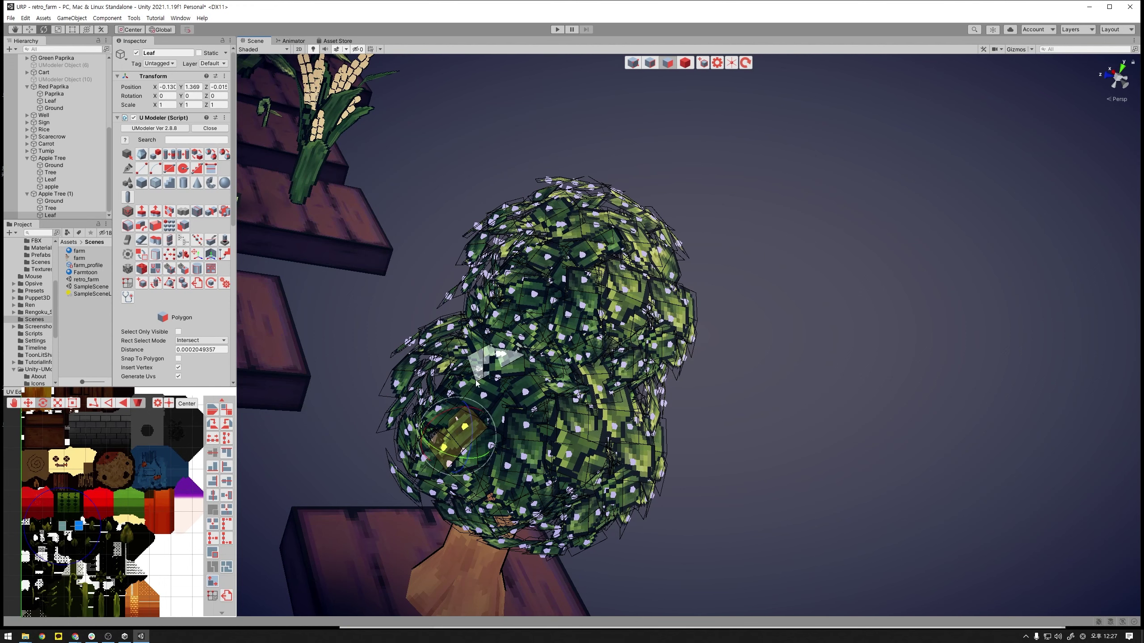
key(w)
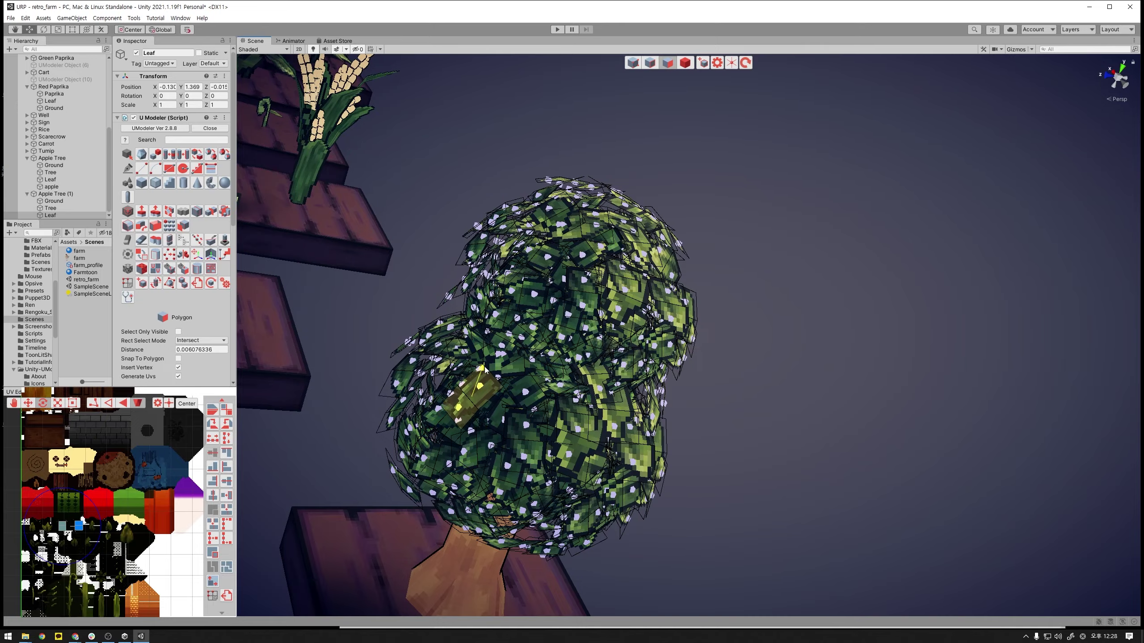
mouse_move(481, 419)
alt+mouse_down()
mouse_move(571, 416)
mouse_move(561, 395)
alt+mouse_up()
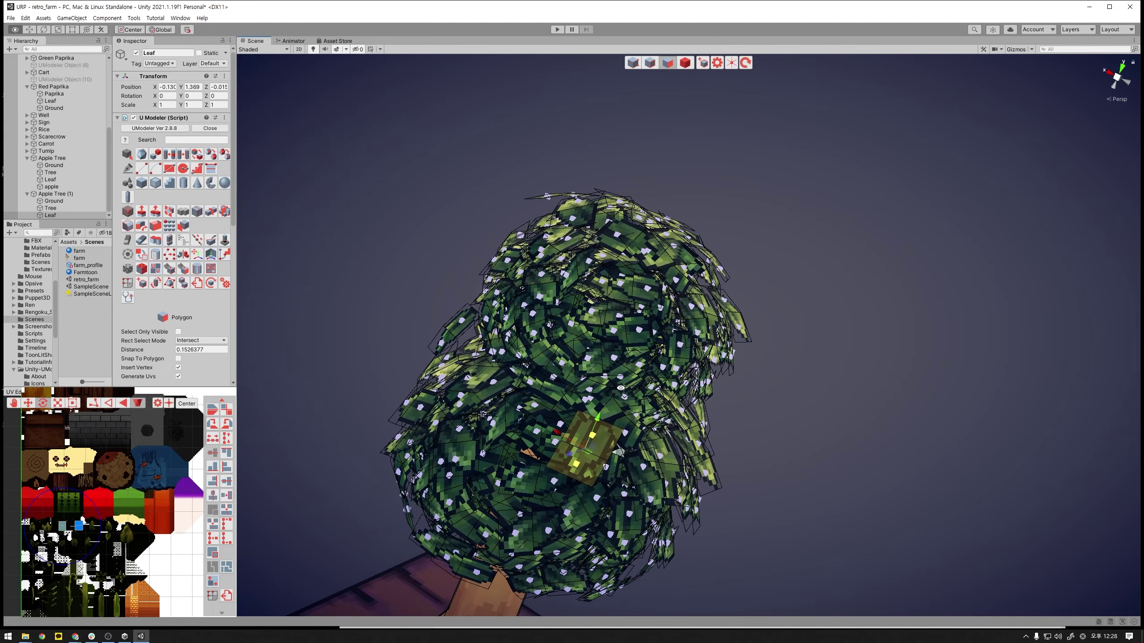
click(546, 404)
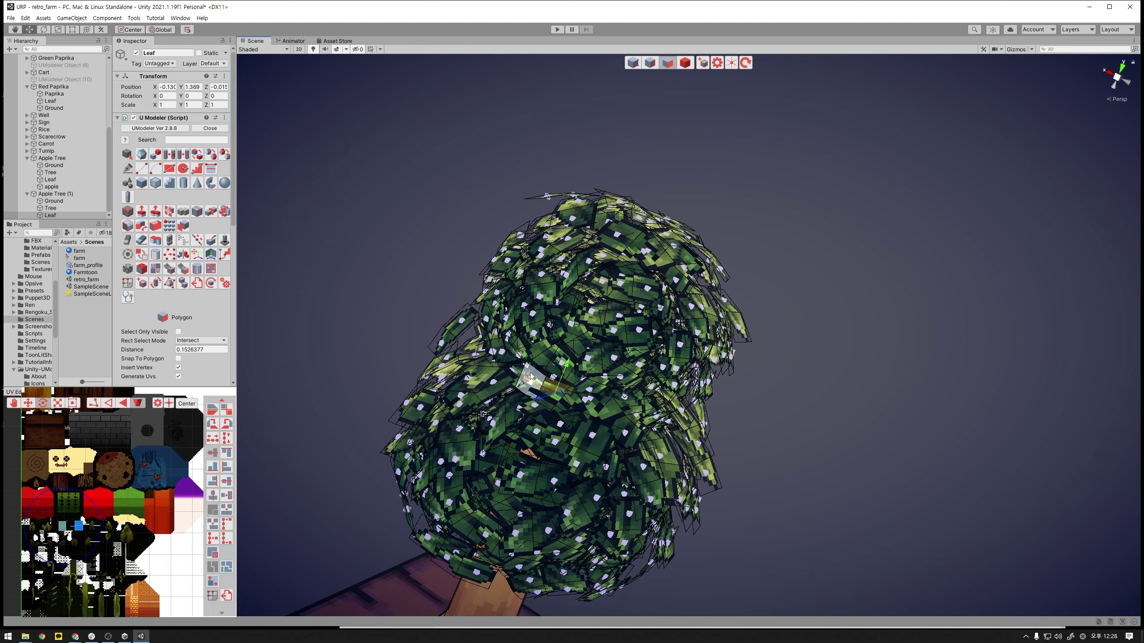
key(e)
mouse_move(574, 387)
mouse_down()
mouse_move(561, 384)
mouse_move(702, 444)
mouse_move(715, 414)
mouse_move(822, 496)
mouse_up()
key(w)
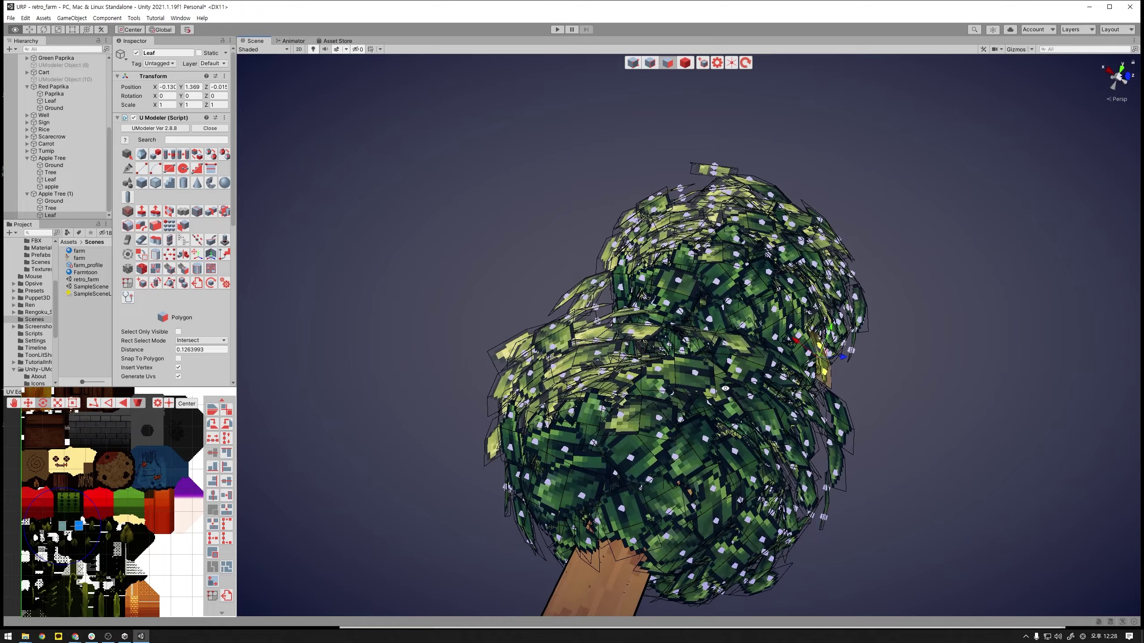
- Nudge the front leaf face outward and rotate a lower leaf face downward
key(e)
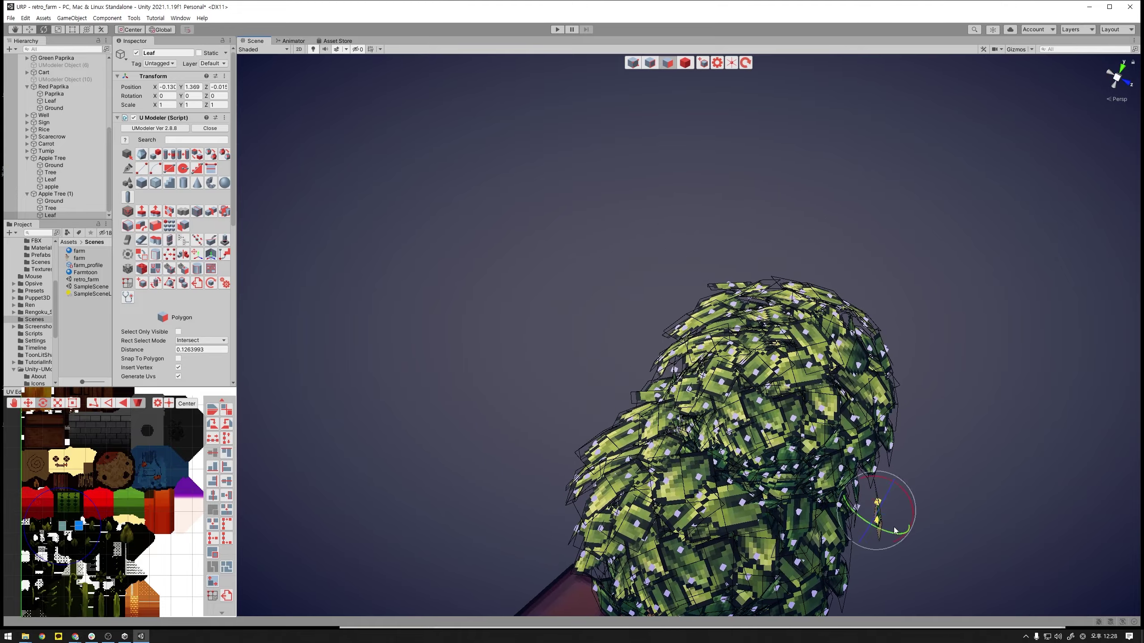
alt+drag(878, 537, 705, 446)
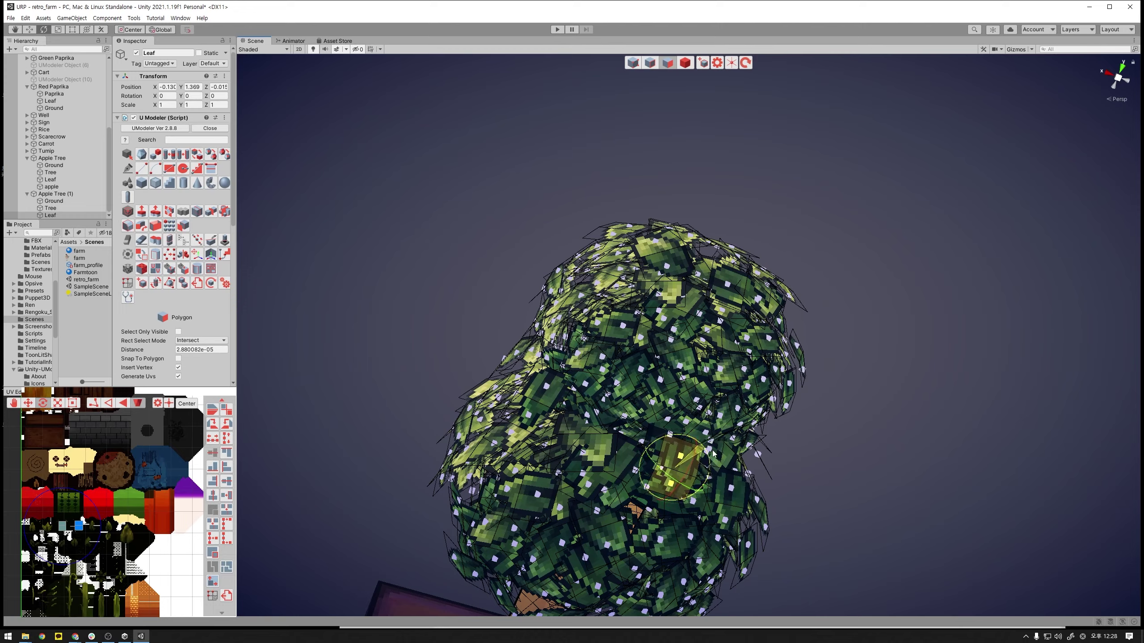
alt+drag(703, 445, 888, 511)
middle_drag(888, 511, 798, 419)
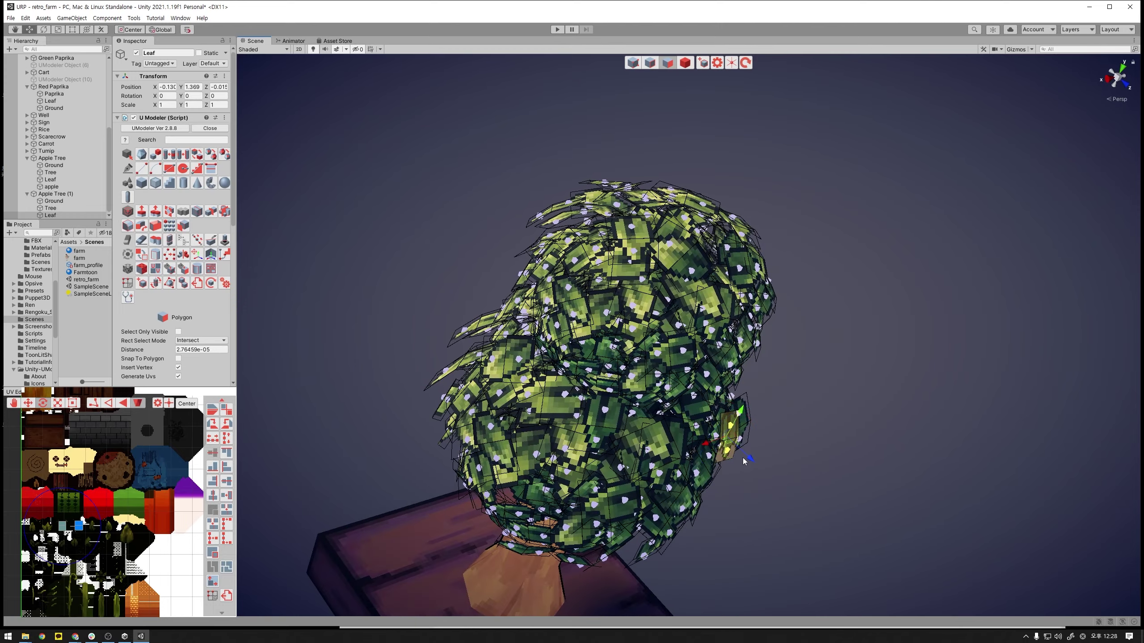
mouse_move(744, 459)
mouse_down()
mouse_move(621, 427)
mouse_move(672, 413)
mouse_up()
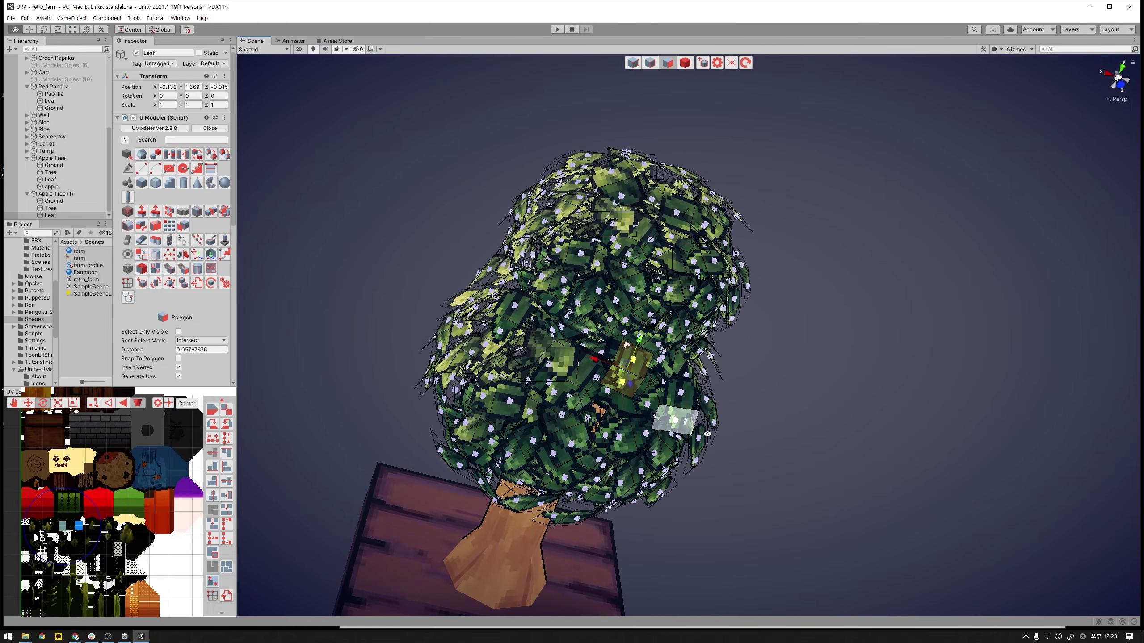
click(583, 426)
key(e)
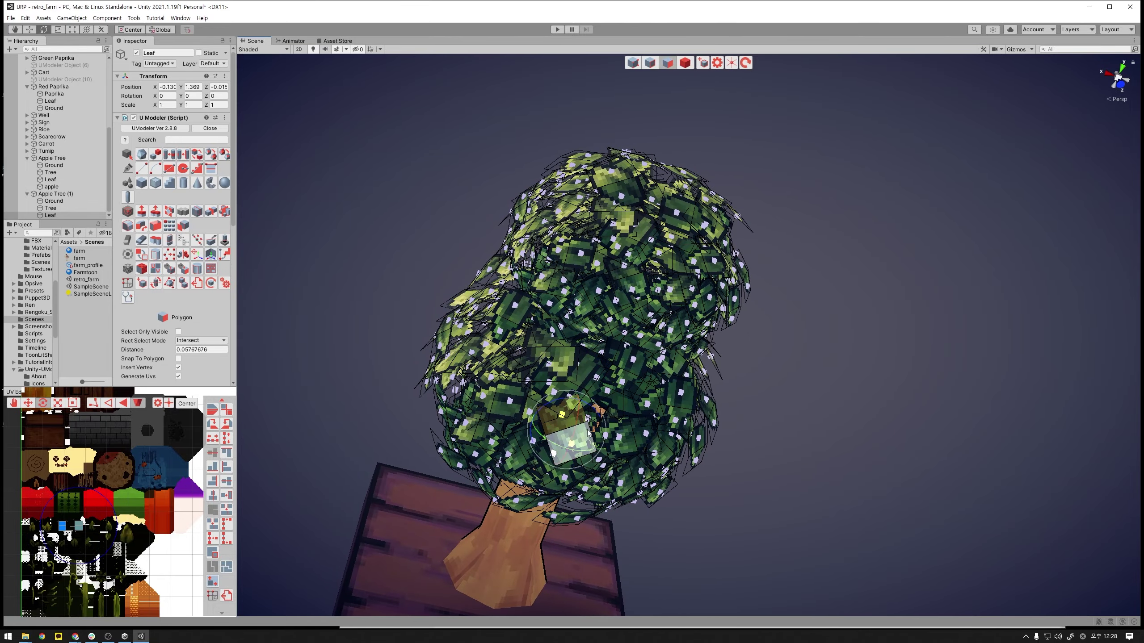
mouse_move(599, 415)
mouse_down()
mouse_move(599, 452)
mouse_move(571, 457)
mouse_move(626, 310)
mouse_move(686, 396)
mouse_up()
key(w)
- Shrink a leaf face on the crown's right side and tilt it
click(686, 396)
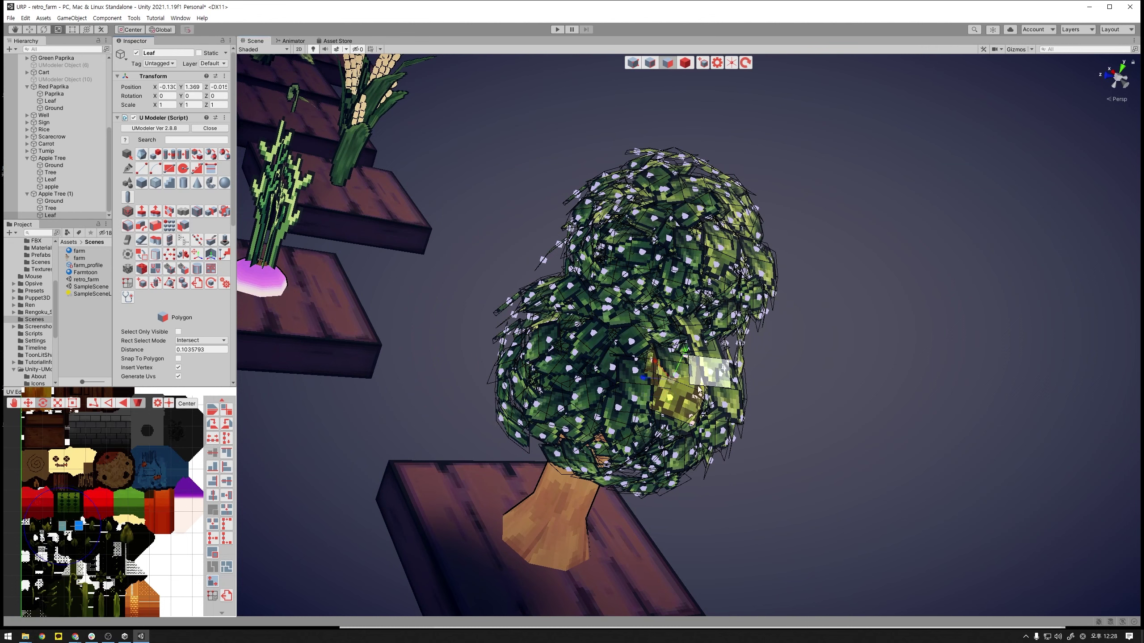
key(r)
drag(671, 396, 661, 390)
key(w)
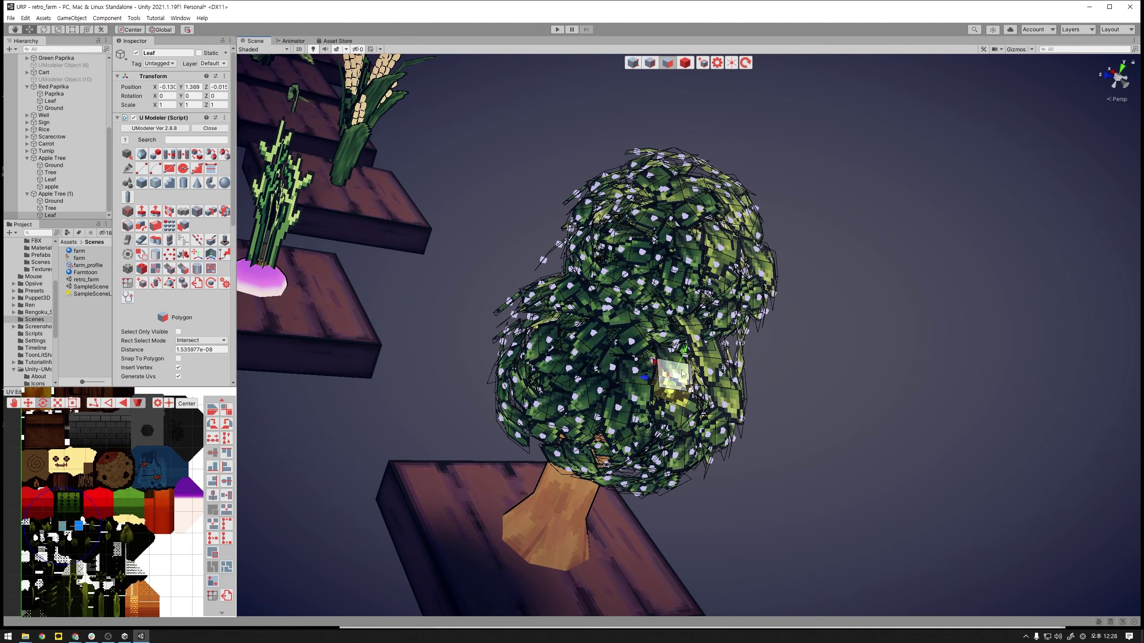
key(e)
mouse_move(672, 386)
mouse_down()
mouse_move(695, 392)
mouse_move(647, 400)
mouse_up()
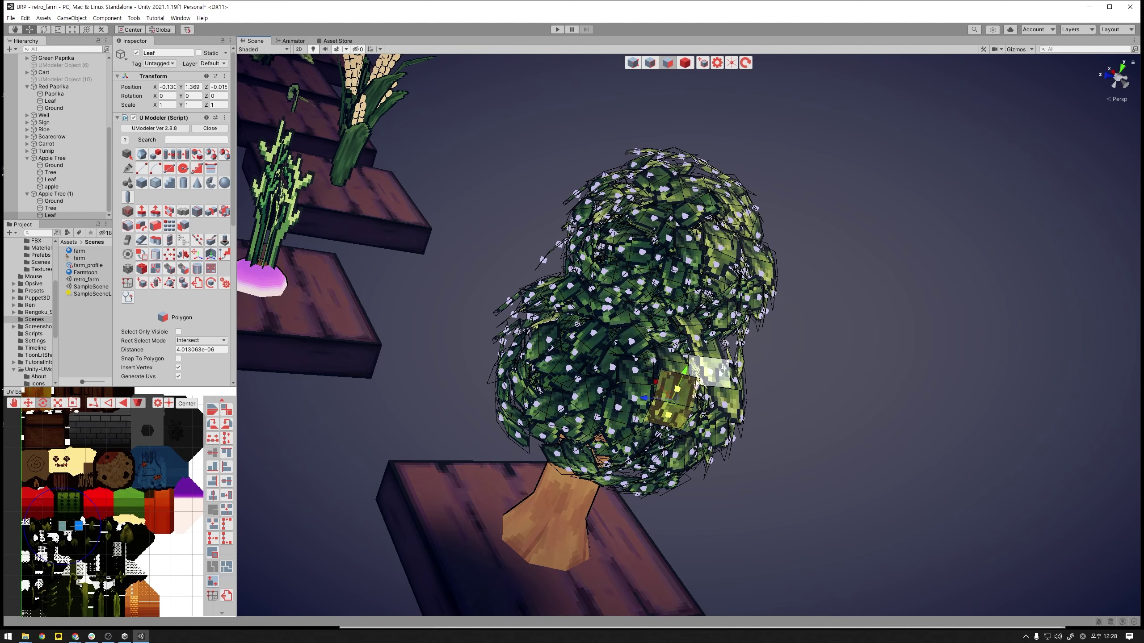
mouse_move(647, 401)
alt+mouse_down()
mouse_move(860, 373)
mouse_move(660, 415)
mouse_move(581, 260)
mouse_move(704, 331)
mouse_move(872, 393)
mouse_move(934, 443)
alt+mouse_up()
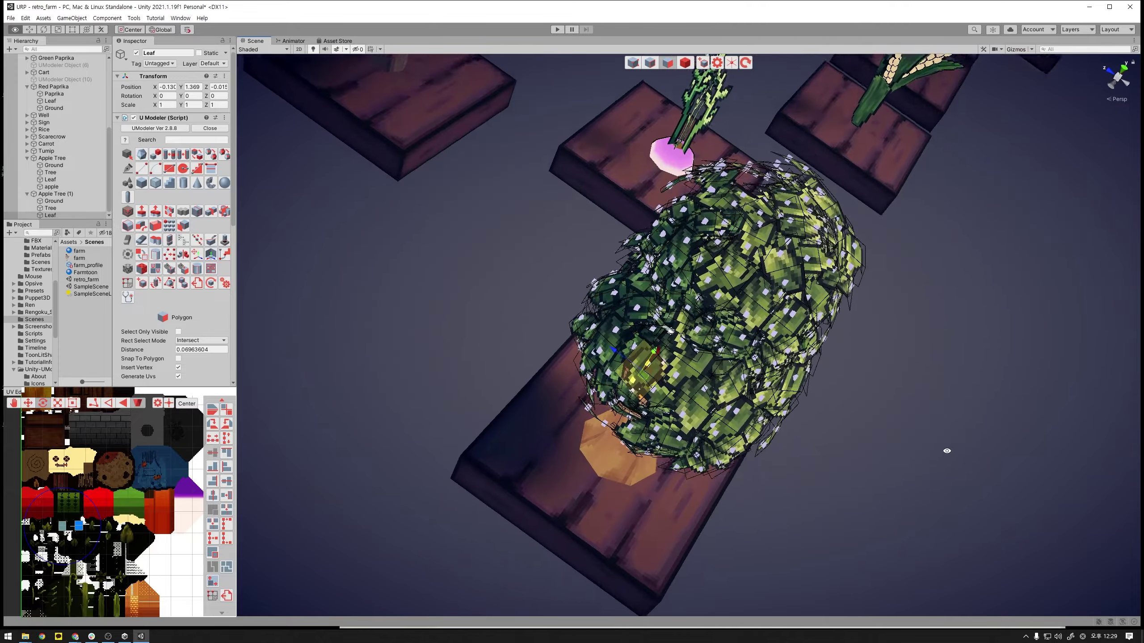
- Select leaf faces around the top of the crown, comparing neighbouring larger and smaller ones
alt+drag(933, 442, 661, 318)
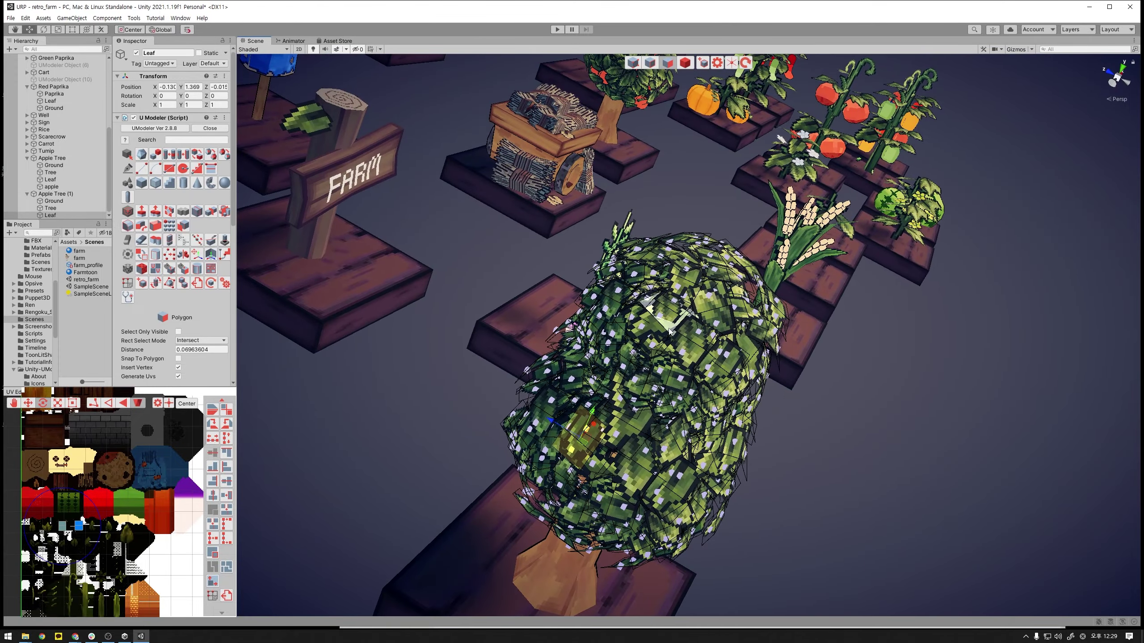
click(635, 333)
click(659, 324)
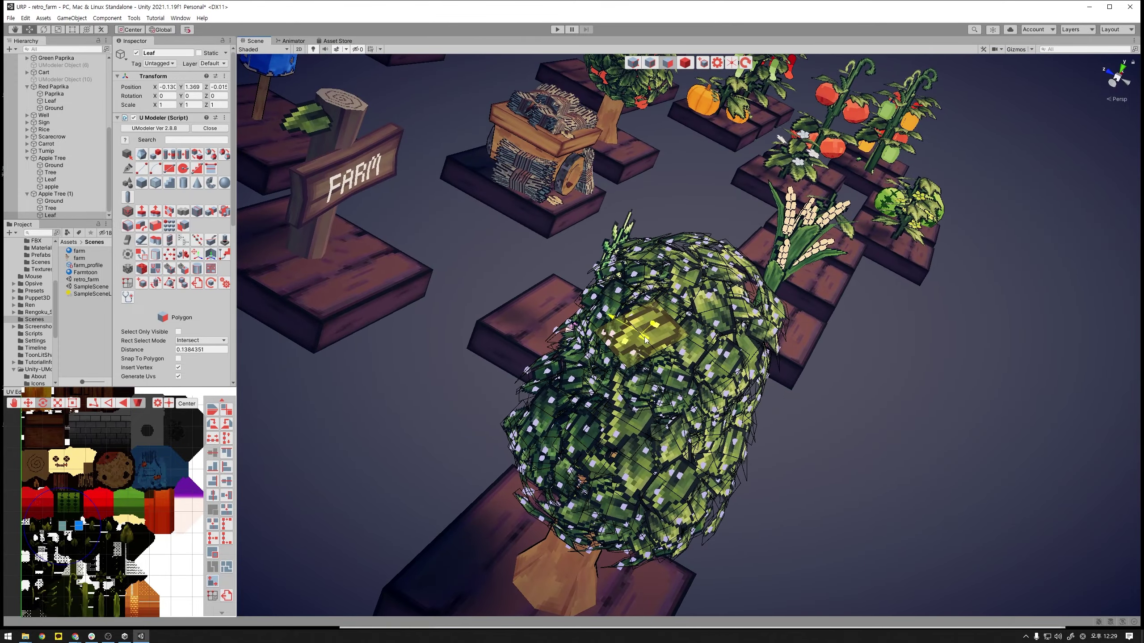
click(644, 335)
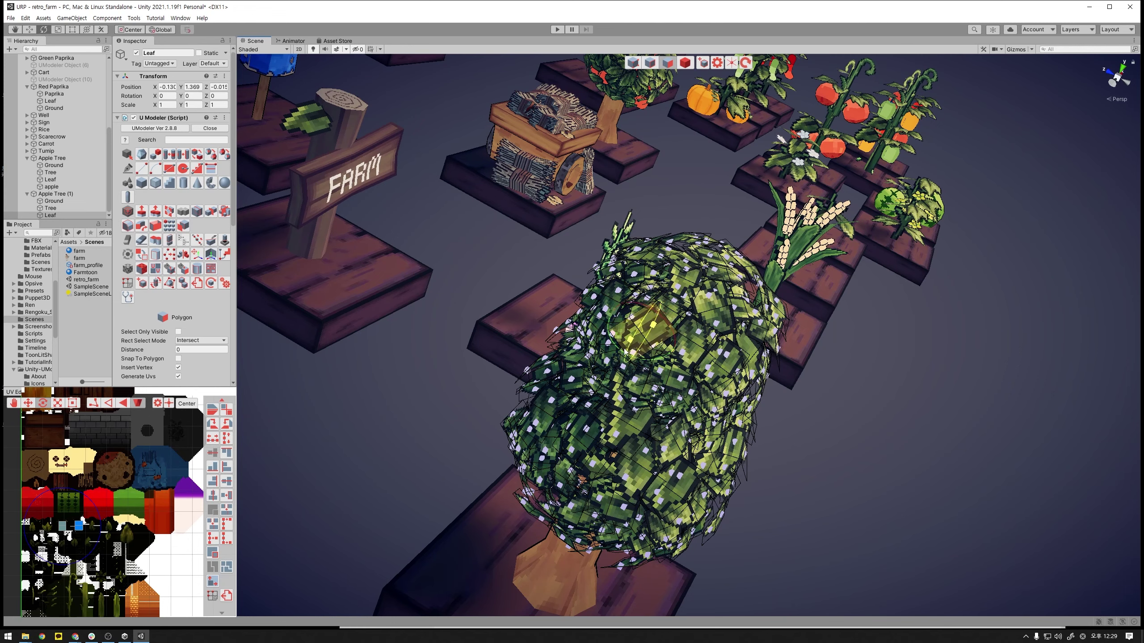
mouse_move(646, 329)
alt+mouse_down()
mouse_move(561, 275)
mouse_move(616, 291)
alt+mouse_up()
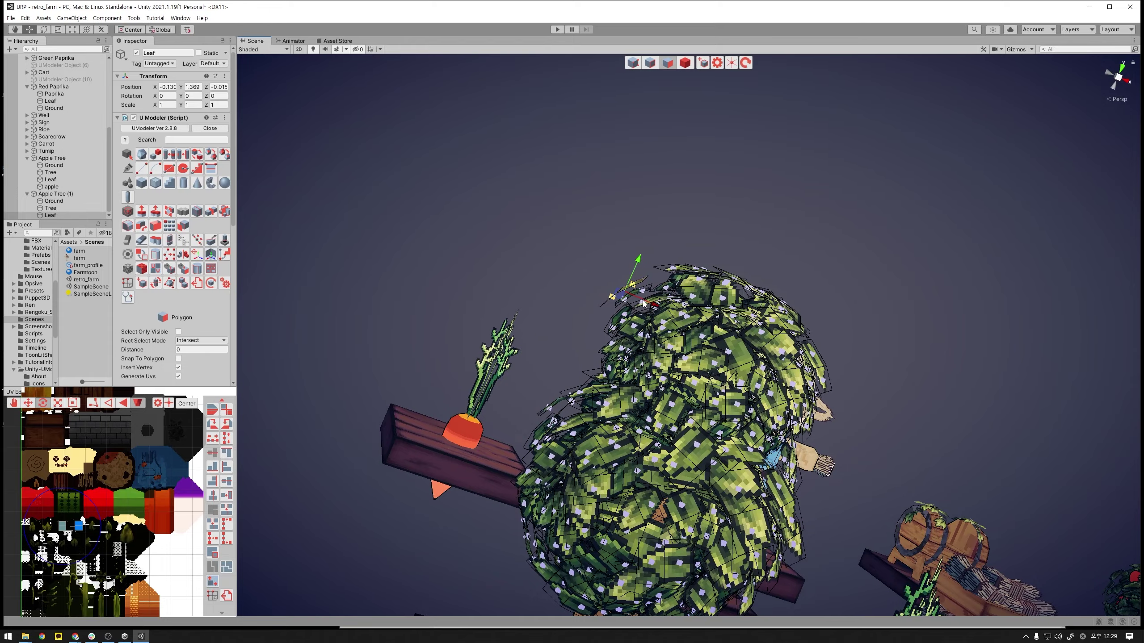
click(660, 311)
click(668, 314)
alt+drag(667, 314, 668, 392)
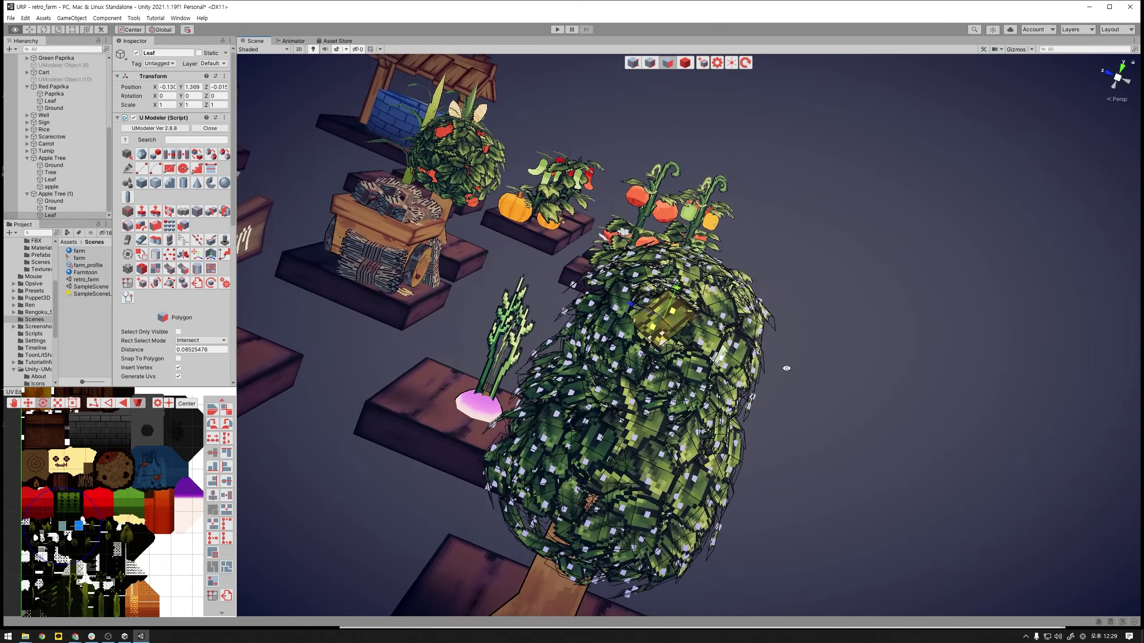
- Pick leaf faces lower in the crown and in its centre with the Move tool active
click(643, 425)
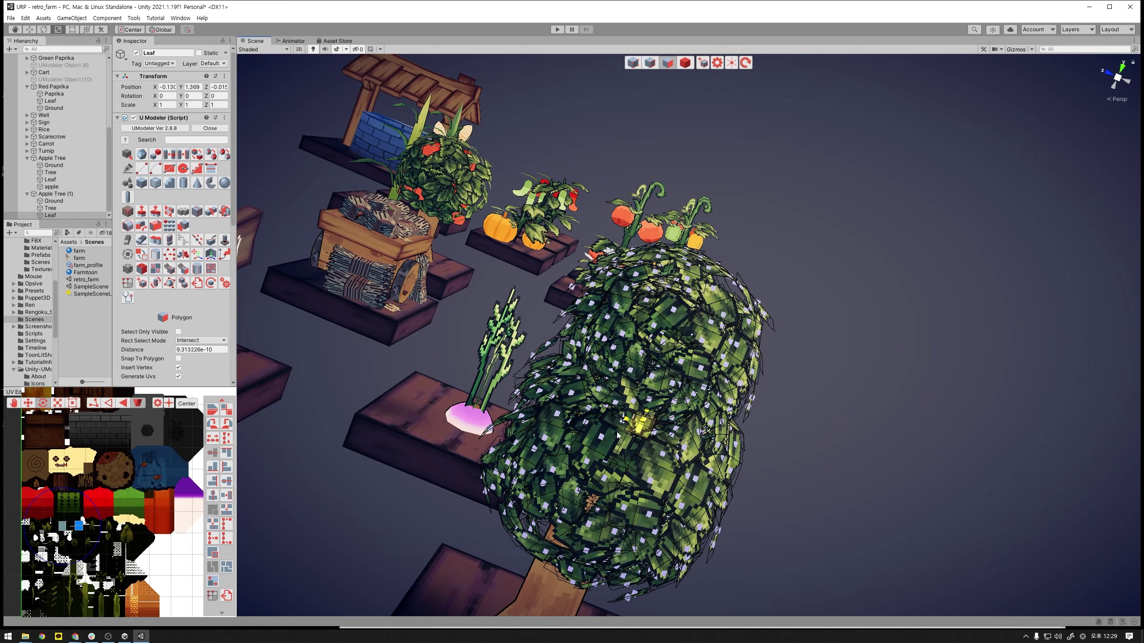
mouse_move(659, 437)
alt+mouse_down()
mouse_move(824, 460)
mouse_move(812, 389)
alt+mouse_up()
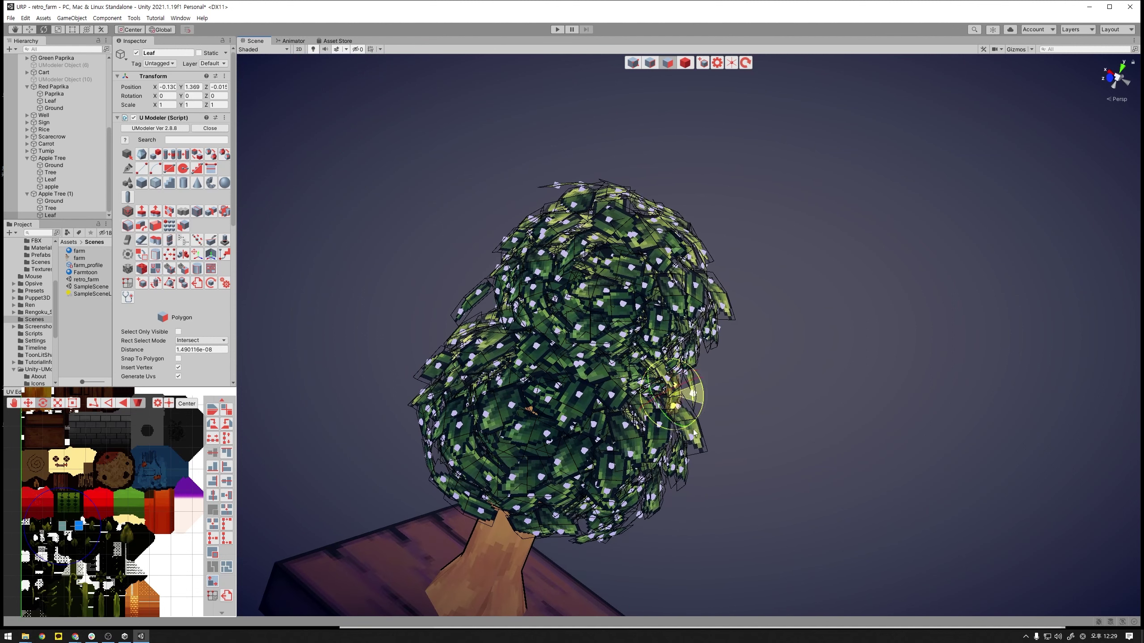
key(w)
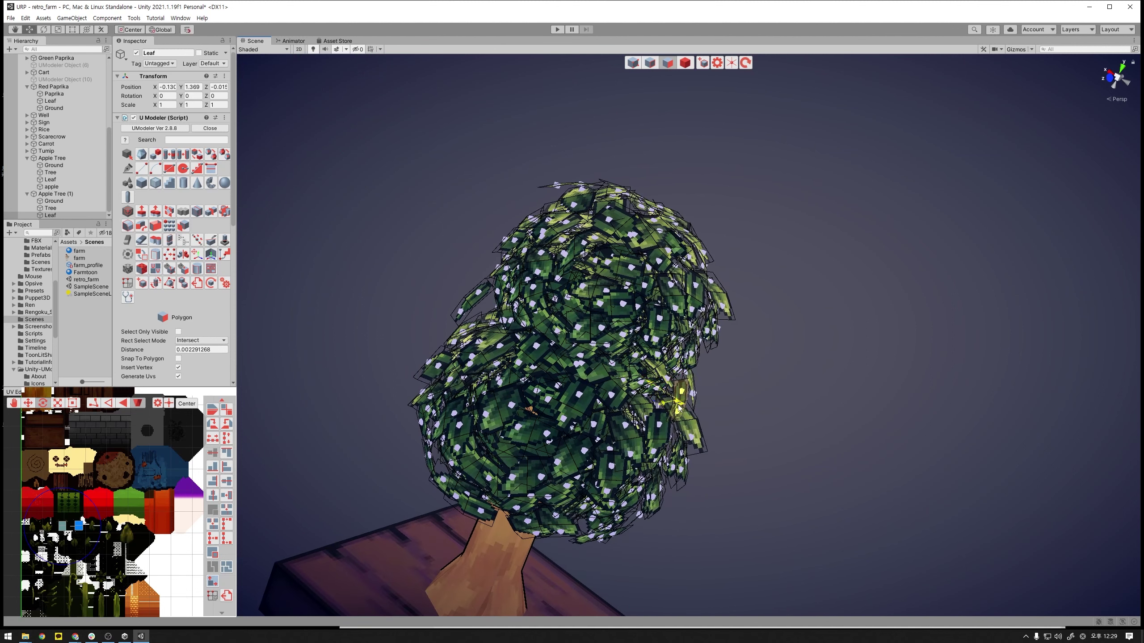
mouse_move(820, 426)
alt+mouse_down()
mouse_move(485, 411)
mouse_move(738, 519)
mouse_move(676, 433)
alt+mouse_up()
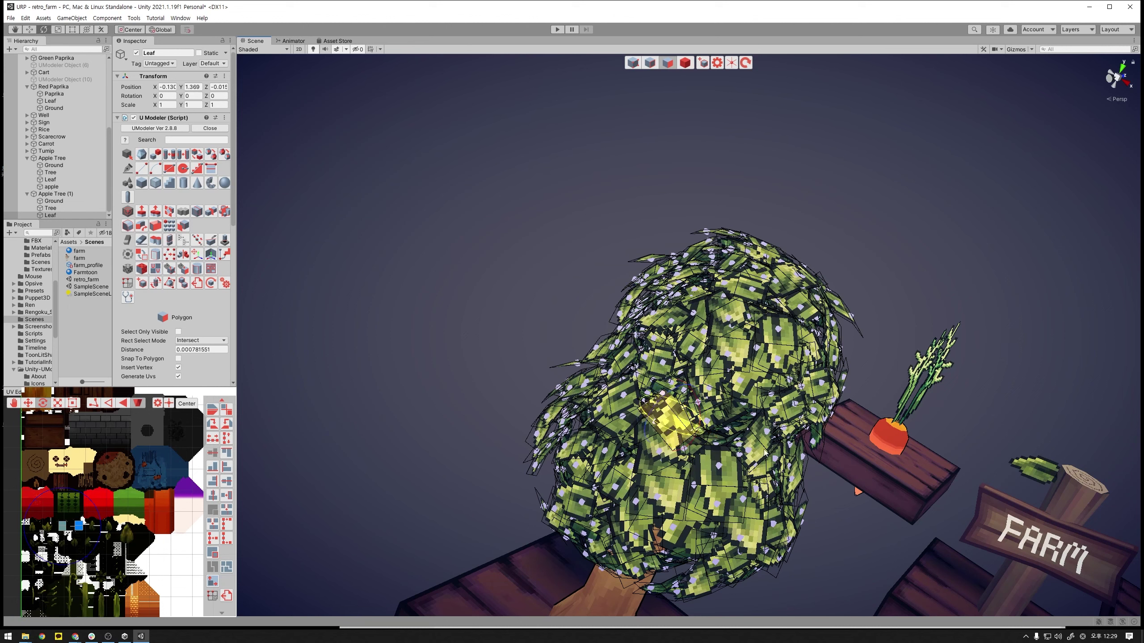
click(683, 419)
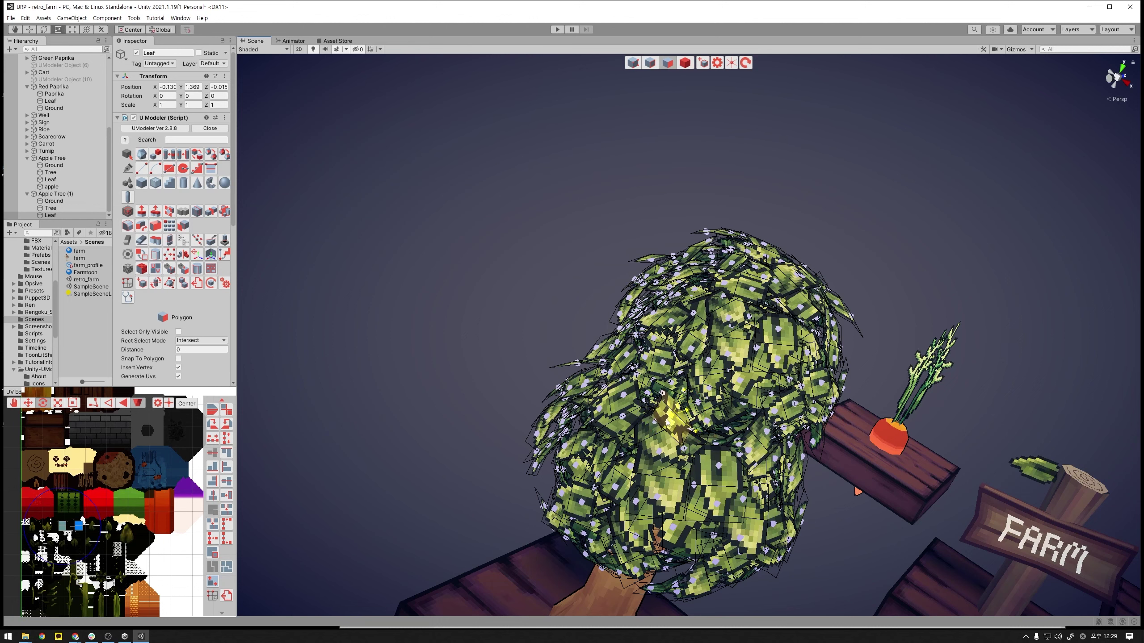
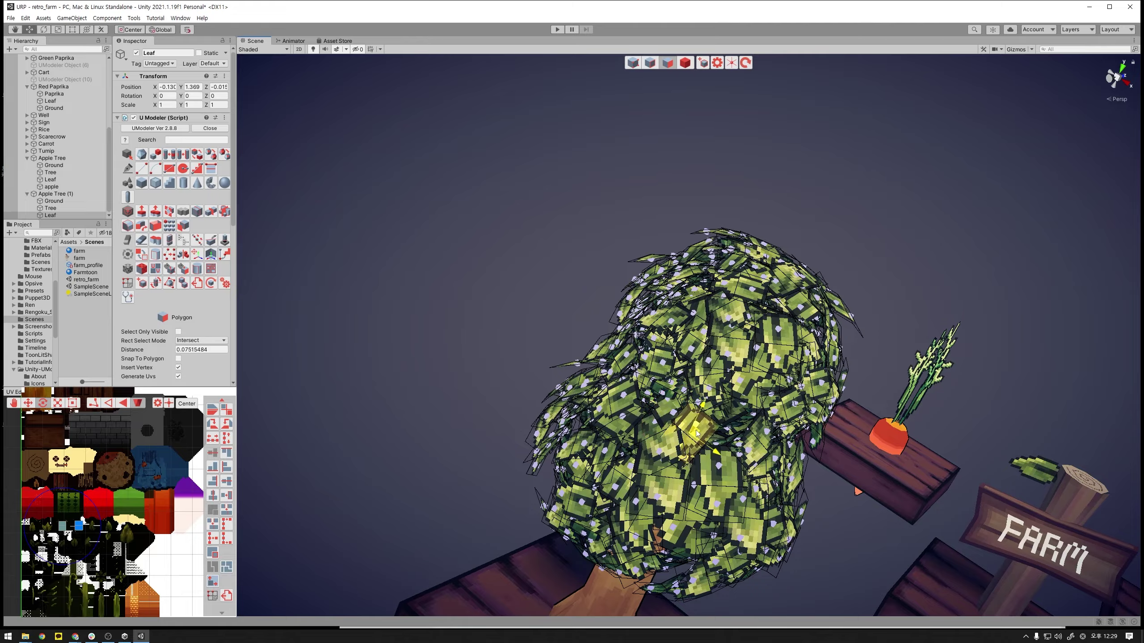
- Add a second leaf face to the selection and rotate the pair to a new angle
mouse_move(704, 431)
alt+mouse_down()
mouse_move(451, 404)
mouse_move(632, 356)
mouse_move(619, 330)
alt+mouse_up()
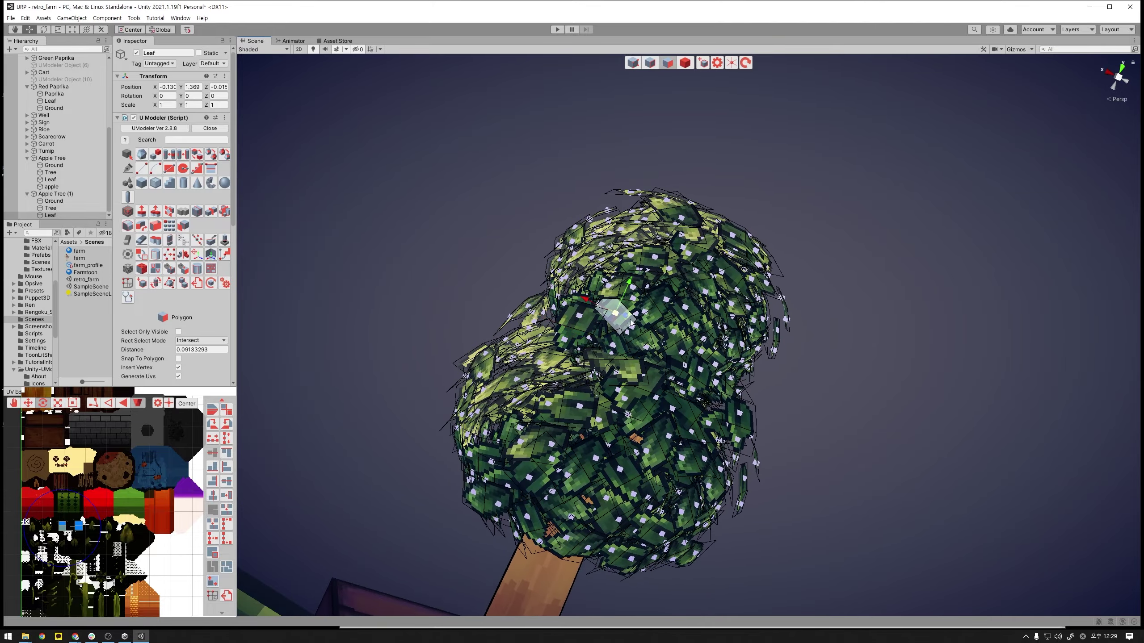
key(e)
shift+click(632, 321)
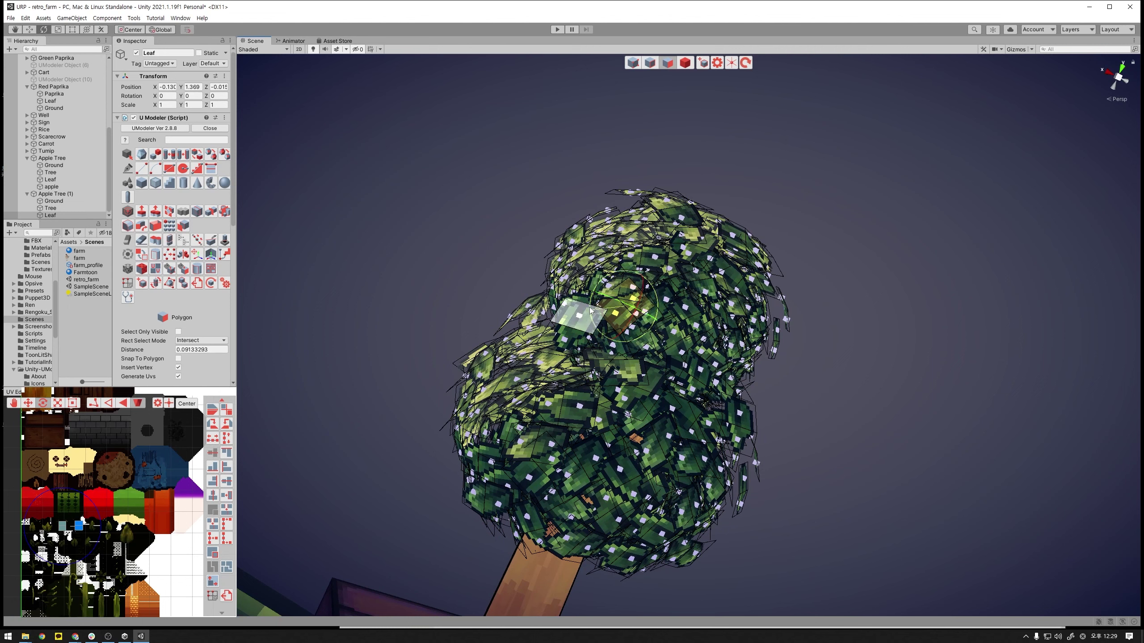
mouse_move(591, 311)
mouse_down()
mouse_move(599, 277)
mouse_move(651, 308)
mouse_up()
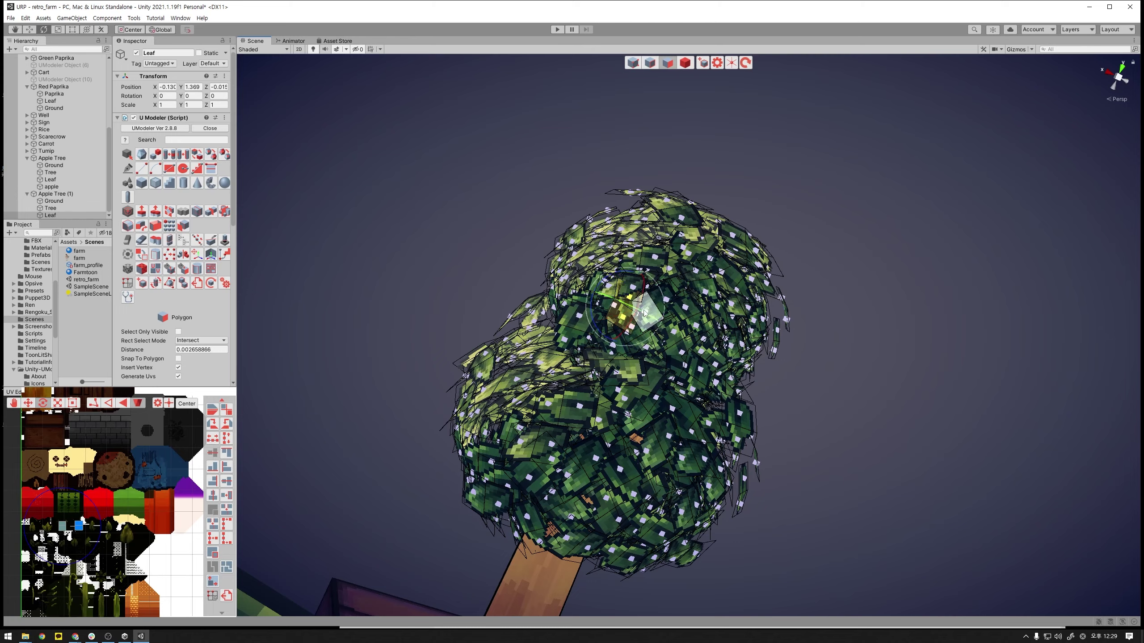
- Select a lower leaf face from another angle and frame it up close
alt+drag(611, 315, 741, 376)
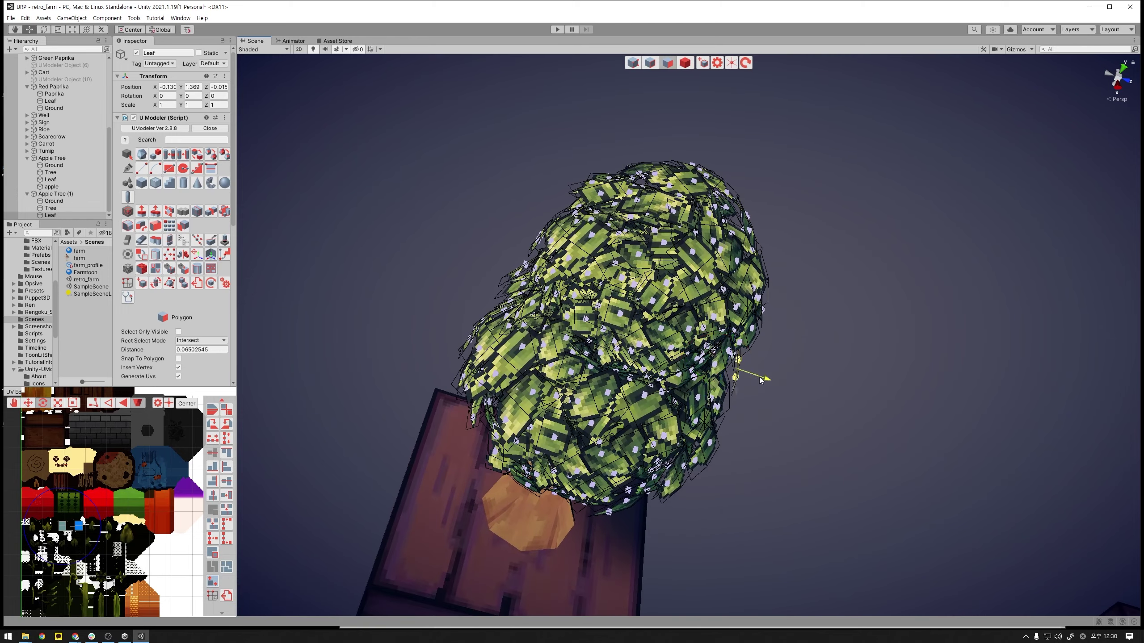
alt+drag(756, 381, 613, 342)
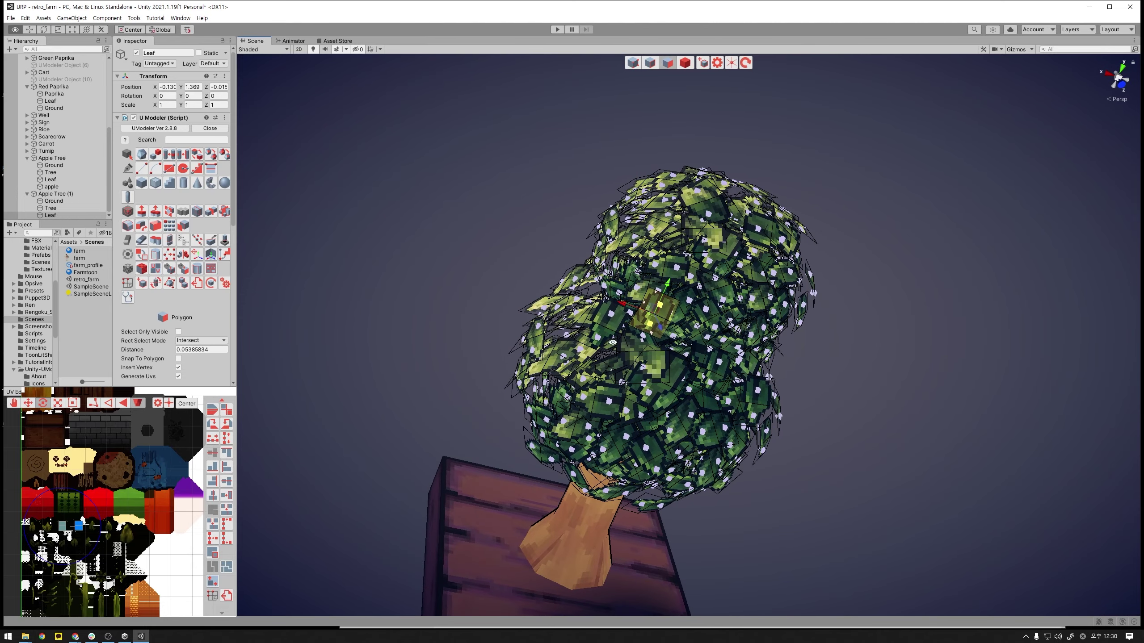
click(669, 291)
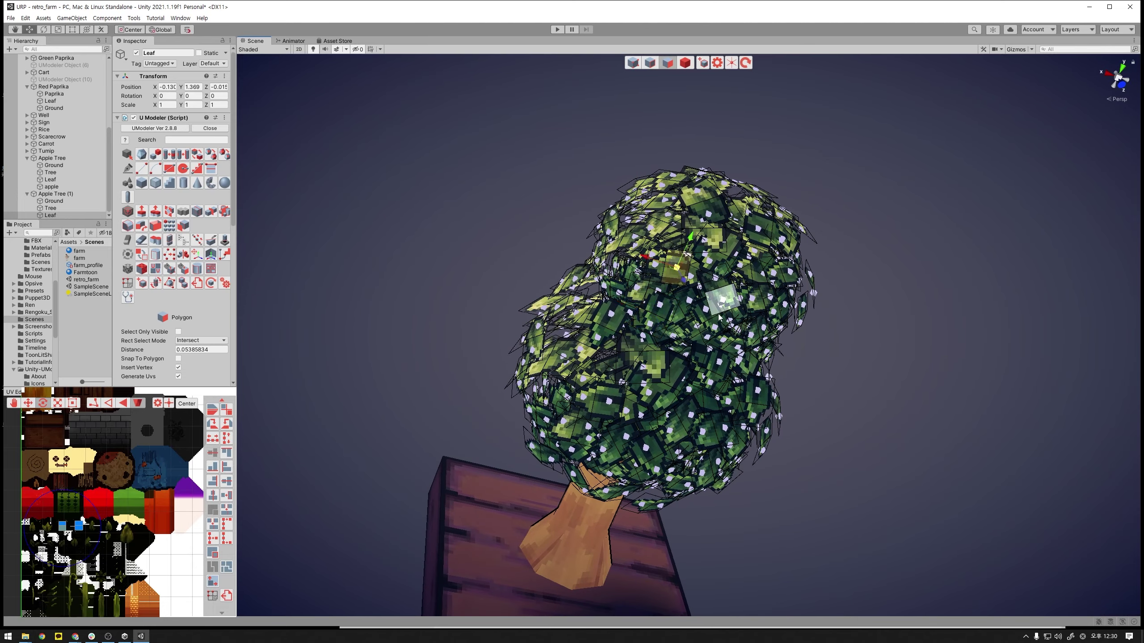
click(669, 294)
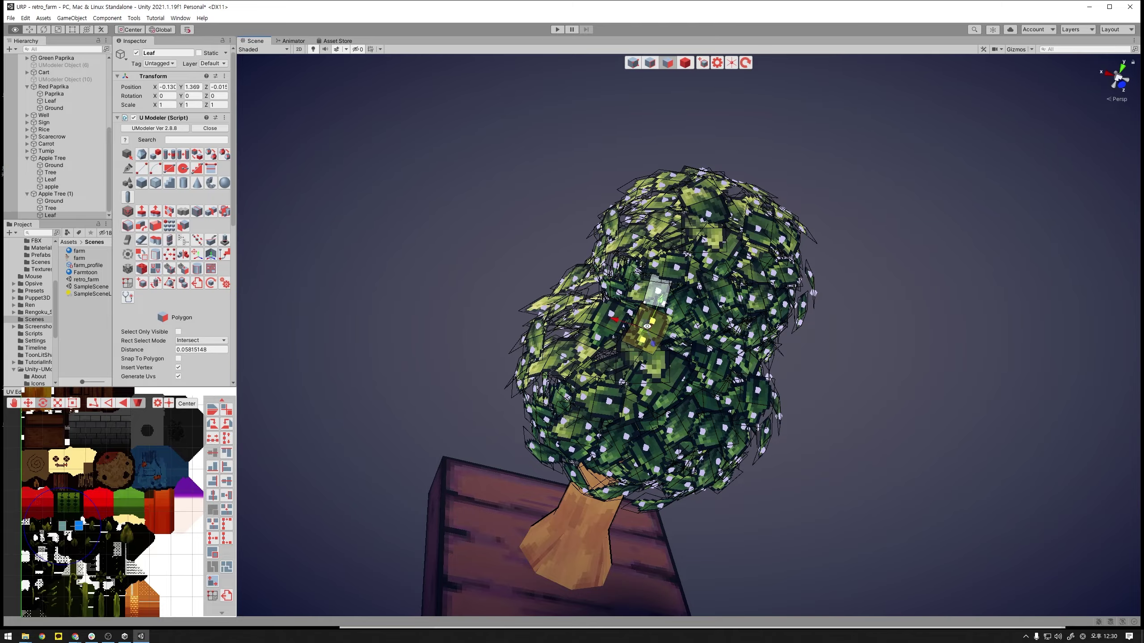
alt+drag(647, 326, 755, 359)
key(e)
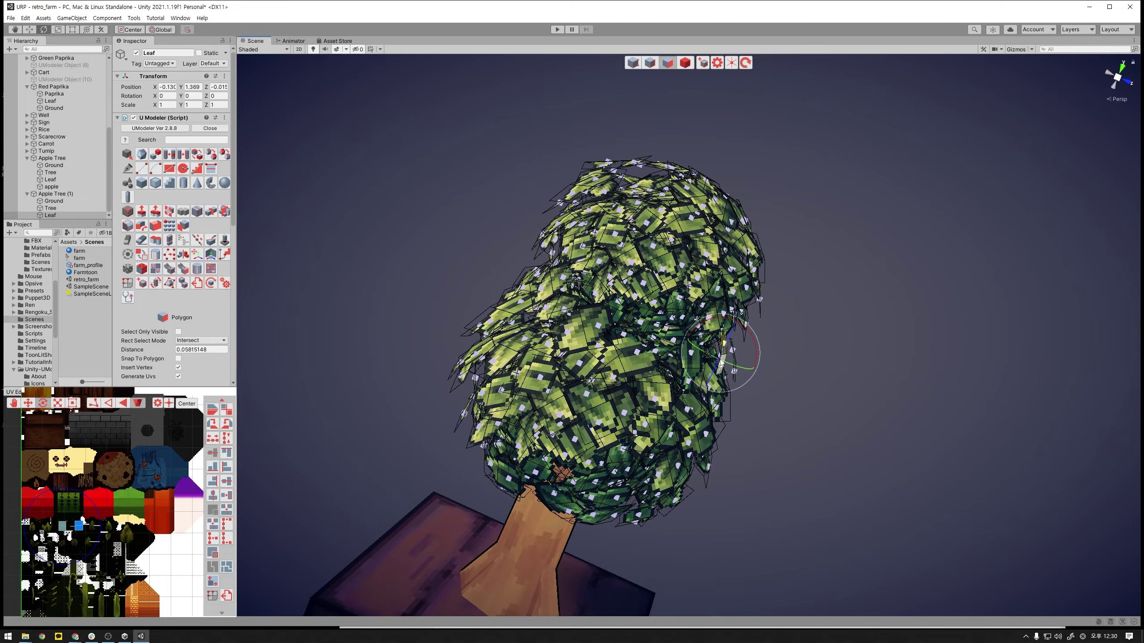
key(f)
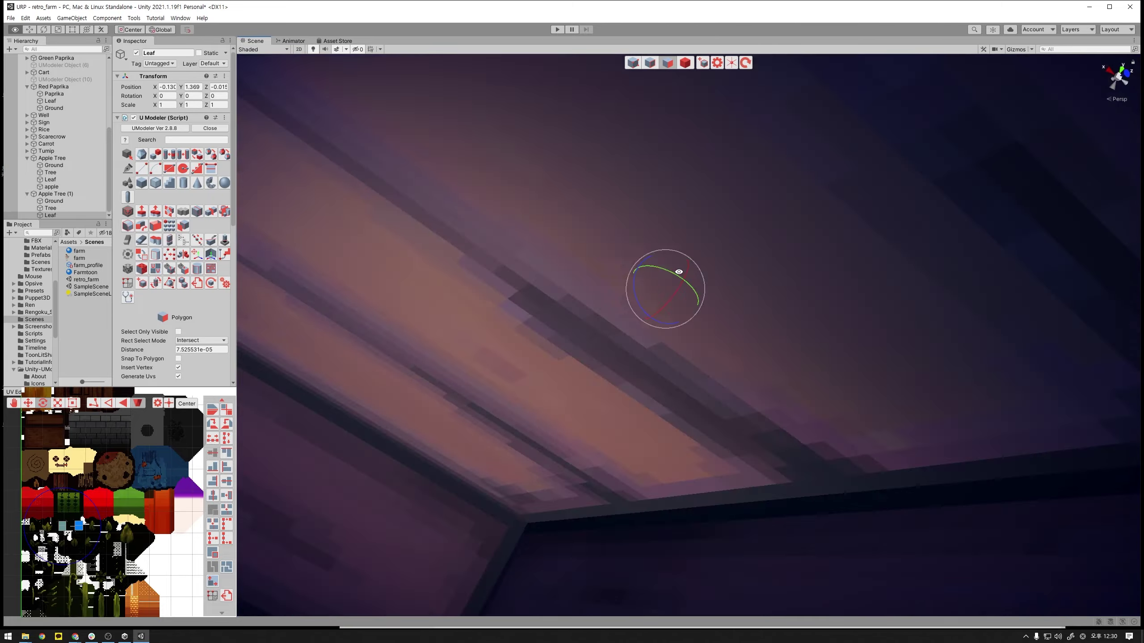
scroll(679, 272, down, 8)
key(w)
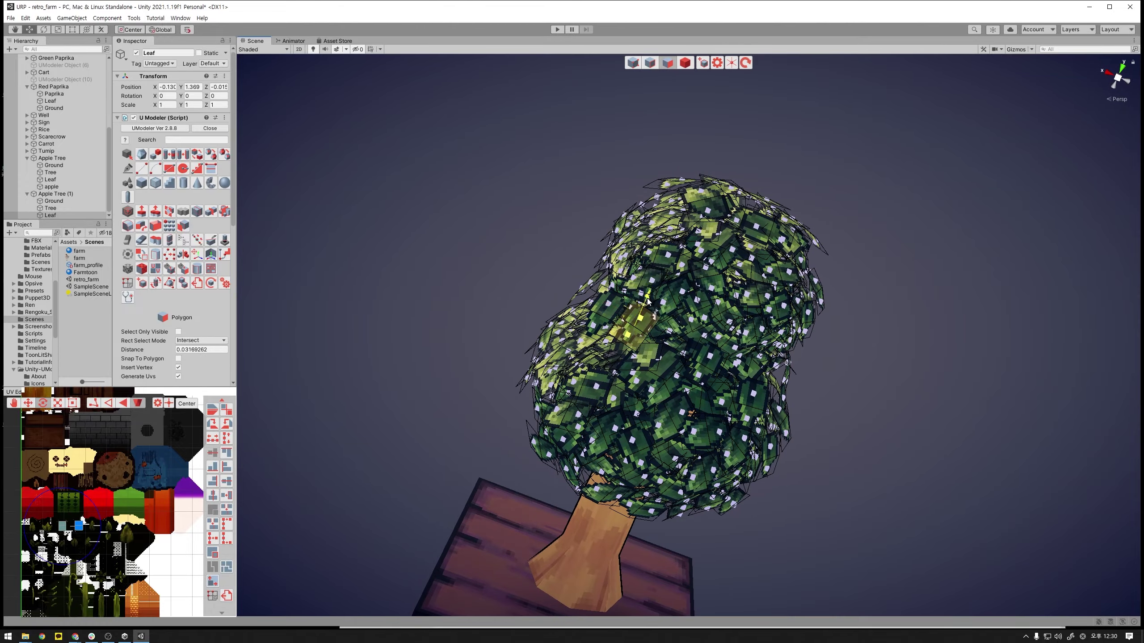
- View the canopy from below and select another leaf face
alt+drag(647, 301, 880, 402)
mouse_move(868, 364)
alt+mouse_down()
mouse_move(907, 333)
mouse_move(941, 382)
mouse_move(660, 415)
mouse_move(383, 308)
alt+mouse_up()
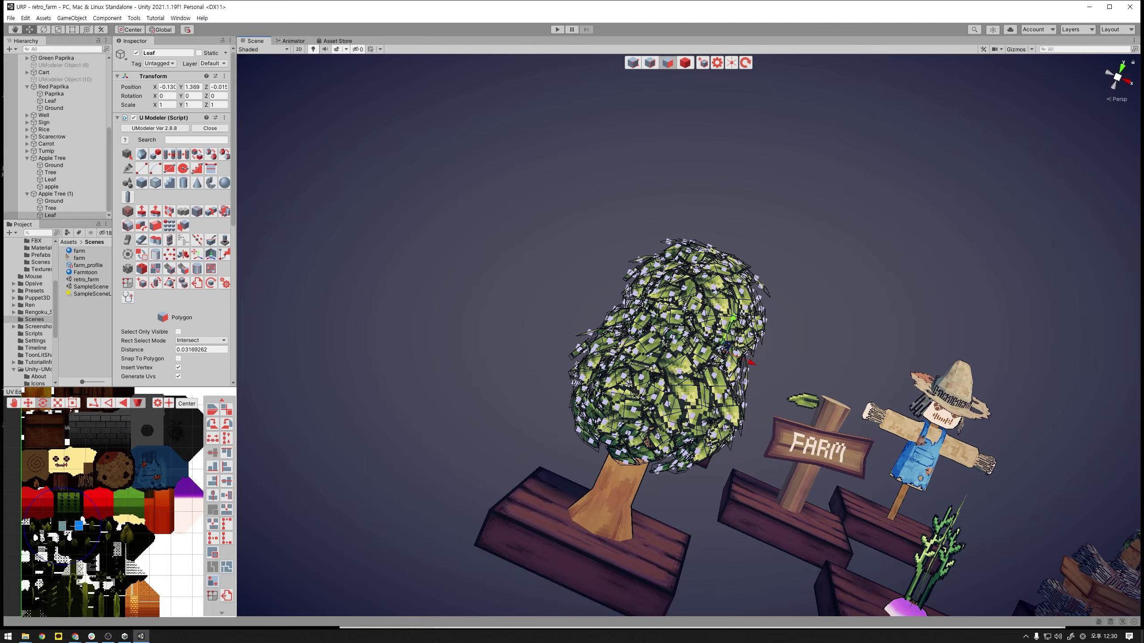
alt+drag(799, 334, 775, 391)
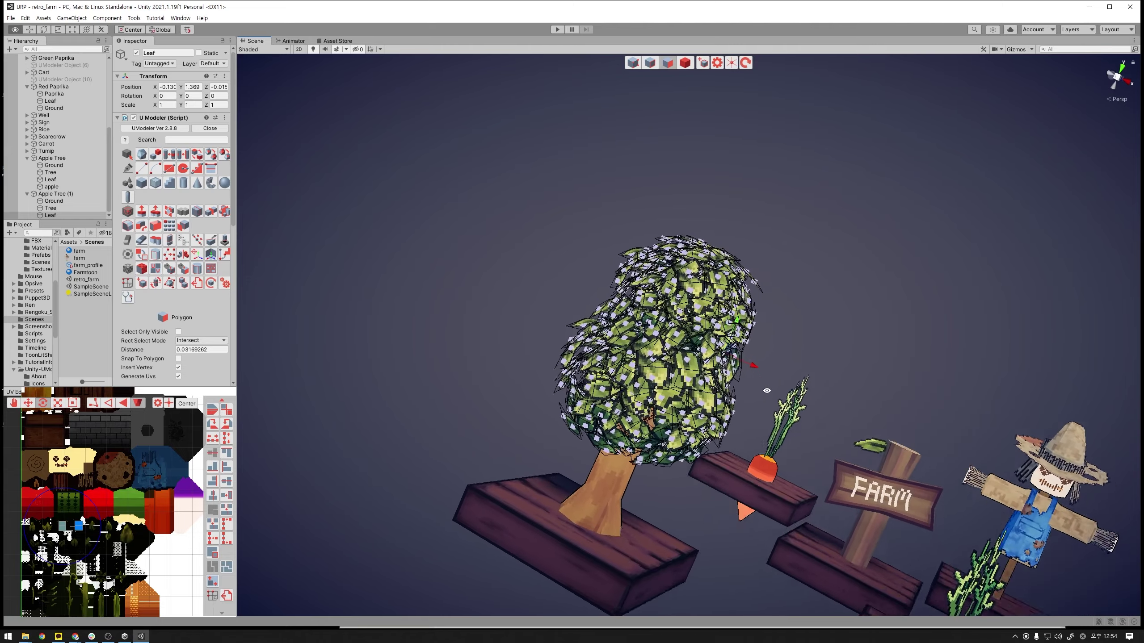
click(651, 321)
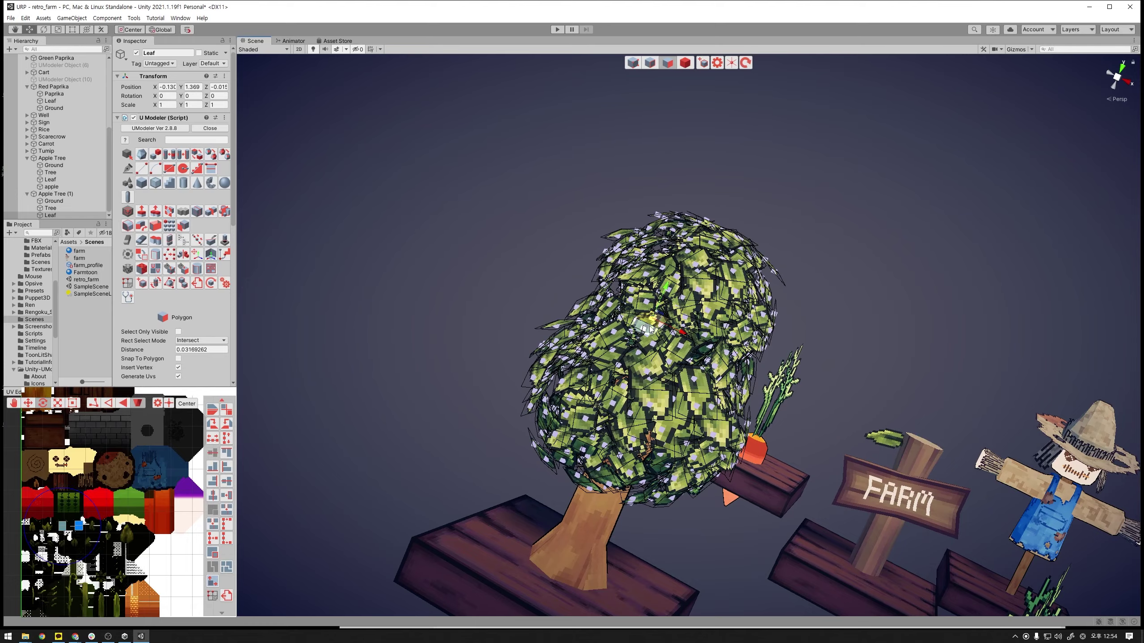
key(Escape)
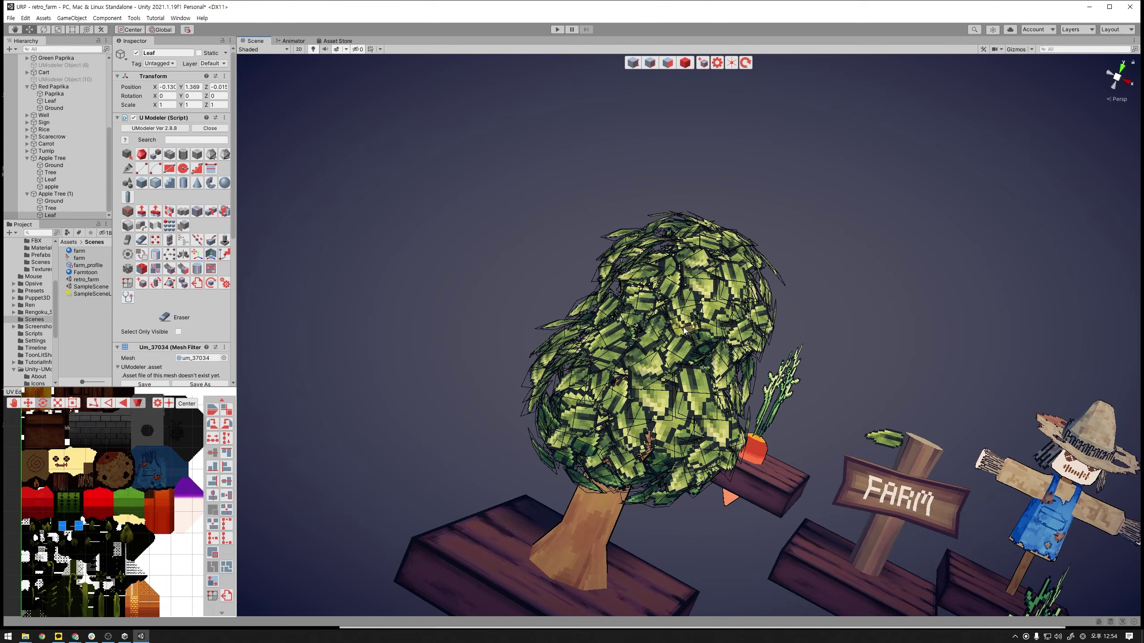
mouse_move(845, 343)
alt+mouse_down()
mouse_move(733, 357)
mouse_move(652, 317)
alt+mouse_up()
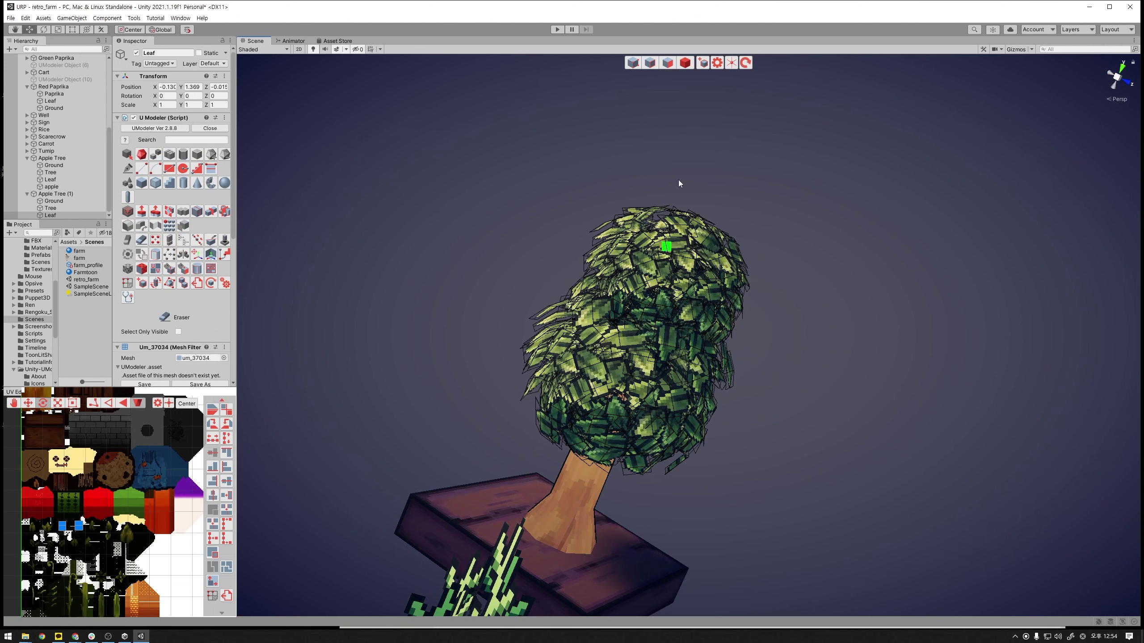
click(669, 63)
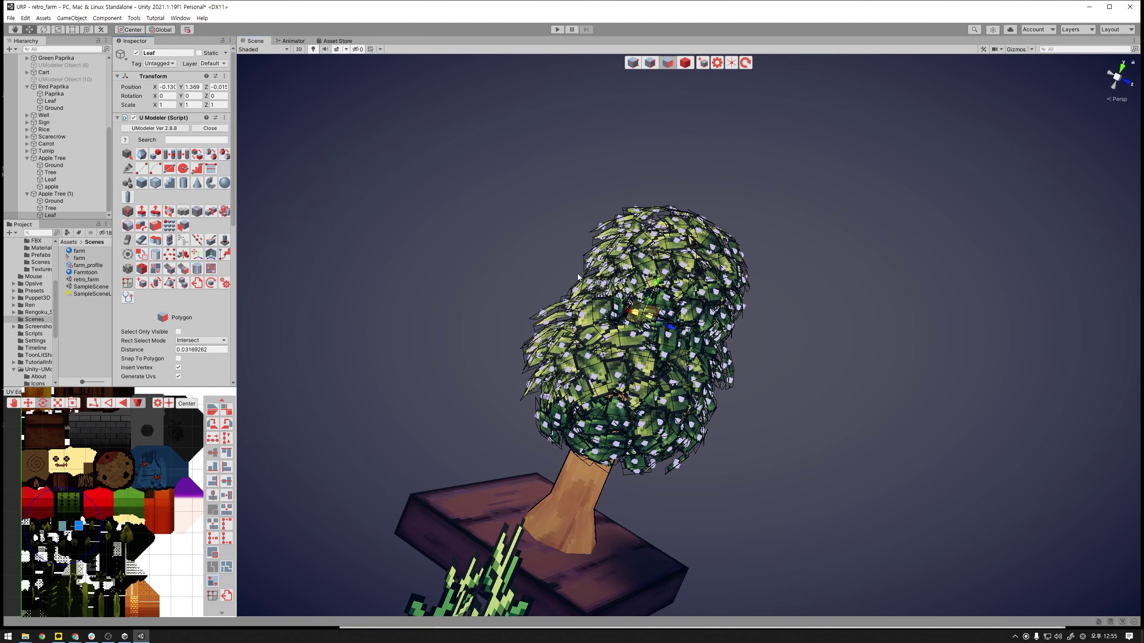
alt+drag(798, 339, 796, 361)
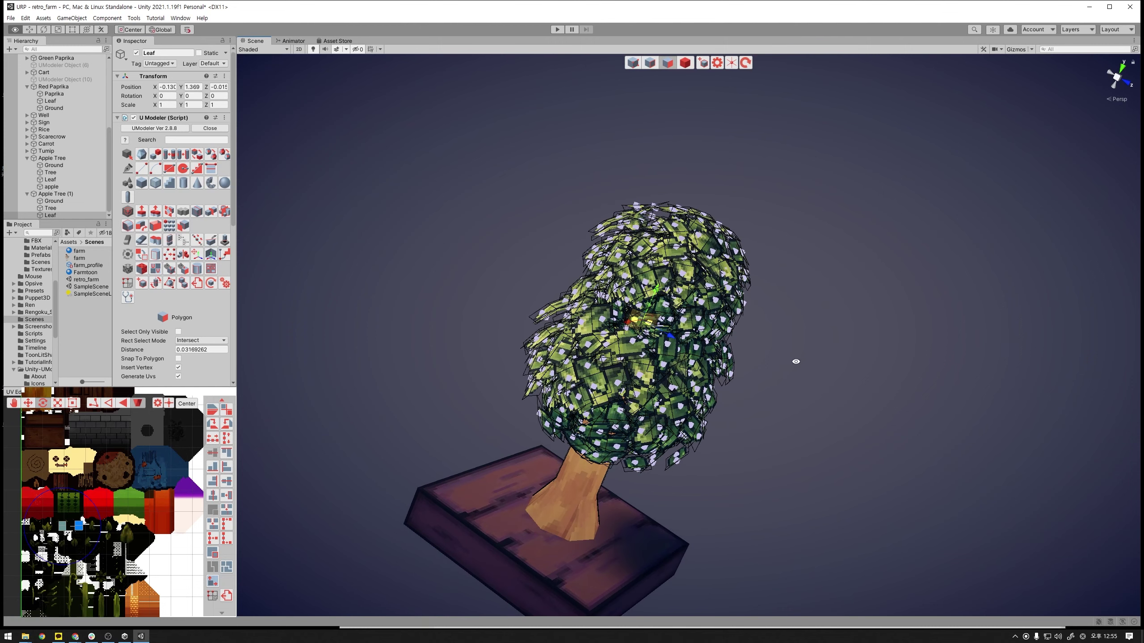
key(e)
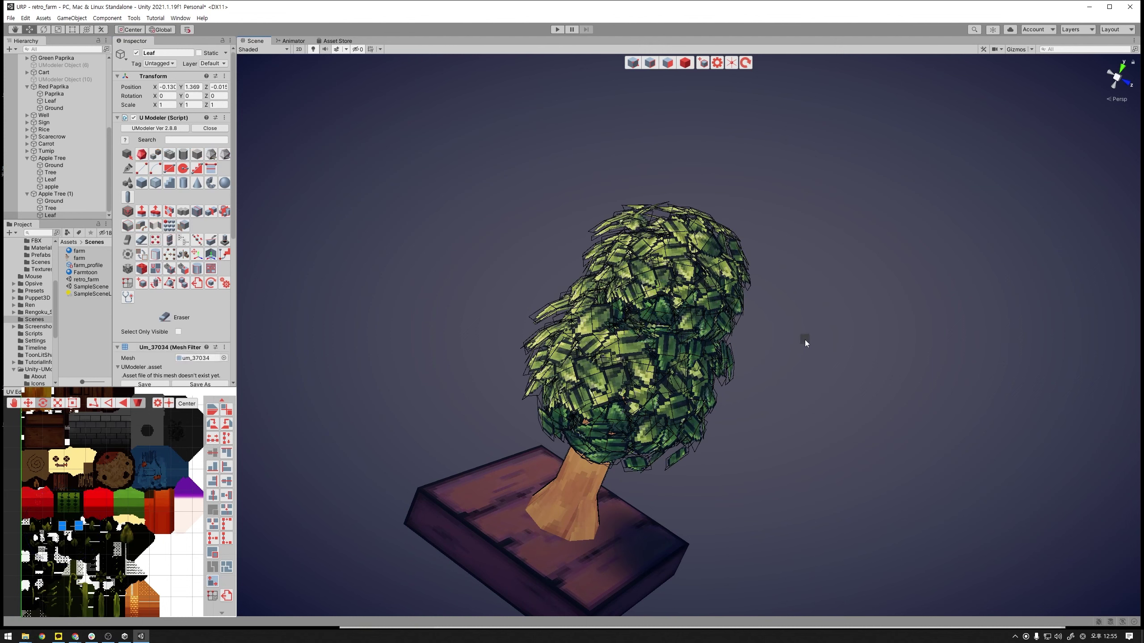
key(3)
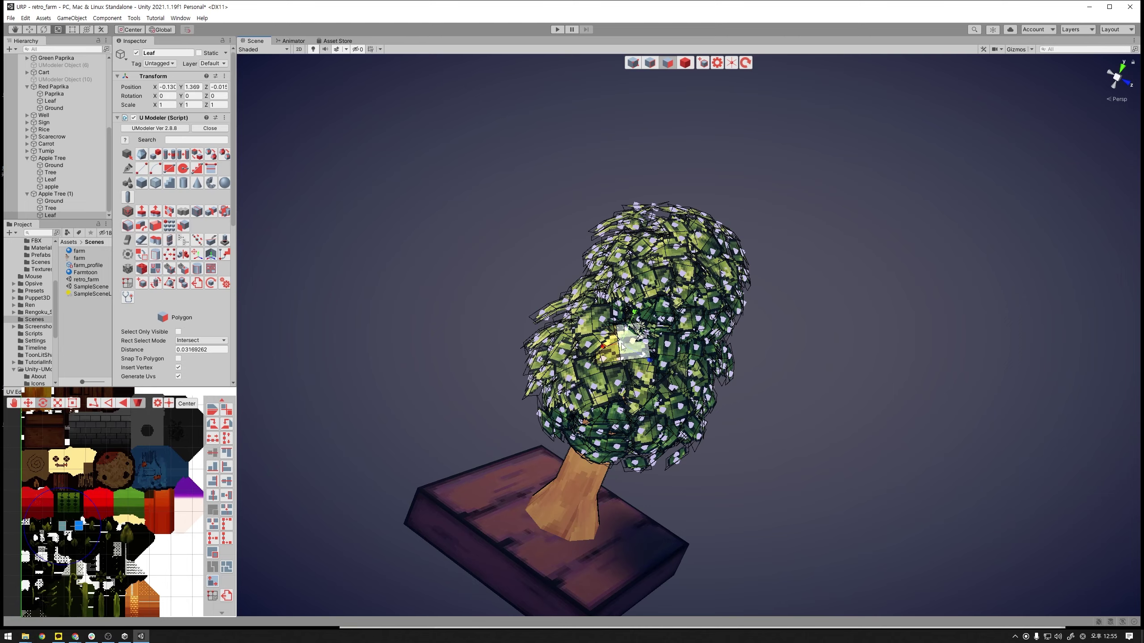
- Select a leaf face on the canopy's front and inspect the tree from above
click(618, 353)
alt+drag(613, 354, 634, 322)
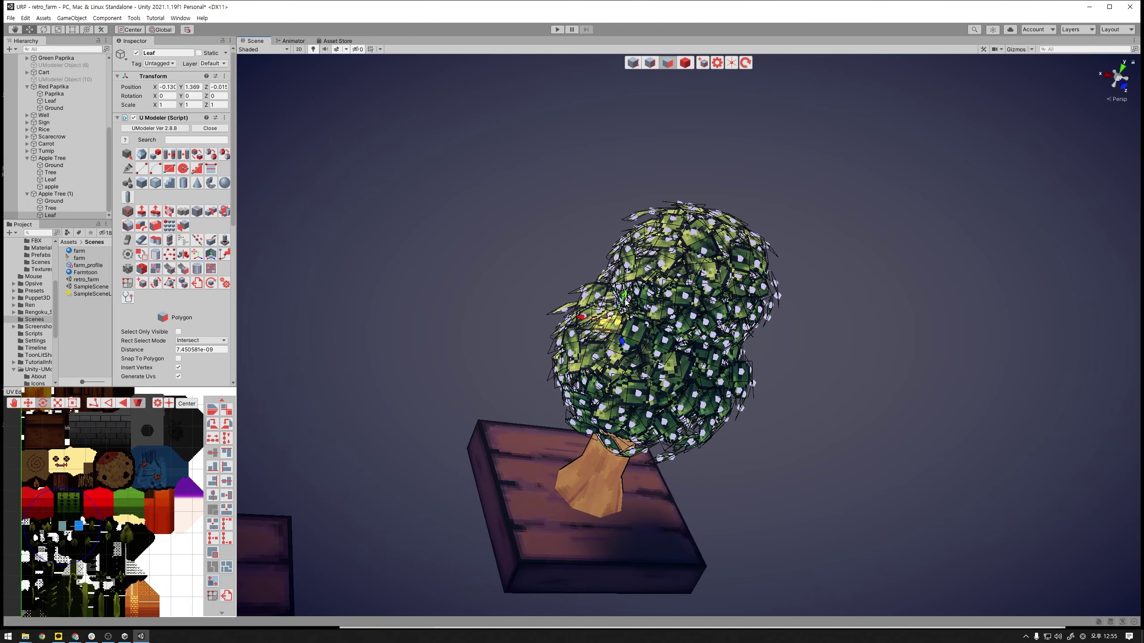
key(e)
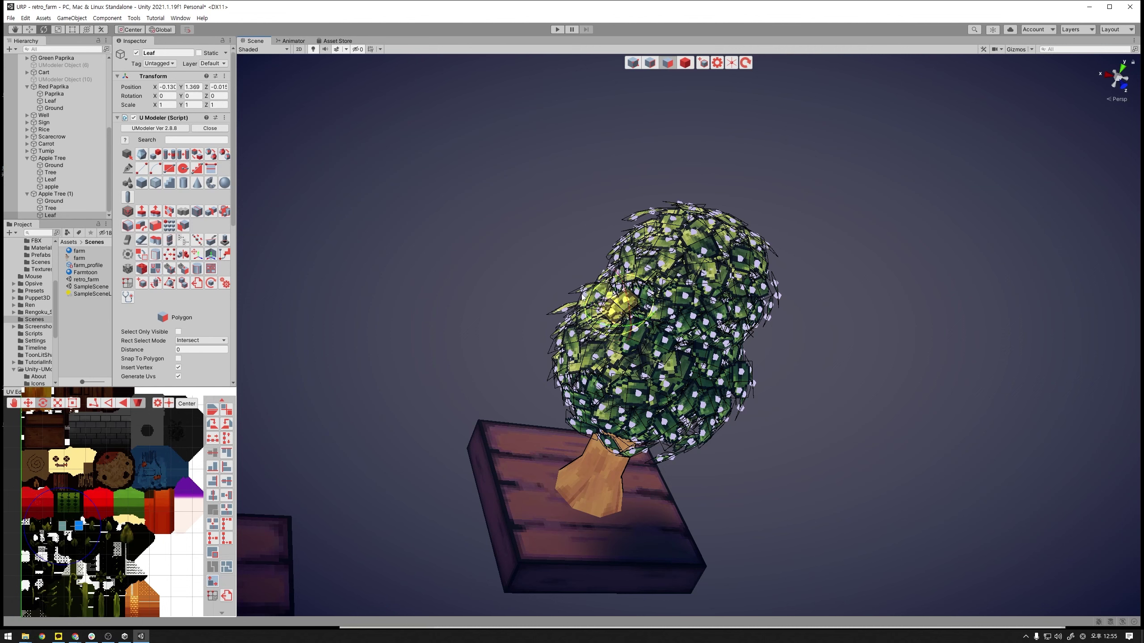
key(w)
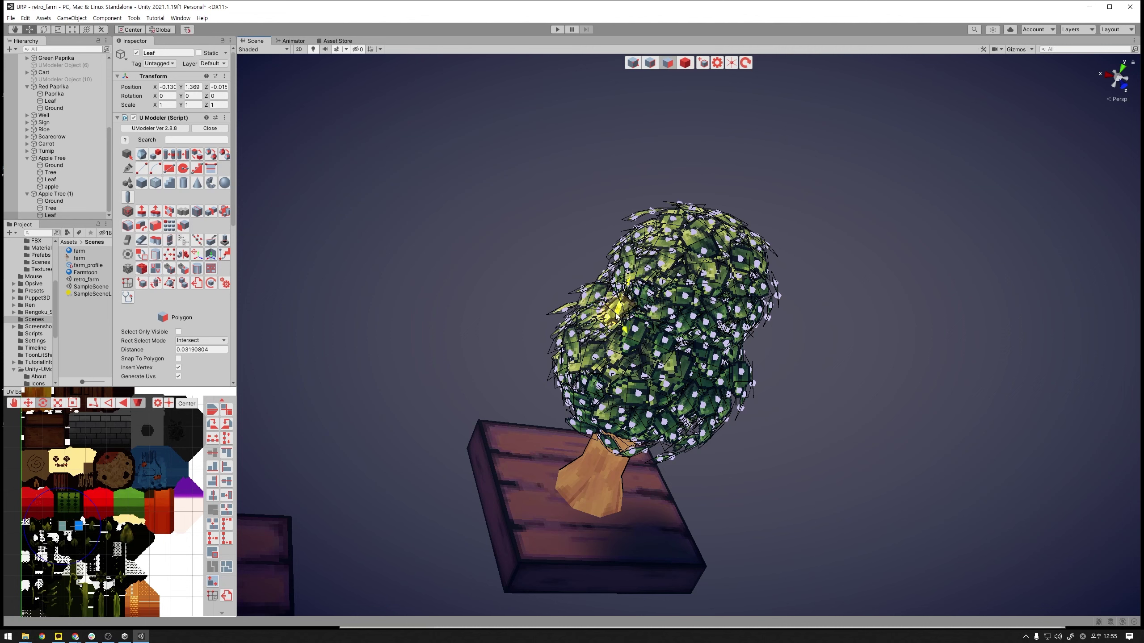
alt+drag(685, 322, 845, 388)
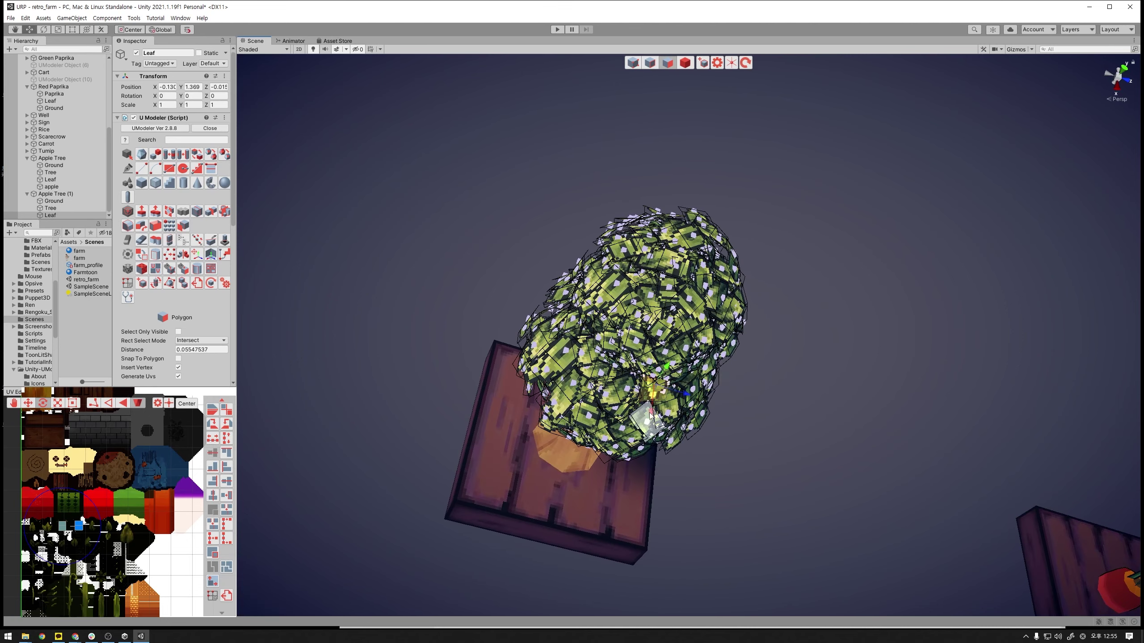
mouse_move(651, 428)
alt+mouse_down()
mouse_move(655, 241)
mouse_move(714, 343)
alt+mouse_up()
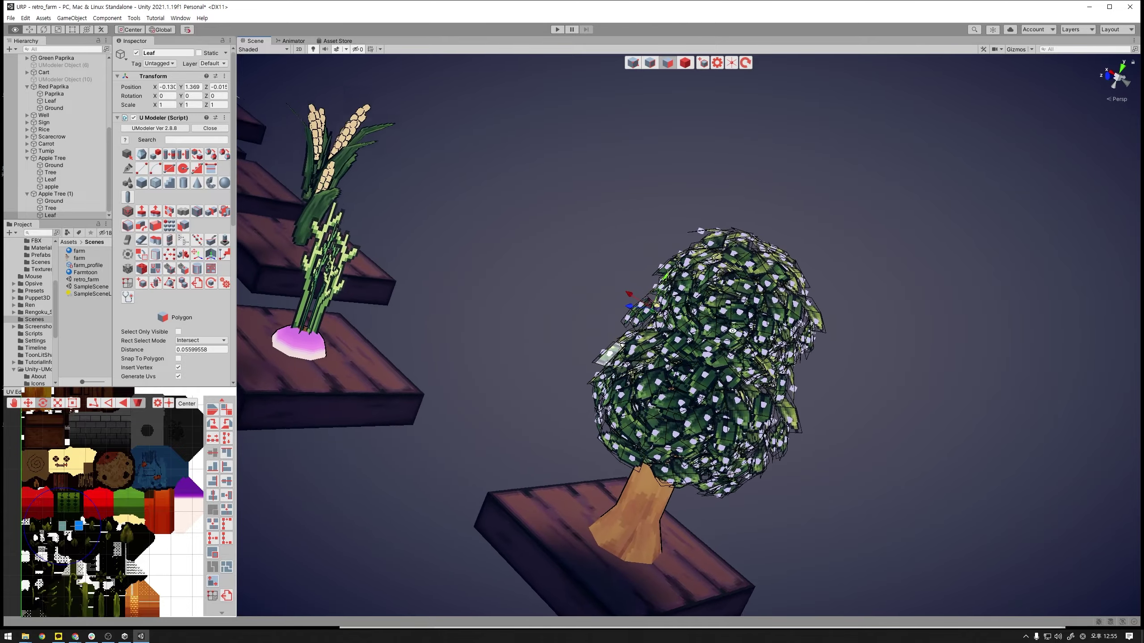
- Select leaf faces near the middle of the canopy, with the tree filling the view
click(715, 341)
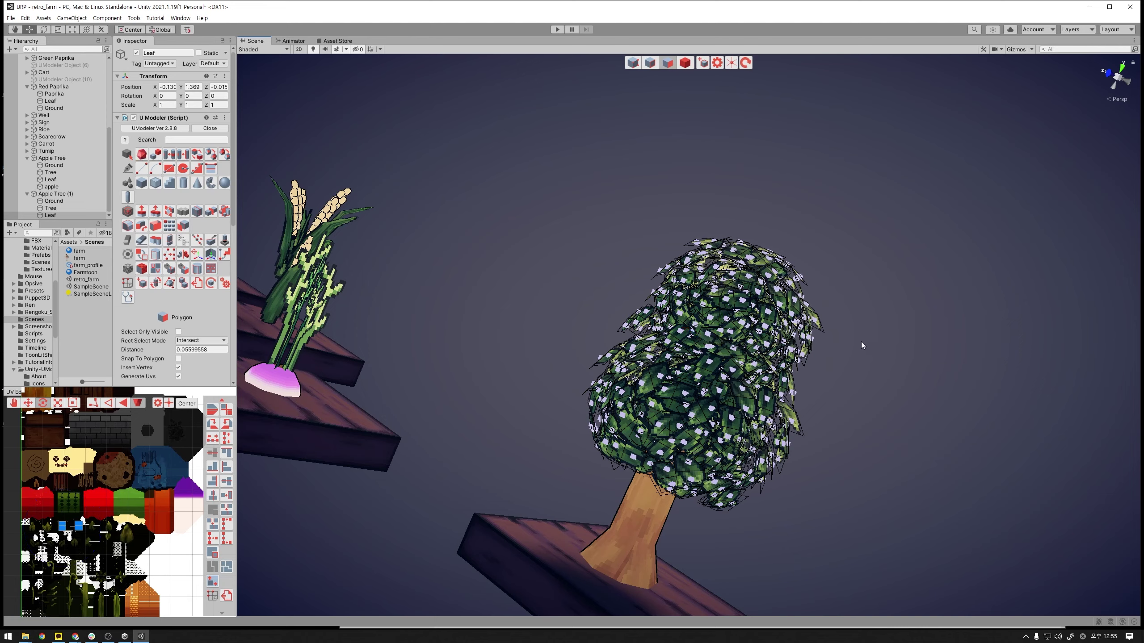
alt+drag(862, 341, 726, 338)
click(727, 338)
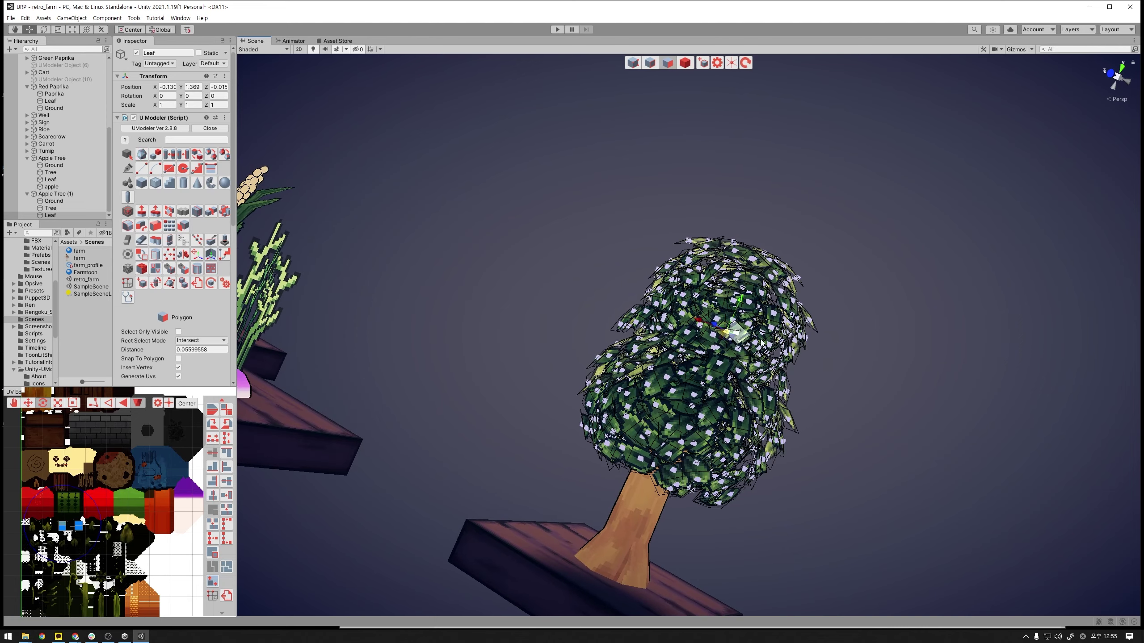
alt+drag(883, 345, 796, 351)
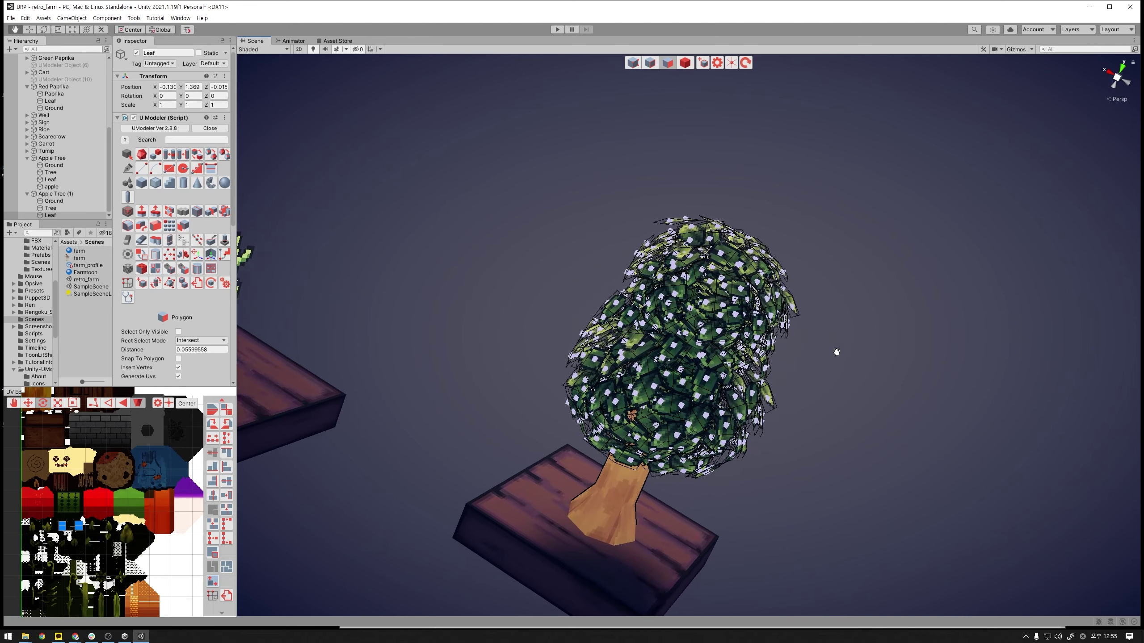
click(636, 355)
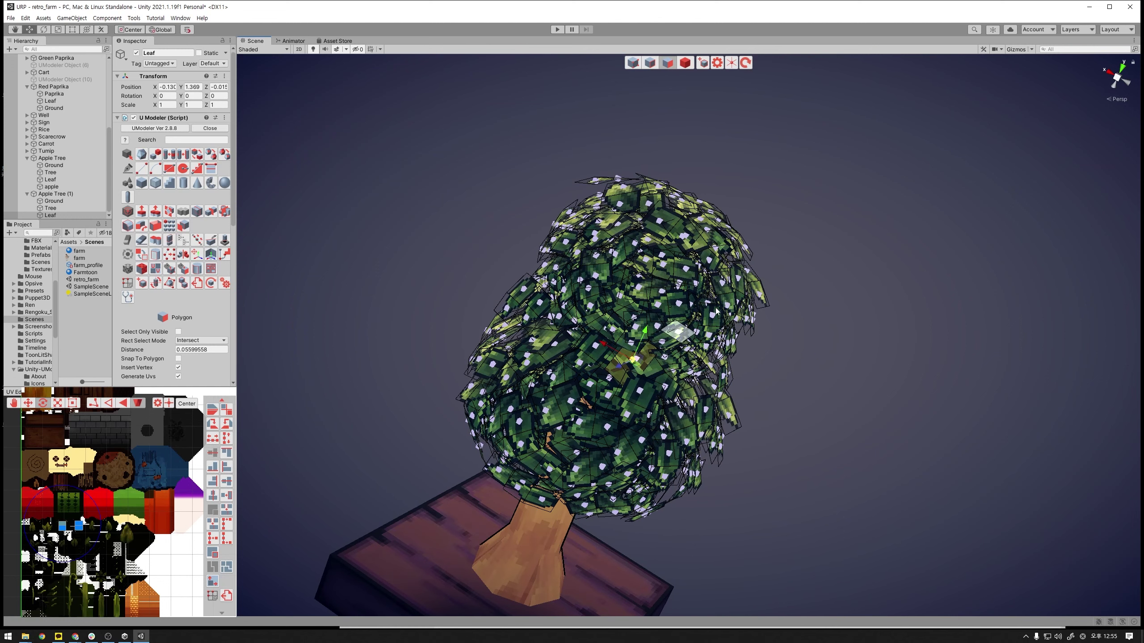
click(160, 156)
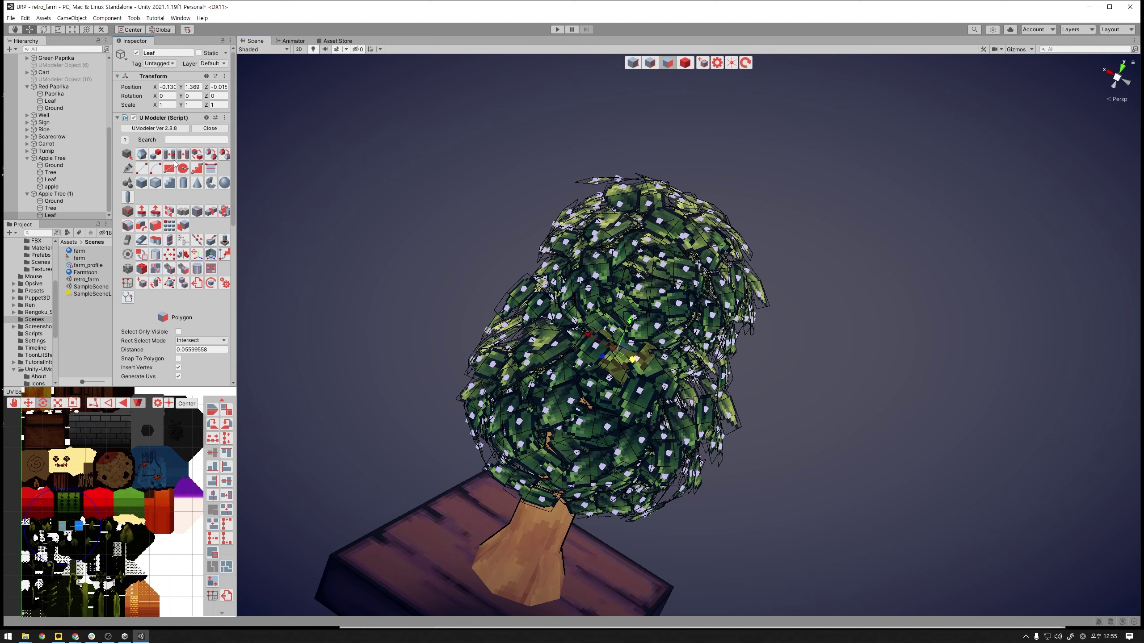
- Clear the selection and pick a different leaf face on another side of the canopy
alt+drag(842, 345, 812, 357)
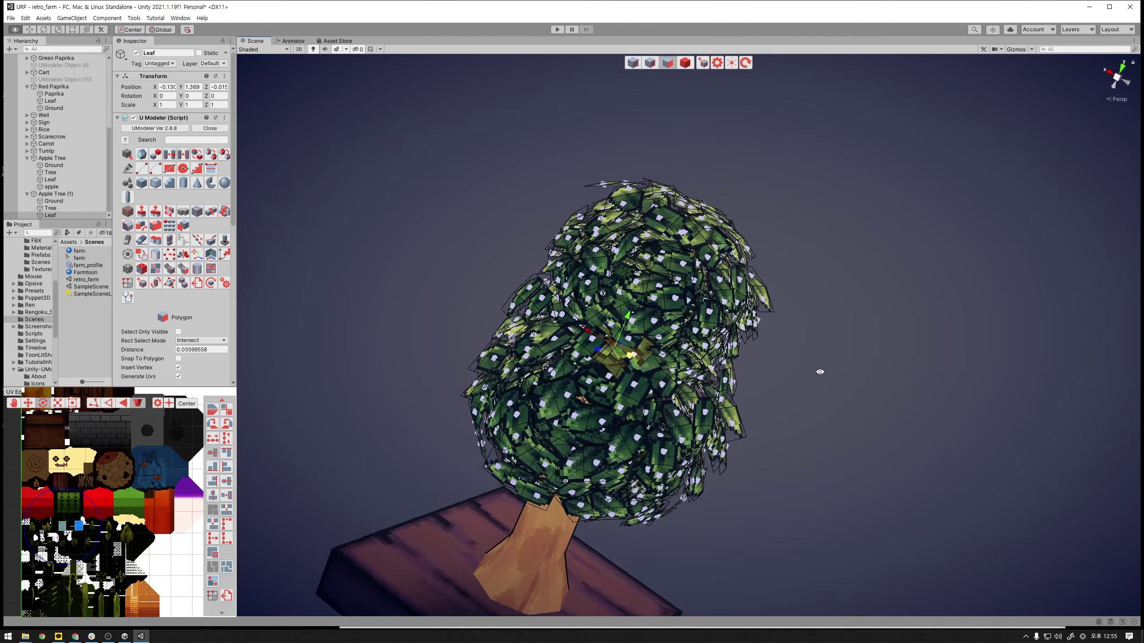
click(844, 358)
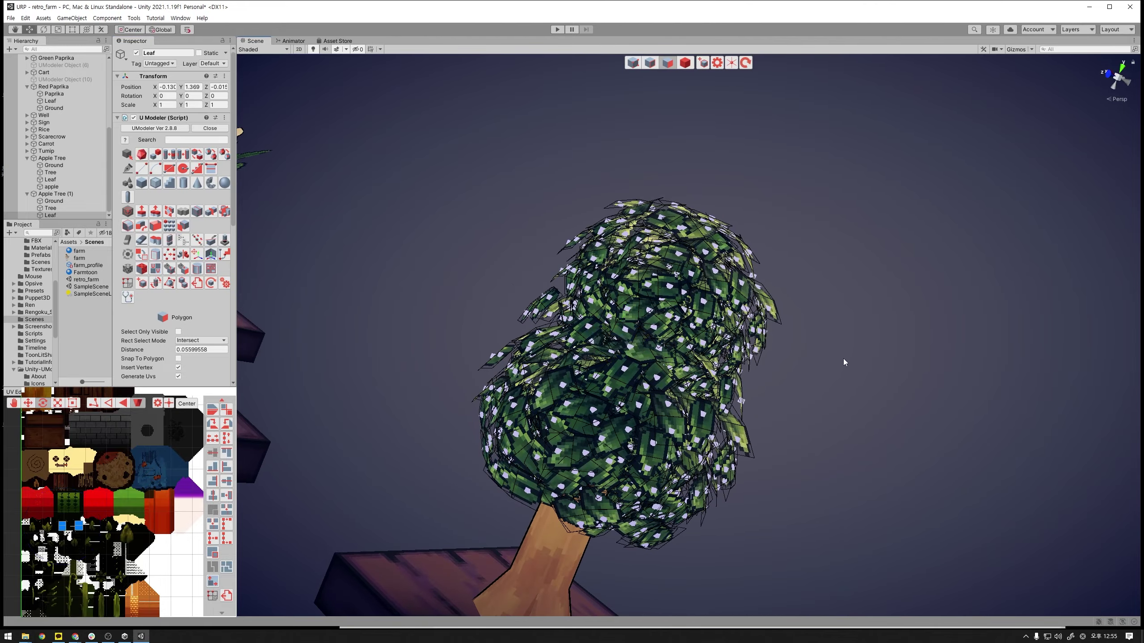
alt+drag(822, 359, 722, 387)
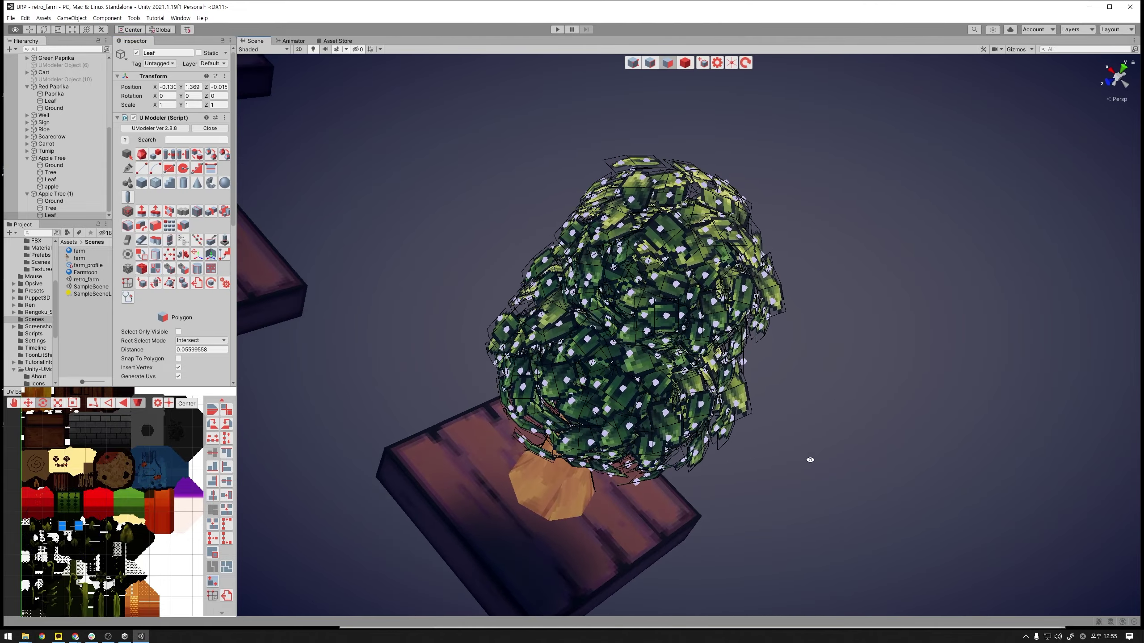
click(634, 367)
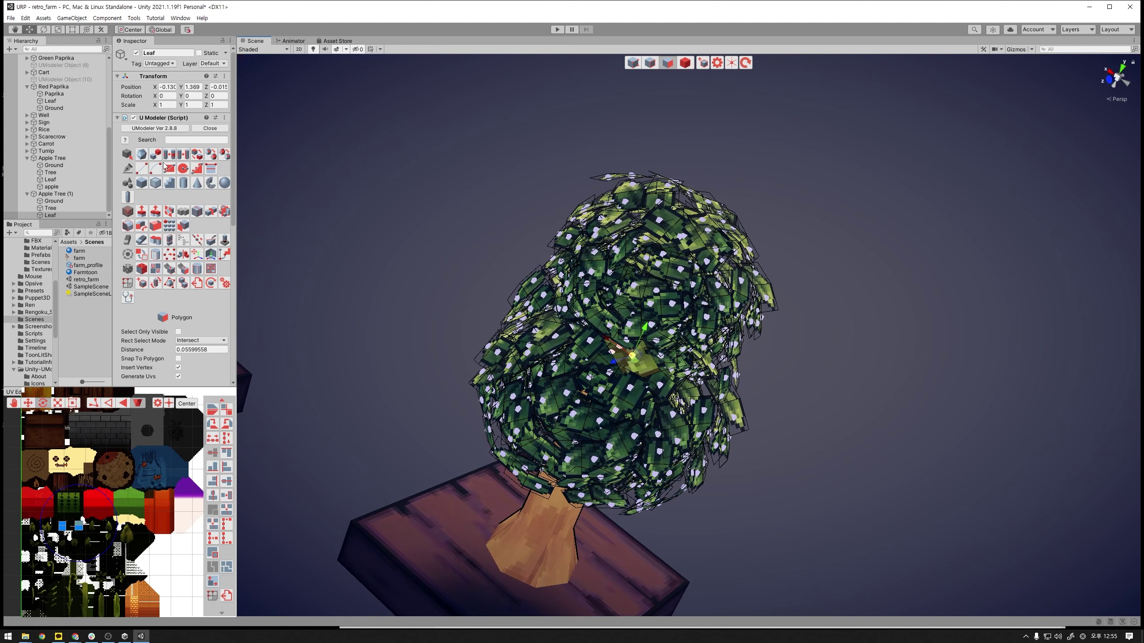
mouse_move(672, 360)
alt+mouse_down()
mouse_move(645, 349)
mouse_move(662, 312)
alt+mouse_up()
click(633, 355)
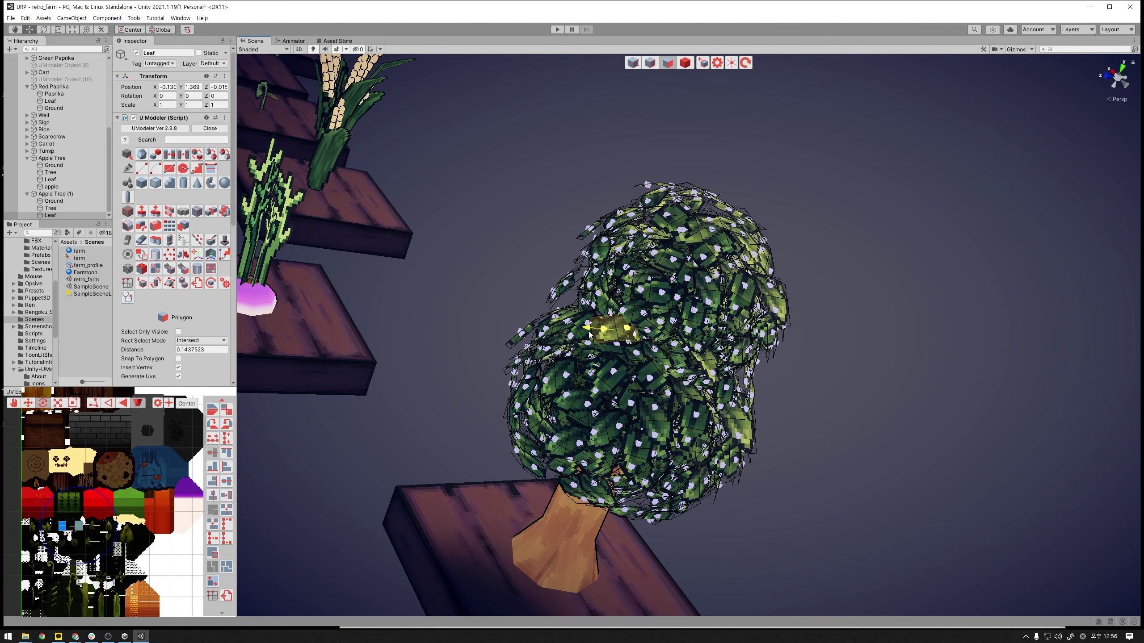
- Clear the leaf selection and center the tree upright in the view
key(e)
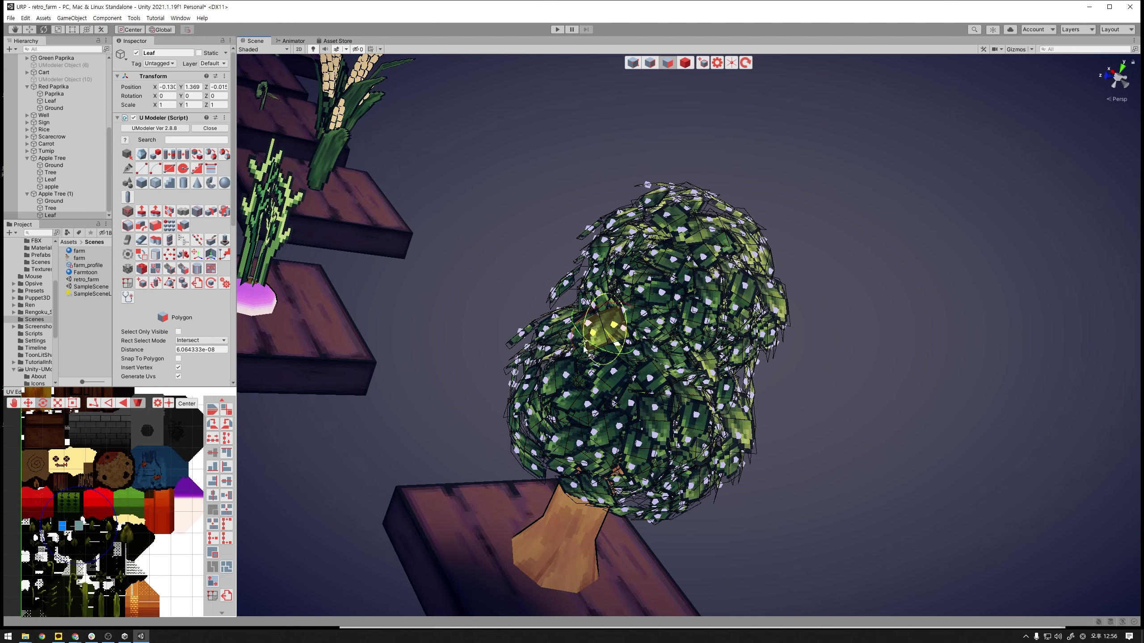
mouse_move(584, 348)
alt+mouse_down()
mouse_move(823, 344)
mouse_move(516, 331)
mouse_move(592, 308)
alt+mouse_up()
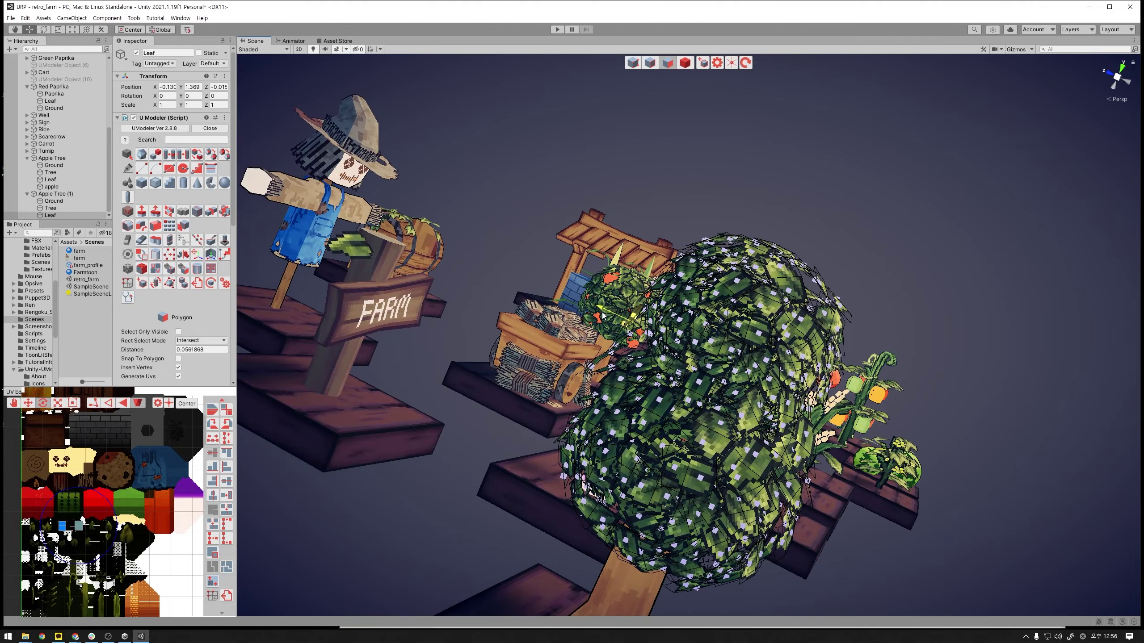
alt+drag(605, 317, 668, 315)
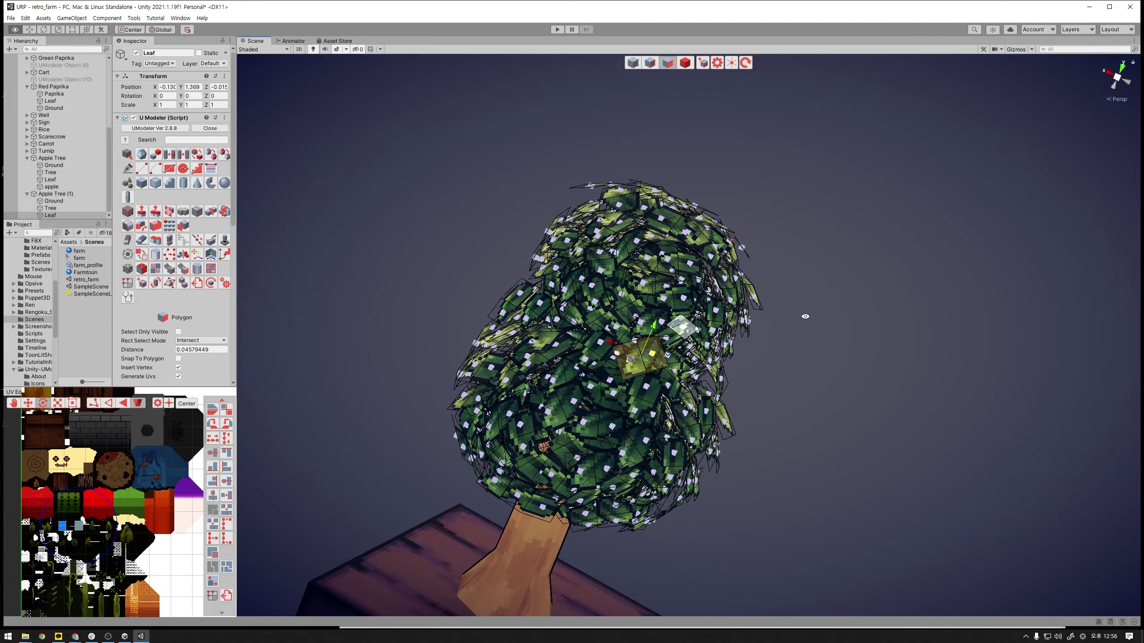
mouse_move(805, 317)
alt+mouse_down()
mouse_move(764, 359)
mouse_move(731, 297)
mouse_move(792, 335)
mouse_move(739, 319)
mouse_move(667, 264)
alt+mouse_up()
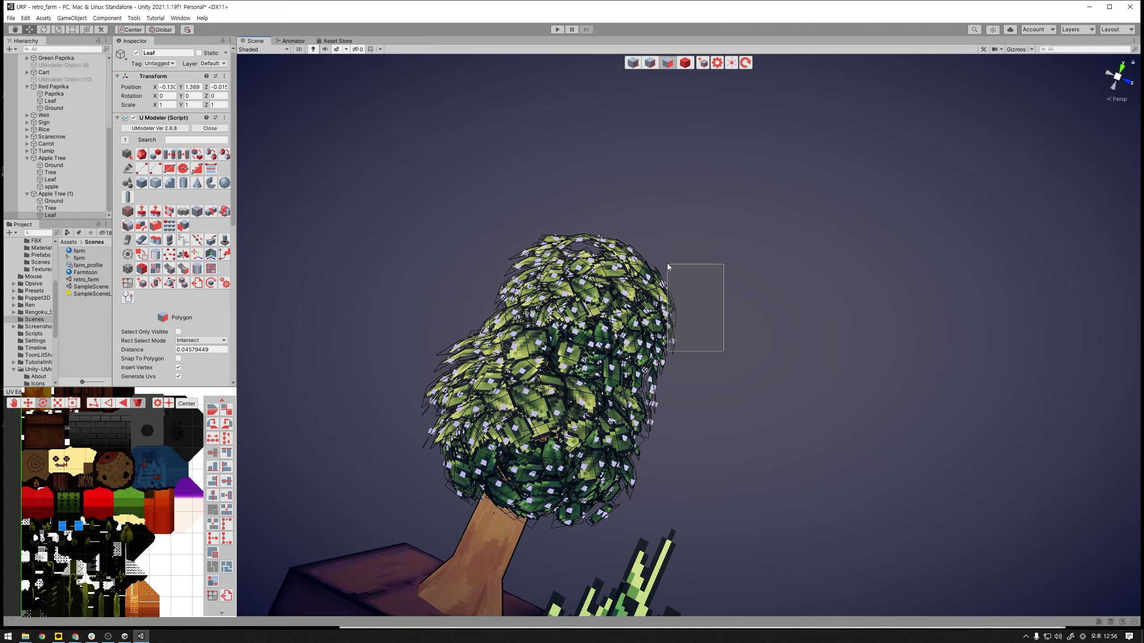
click(737, 297)
mouse_move(754, 318)
alt+mouse_down()
mouse_move(586, 318)
mouse_move(563, 293)
alt+mouse_up()
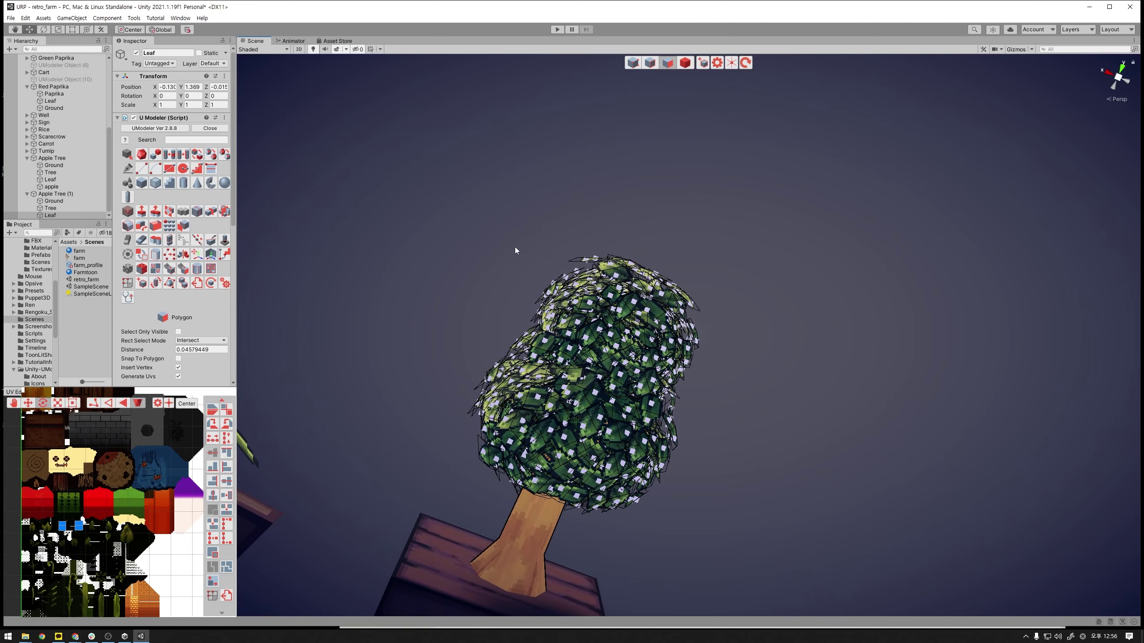
drag(513, 247, 602, 309)
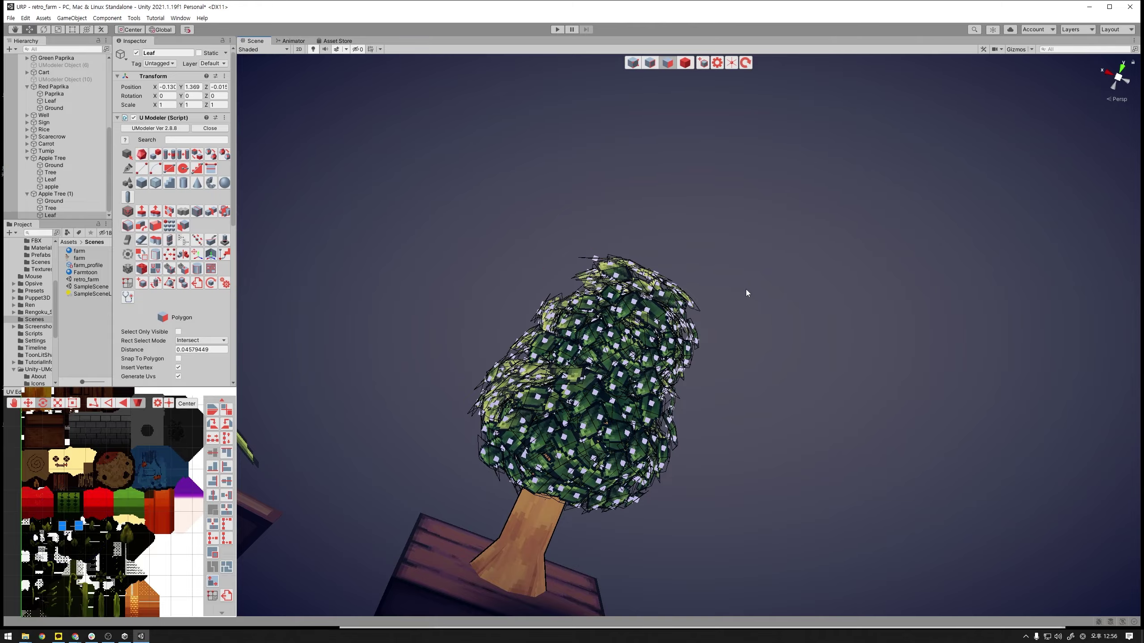
mouse_move(751, 317)
alt+mouse_down()
mouse_move(663, 317)
mouse_move(791, 352)
mouse_move(833, 309)
alt+mouse_up()
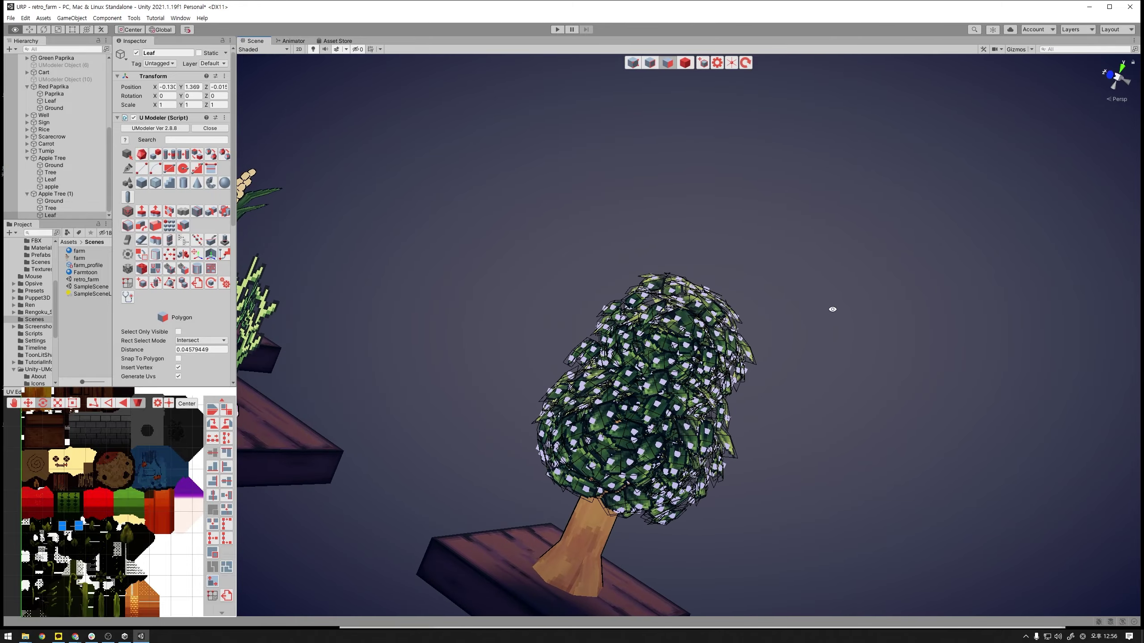
- Box-select and delete the stray leaf cards on the canopy's right edge
drag(756, 330, 734, 273)
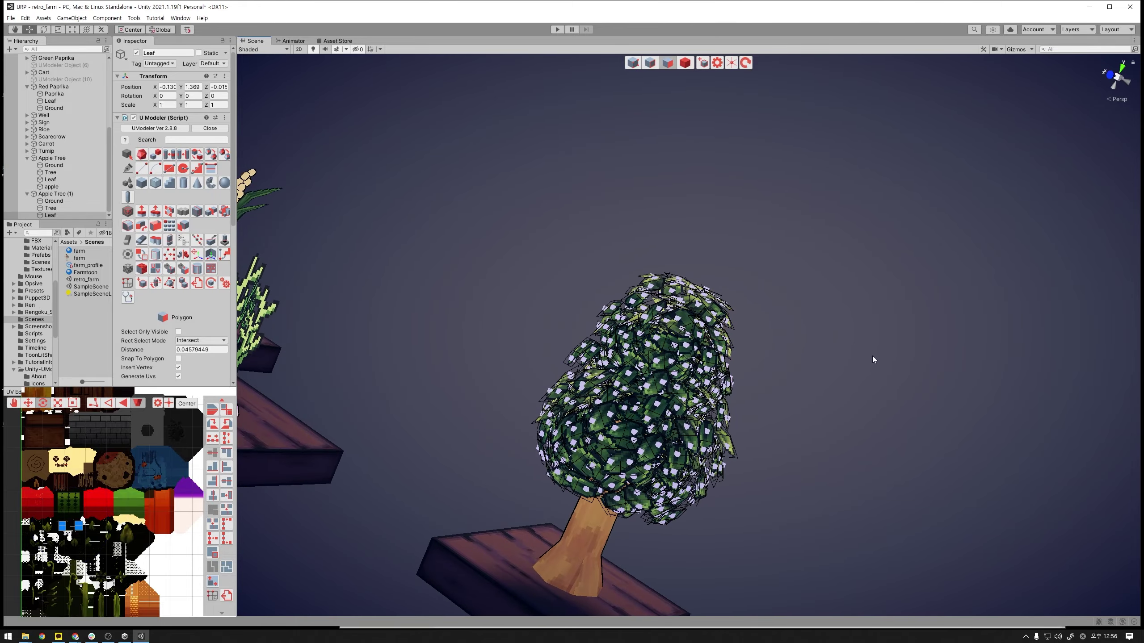
mouse_move(872, 356)
alt+mouse_down()
mouse_move(721, 342)
mouse_move(531, 378)
mouse_move(462, 334)
mouse_move(398, 337)
mouse_move(633, 362)
alt+mouse_up()
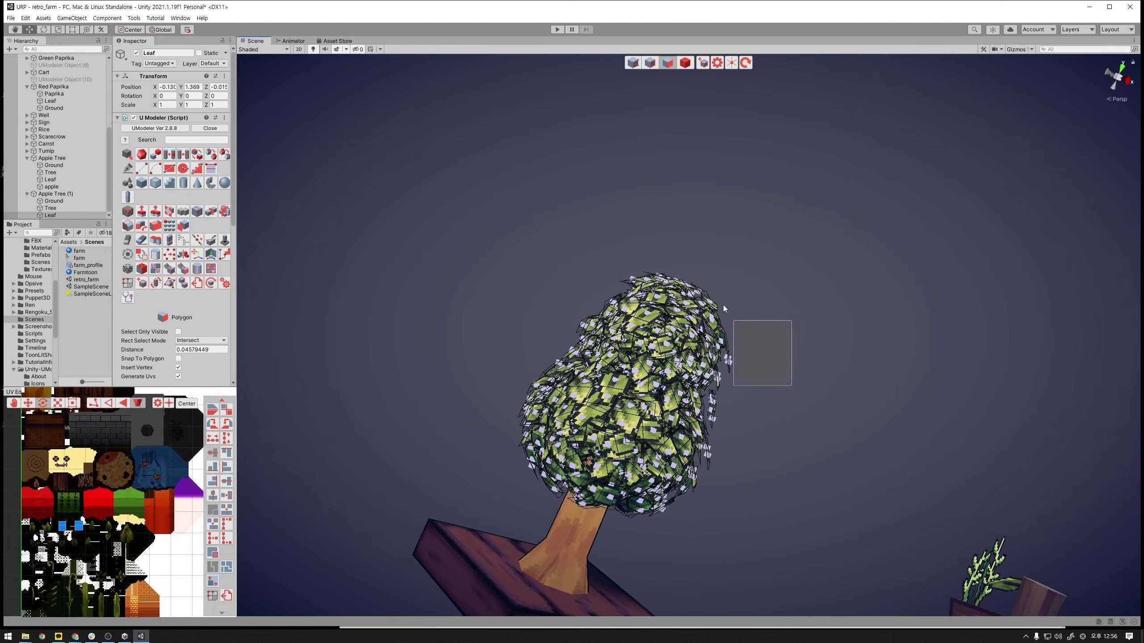
drag(724, 309, 720, 285)
key(Delete)
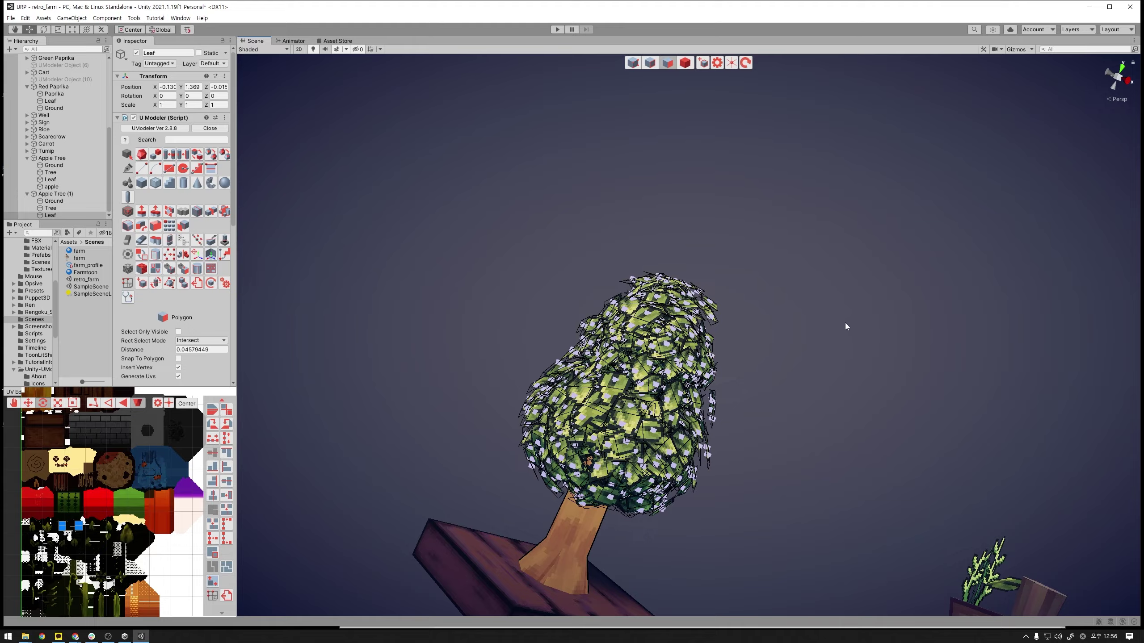
mouse_move(846, 327)
alt+mouse_down()
mouse_move(709, 364)
mouse_move(711, 378)
alt+mouse_up()
drag(667, 274, 663, 264)
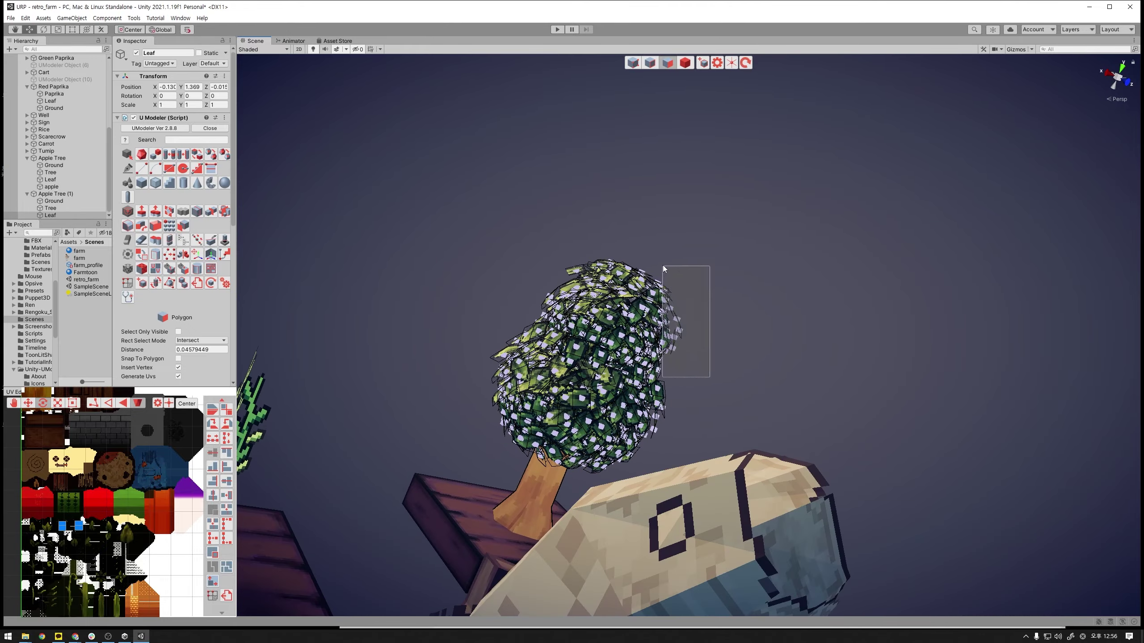
key(Delete)
- Delete the remaining stray leaves at the canopy top and check the silhouette
mouse_move(763, 311)
alt+mouse_down()
mouse_move(900, 362)
mouse_move(816, 371)
mouse_move(769, 293)
alt+mouse_up()
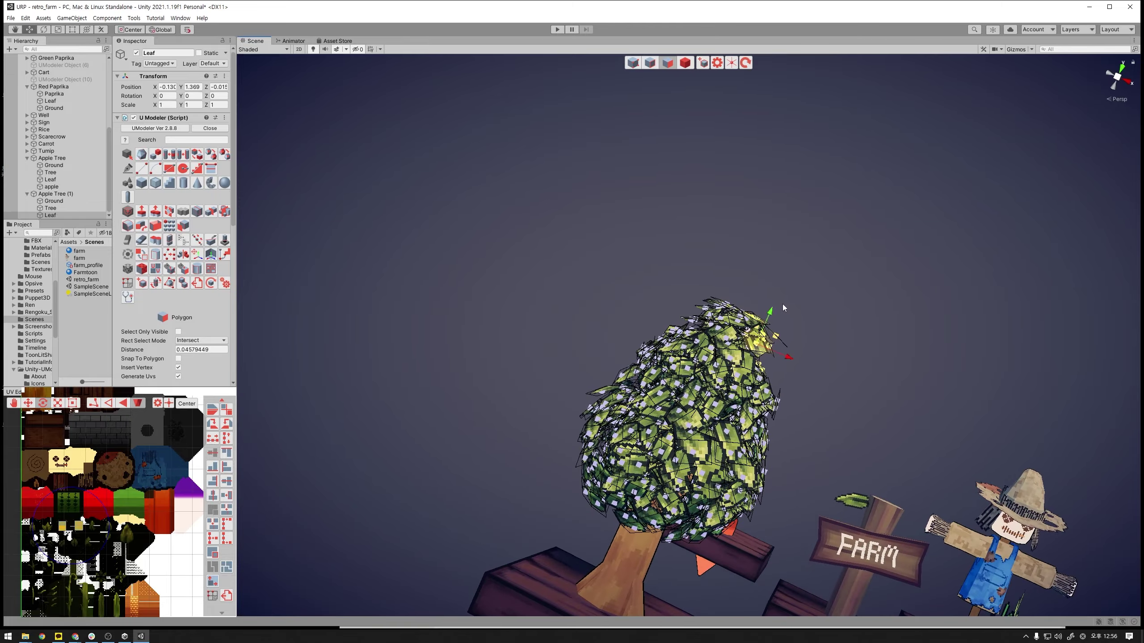
key(Delete)
mouse_move(820, 339)
alt+mouse_down()
mouse_move(613, 364)
mouse_move(667, 352)
mouse_move(549, 268)
alt+mouse_up()
key(Delete)
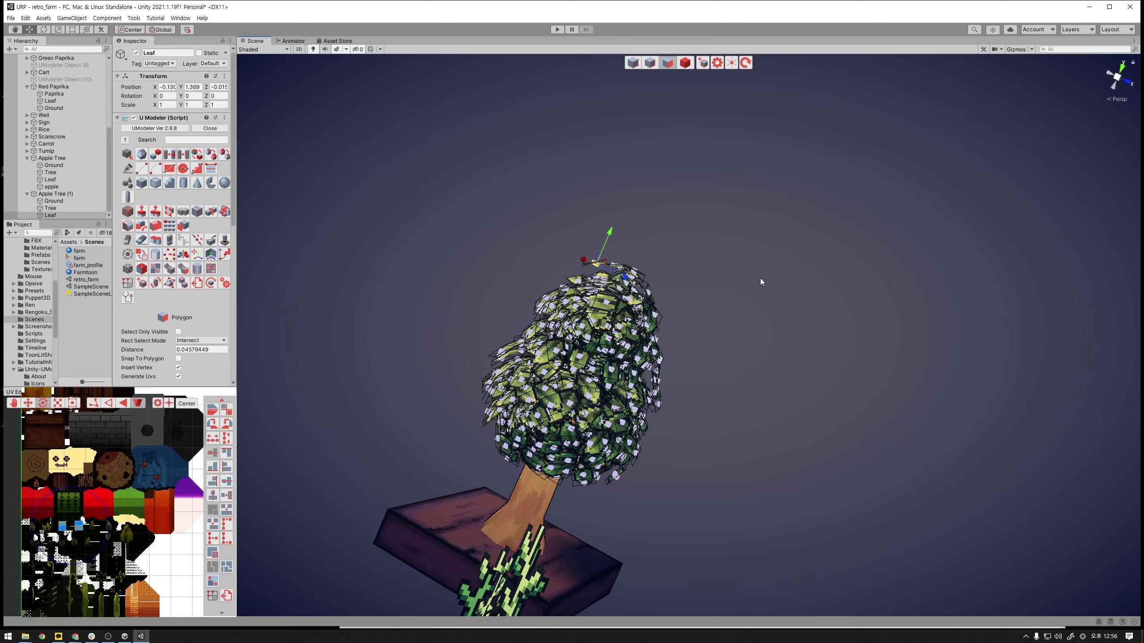
mouse_move(739, 346)
alt+mouse_down()
mouse_move(556, 351)
mouse_move(547, 297)
alt+mouse_up()
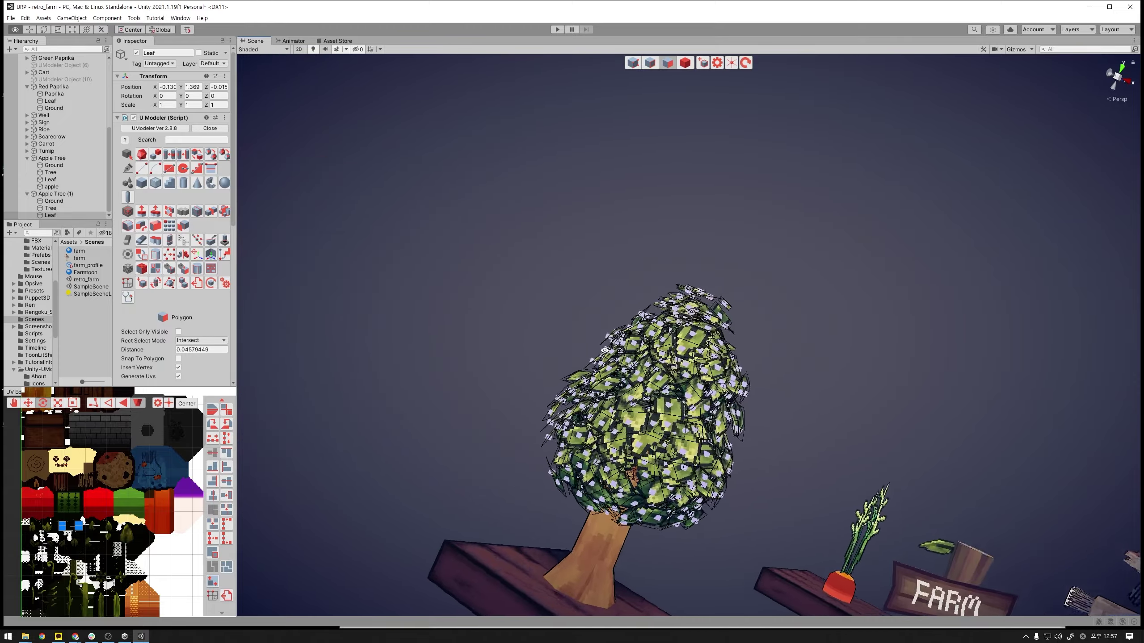
mouse_move(546, 297)
alt+mouse_down()
mouse_move(677, 343)
mouse_move(680, 391)
alt+mouse_up()
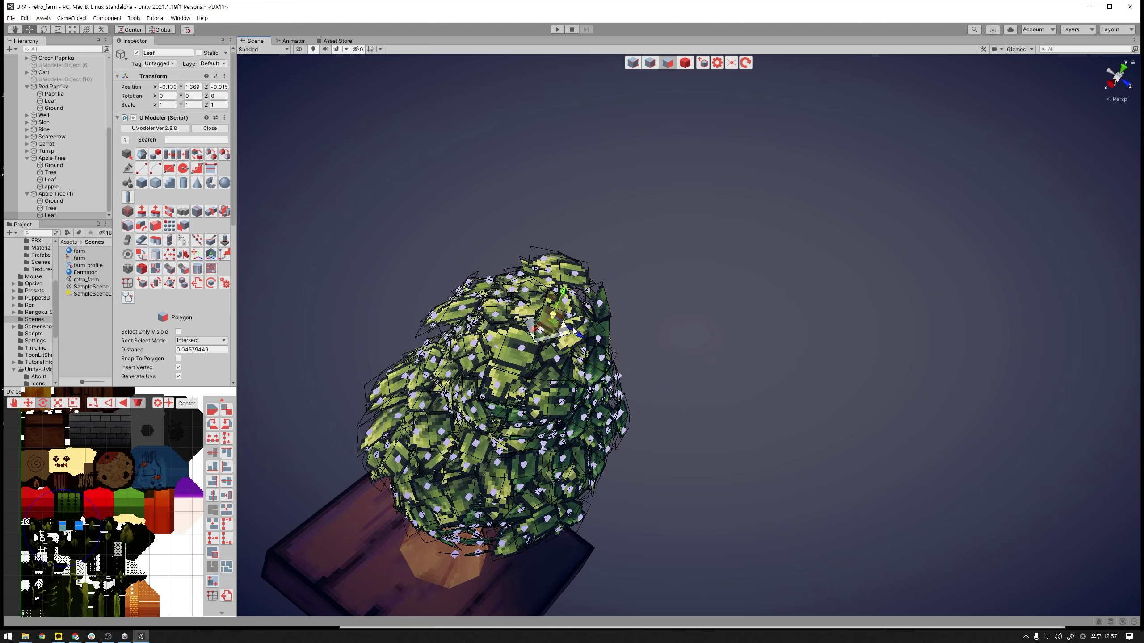
alt+drag(624, 276, 670, 318)
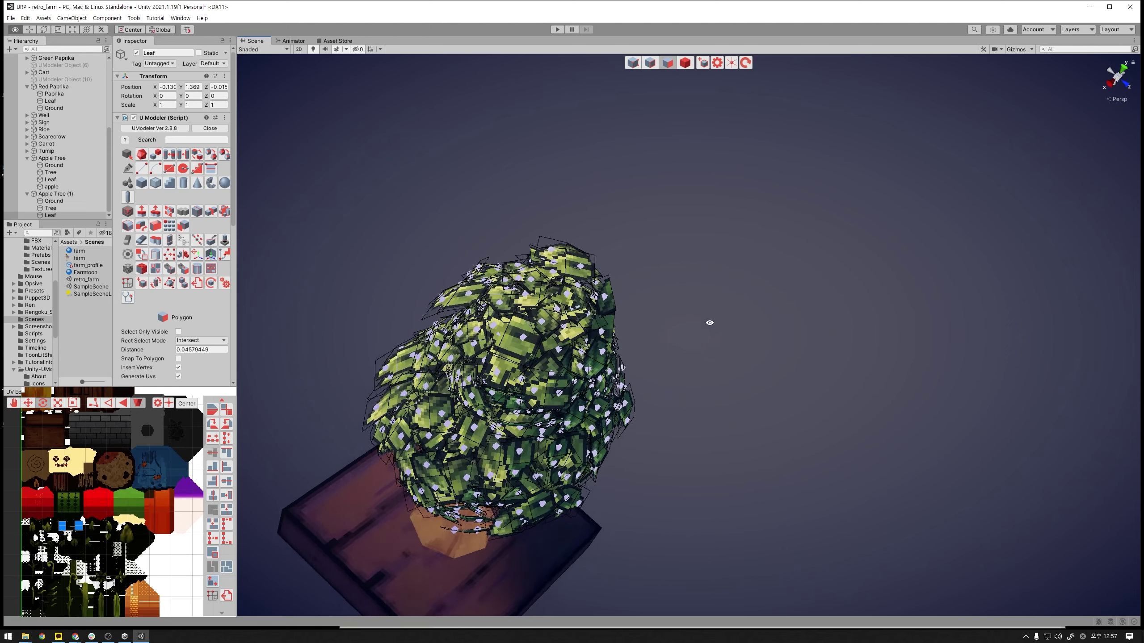
key(Escape)
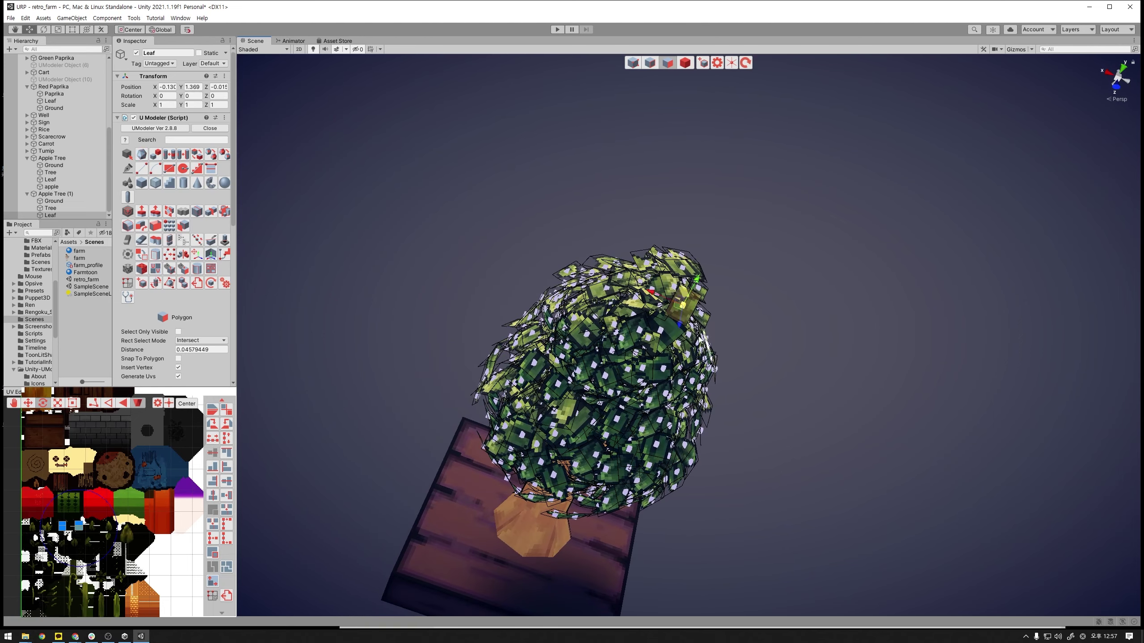
alt+drag(836, 340, 480, 310)
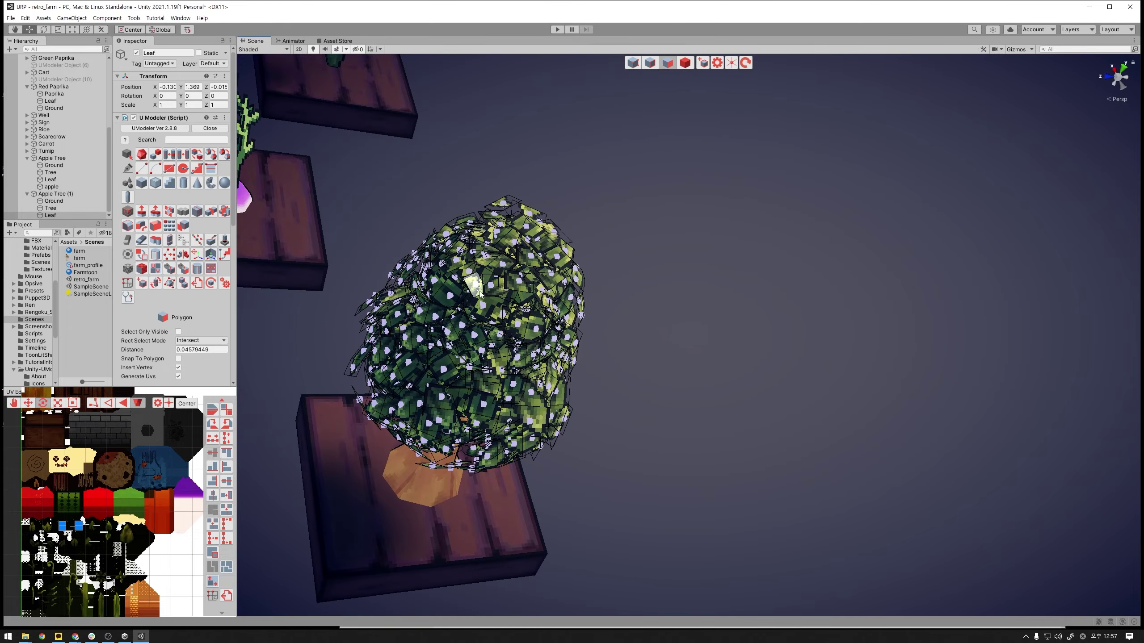
click(474, 304)
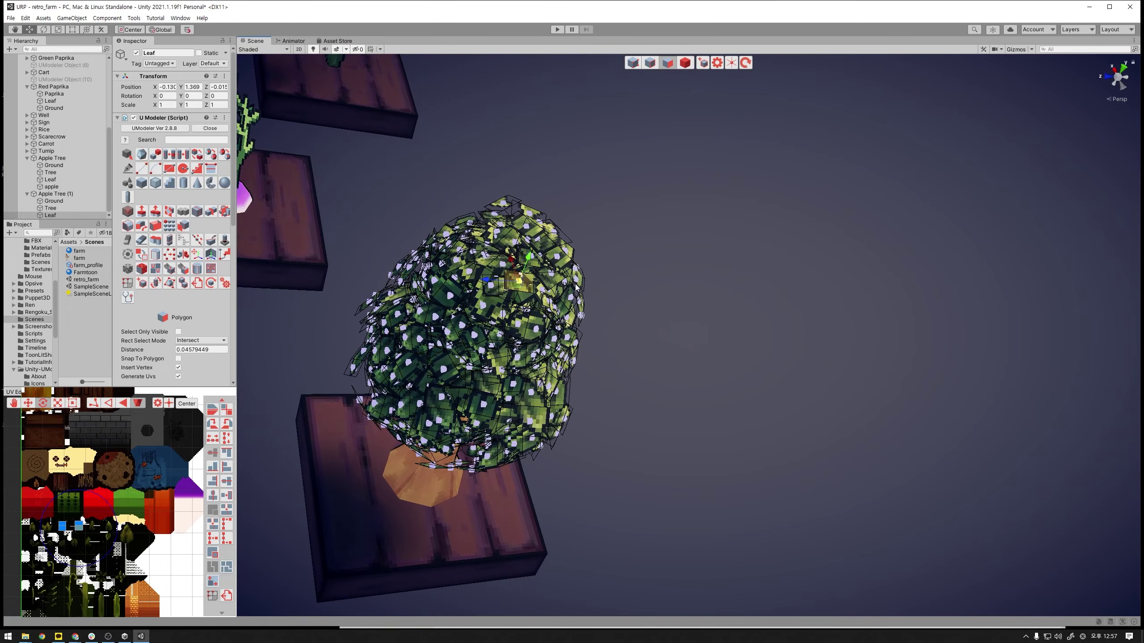
click(550, 276)
click(675, 305)
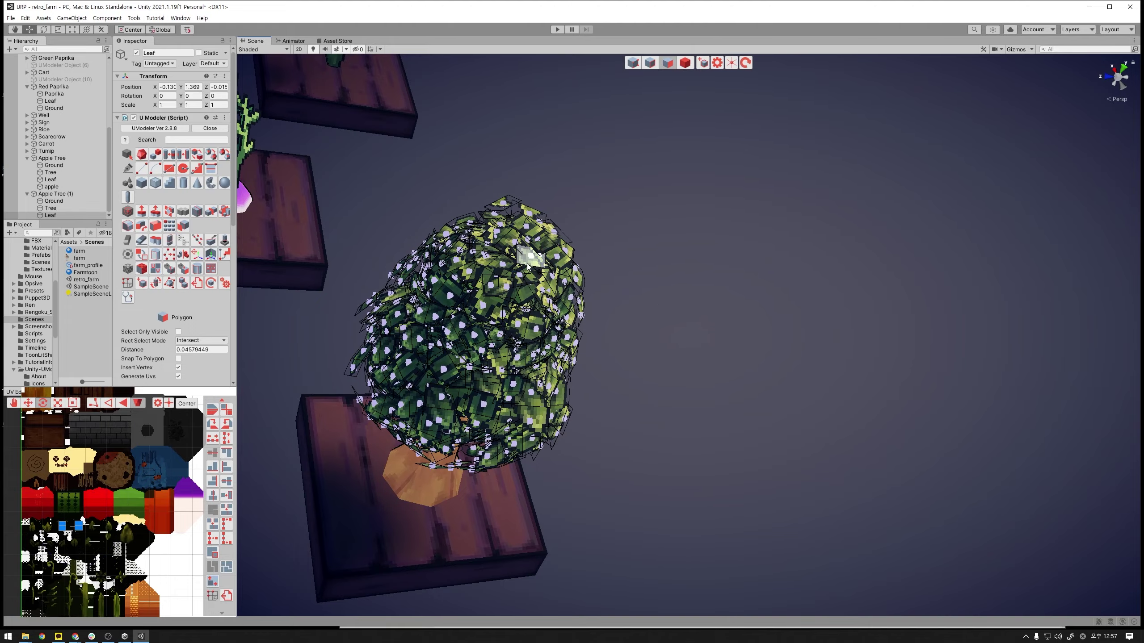
mouse_move(674, 294)
alt+mouse_down()
mouse_move(653, 288)
mouse_move(728, 323)
alt+mouse_up()
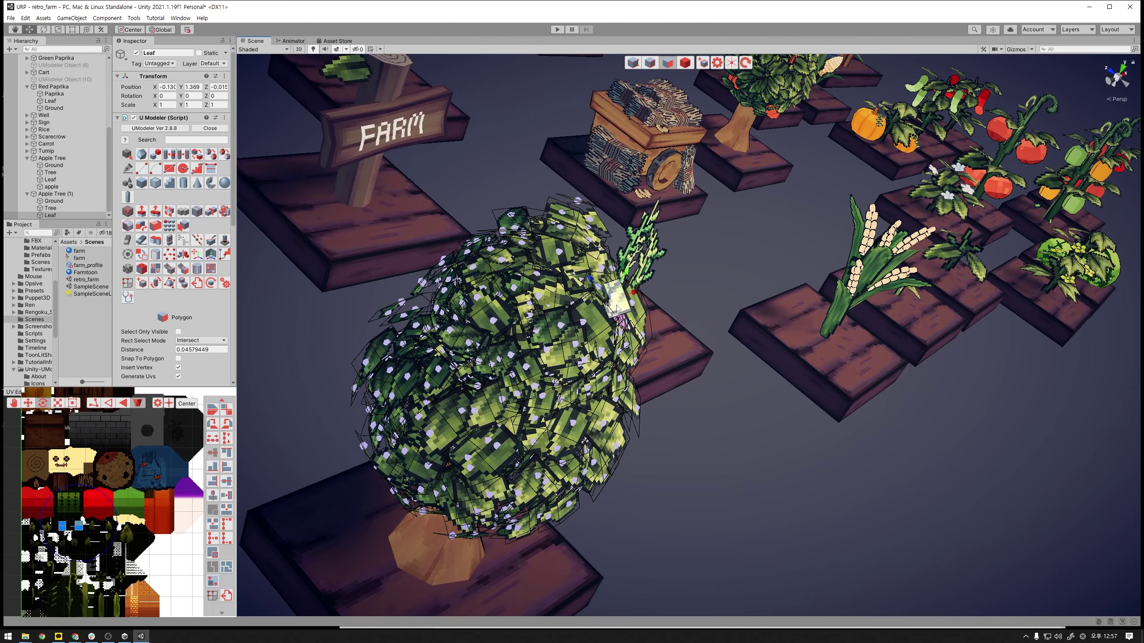
mouse_move(619, 300)
alt+mouse_down()
mouse_move(684, 334)
mouse_move(651, 302)
mouse_move(743, 357)
mouse_move(1048, 397)
mouse_move(923, 332)
mouse_move(863, 351)
alt+mouse_up()
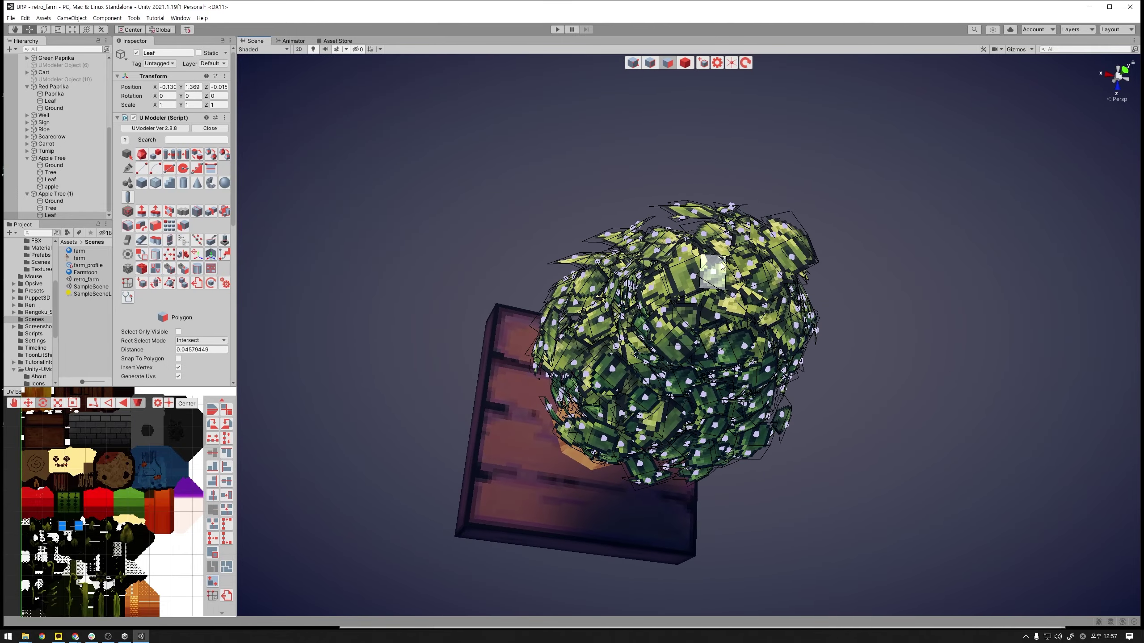
click(888, 352)
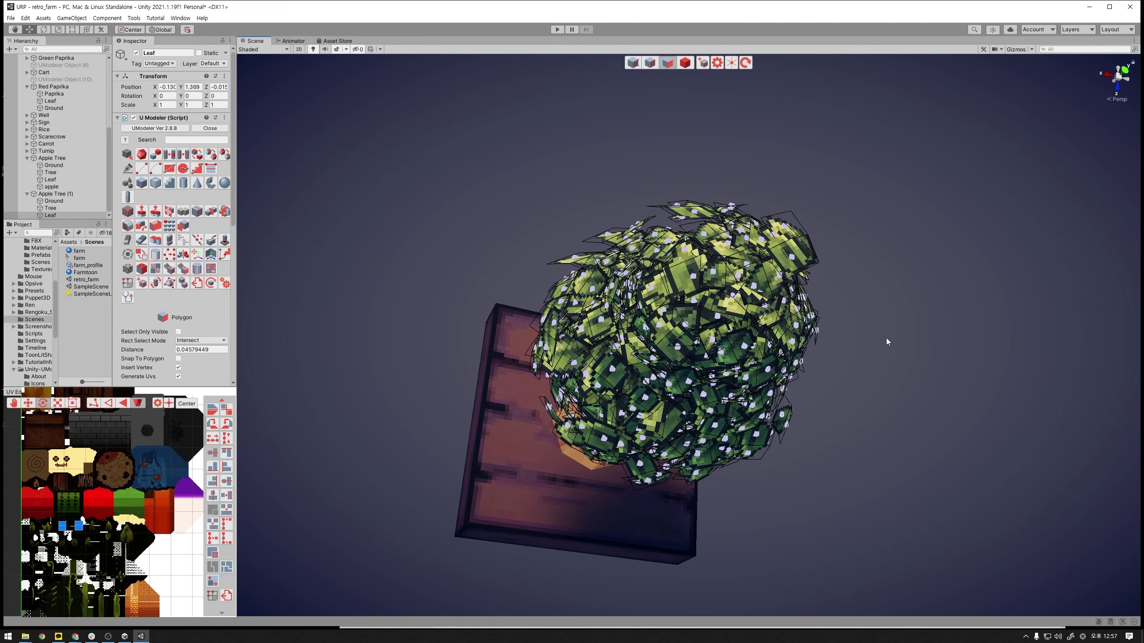
- Rotate the chosen leaf card to a new angle, then turn it further
alt+drag(882, 336, 709, 301)
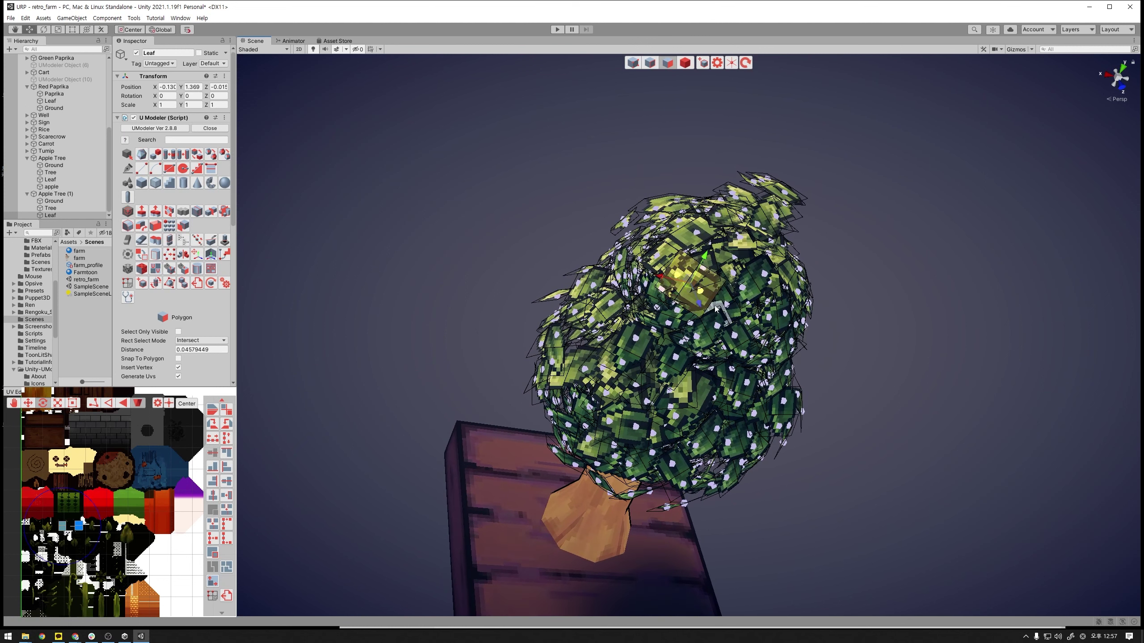
key(e)
mouse_move(710, 276)
mouse_down()
mouse_move(666, 288)
mouse_move(705, 275)
mouse_move(689, 288)
mouse_move(697, 277)
mouse_move(897, 299)
mouse_move(858, 286)
mouse_up()
key(w)
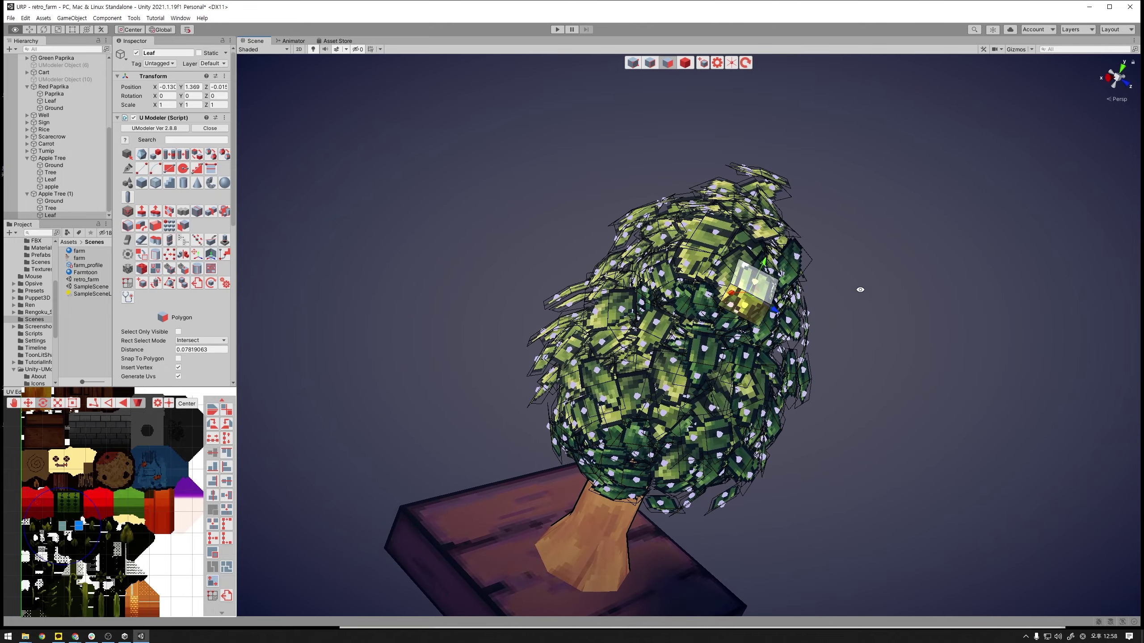
alt+drag(697, 314, 698, 375)
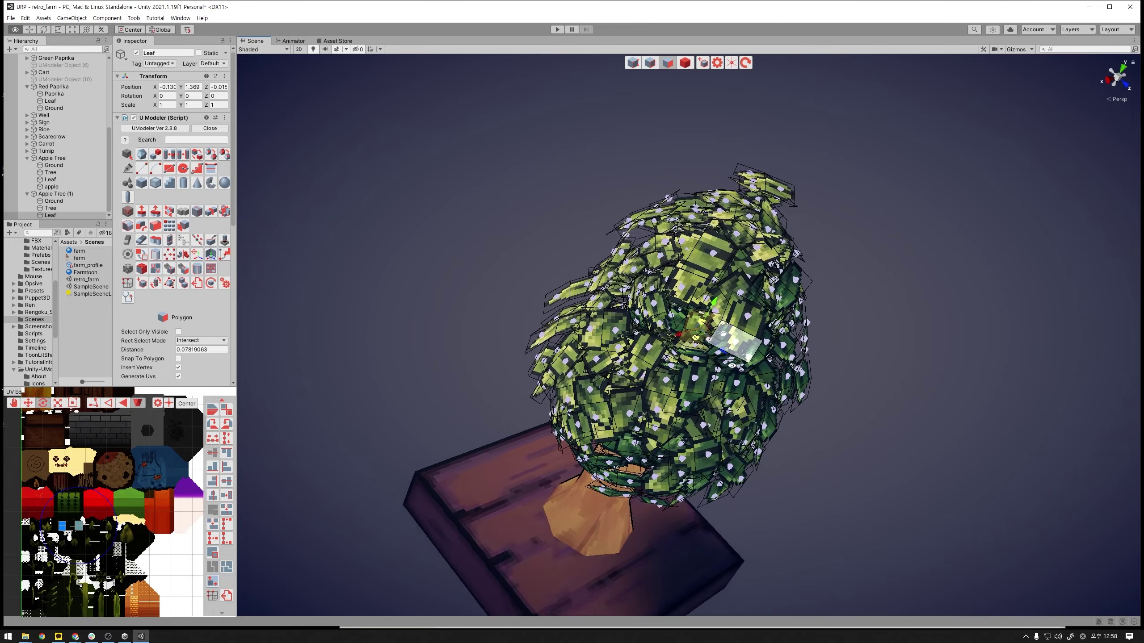
key(e)
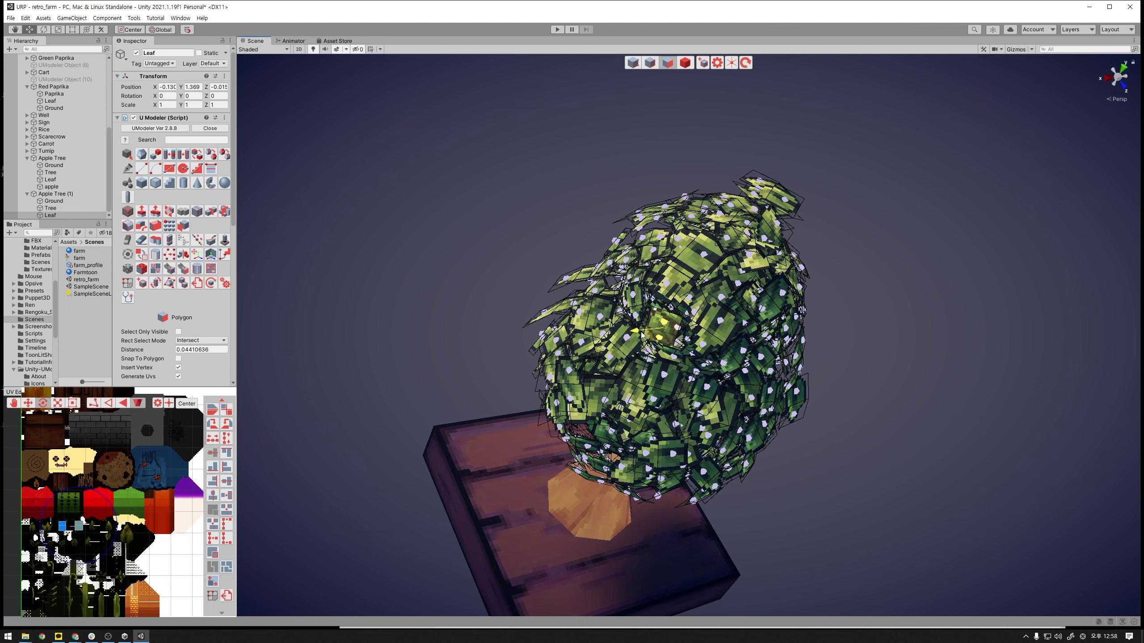
drag(683, 338, 683, 350)
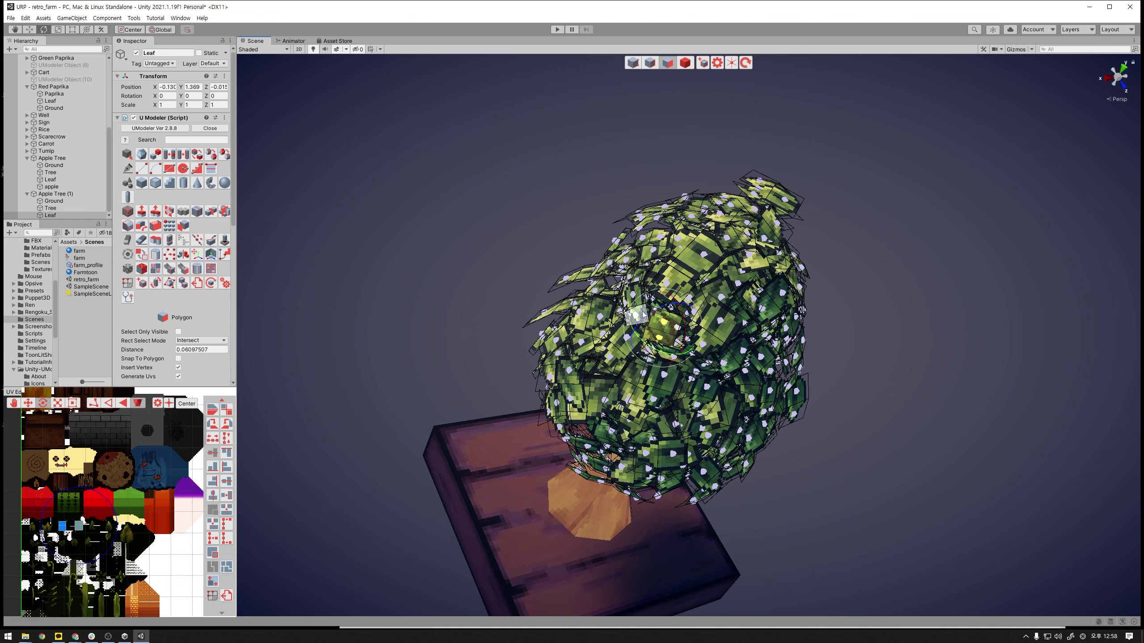
- Undo the last three leaf orientation changes and inspect the canopy from lower angles
key(ctrl+z)
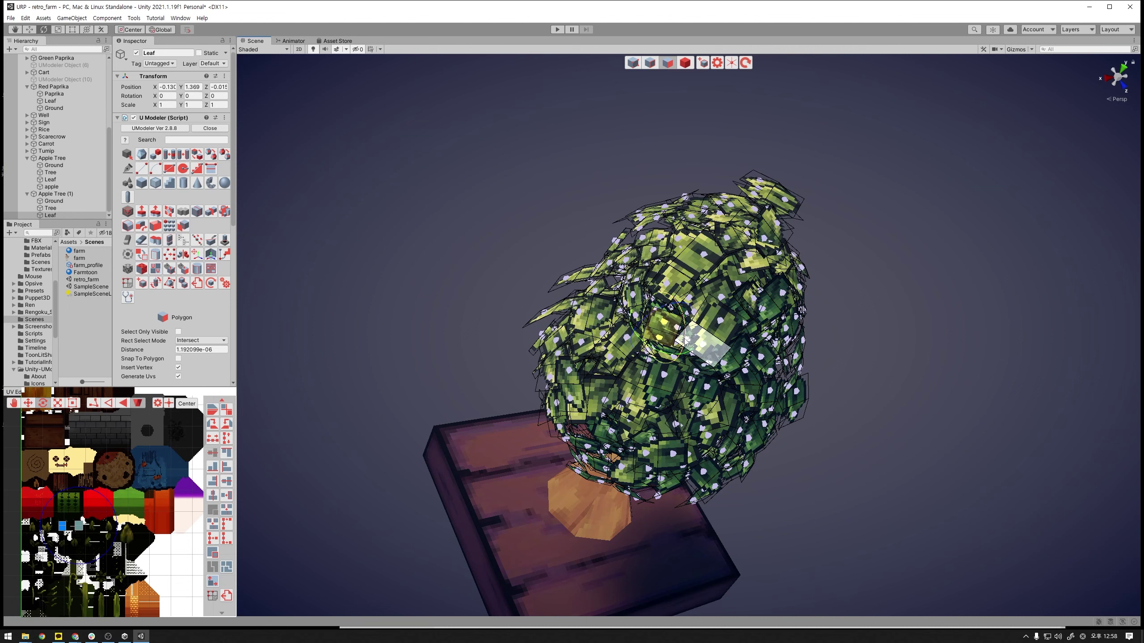
key(ctrl+z)
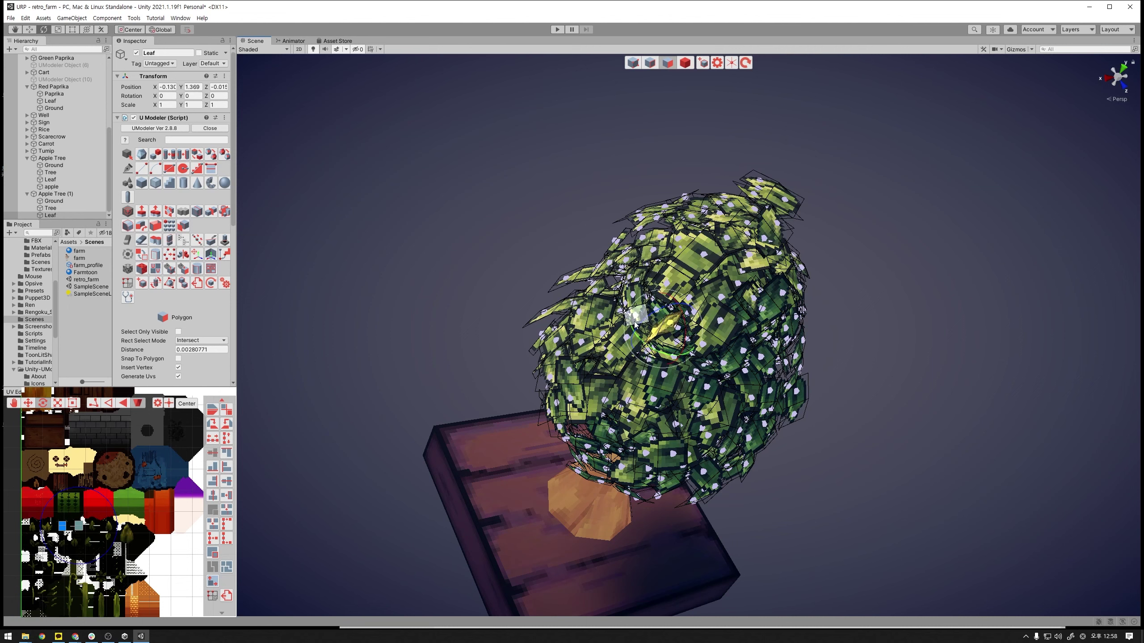
key(ctrl+z)
mouse_move(688, 360)
alt+mouse_down()
mouse_move(672, 251)
mouse_move(964, 277)
mouse_move(828, 299)
alt+mouse_up()
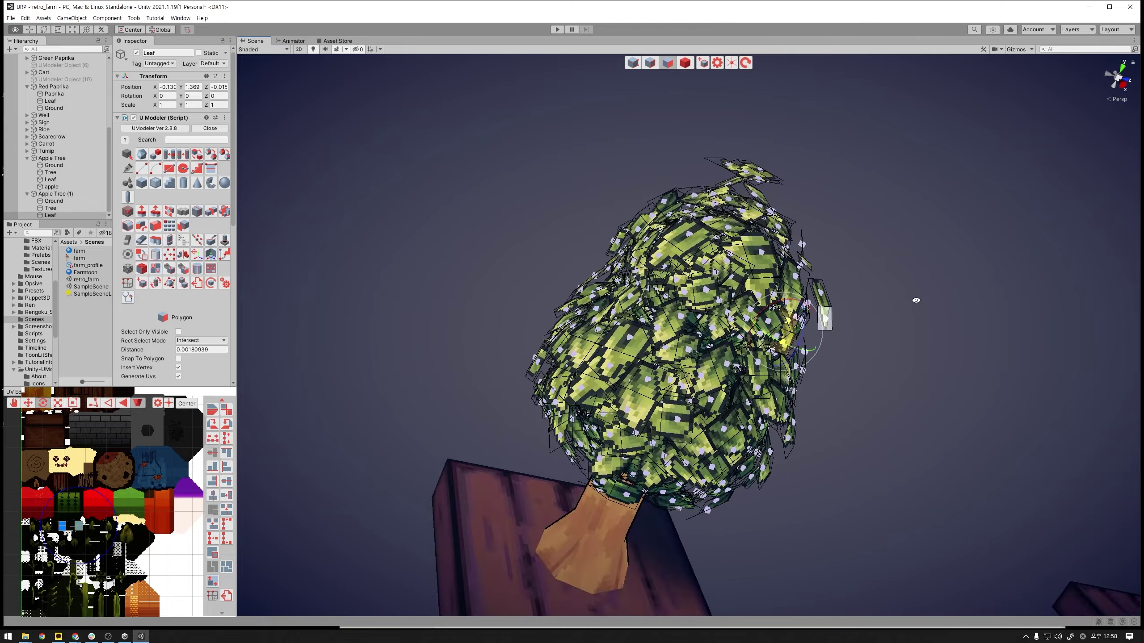
key(w)
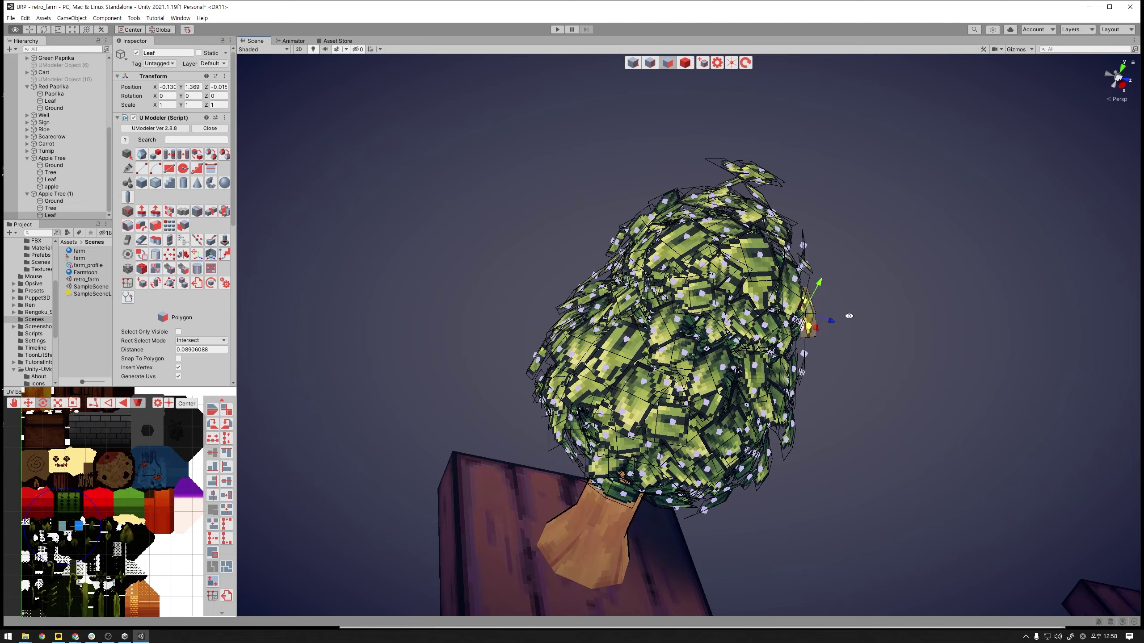
mouse_move(810, 318)
alt+mouse_down()
mouse_move(608, 305)
mouse_move(779, 299)
alt+mouse_up()
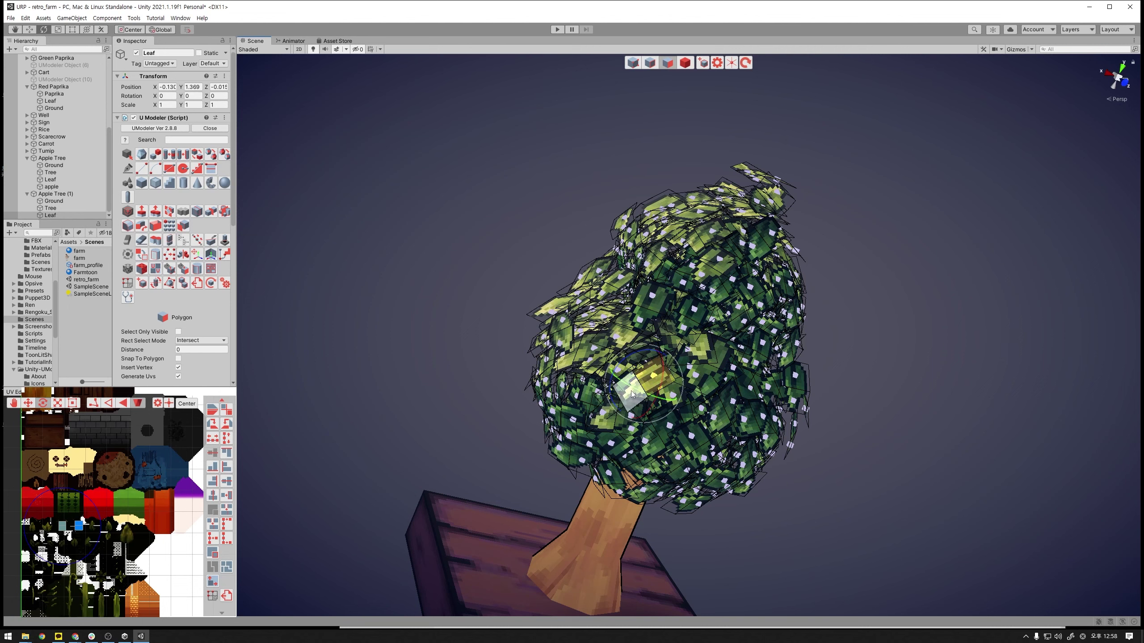
mouse_move(672, 415)
alt+mouse_down()
mouse_move(615, 396)
mouse_move(727, 361)
mouse_move(856, 375)
mouse_move(724, 367)
mouse_move(677, 383)
alt+mouse_up()
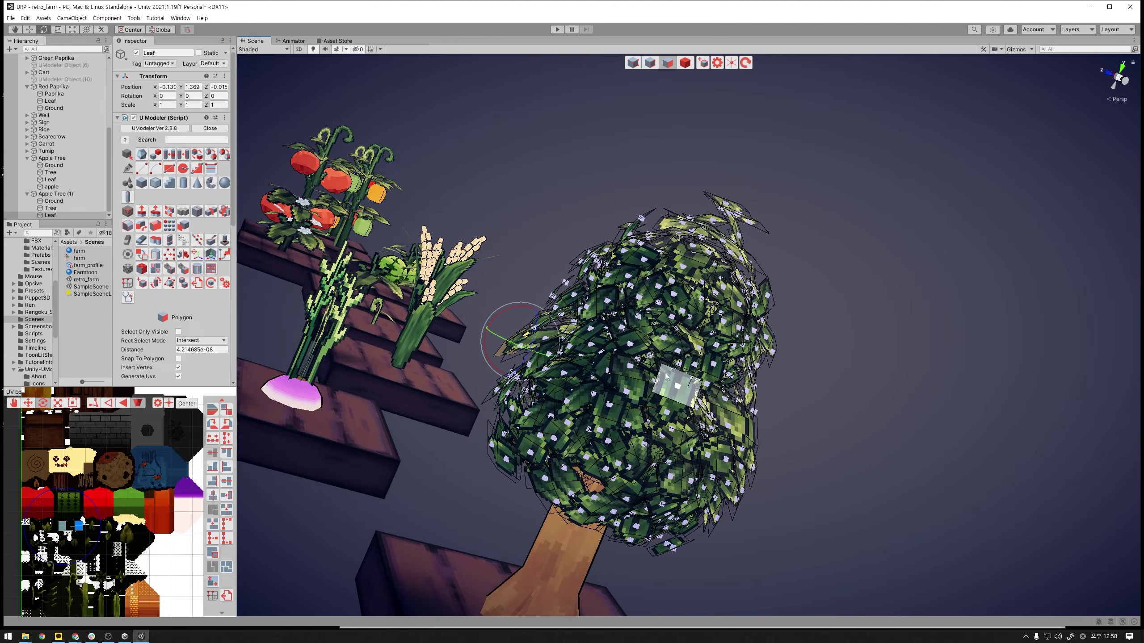
- Select a leaf polygon on the canopy's center
click(675, 374)
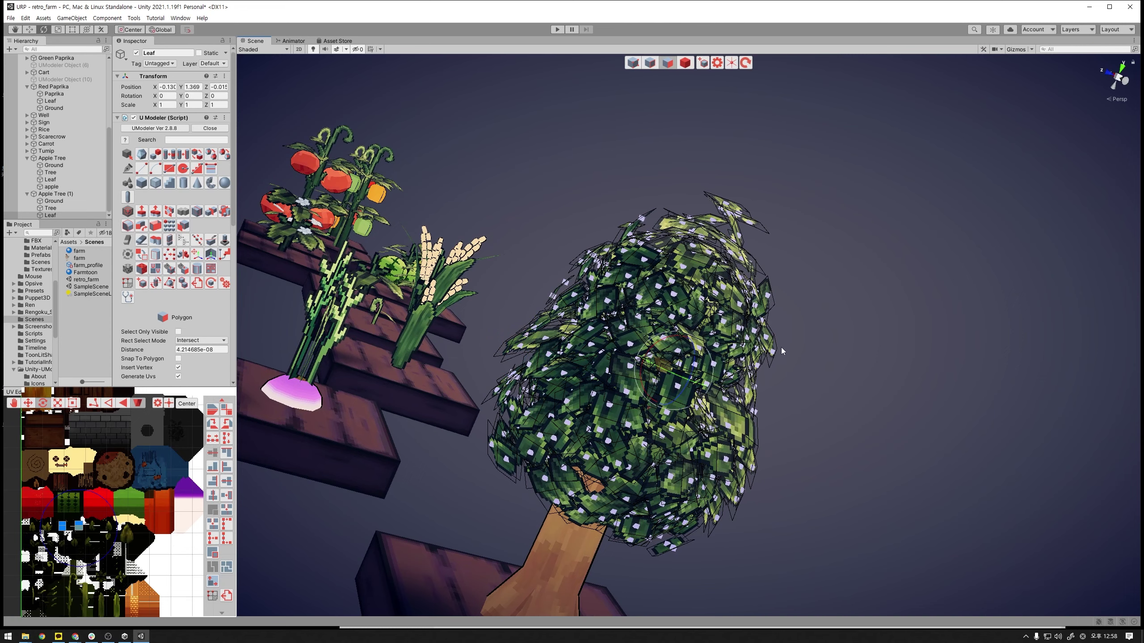
alt+drag(782, 352, 797, 394)
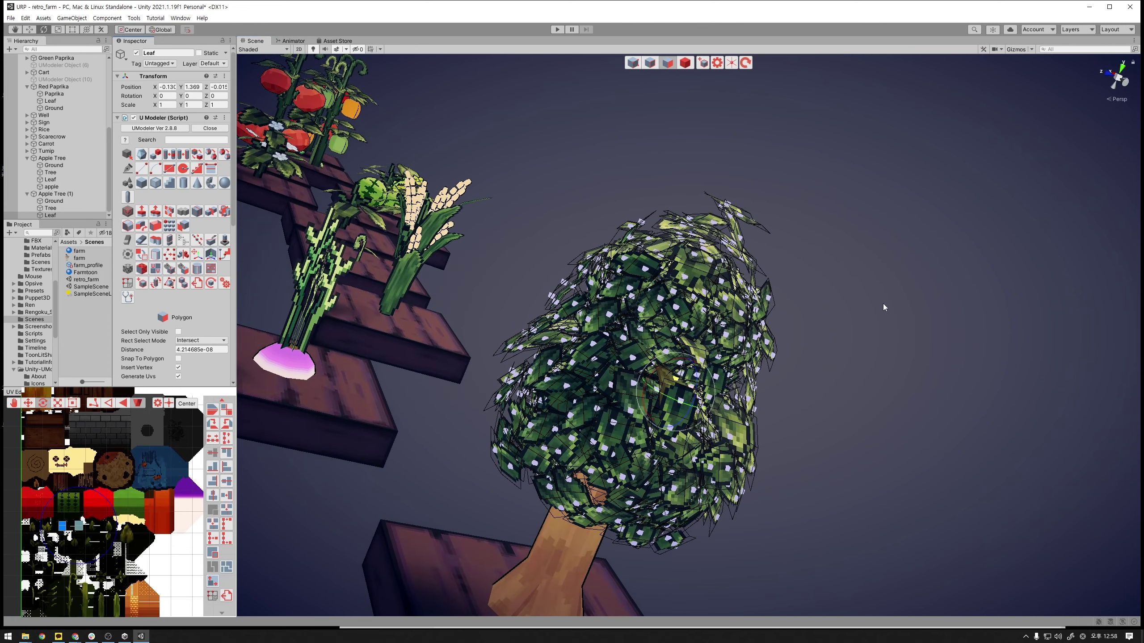
mouse_move(868, 336)
alt+mouse_down()
mouse_move(883, 349)
mouse_move(793, 352)
alt+mouse_up()
click(886, 343)
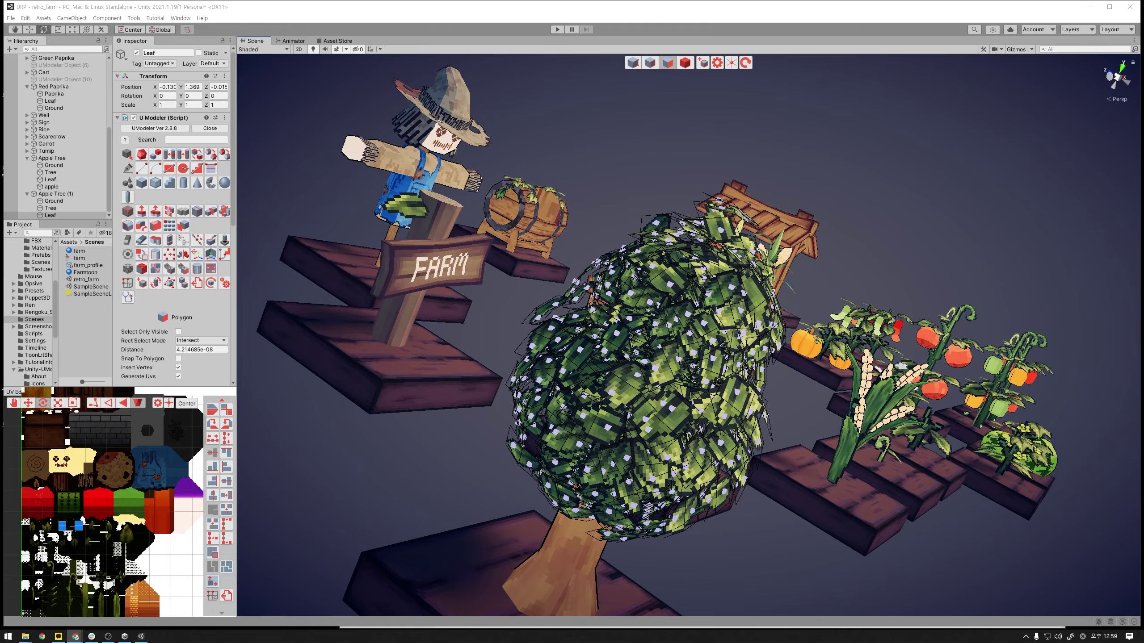
mouse_move(926, 351)
alt+mouse_down()
mouse_move(718, 335)
mouse_move(685, 383)
alt+mouse_up()
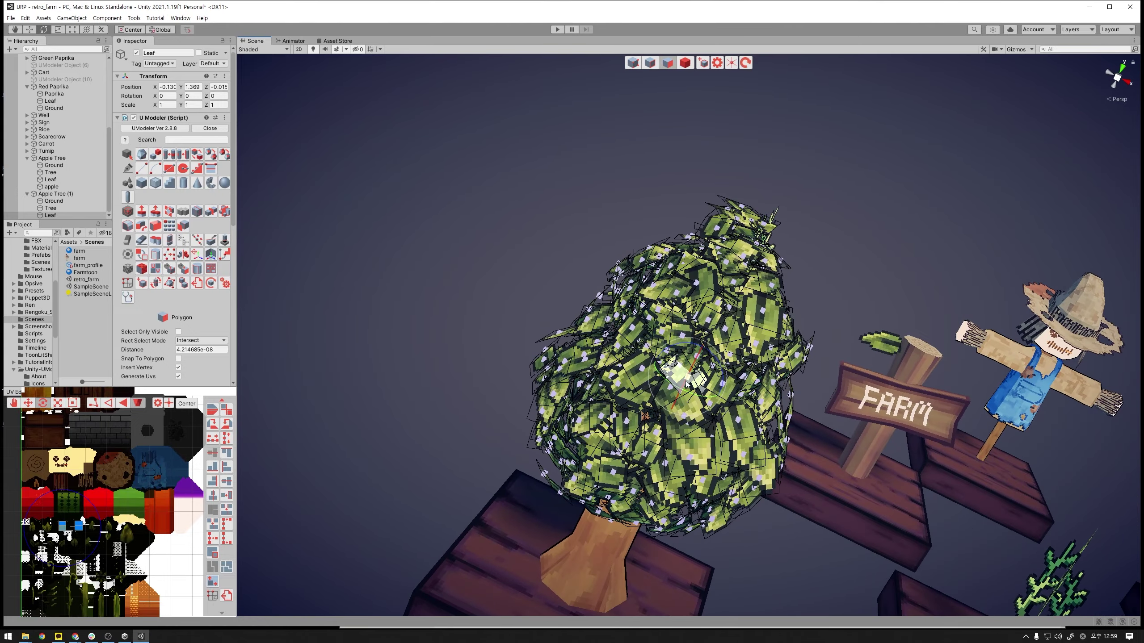
click(689, 381)
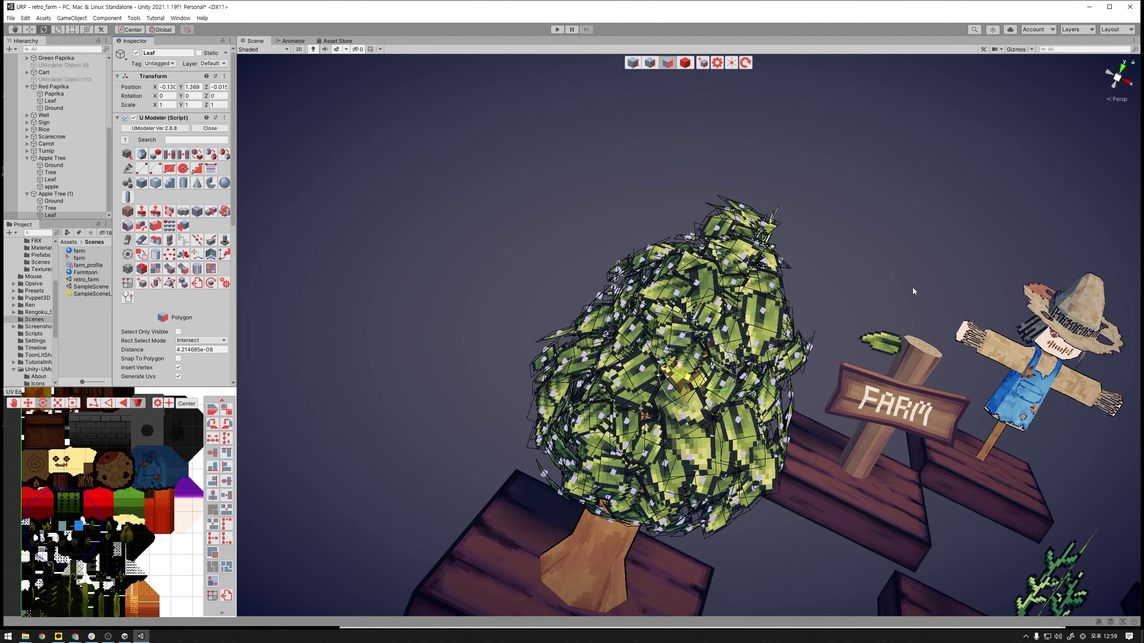
alt+drag(912, 292, 862, 282)
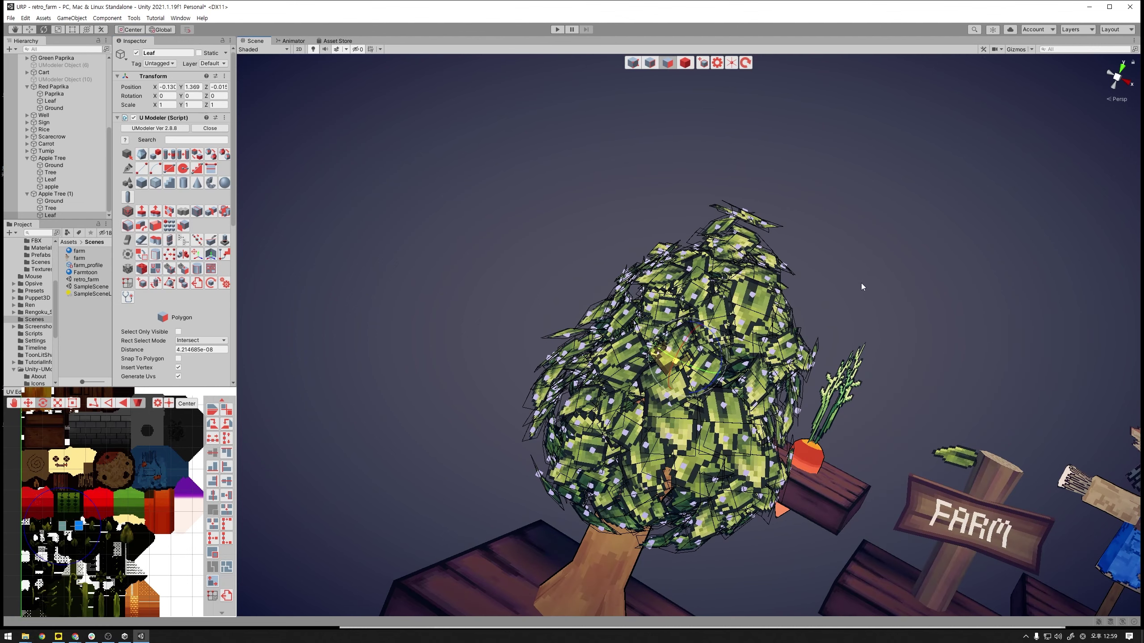
click(870, 287)
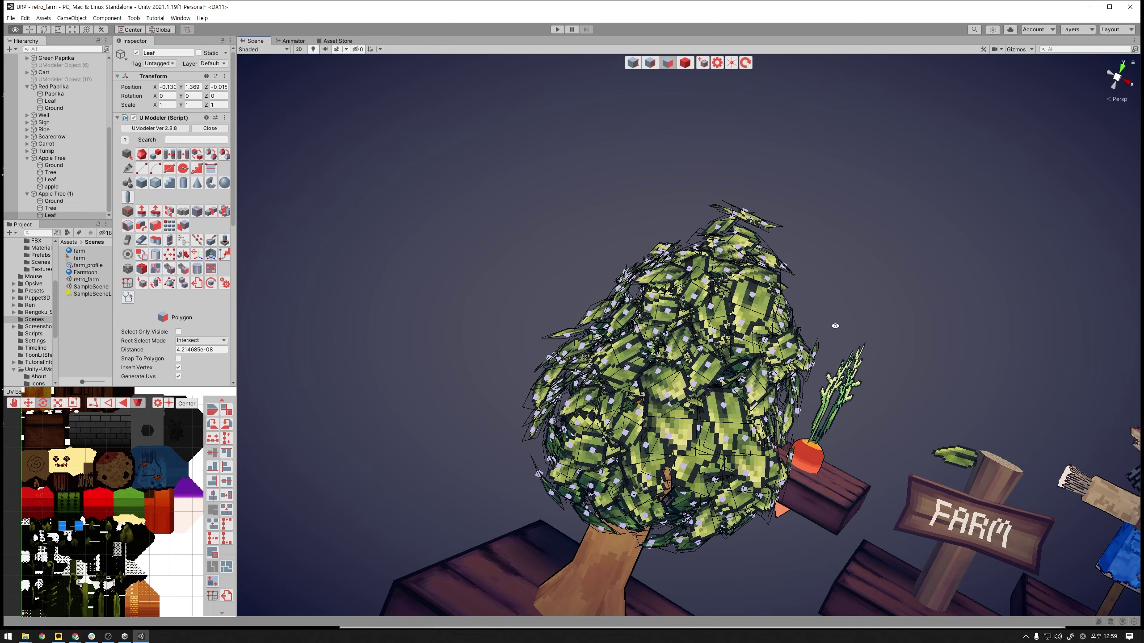
alt+drag(836, 326, 842, 319)
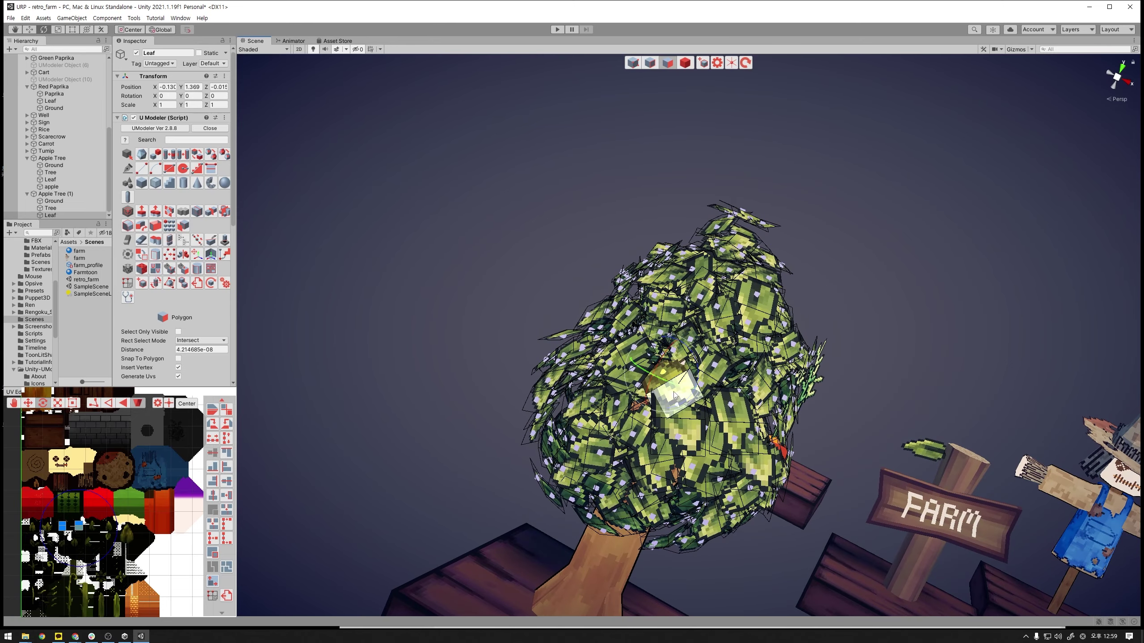
- Move the selected leaf face up and to the right
key(w)
mouse_move(680, 390)
mouse_down()
mouse_move(699, 397)
mouse_move(596, 487)
mouse_move(679, 375)
mouse_move(612, 368)
mouse_move(636, 368)
mouse_up()
key(e)
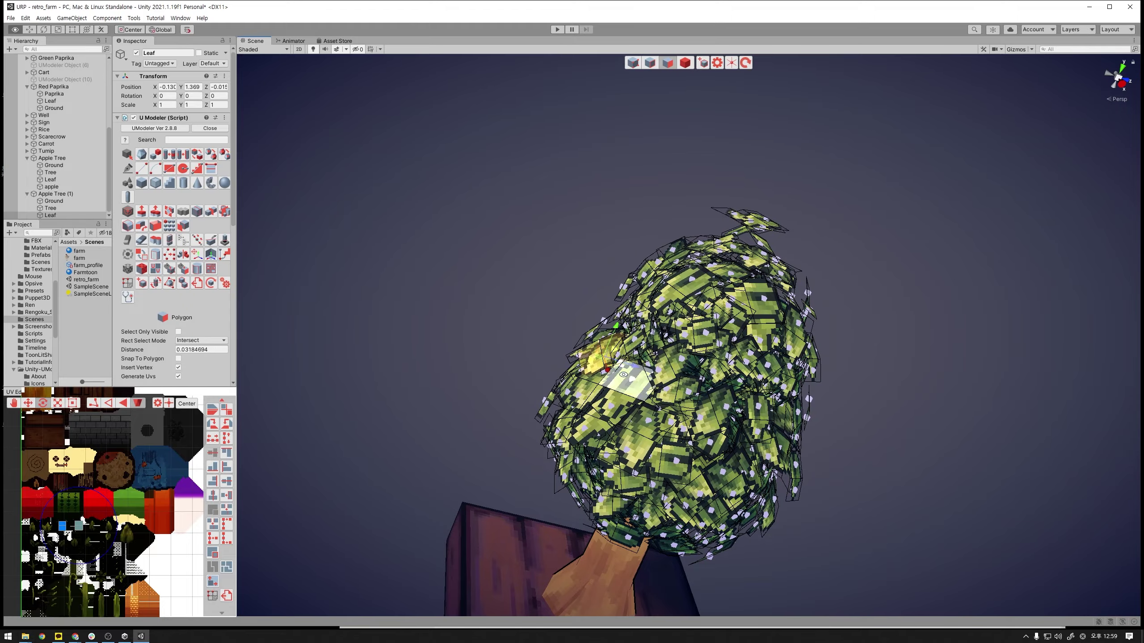
mouse_move(635, 369)
alt+mouse_down()
mouse_move(702, 374)
mouse_move(683, 357)
mouse_move(727, 355)
mouse_move(687, 374)
alt+mouse_up()
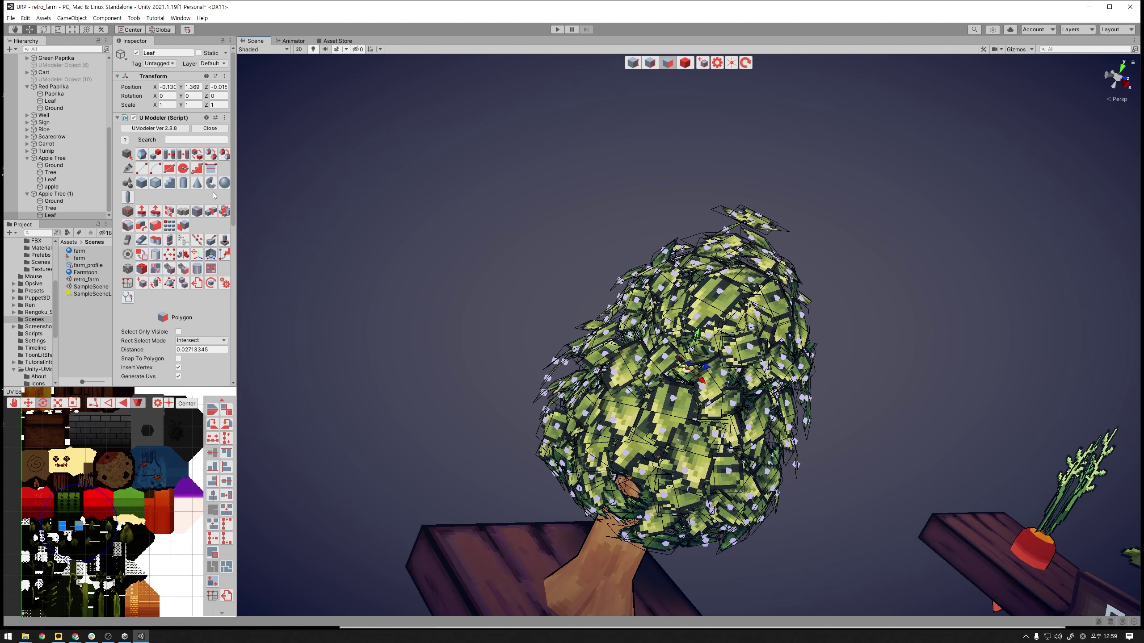
- Select a different leaf polygon and rotate it upward
click(690, 364)
mouse_move(888, 342)
alt+mouse_down()
mouse_move(842, 337)
mouse_move(989, 390)
mouse_move(799, 331)
alt+mouse_up()
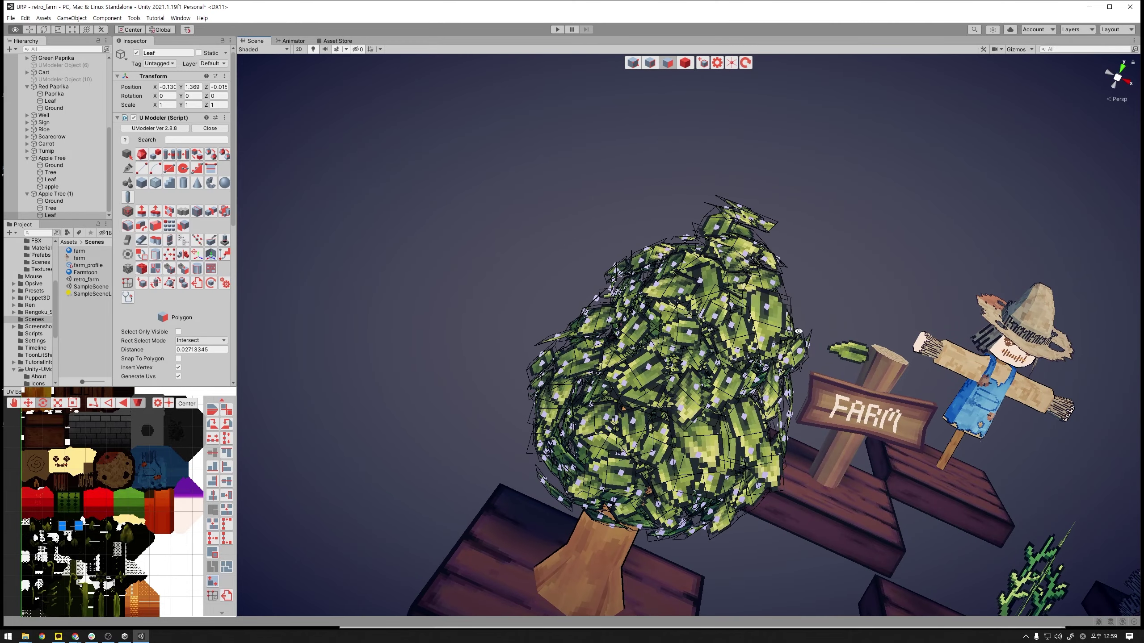
key(e)
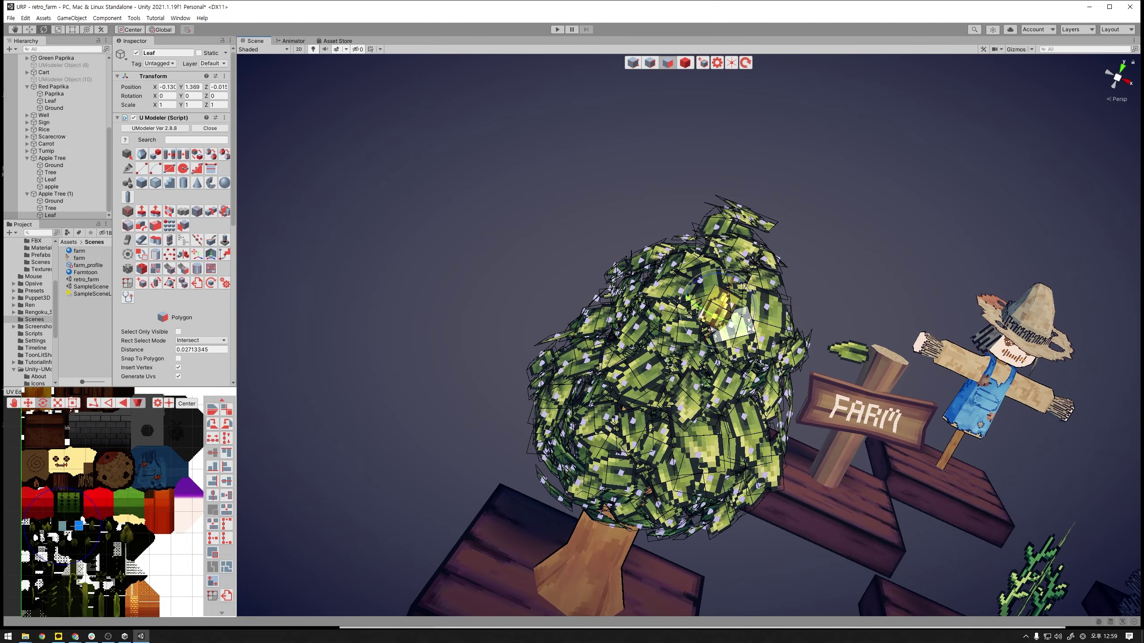
drag(753, 324, 758, 292)
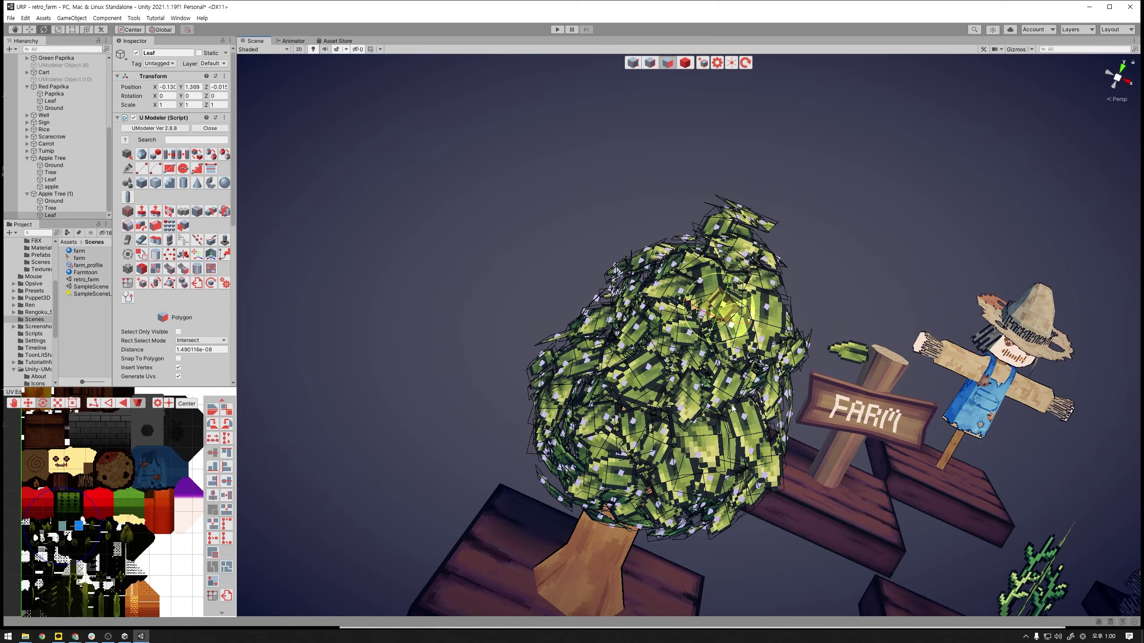
mouse_move(757, 292)
alt+mouse_down()
mouse_move(873, 391)
mouse_move(799, 311)
mouse_move(756, 323)
alt+mouse_up()
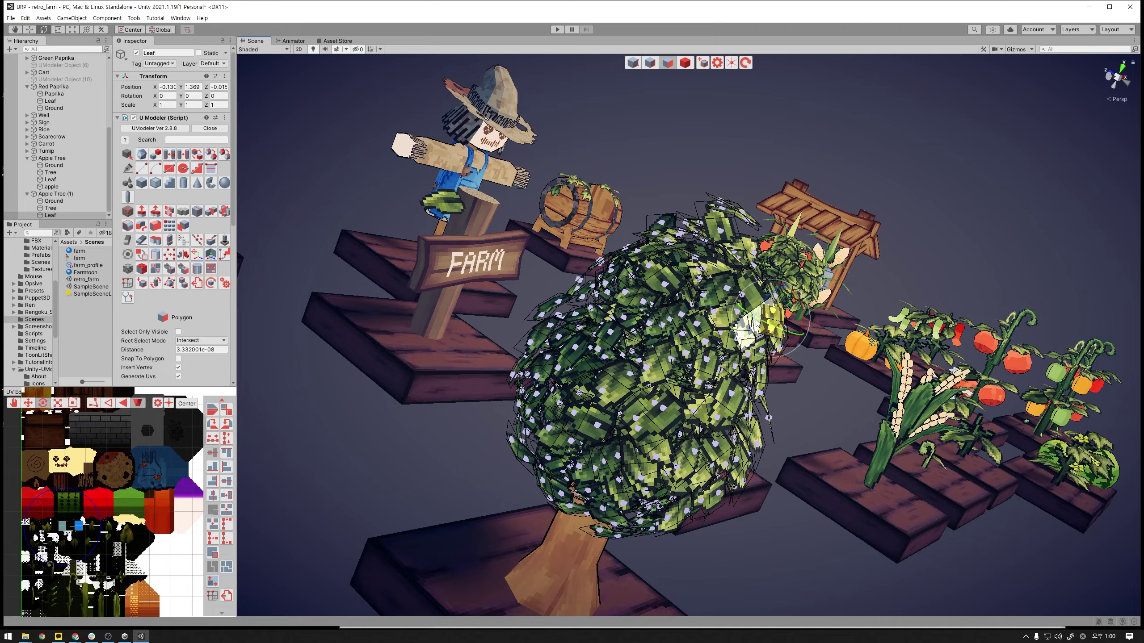
- Turn one leaf to a new orientation, then rotate another leaf polygon in two passes
mouse_move(758, 324)
alt+mouse_down()
mouse_move(601, 334)
mouse_move(689, 338)
alt+mouse_up()
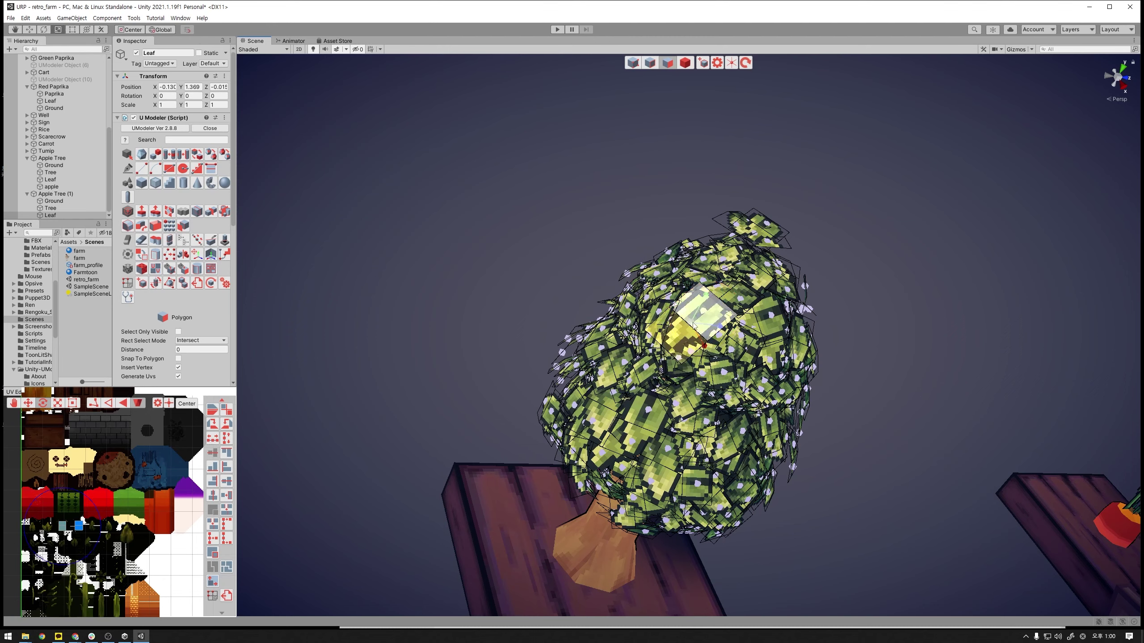
drag(678, 358, 689, 333)
alt+drag(909, 332, 732, 339)
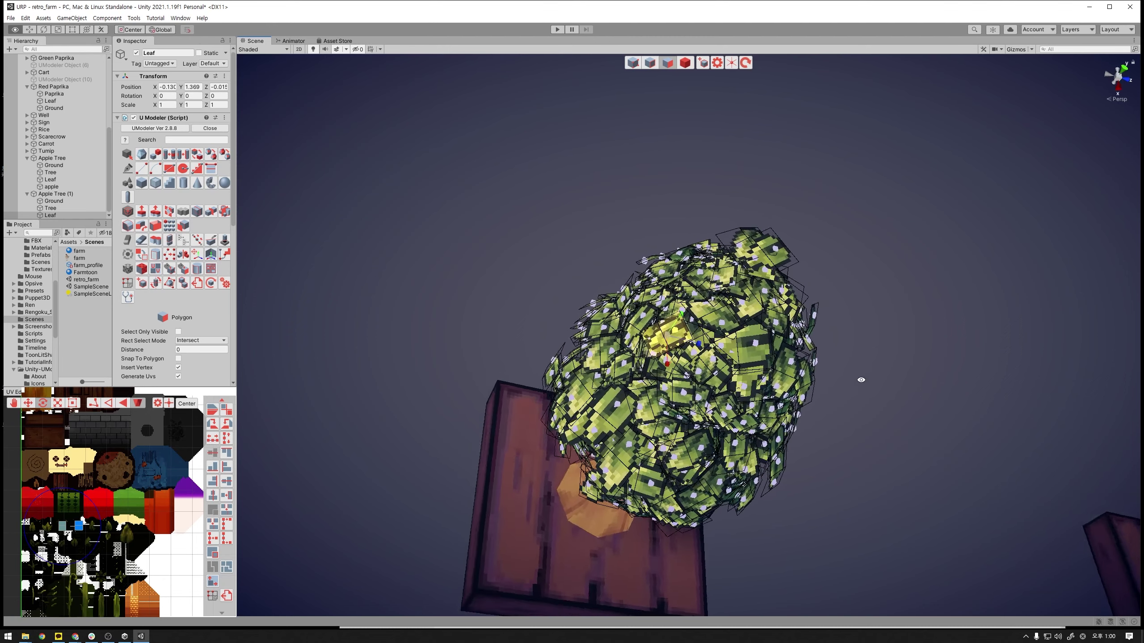
click(721, 336)
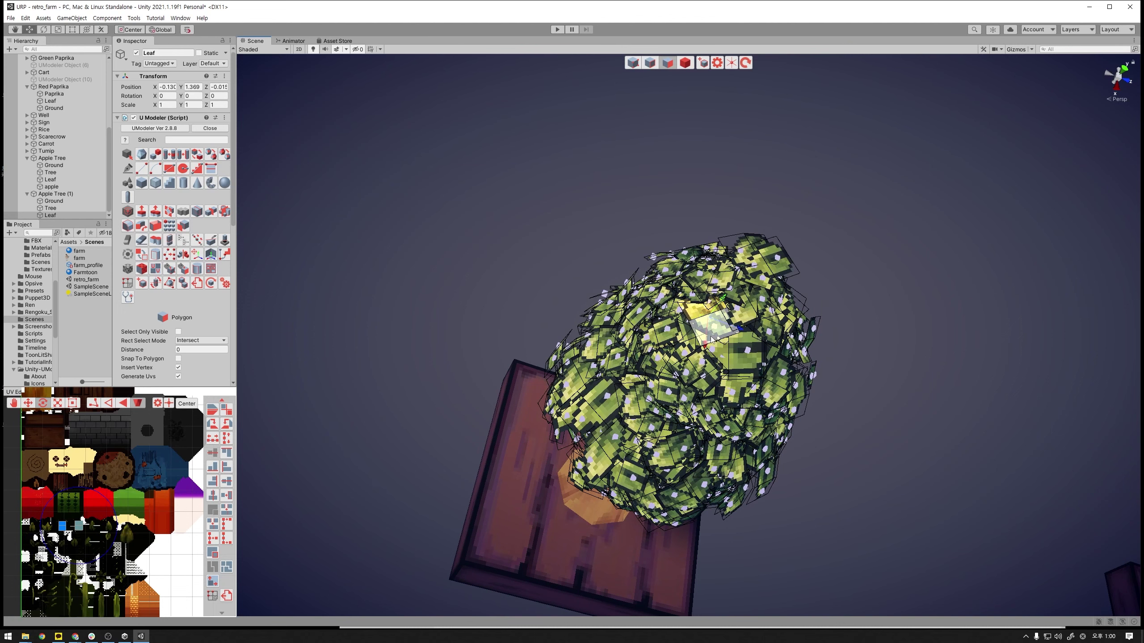
key(e)
drag(718, 336, 826, 342)
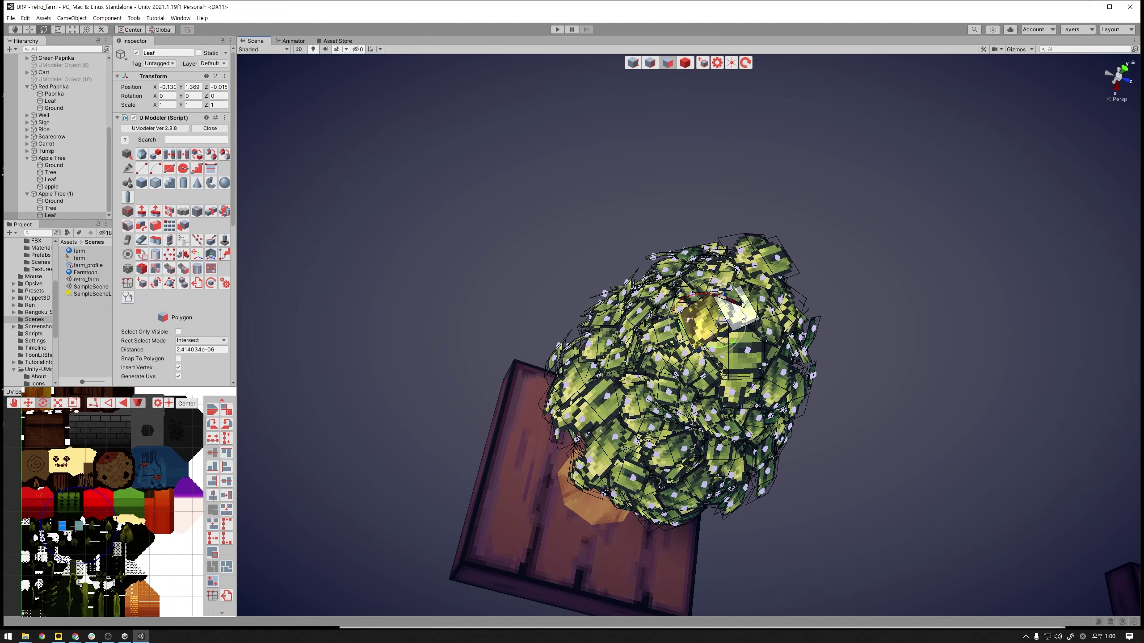
mouse_move(747, 316)
mouse_down()
mouse_move(713, 324)
mouse_move(709, 354)
mouse_move(730, 352)
mouse_move(775, 175)
mouse_move(705, 214)
mouse_up()
alt+drag(776, 218, 760, 348)
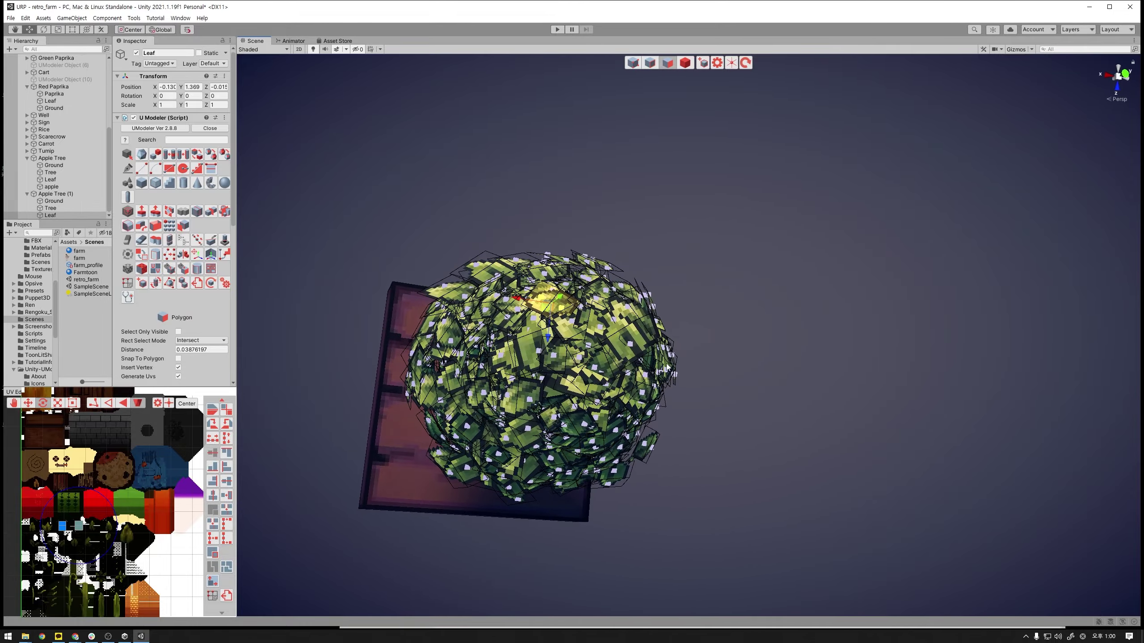
- Rotate a leaf face on the canopy's right side
click(634, 360)
key(e)
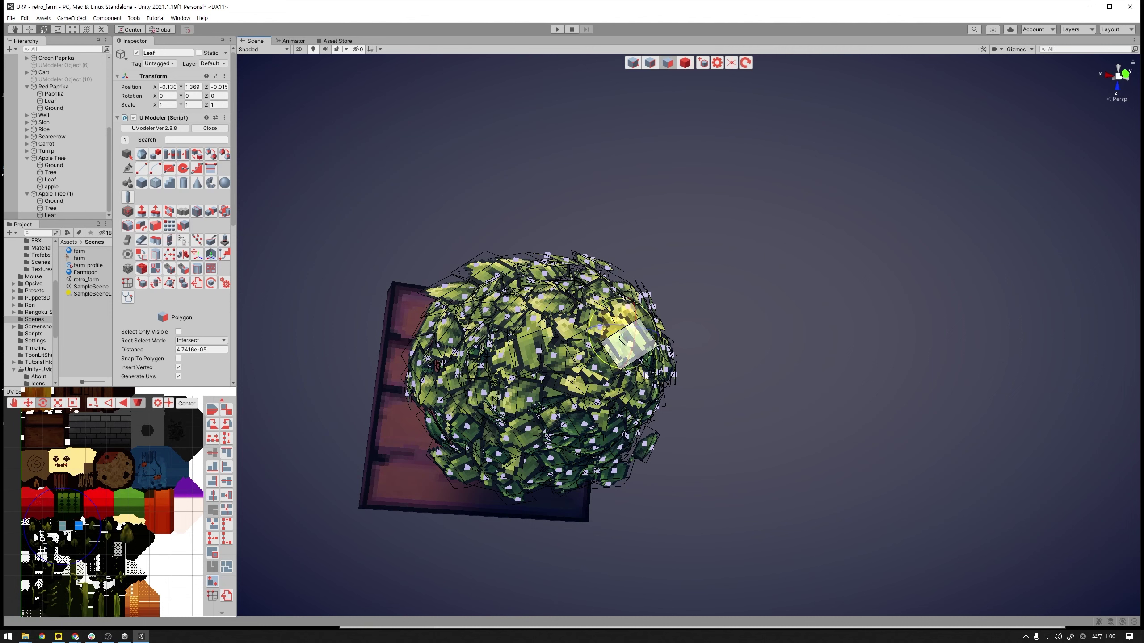
drag(646, 375, 779, 369)
key(w)
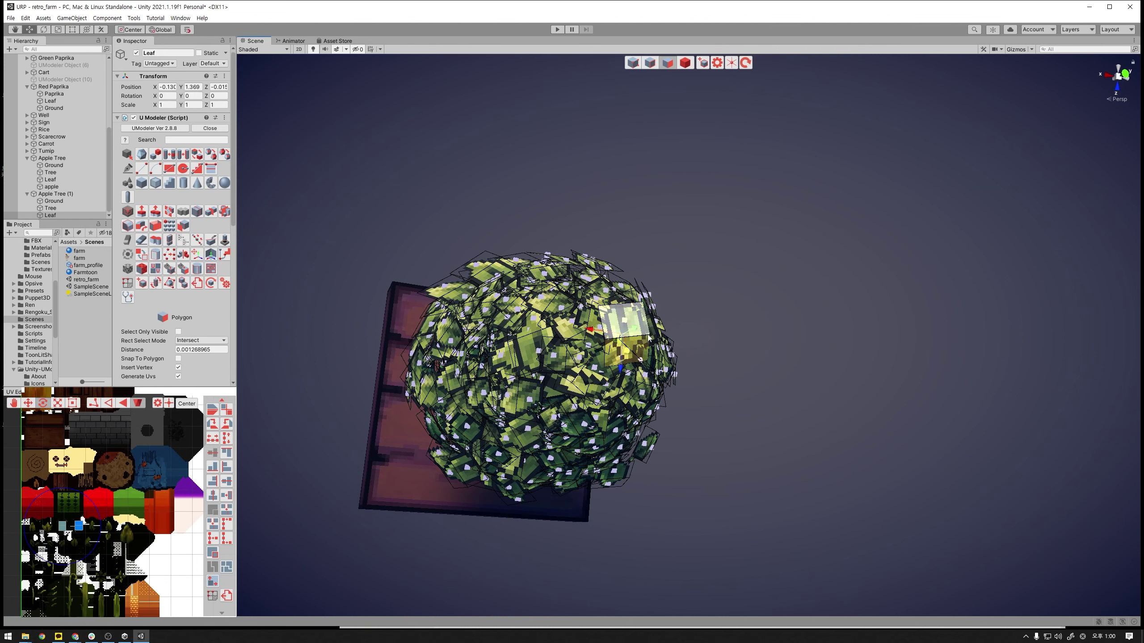
- Move the upper leaf quad down and tilt it
click(649, 338)
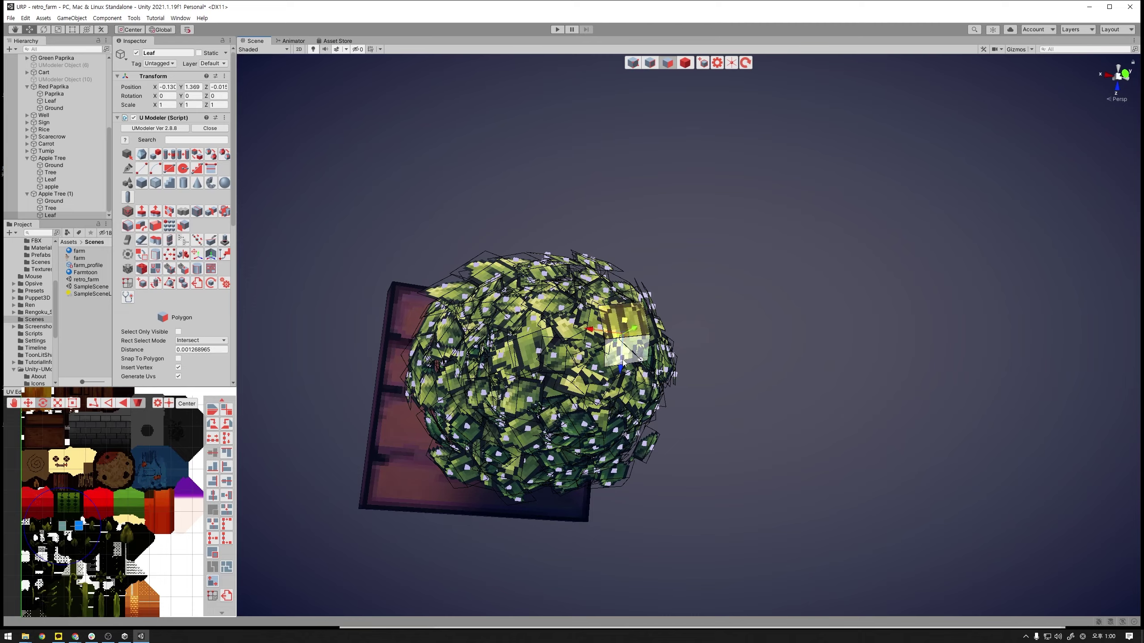
mouse_move(619, 343)
mouse_down()
mouse_move(621, 392)
mouse_move(766, 324)
mouse_move(840, 212)
mouse_move(766, 225)
mouse_up()
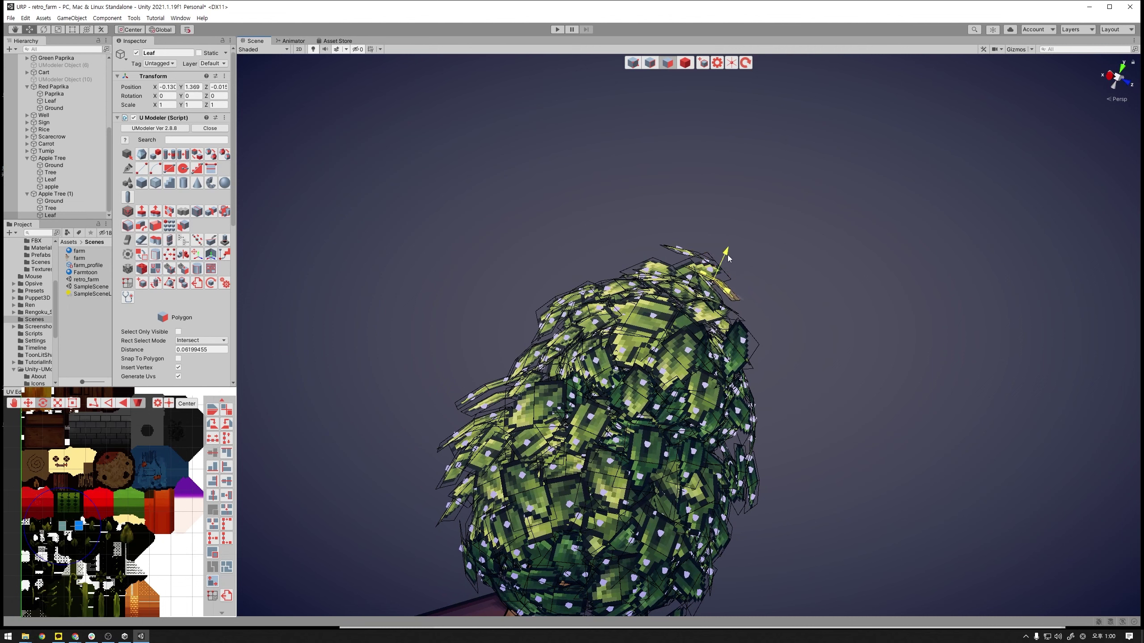
key(e)
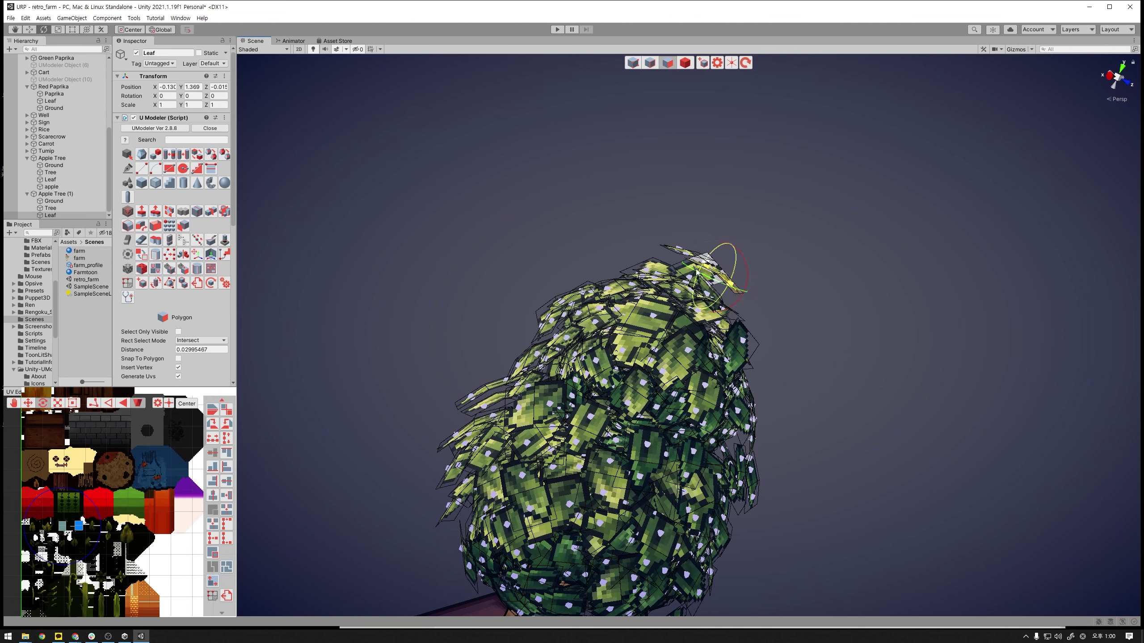
mouse_move(720, 272)
mouse_down()
mouse_move(738, 270)
mouse_move(755, 295)
mouse_move(723, 248)
mouse_move(812, 259)
mouse_move(694, 274)
mouse_move(737, 314)
mouse_move(715, 281)
mouse_move(836, 294)
mouse_up()
key(w)
key(e)
- Tilt the top leaf face so it faces outward
scroll(837, 295, up, 5)
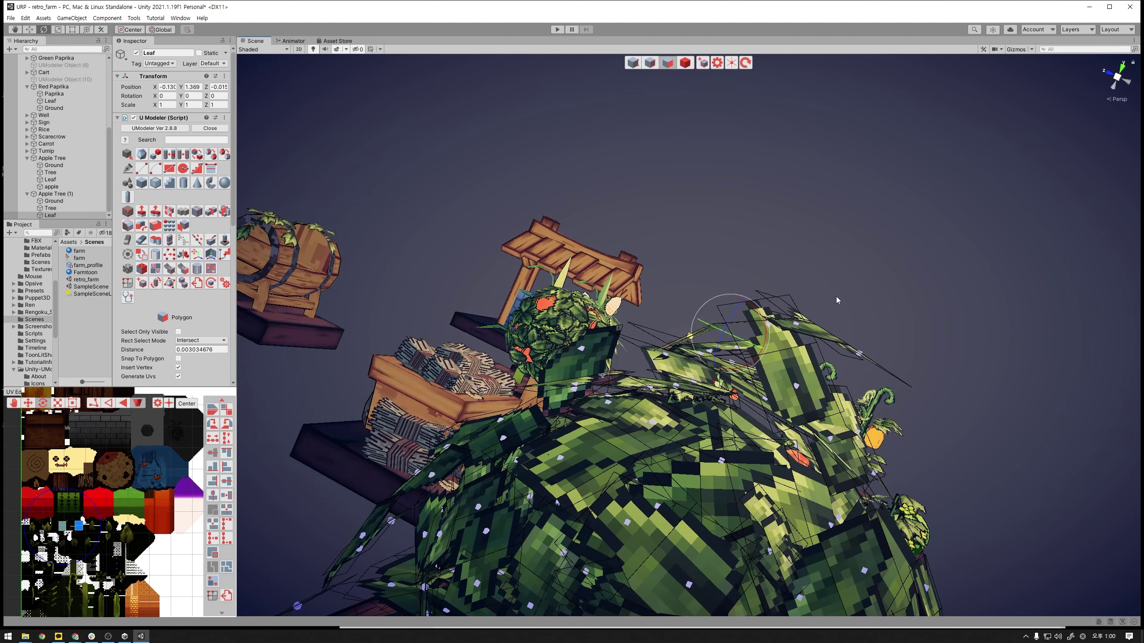
scroll(803, 371, down, 3)
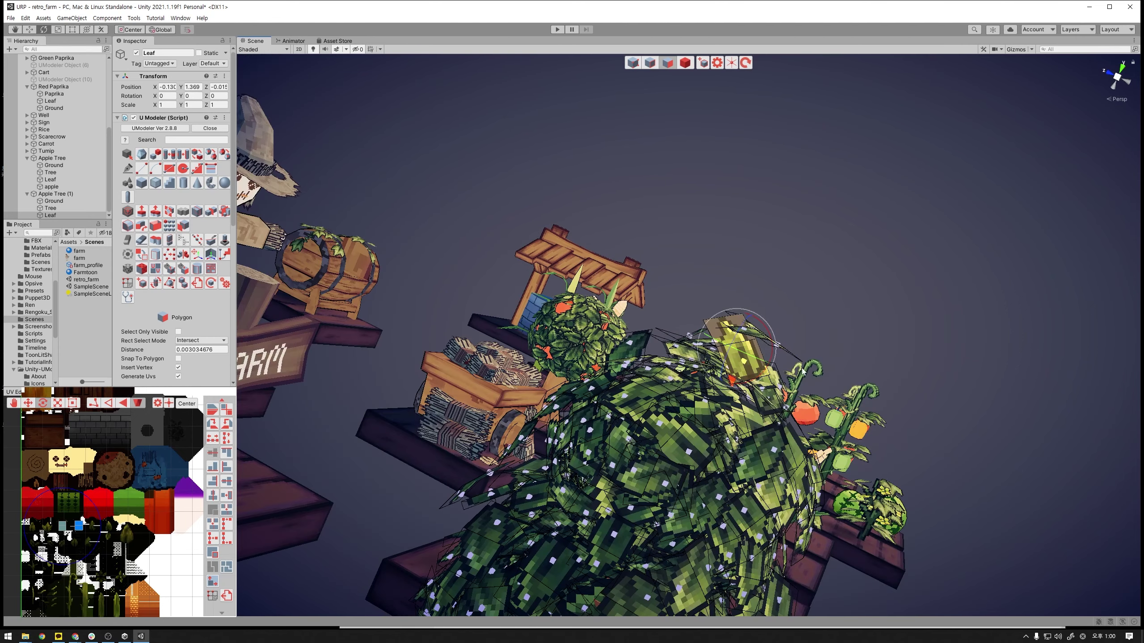
key(w)
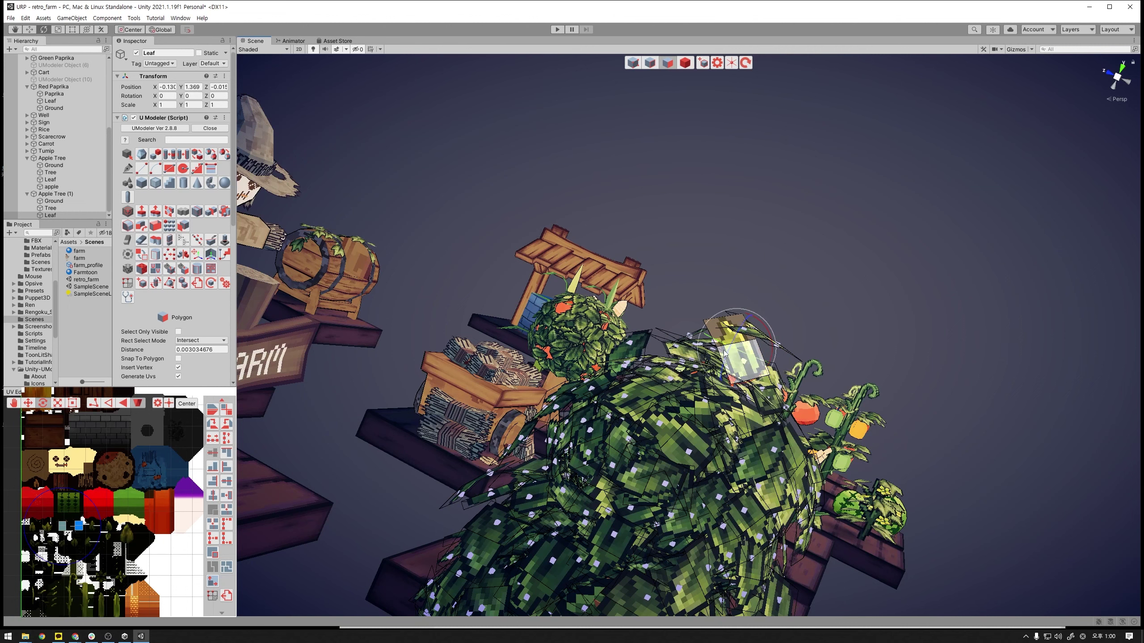
drag(725, 353, 806, 382)
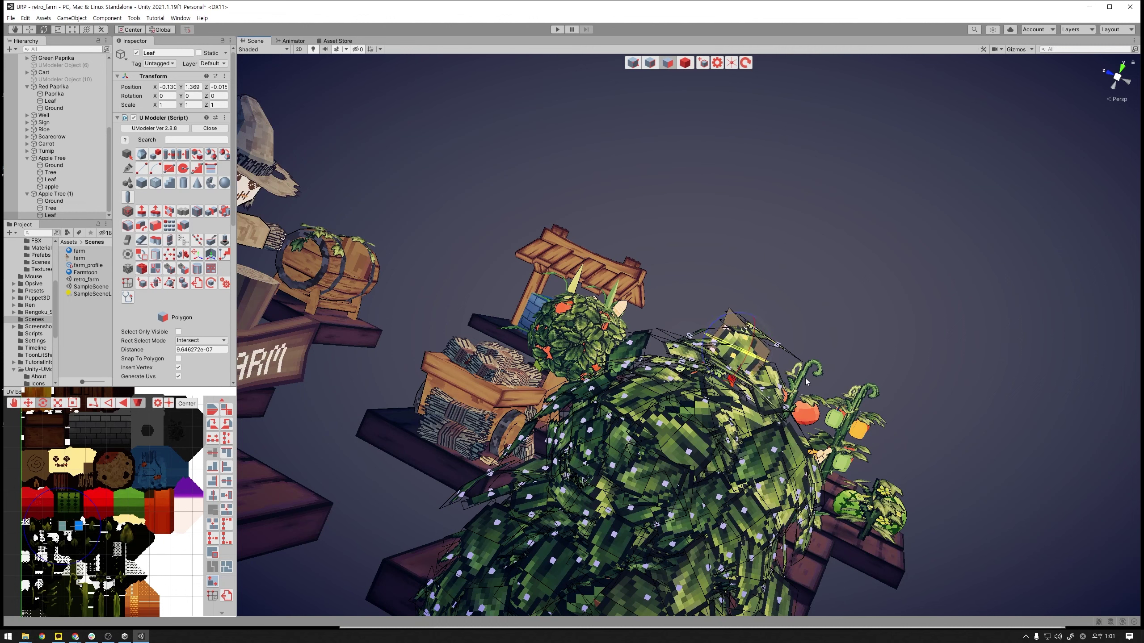
drag(739, 341, 744, 339)
key(w)
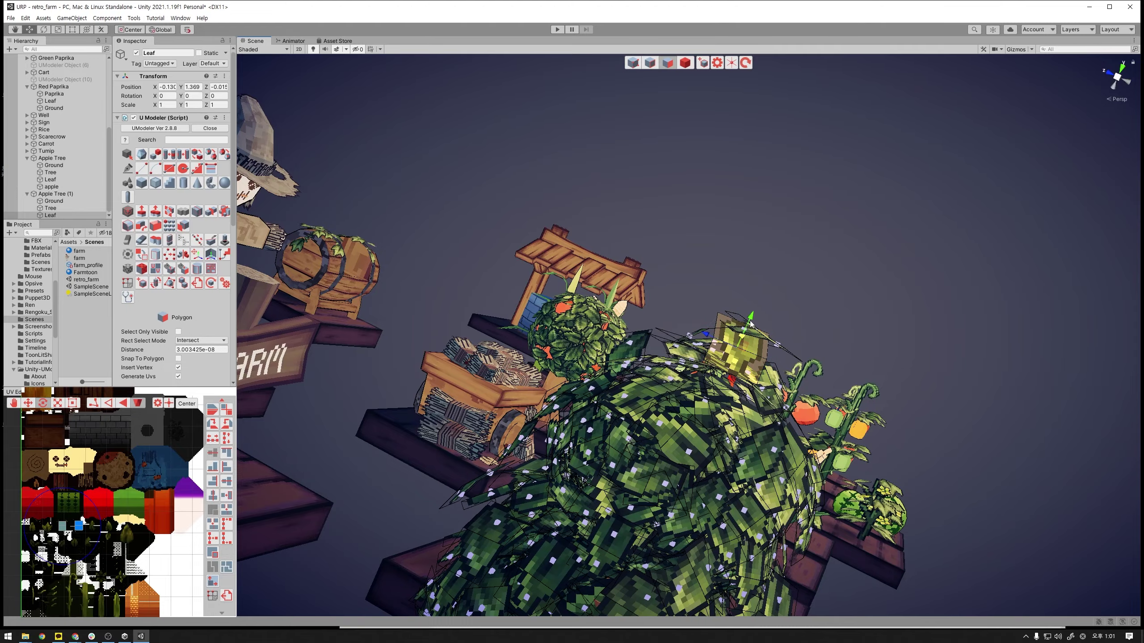
alt+drag(835, 334, 739, 357)
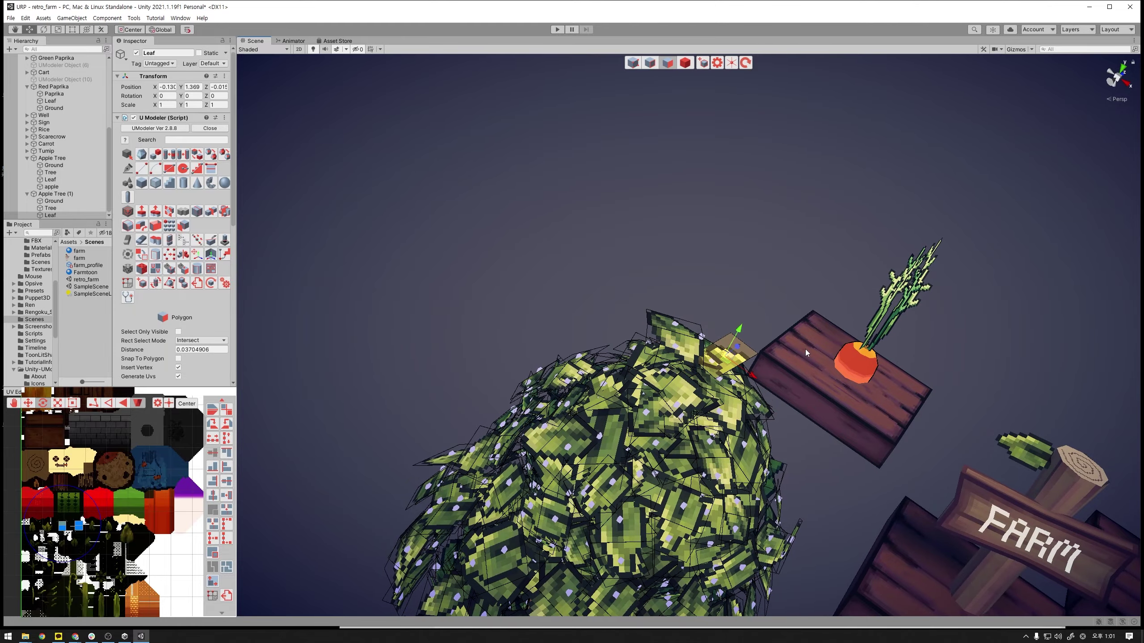
mouse_move(805, 349)
alt+mouse_down()
mouse_move(737, 427)
mouse_move(752, 501)
mouse_move(692, 383)
mouse_move(870, 439)
mouse_move(907, 396)
alt+mouse_up()
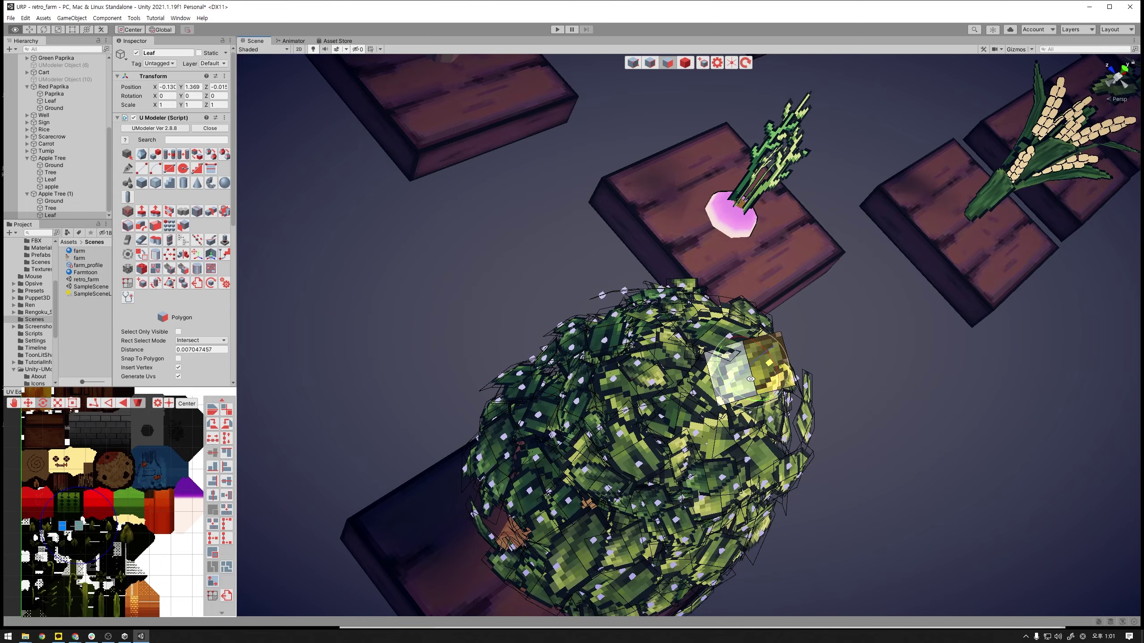
- Select a leaf face on top of the canopy and raise it slightly
mouse_move(747, 372)
alt+mouse_down()
mouse_move(682, 279)
mouse_move(734, 312)
alt+mouse_up()
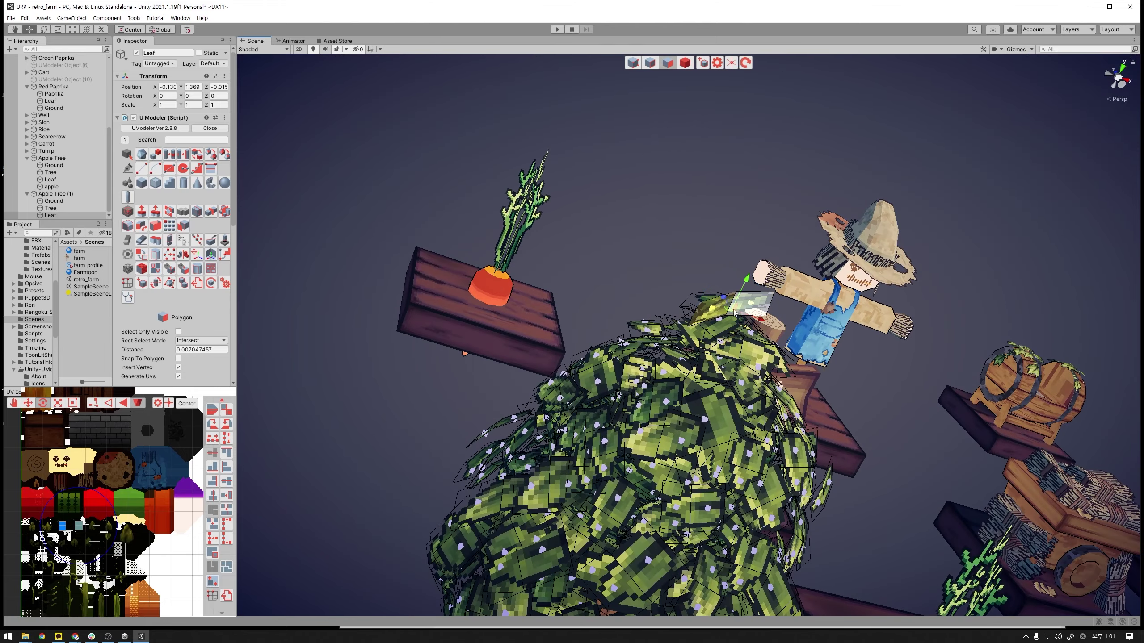
alt+drag(678, 355, 597, 311)
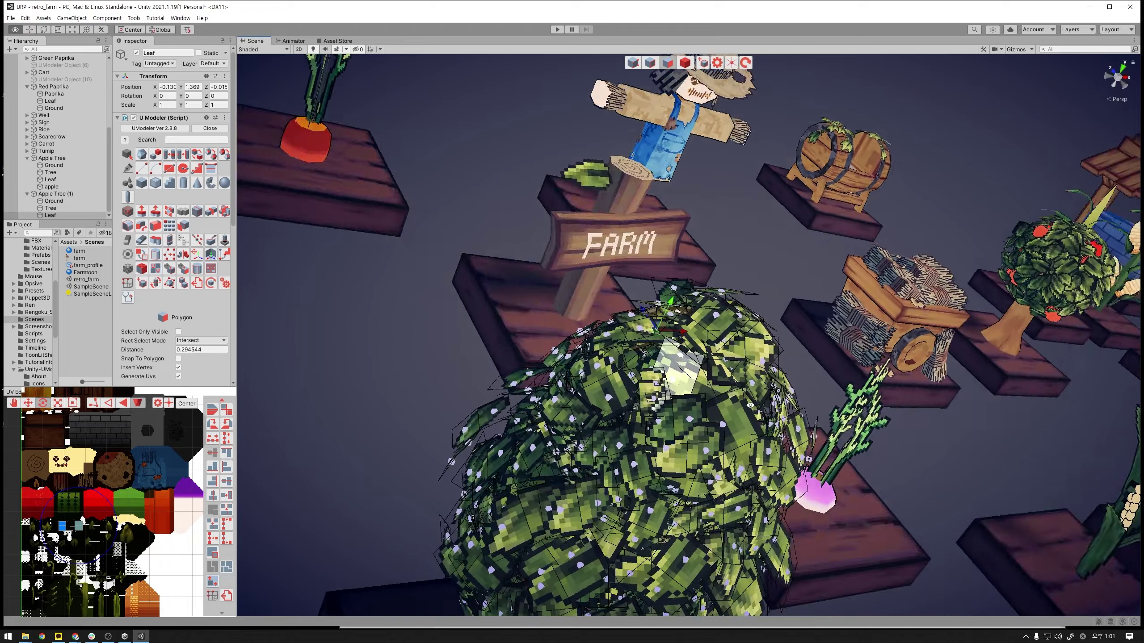
click(597, 310)
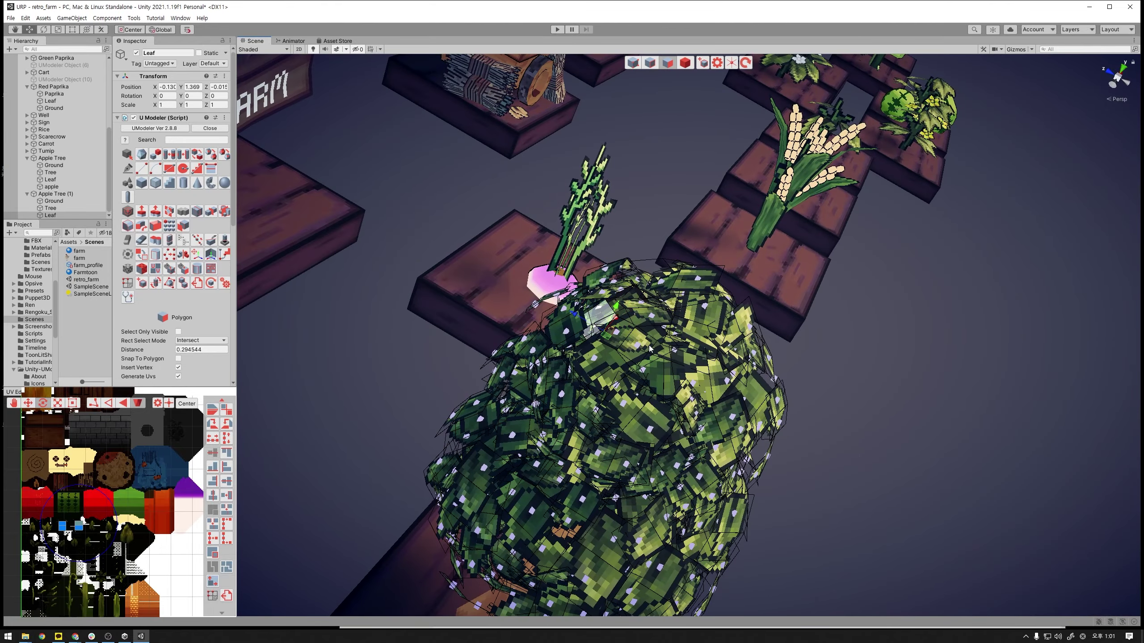
click(631, 306)
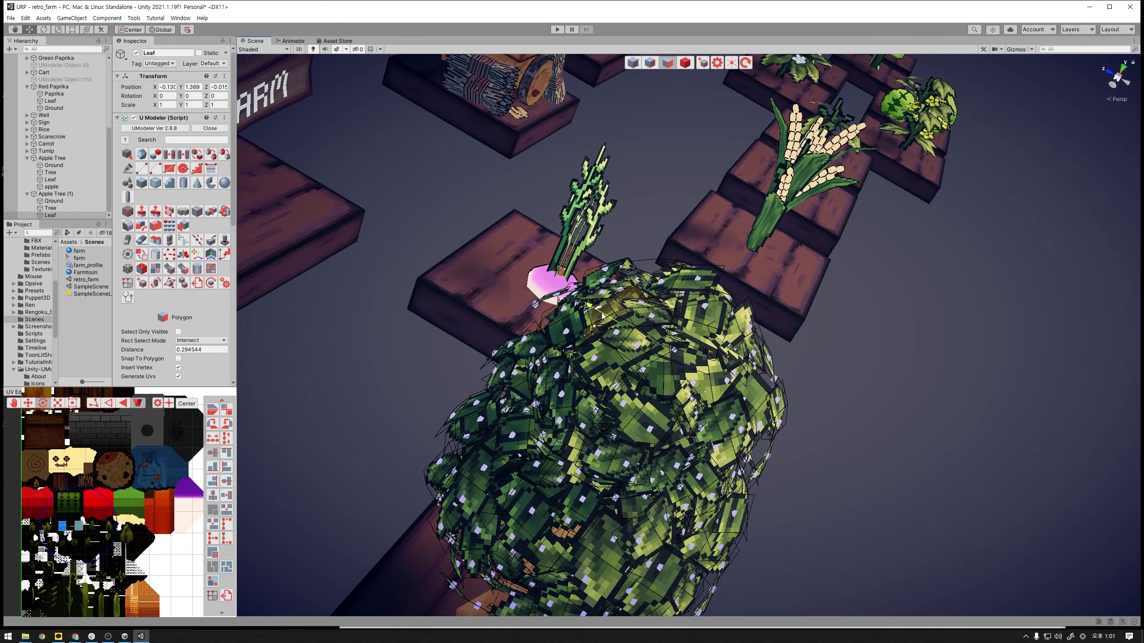
alt+drag(692, 351, 723, 400)
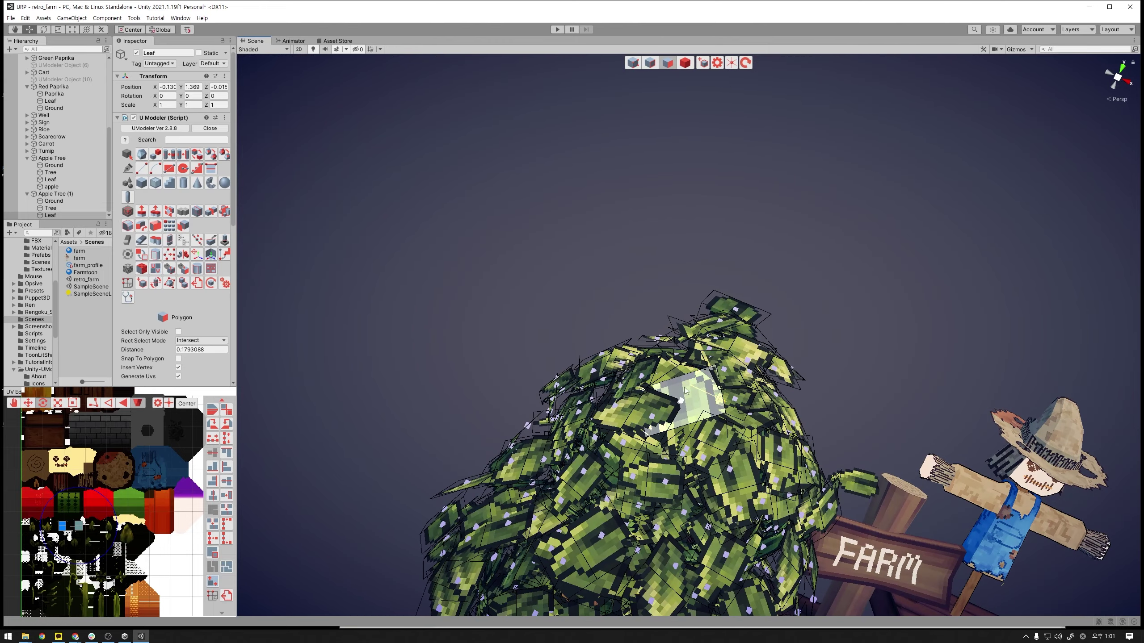
mouse_move(605, 307)
mouse_down()
mouse_move(616, 291)
mouse_move(634, 370)
mouse_up()
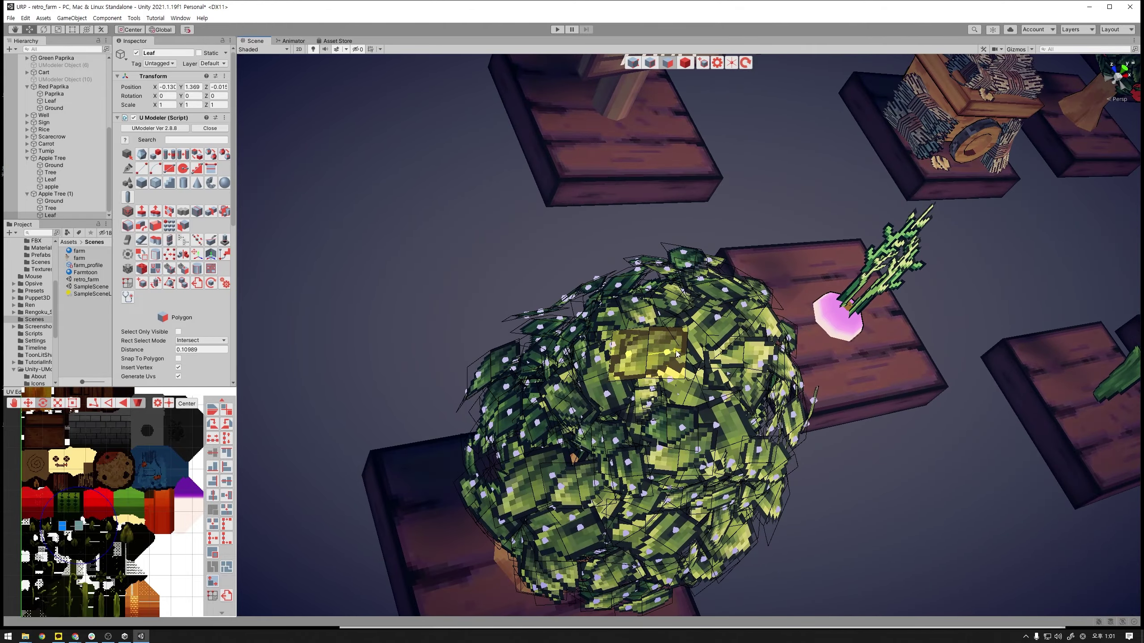
mouse_move(634, 361)
alt+mouse_down()
mouse_move(711, 266)
mouse_move(688, 280)
alt+mouse_up()
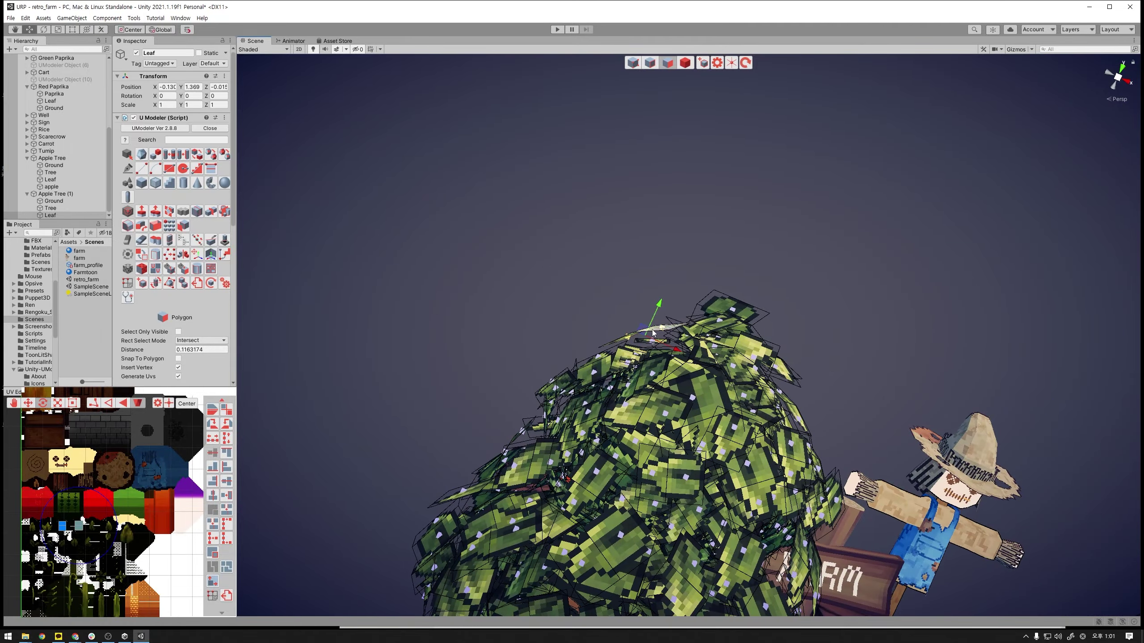
- Check the adjusted leaves from several angles and switch to the Eraser tool
key(e)
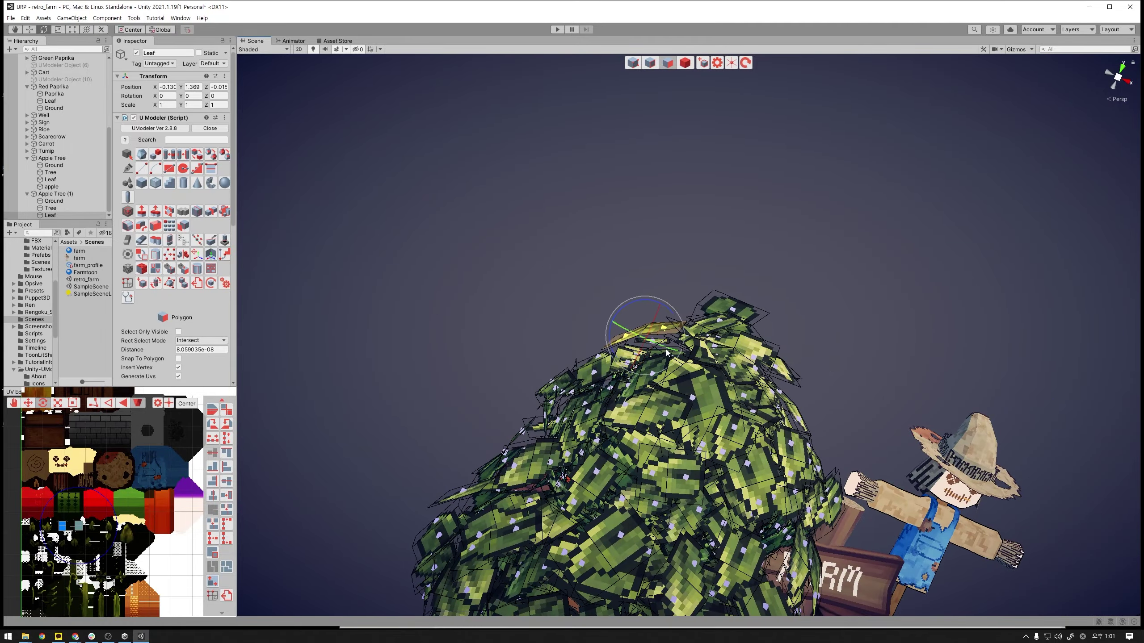
mouse_move(667, 353)
alt+mouse_down()
mouse_move(884, 392)
mouse_move(651, 407)
mouse_move(573, 398)
alt+mouse_up()
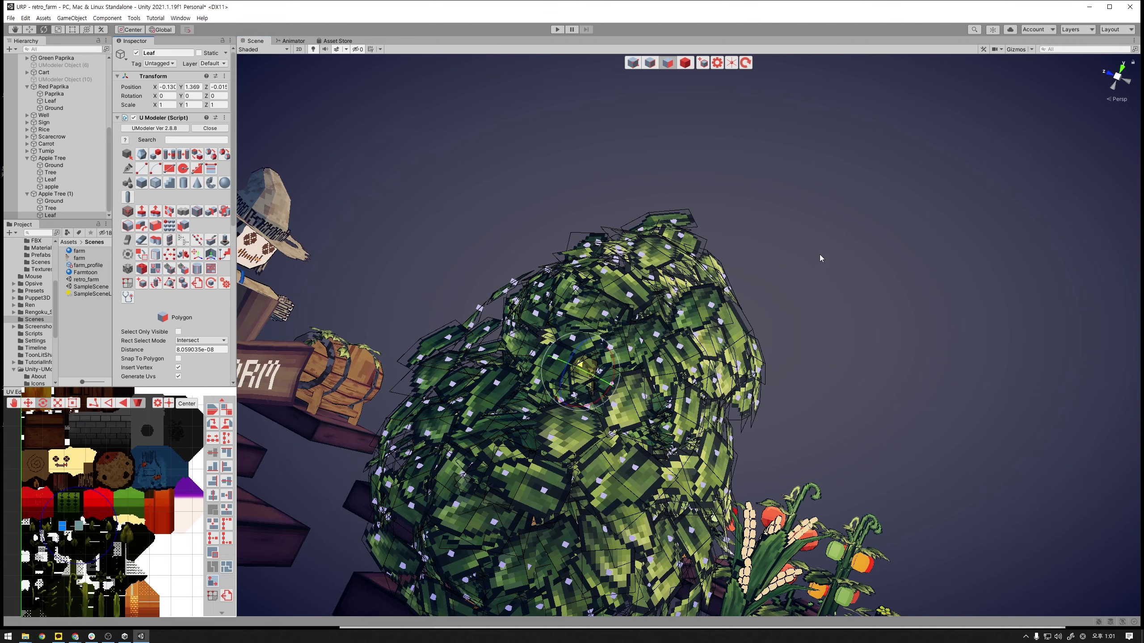
mouse_move(817, 256)
alt+mouse_down()
mouse_move(818, 290)
mouse_move(931, 260)
mouse_move(984, 320)
mouse_move(727, 293)
mouse_move(694, 255)
mouse_move(807, 317)
mouse_move(820, 273)
mouse_move(985, 311)
mouse_move(883, 330)
mouse_move(909, 274)
mouse_move(912, 322)
mouse_move(922, 316)
mouse_move(922, 256)
mouse_move(960, 263)
mouse_move(879, 211)
mouse_move(827, 268)
alt+mouse_up()
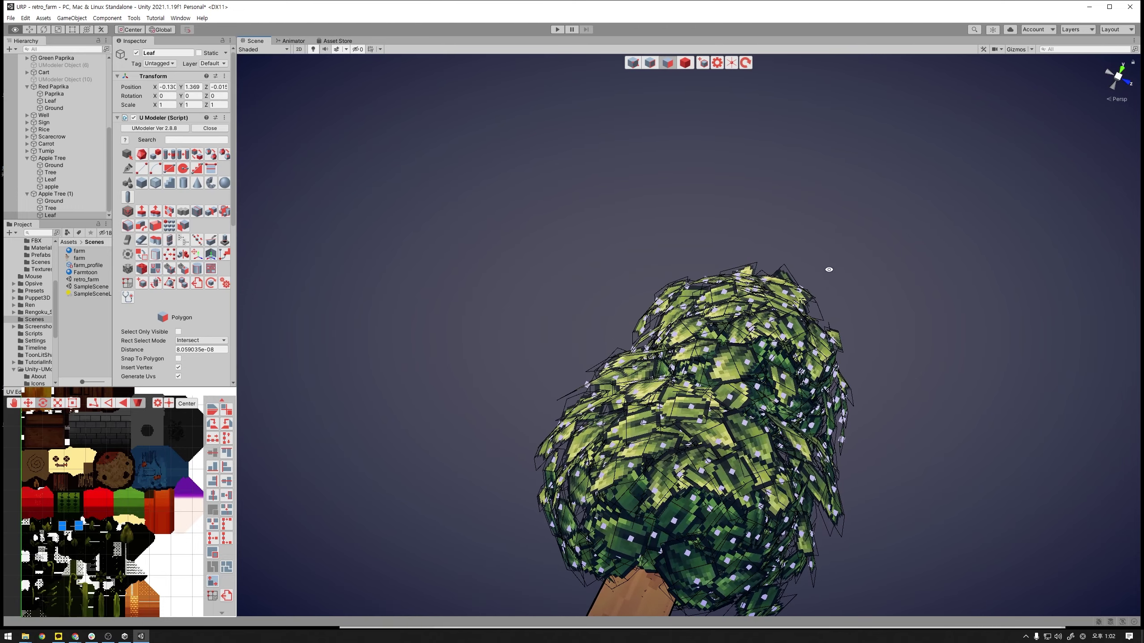
key(w)
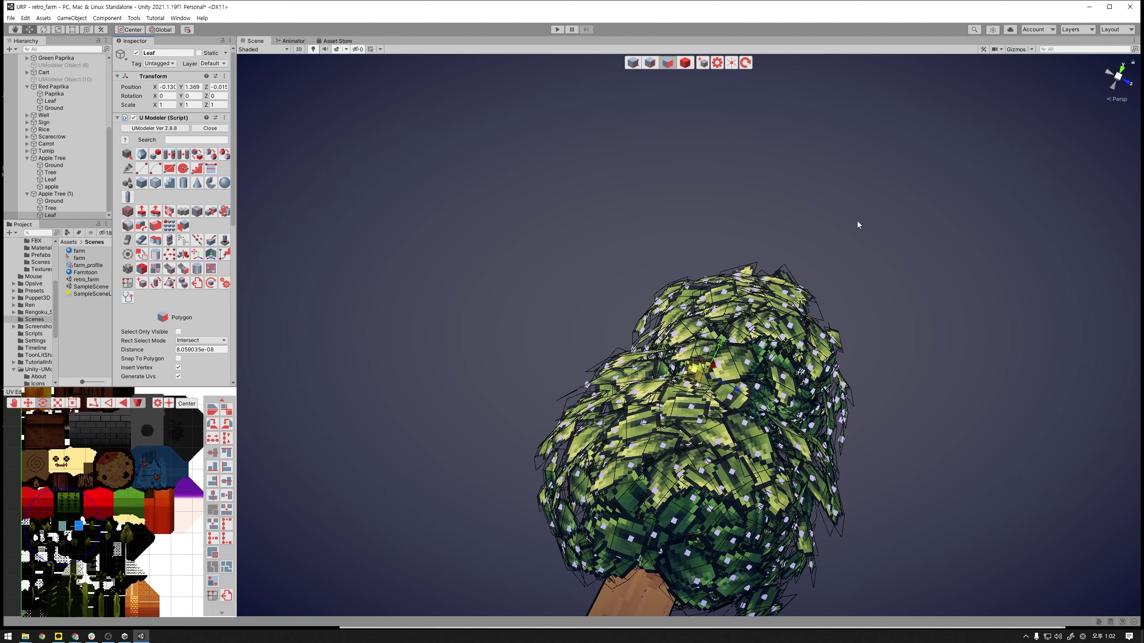
mouse_move(888, 418)
alt+mouse_down()
mouse_move(903, 440)
mouse_move(839, 388)
mouse_move(796, 379)
alt+mouse_up()
key(e)
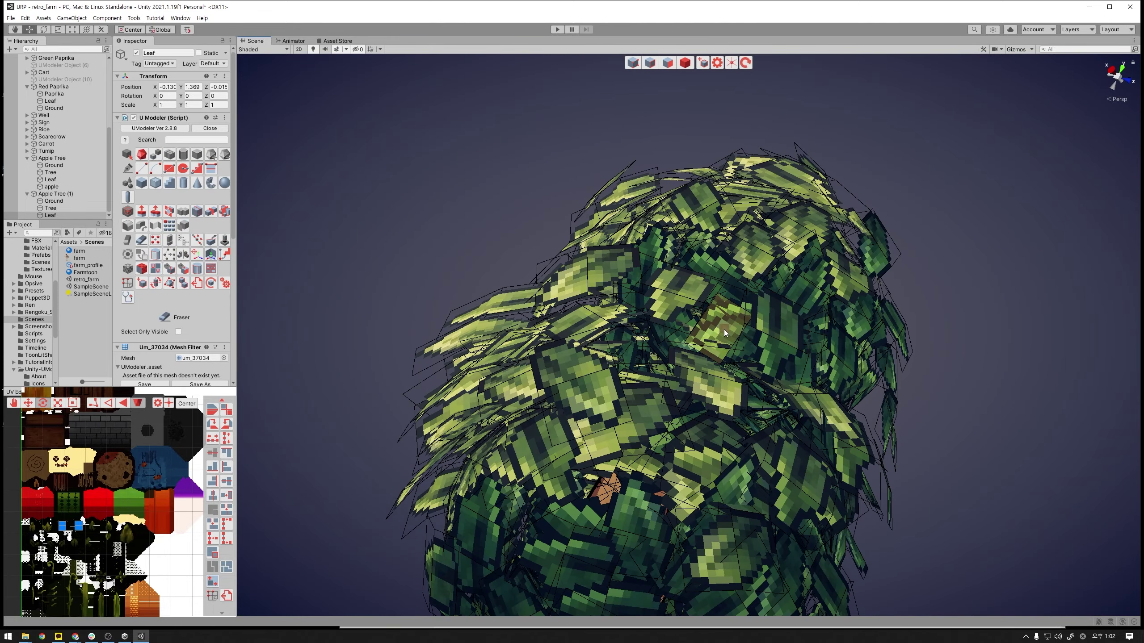
- Erase a stray leaf face inside the canopy and clear the leftover selection
click(713, 323)
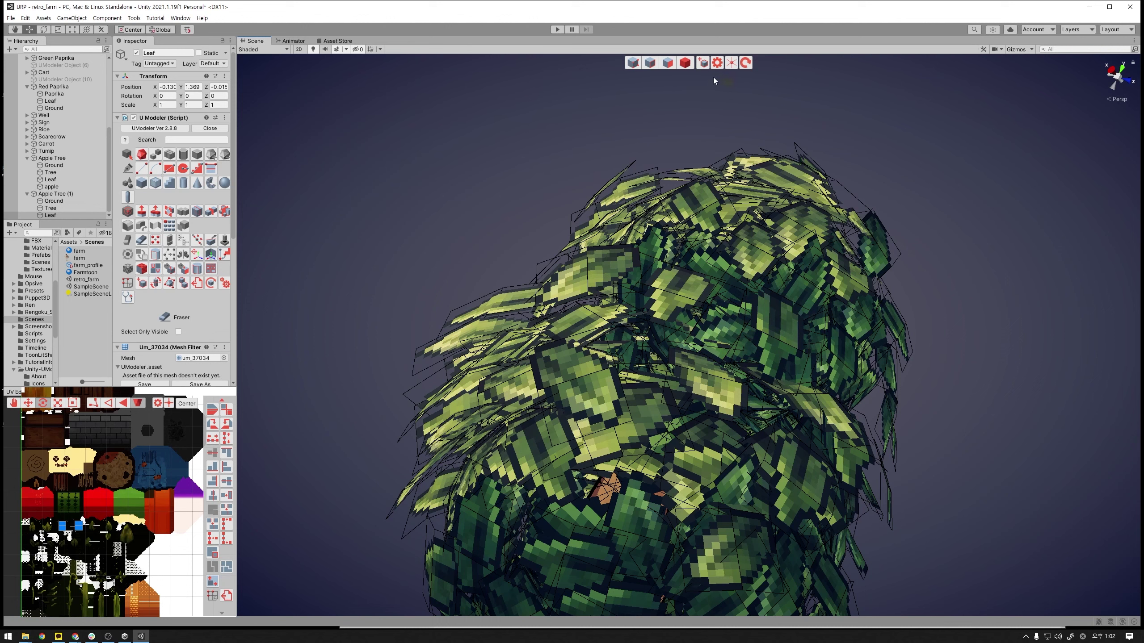
click(670, 65)
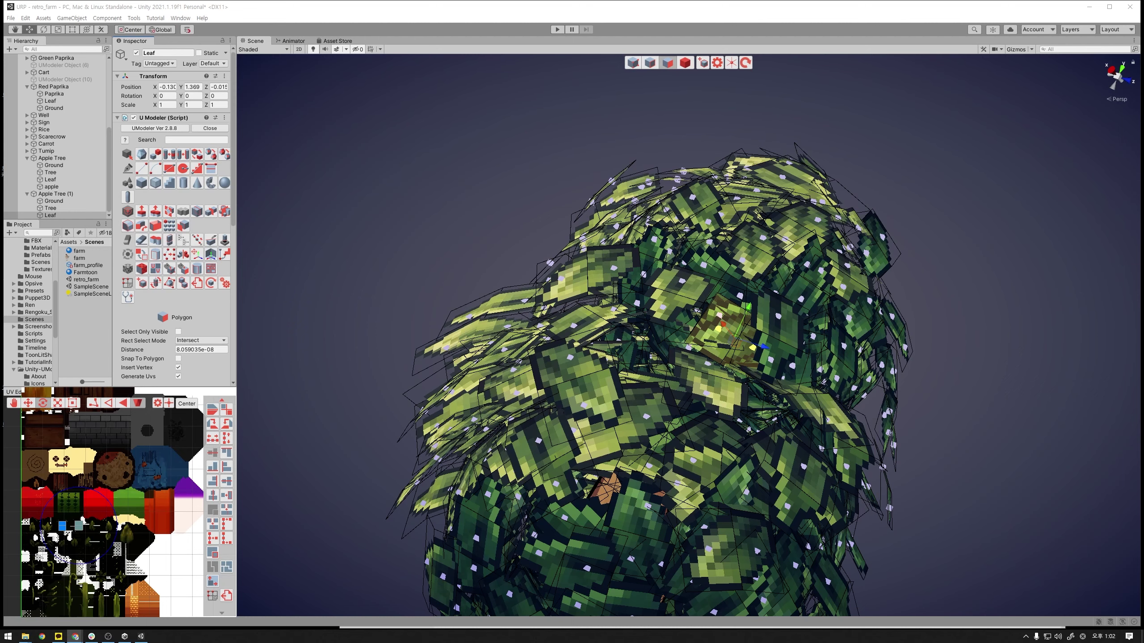
alt+drag(930, 281, 955, 281)
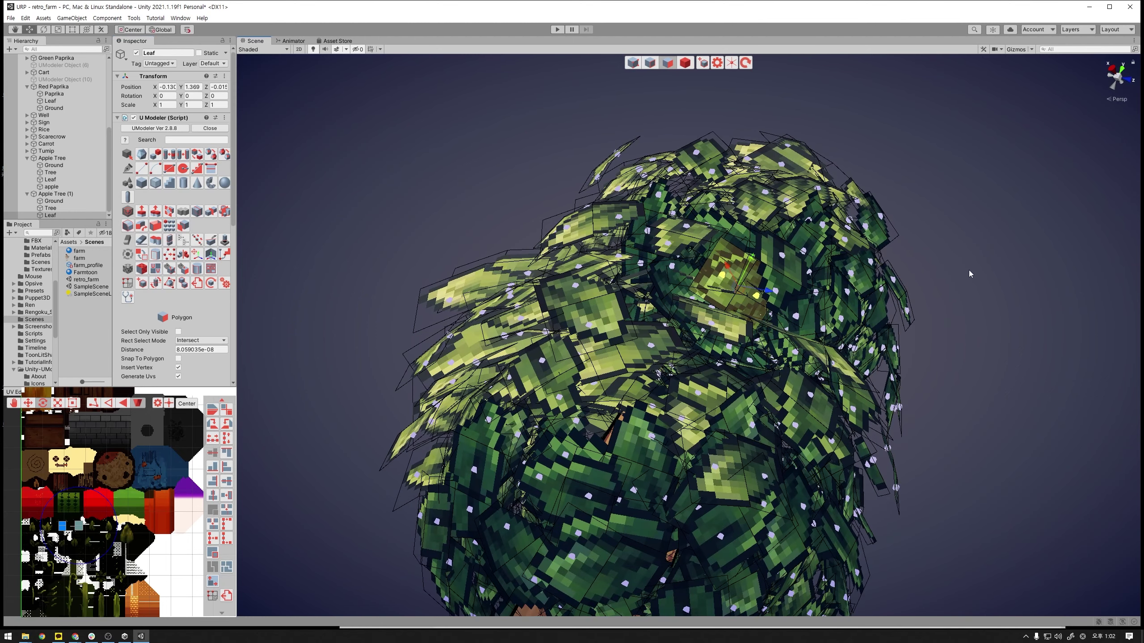
key(e)
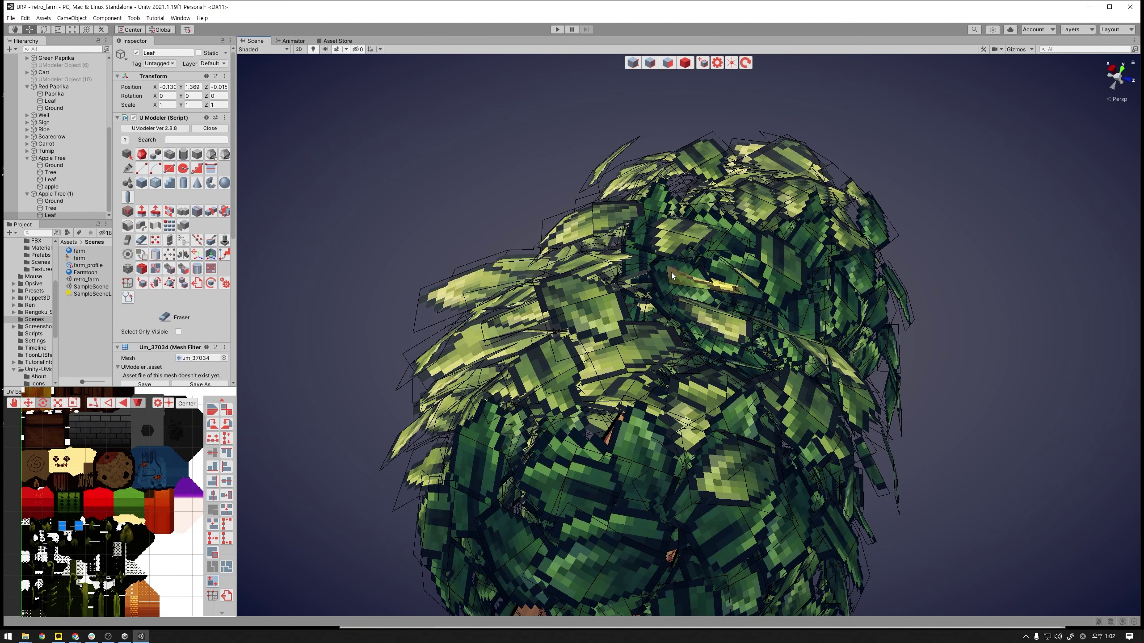
click(676, 64)
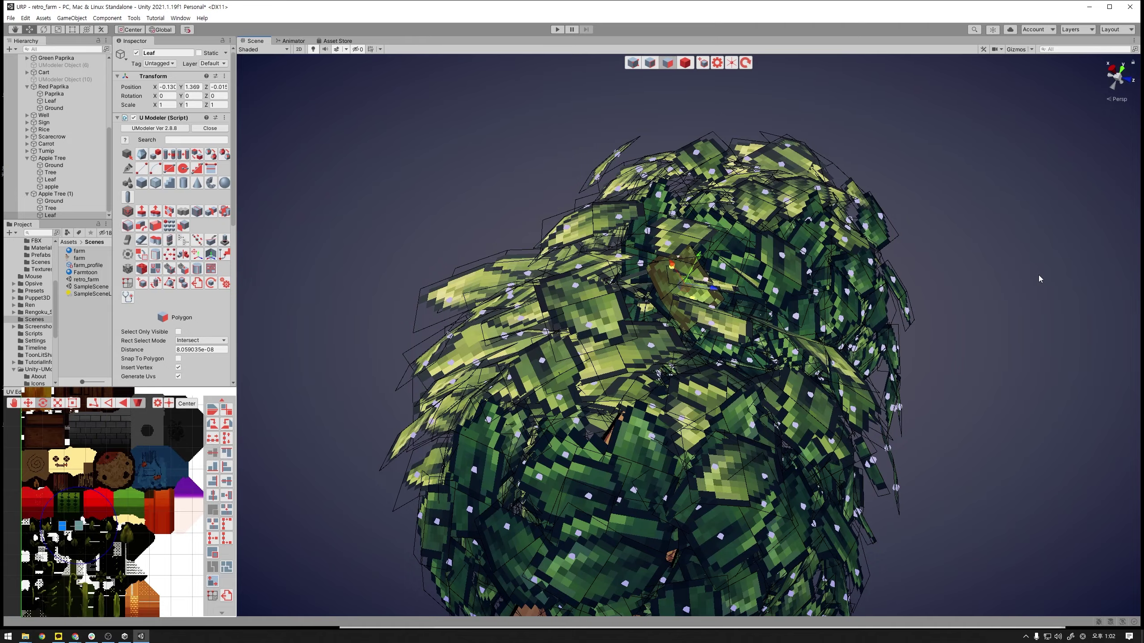
key(e)
alt+drag(1051, 328, 722, 89)
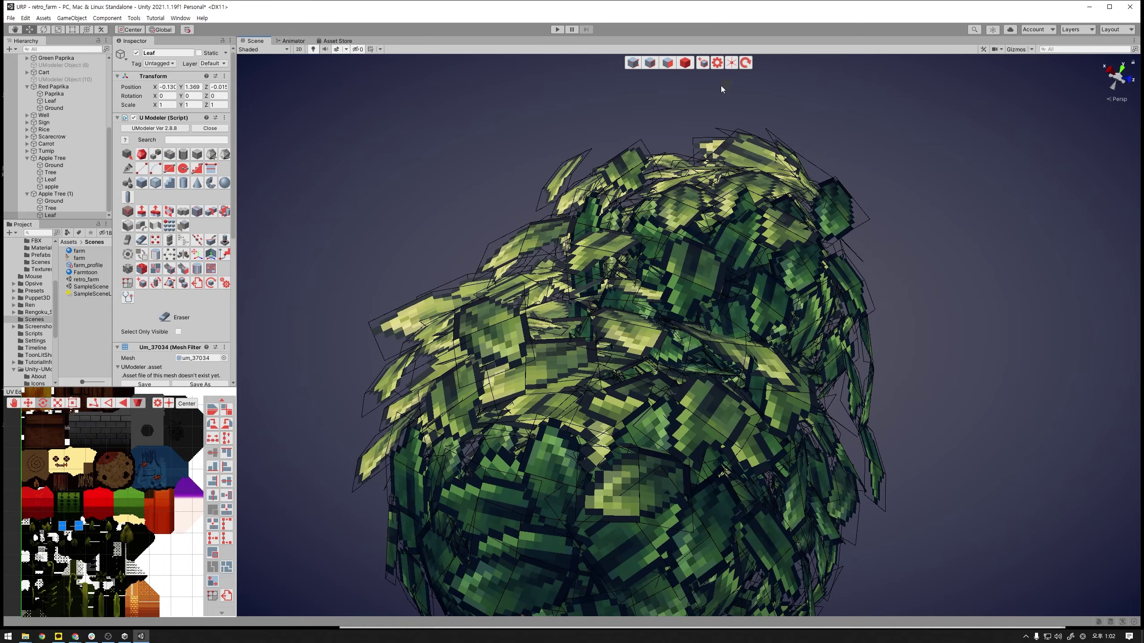
click(675, 64)
mouse_move(726, 142)
alt+mouse_down()
mouse_move(700, 281)
mouse_move(562, 288)
mouse_move(649, 325)
alt+mouse_up()
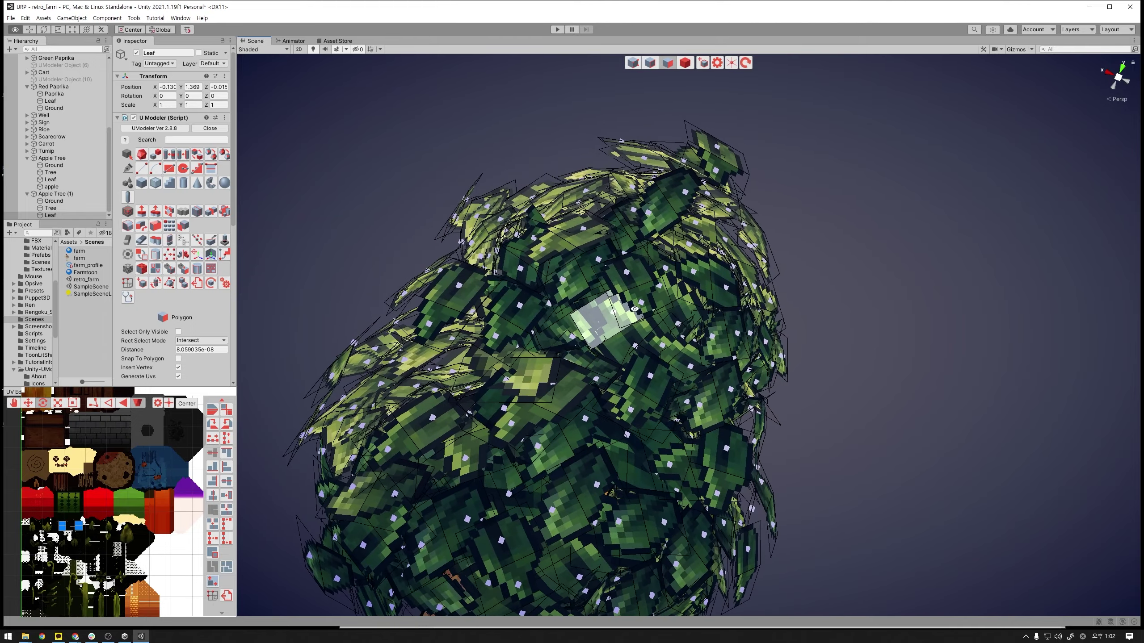
alt+drag(741, 332, 612, 306)
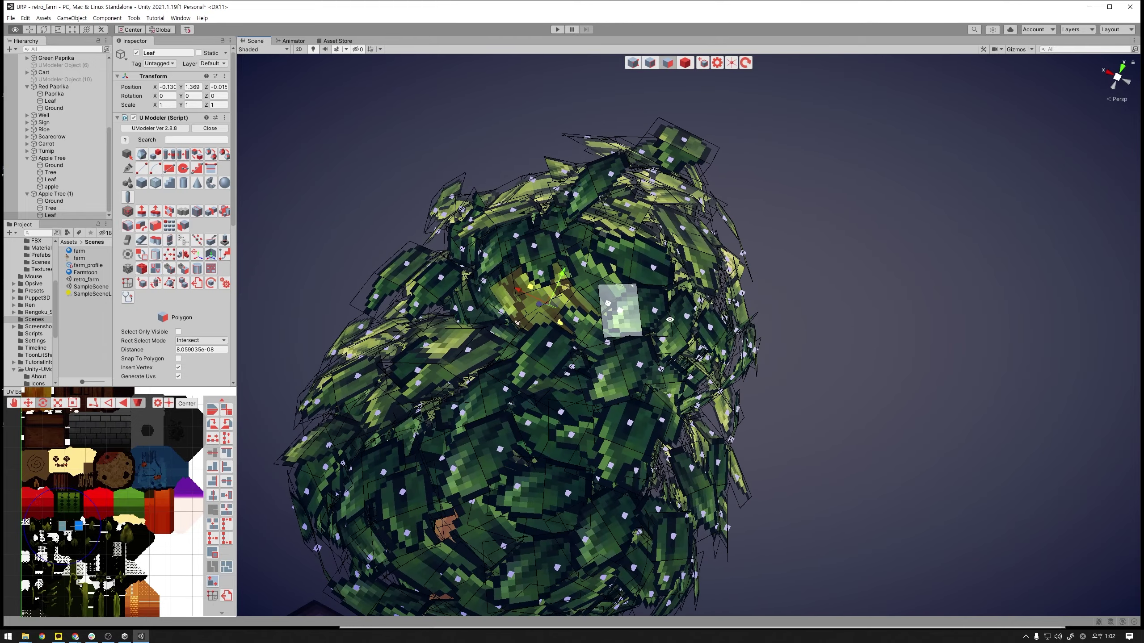
shift+click(582, 277)
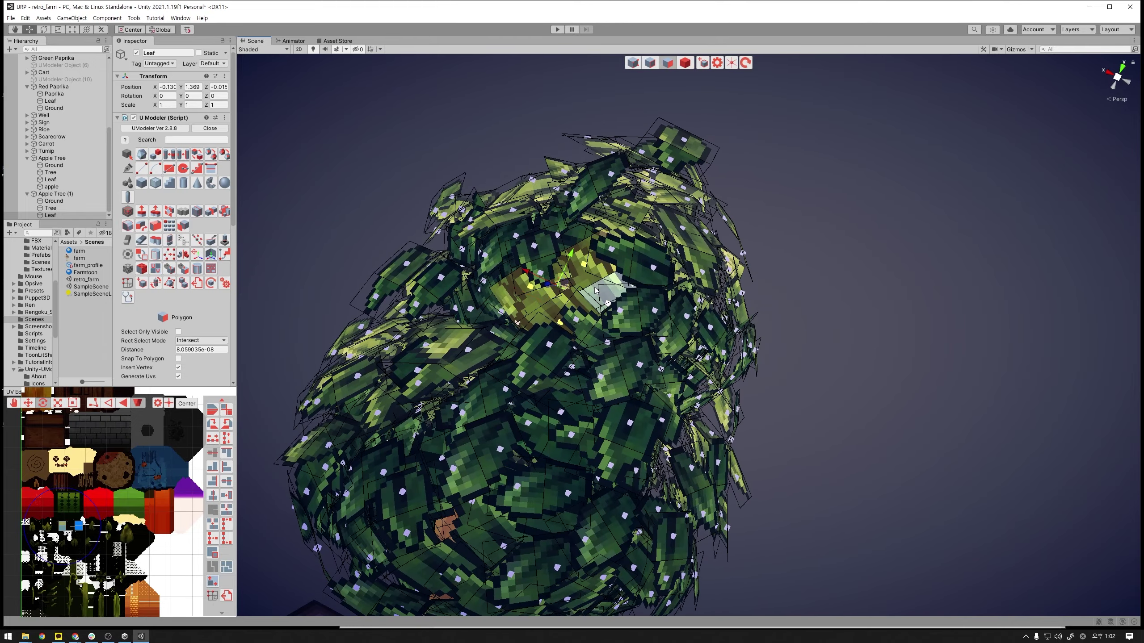
click(954, 215)
- Delete a stray leaf face near the top of the canopy
mouse_move(916, 225)
alt+mouse_down()
mouse_move(960, 234)
mouse_move(987, 309)
mouse_move(849, 274)
alt+mouse_up()
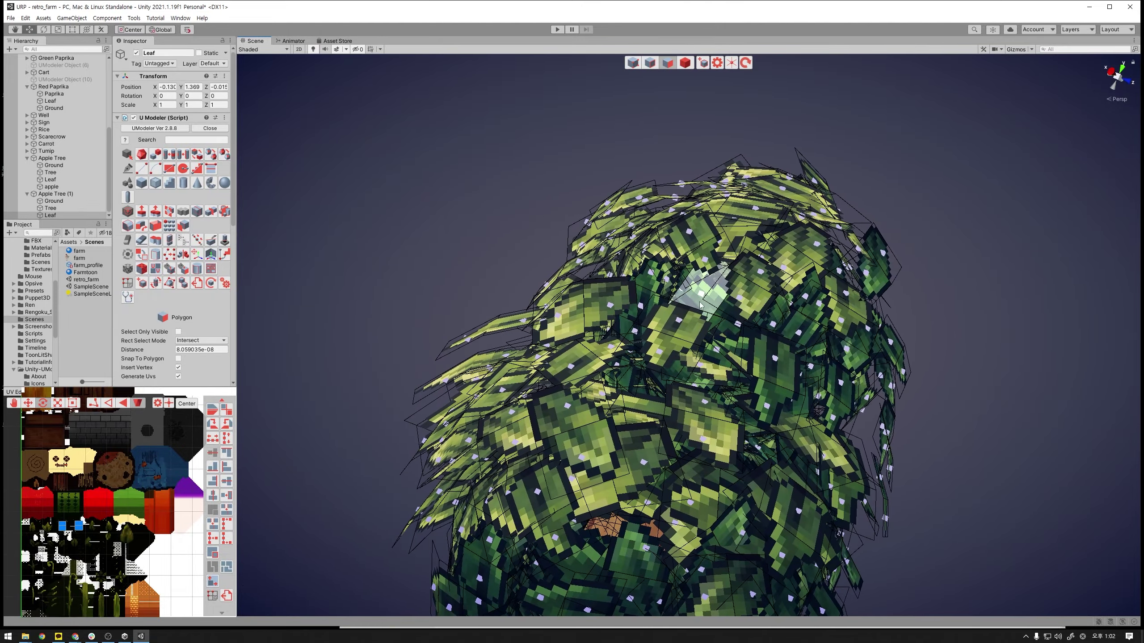
click(714, 312)
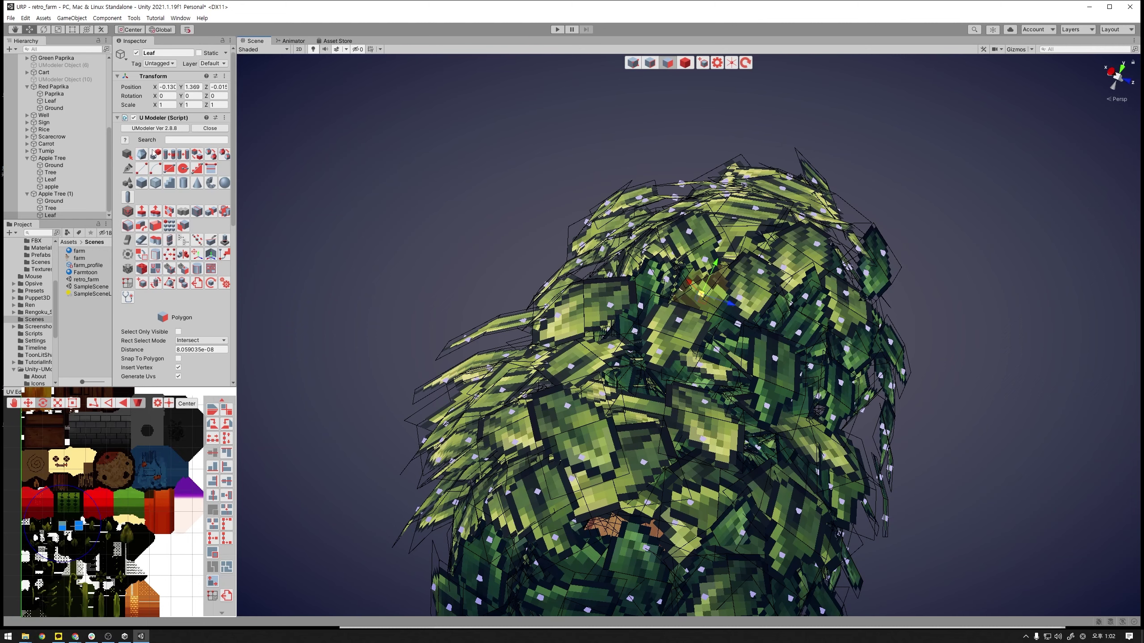
alt+drag(563, 292, 594, 351)
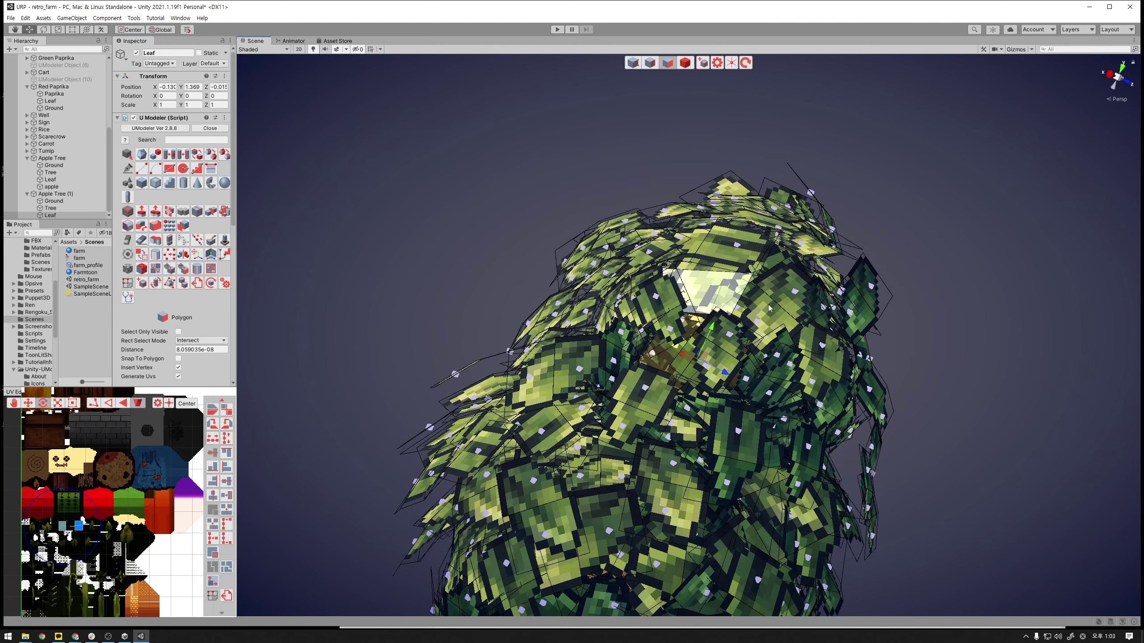
key(Delete)
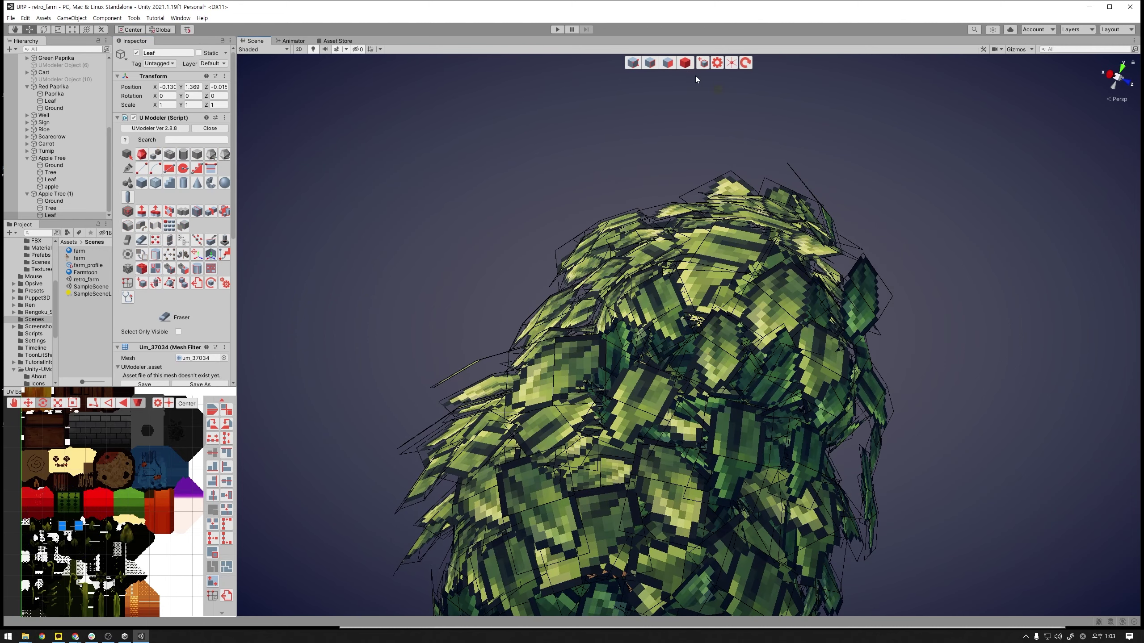
click(668, 63)
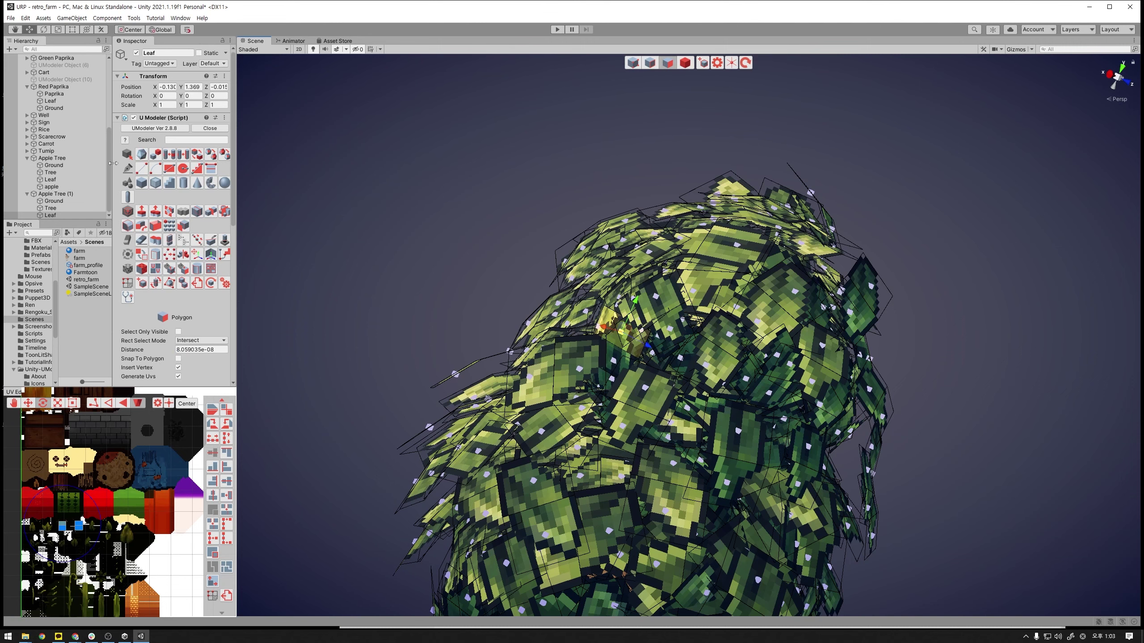
- Rotate and reposition a leaf card on the canopy to fill a gap
click(156, 155)
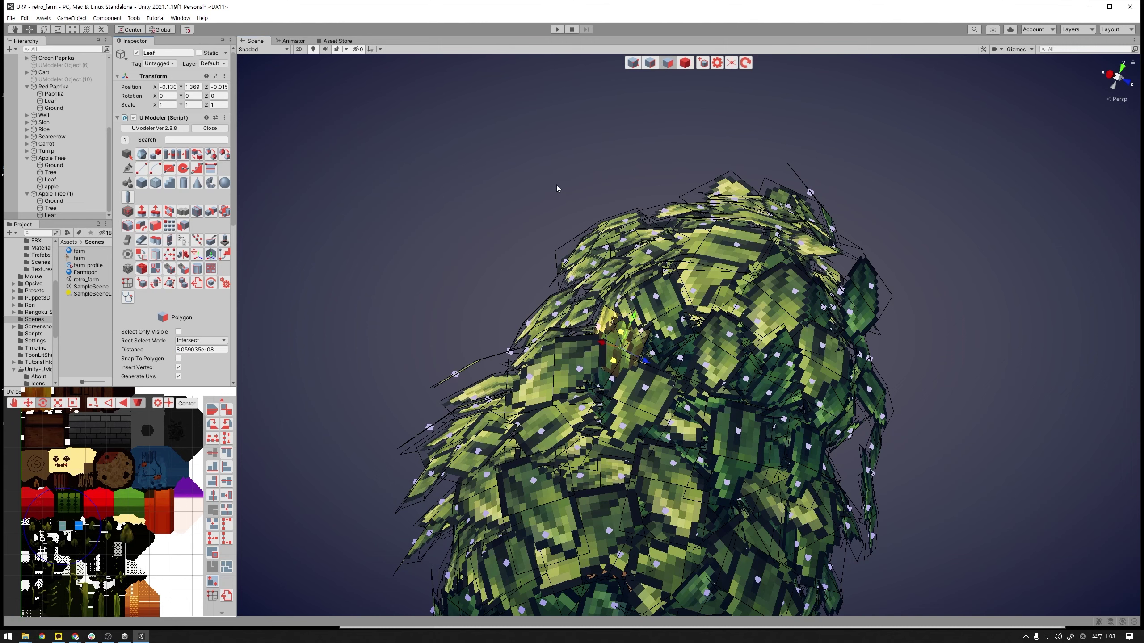
mouse_move(535, 173)
alt+mouse_down()
mouse_move(520, 173)
mouse_move(926, 201)
mouse_move(849, 213)
mouse_move(861, 179)
alt+mouse_up()
click(569, 307)
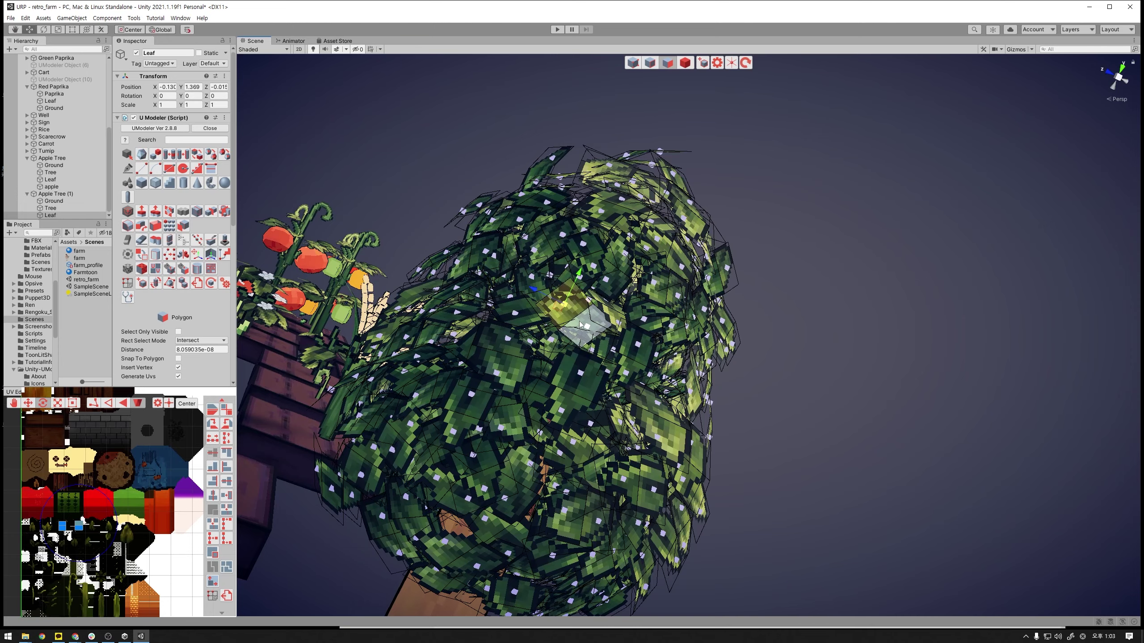
mouse_move(623, 324)
alt+mouse_down()
mouse_move(559, 353)
mouse_move(523, 334)
mouse_move(544, 364)
mouse_move(617, 300)
mouse_move(551, 275)
mouse_move(565, 268)
mouse_move(586, 288)
alt+mouse_up()
key(e)
key(w)
key(e)
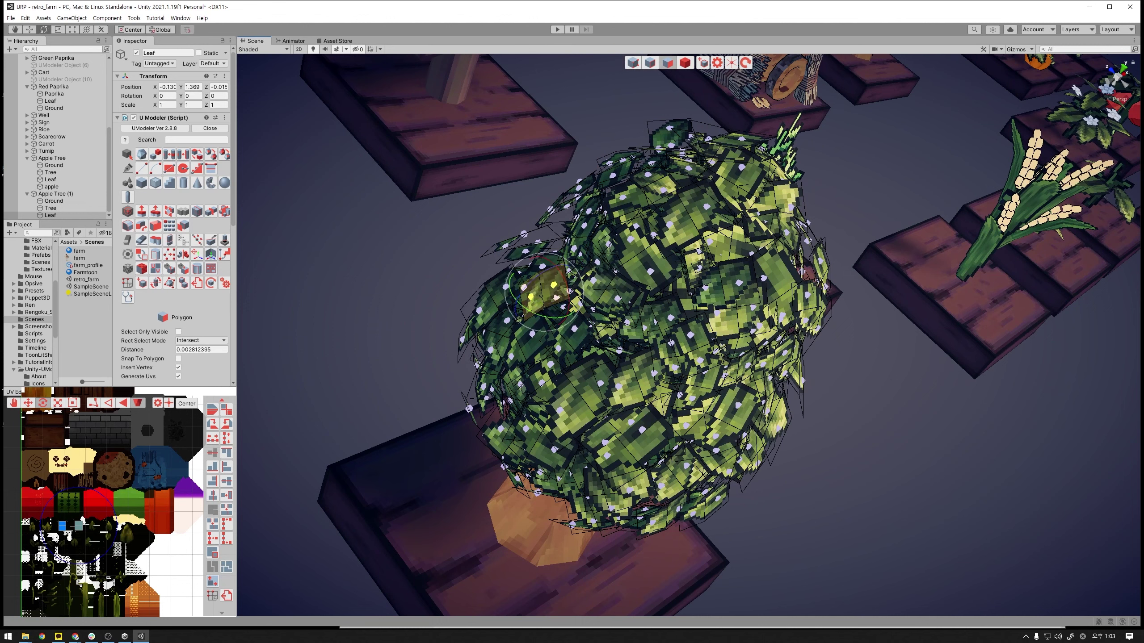
alt+drag(1054, 491, 722, 405)
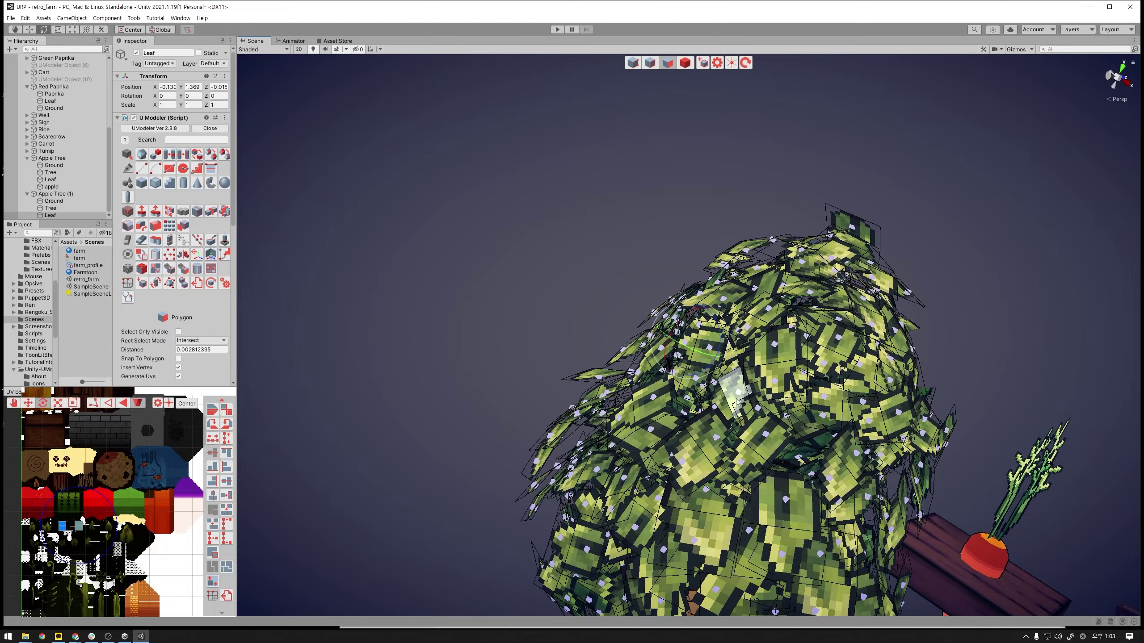
key(w)
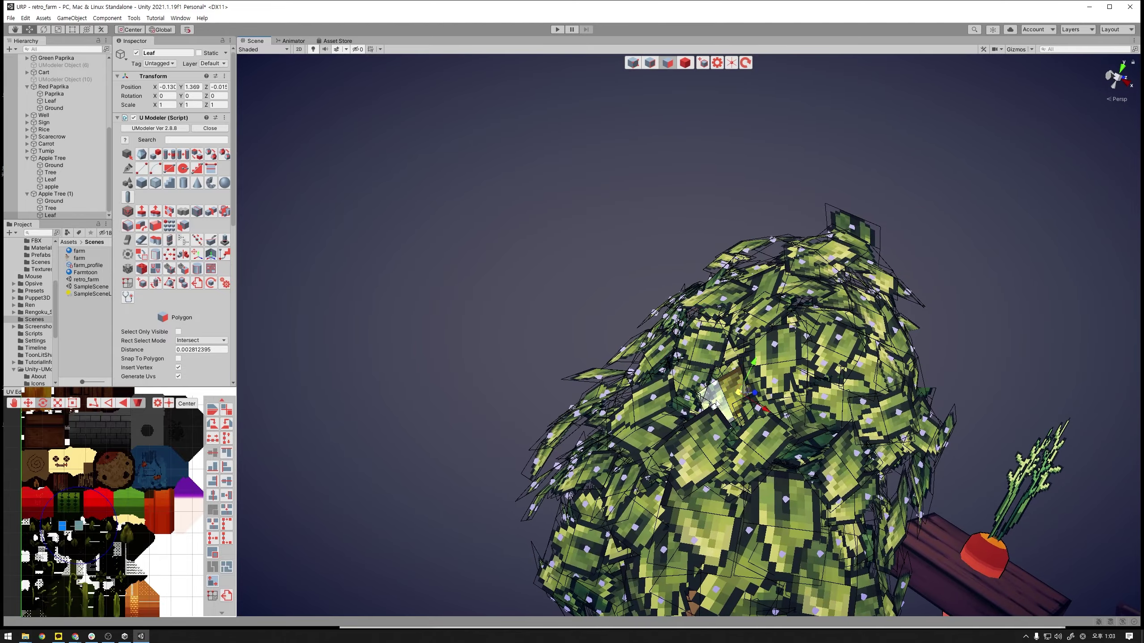
alt+drag(722, 405, 693, 423)
- Tilt and shift another leaf card lower on the canopy
click(694, 422)
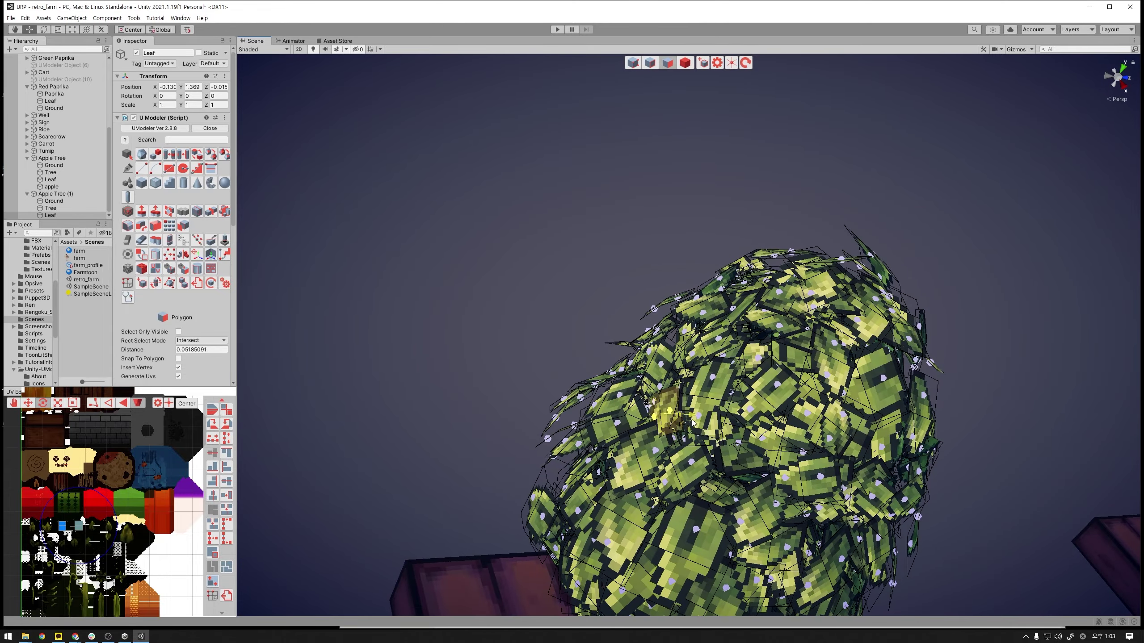
key(e)
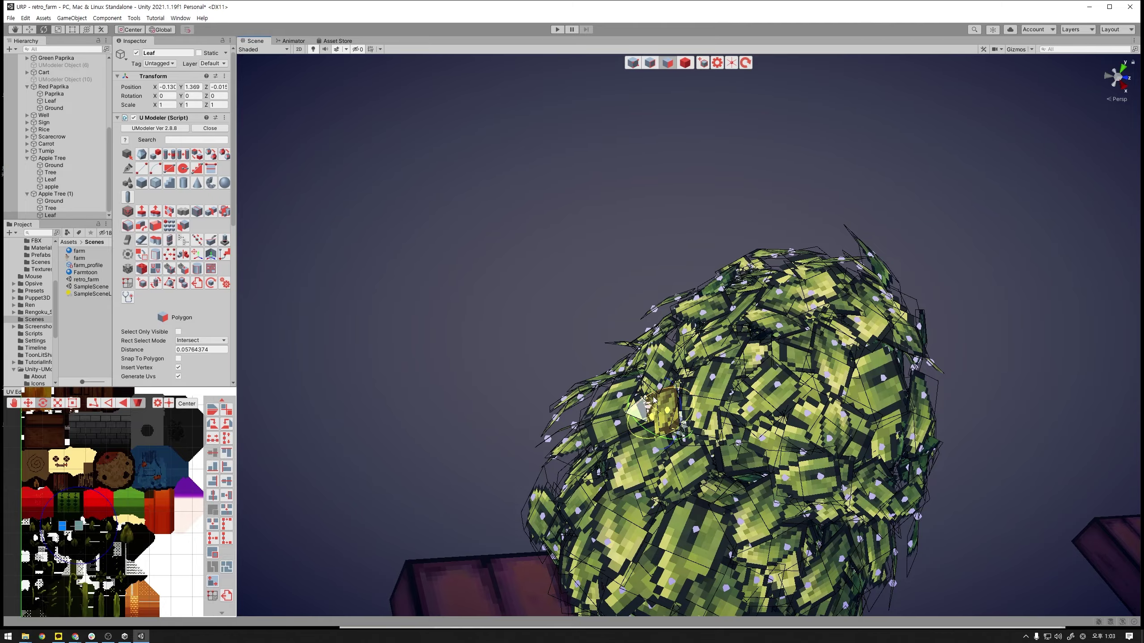
mouse_move(653, 400)
alt+mouse_down()
mouse_move(781, 366)
mouse_move(697, 365)
alt+mouse_up()
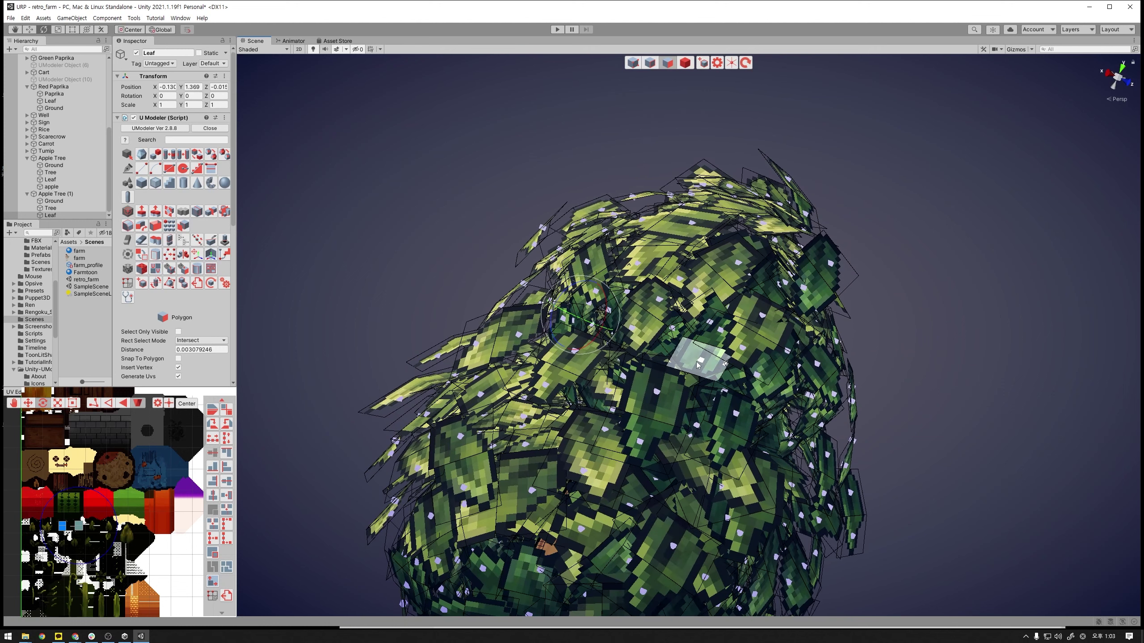
key(w)
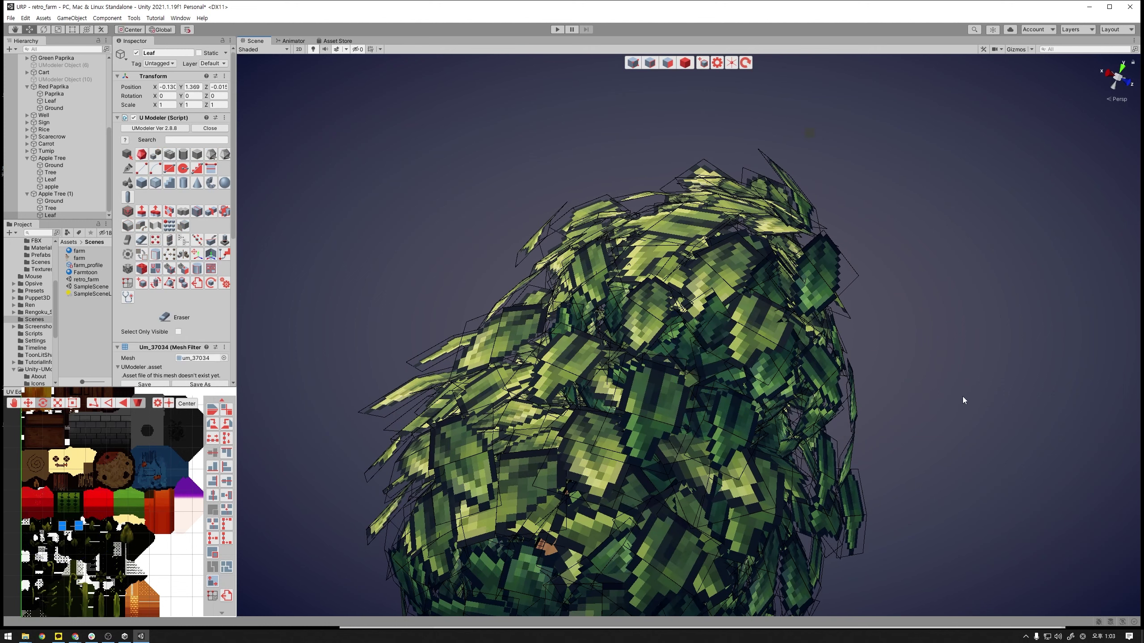
key(e)
alt+drag(948, 393, 910, 370)
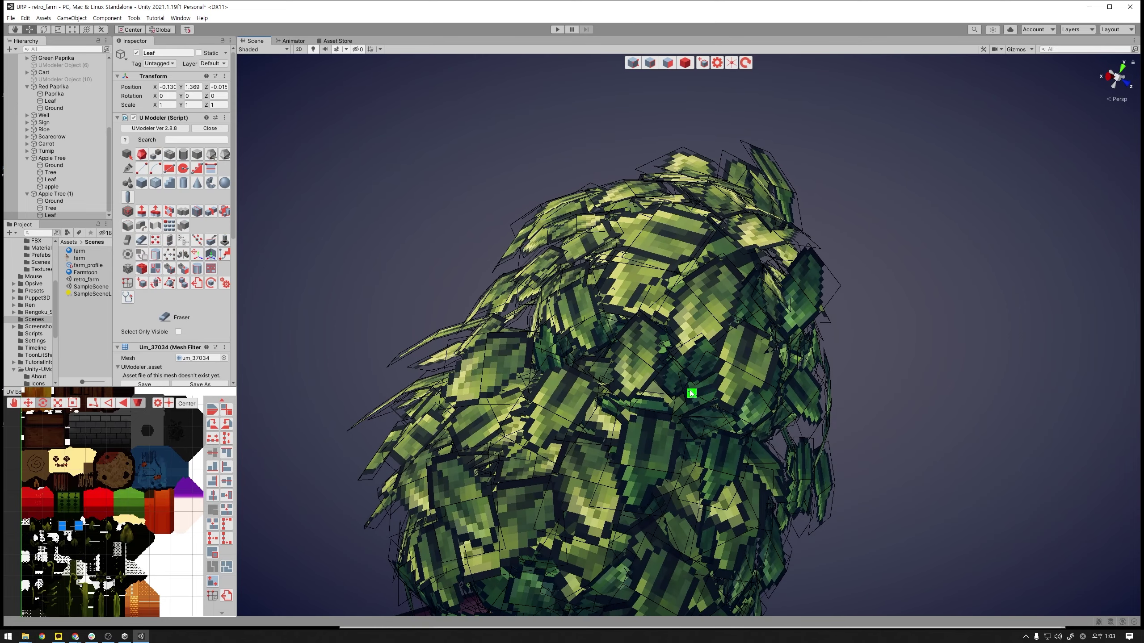
- Select further leaf faces lower on the canopy and adjust their rotation and position
click(669, 64)
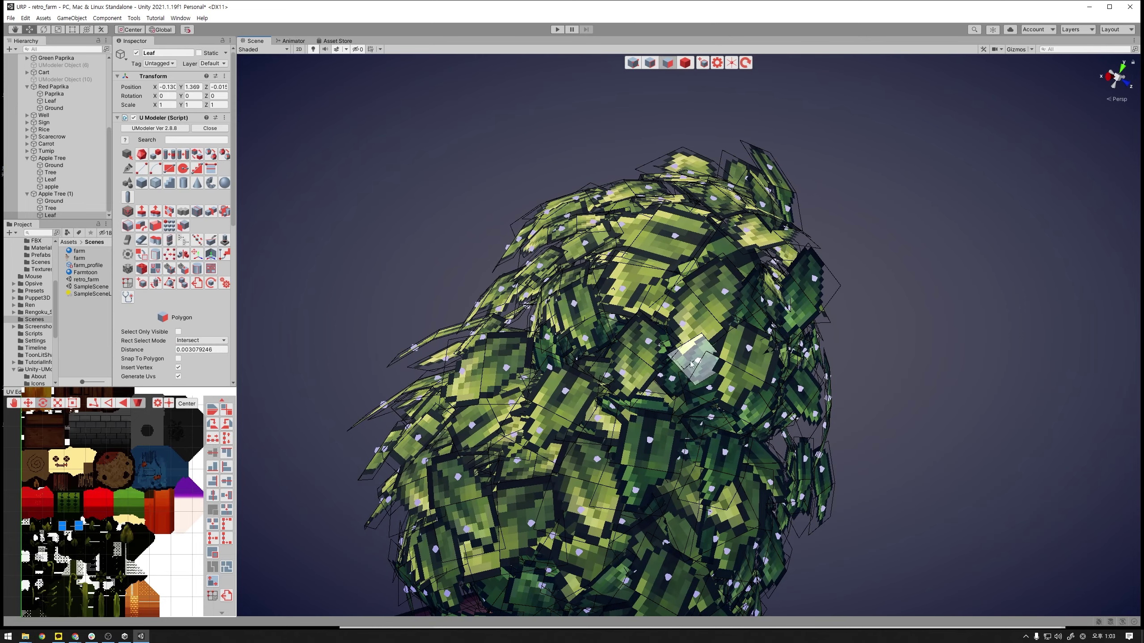
click(653, 401)
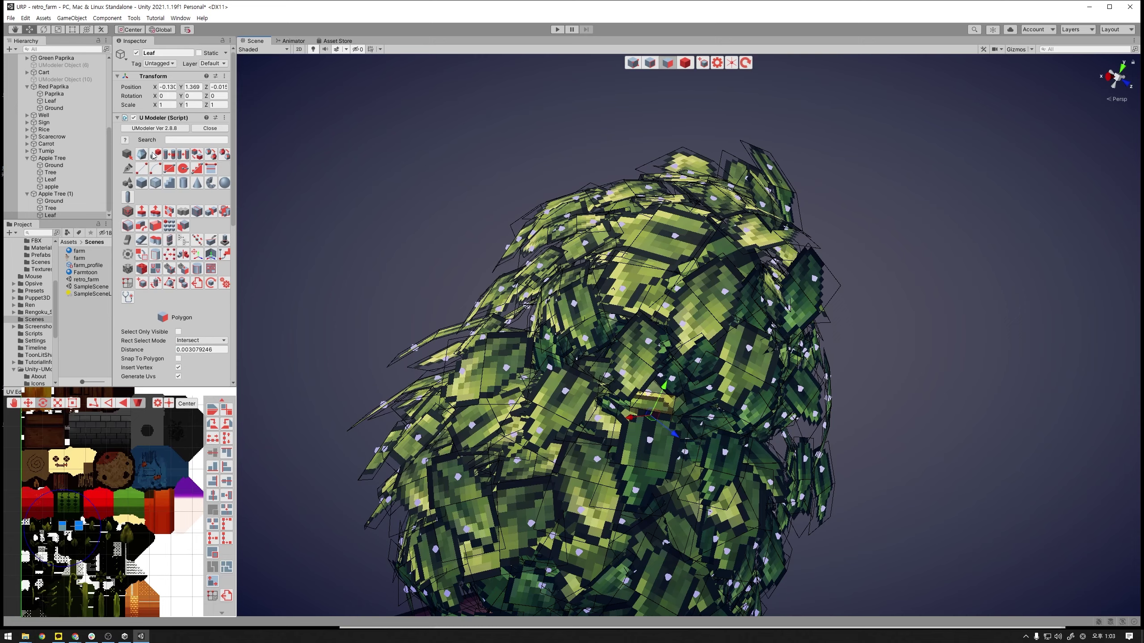
alt+drag(414, 332, 587, 341)
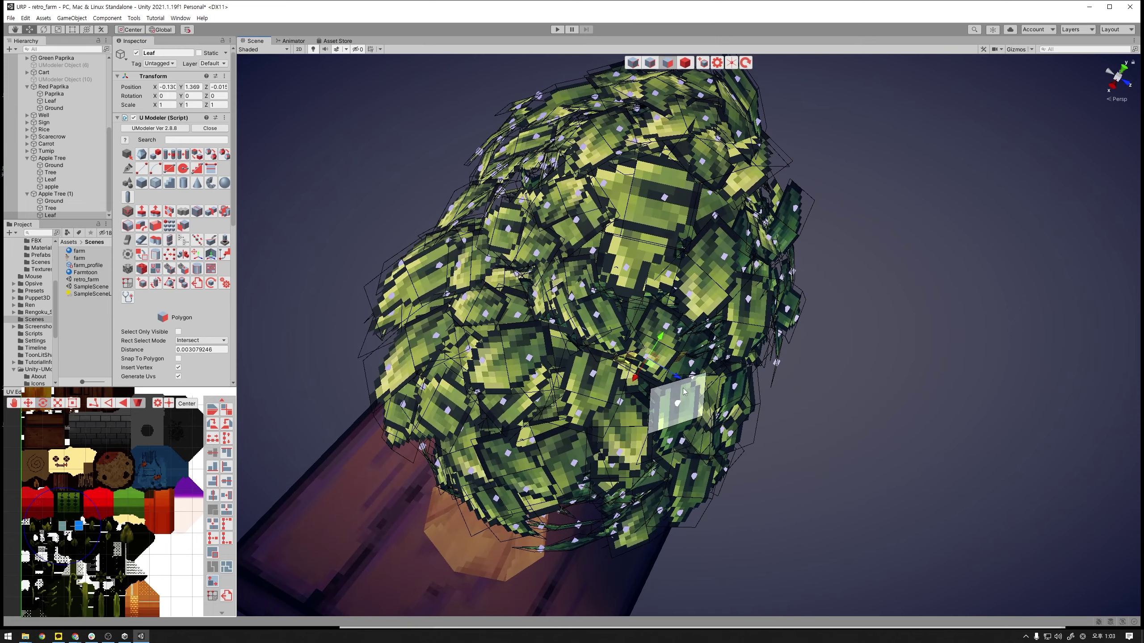
click(684, 392)
key(e)
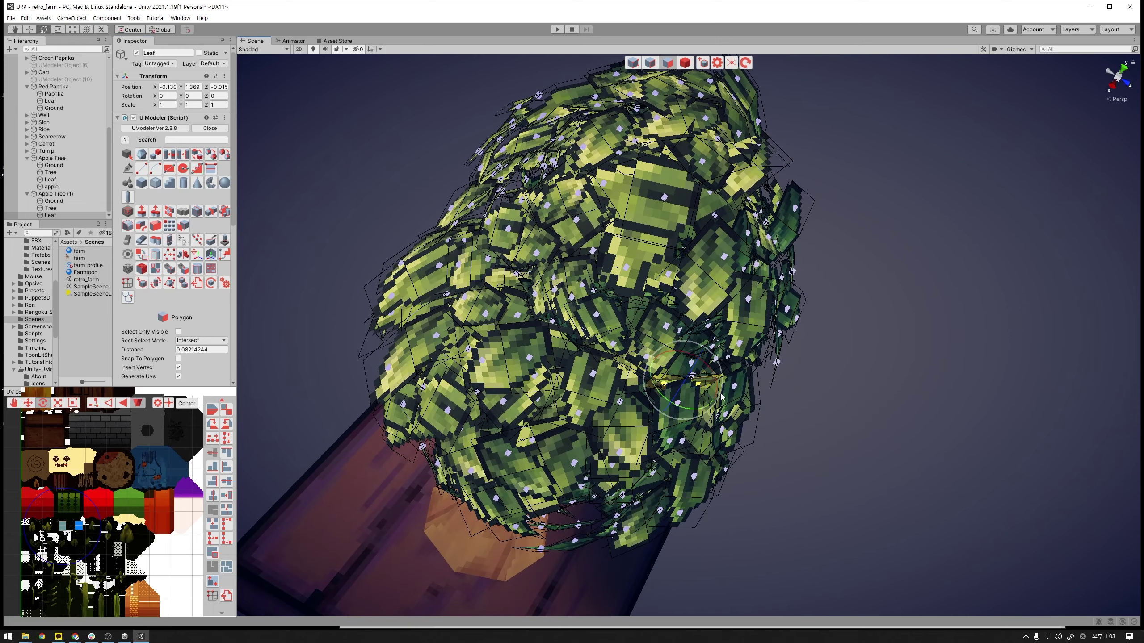
key(w)
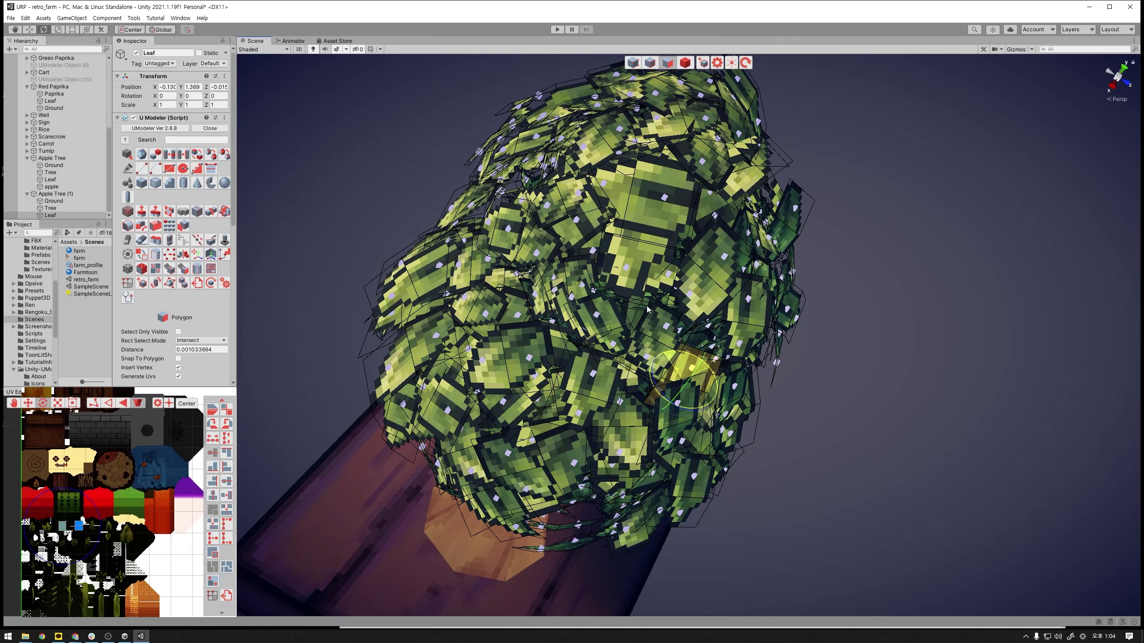
click(696, 379)
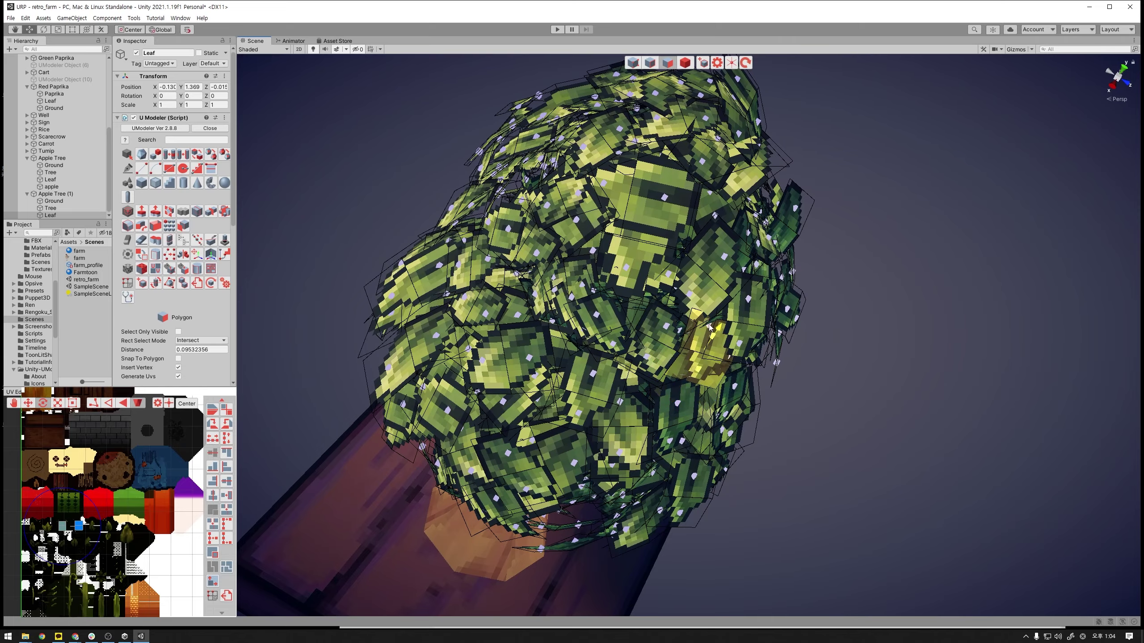
mouse_move(693, 366)
alt+mouse_down()
mouse_move(676, 354)
mouse_move(848, 304)
alt+mouse_up()
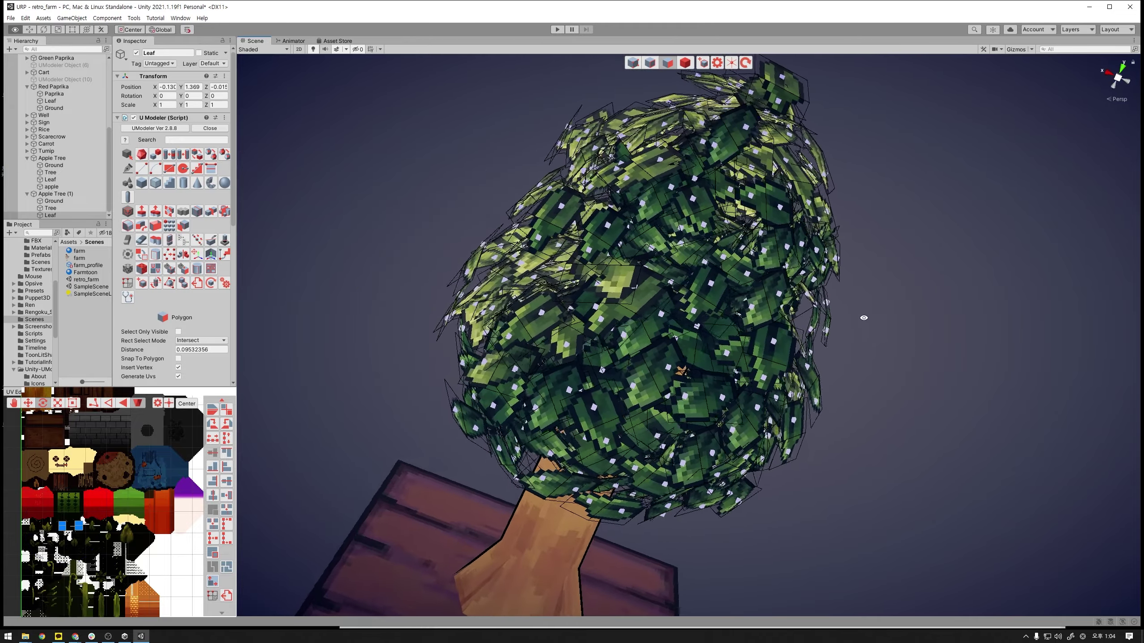
- Pick a single leaf face in the upper centre of the canopy
alt+drag(848, 305, 863, 316)
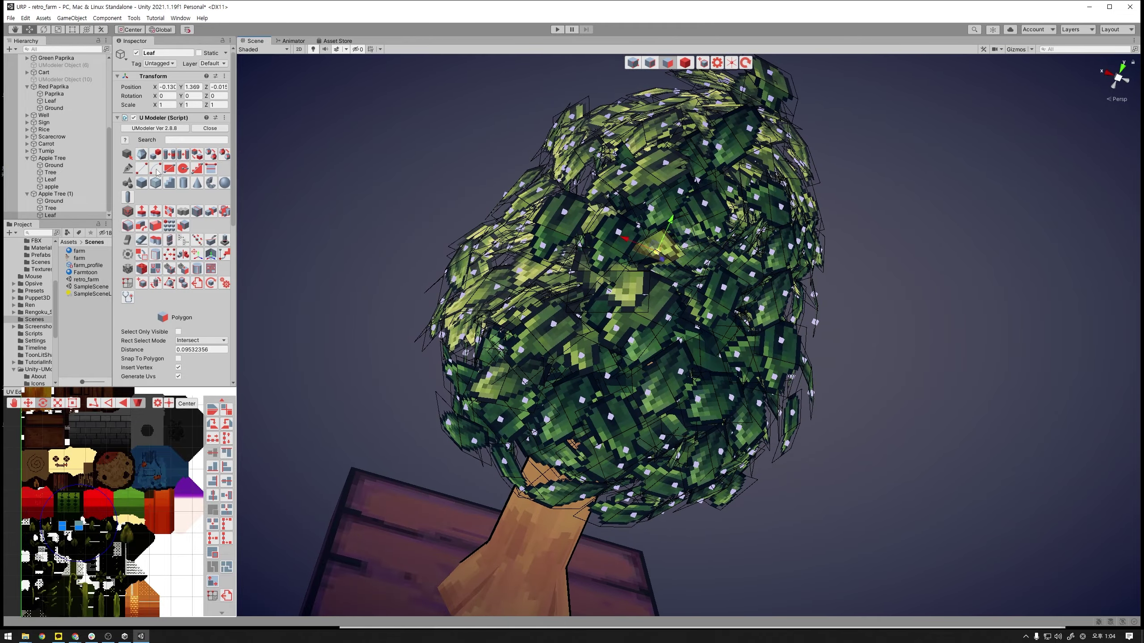
click(665, 247)
alt+drag(666, 246, 640, 316)
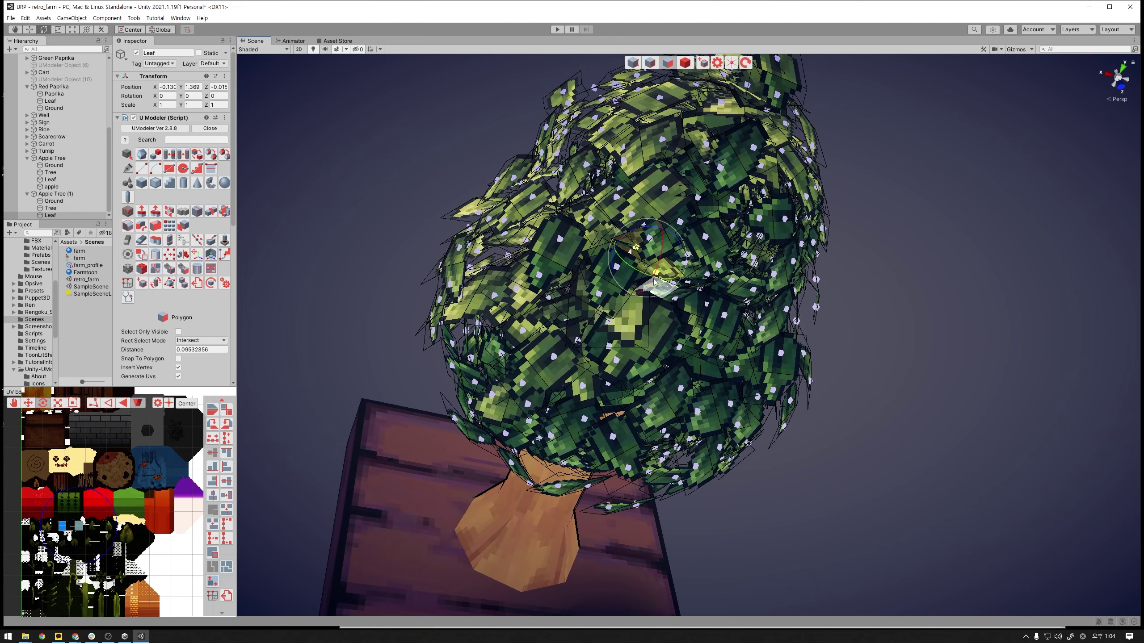
click(643, 272)
click(663, 304)
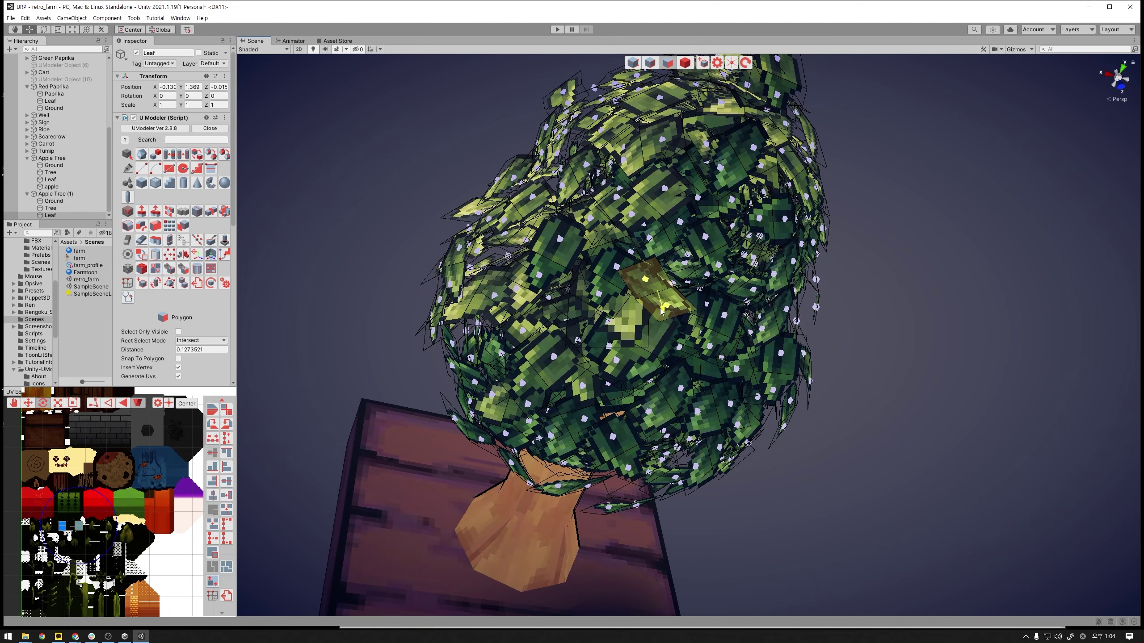
click(640, 270)
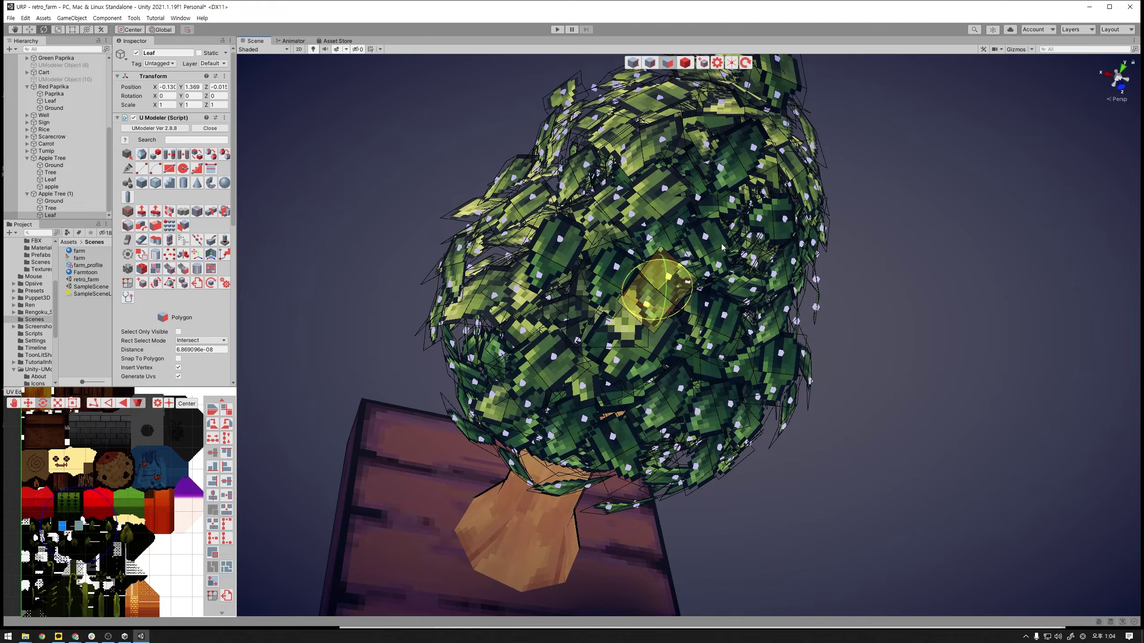
mouse_move(721, 244)
alt+mouse_down()
mouse_move(556, 275)
mouse_move(609, 207)
mouse_move(872, 197)
alt+mouse_up()
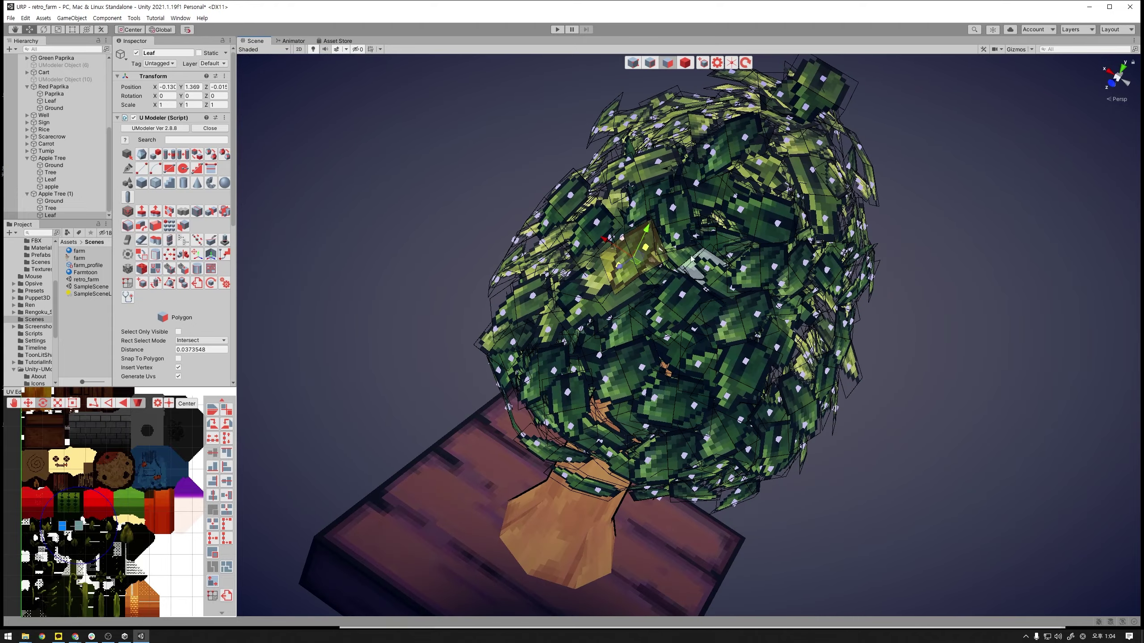
click(678, 244)
alt+drag(630, 225, 659, 297)
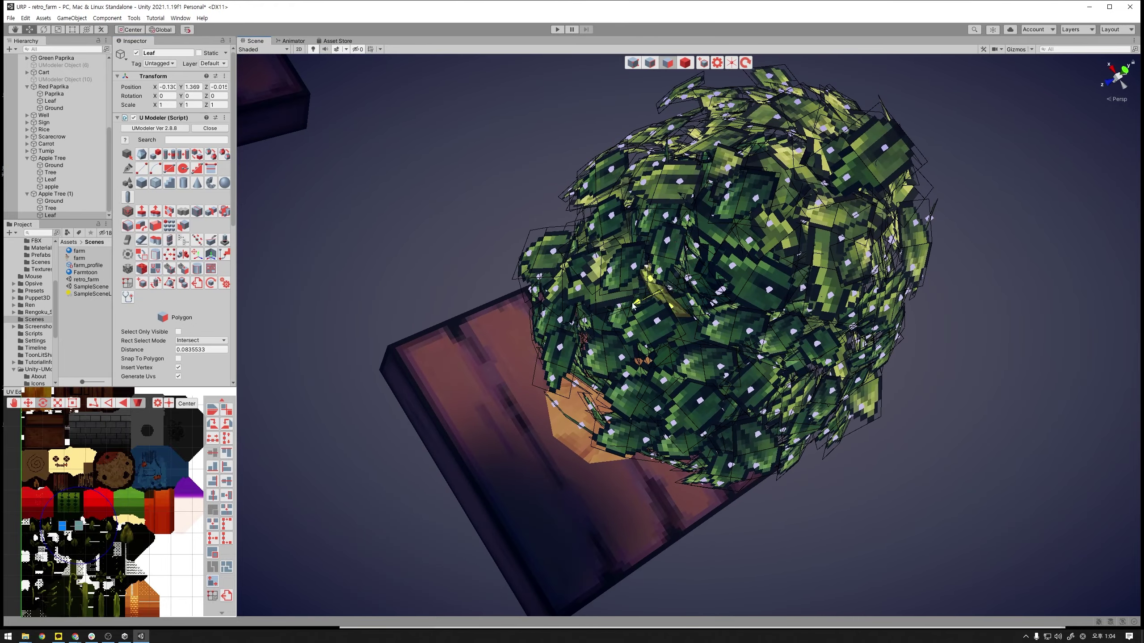
click(689, 238)
click(691, 236)
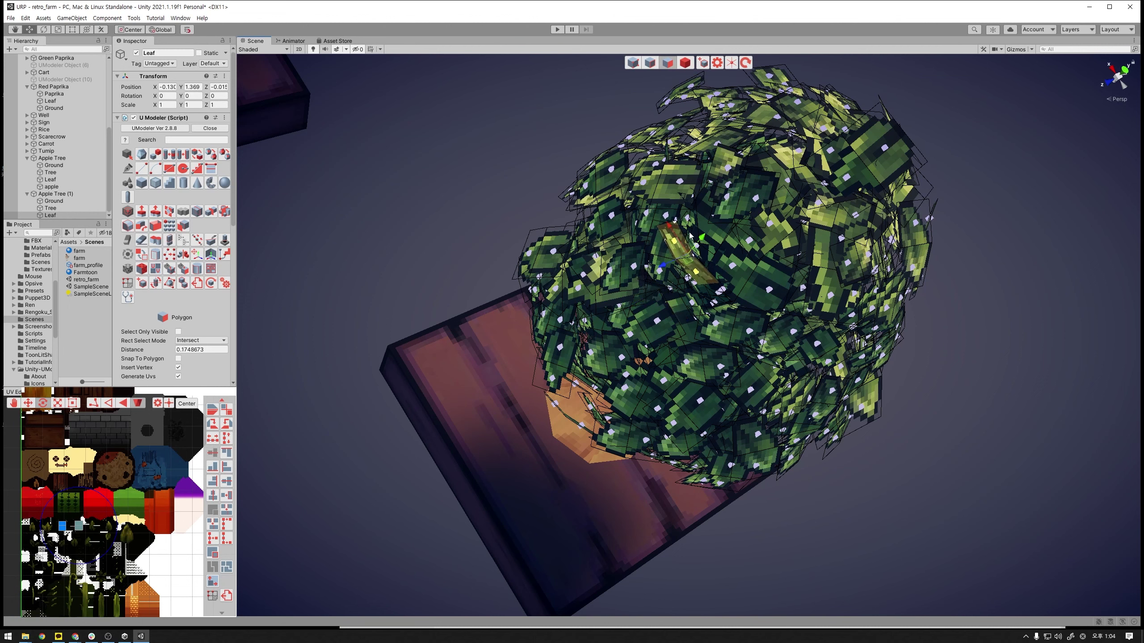
click(702, 275)
- Tilt the selected leaf card with the rotate gizmo, then orbit to check it
key(e)
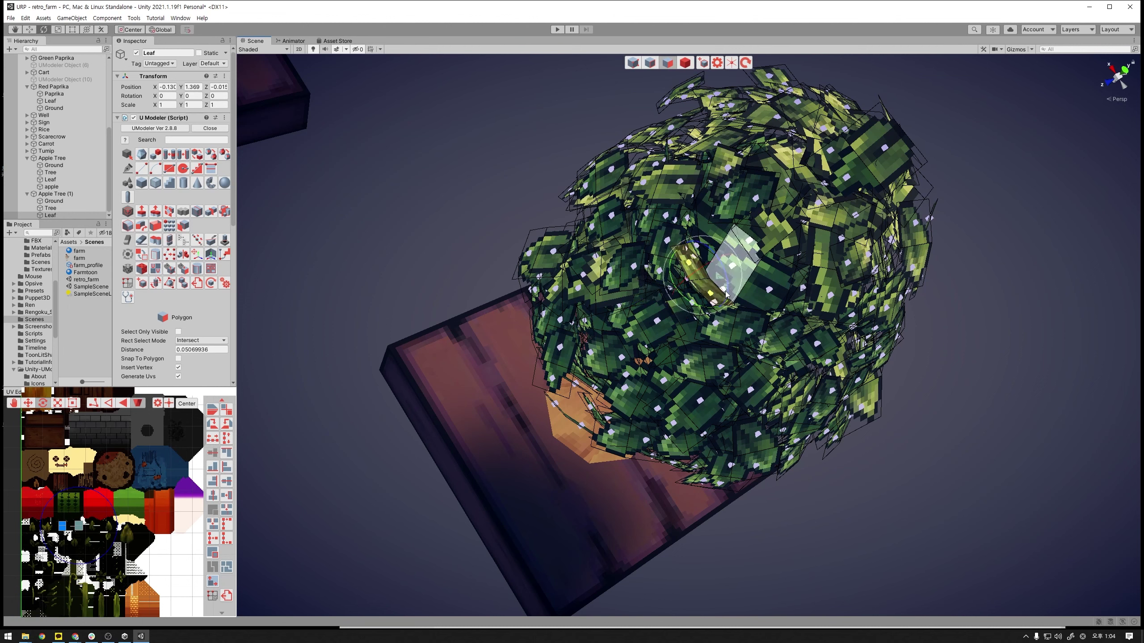
drag(729, 294, 738, 271)
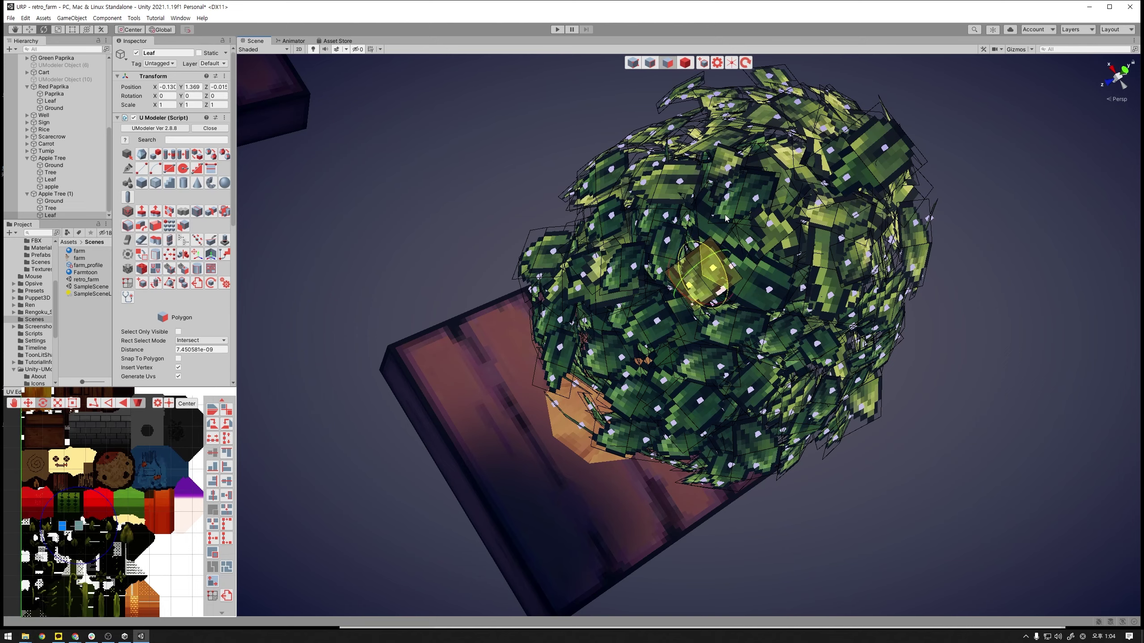
mouse_move(765, 212)
alt+mouse_down()
mouse_move(715, 146)
mouse_move(697, 210)
mouse_move(764, 218)
alt+mouse_up()
key(w)
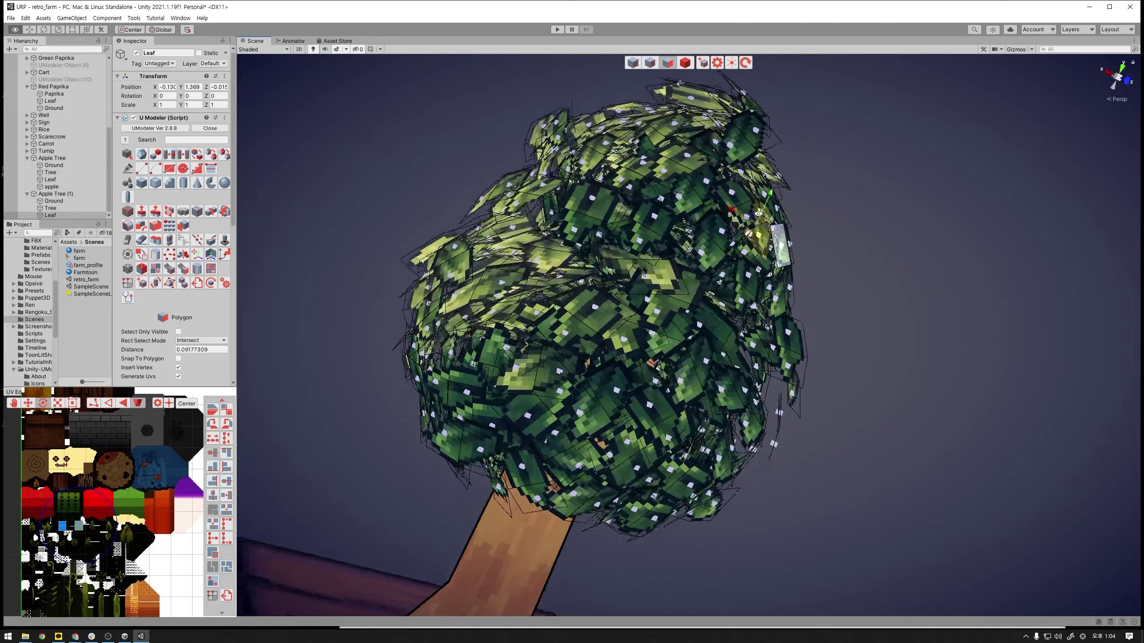
alt+drag(763, 219, 689, 325)
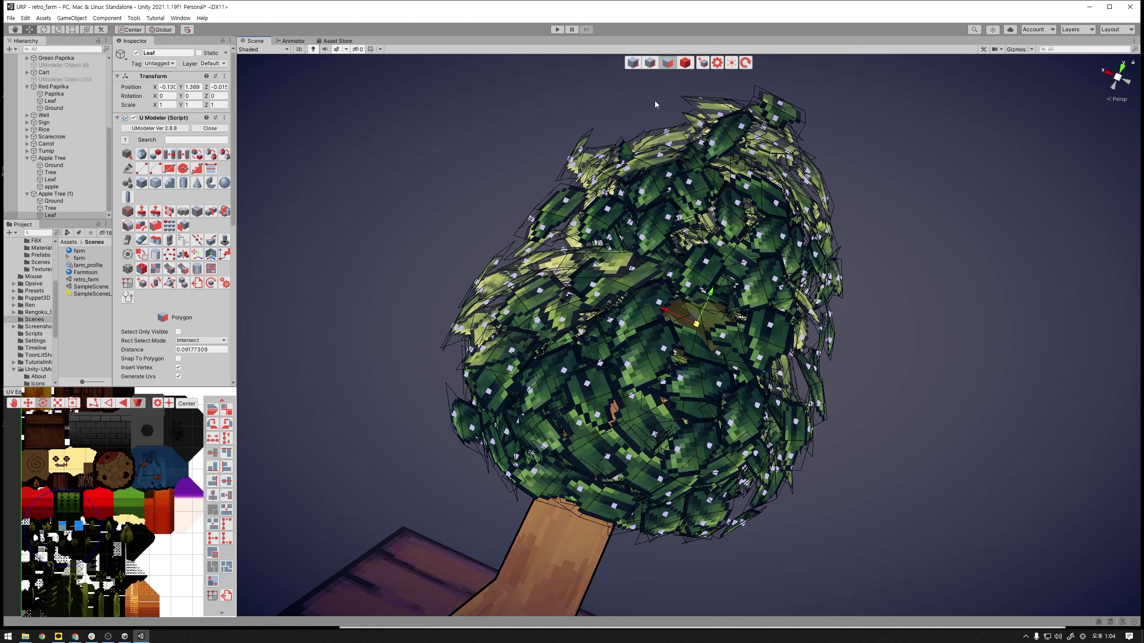
alt+drag(847, 388, 917, 390)
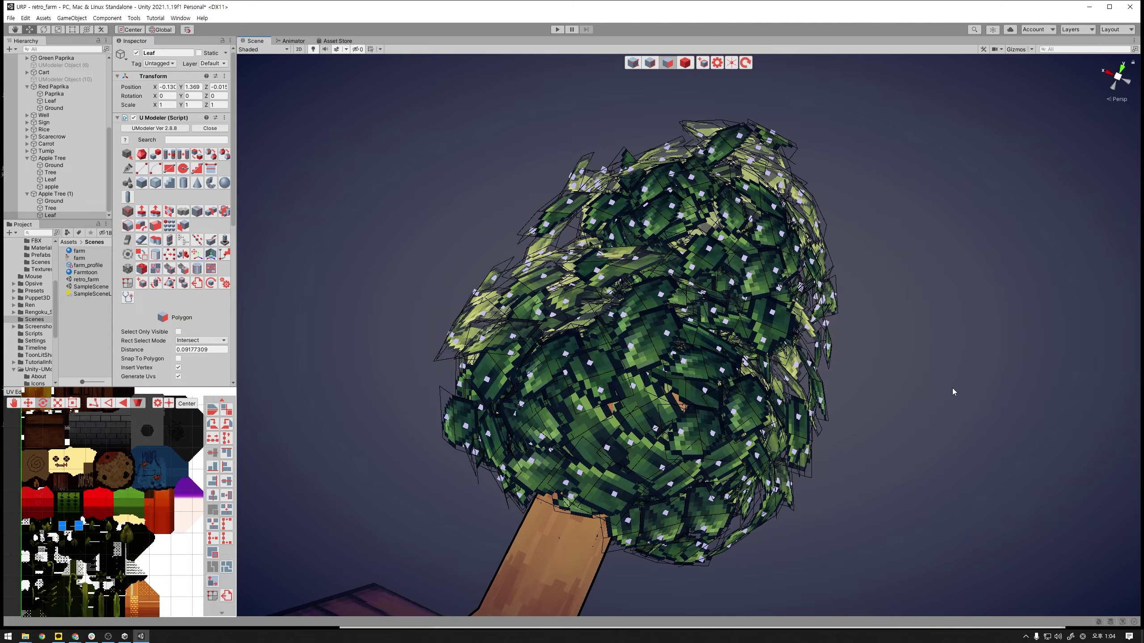
mouse_move(910, 372)
alt+mouse_down()
mouse_move(997, 426)
mouse_move(927, 417)
mouse_move(932, 401)
mouse_move(848, 396)
mouse_move(861, 442)
mouse_move(873, 423)
mouse_move(751, 409)
alt+mouse_up()
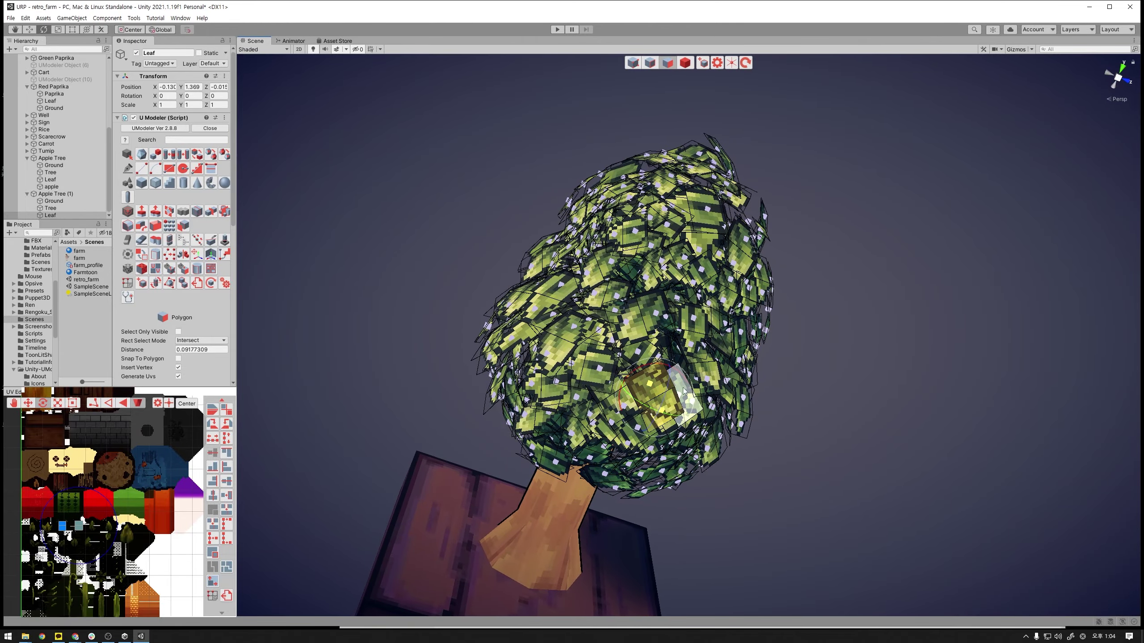
- Turn a neighbouring leaf polygon to a new angle and inspect from above
click(655, 391)
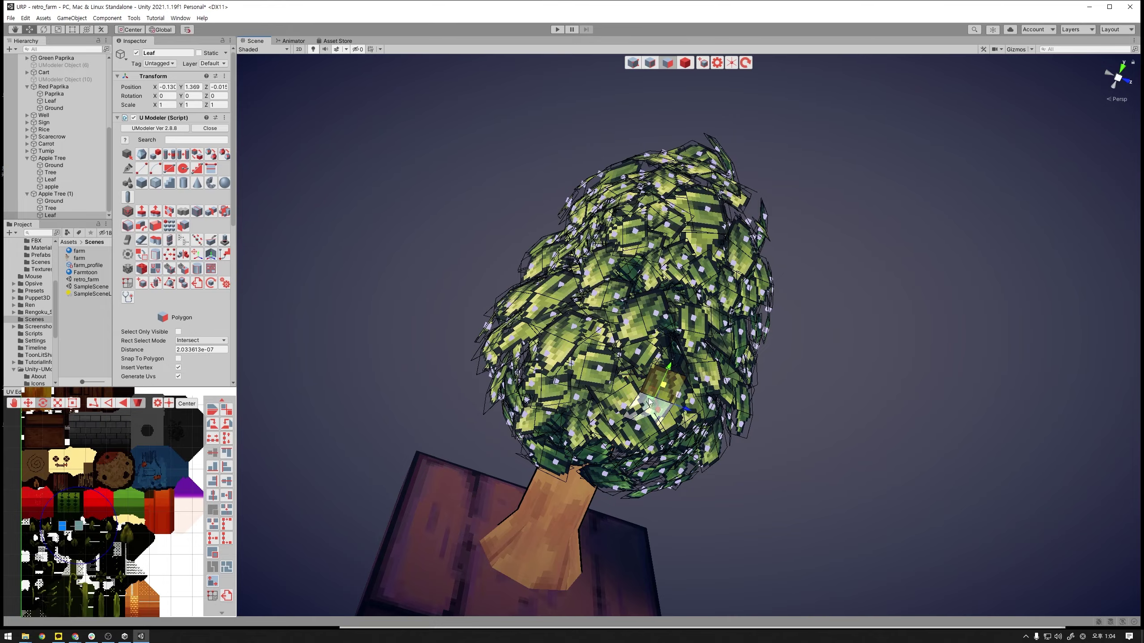
click(669, 390)
alt+drag(669, 384, 582, 322)
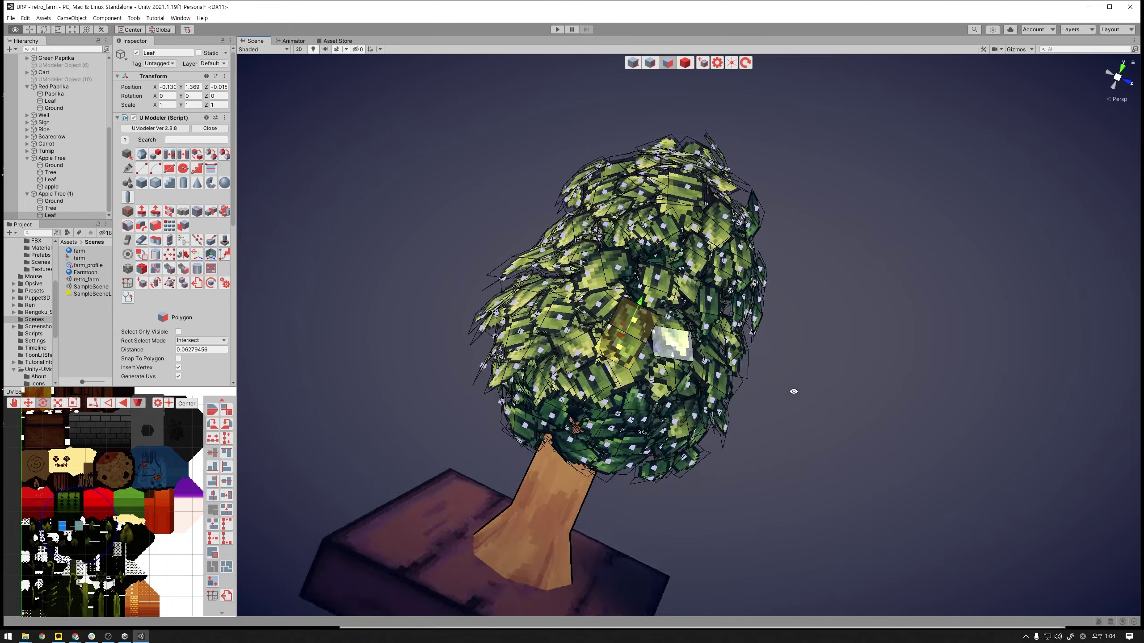
key(e)
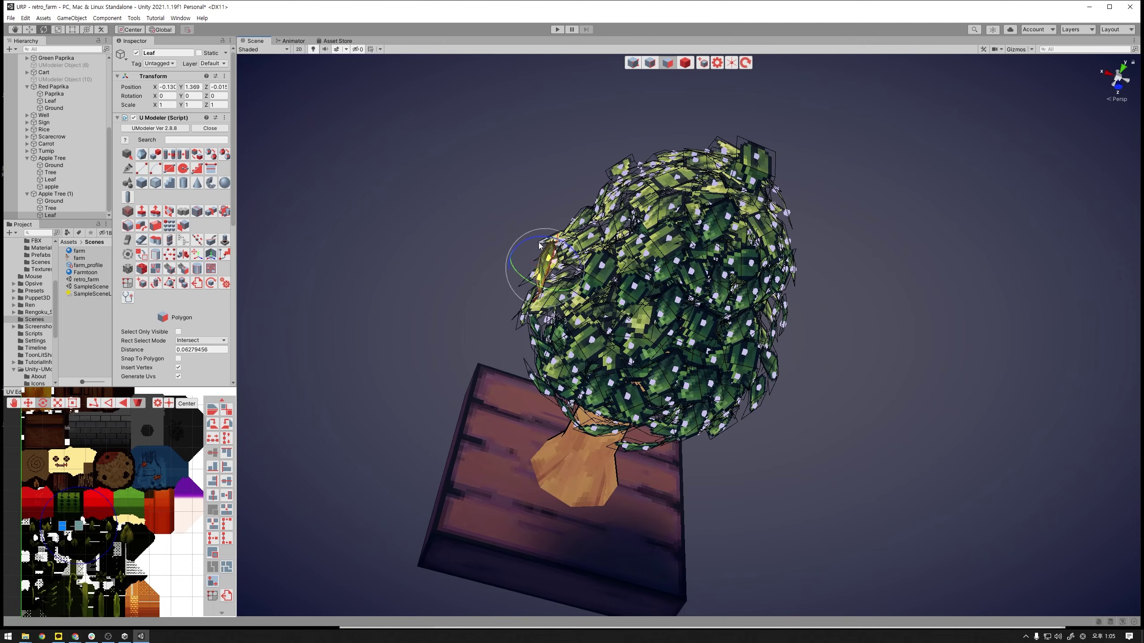
mouse_move(534, 242)
mouse_down()
mouse_move(559, 244)
mouse_move(531, 266)
mouse_up()
key(w)
alt+drag(771, 318, 796, 276)
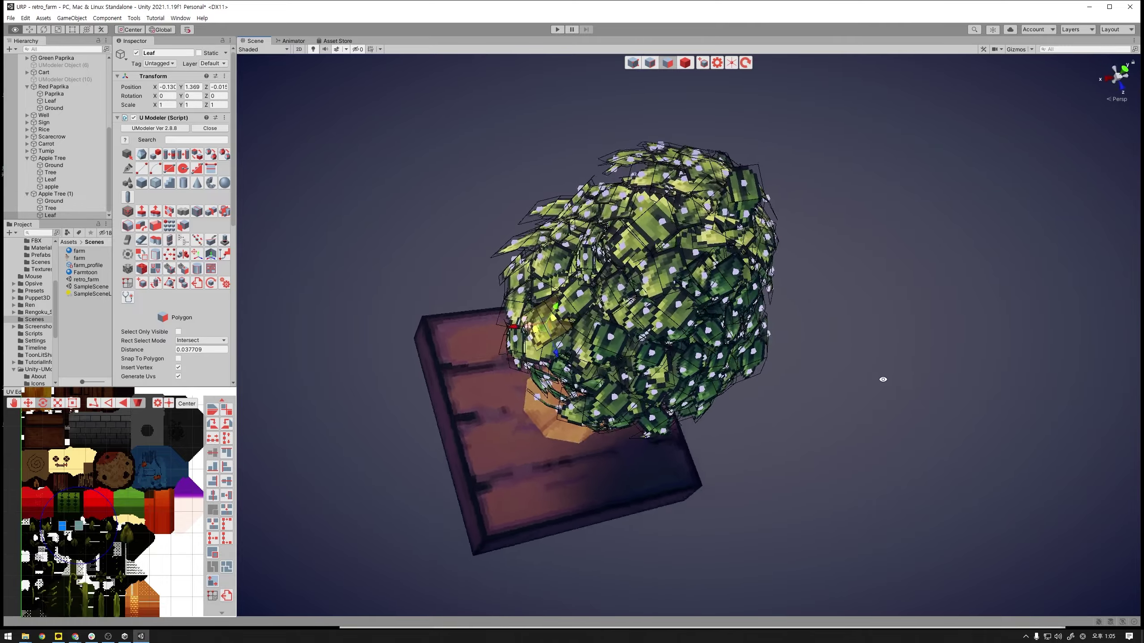
alt+drag(795, 277, 643, 269)
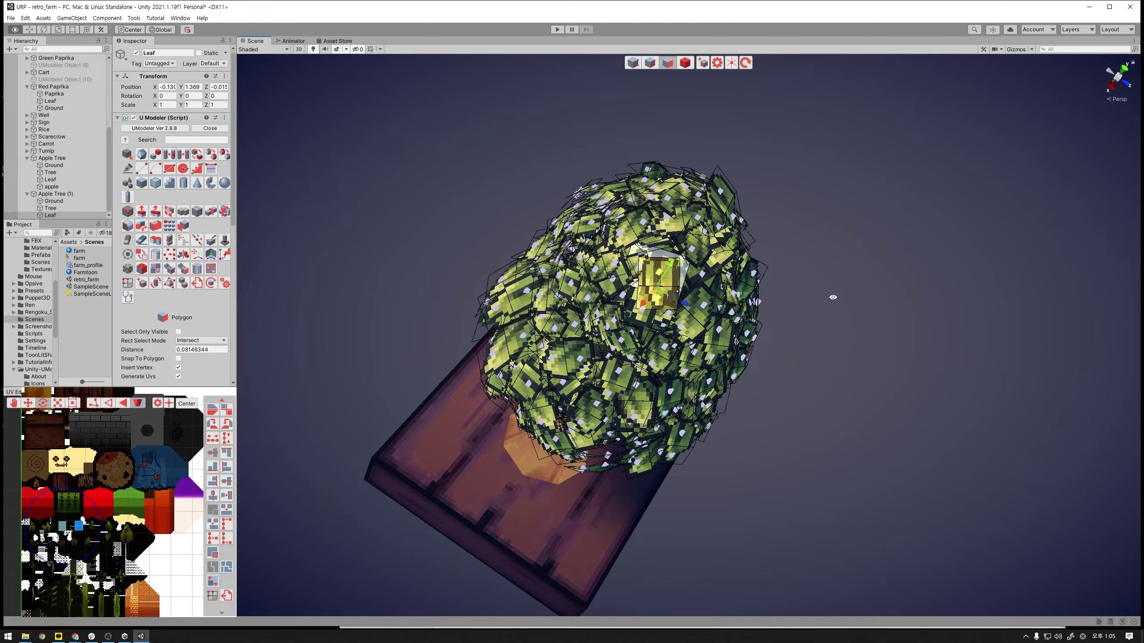
mouse_move(833, 297)
alt+mouse_down()
mouse_move(624, 154)
mouse_move(777, 322)
alt+mouse_up()
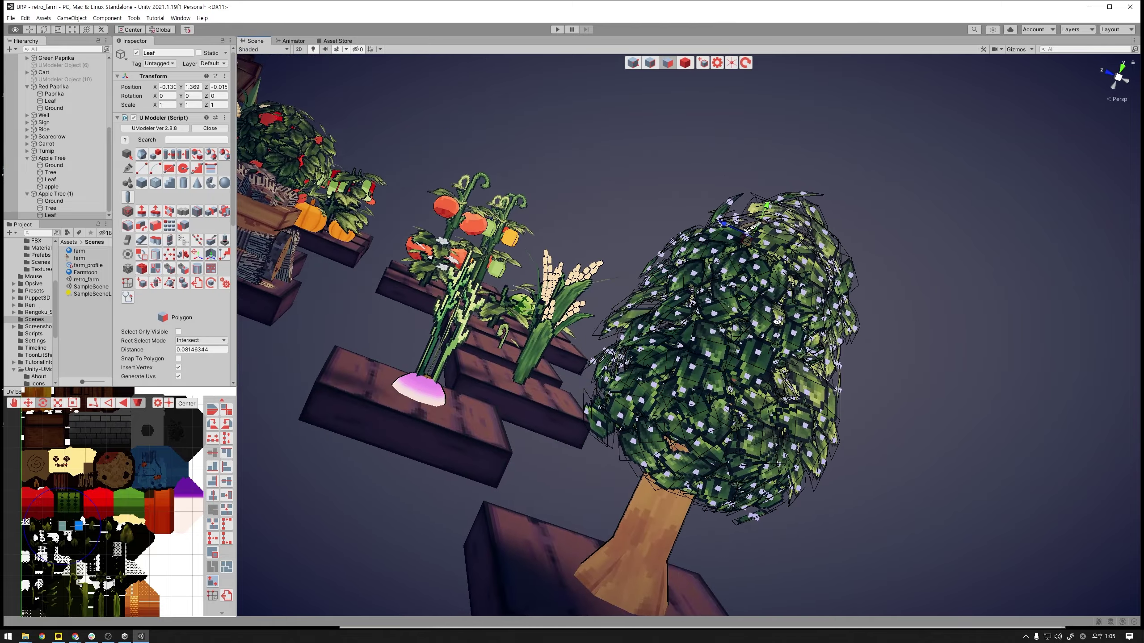
- Zoom in, select a leaf polygon inside the canopy, and orbit around the tree to review
scroll(777, 322, up, 2)
scroll(899, 371, up, 2)
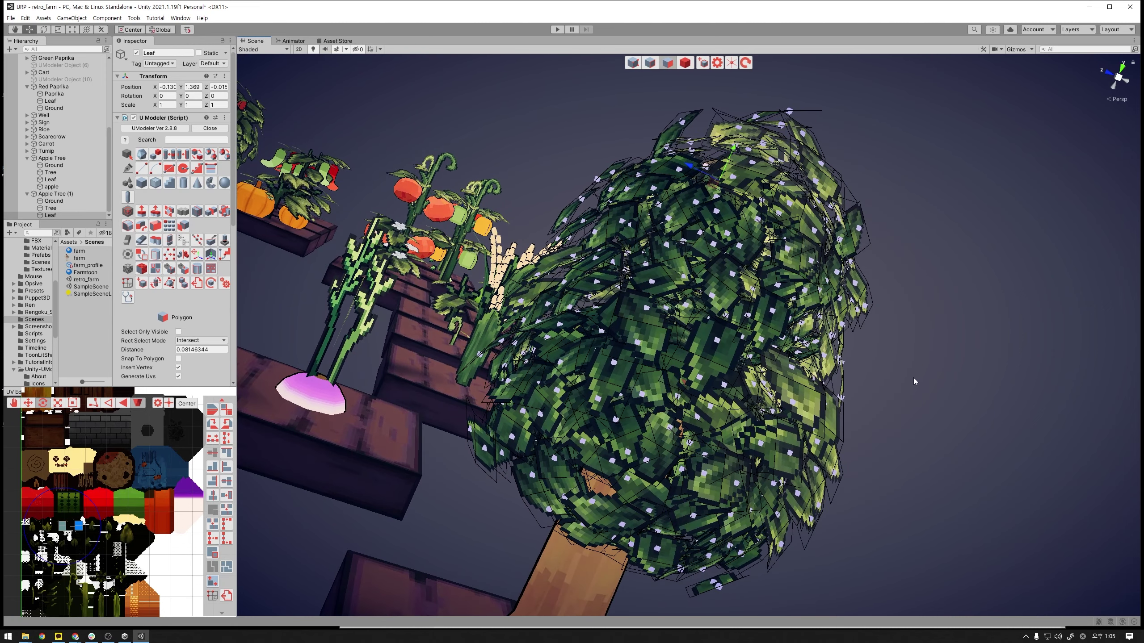
click(692, 314)
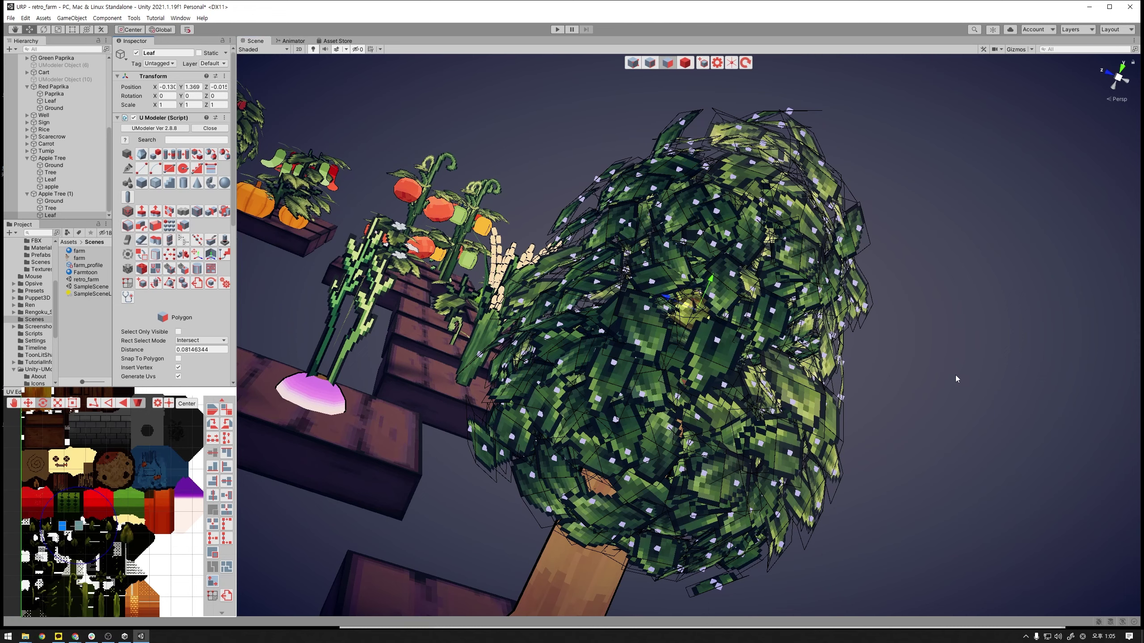
mouse_move(955, 375)
alt+mouse_down()
mouse_move(809, 419)
mouse_move(872, 336)
alt+mouse_up()
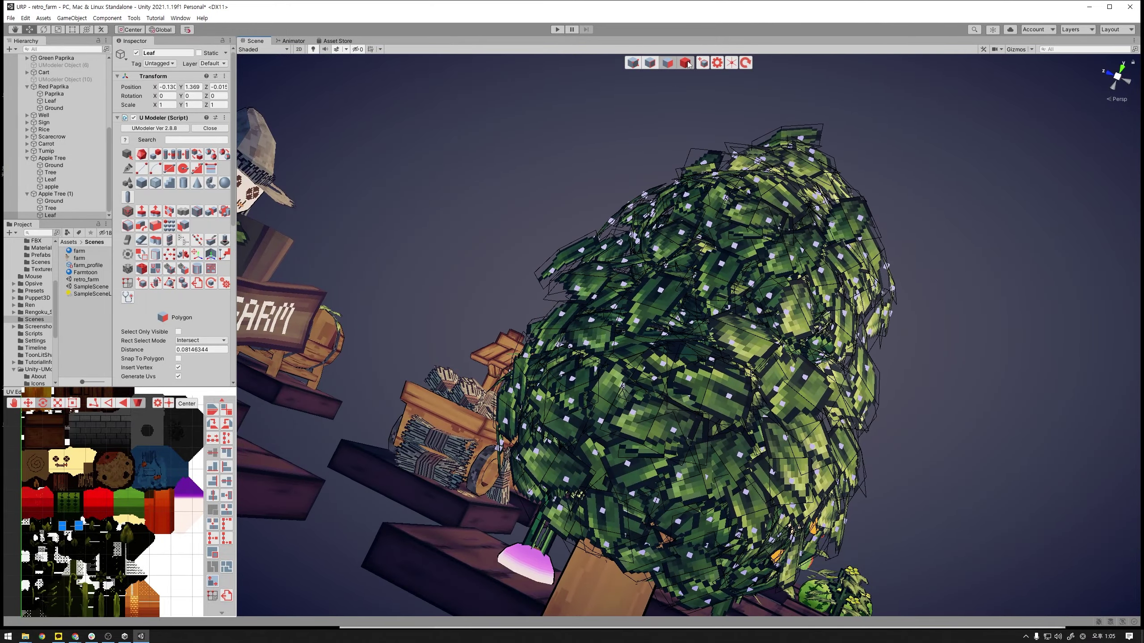
alt+drag(738, 252, 721, 301)
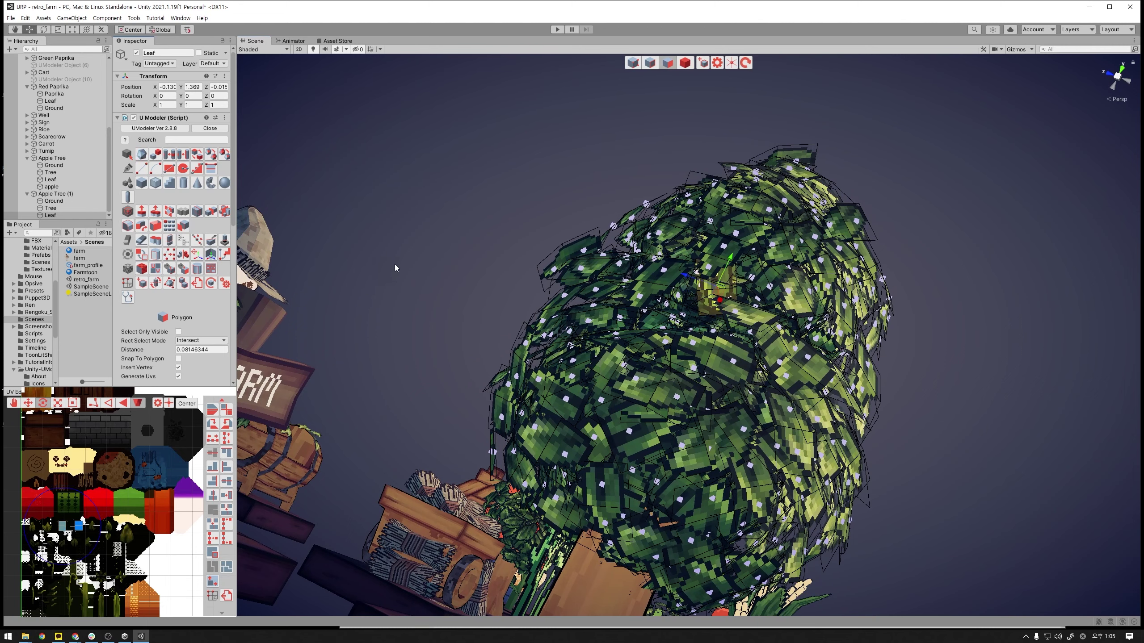
alt+drag(396, 263, 489, 282)
key(e)
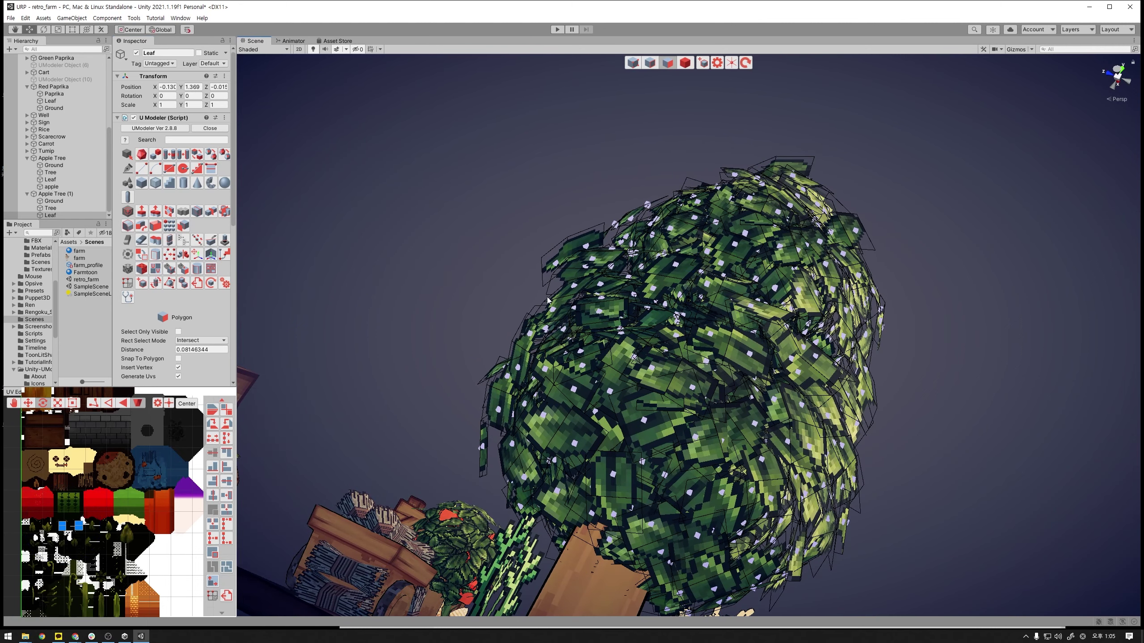
click(668, 63)
mouse_move(679, 85)
alt+mouse_down()
mouse_move(794, 223)
mouse_move(743, 270)
mouse_move(804, 275)
alt+mouse_up()
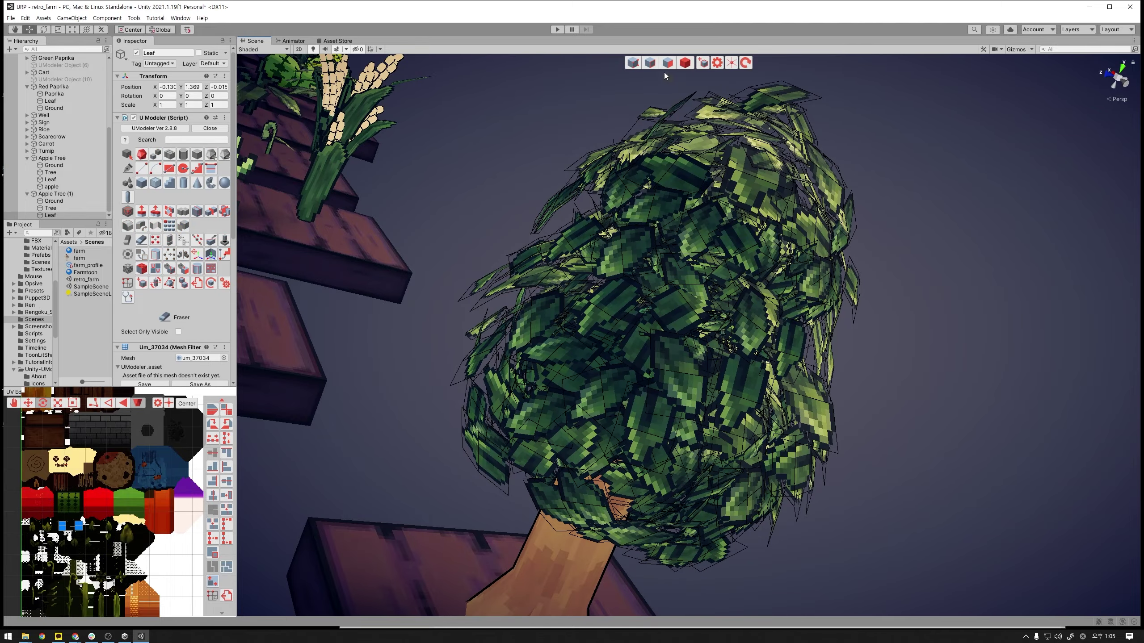
mouse_move(743, 270)
alt+mouse_down()
mouse_move(718, 296)
mouse_move(757, 312)
mouse_move(730, 304)
alt+mouse_up()
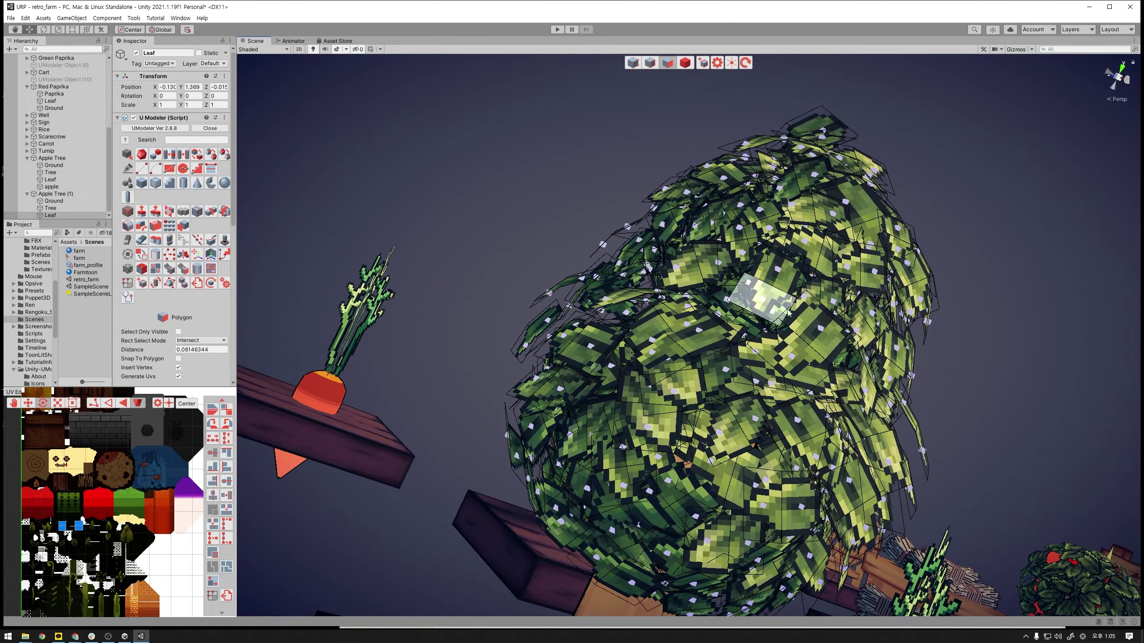
scroll(1016, 378, down, 6)
- Duplicate the Leaf object as Leaf (1), move it beside the tree, and hide it
scroll(1016, 379, up, 8)
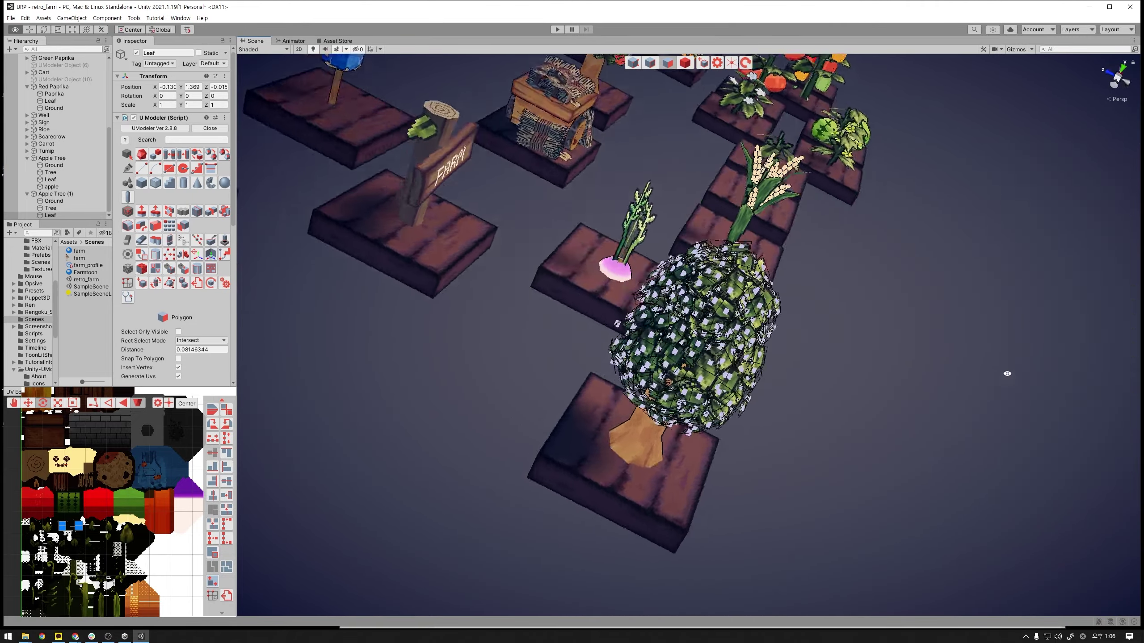
middle_drag(950, 339, 863, 334)
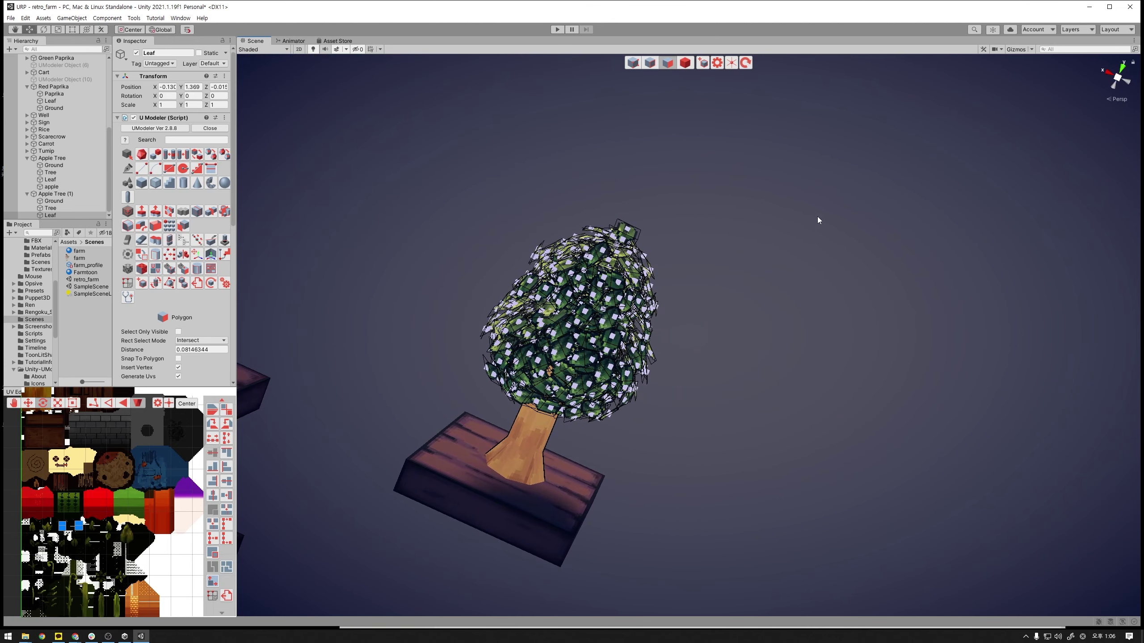
click(685, 64)
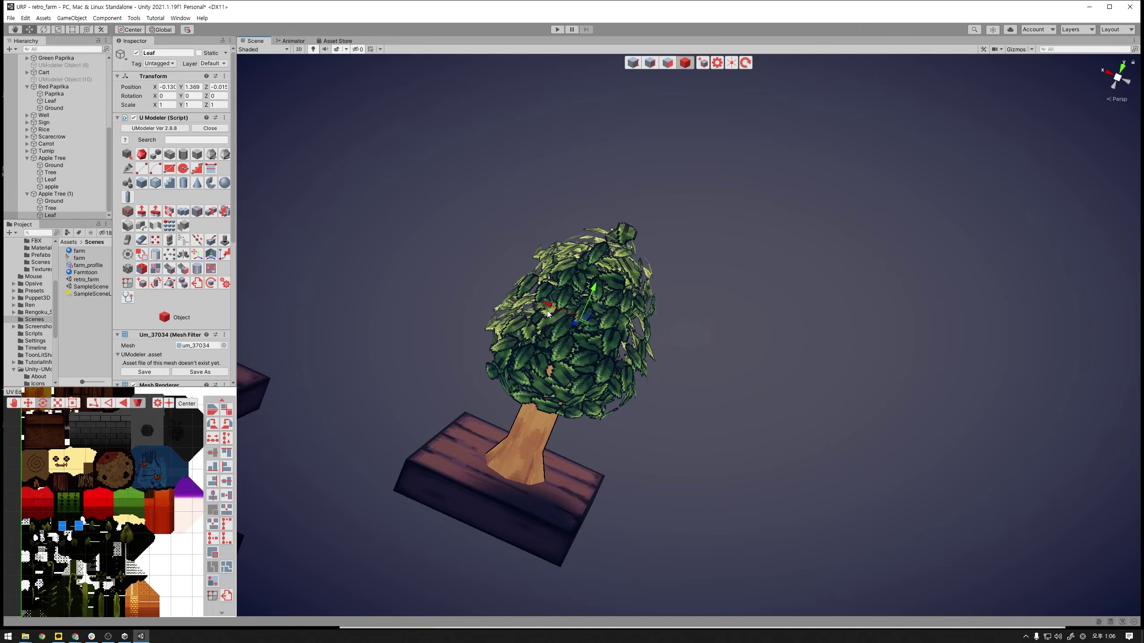
key(ctrl+d)
mouse_move(547, 311)
mouse_down()
mouse_move(759, 410)
mouse_move(738, 355)
mouse_up()
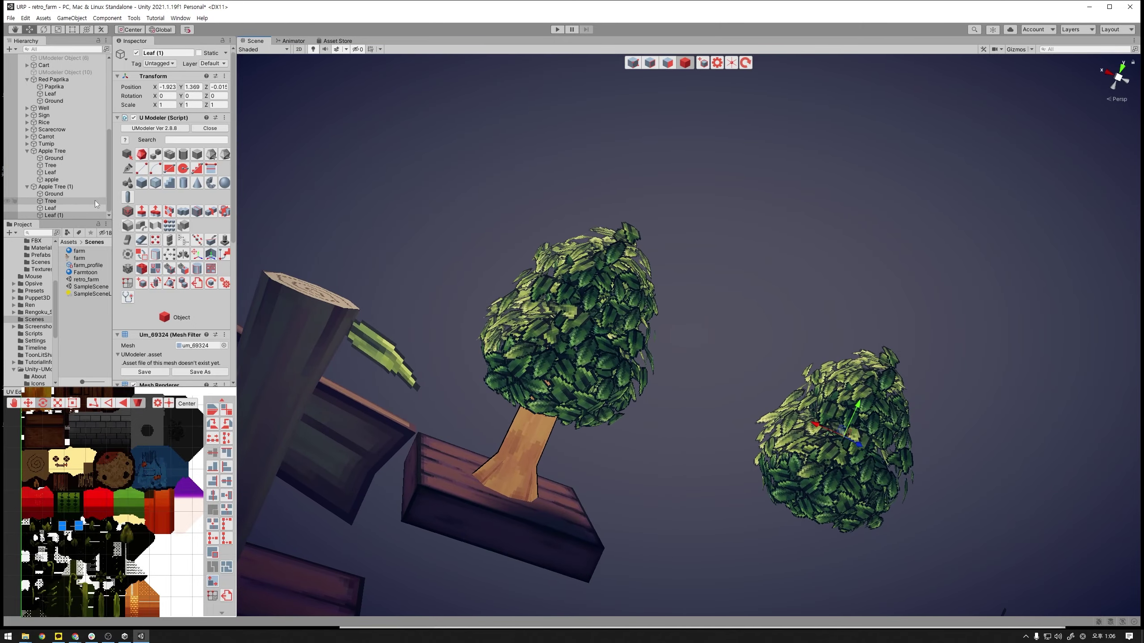
click(136, 53)
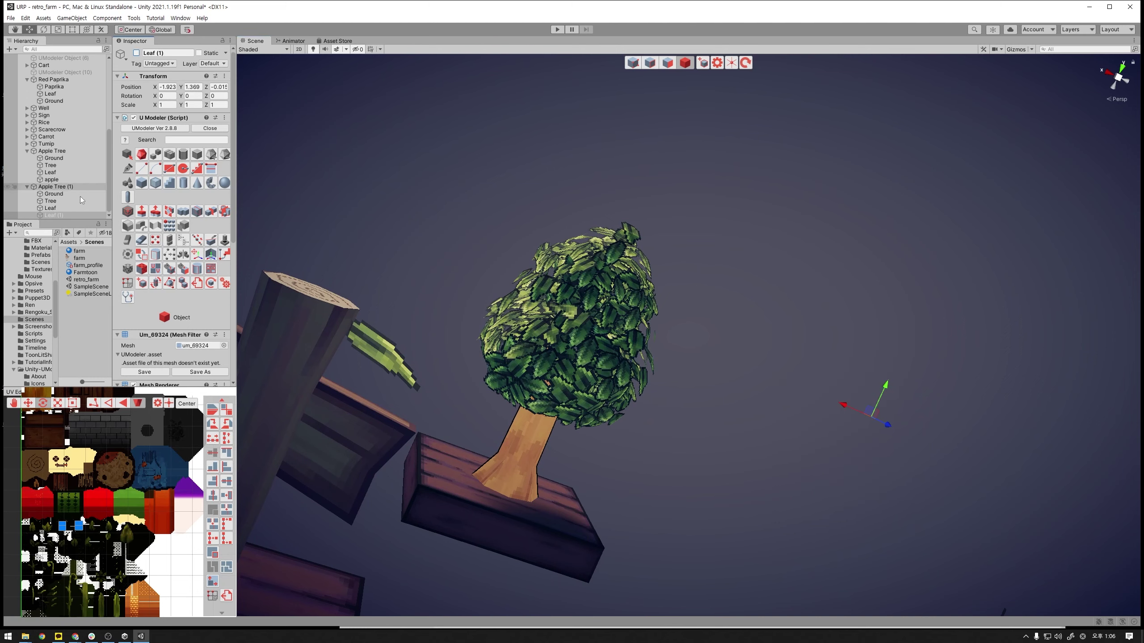
- Reselect the original Leaf under Apple Tree (1) and return to Polygon mode
click(56, 209)
scroll(717, 129, up, 2)
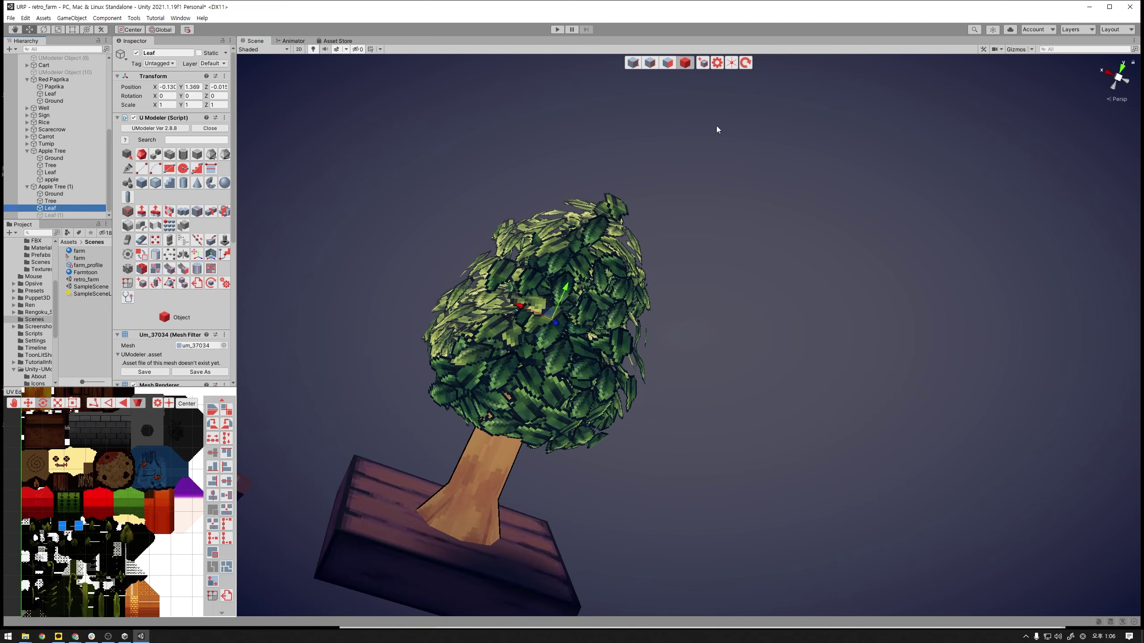
click(668, 65)
scroll(684, 233, up, 5)
scroll(692, 234, up, 3)
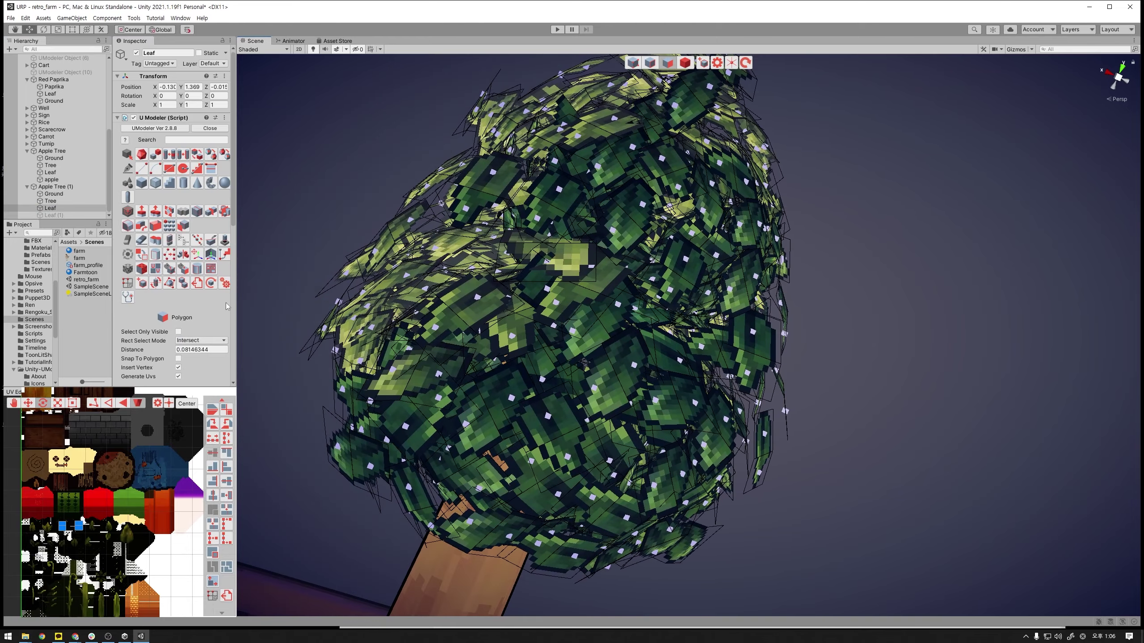
- Orbit around the canopy and box-select the leaf faces on its front
scroll(563, 252, down, 3)
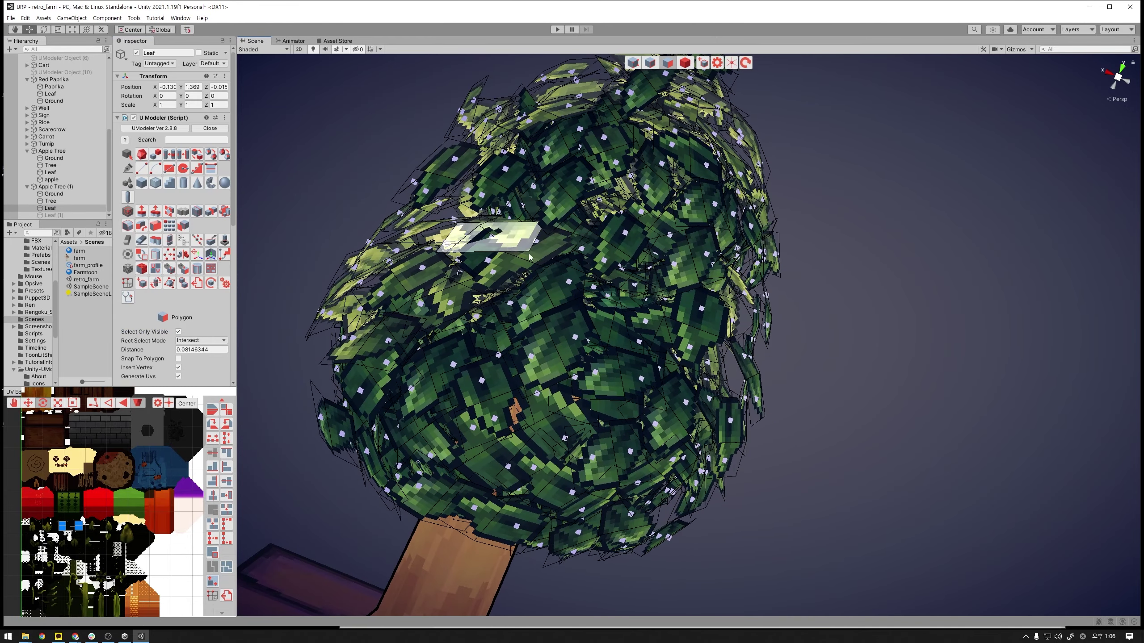
alt+drag(601, 259, 636, 341)
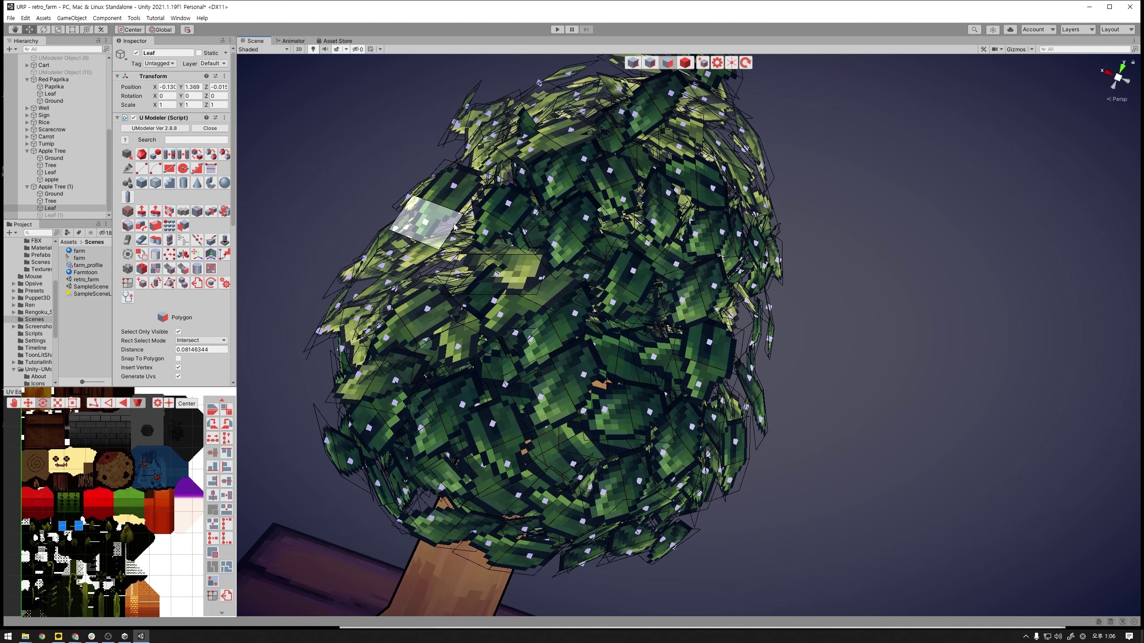
mouse_move(489, 246)
alt+mouse_down()
mouse_move(472, 242)
mouse_move(510, 230)
alt+mouse_up()
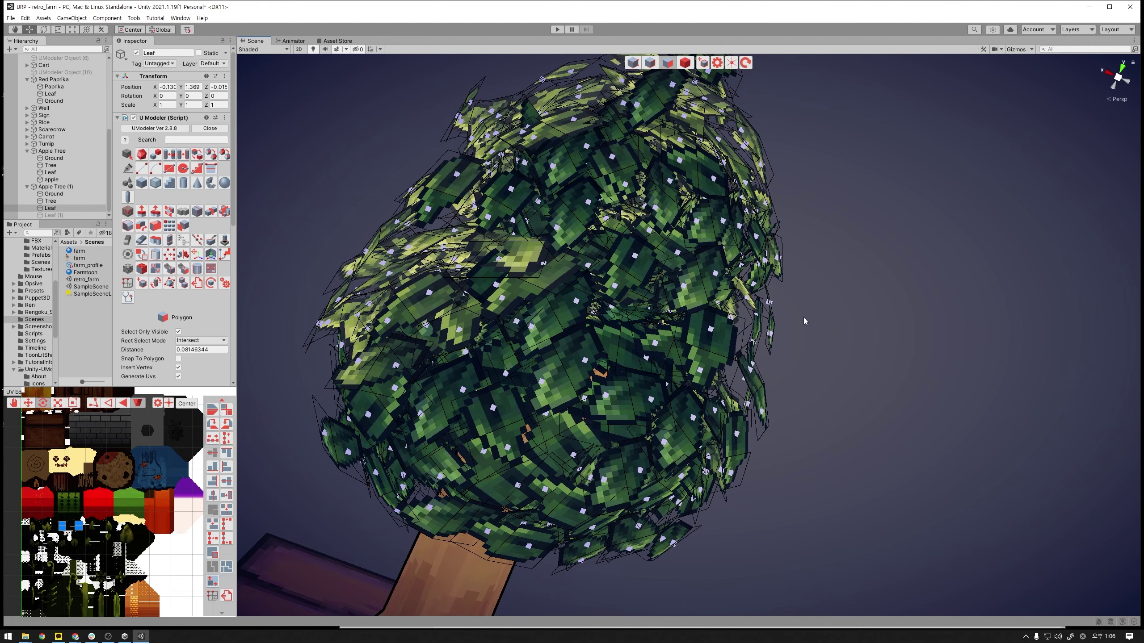
alt+drag(803, 318, 730, 372)
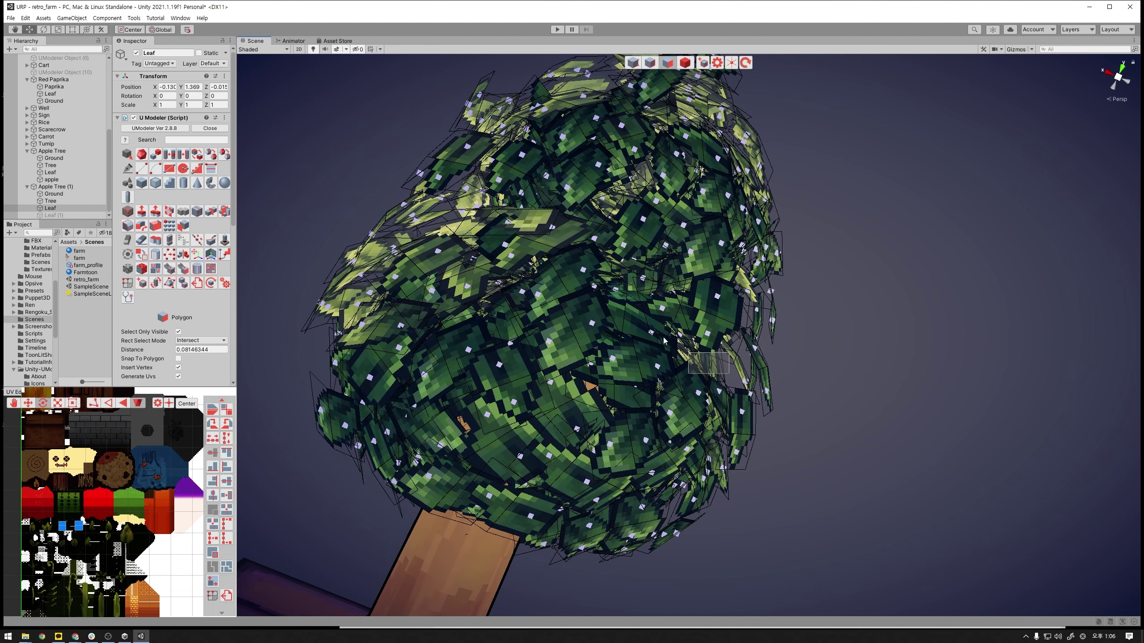
drag(664, 340, 469, 181)
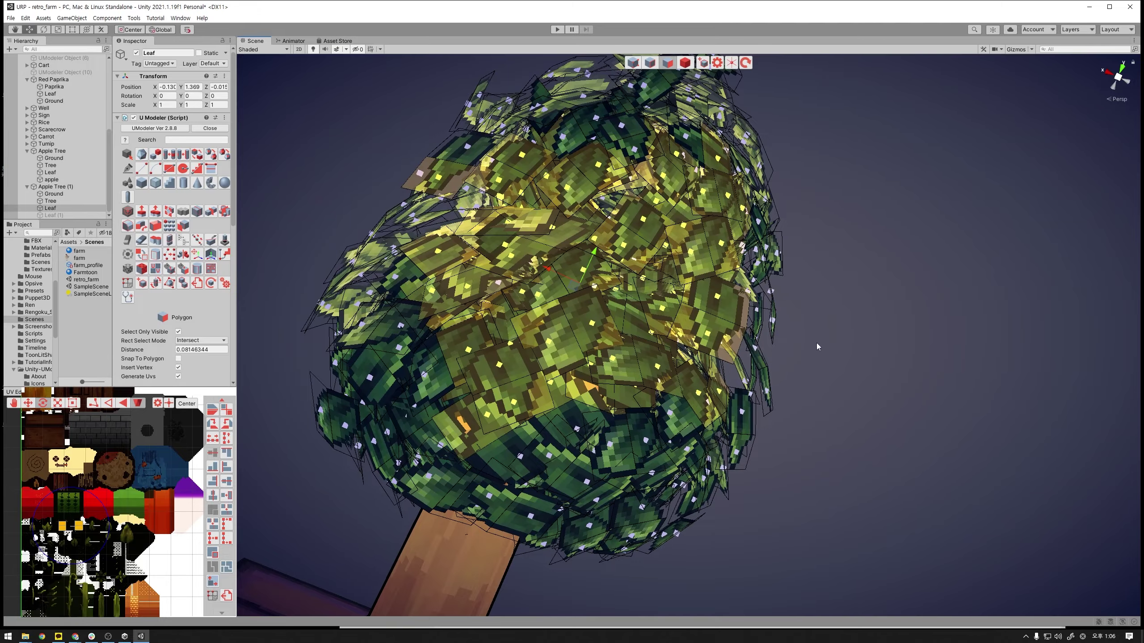
mouse_move(848, 339)
alt+mouse_down()
mouse_move(746, 315)
mouse_move(571, 196)
alt+mouse_up()
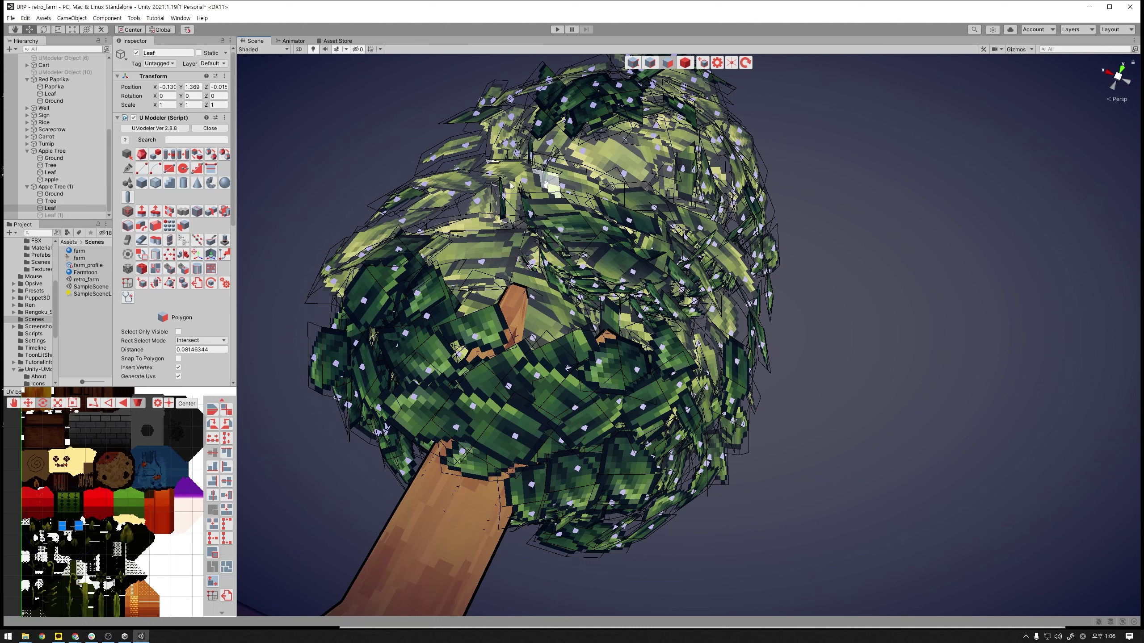
- Box-select the leaf faces on one side of the canopy and delete them, then inspect the gap
click(535, 203)
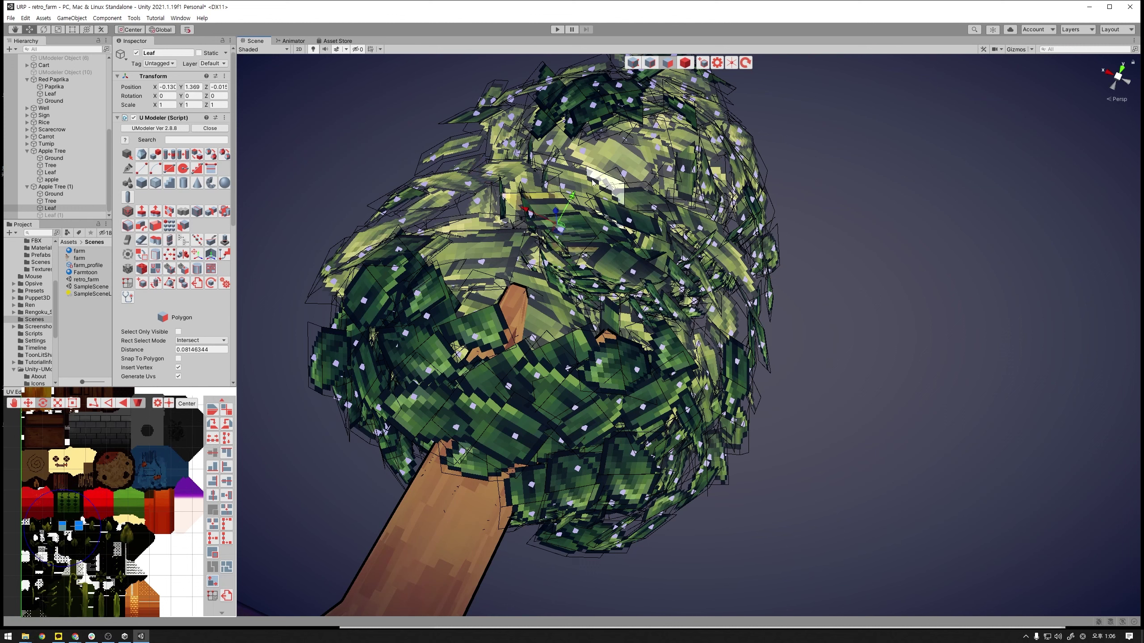
click(522, 273)
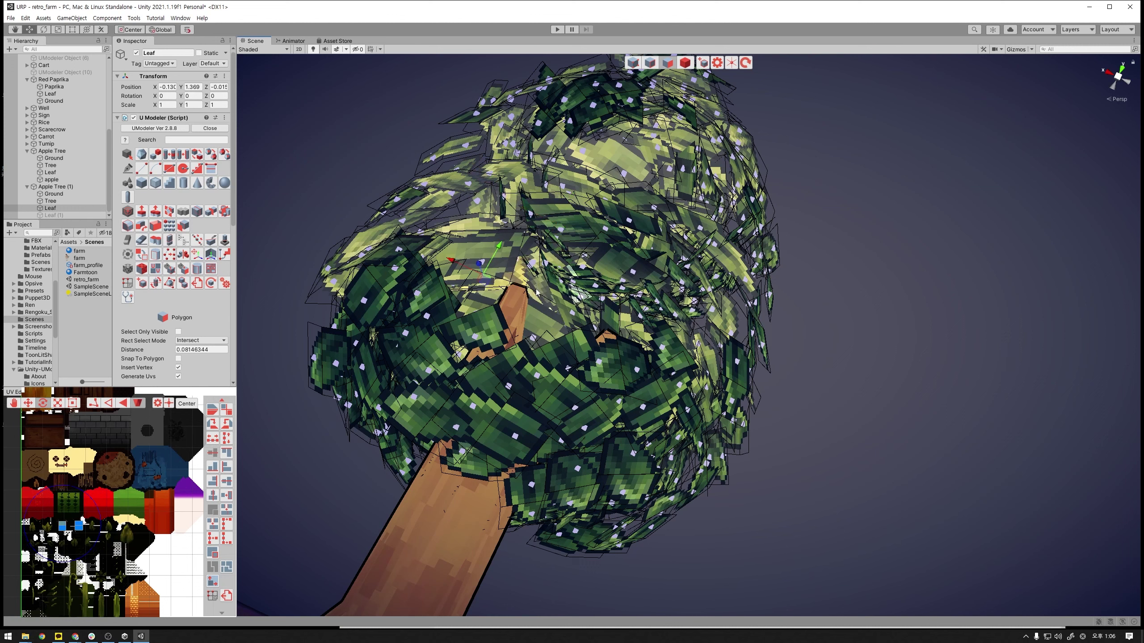
click(537, 312)
click(540, 321)
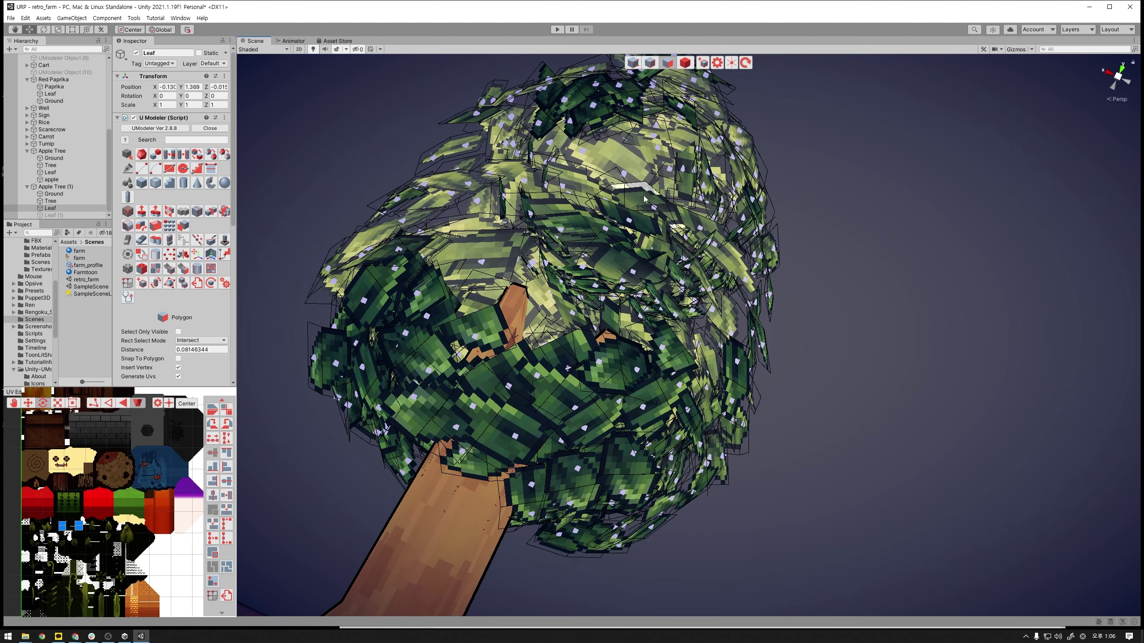
click(629, 163)
alt+drag(867, 322, 848, 388)
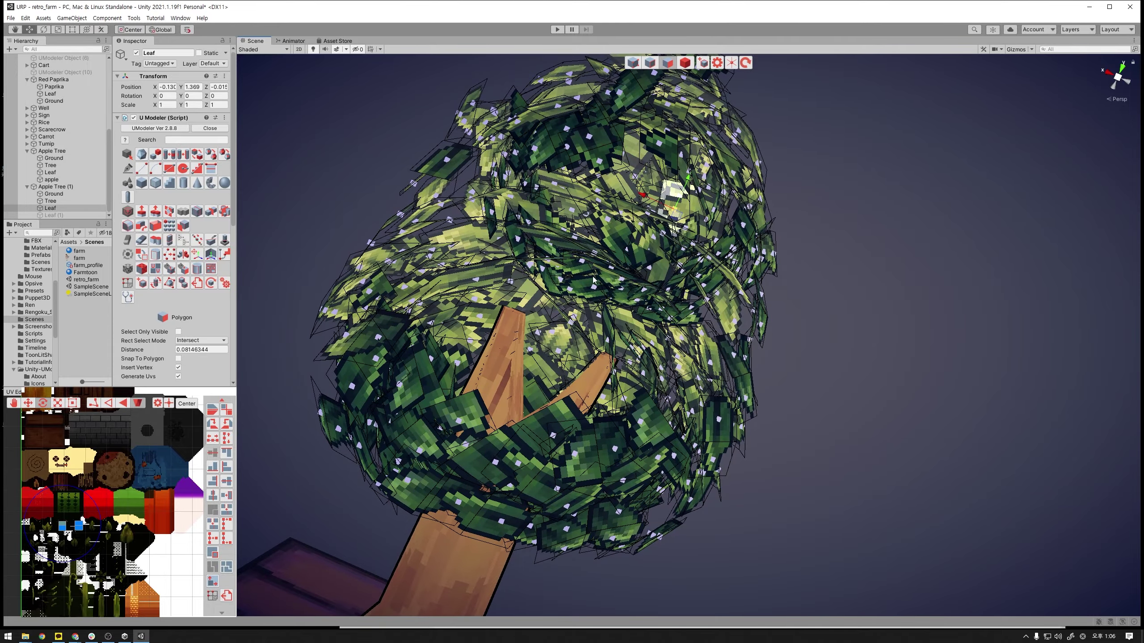
click(653, 287)
alt+drag(712, 313, 722, 247)
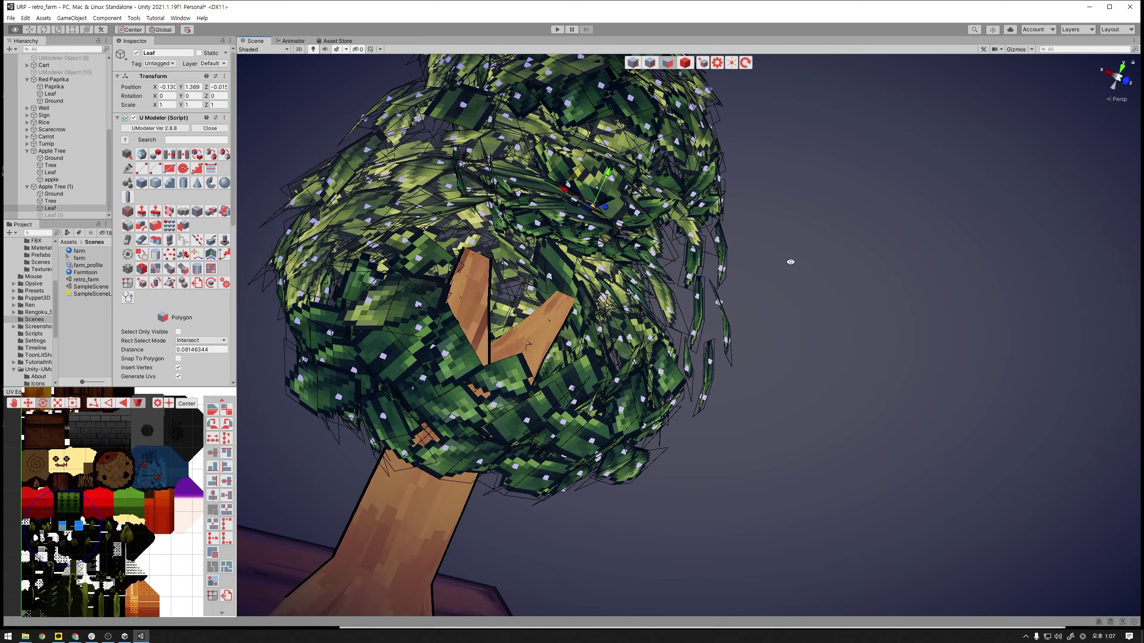
mouse_move(723, 246)
alt+mouse_down()
mouse_move(781, 269)
mouse_move(484, 145)
alt+mouse_up()
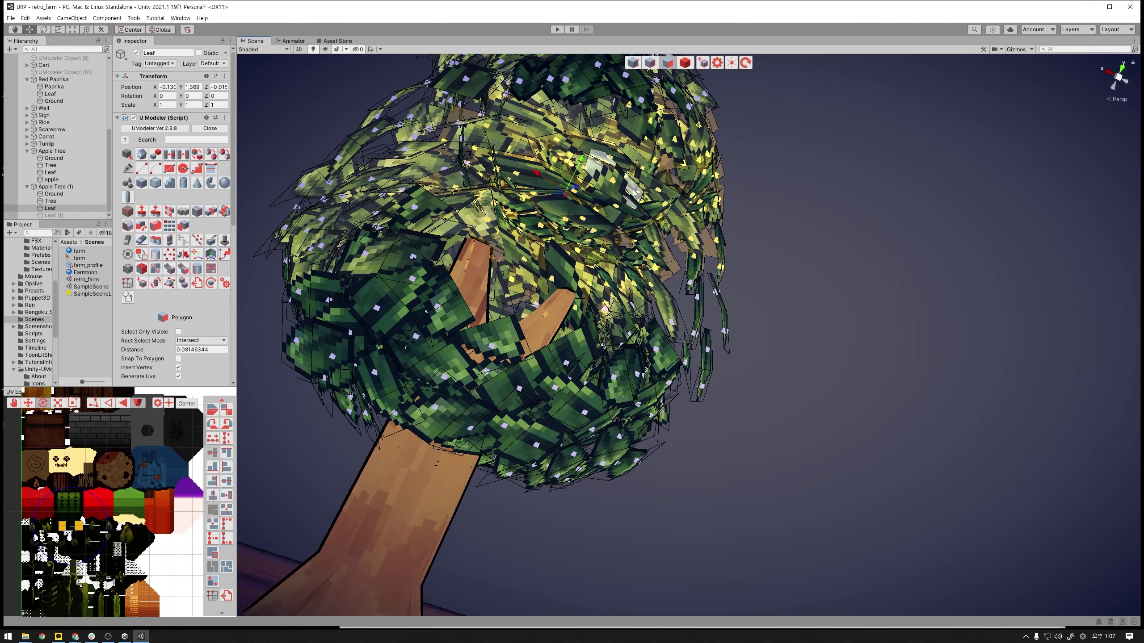
key(Delete)
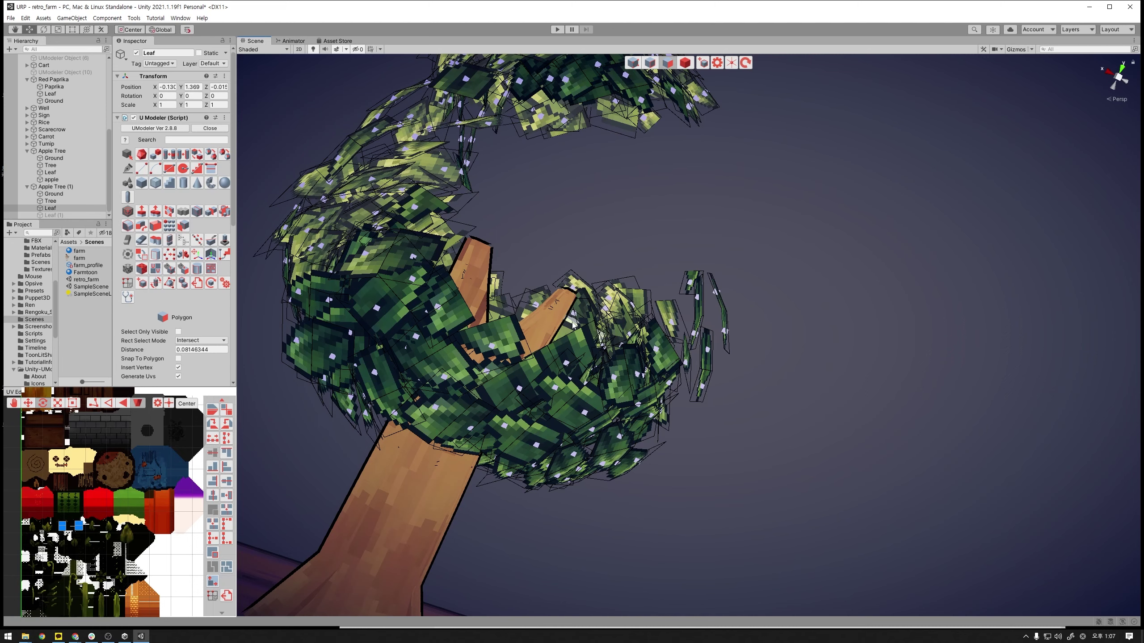
mouse_move(572, 321)
alt+mouse_down()
mouse_move(573, 291)
mouse_move(520, 305)
mouse_move(557, 281)
mouse_move(572, 336)
alt+mouse_up()
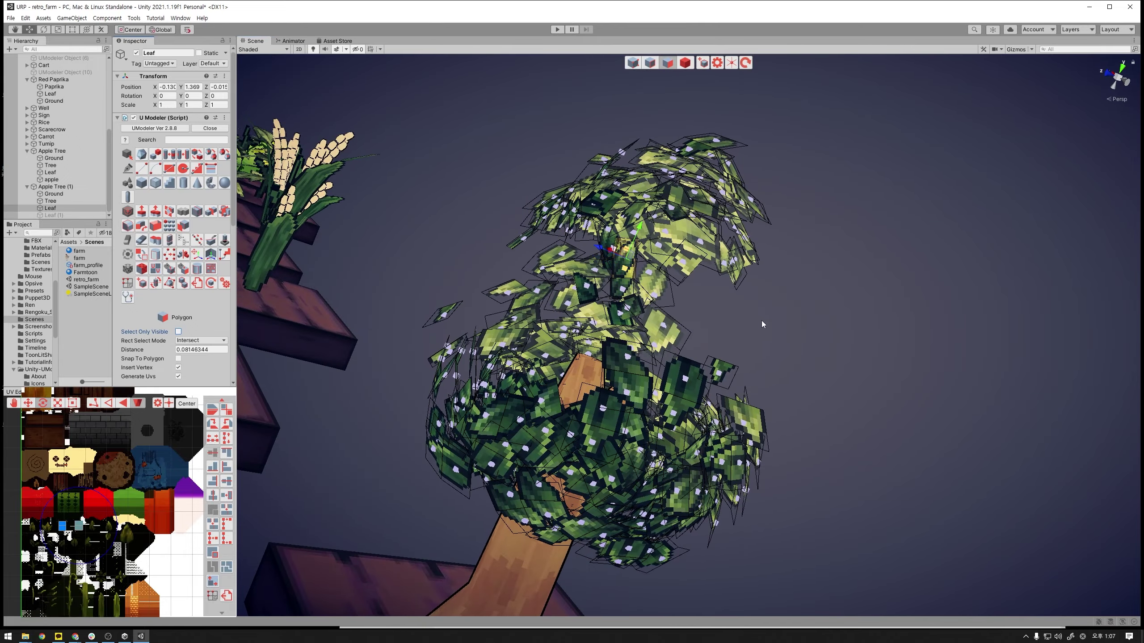
alt+drag(735, 310, 741, 313)
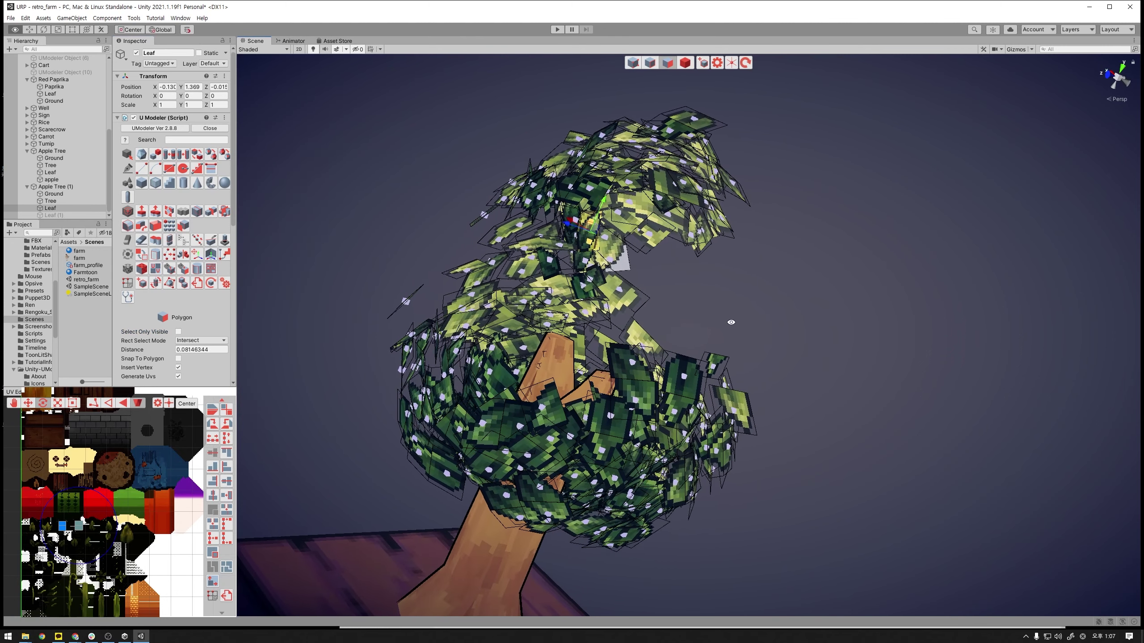
click(680, 303)
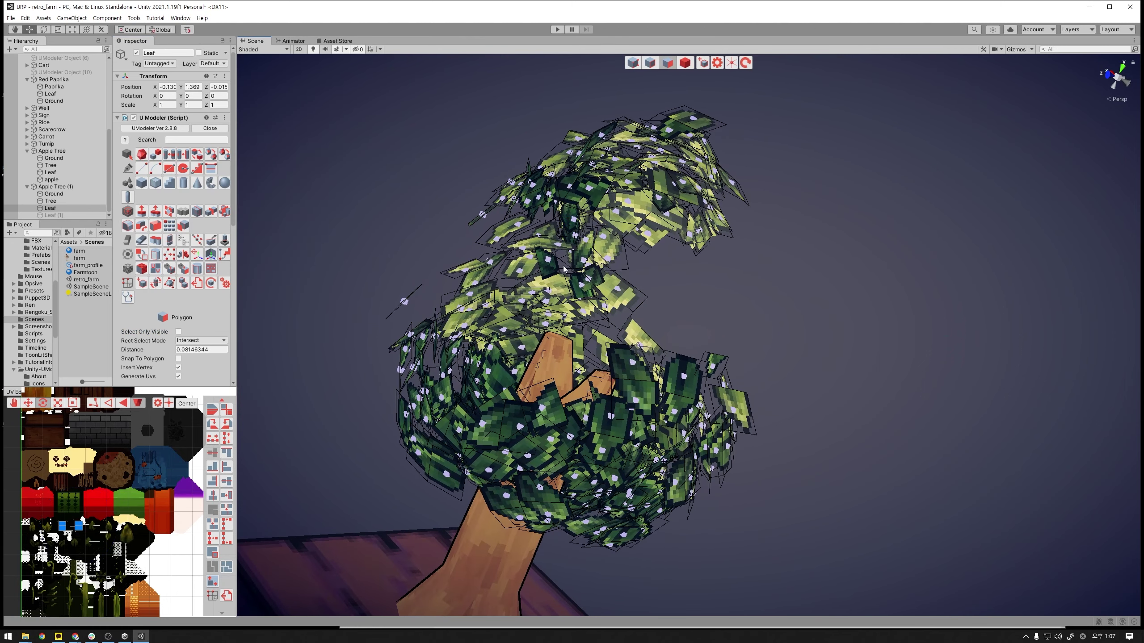
click(594, 281)
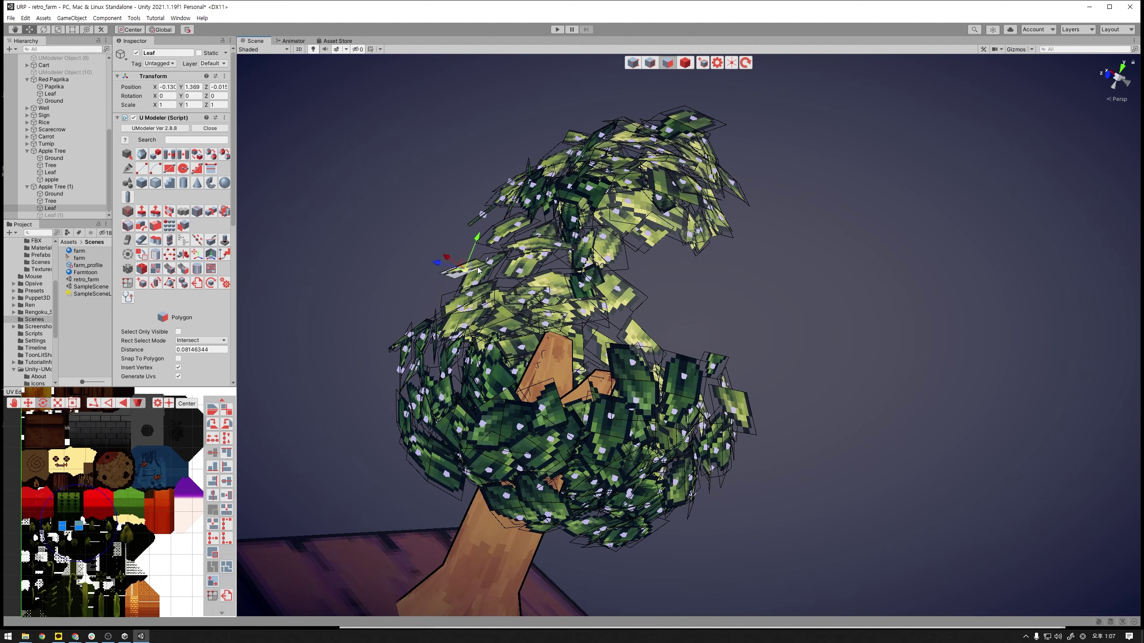
alt+drag(698, 287, 748, 291)
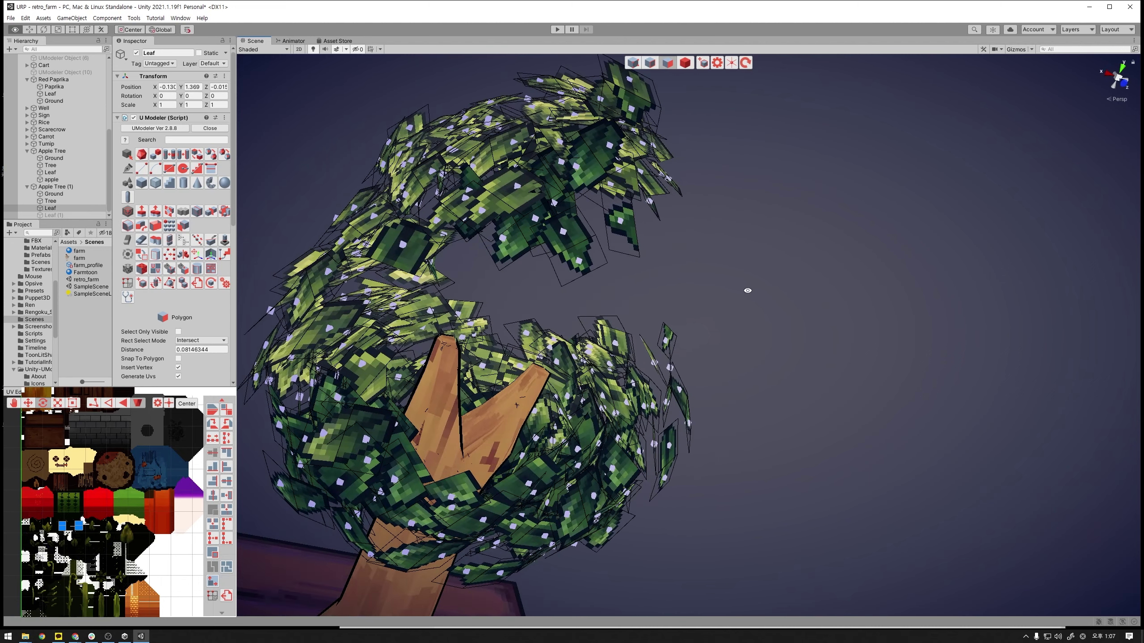
click(362, 363)
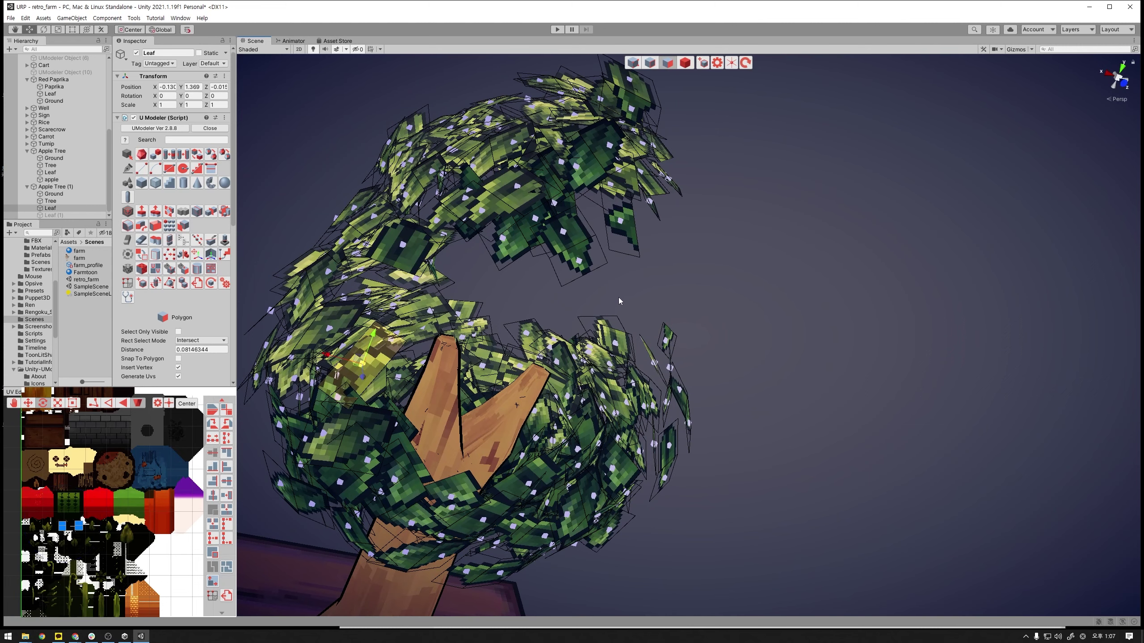
scroll(618, 301, down, 5)
click(730, 328)
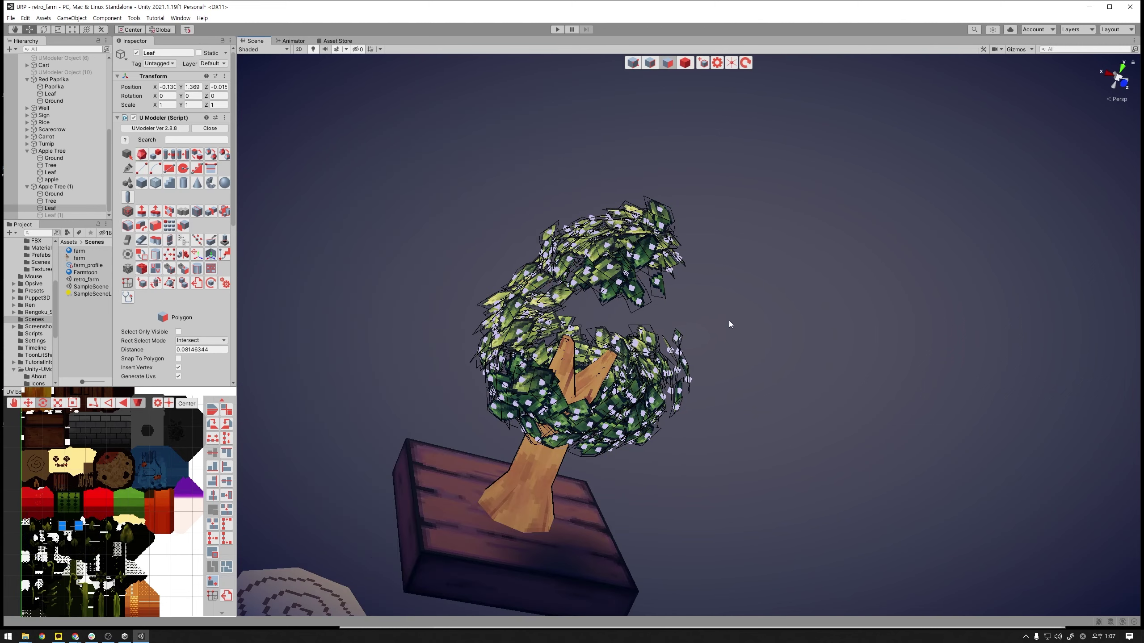
alt+drag(740, 316, 806, 363)
click(673, 425)
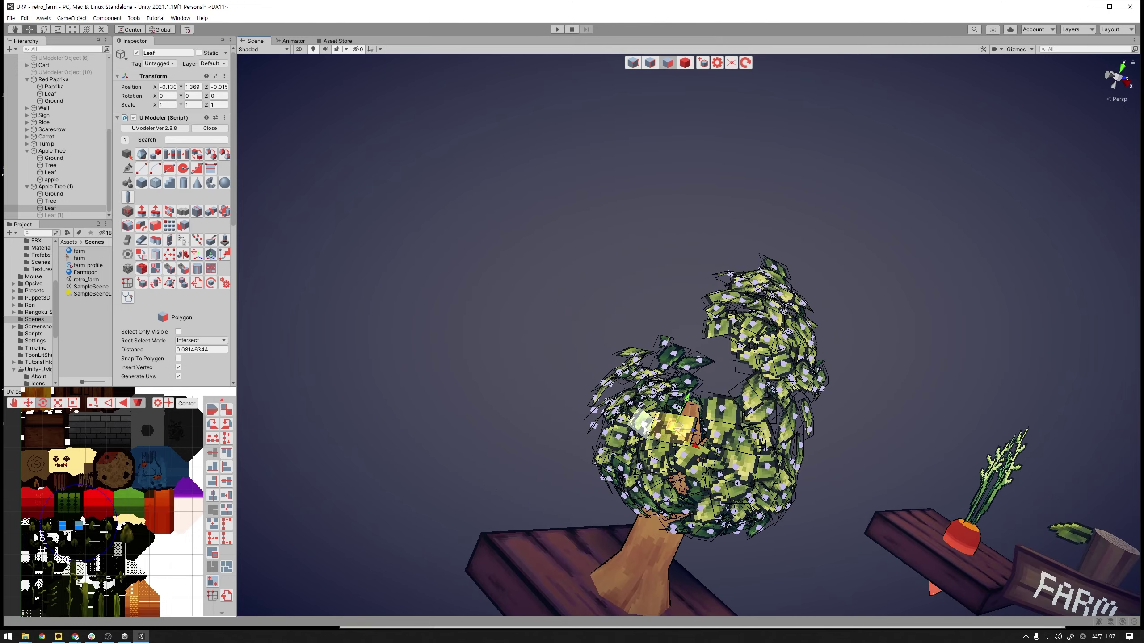
click(882, 383)
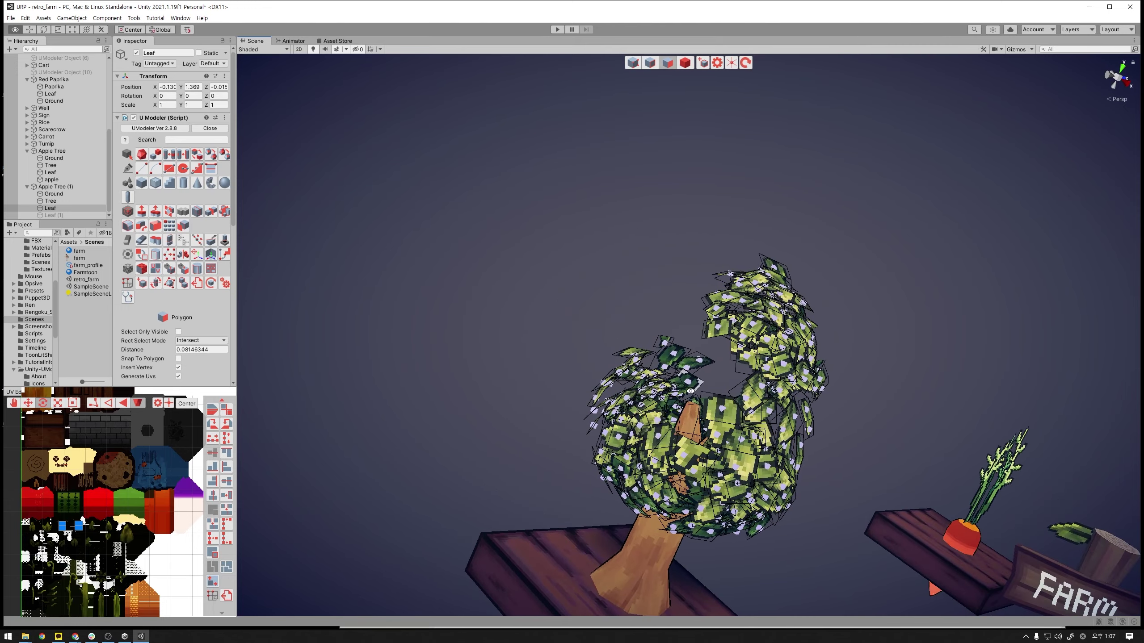
mouse_move(743, 333)
alt+mouse_down()
mouse_move(779, 404)
mouse_move(701, 341)
alt+mouse_up()
click(701, 341)
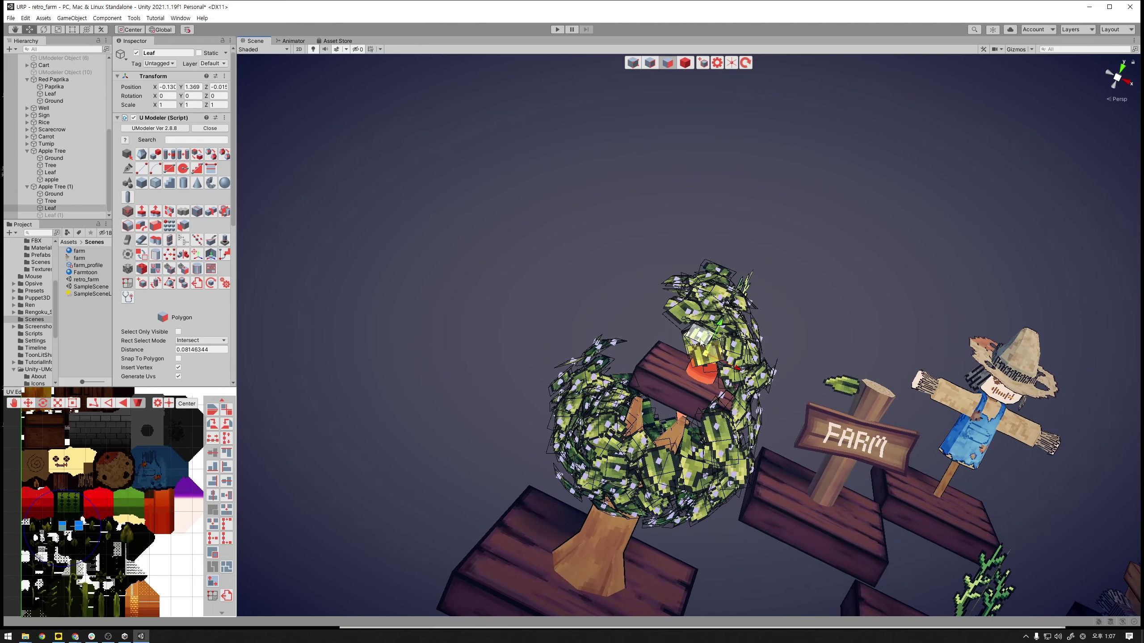
click(681, 319)
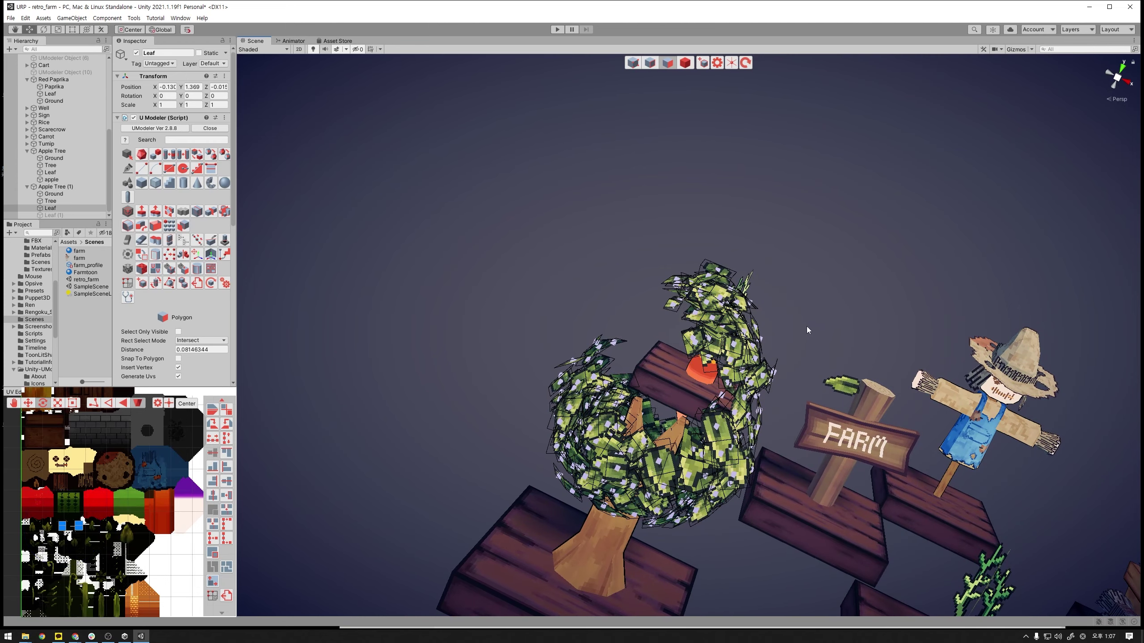
alt+drag(807, 330, 662, 374)
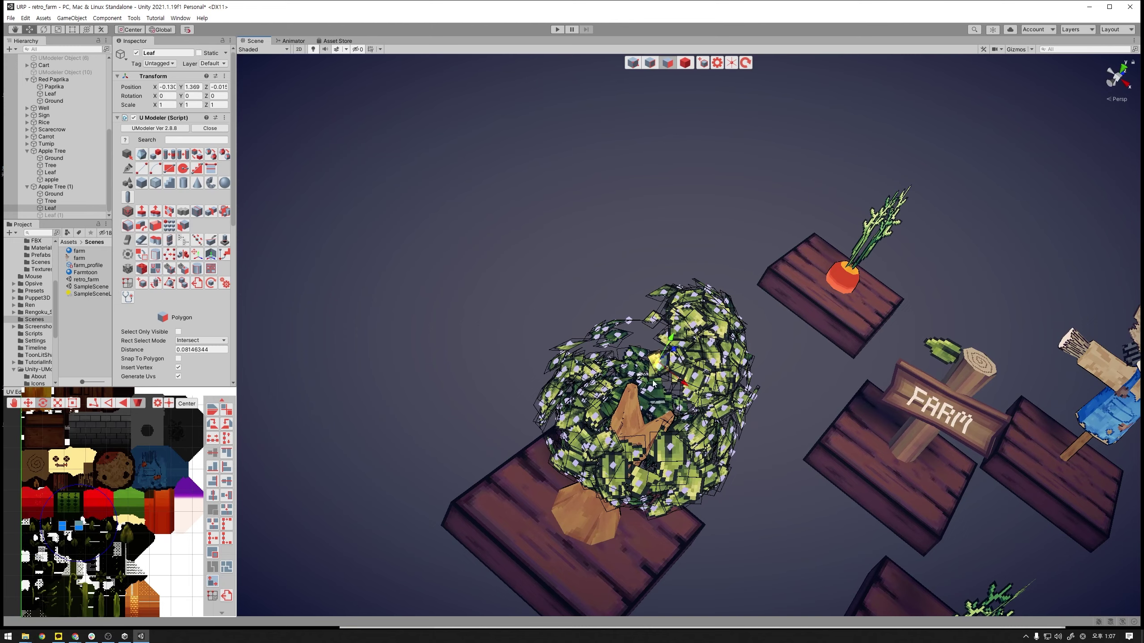
click(655, 384)
scroll(806, 389, up, 2)
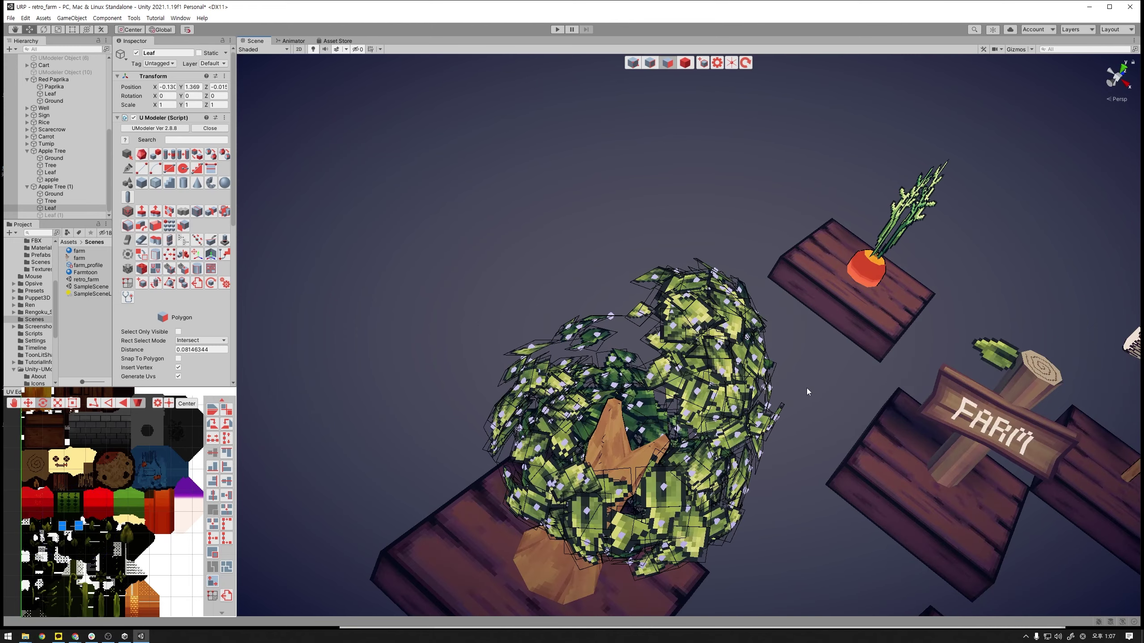
alt+drag(806, 388, 720, 342)
click(703, 324)
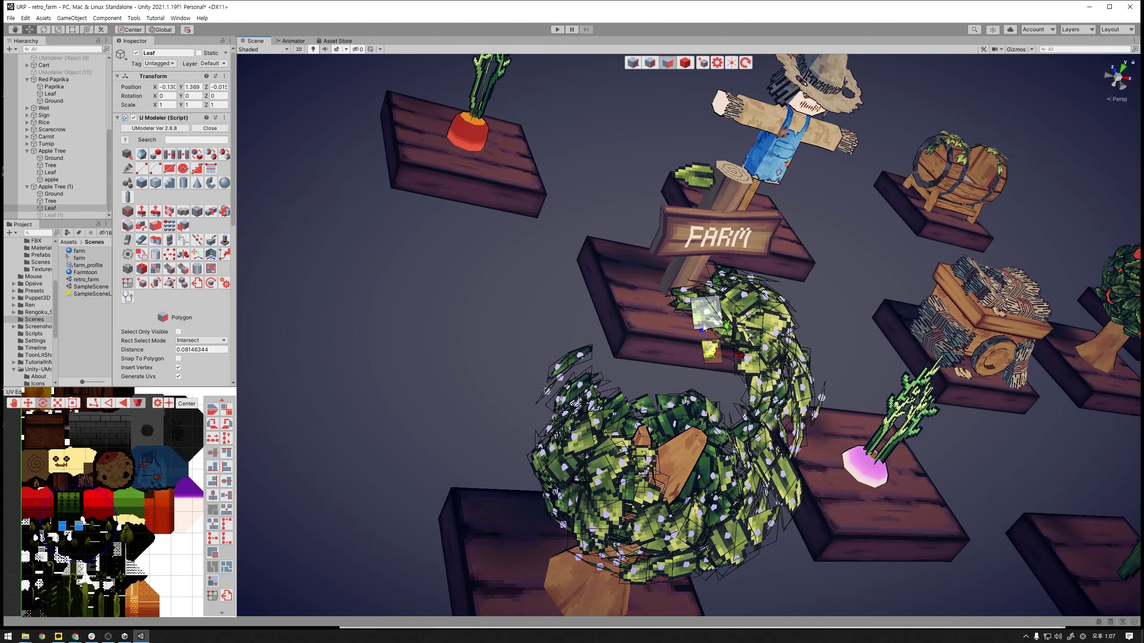
mouse_move(838, 346)
alt+mouse_down()
mouse_move(846, 450)
mouse_move(661, 416)
alt+mouse_up()
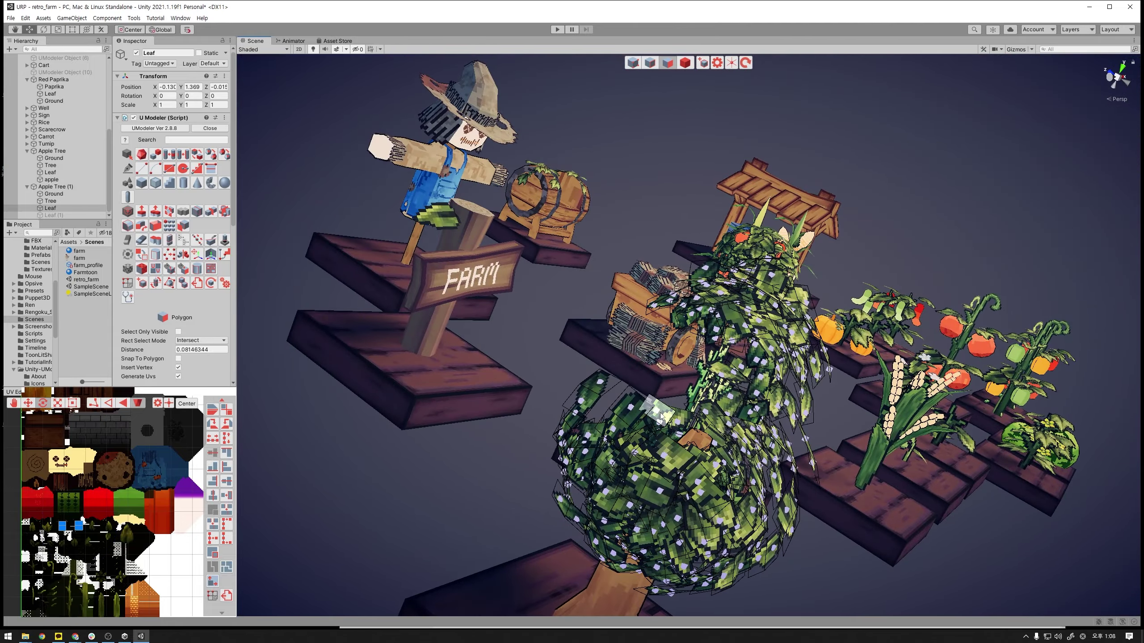
click(661, 417)
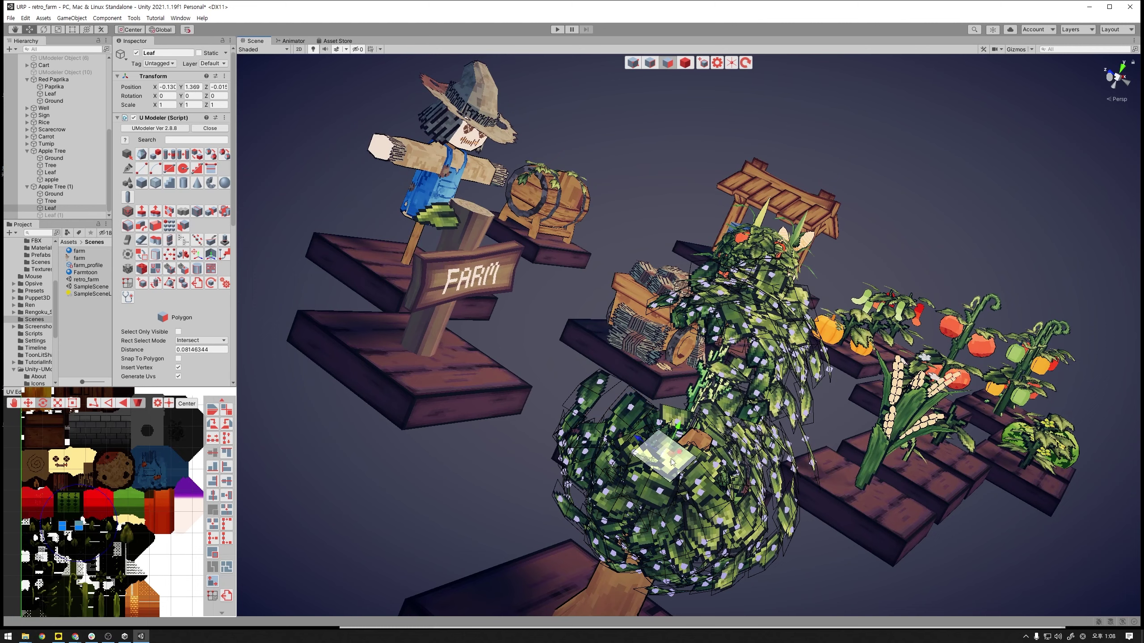
click(799, 490)
alt+drag(731, 479, 751, 542)
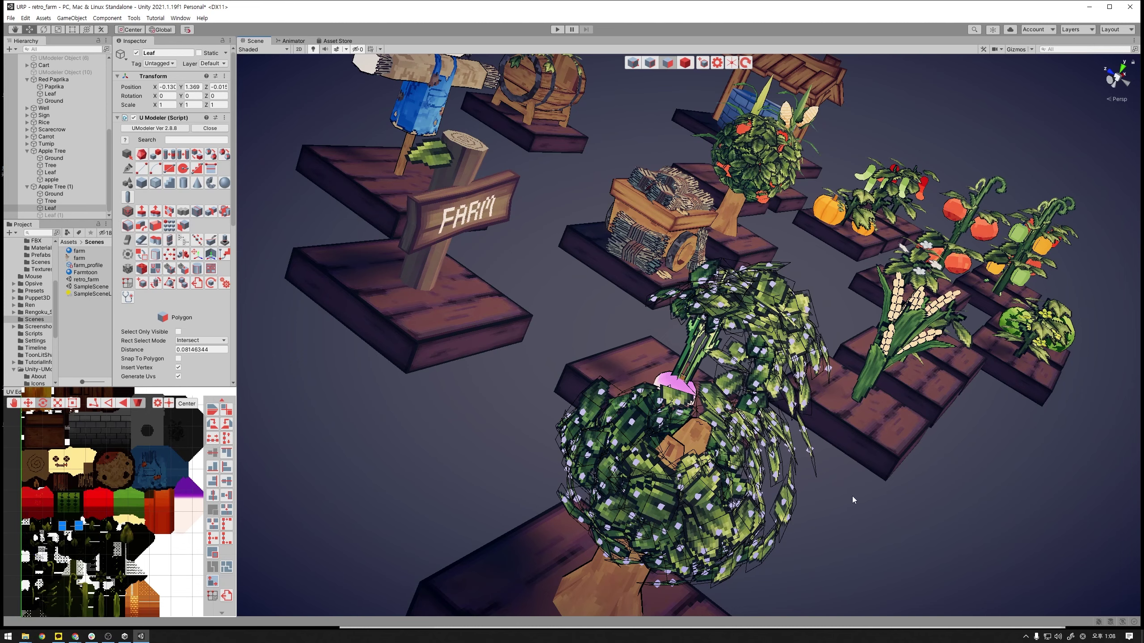
alt+drag(853, 496, 815, 487)
scroll(820, 489, up, 3)
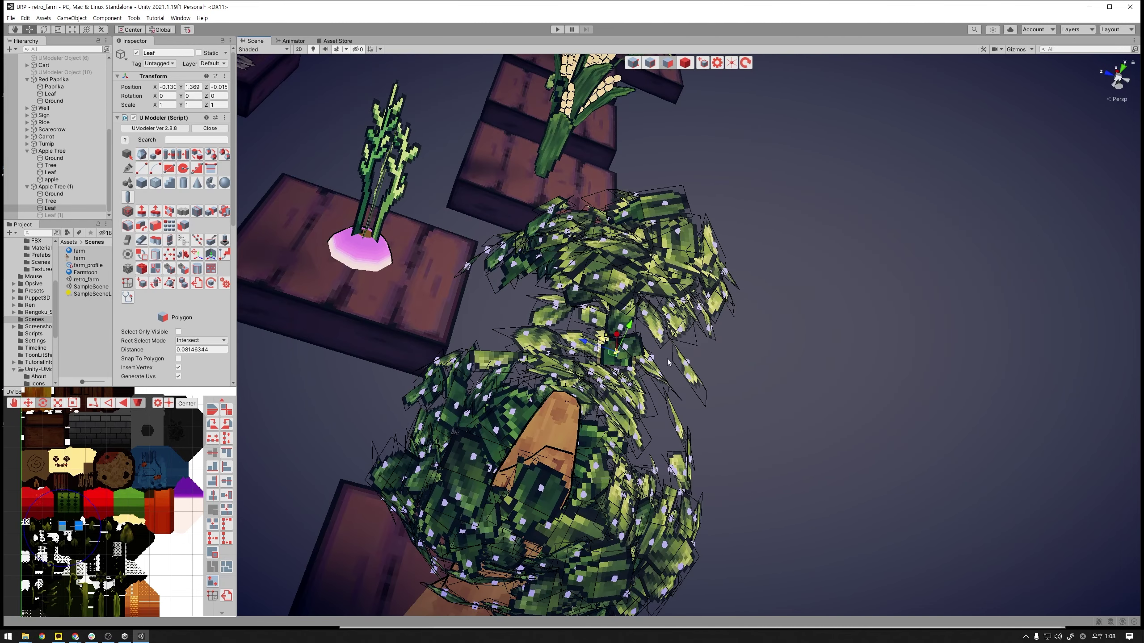
click(815, 444)
alt+drag(768, 443, 745, 389)
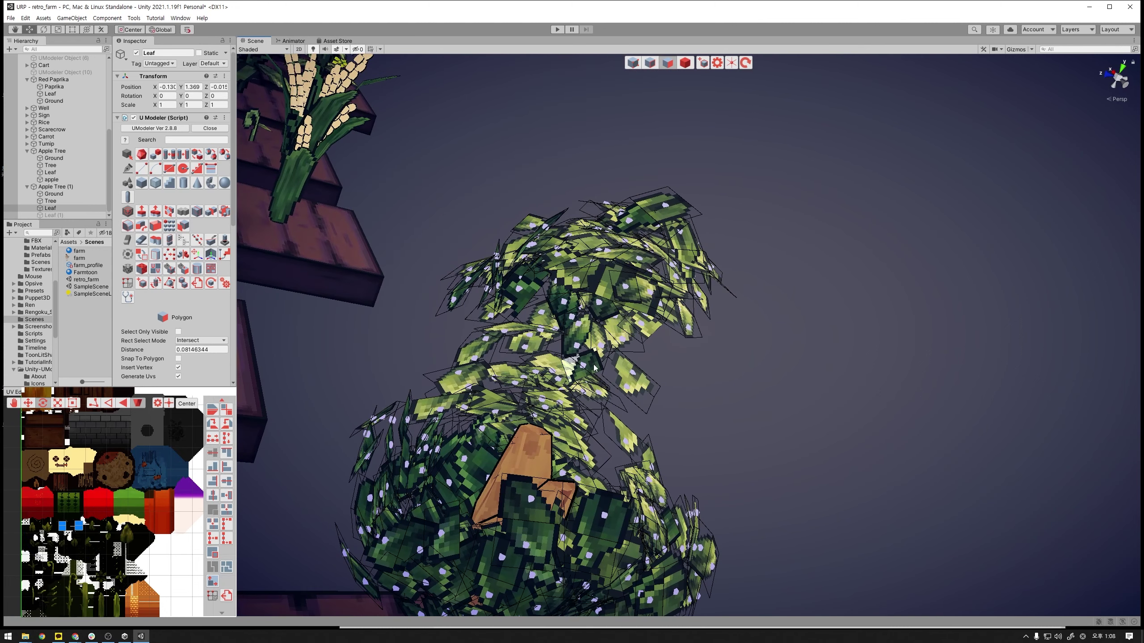
click(817, 388)
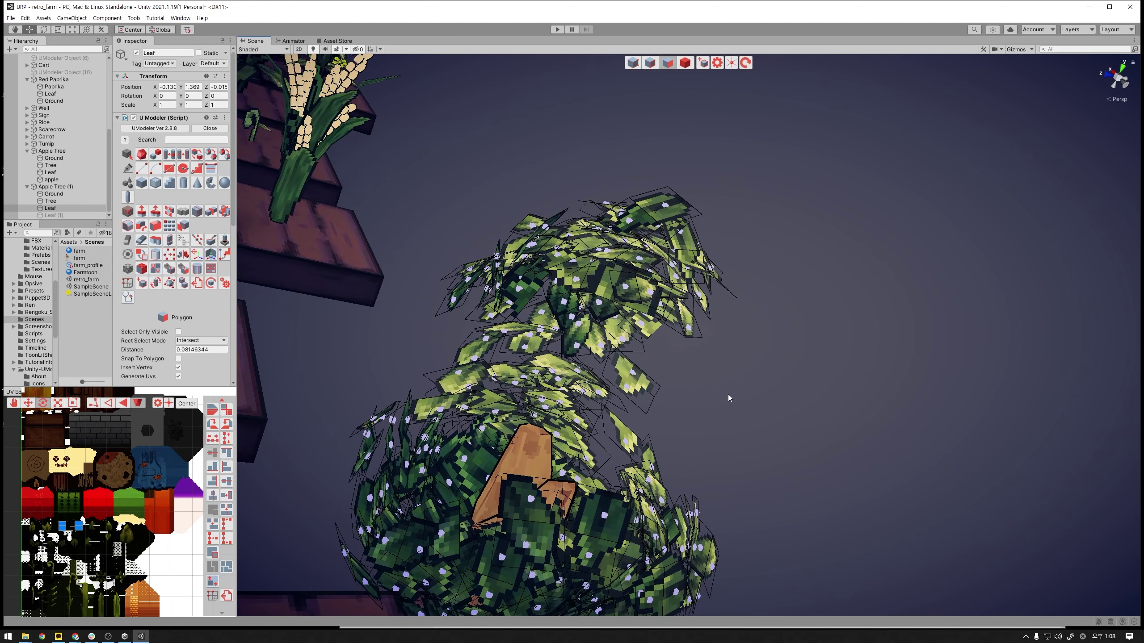
click(456, 407)
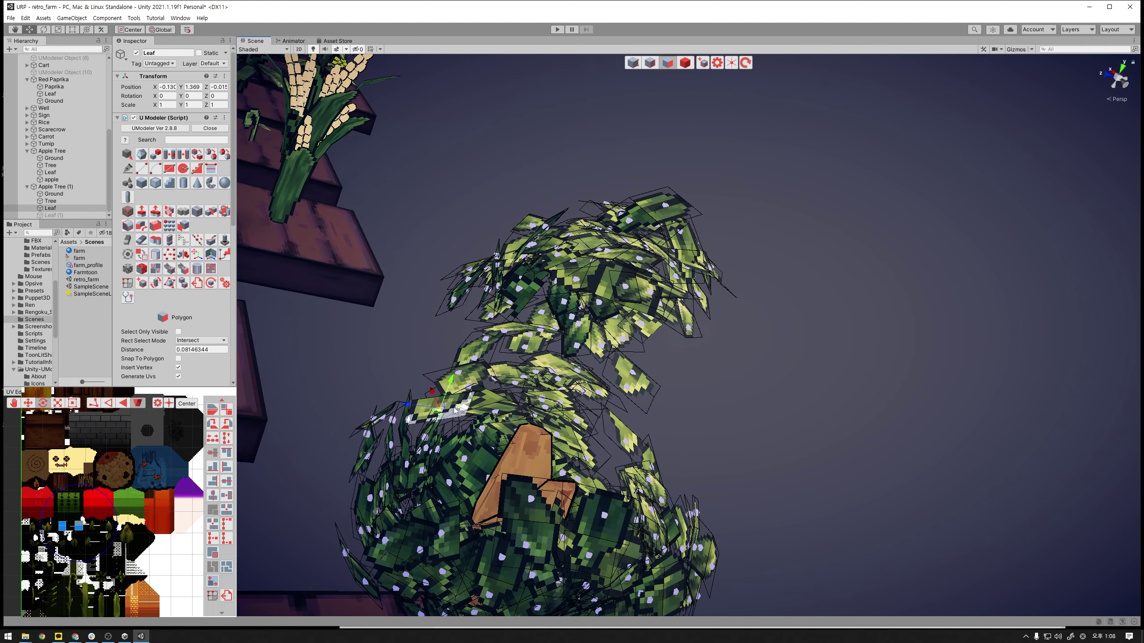
click(662, 412)
alt+drag(729, 408, 835, 373)
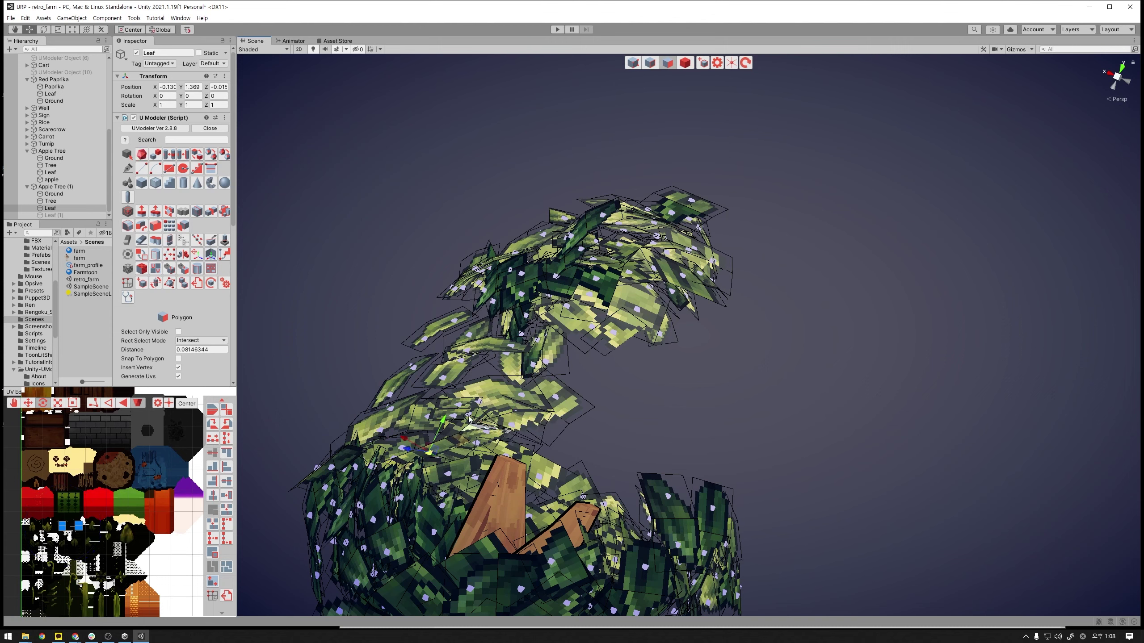
click(465, 403)
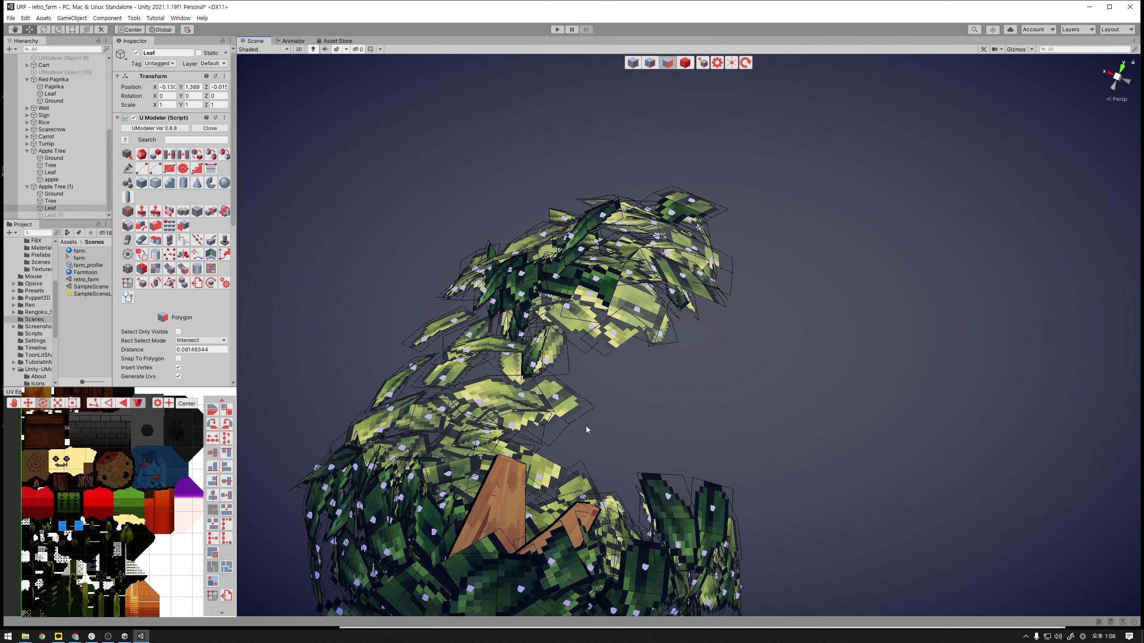
alt+drag(614, 450, 472, 464)
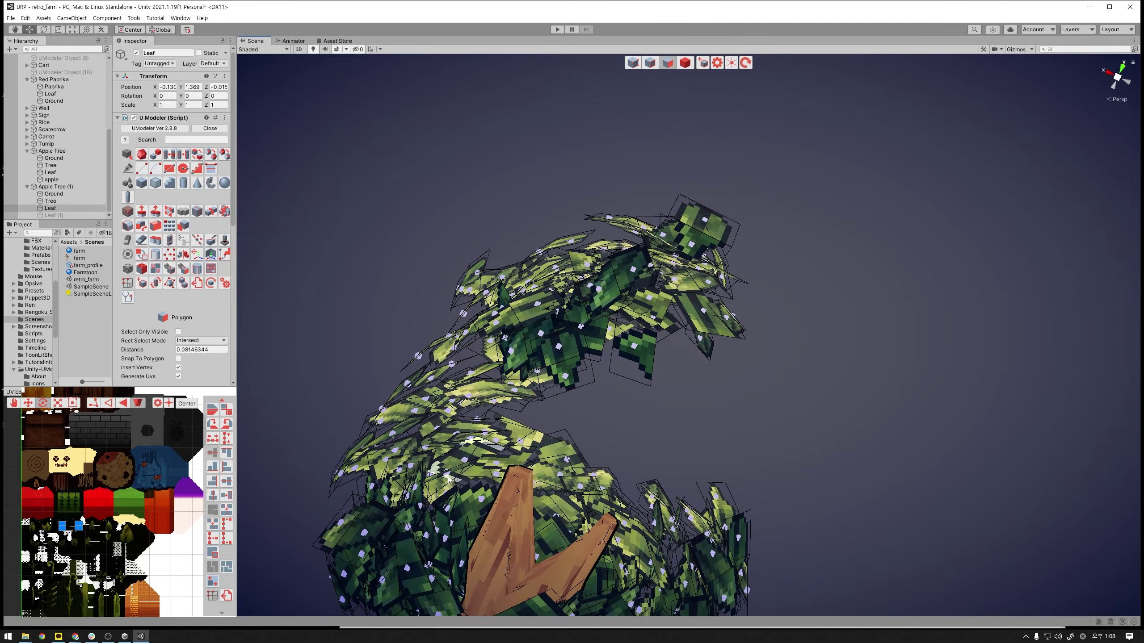
click(472, 464)
key(Escape)
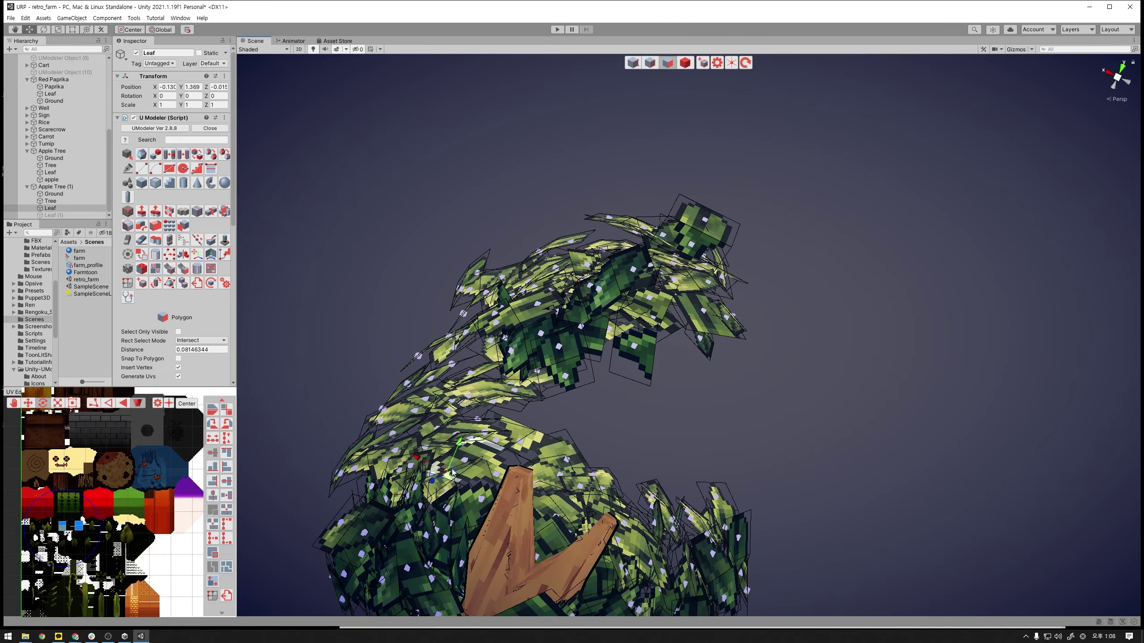
alt+drag(660, 444, 590, 475)
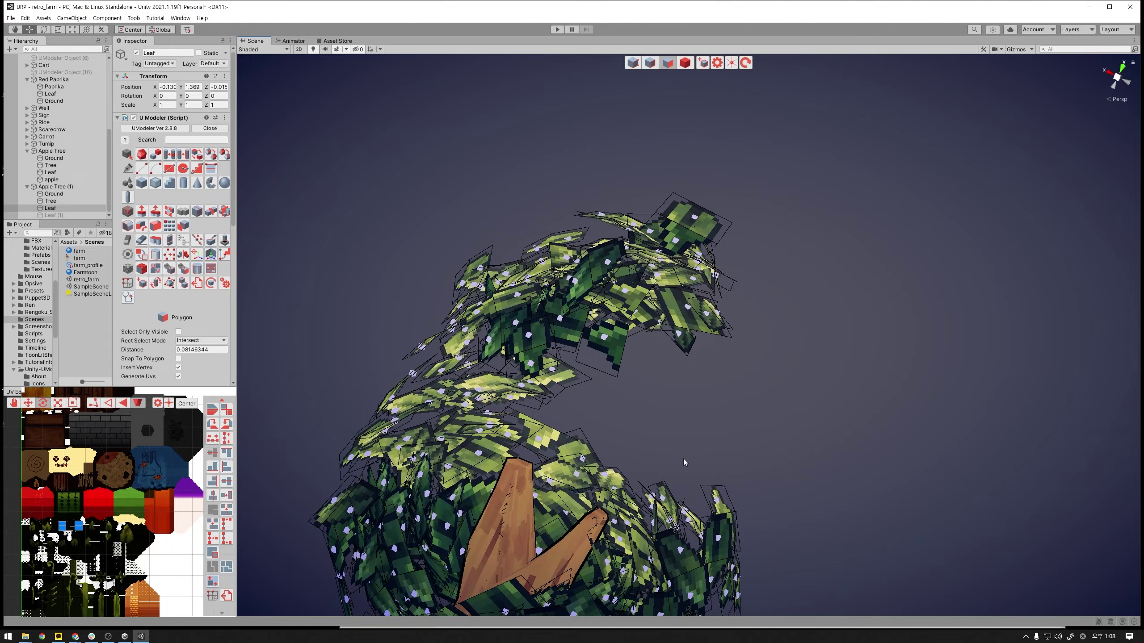
mouse_move(683, 459)
alt+mouse_down()
mouse_move(816, 437)
mouse_move(961, 444)
mouse_move(648, 407)
mouse_move(589, 430)
mouse_move(642, 533)
alt+mouse_up()
scroll(961, 443, down, 2)
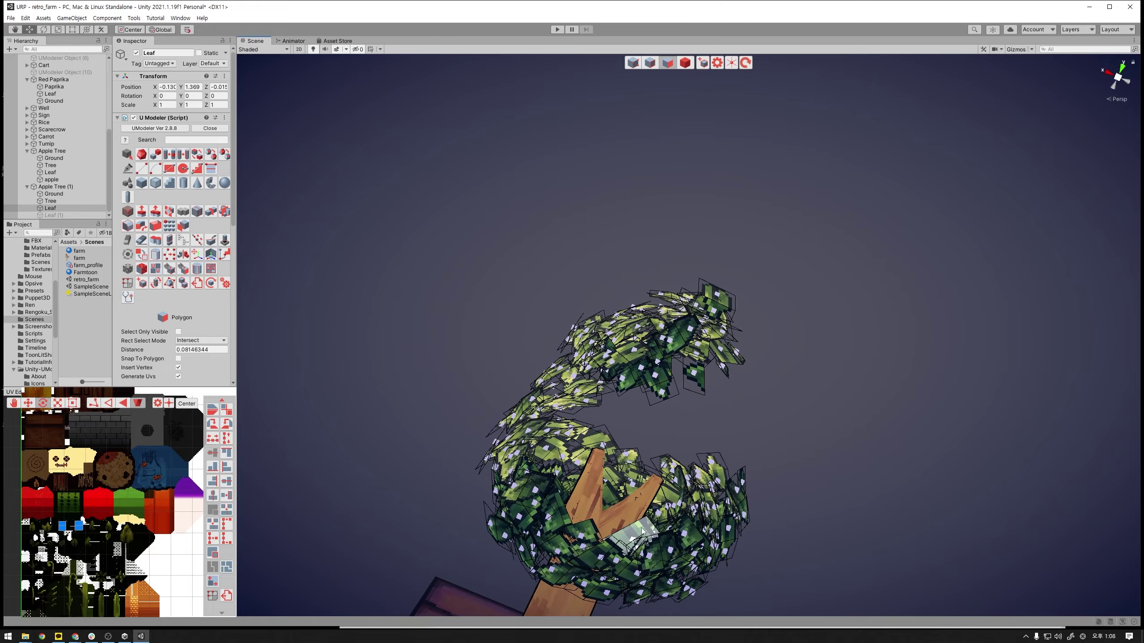
click(586, 534)
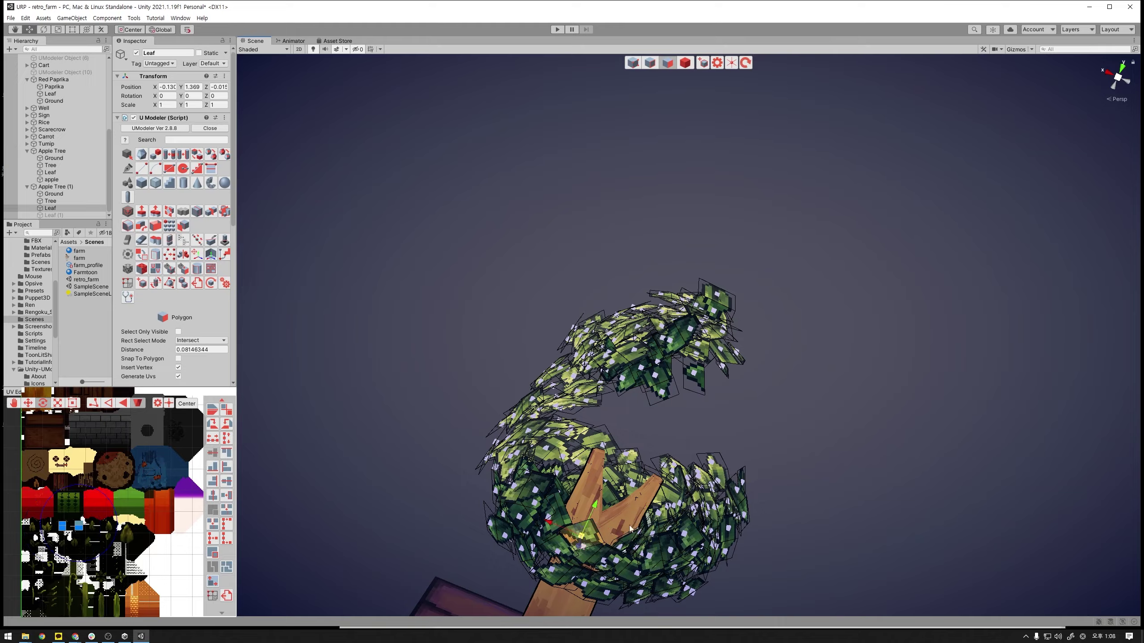
alt+drag(831, 462, 642, 504)
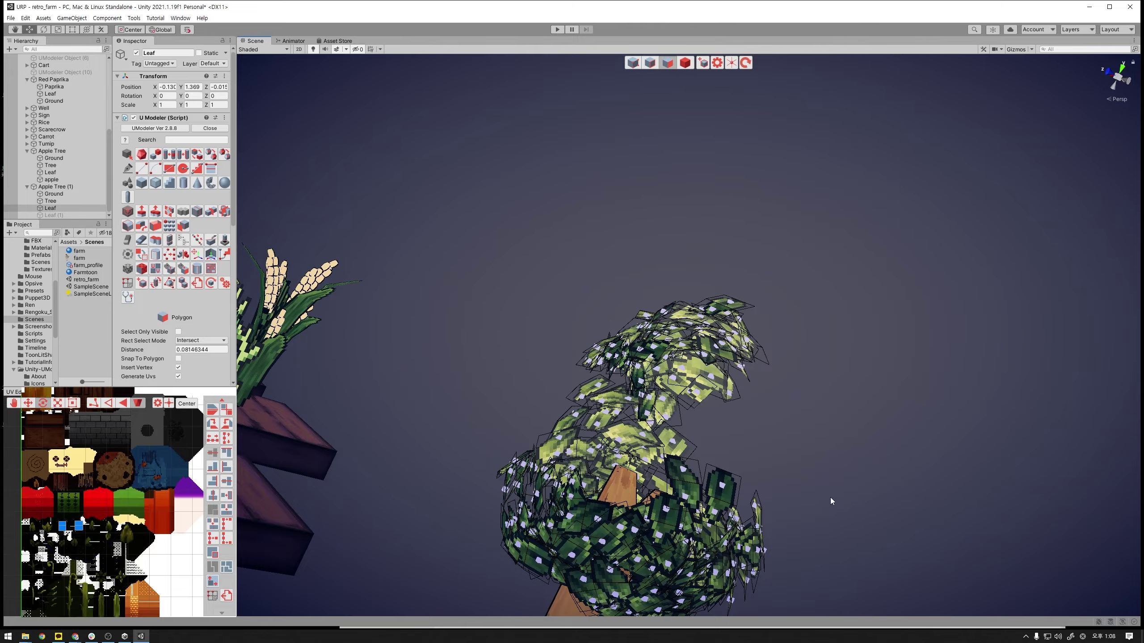
alt+drag(831, 497, 518, 526)
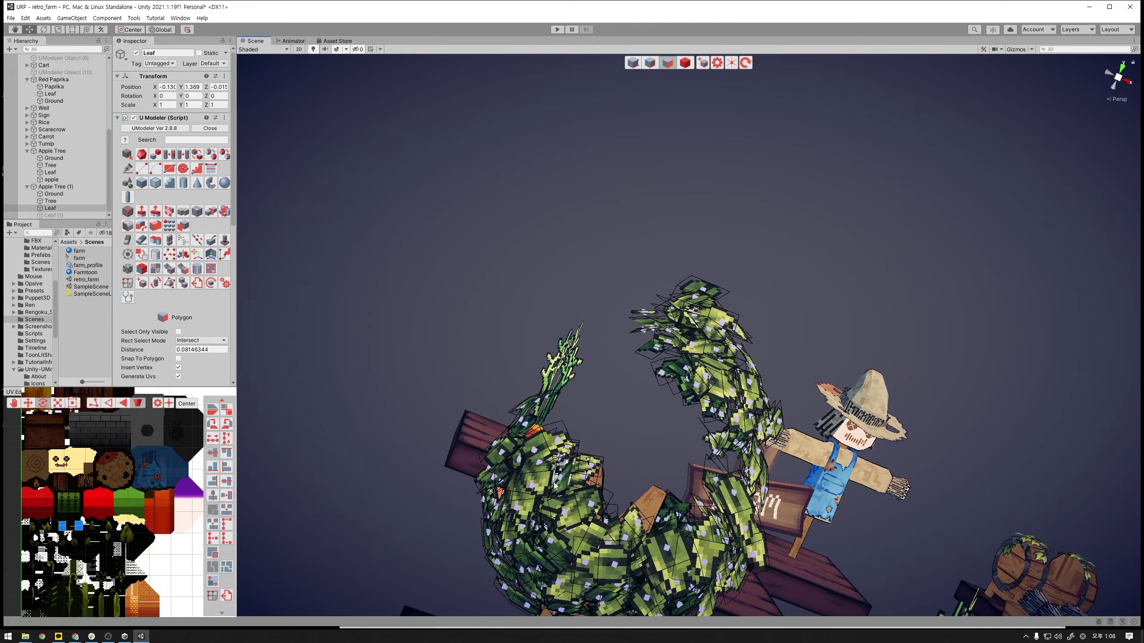
mouse_move(674, 449)
alt+mouse_down()
mouse_move(642, 441)
mouse_move(686, 422)
alt+mouse_up()
mouse_move(817, 467)
alt+mouse_down()
mouse_move(683, 376)
mouse_move(716, 495)
mouse_move(647, 488)
mouse_move(696, 362)
alt+mouse_up()
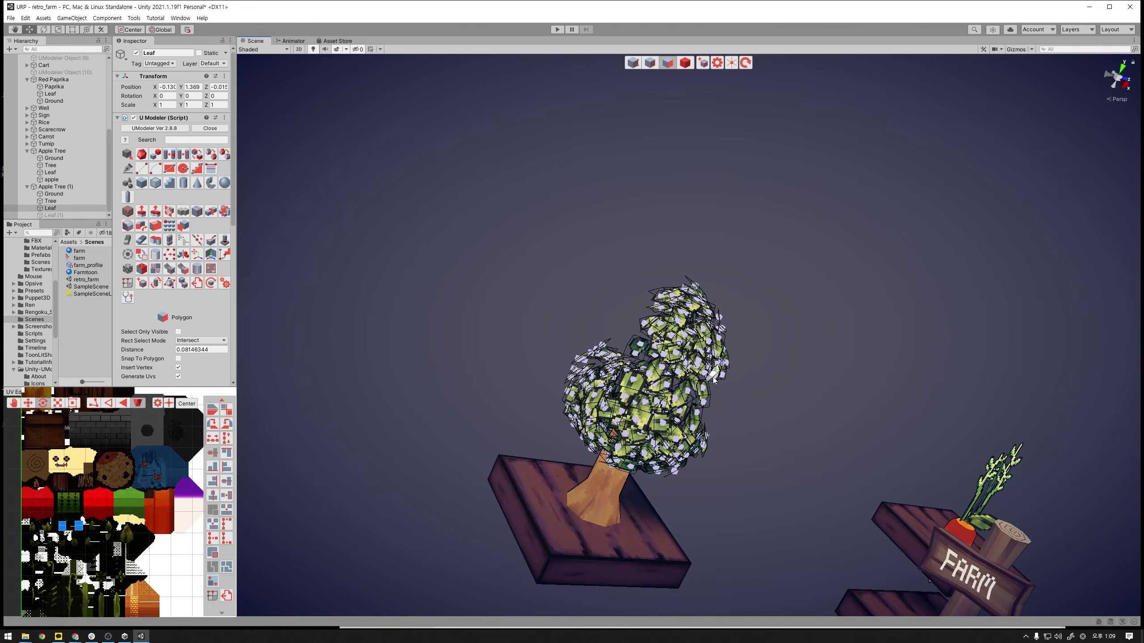
- Duplicate the Leaf mesh as Leaf (2) and spin it around the trunk's vertical axis
alt+drag(747, 441, 801, 433)
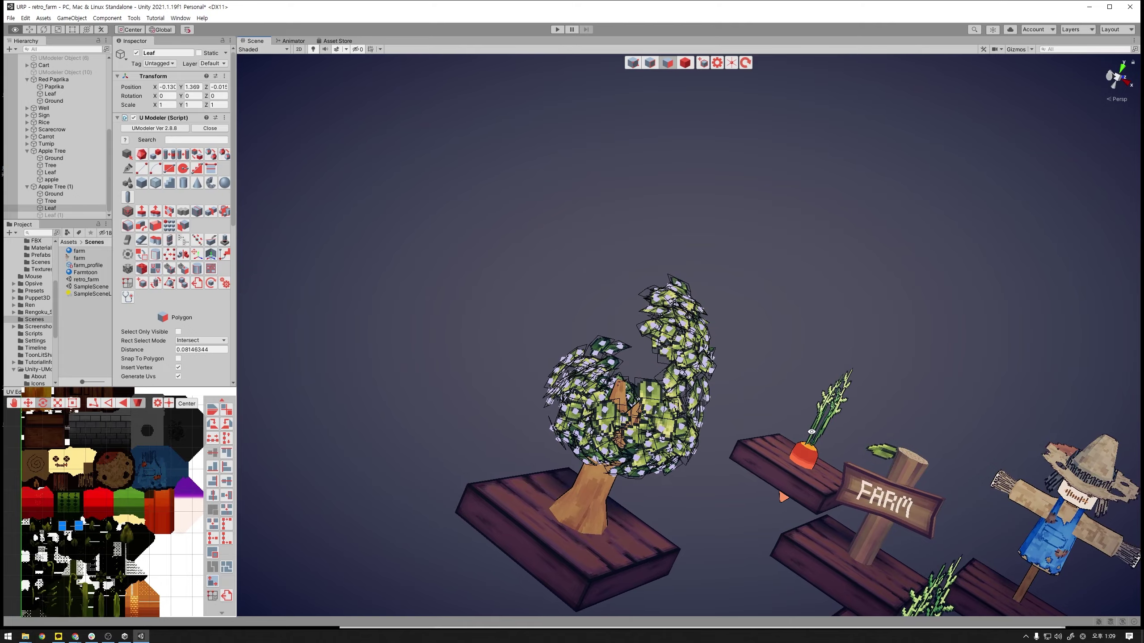
key(4)
mouse_move(694, 110)
alt+mouse_down()
mouse_move(786, 362)
mouse_move(662, 307)
mouse_move(951, 375)
mouse_move(780, 365)
alt+mouse_up()
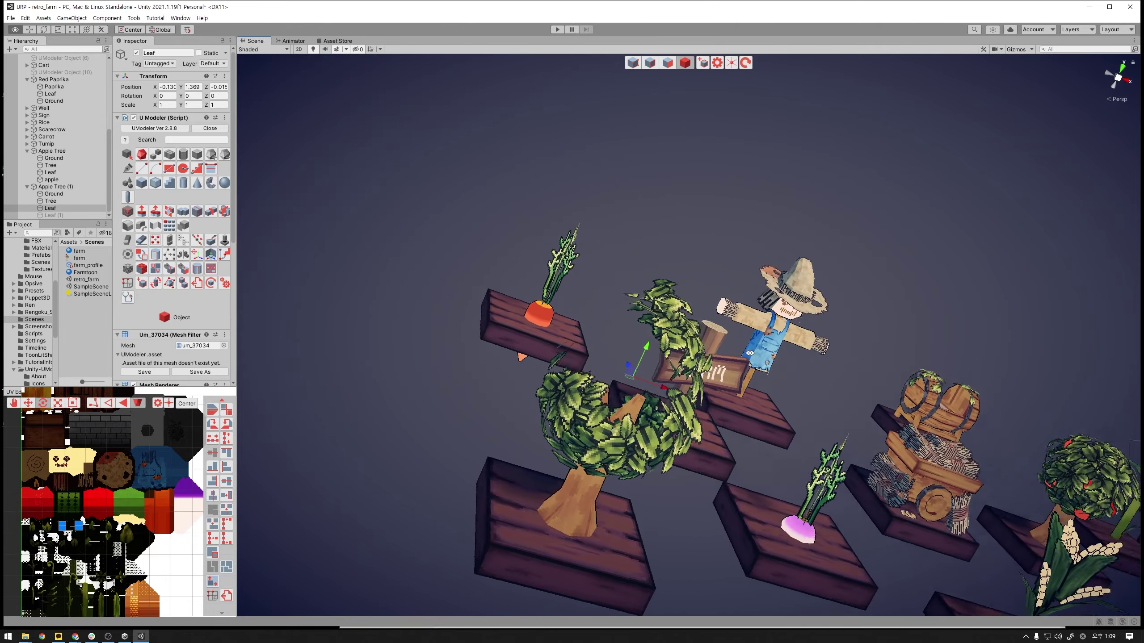
key(ctrl+d)
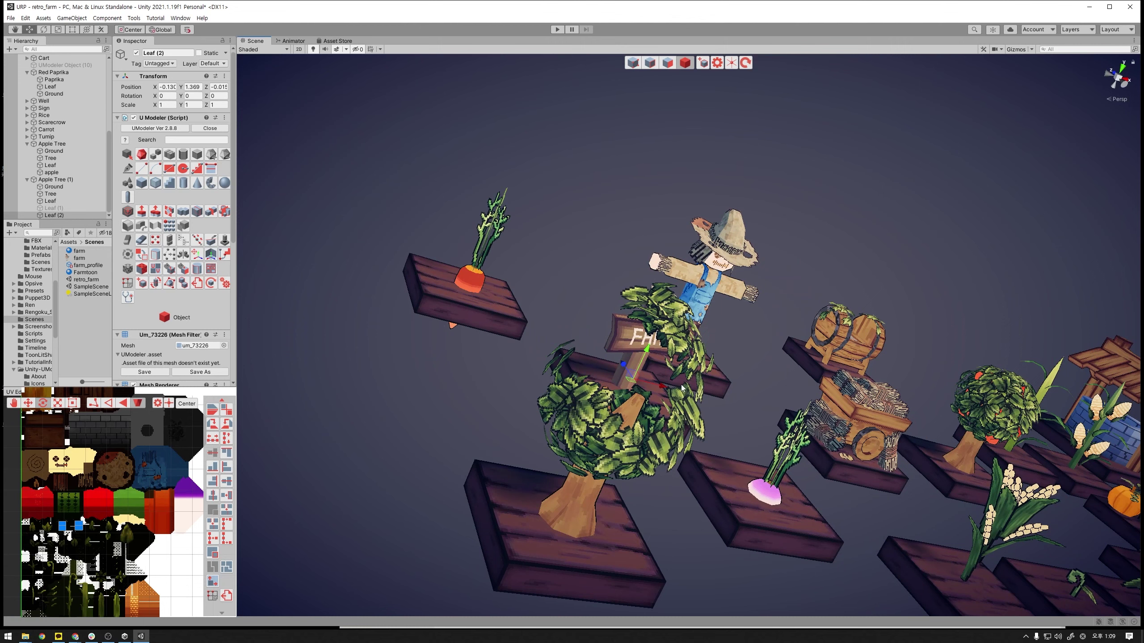
key(e)
mouse_move(648, 391)
mouse_down()
mouse_move(558, 395)
mouse_move(765, 379)
mouse_move(695, 339)
mouse_move(671, 130)
mouse_up()
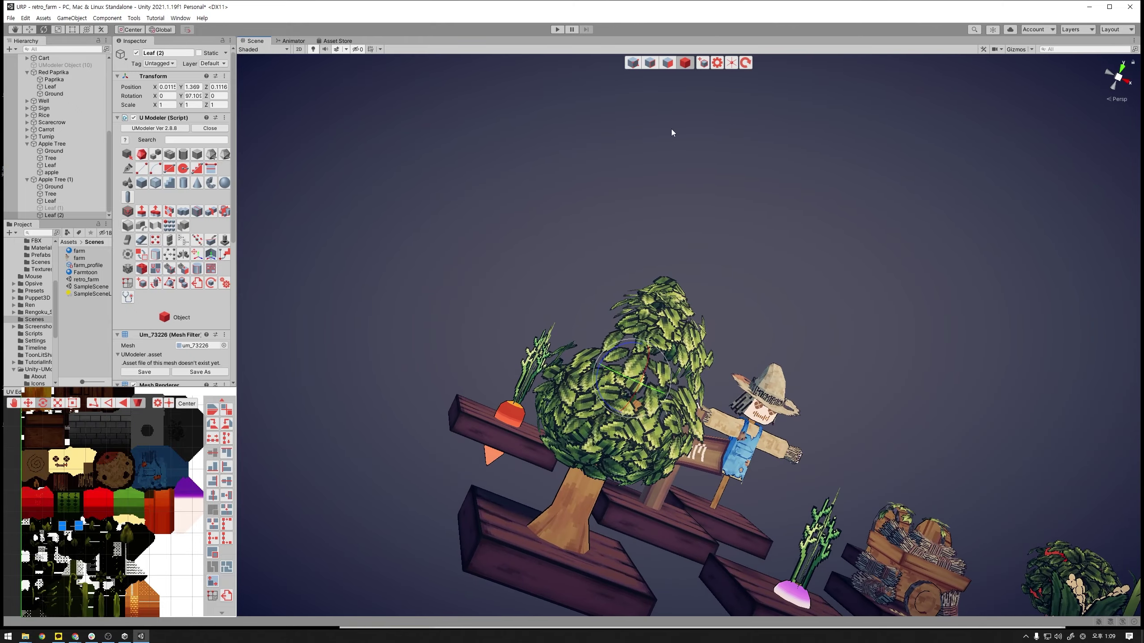
- Delete a group of front leaf polygons from Leaf (2)
click(669, 65)
mouse_move(513, 383)
mouse_down()
mouse_move(629, 494)
mouse_move(685, 522)
mouse_move(579, 445)
mouse_up()
key(Delete)
key(Delete)
mouse_move(810, 428)
alt+mouse_down()
mouse_move(572, 409)
mouse_move(900, 467)
mouse_move(834, 464)
alt+mouse_up()
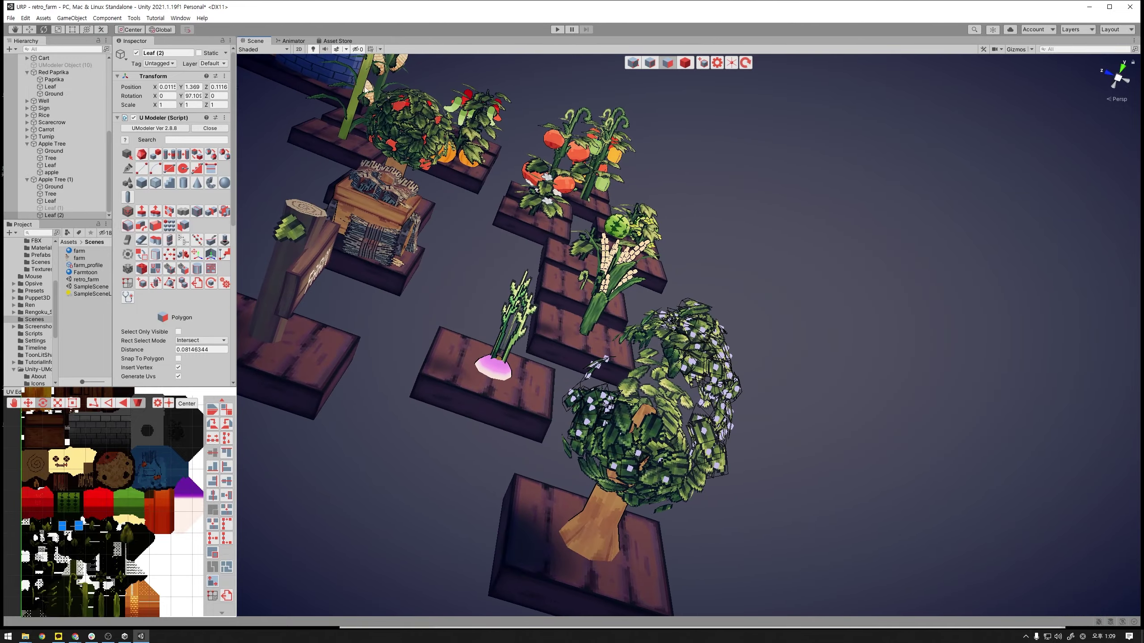
- Create Leaf (3) through Leaf (6) copies, each rotated further around the trunk (about 191° to 512°)
click(56, 215)
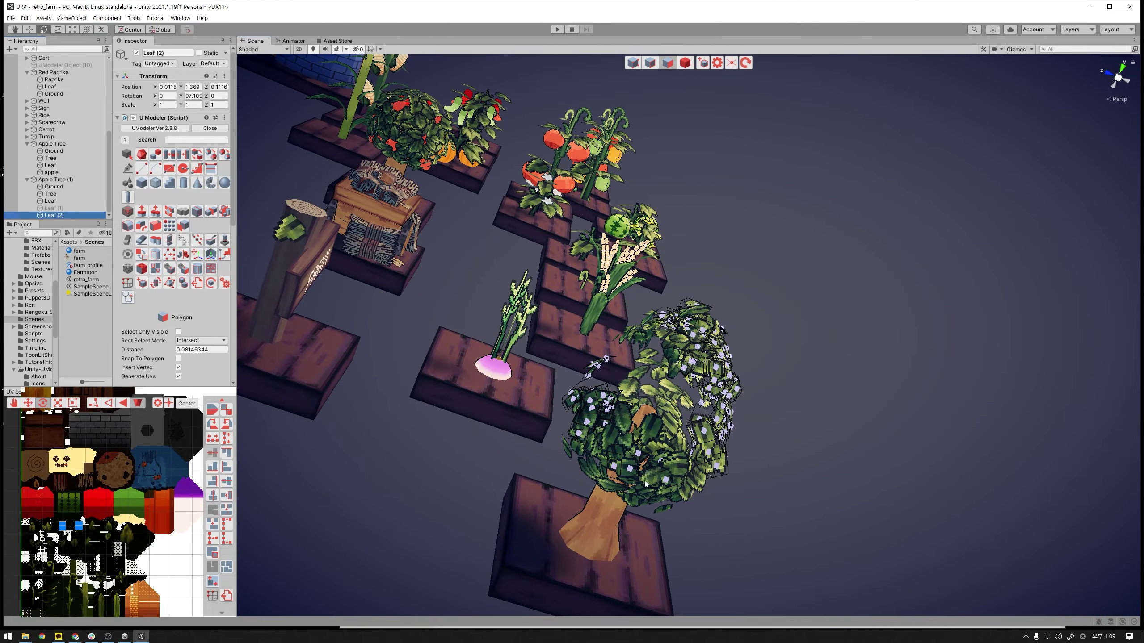
key(ctrl+d)
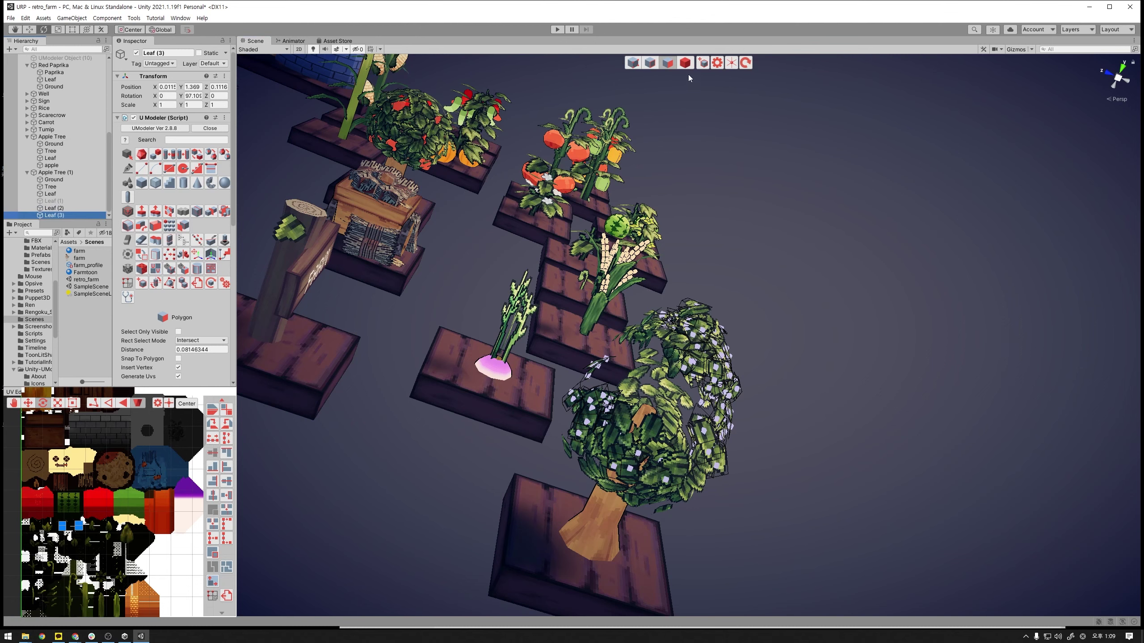
click(685, 63)
mouse_move(692, 405)
mouse_down()
mouse_move(624, 401)
mouse_move(741, 369)
mouse_move(939, 420)
mouse_move(942, 444)
mouse_up()
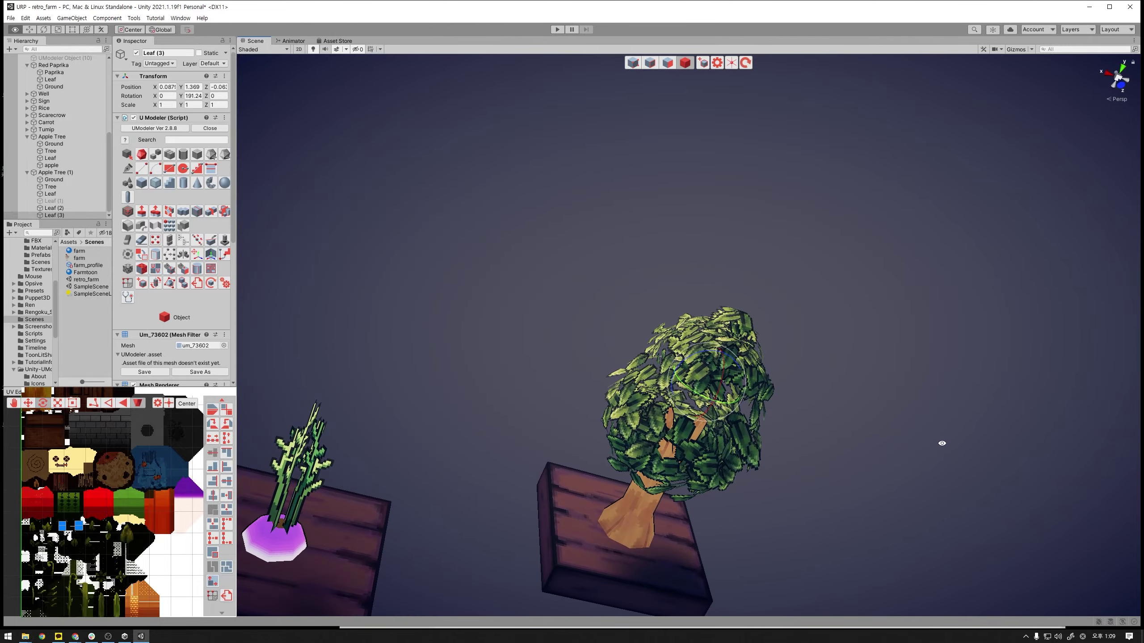
key(ctrl+d)
mouse_move(732, 404)
mouse_down()
mouse_move(673, 418)
mouse_move(881, 429)
mouse_move(817, 442)
mouse_move(868, 352)
mouse_move(912, 366)
mouse_up()
key(ctrl+d)
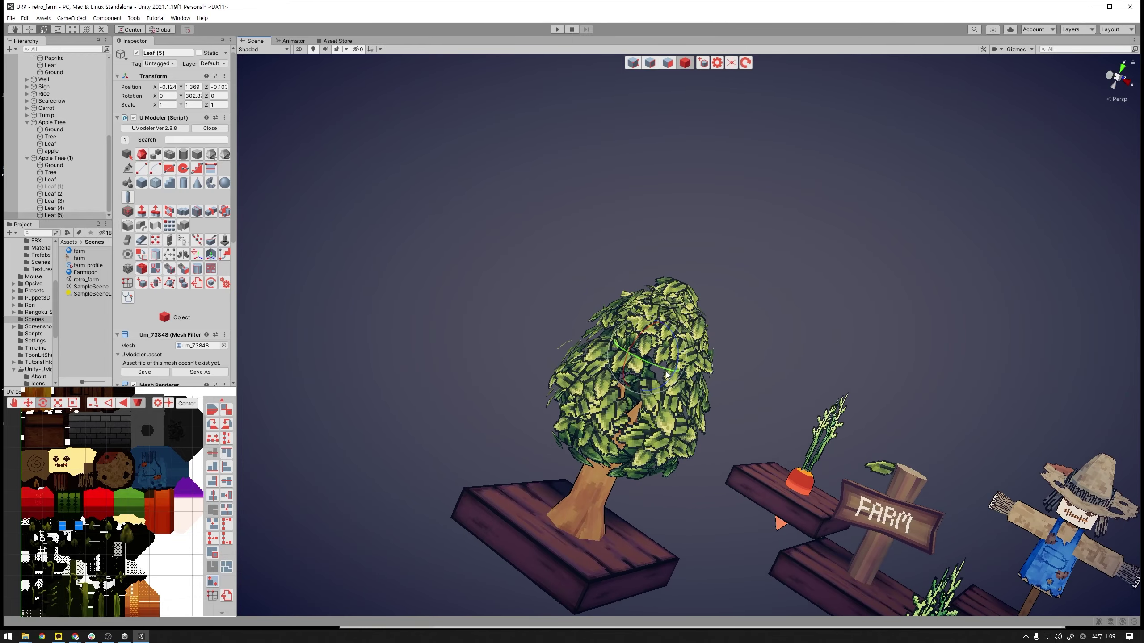
mouse_move(667, 374)
mouse_down()
mouse_move(717, 402)
mouse_move(949, 397)
mouse_up()
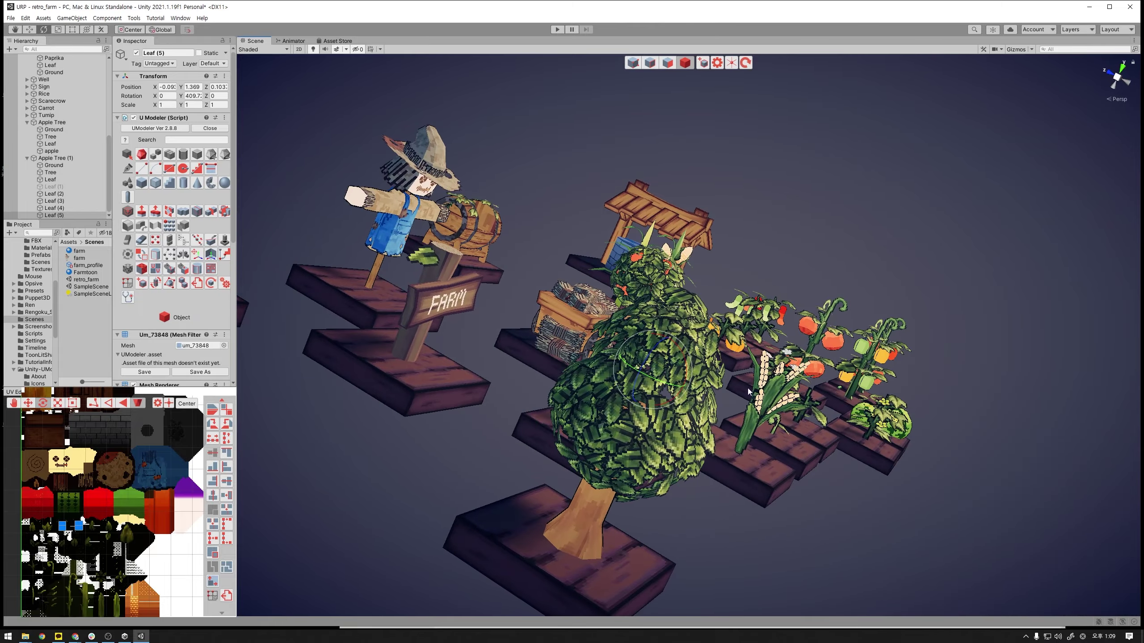
key(ctrl+d)
mouse_move(680, 385)
mouse_down()
mouse_move(550, 374)
mouse_move(572, 372)
mouse_up()
scroll(58, 181, down, 1)
- Merge Leaf (2) through Leaf (6) into one mesh and bake its rotation to 0, 0, 0
click(65, 185)
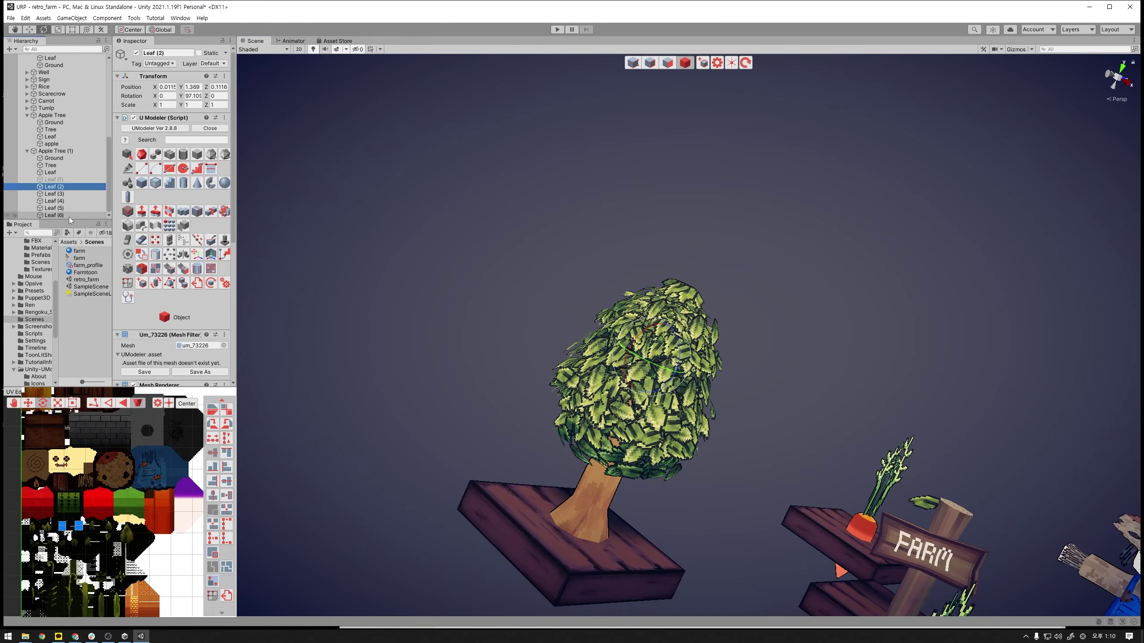
shift+click(68, 217)
click(210, 155)
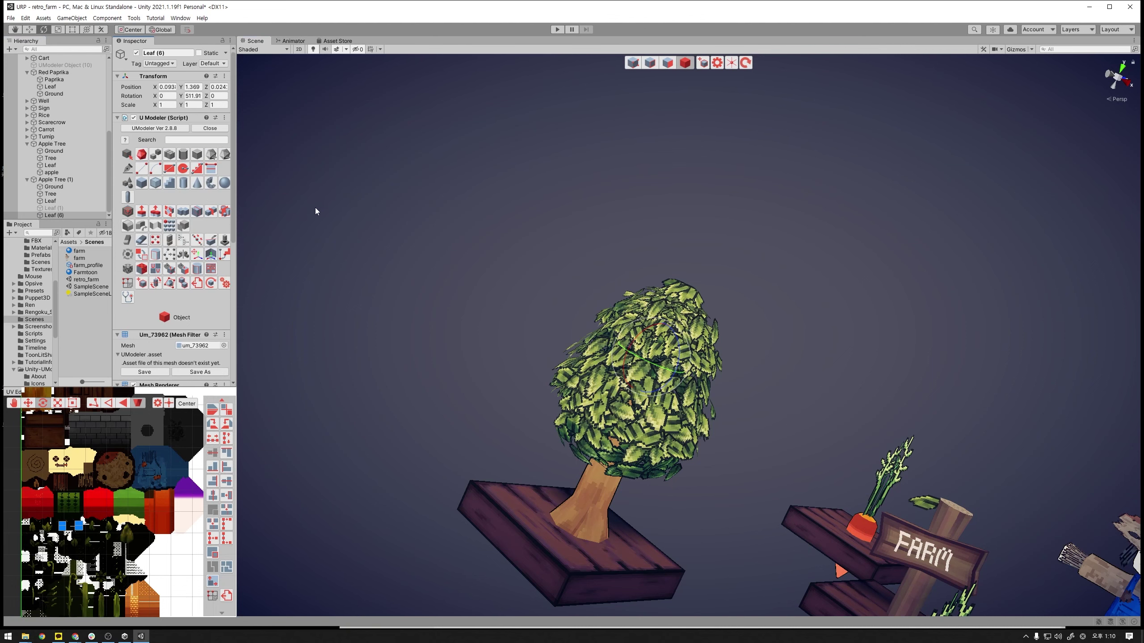
click(156, 285)
click(180, 350)
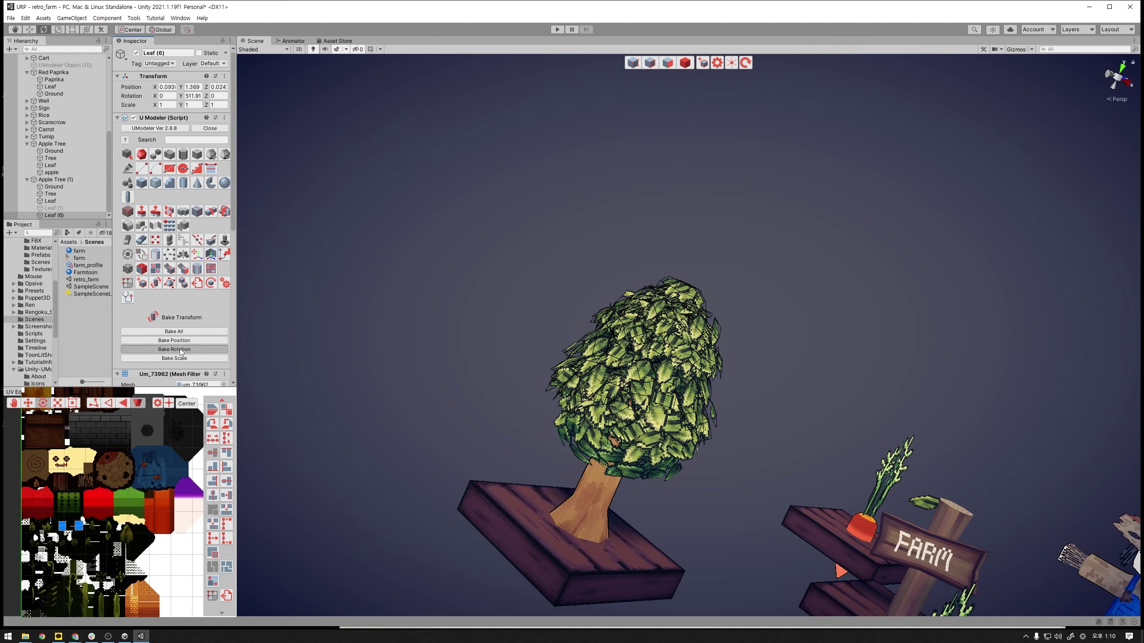
alt+drag(422, 328, 758, 294)
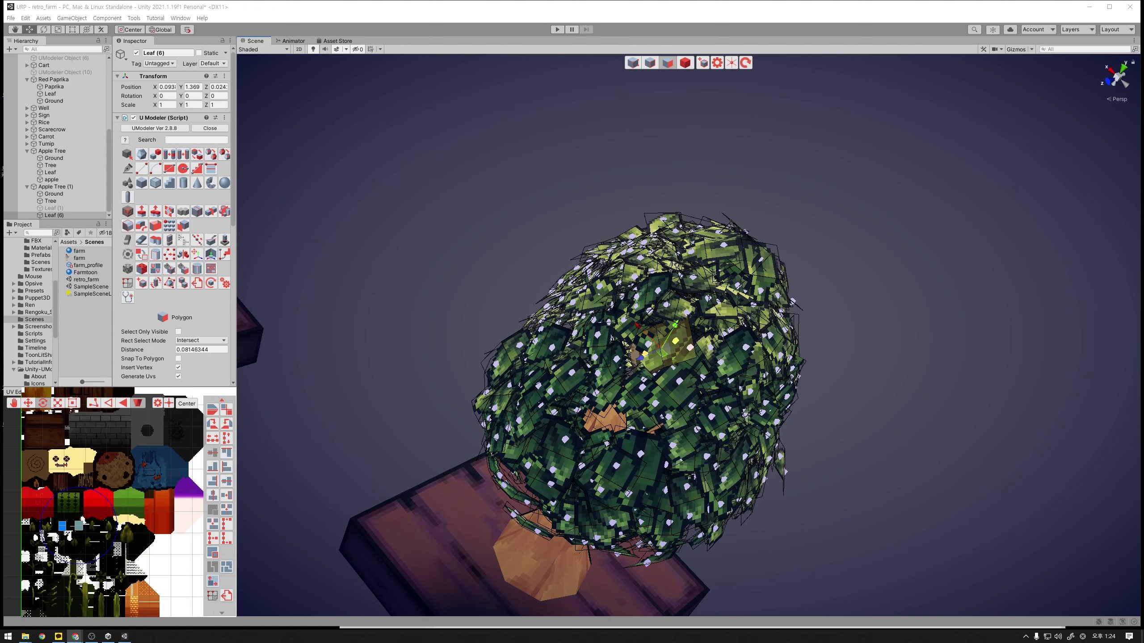
- Pick a single leaf face on the lower canopy and switch to rotating it
alt+drag(814, 291, 800, 263)
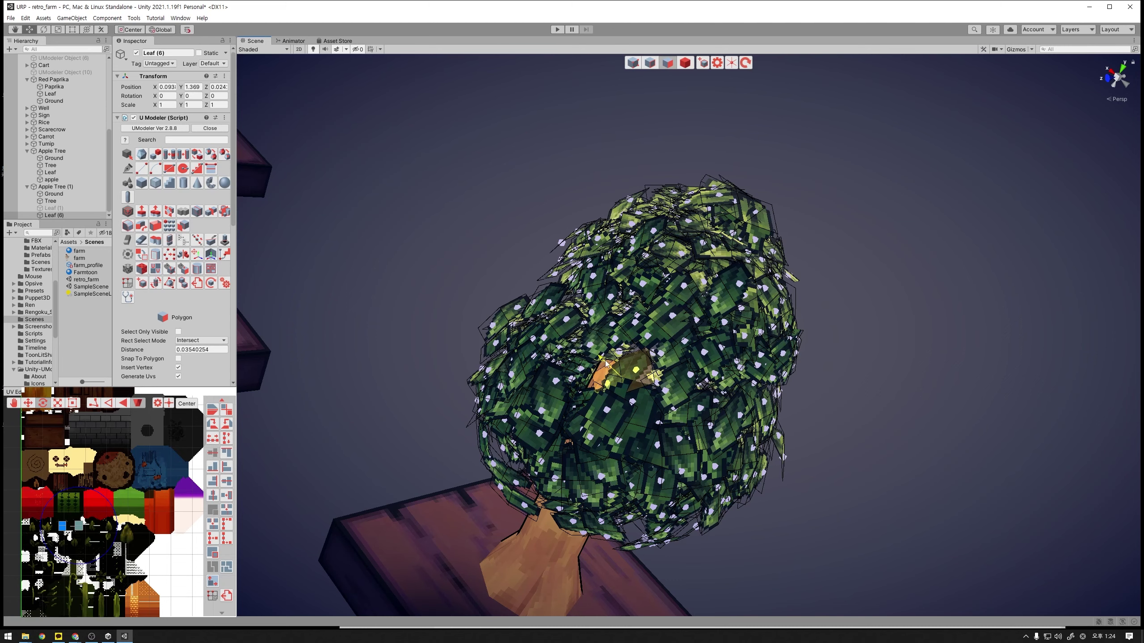
alt+drag(631, 356, 660, 327)
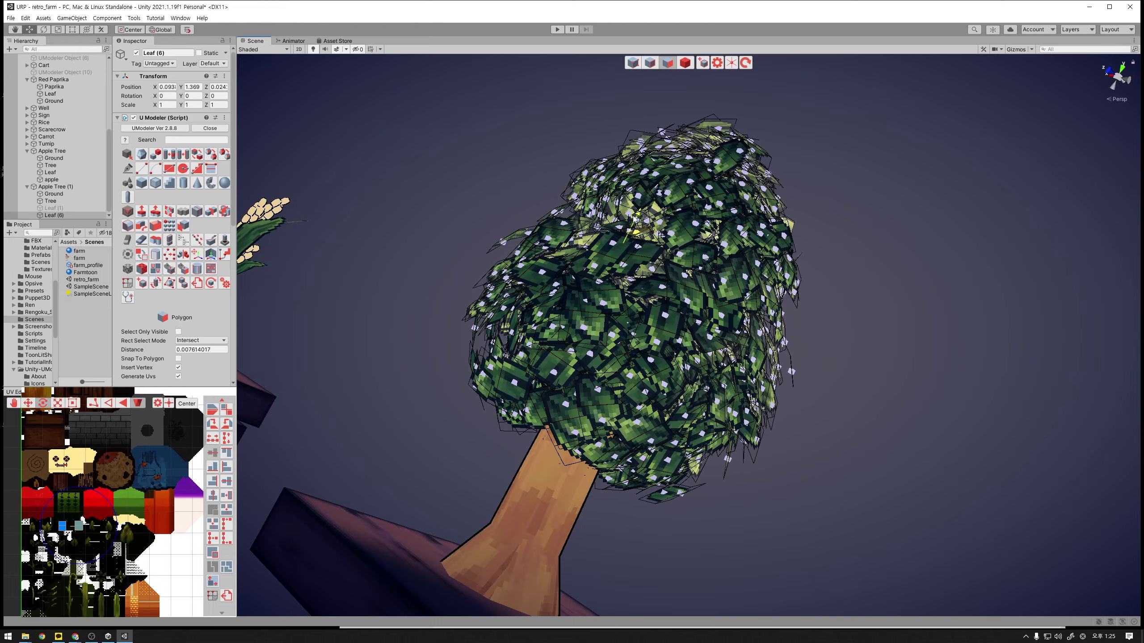
click(607, 233)
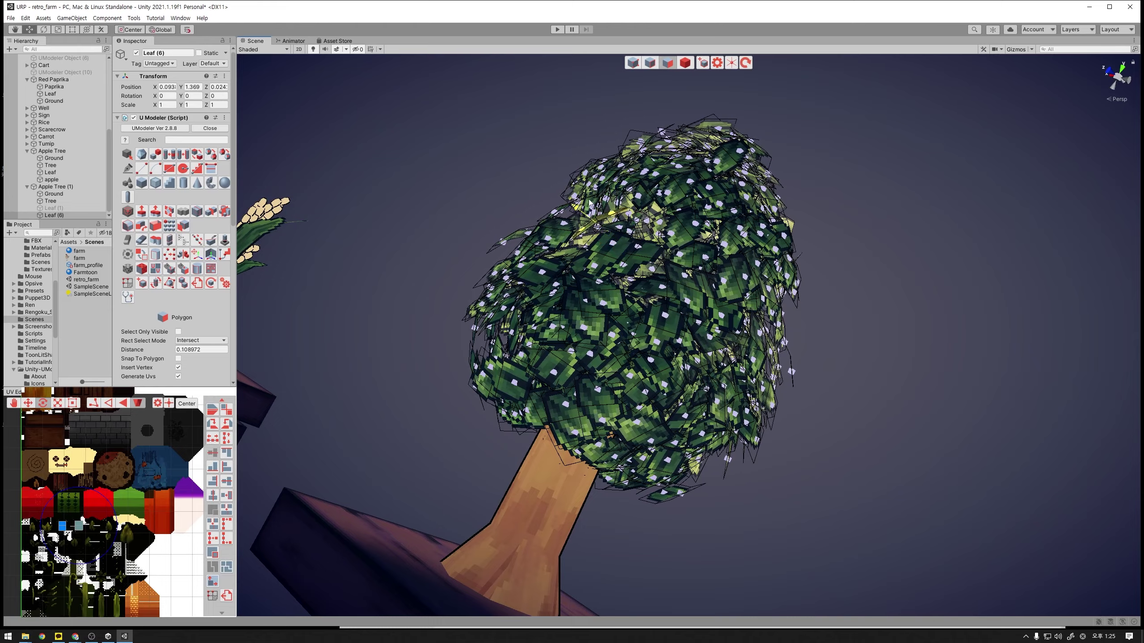
mouse_move(589, 203)
alt+mouse_down()
mouse_move(707, 382)
mouse_move(715, 366)
alt+mouse_up()
click(707, 382)
key(e)
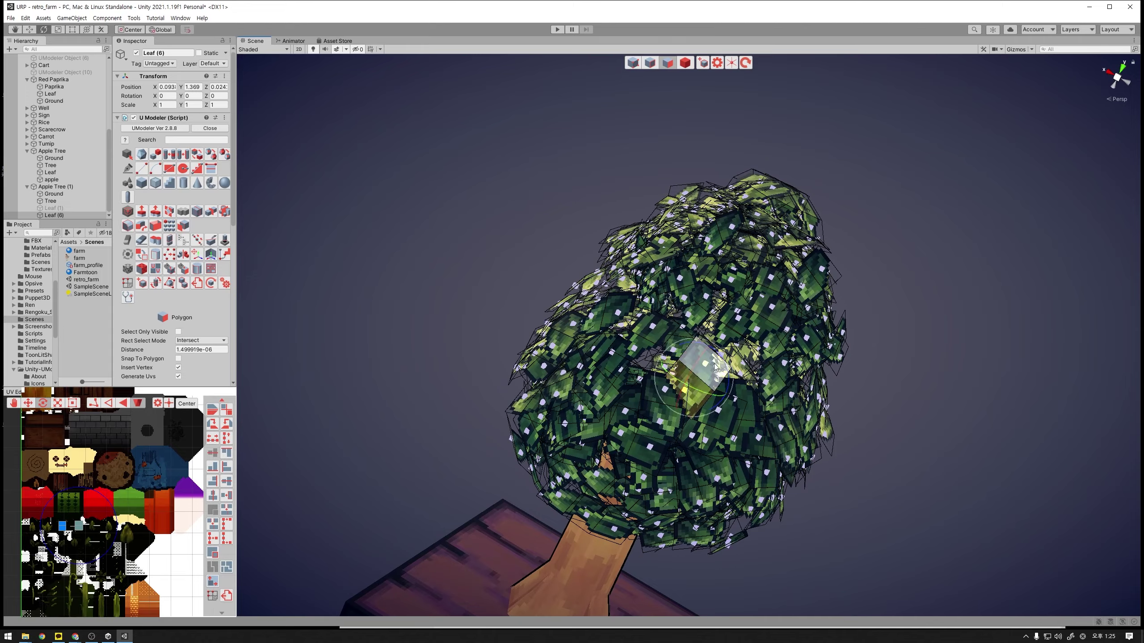
- Tilt a leaf face on the canopy's right side to a new angle
alt+drag(695, 376, 918, 407)
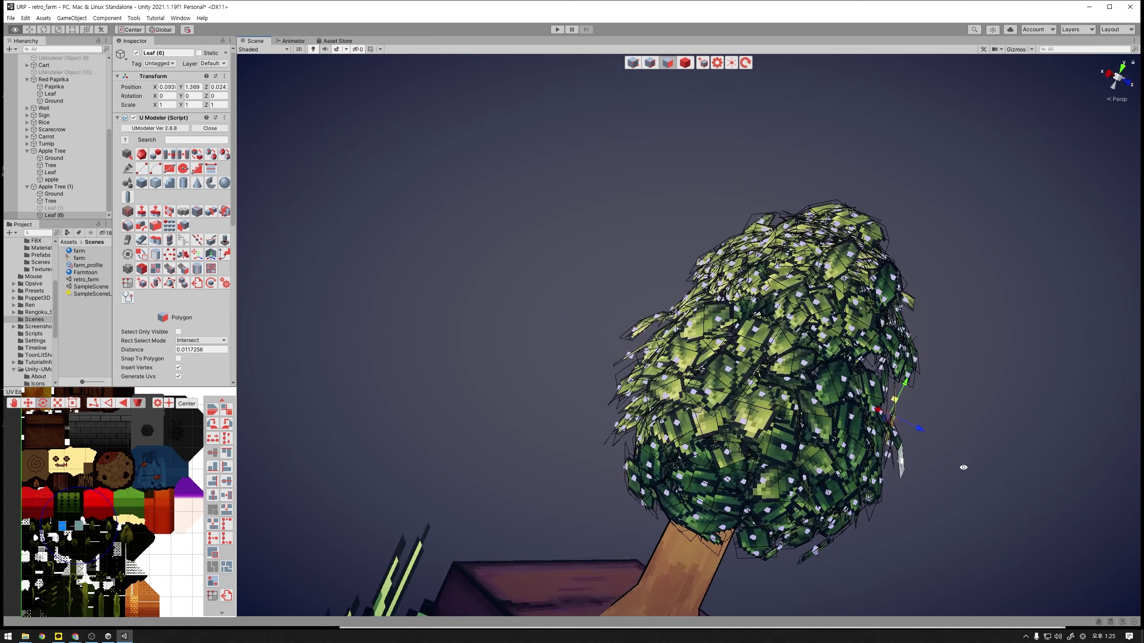
mouse_move(951, 465)
alt+mouse_down()
mouse_move(898, 447)
mouse_move(931, 470)
mouse_move(645, 483)
mouse_move(869, 367)
mouse_move(934, 358)
alt+mouse_up()
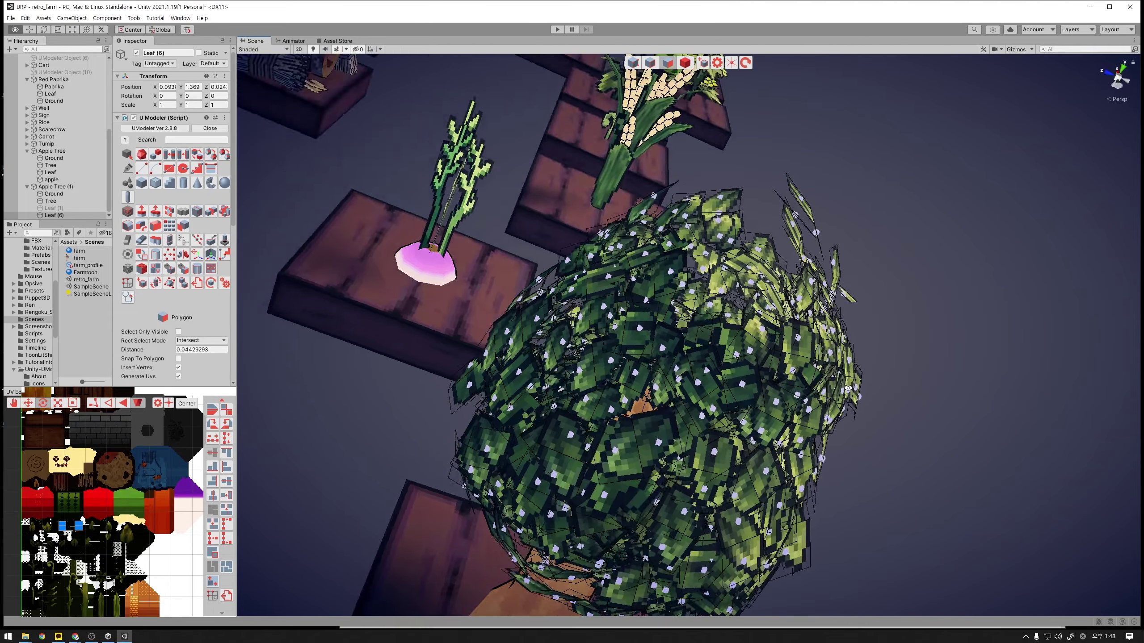
mouse_move(794, 523)
alt+mouse_down()
mouse_move(669, 534)
mouse_move(967, 427)
alt+mouse_up()
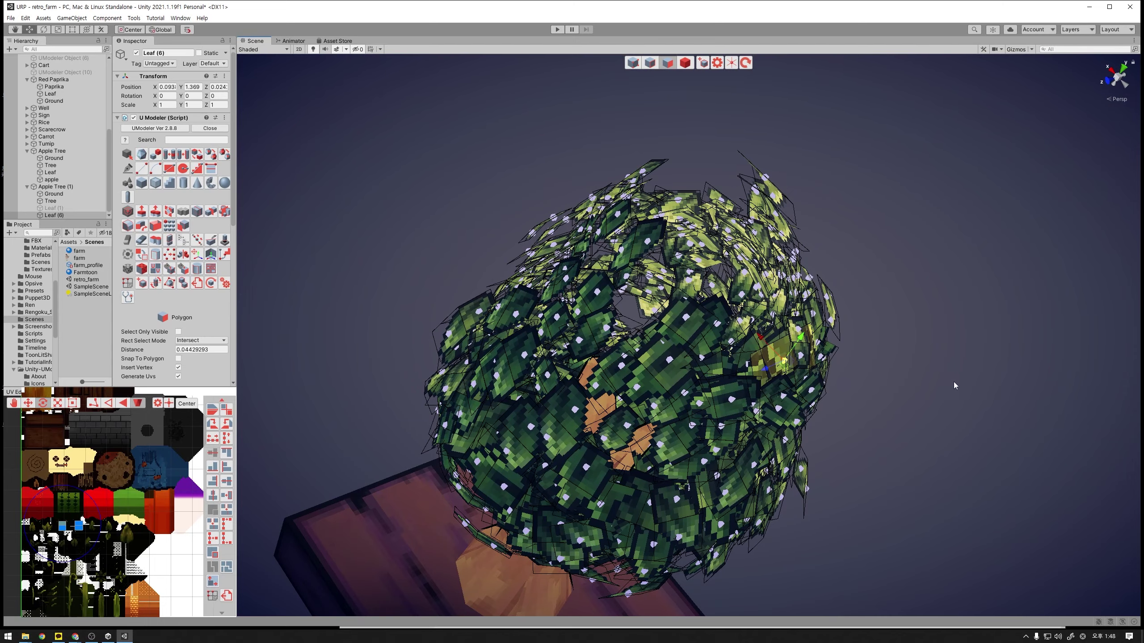
mouse_move(935, 388)
alt+mouse_down()
mouse_move(878, 463)
mouse_move(793, 388)
alt+mouse_up()
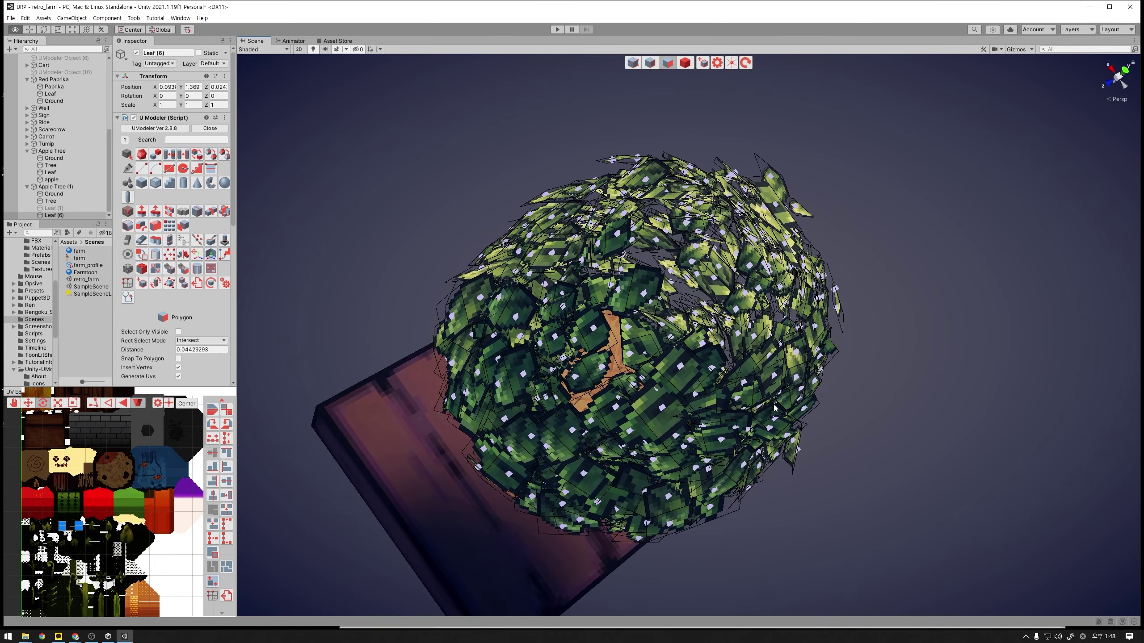
click(767, 372)
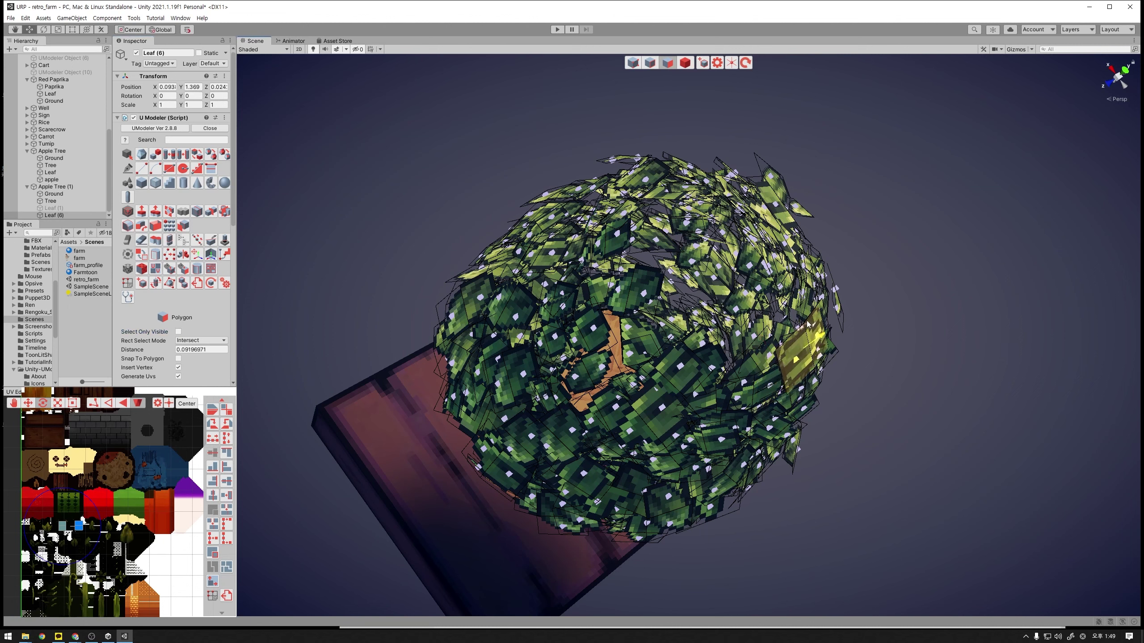
key(e)
drag(755, 367, 775, 374)
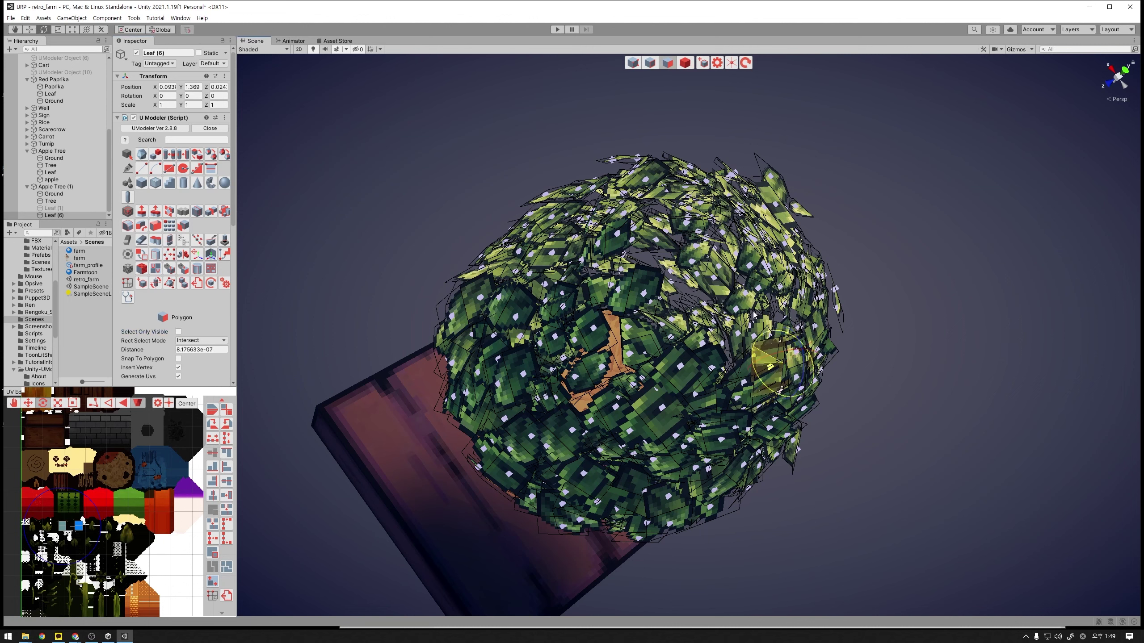
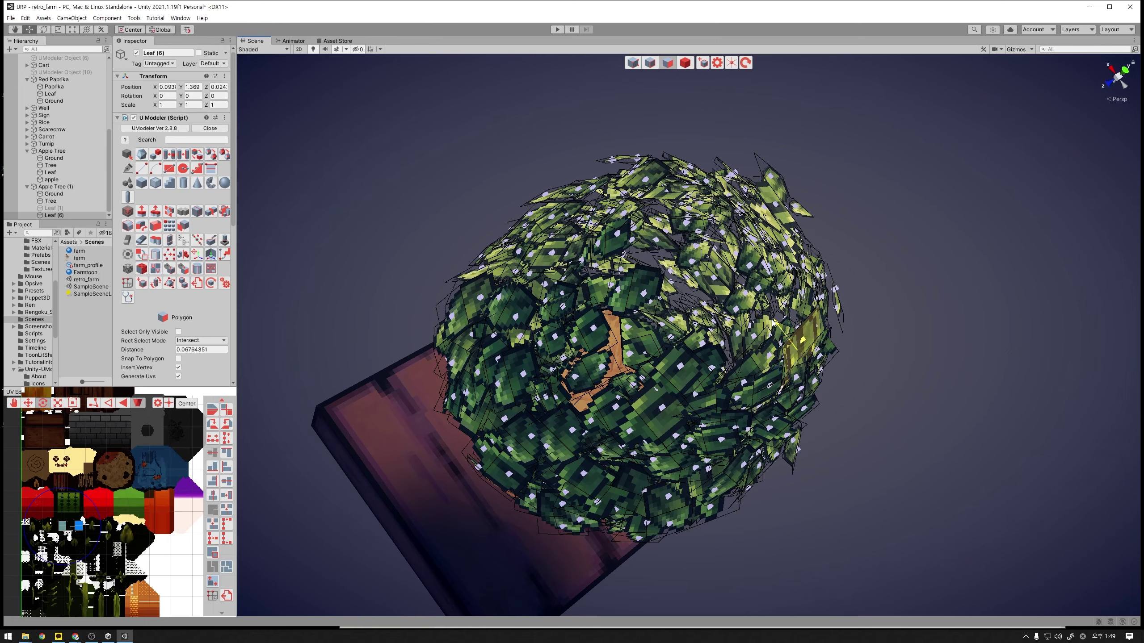
- From another side of the canopy, select leaf faces for rotating, including the diamond-shaped one
mouse_move(773, 323)
alt+mouse_down()
mouse_move(731, 219)
mouse_move(692, 338)
alt+mouse_up()
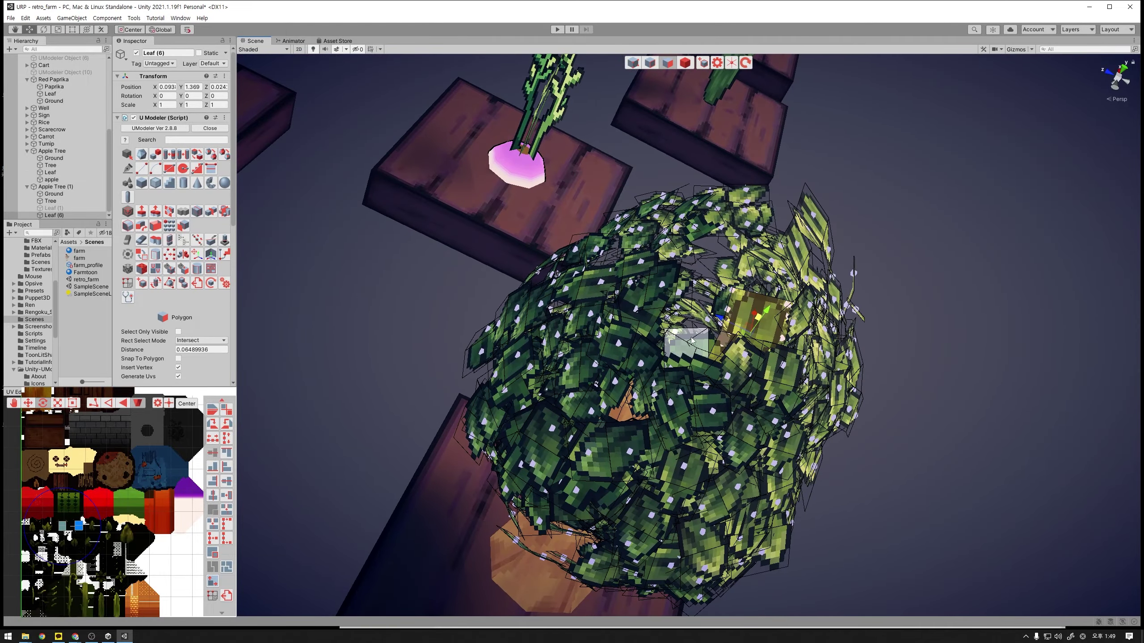
click(692, 340)
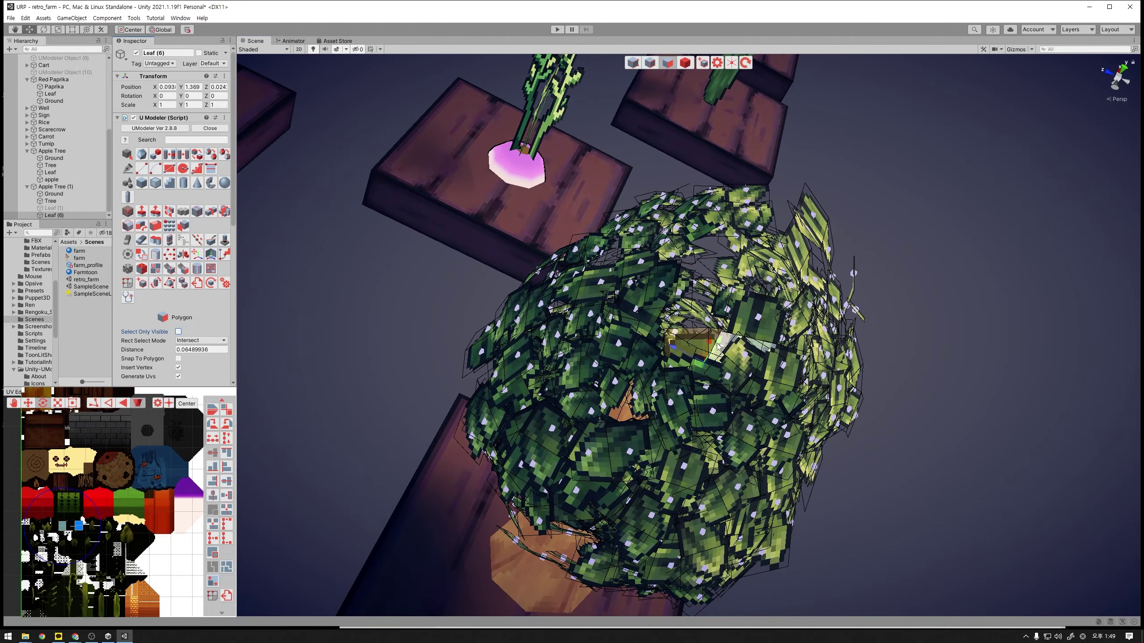
click(725, 331)
key(e)
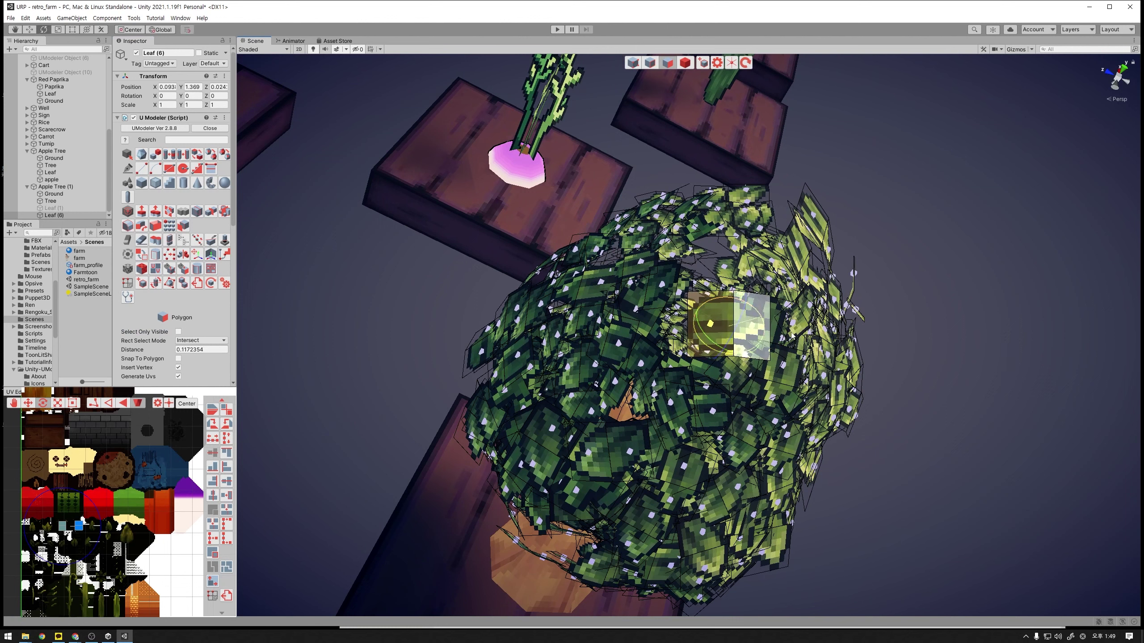
click(695, 350)
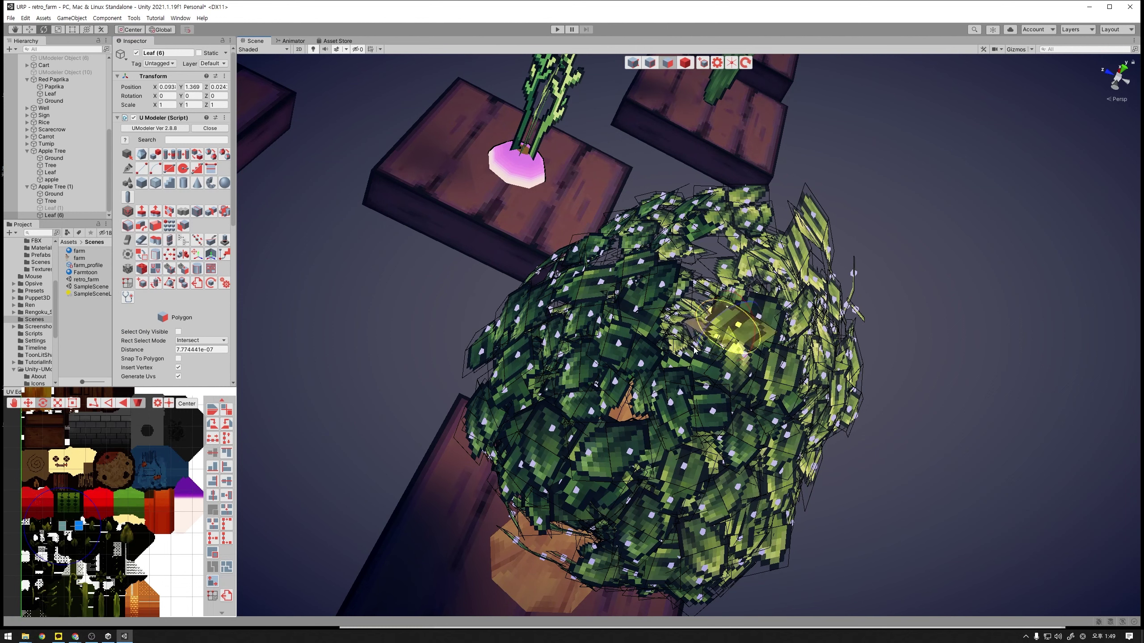
click(737, 320)
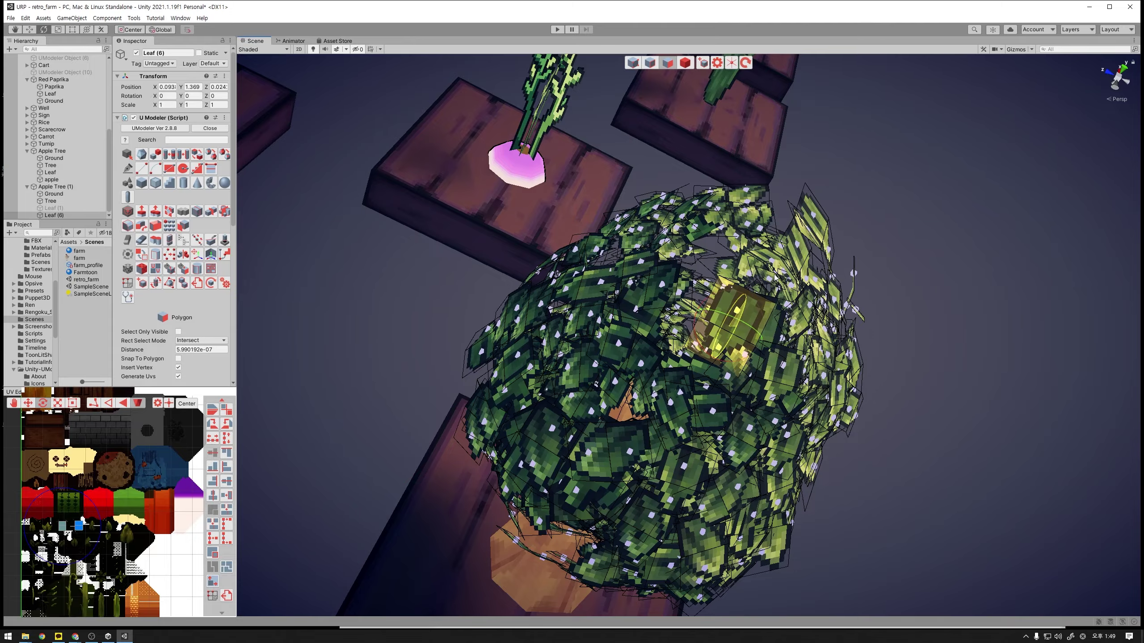
- Select leaf faces for moving, including the one in the canopy's middle, checking from several angles
alt+drag(776, 287, 716, 271)
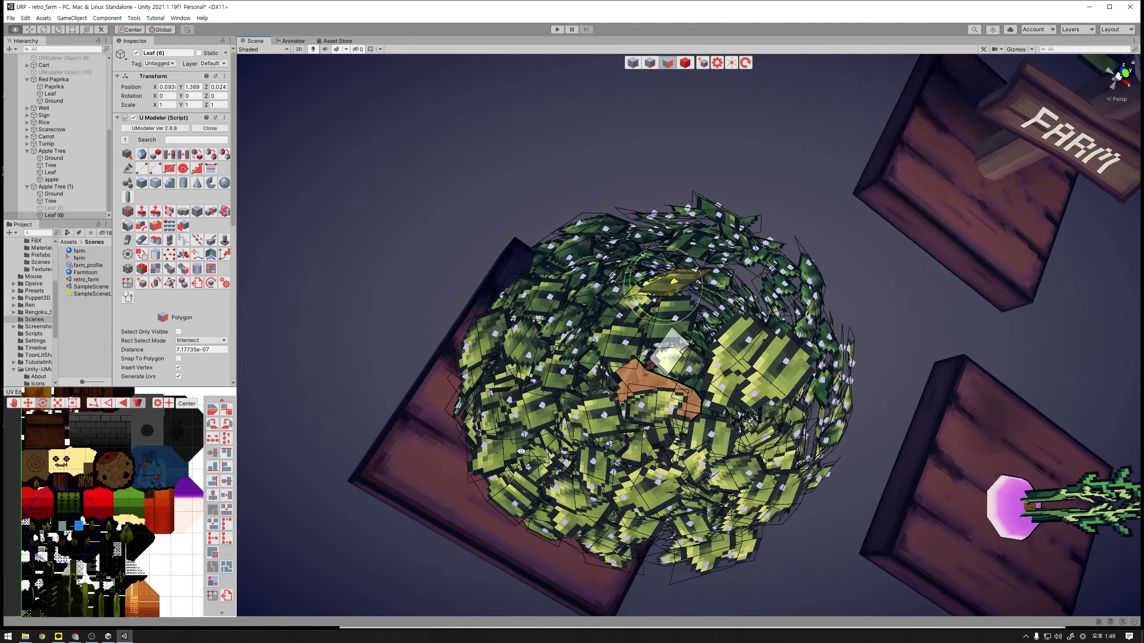
key(w)
click(716, 271)
mouse_move(715, 271)
alt+mouse_down()
mouse_move(649, 305)
mouse_move(624, 272)
mouse_move(769, 399)
mouse_move(748, 396)
alt+mouse_up()
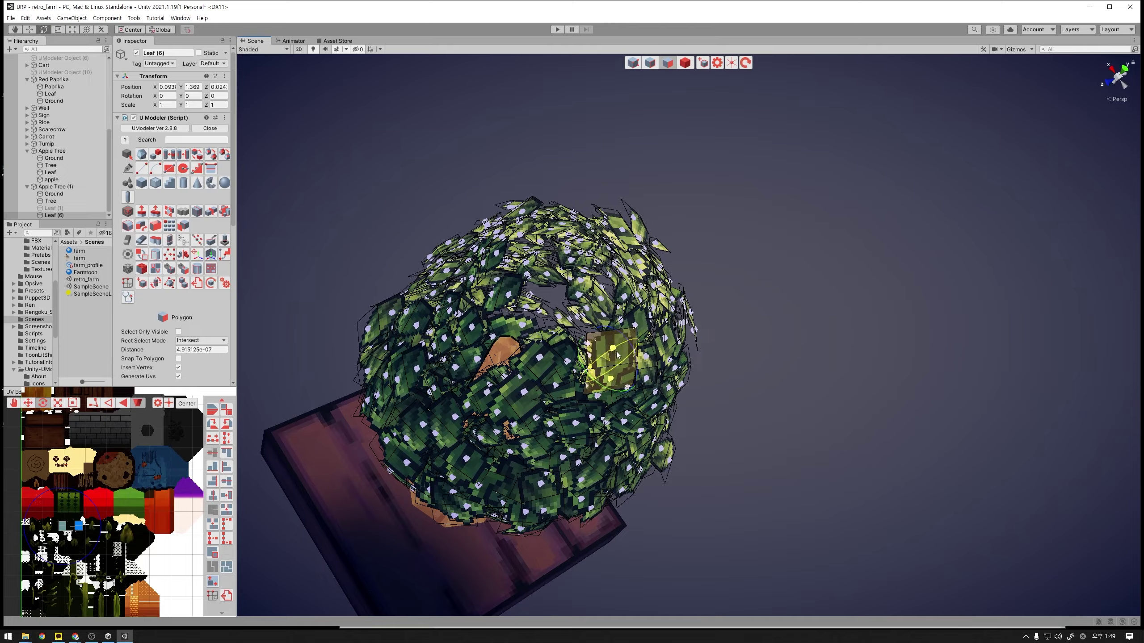
mouse_move(618, 356)
alt+mouse_down()
mouse_move(645, 479)
mouse_move(889, 432)
mouse_move(819, 369)
mouse_move(599, 242)
mouse_move(584, 406)
alt+mouse_up()
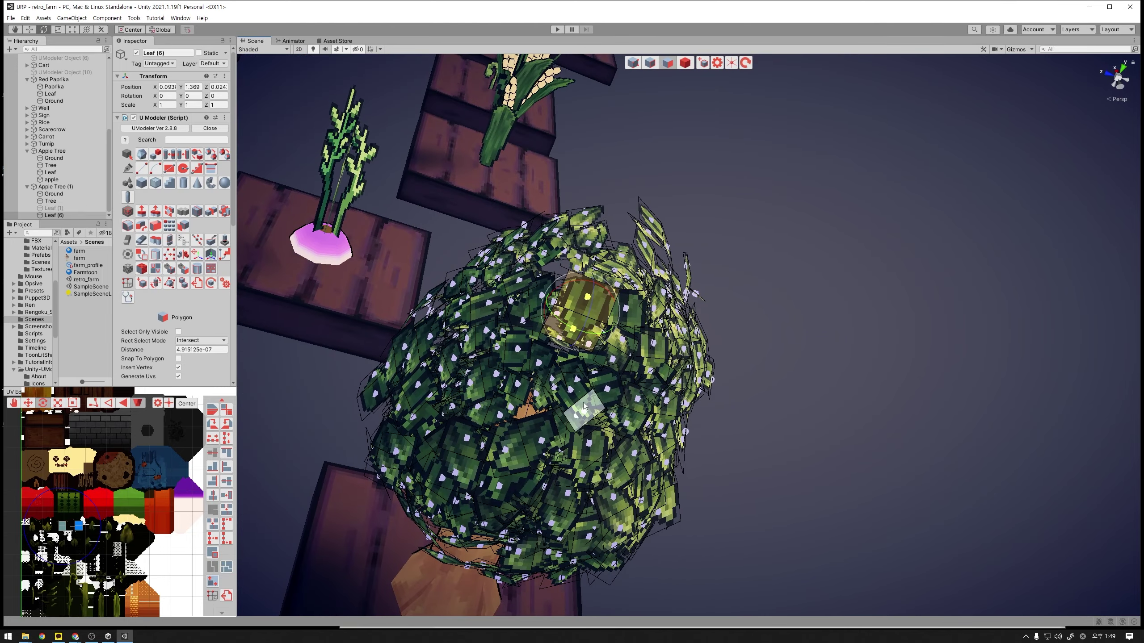
click(581, 400)
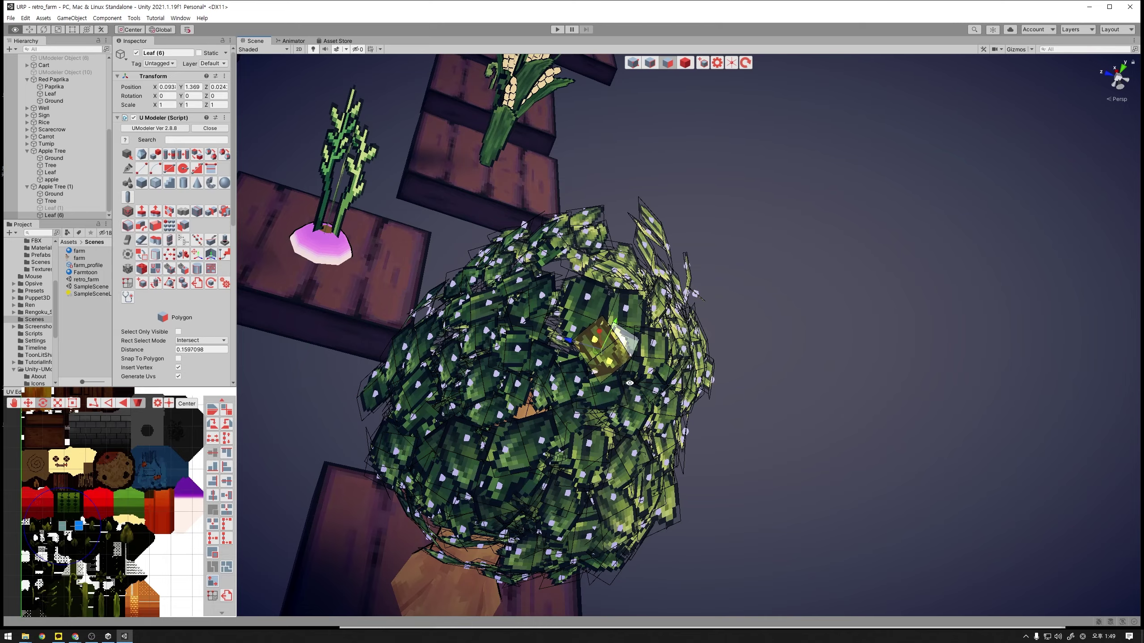
alt+drag(603, 342, 722, 461)
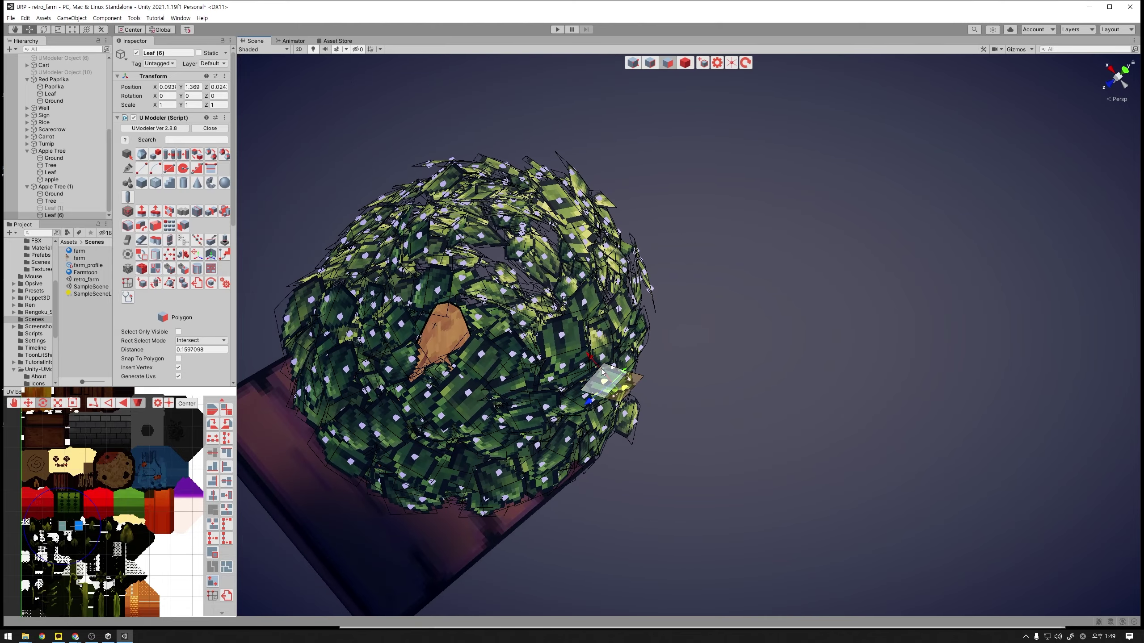
- Move the stray leaf quad up-left, rotate it flatter, and angle the pale neighbour outward
drag(602, 371, 591, 355)
key(e)
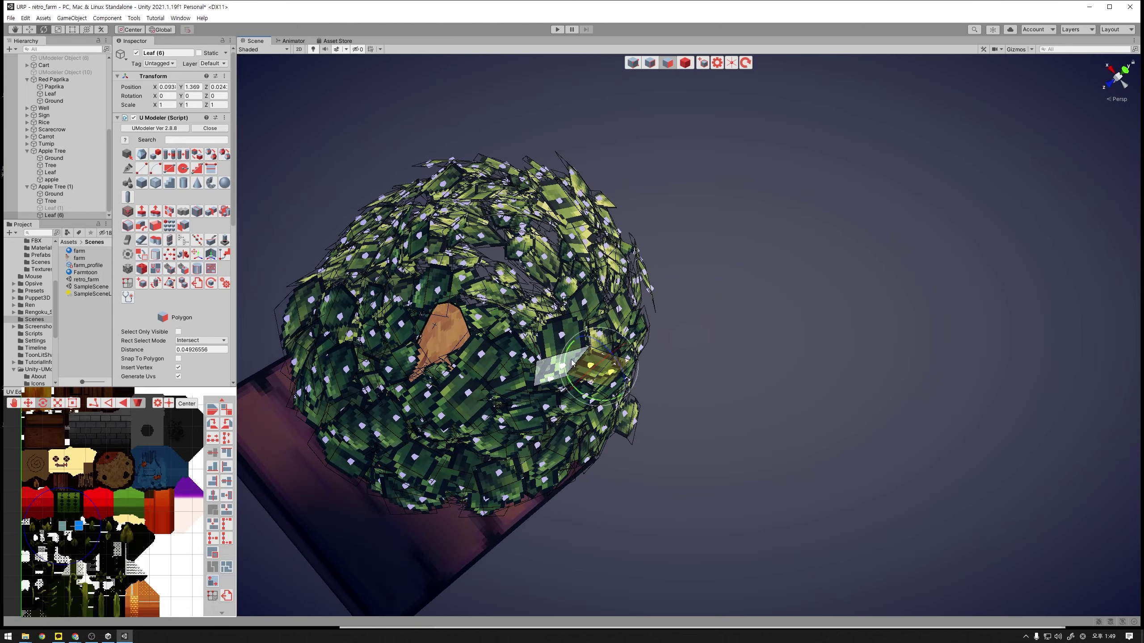
drag(591, 356, 578, 383)
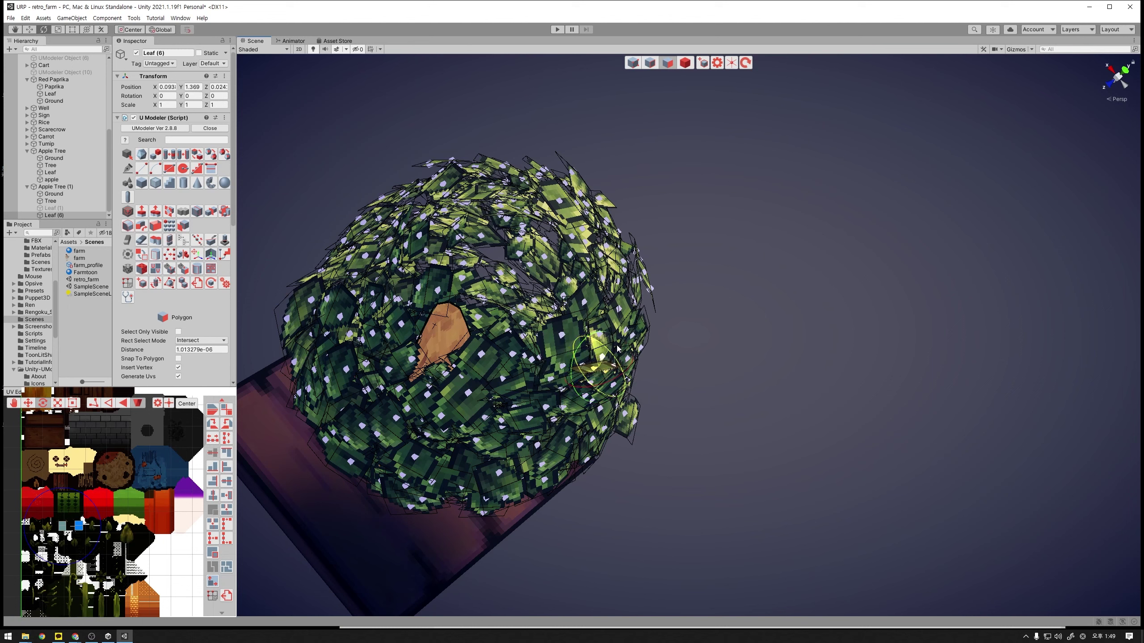
click(578, 362)
mouse_move(590, 374)
mouse_down()
mouse_move(639, 361)
mouse_move(646, 395)
mouse_up()
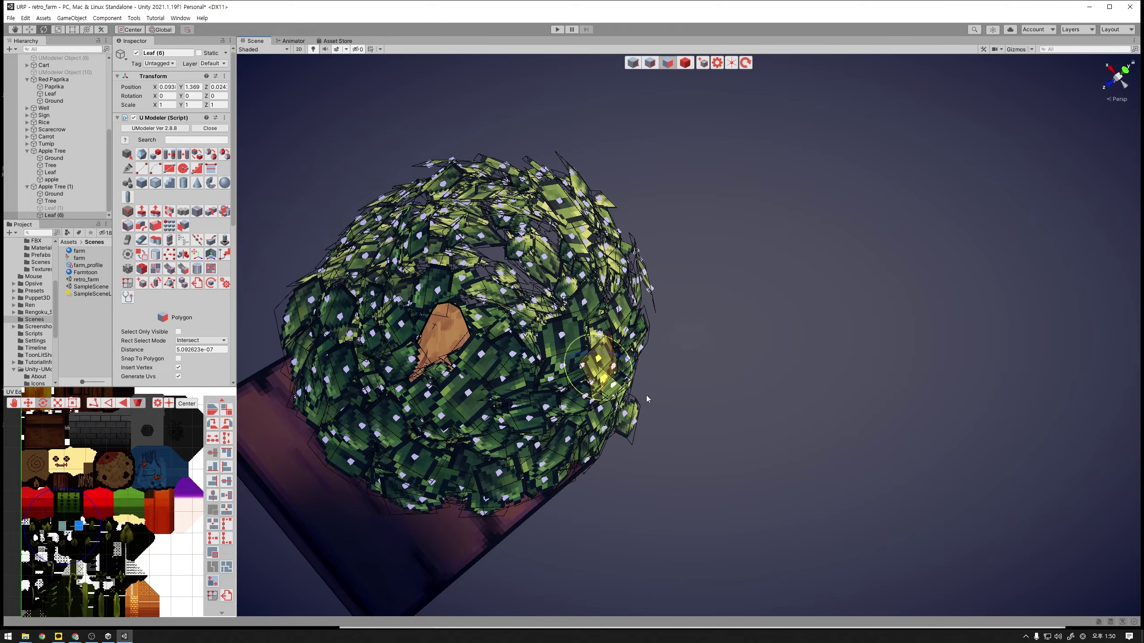
- Pull a leaf face on the canopy's front further out along its normal
mouse_move(646, 395)
right_down()
mouse_move(480, 256)
mouse_move(672, 370)
right_up()
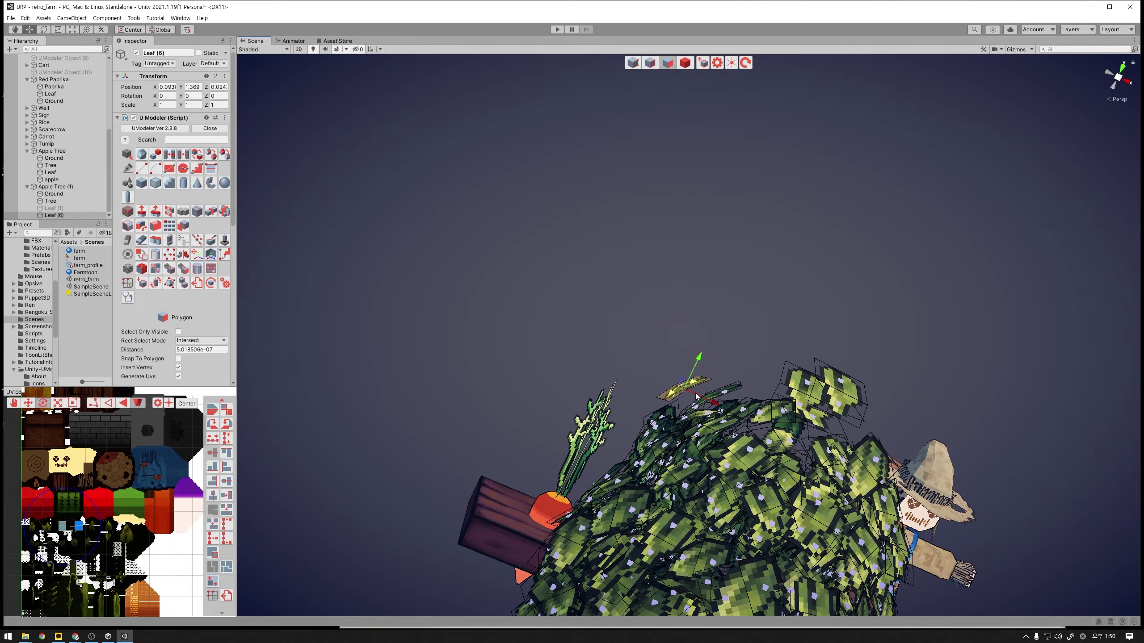
right_drag(713, 405, 637, 350)
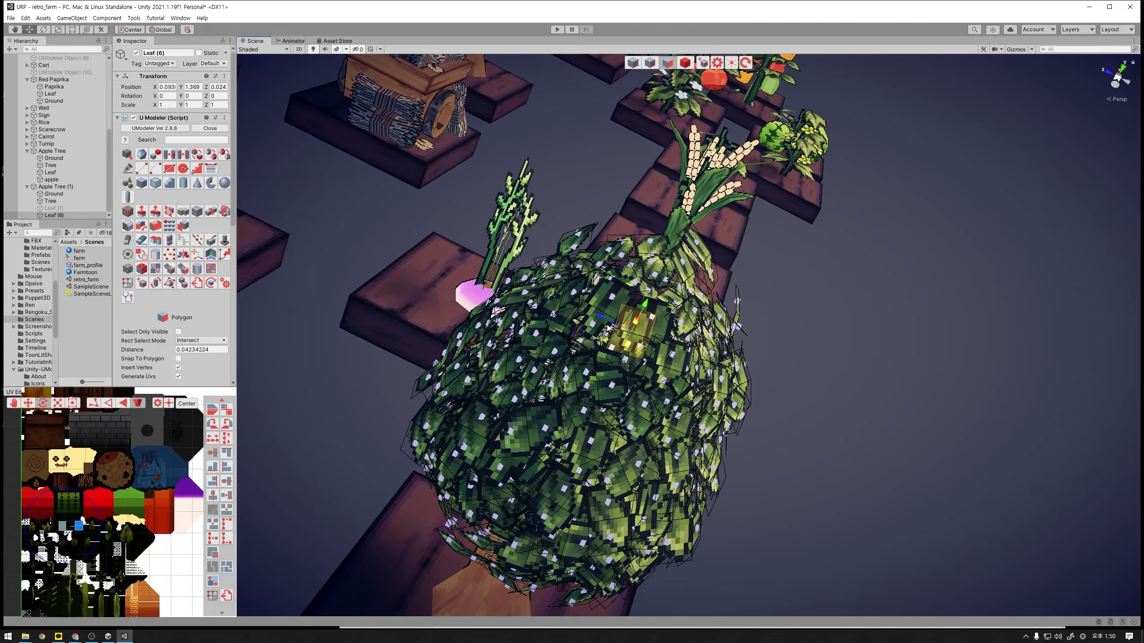
mouse_move(636, 350)
right_down()
mouse_move(800, 328)
mouse_move(696, 313)
mouse_move(636, 412)
right_up()
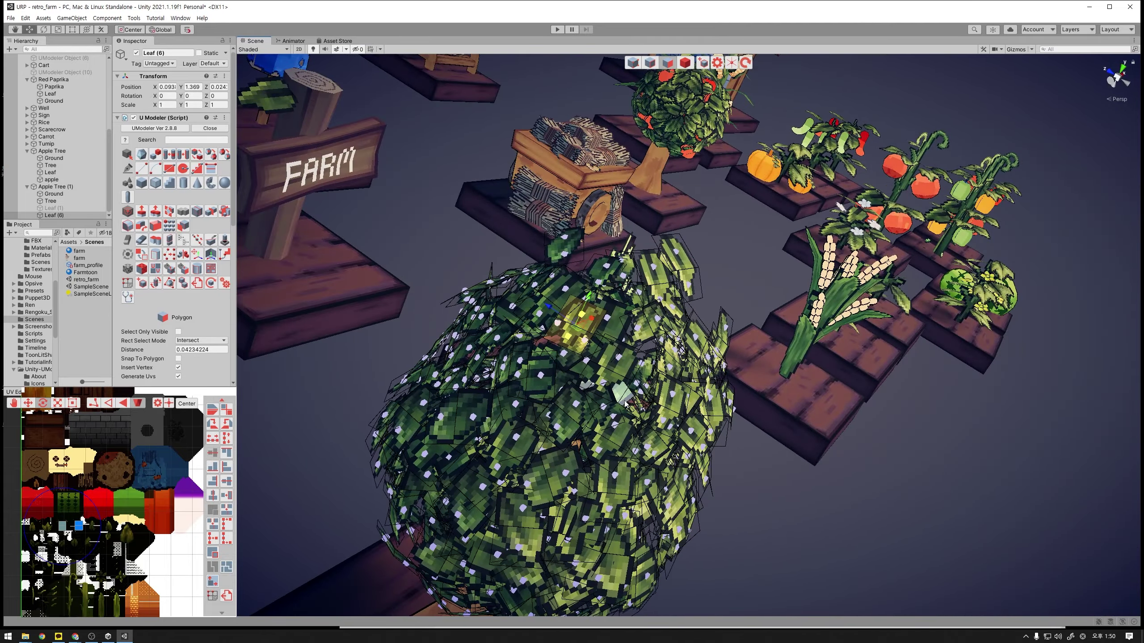
click(767, 391)
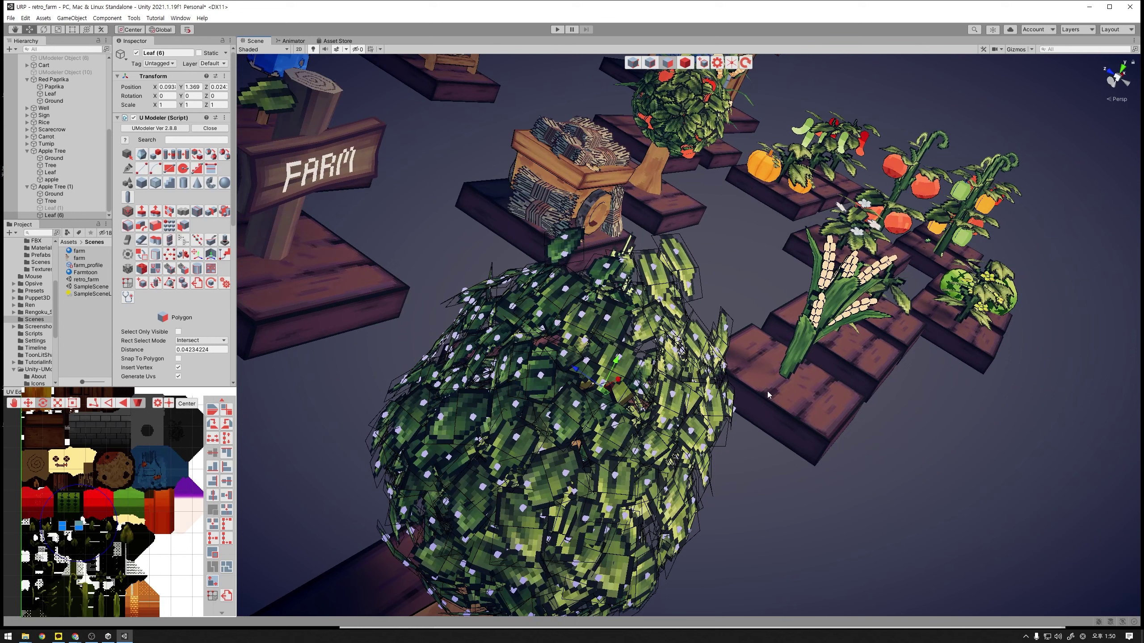
click(613, 402)
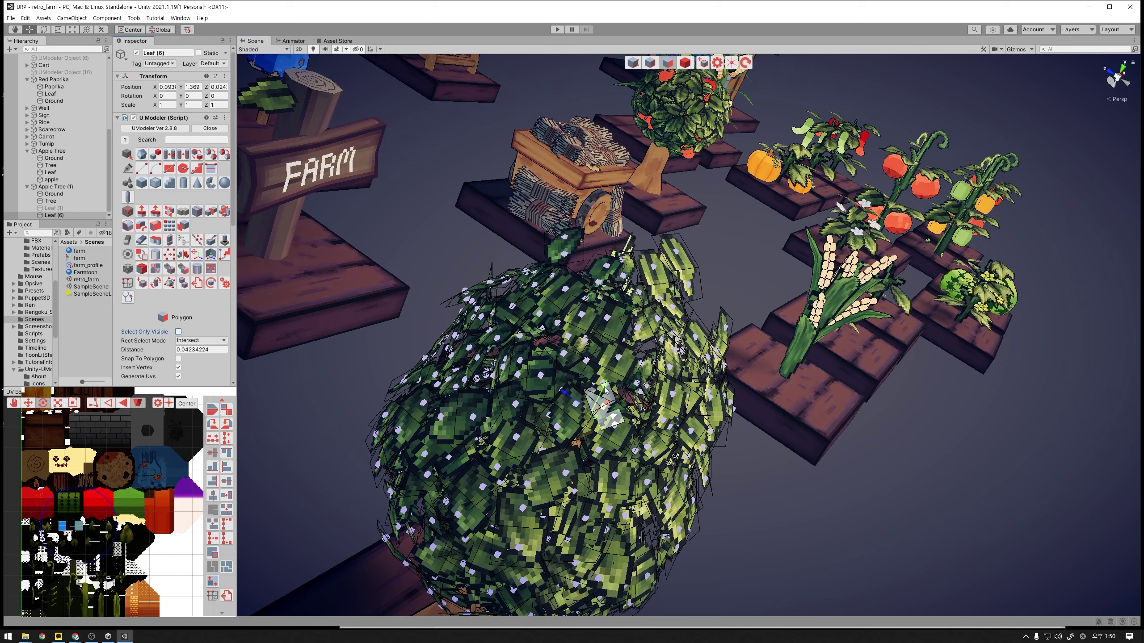
drag(604, 397, 564, 334)
- From a top-down view, shift the chosen leaf face to the right
key(e)
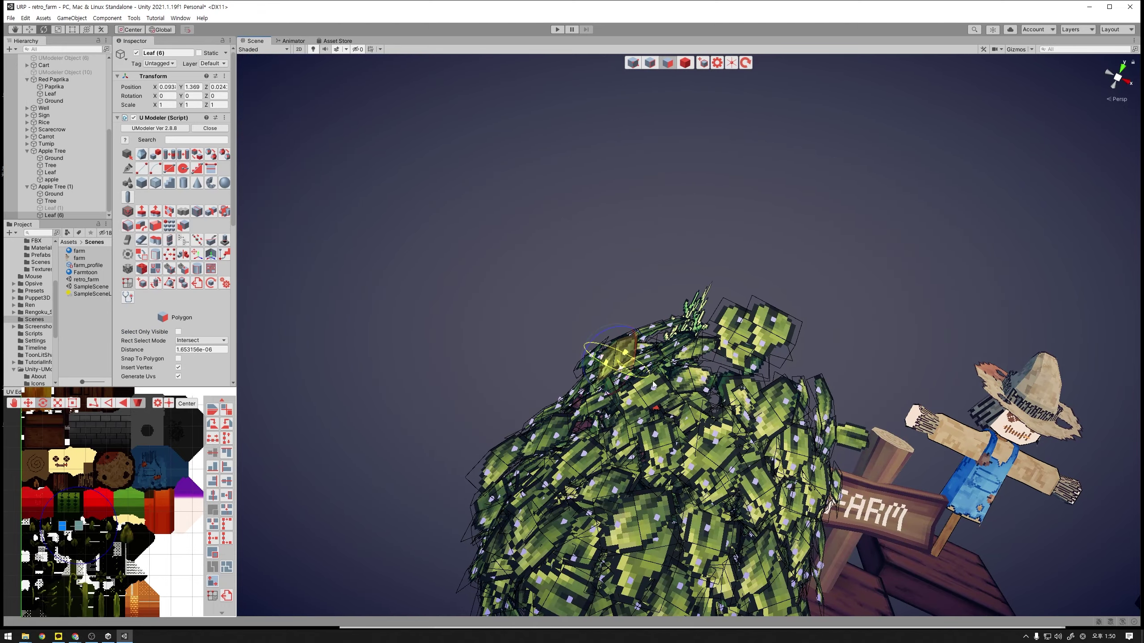
mouse_move(653, 381)
alt+mouse_down()
mouse_move(634, 350)
mouse_move(633, 293)
mouse_move(667, 343)
mouse_move(808, 385)
mouse_move(681, 334)
mouse_move(652, 342)
mouse_move(852, 314)
mouse_move(676, 351)
alt+mouse_up()
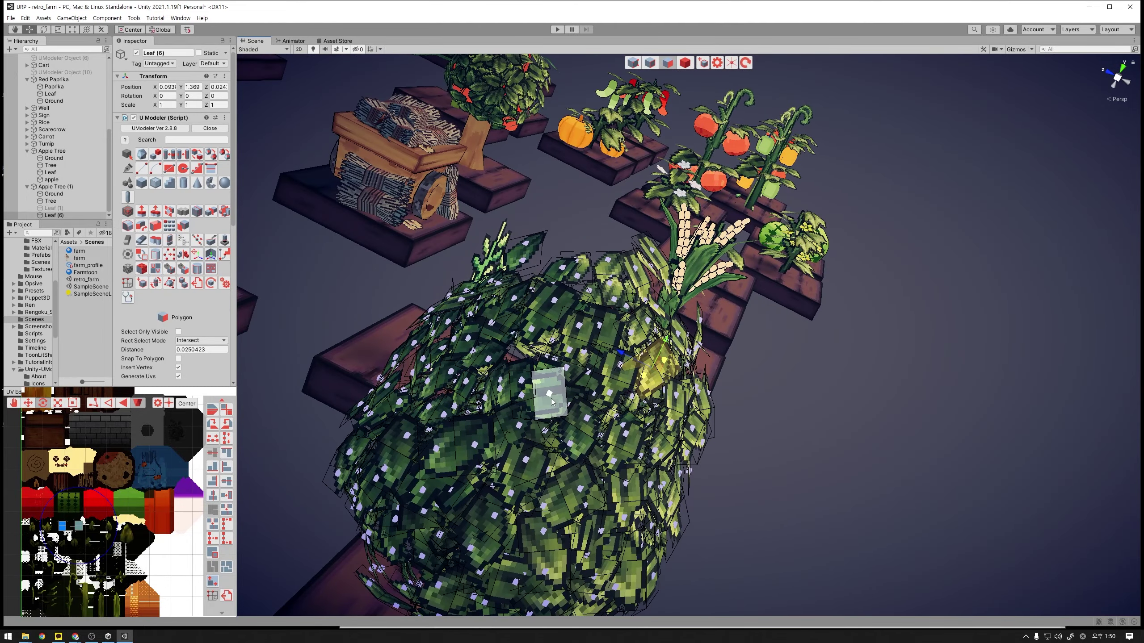
mouse_move(533, 400)
mouse_down()
mouse_move(580, 412)
mouse_move(554, 396)
mouse_move(771, 317)
mouse_move(633, 387)
mouse_move(663, 477)
mouse_move(598, 378)
mouse_move(603, 395)
mouse_up()
key(e)
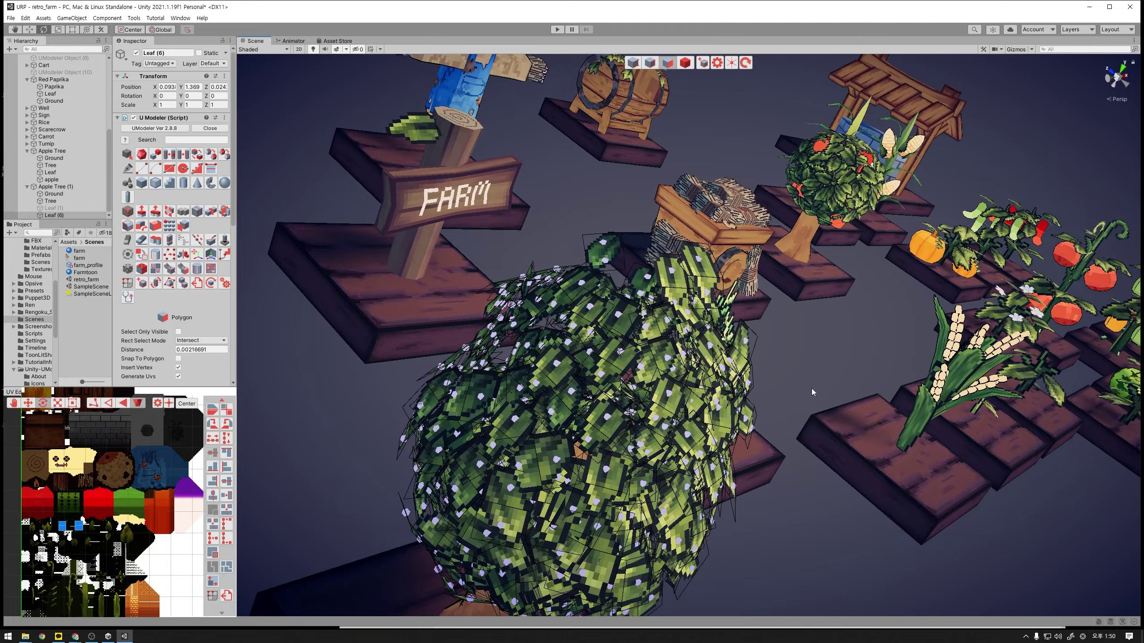
- From a low angle beside the scarecrow and FARM sign, select a leaf face to rotate
mouse_move(811, 388)
alt+mouse_down()
mouse_move(705, 321)
mouse_move(730, 367)
mouse_move(651, 412)
alt+mouse_up()
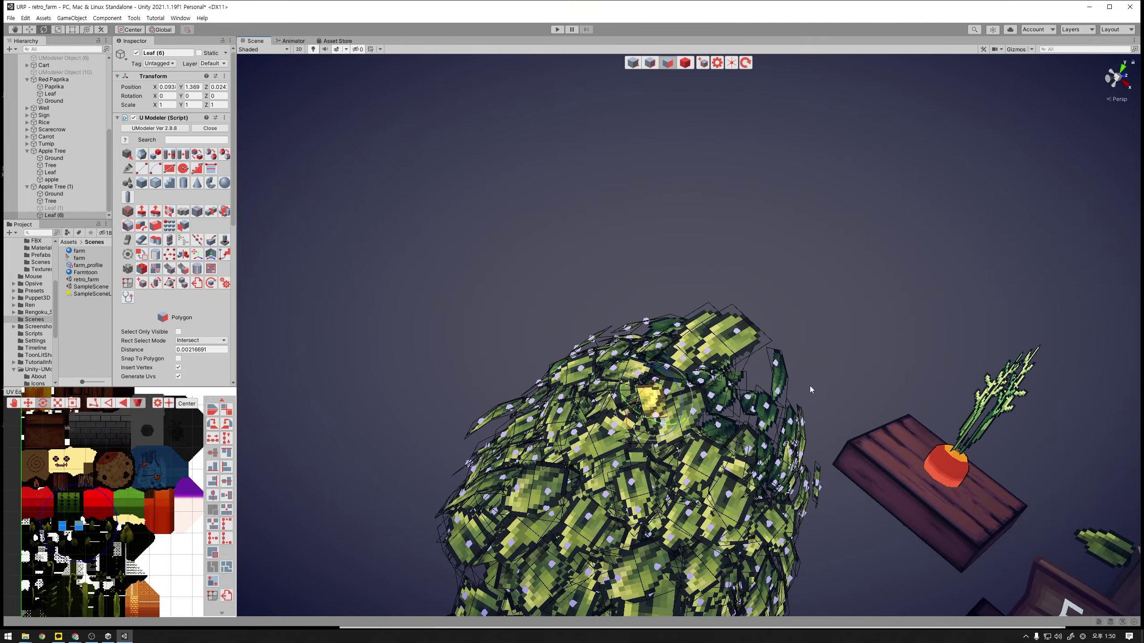
alt+drag(822, 379, 749, 399)
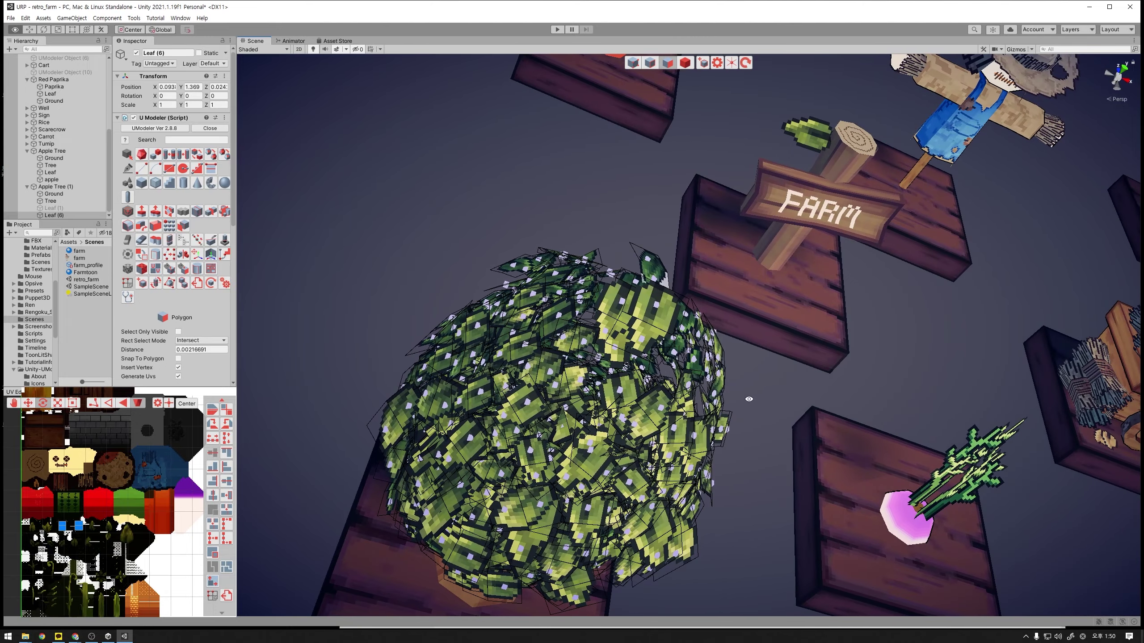
key(e)
click(563, 433)
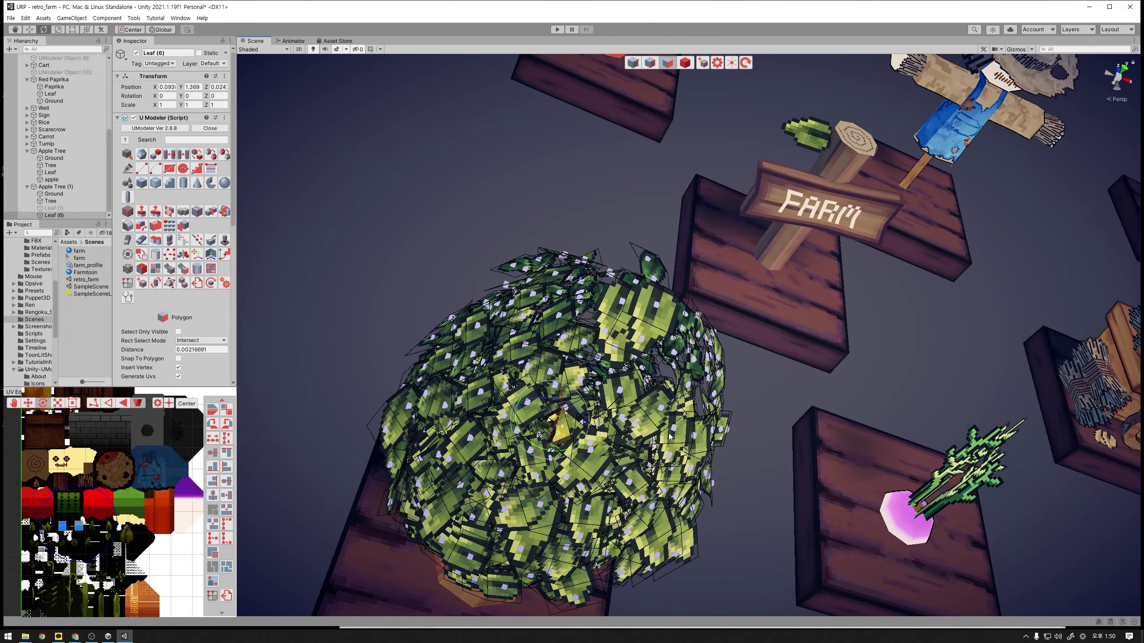
- Deselect the leaf, undo the last edit, and bring the carrot plank into view
click(732, 429)
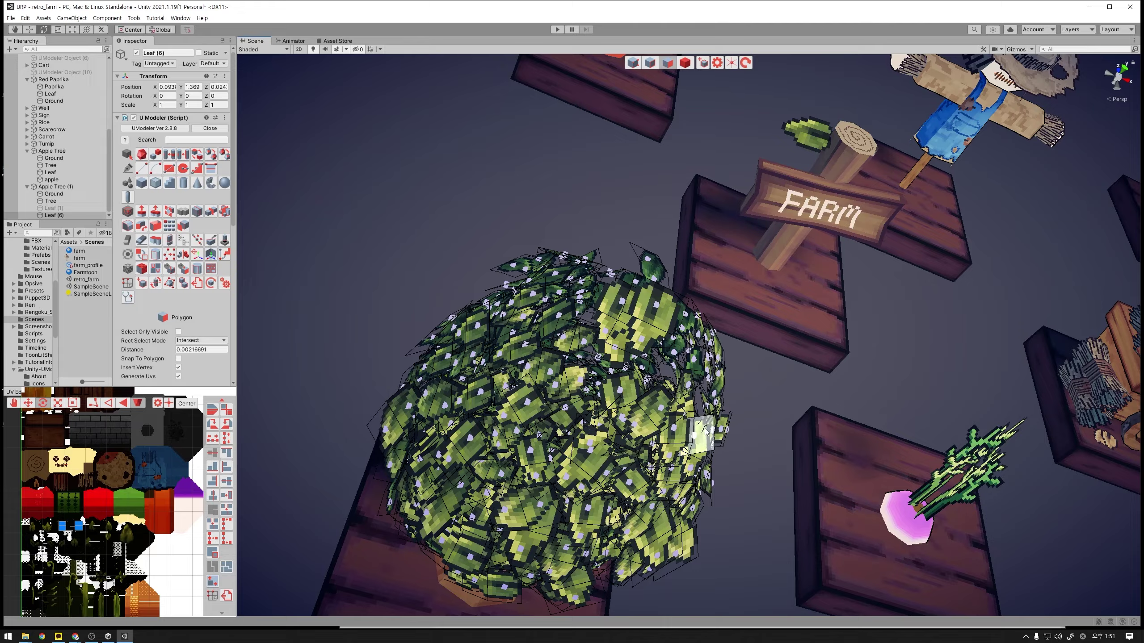
alt+drag(706, 430, 820, 414)
key(ctrl+z)
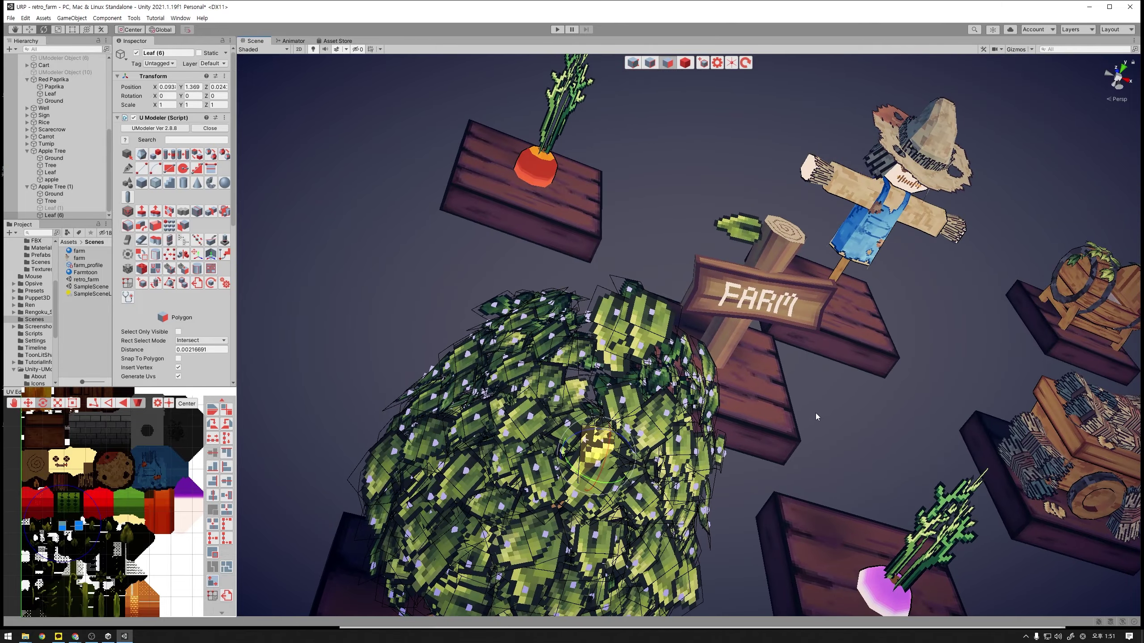
mouse_move(810, 414)
alt+mouse_down()
mouse_move(798, 398)
mouse_move(532, 436)
alt+mouse_up()
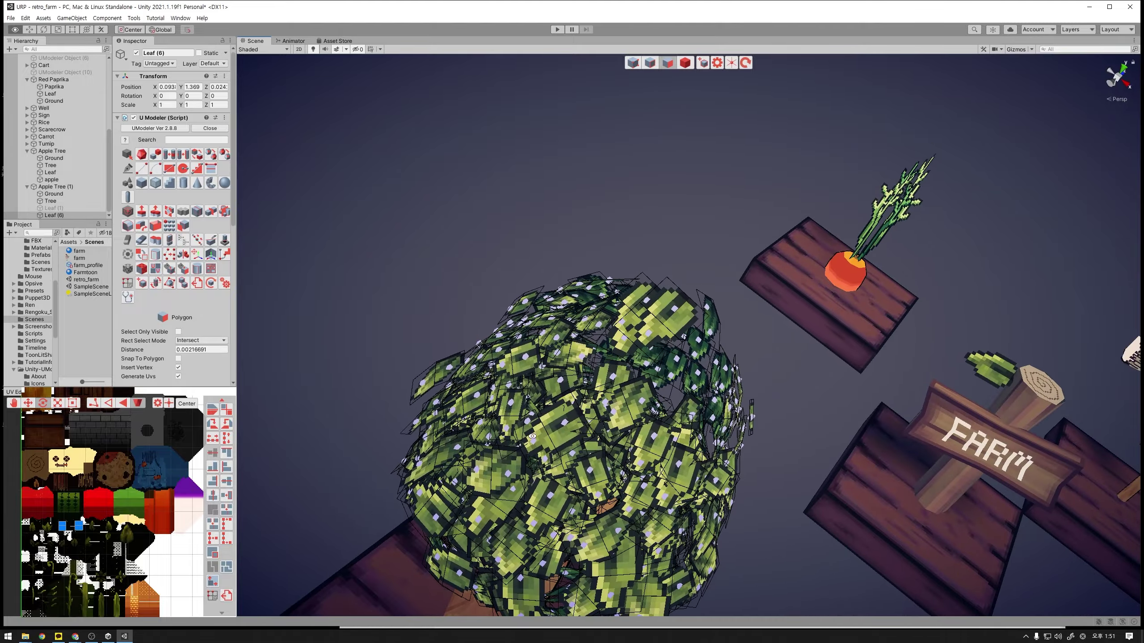
alt+drag(817, 400, 803, 446)
alt+drag(594, 388, 573, 300)
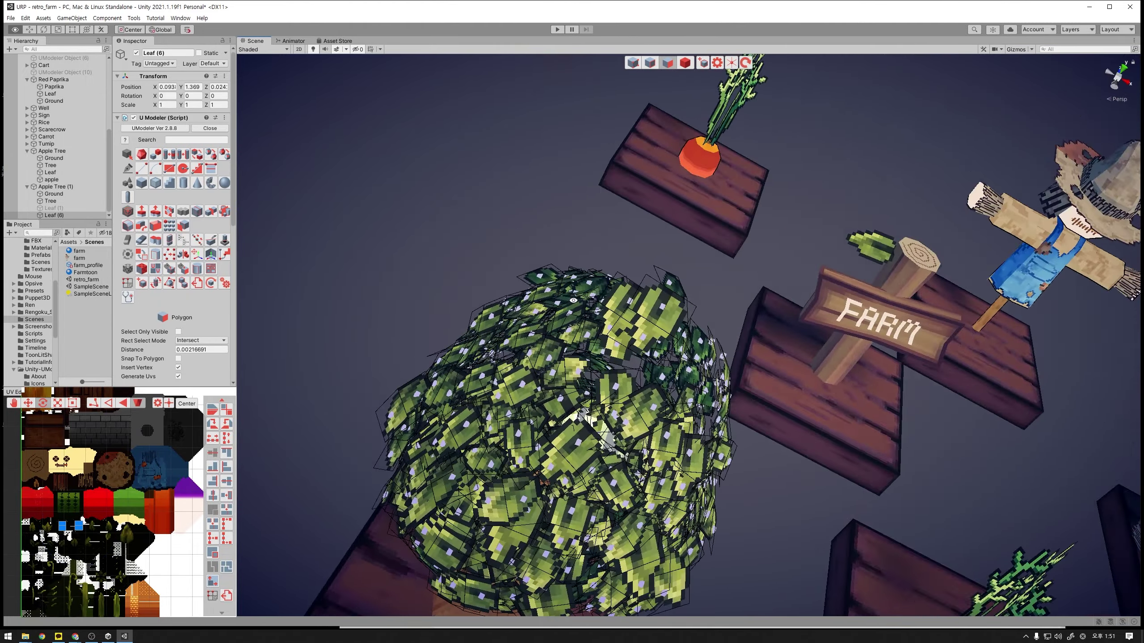
- Try pulling a leaf quad toward the carrot plank, undo it, and select another inner leaf
click(595, 419)
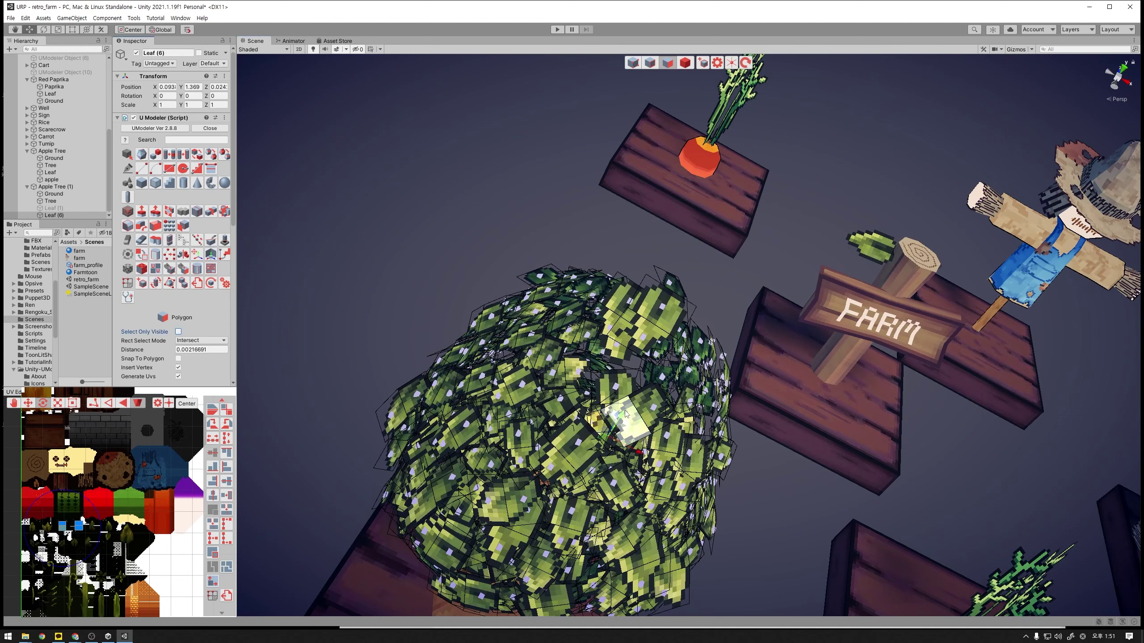
drag(629, 408, 745, 229)
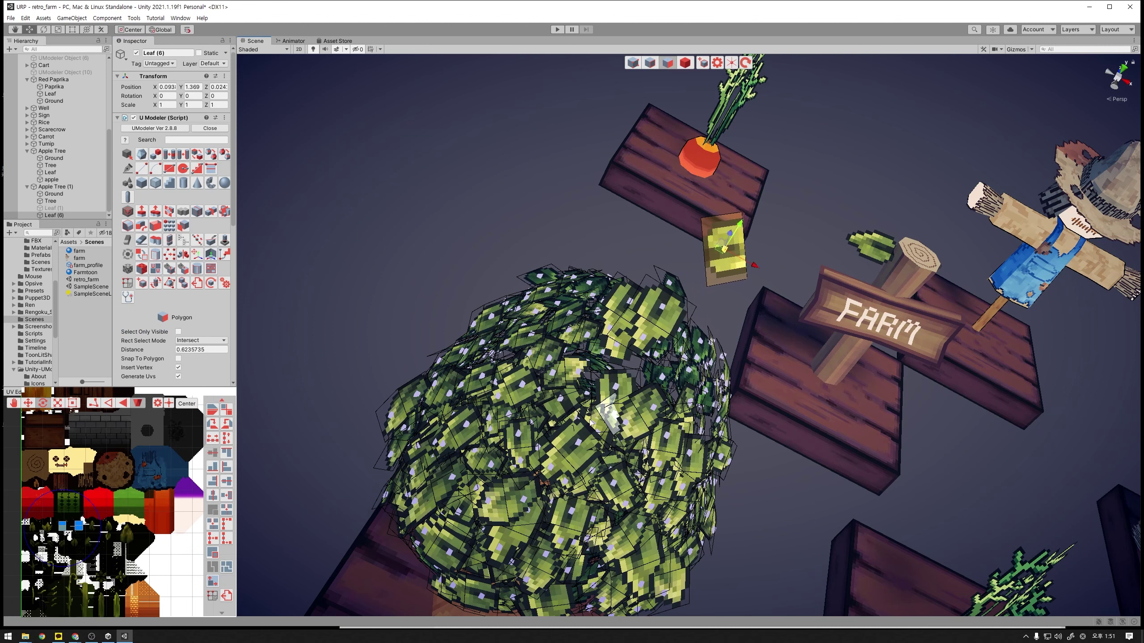
key(ctrl+z)
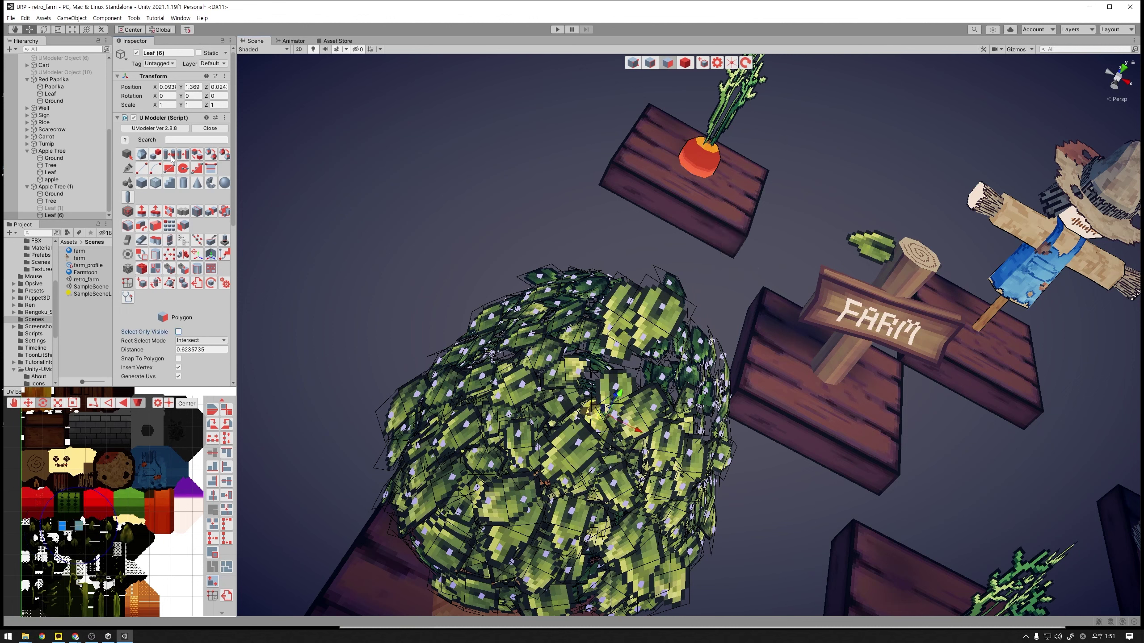
click(642, 366)
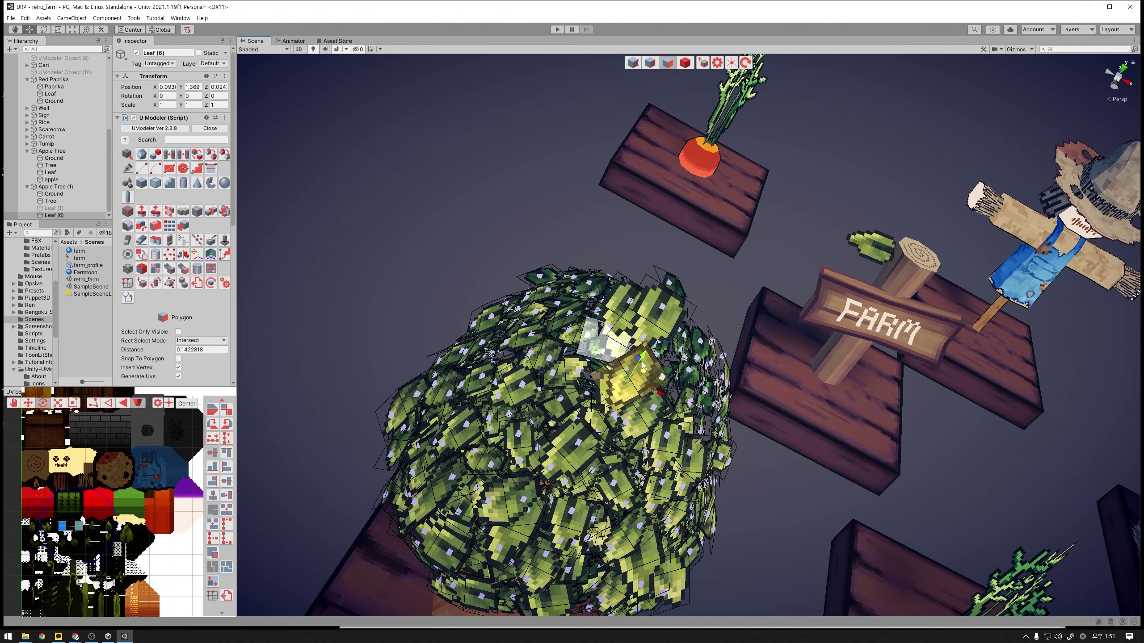
alt+drag(641, 365, 631, 360)
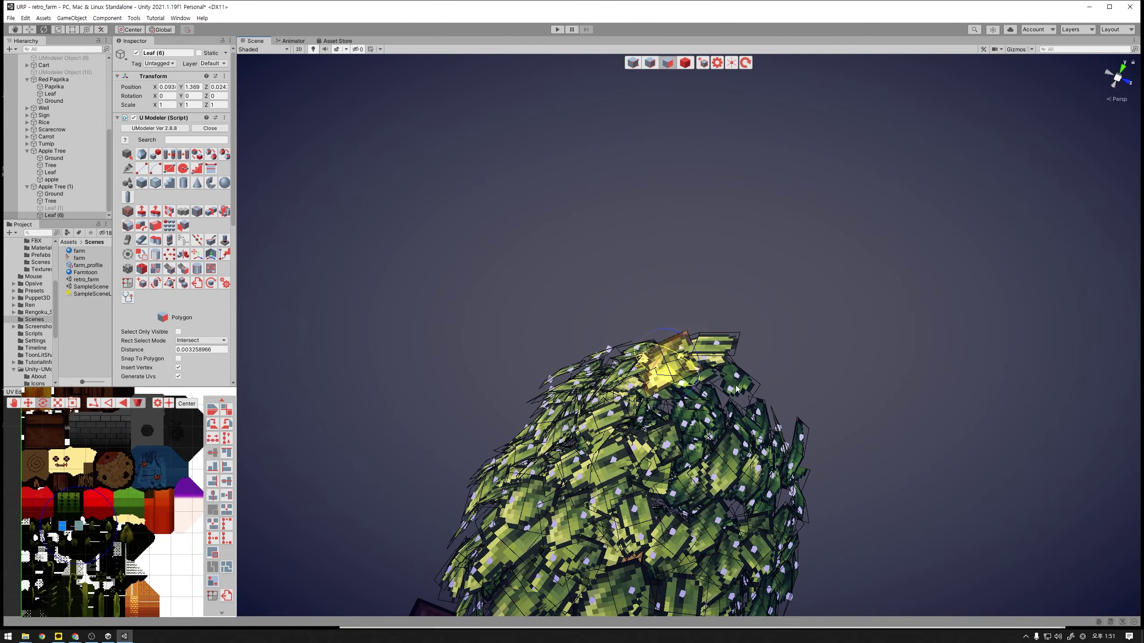
mouse_move(689, 383)
alt+mouse_down()
mouse_move(669, 411)
mouse_move(625, 284)
alt+mouse_up()
- Select a leaf at the top of the crown and inspect it from several sides
click(664, 357)
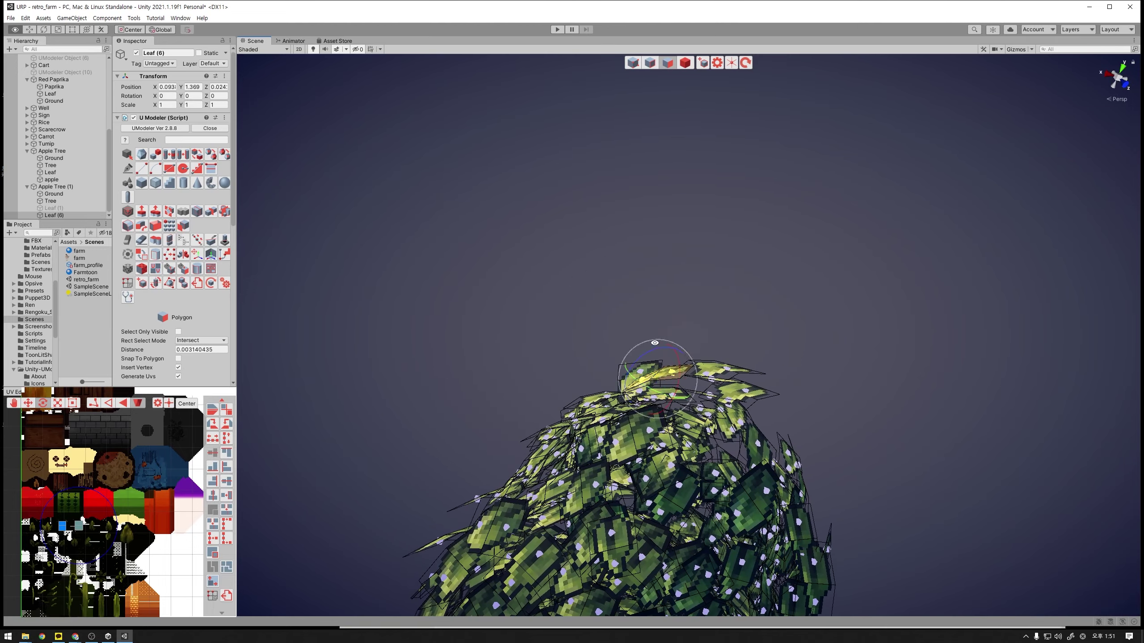
mouse_move(655, 343)
alt+mouse_down()
mouse_move(821, 377)
mouse_move(728, 332)
mouse_move(814, 319)
alt+mouse_up()
mouse_move(800, 371)
alt+mouse_down()
mouse_move(847, 463)
mouse_move(810, 375)
alt+mouse_up()
alt+drag(729, 416, 737, 448)
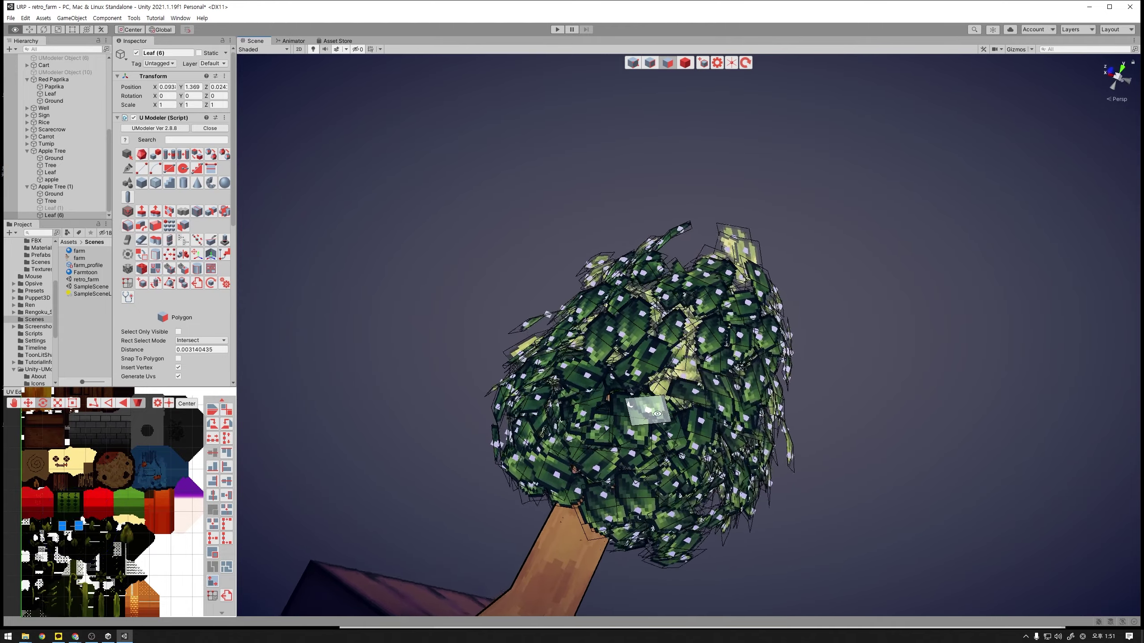
alt+drag(601, 435, 650, 430)
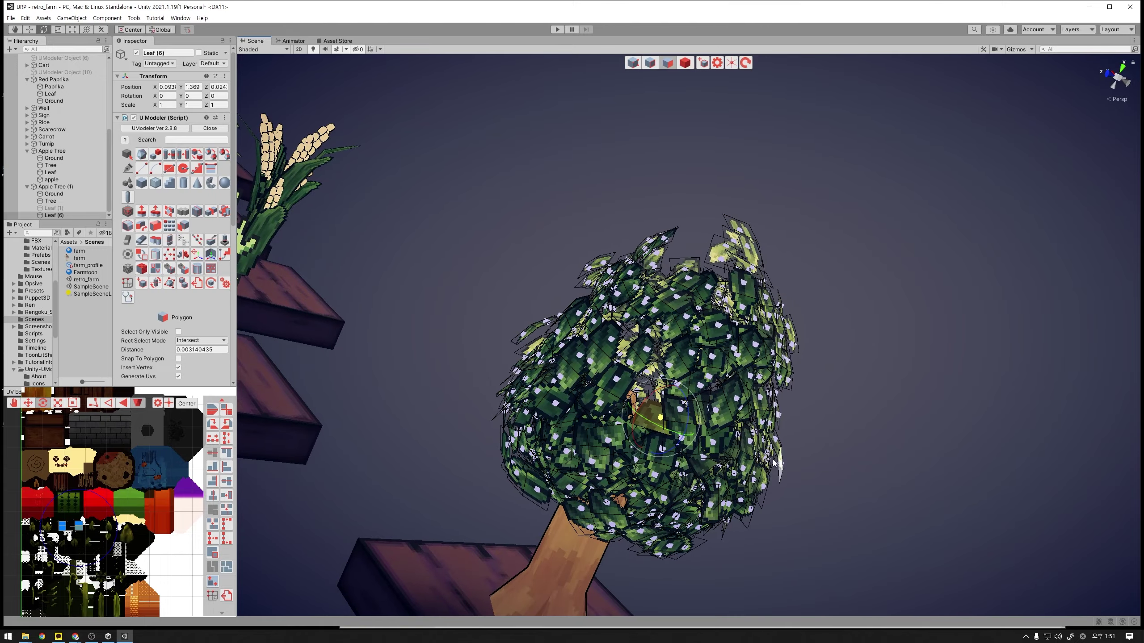
mouse_move(746, 455)
alt+mouse_down()
mouse_move(657, 442)
mouse_move(600, 402)
alt+mouse_up()
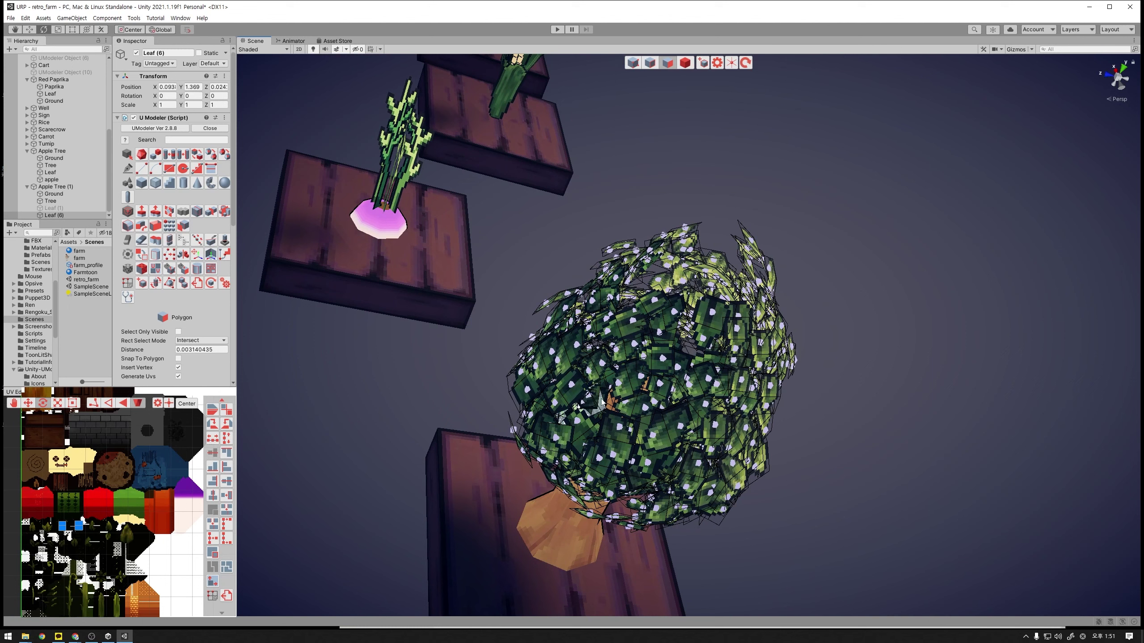
- Select and delete a leaf quad, then pull a leaf quad out above the canopy
click(598, 399)
key(Delete)
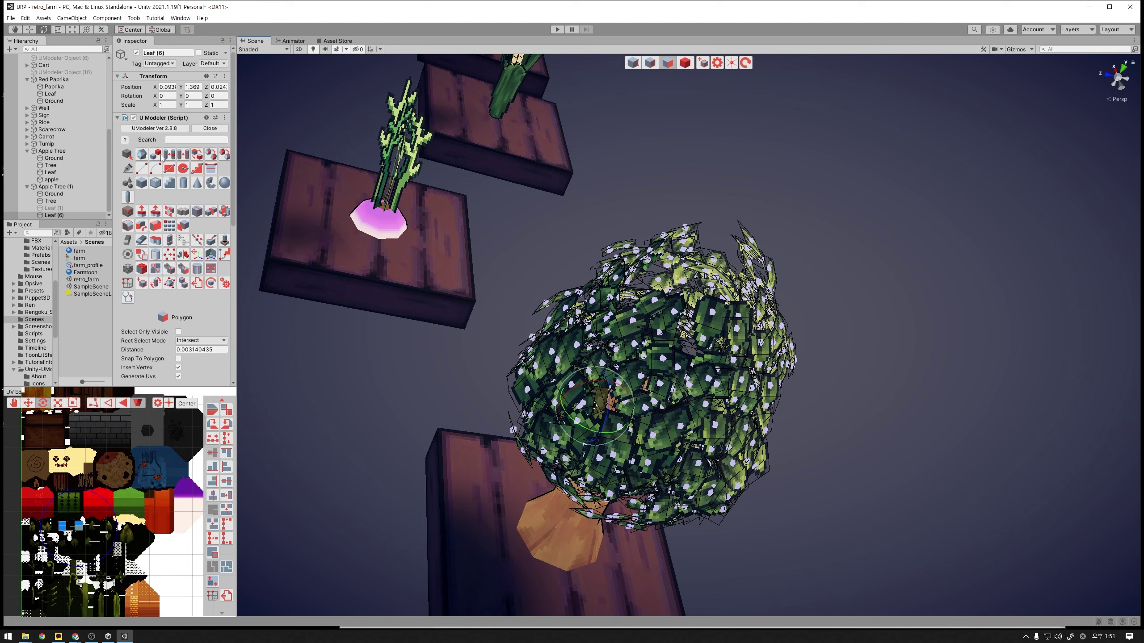
drag(603, 388, 706, 137)
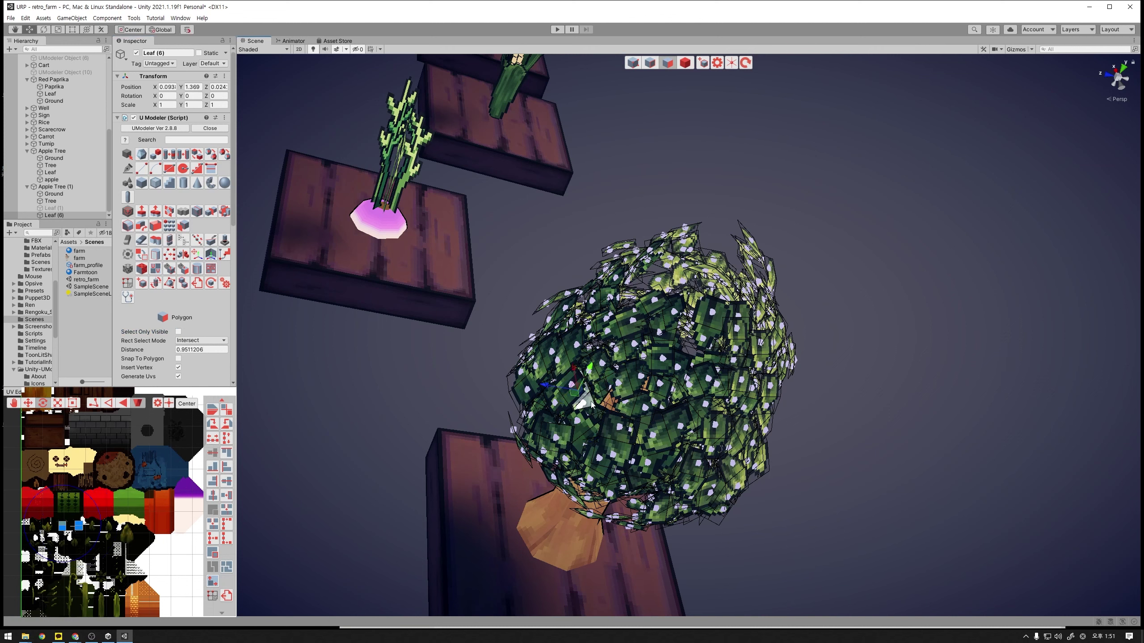
mouse_move(550, 400)
alt+mouse_down()
mouse_move(706, 336)
mouse_move(628, 398)
alt+mouse_up()
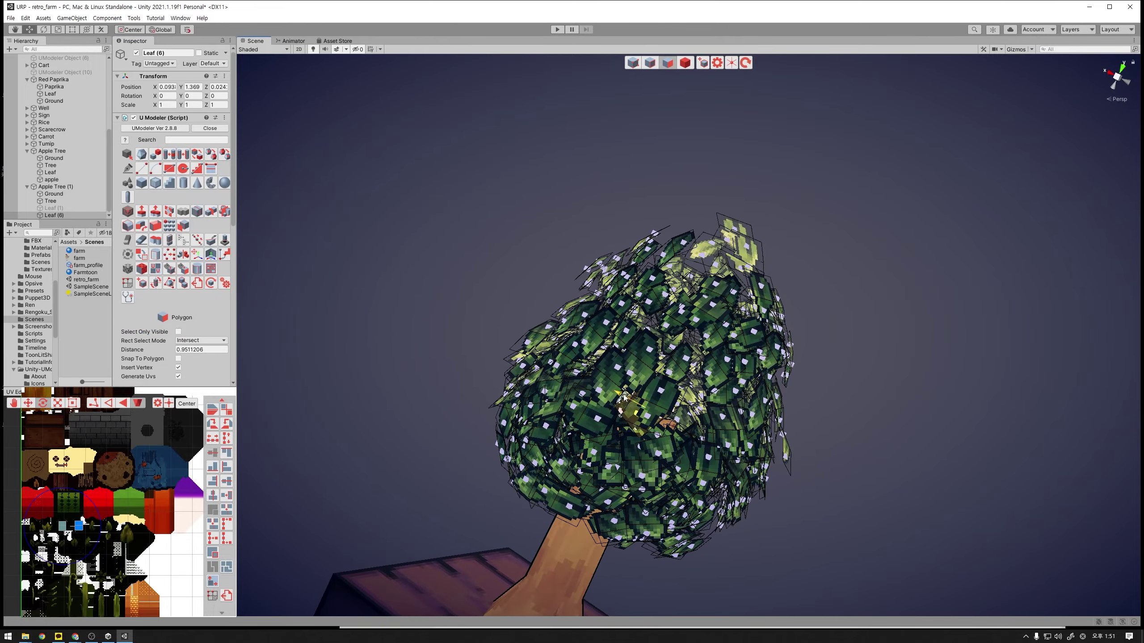
- Rotate a leaf face inside the canopy to a new angle and shift it slightly outward
click(651, 420)
key(e)
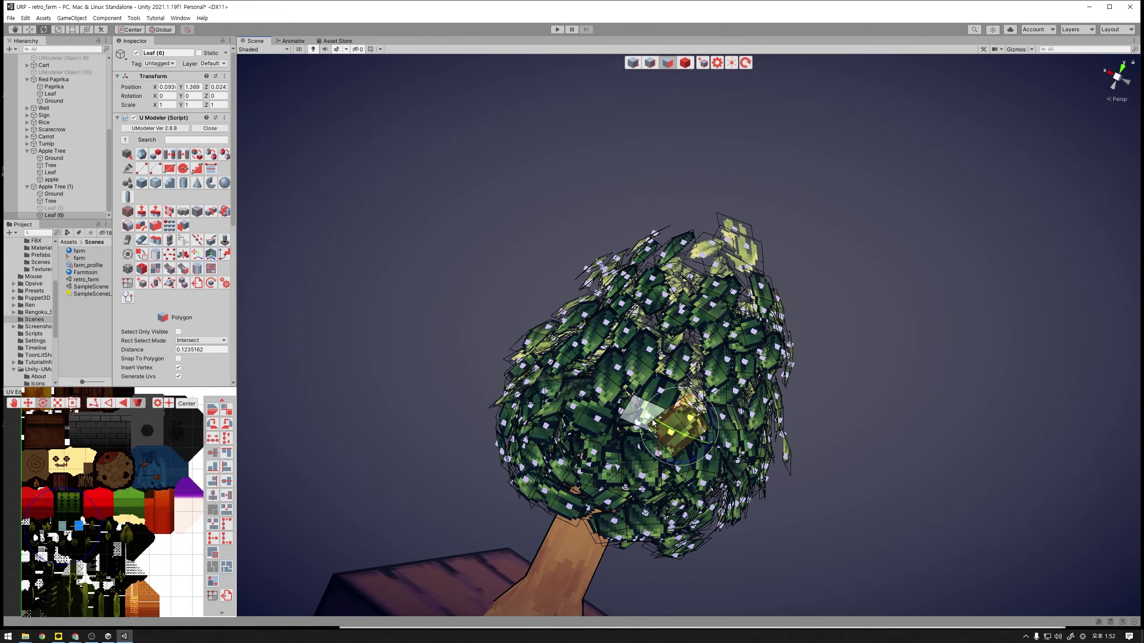
mouse_move(653, 423)
mouse_down()
mouse_move(762, 552)
mouse_move(547, 406)
mouse_up()
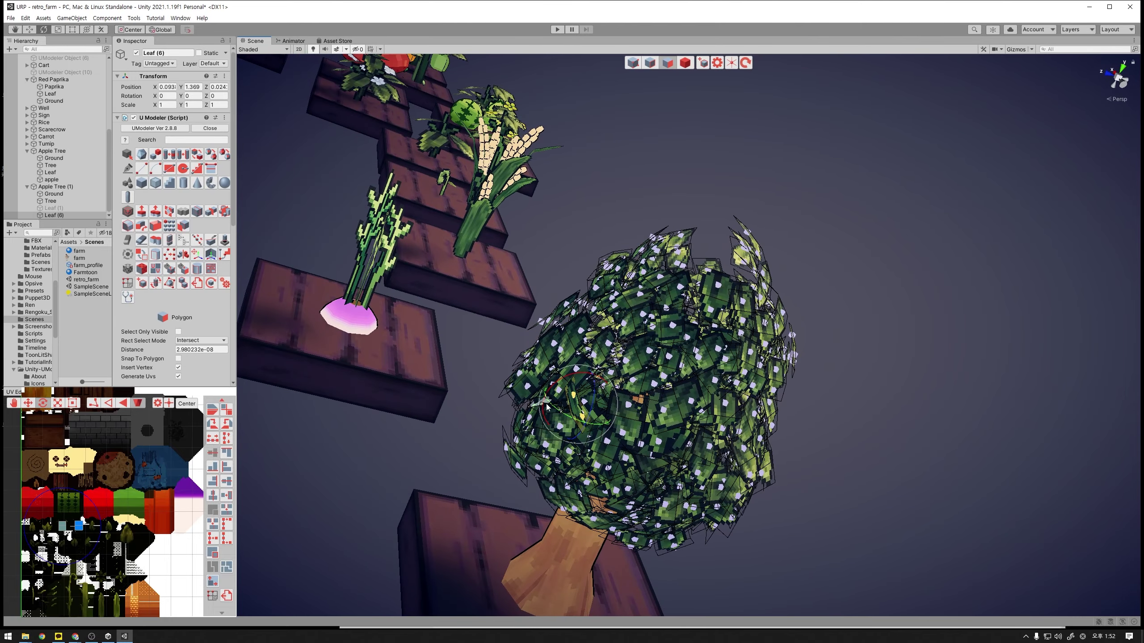
mouse_move(554, 409)
mouse_down()
mouse_move(611, 428)
mouse_move(583, 414)
mouse_move(583, 373)
mouse_move(777, 544)
mouse_up()
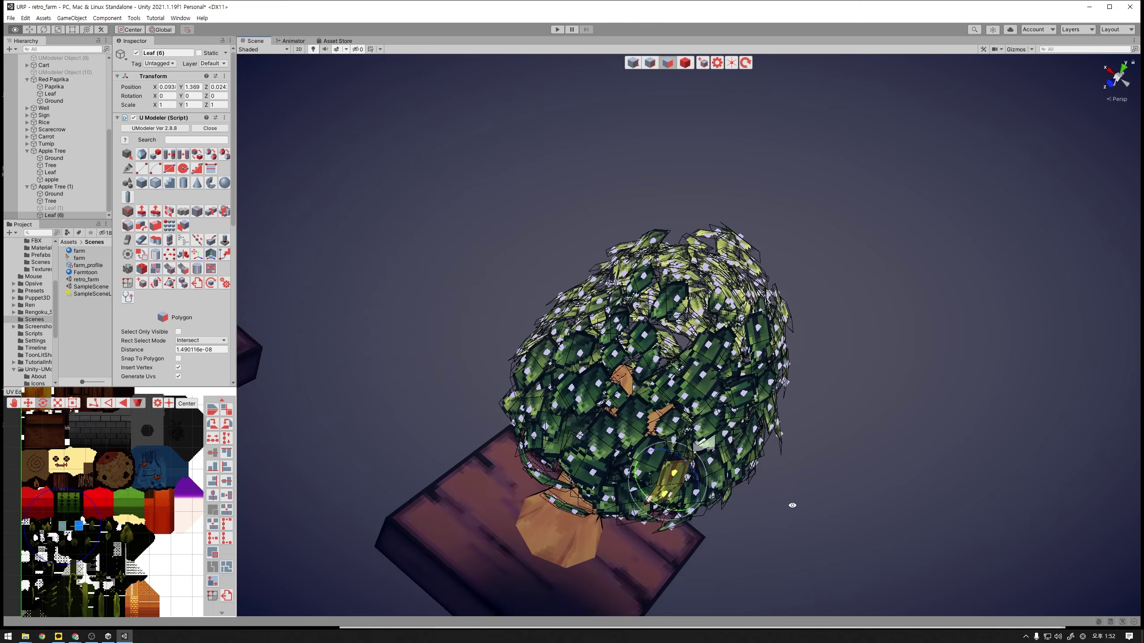
key(w)
drag(670, 476, 689, 455)
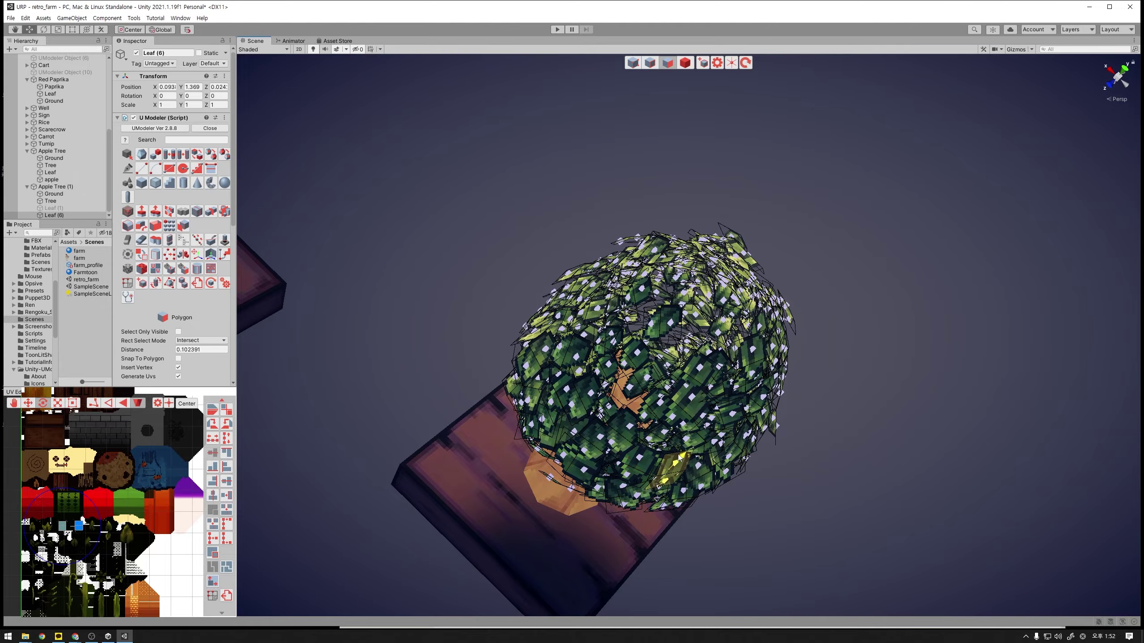
mouse_move(761, 480)
alt+mouse_down()
mouse_move(540, 315)
mouse_move(603, 366)
mouse_move(566, 399)
mouse_move(694, 332)
mouse_move(926, 420)
mouse_move(1018, 420)
mouse_move(804, 245)
alt+mouse_up()
key(e)
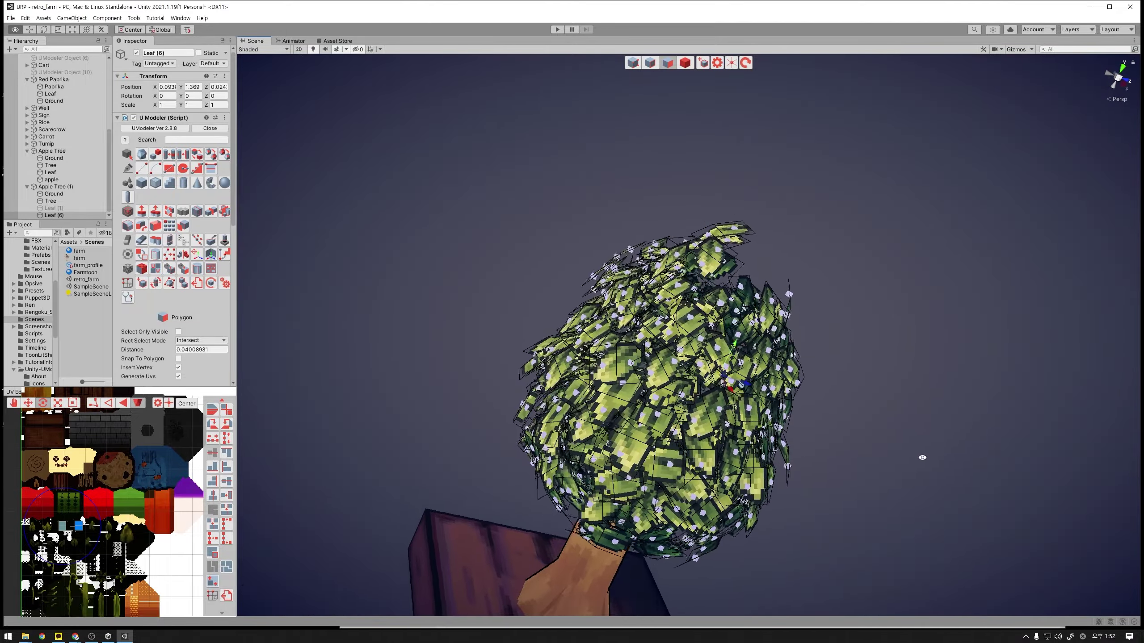
click(686, 59)
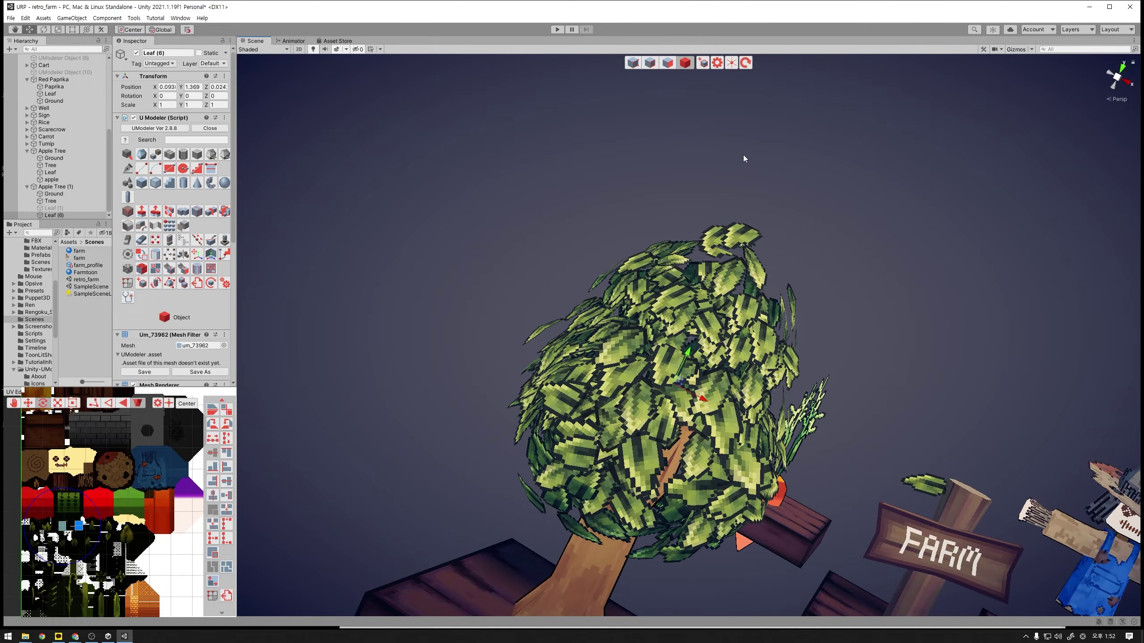
mouse_move(743, 154)
alt+mouse_down()
mouse_move(813, 243)
mouse_move(801, 286)
alt+mouse_up()
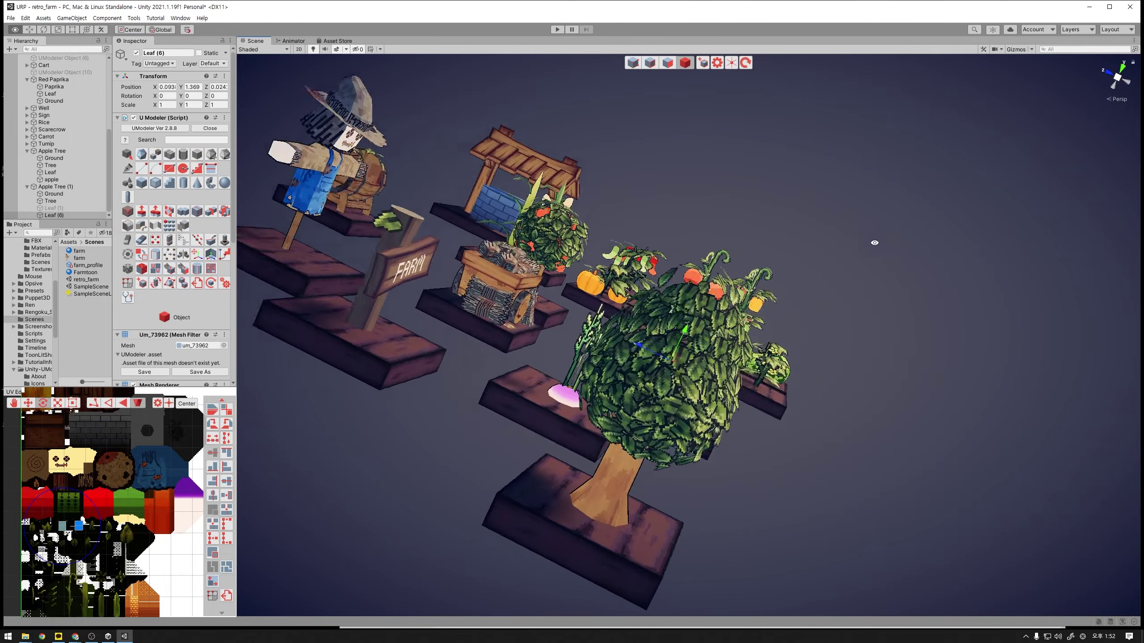
scroll(802, 286, up, 2)
scroll(814, 288, up, 2)
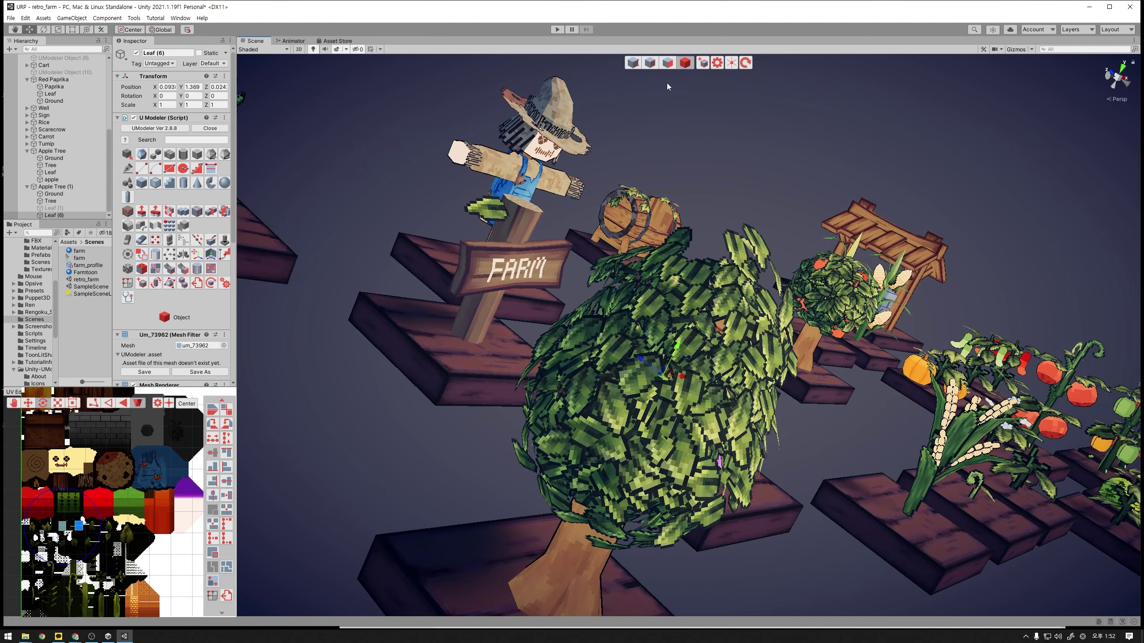
click(661, 62)
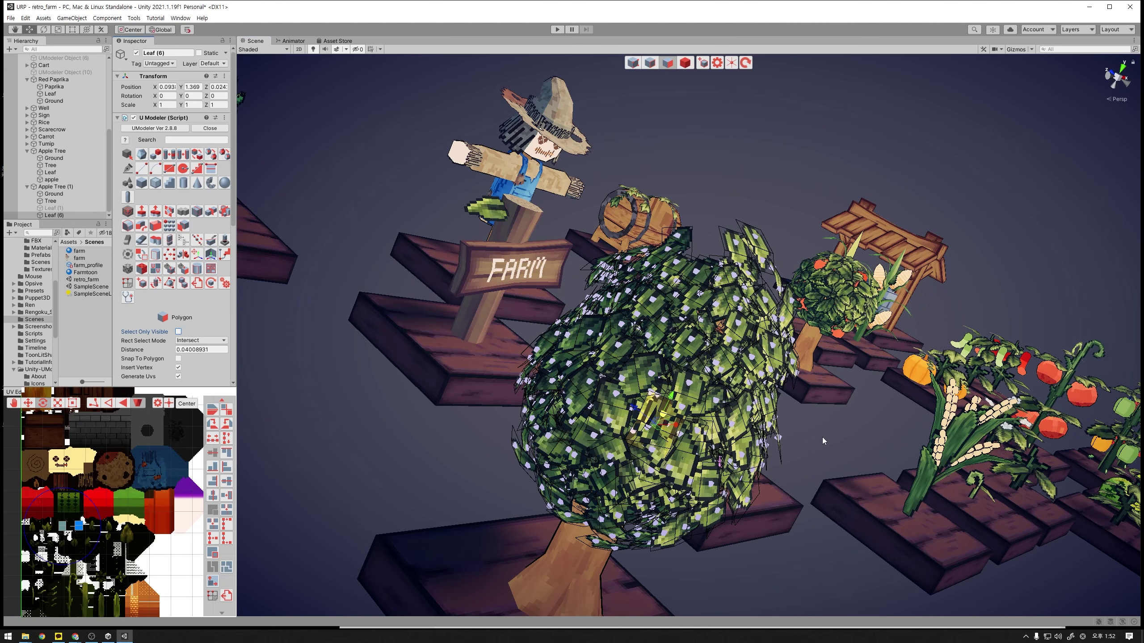
- Reshape and reorient a single leaf quad on the canopy twice with UModeler transform tools
alt+drag(819, 435, 826, 411)
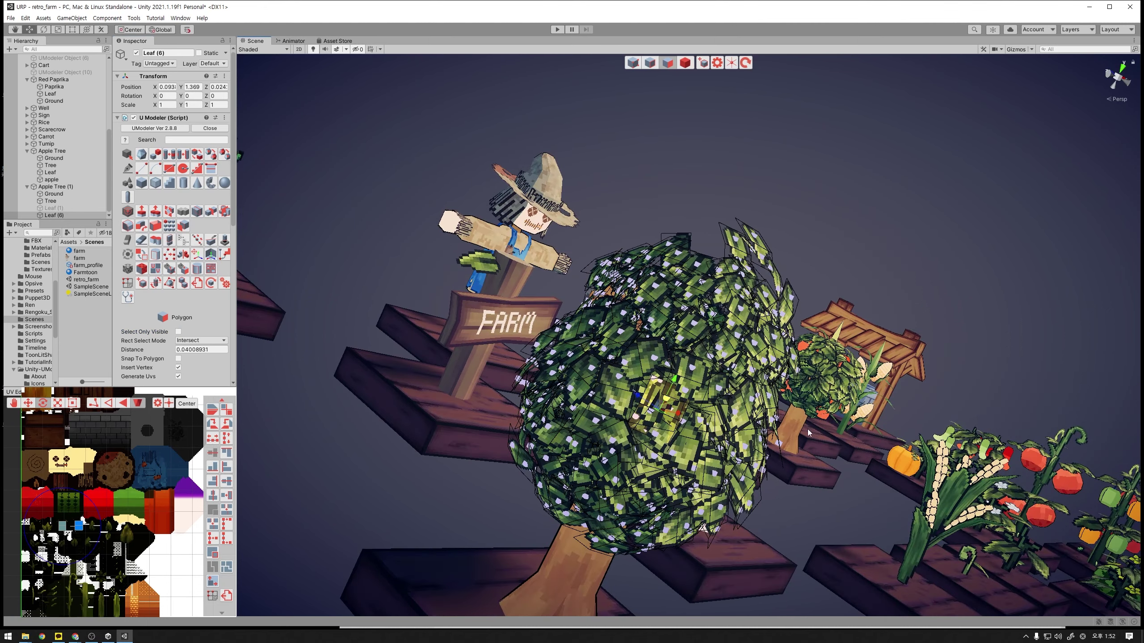
alt+drag(694, 433, 672, 443)
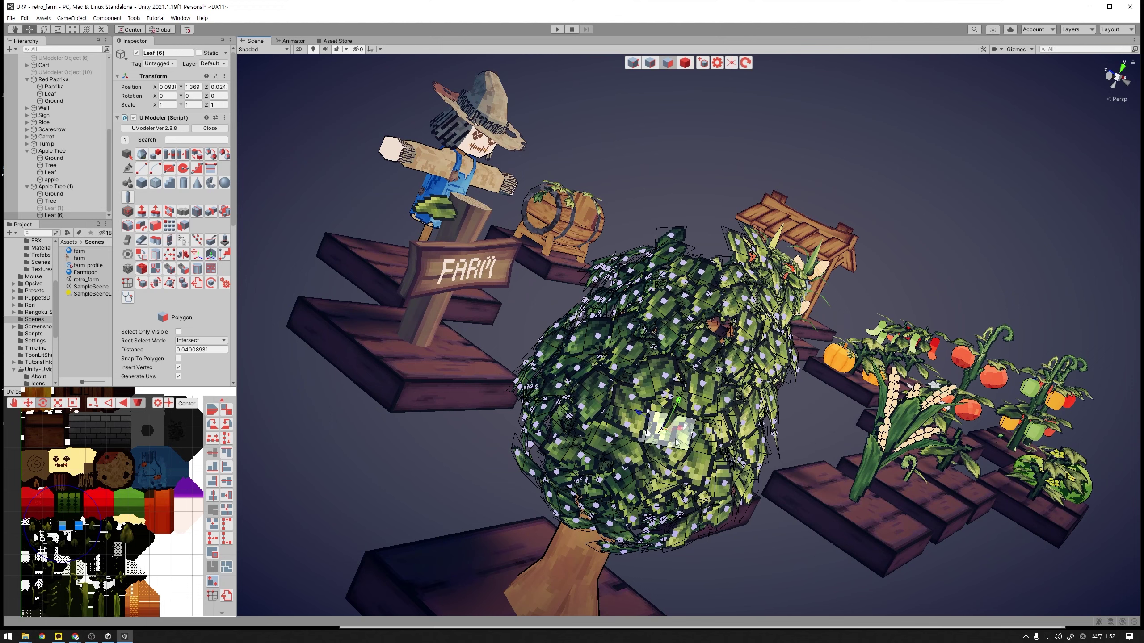
click(676, 440)
click(162, 158)
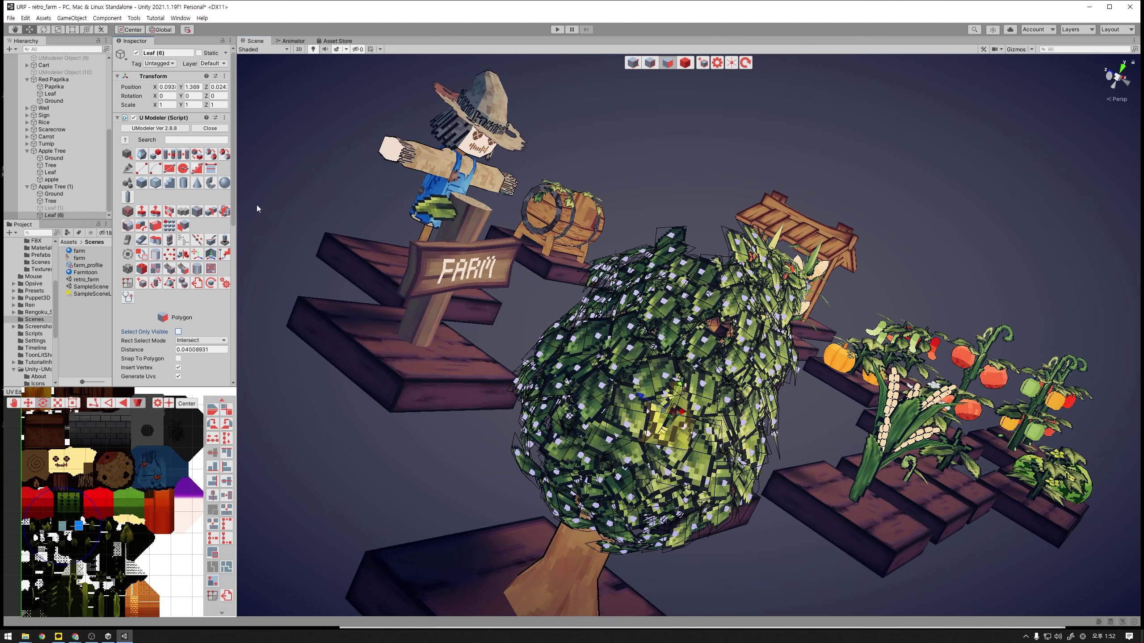
mouse_move(818, 469)
alt+mouse_down()
mouse_move(796, 448)
mouse_move(670, 469)
alt+mouse_up()
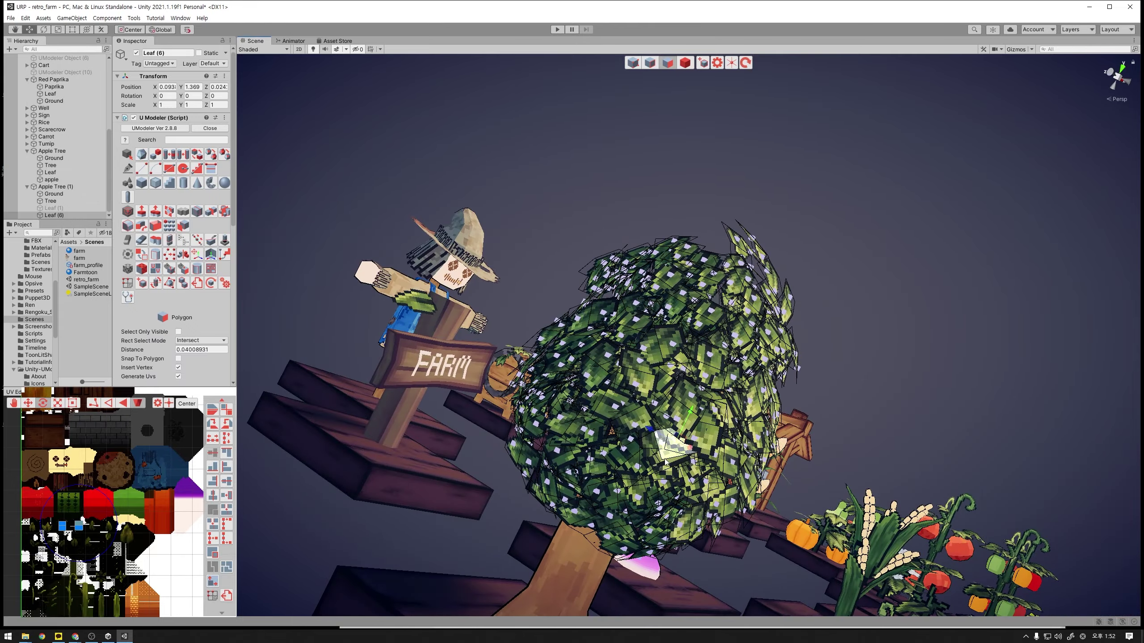
click(154, 157)
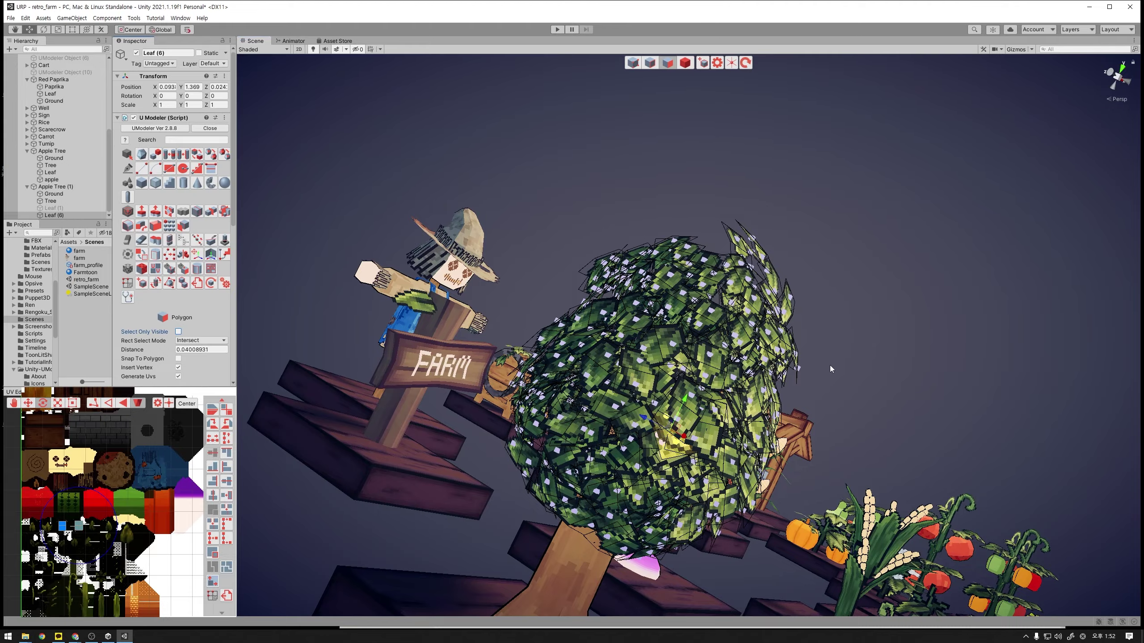
- Select several leaf quads at the canopy's top, edge and sides
mouse_move(865, 389)
alt+mouse_down()
mouse_move(741, 377)
mouse_move(652, 441)
mouse_move(785, 480)
mouse_move(691, 490)
mouse_move(736, 344)
alt+mouse_up()
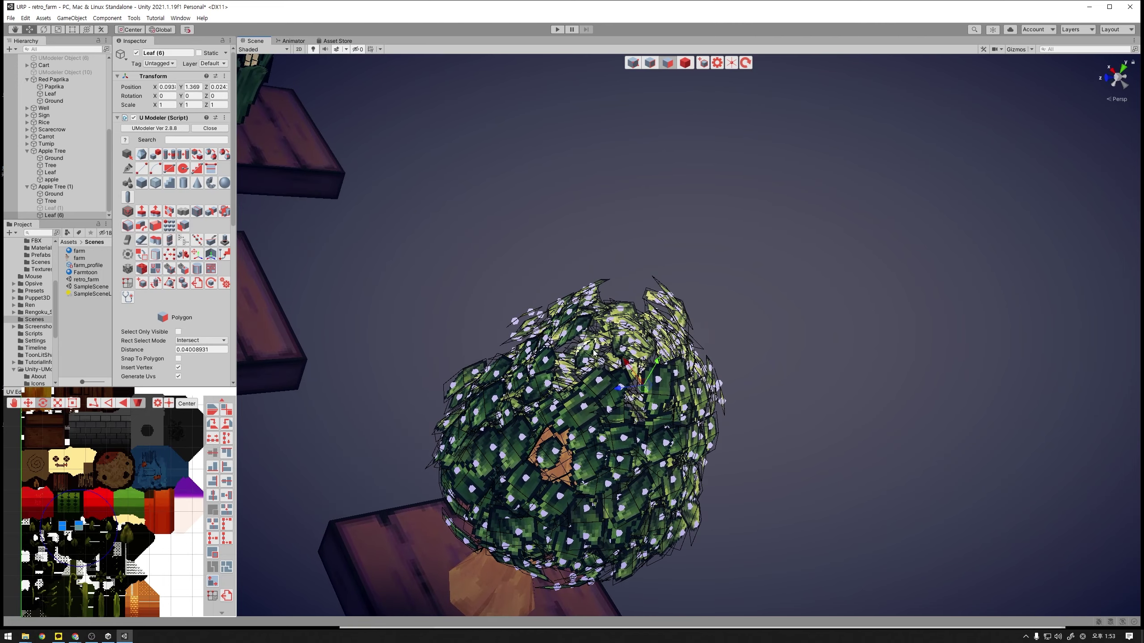
alt+drag(594, 352, 642, 368)
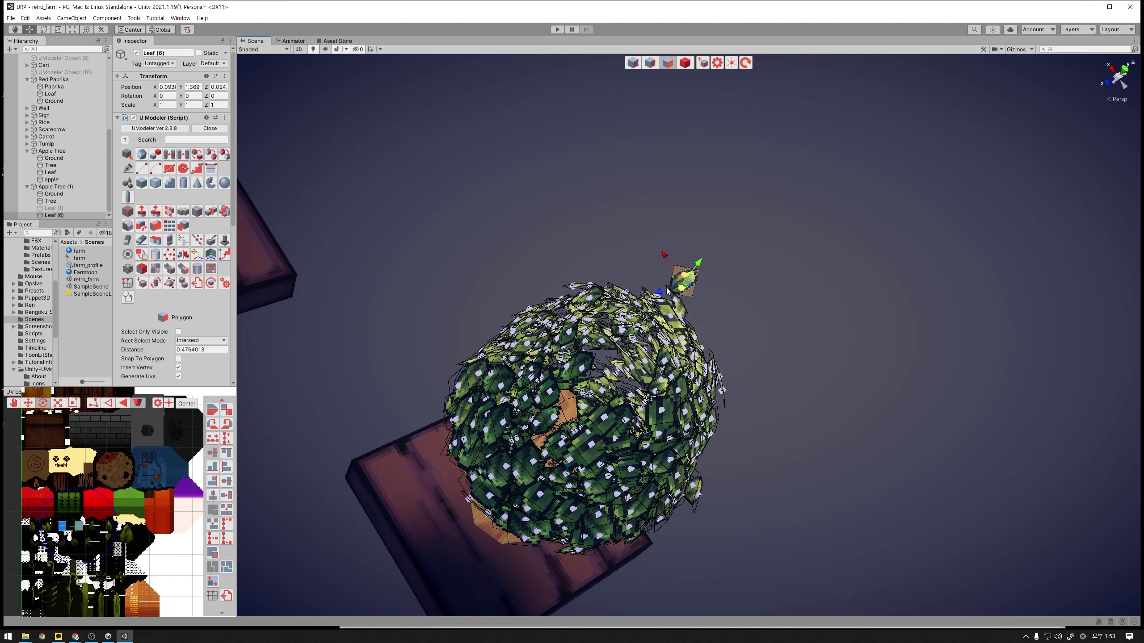
click(595, 333)
mouse_move(596, 333)
alt+mouse_down()
mouse_move(702, 442)
mouse_move(801, 396)
alt+mouse_up()
click(723, 457)
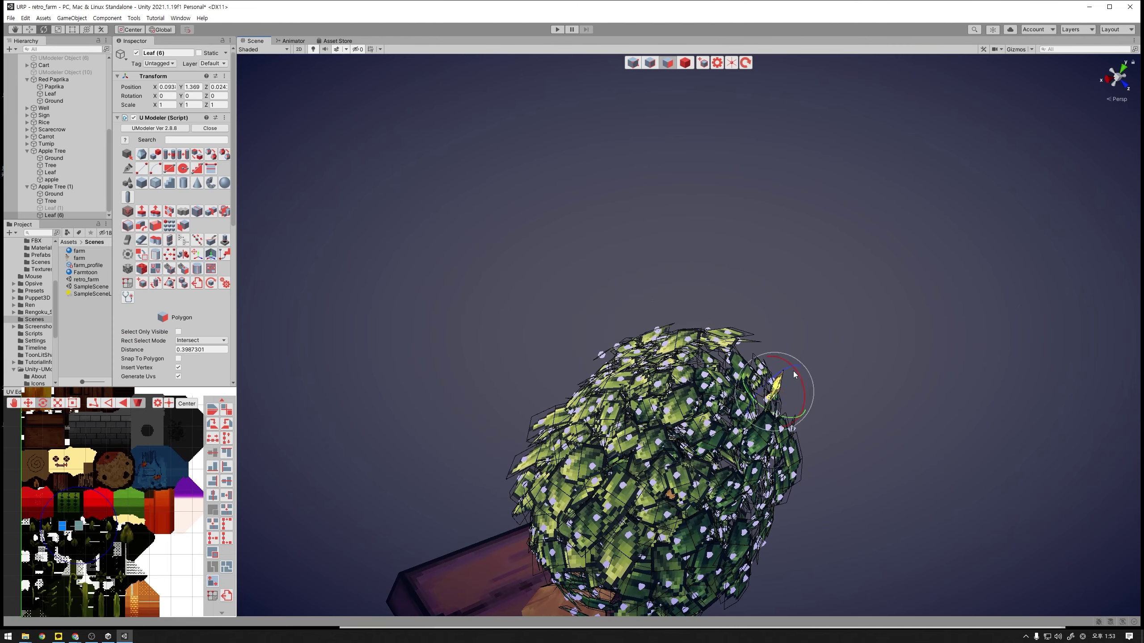
click(784, 388)
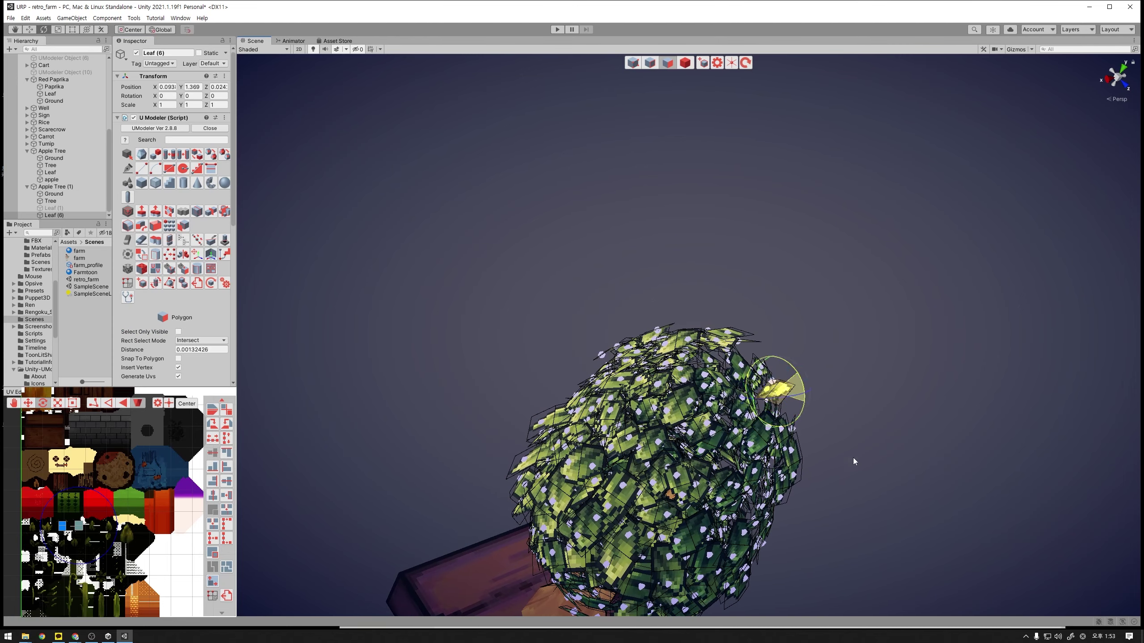
mouse_move(823, 417)
alt+mouse_down()
mouse_move(717, 422)
mouse_move(897, 458)
mouse_move(805, 417)
mouse_move(698, 434)
alt+mouse_up()
click(771, 409)
click(716, 422)
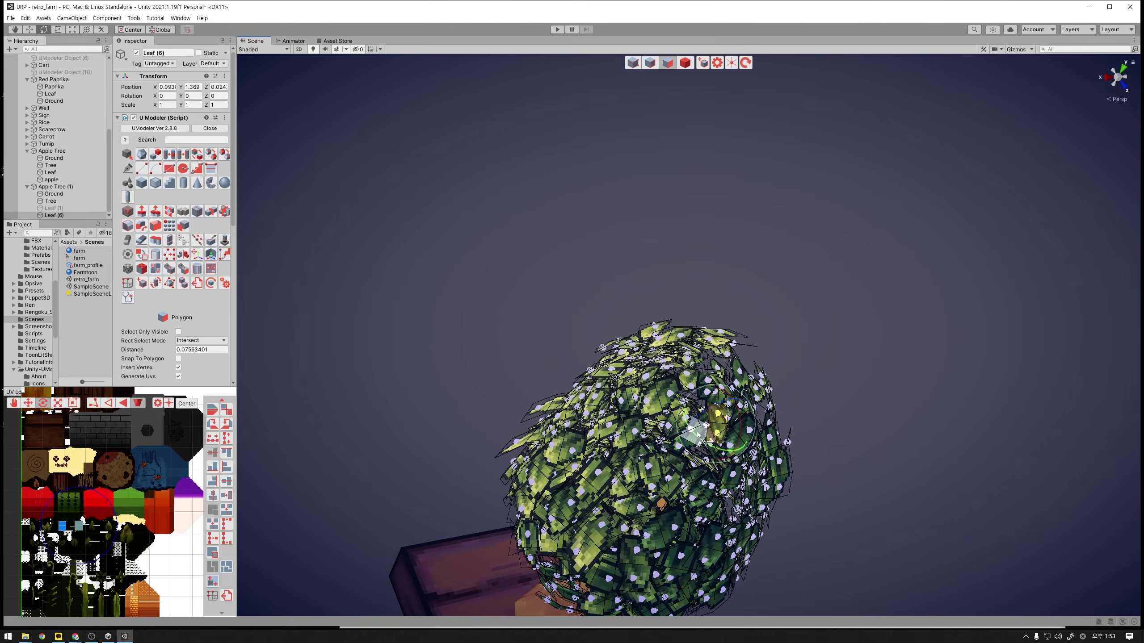
- Switch the leaf mesh back to Object mode with the crop plots in view
alt+drag(679, 436, 612, 283)
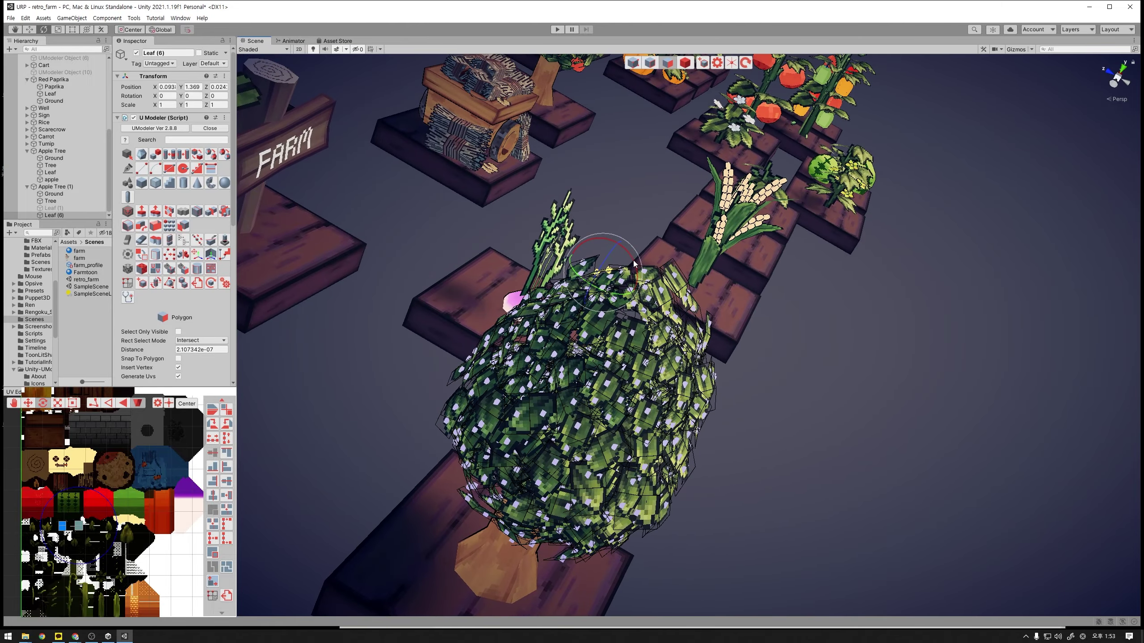
mouse_move(631, 257)
alt+mouse_down()
mouse_move(727, 266)
mouse_move(855, 347)
mouse_move(843, 281)
mouse_move(827, 350)
alt+mouse_up()
click(689, 63)
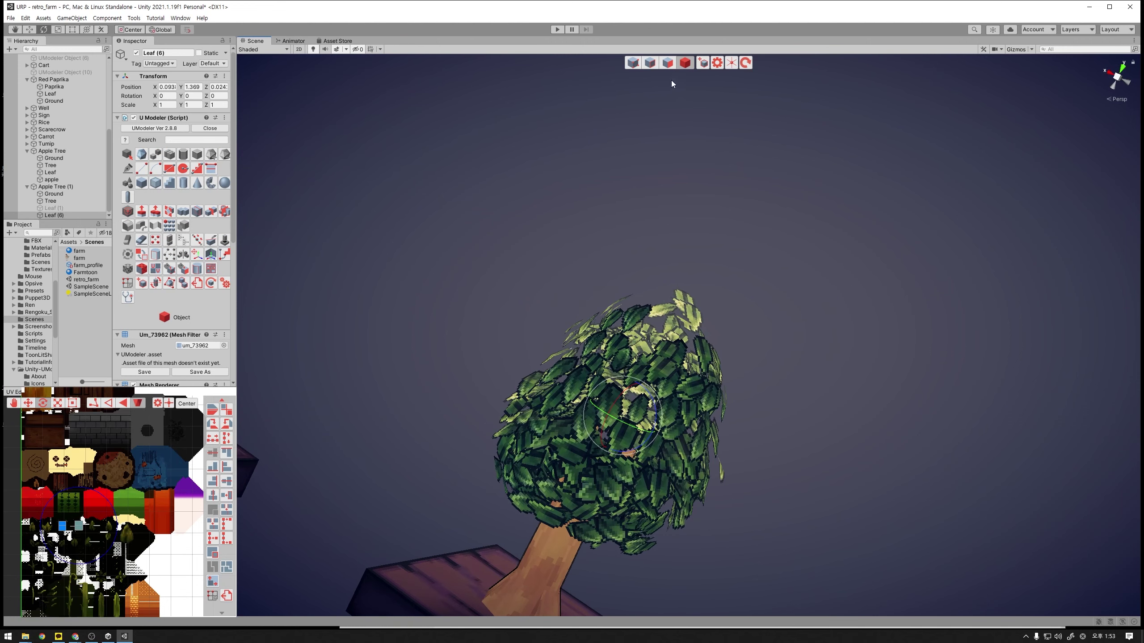
click(670, 64)
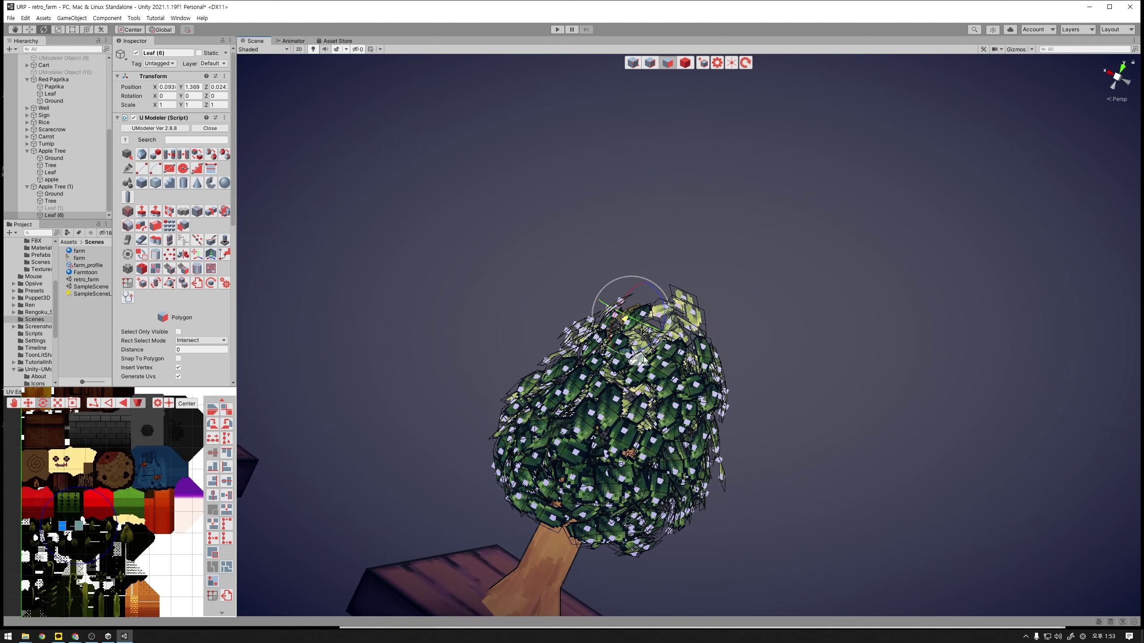
click(798, 354)
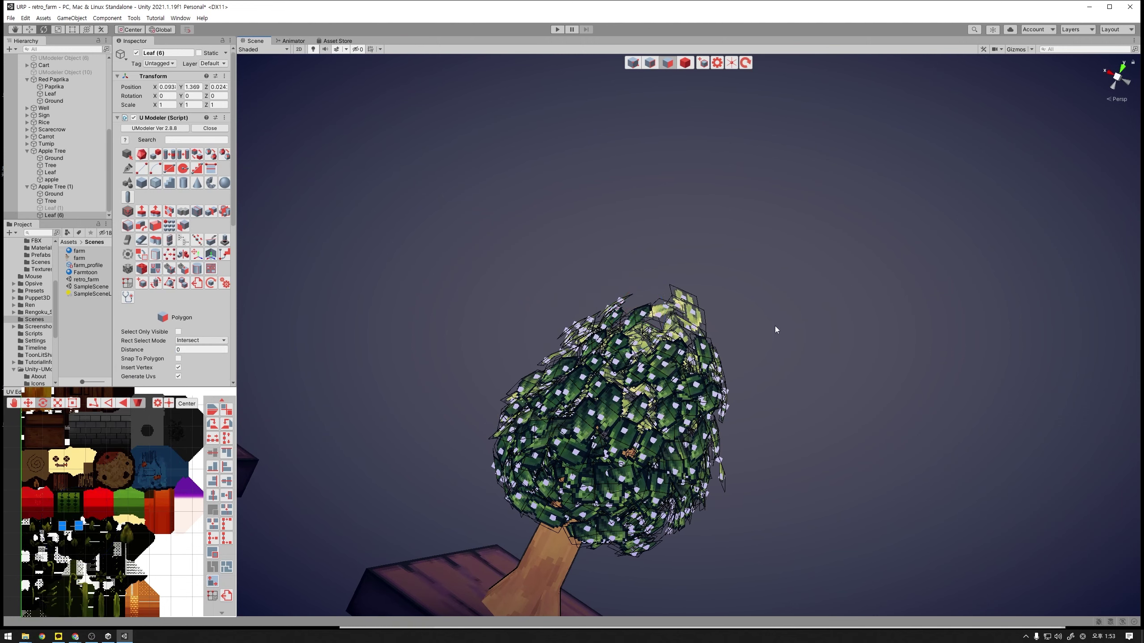
click(791, 347)
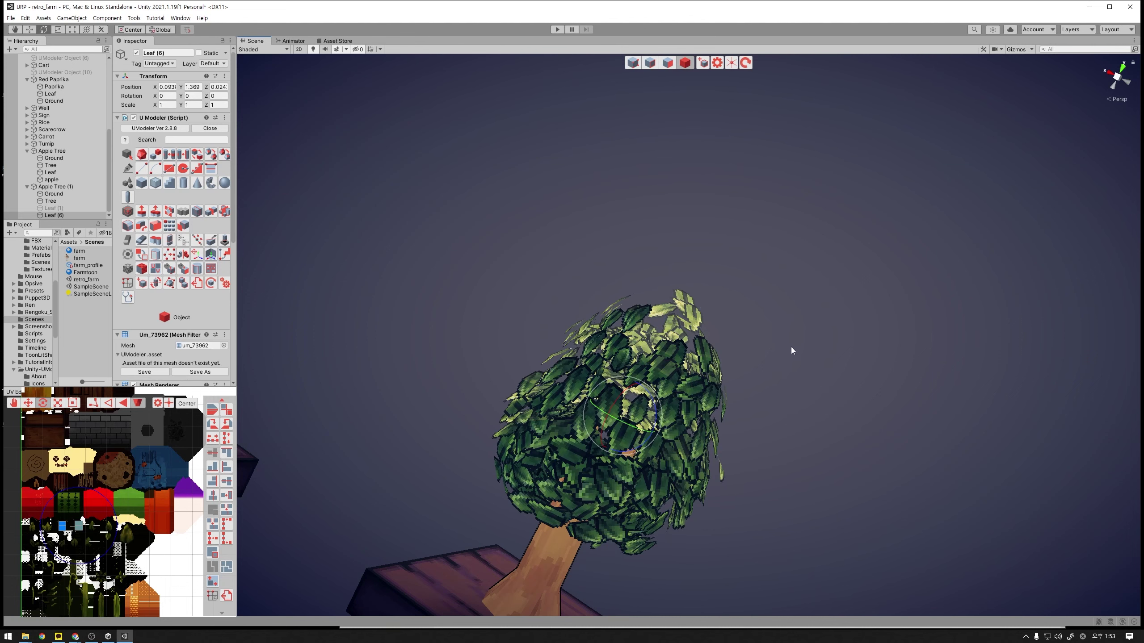
click(678, 344)
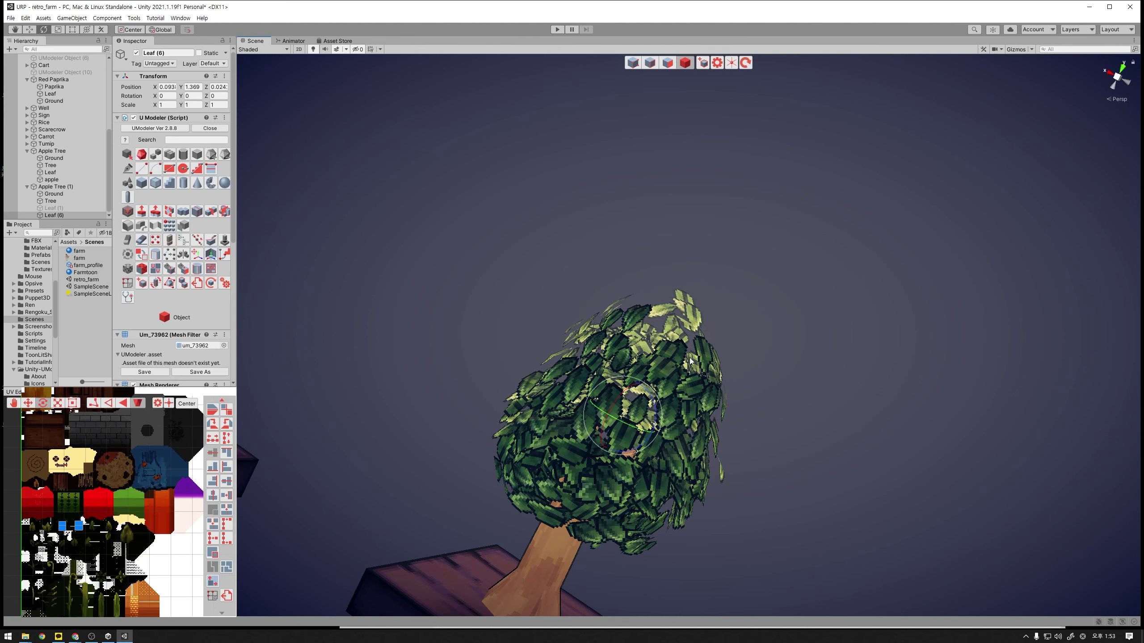
click(670, 66)
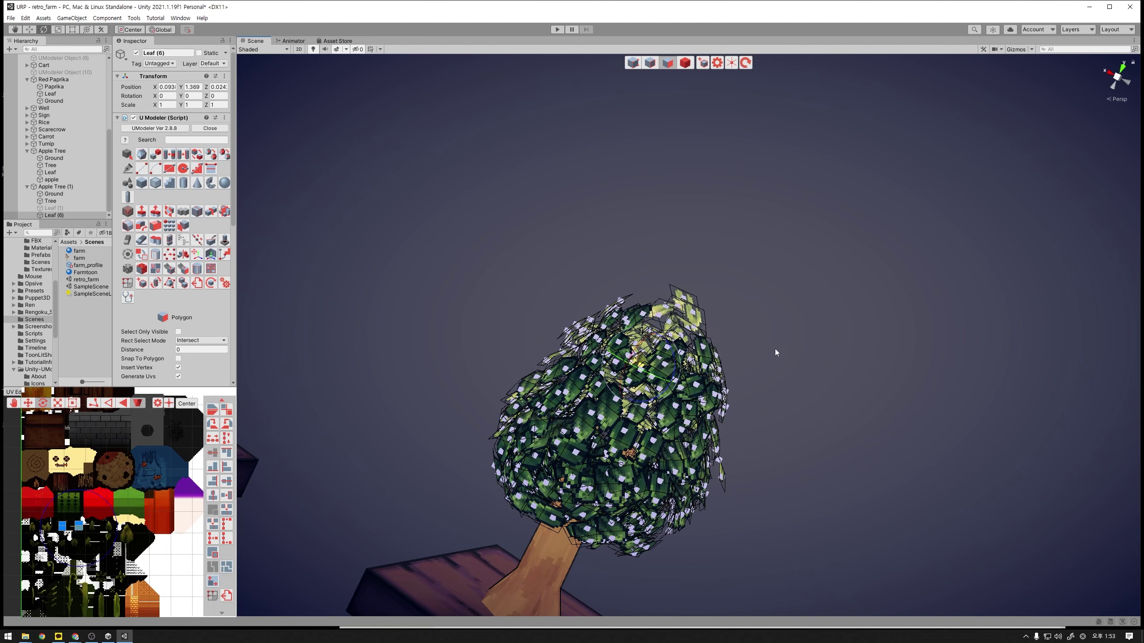
alt+drag(839, 315, 750, 130)
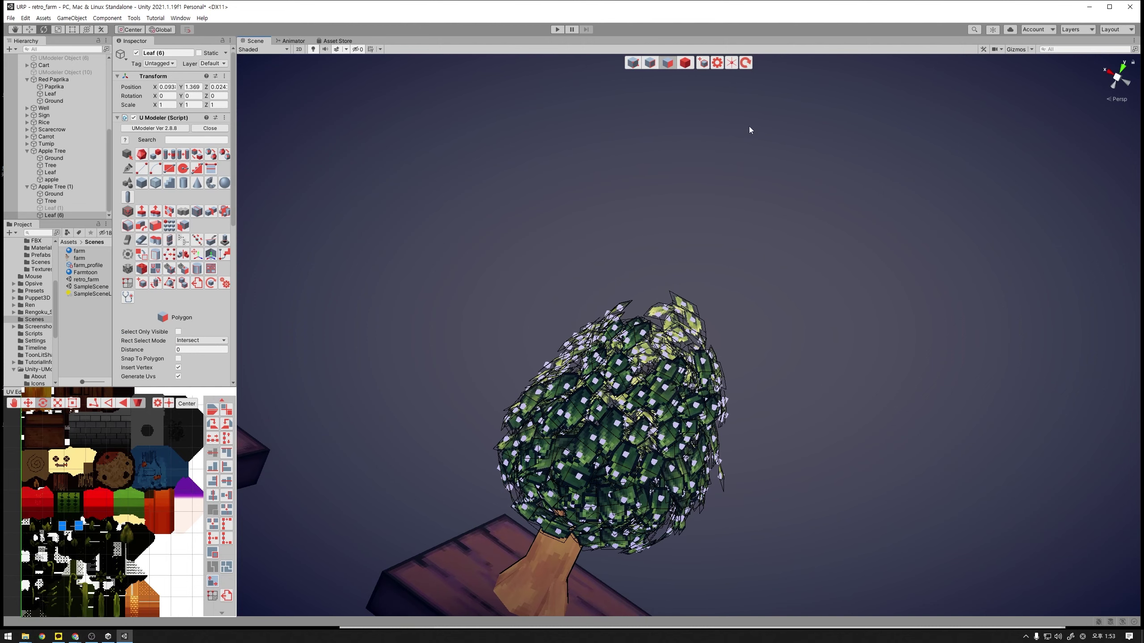
click(692, 63)
alt+drag(852, 384, 1140, 357)
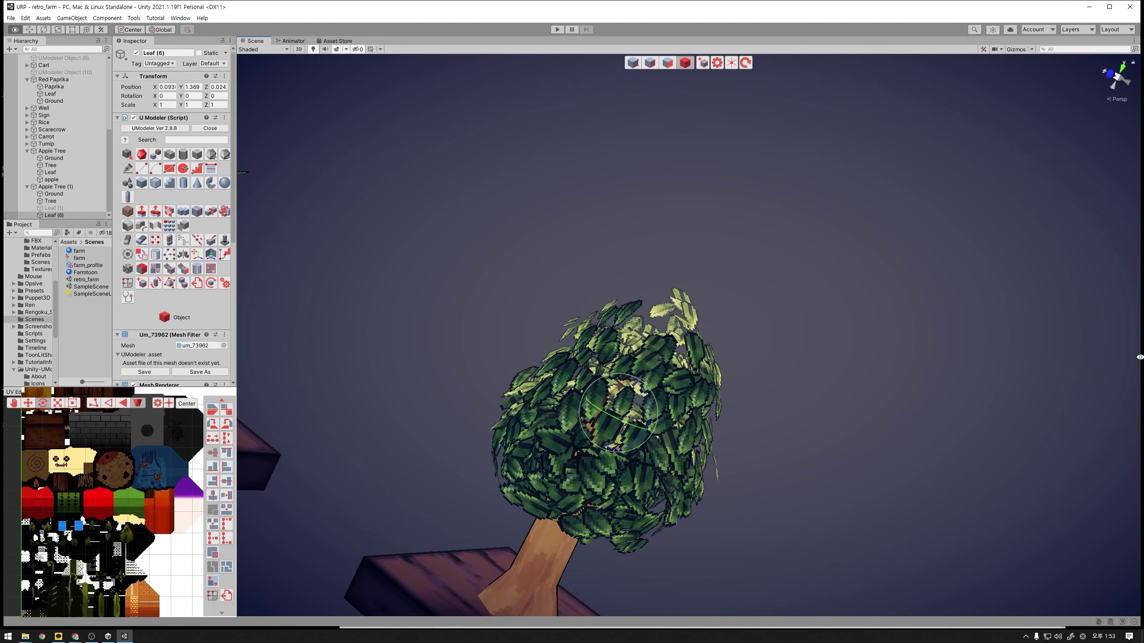